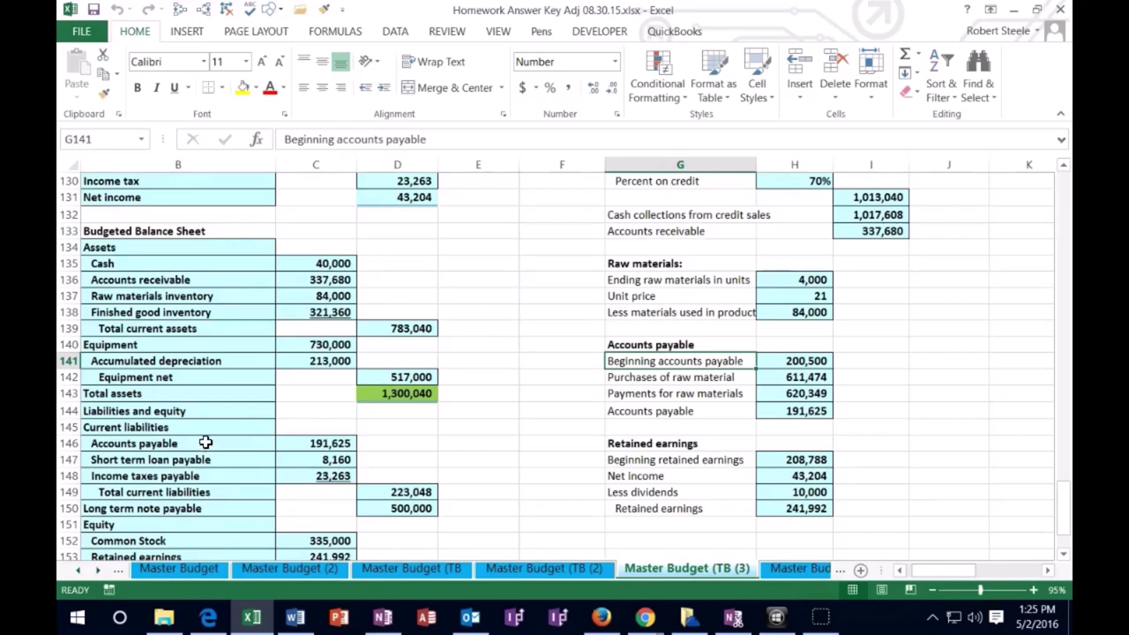
- Hide worksheet columns B through K so the 6/30 balance sheet sits beside the trial balance accounts
{"action": "left_click", "coordinate": [230, 430]}
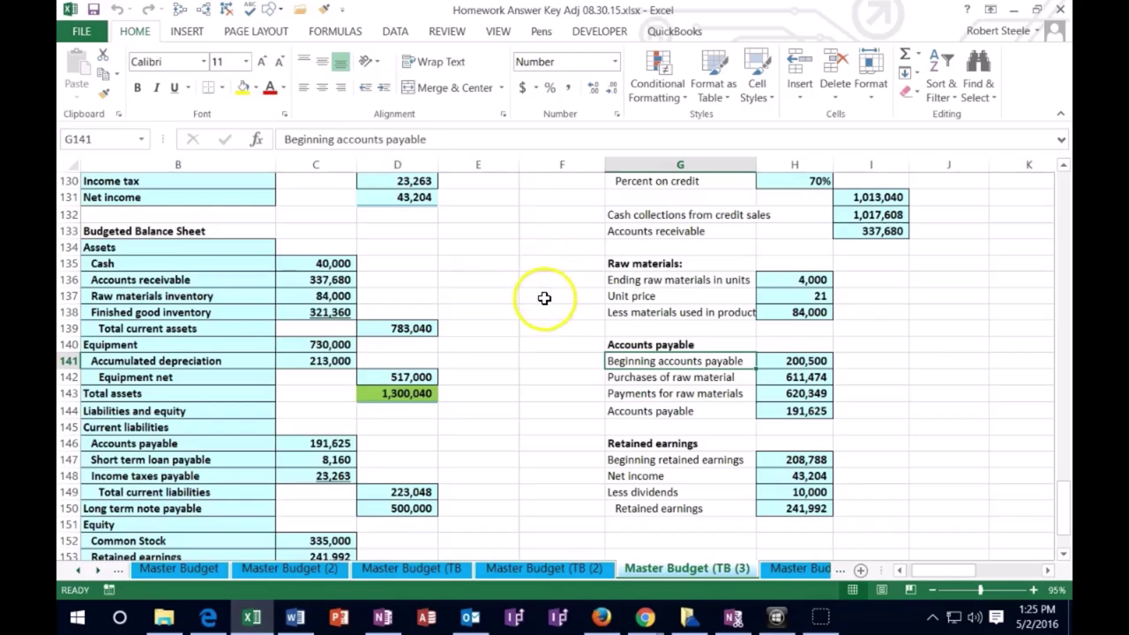
{"action": "scroll", "coordinate": [549, 307], "scroll_direction": "up", "scroll_amount": 20}
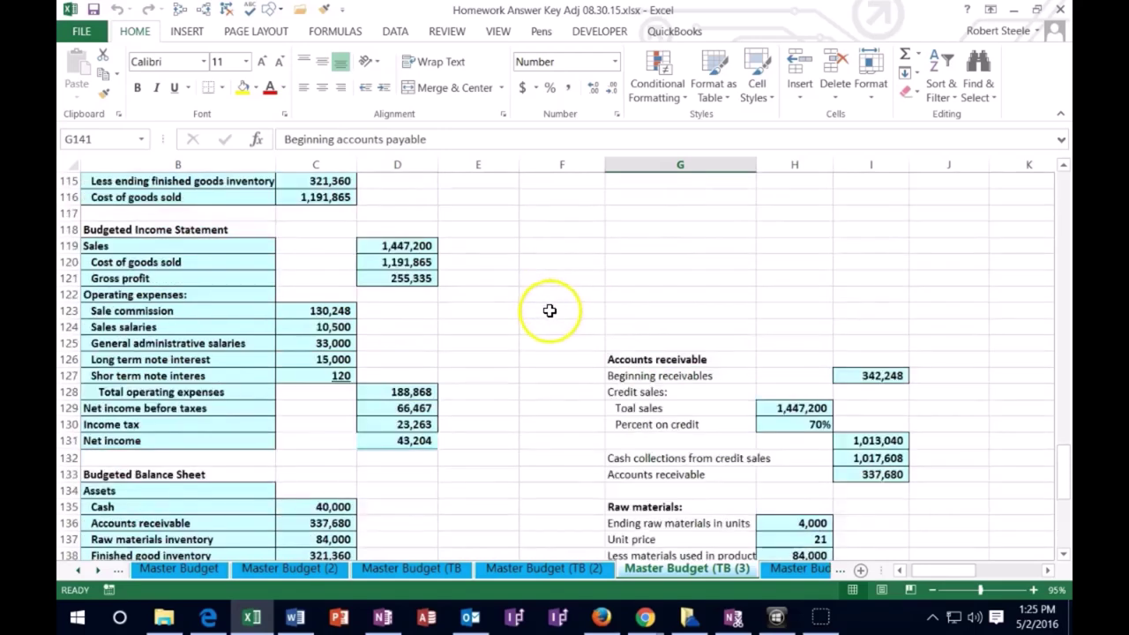
{"action": "scroll", "coordinate": [556, 301], "scroll_direction": "up", "scroll_amount": 19}
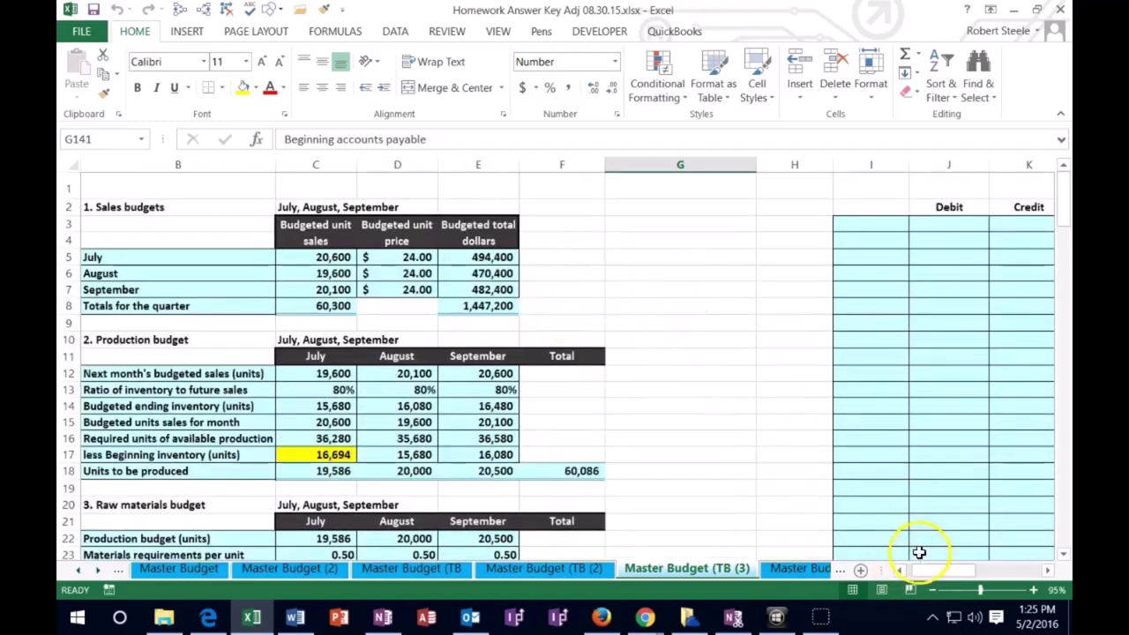
{"action": "left_click_drag", "start_coordinate": [928, 570], "coordinate": [894, 572]}
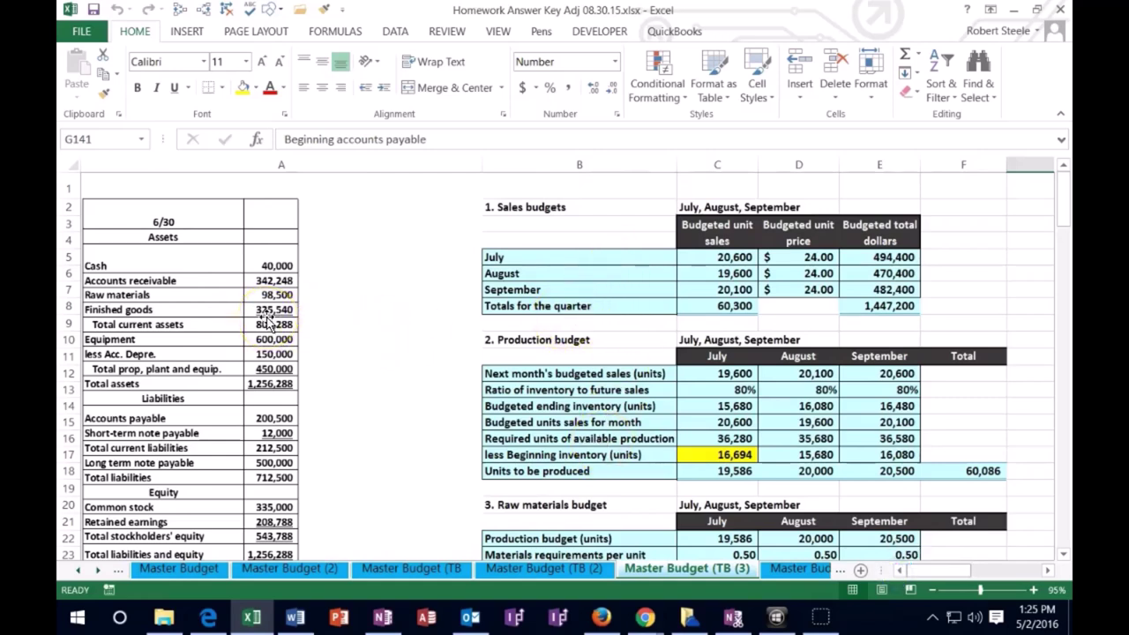
{"action": "left_click", "coordinate": [529, 164]}
{"action": "left_click_drag", "start_coordinate": [530, 164], "coordinate": [608, 197]}
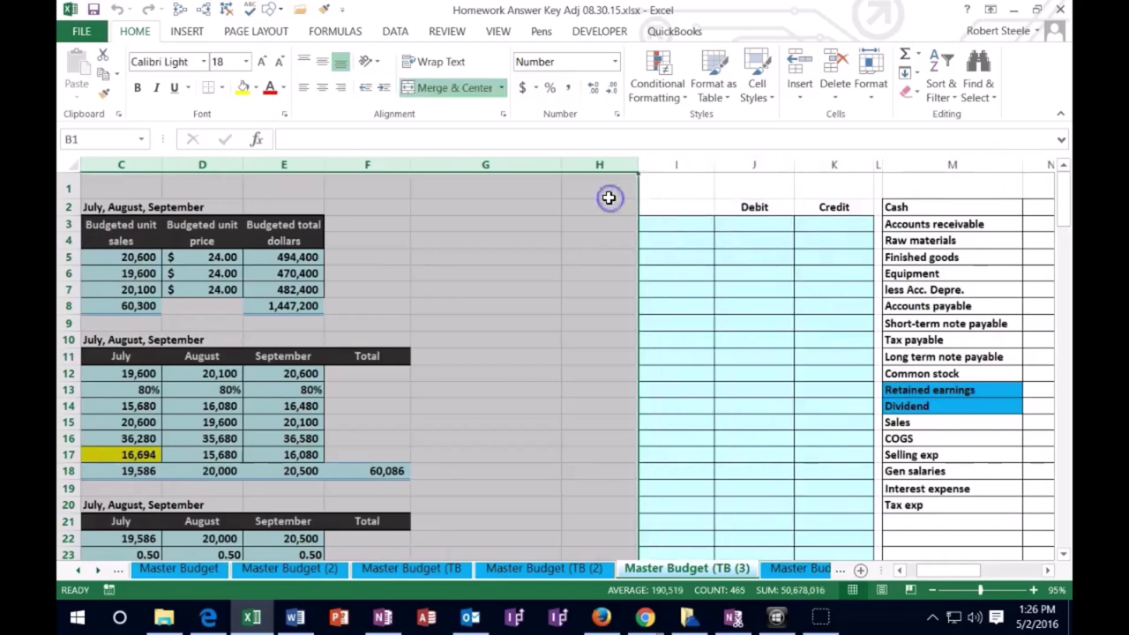
{"action": "left_click", "coordinate": [829, 165], "text": "ctrl"}
{"action": "left_click_drag", "start_coordinate": [829, 165], "coordinate": [517, 223]}
{"action": "right_click", "coordinate": [518, 222]}
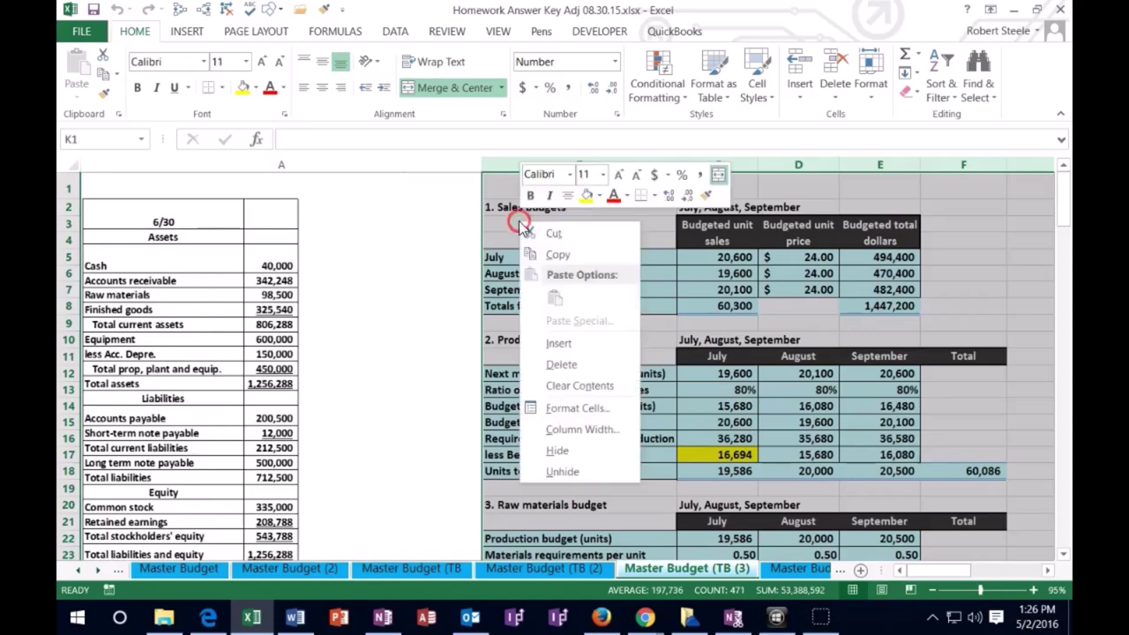
{"action": "left_click", "coordinate": [570, 450]}
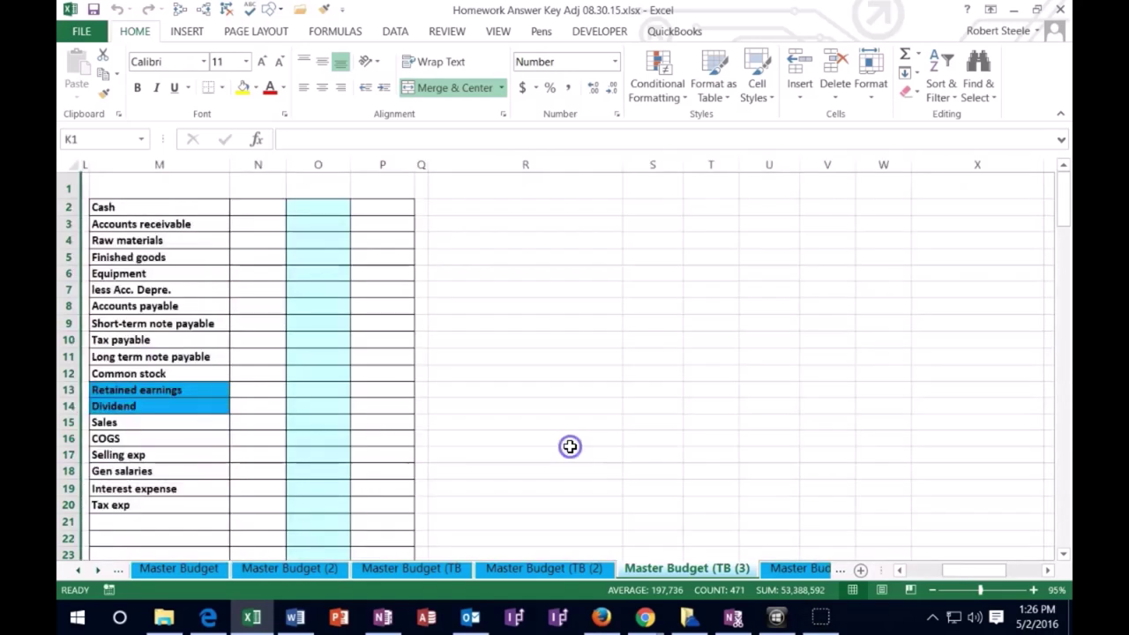
{"action": "left_click", "coordinate": [569, 447]}
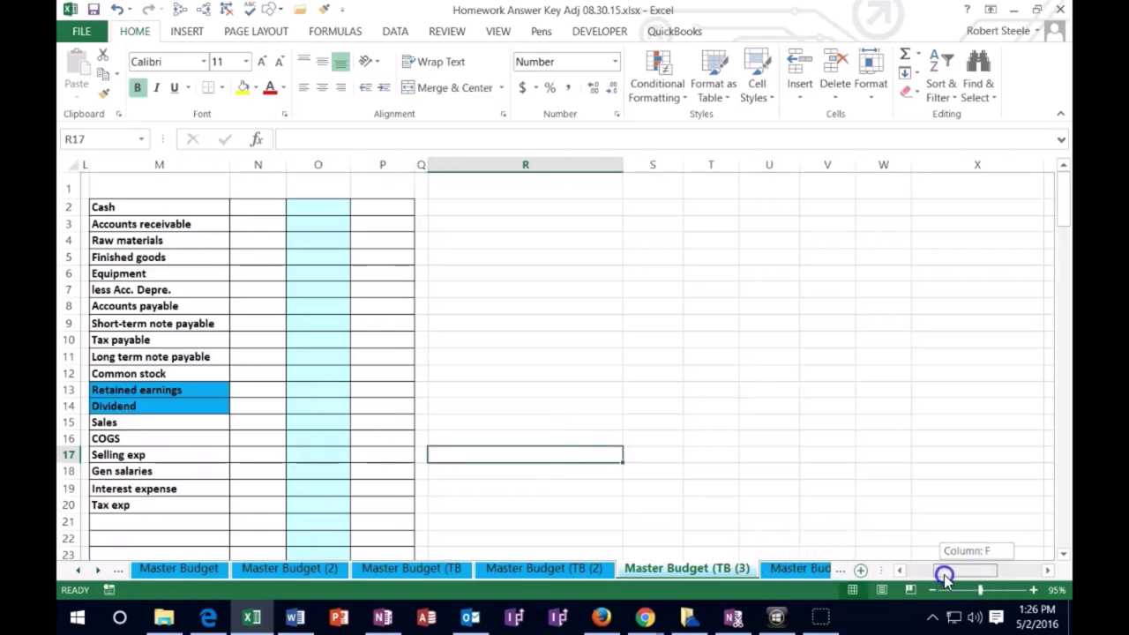
- Enter the opening balances in column N of the trial balance: 40,000 for Cash and 342,248 for Accounts receivable
{"action": "left_click_drag", "start_coordinate": [949, 576], "coordinate": [921, 574]}
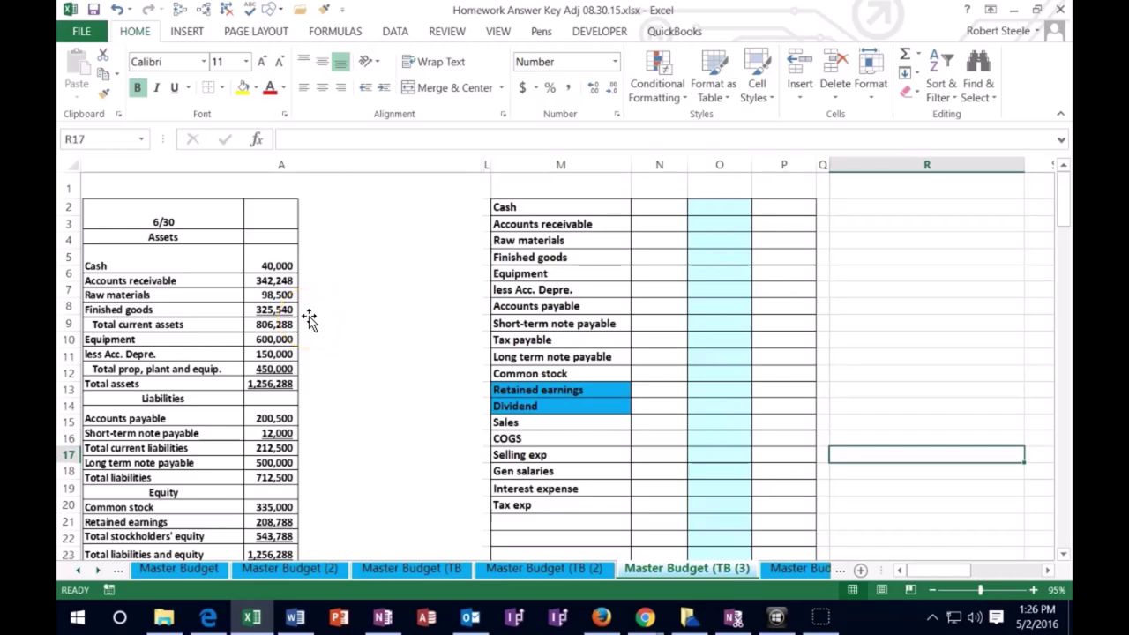
{"action": "left_click", "coordinate": [666, 209]}
{"action": "type", "text": "40"}
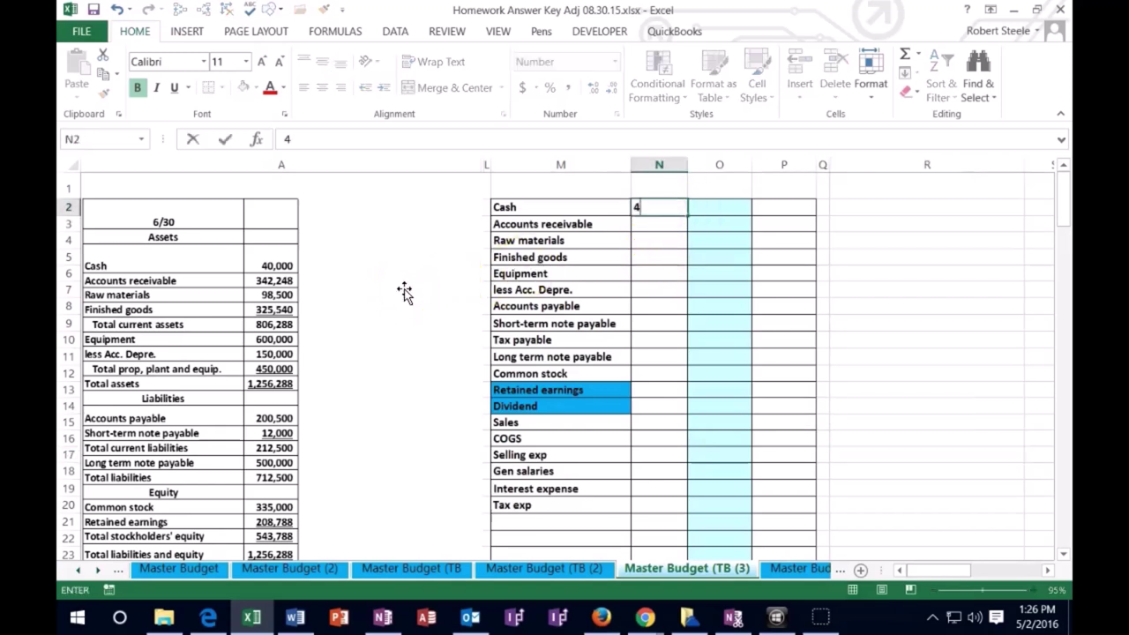
{"action": "key", "text": "Return"}
{"action": "type", "text": "3"}
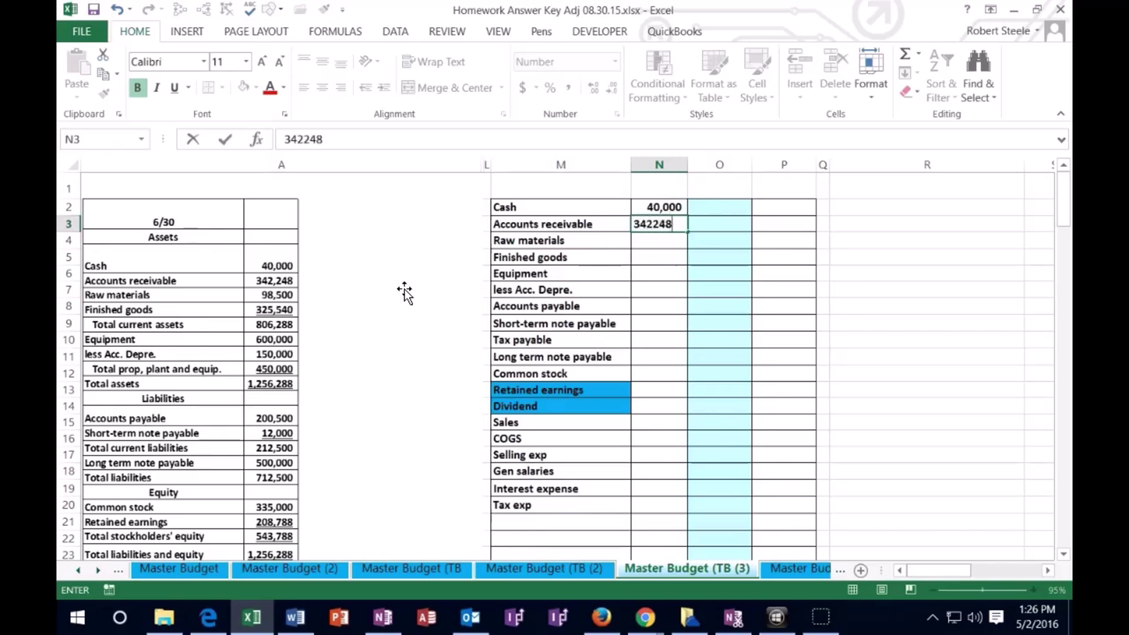
{"action": "type", "text": "42,248"}
{"action": "key", "text": "Return"}
- Enter 98,500 for Raw materials and 325,540 for Finished goods, and check the sum of the current assets N2:N5
{"action": "type", "text": "98,500"}
{"action": "key", "text": "Return"}
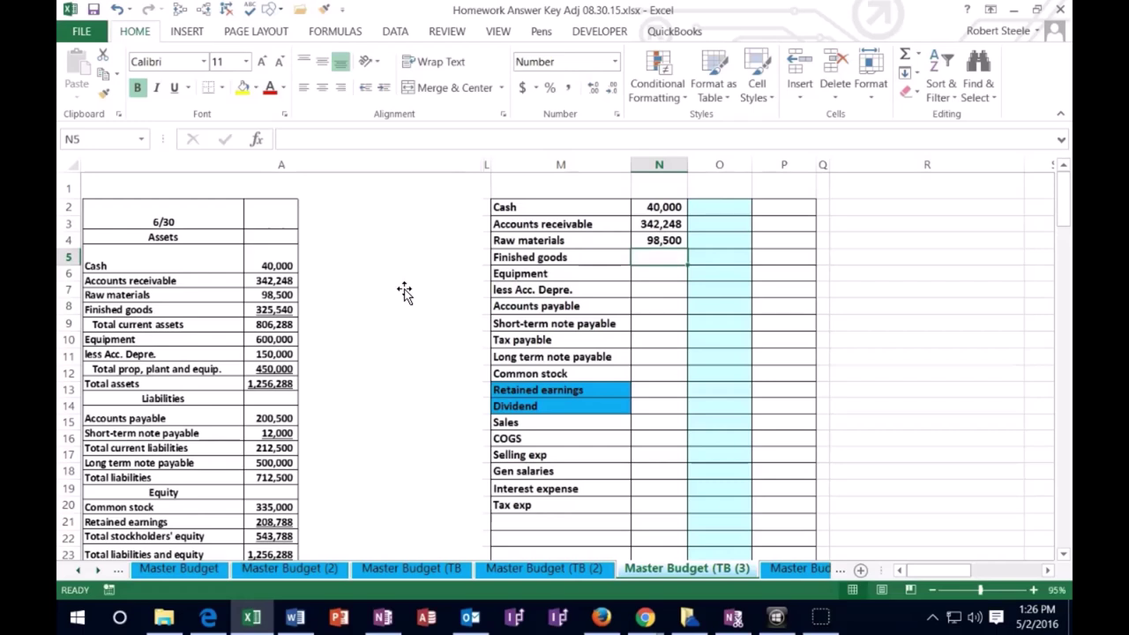
{"action": "type", "text": "325"}
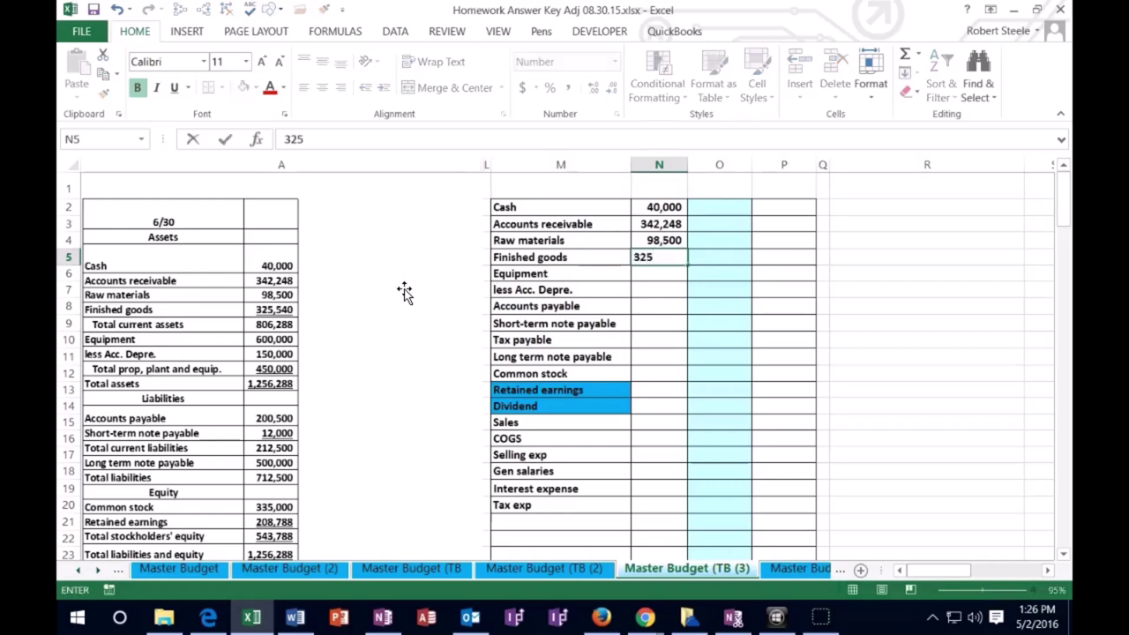
{"action": "type", "text": ",540"}
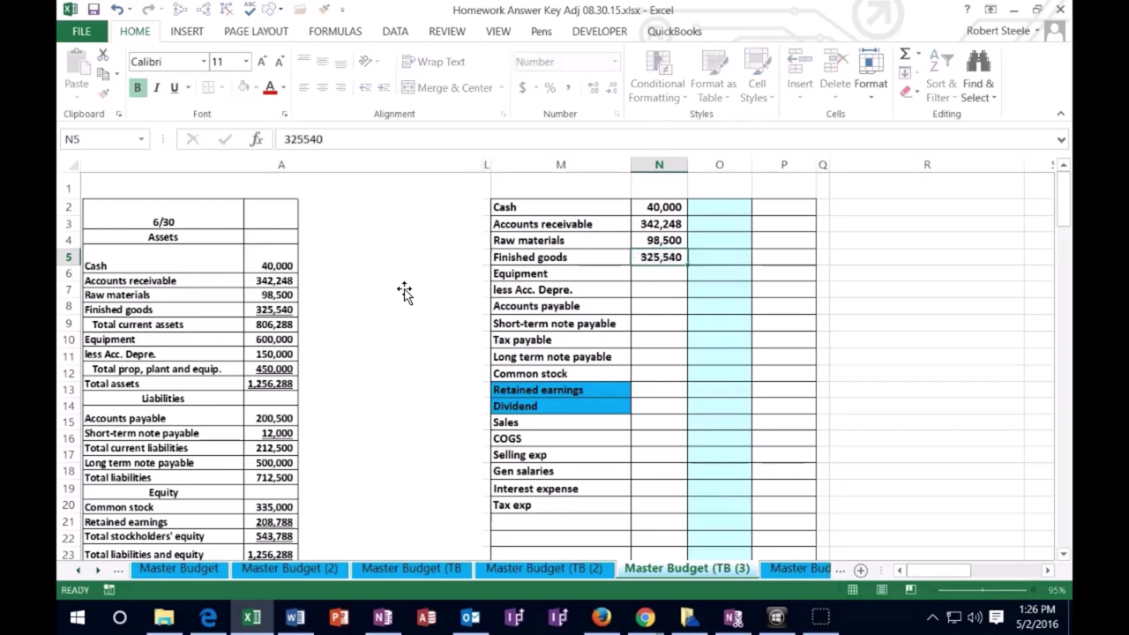
{"action": "key", "text": "Return"}
{"action": "left_click_drag", "start_coordinate": [647, 215], "coordinate": [654, 256]}
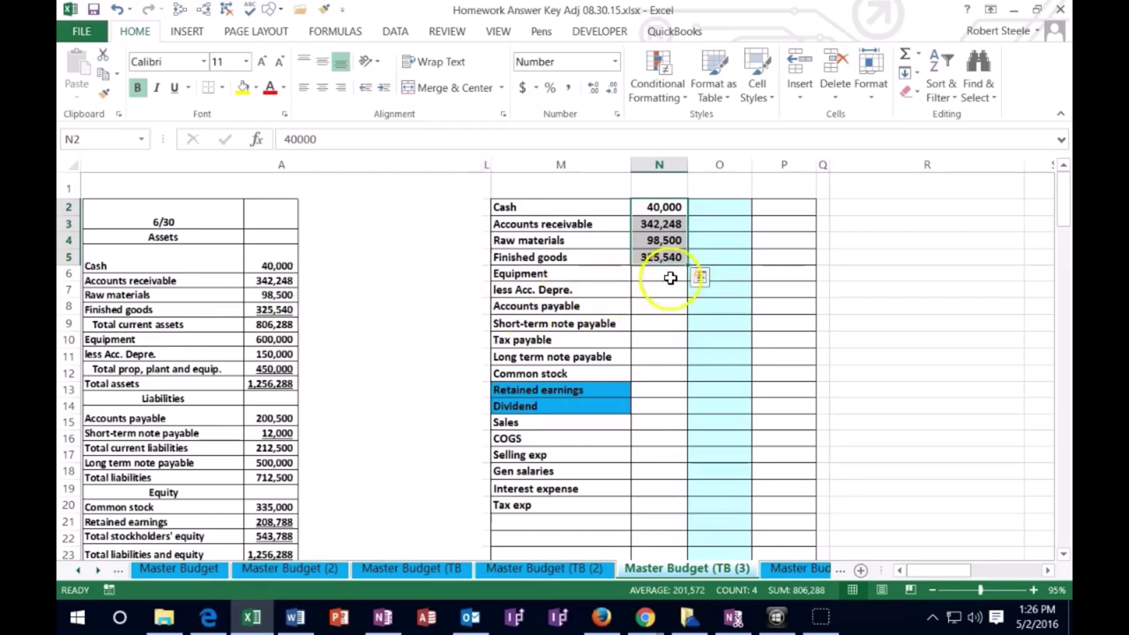
- Enter 600,000 for Equipment and -150,000 for accumulated depreciation, and check the sum of the asset balances N2:N7
{"action": "left_click", "coordinate": [666, 275]}
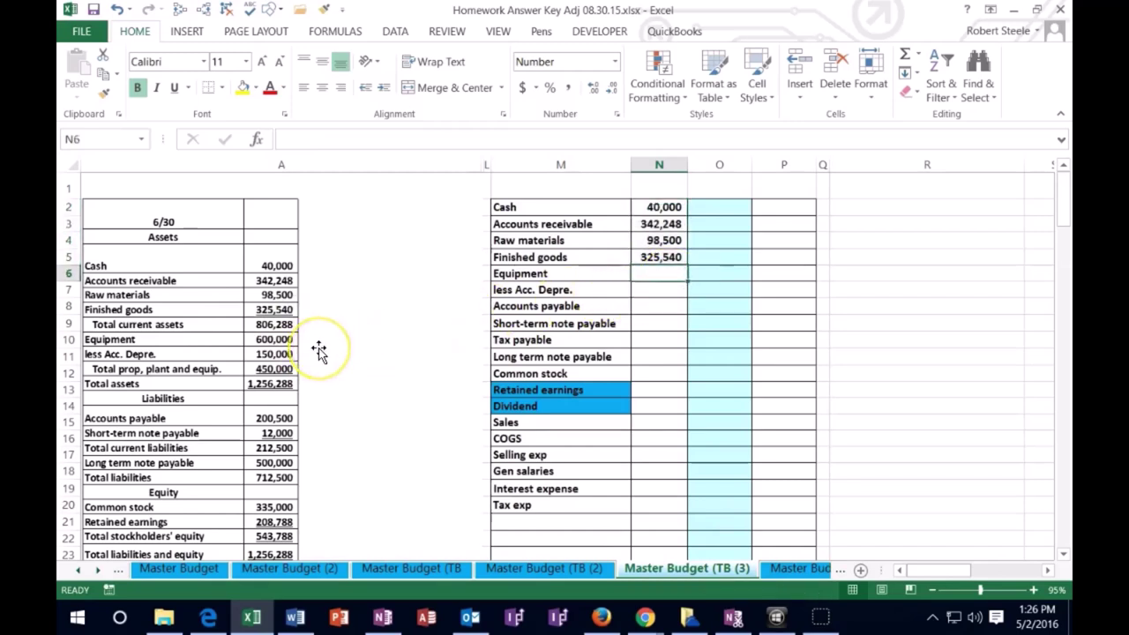
{"action": "type", "text": "60000"}
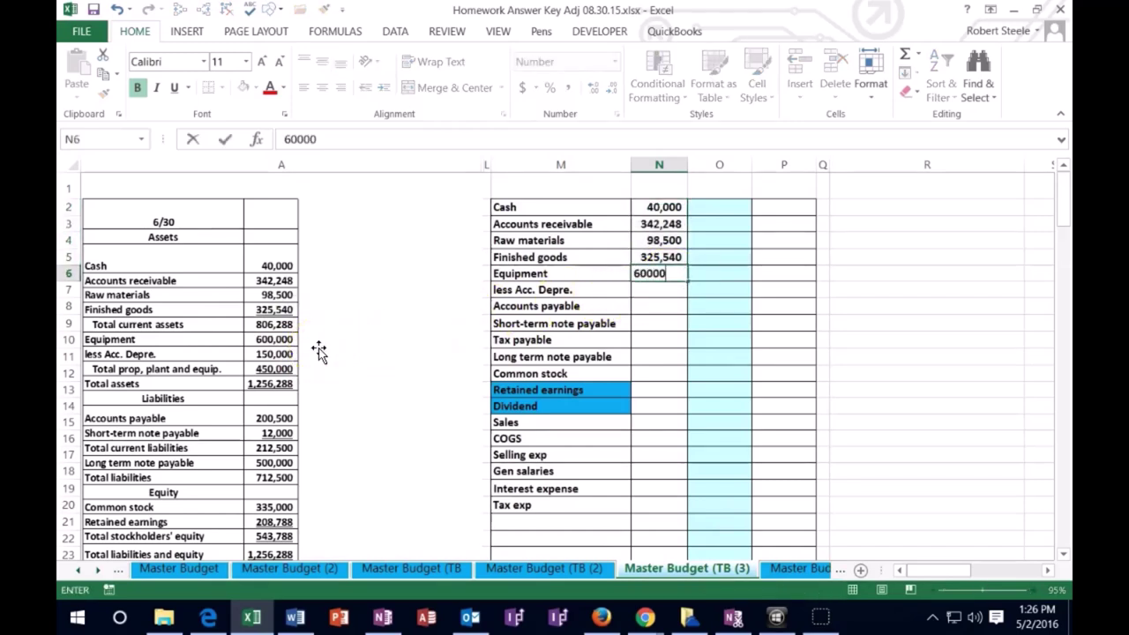
{"action": "key", "text": "Return"}
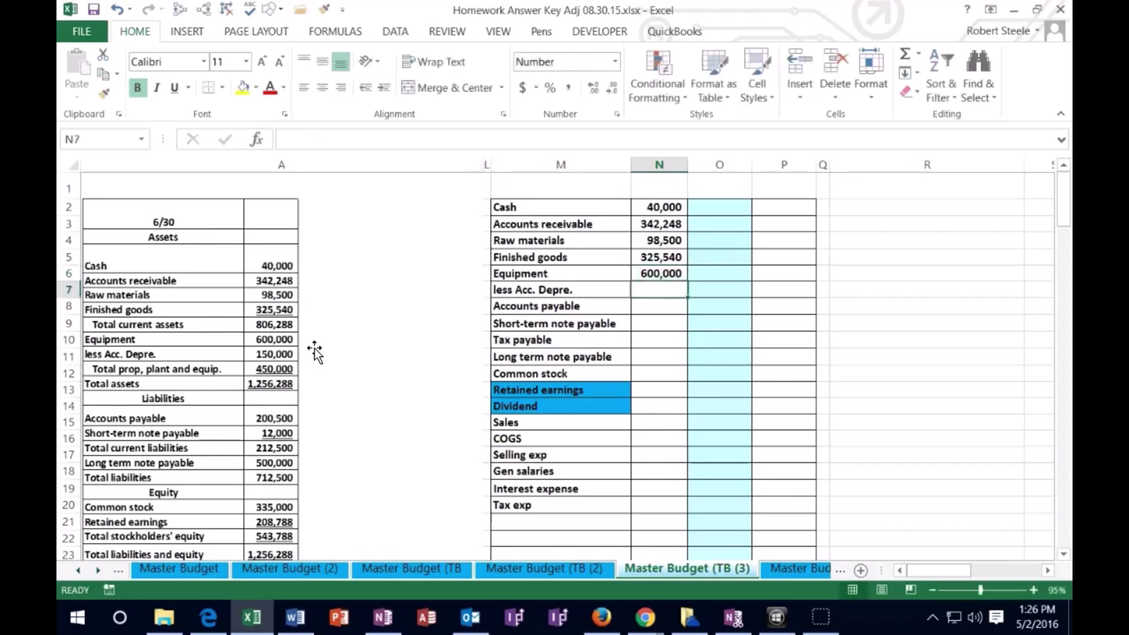
{"action": "type", "text": "-150000"}
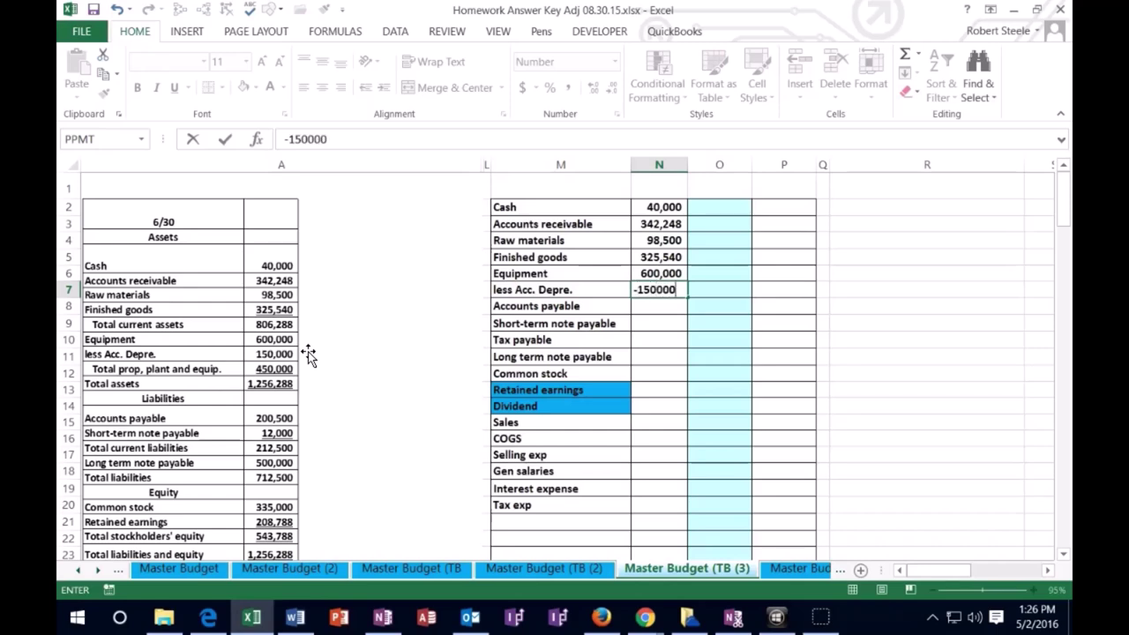
{"action": "key", "text": "Return"}
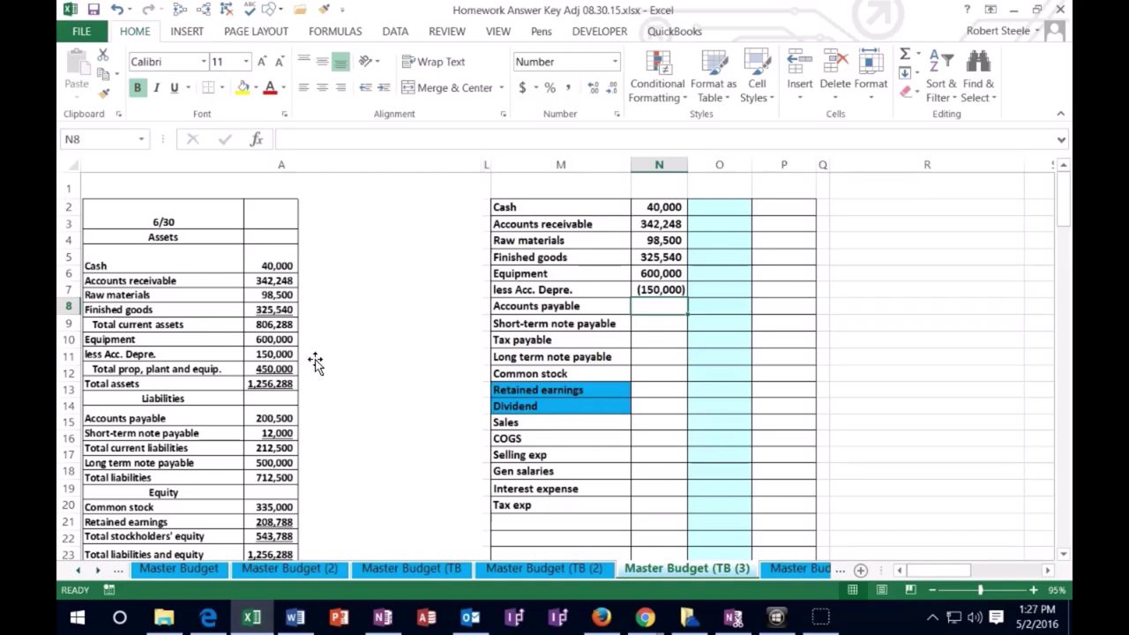
{"action": "left_click_drag", "start_coordinate": [653, 208], "coordinate": [662, 291]}
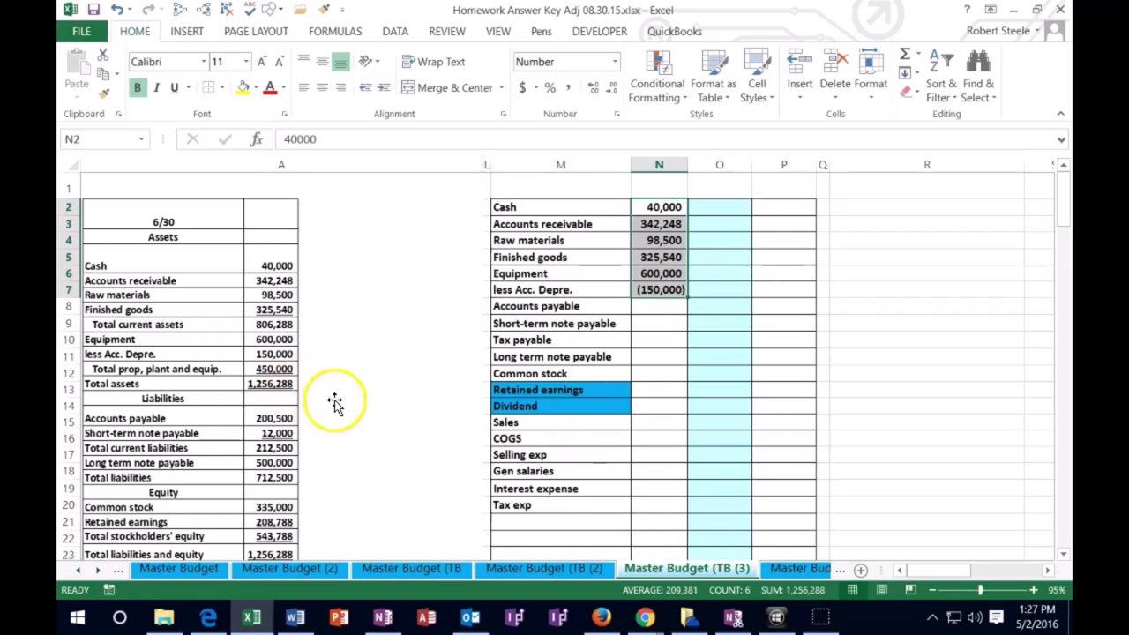
- Enter -200,500 for Accounts payable and -12,000 for Short-term note payable, and check the sum of N8:N9
{"action": "scroll", "coordinate": [336, 402], "scroll_direction": "down", "scroll_amount": 1}
{"action": "left_click", "coordinate": [680, 247]}
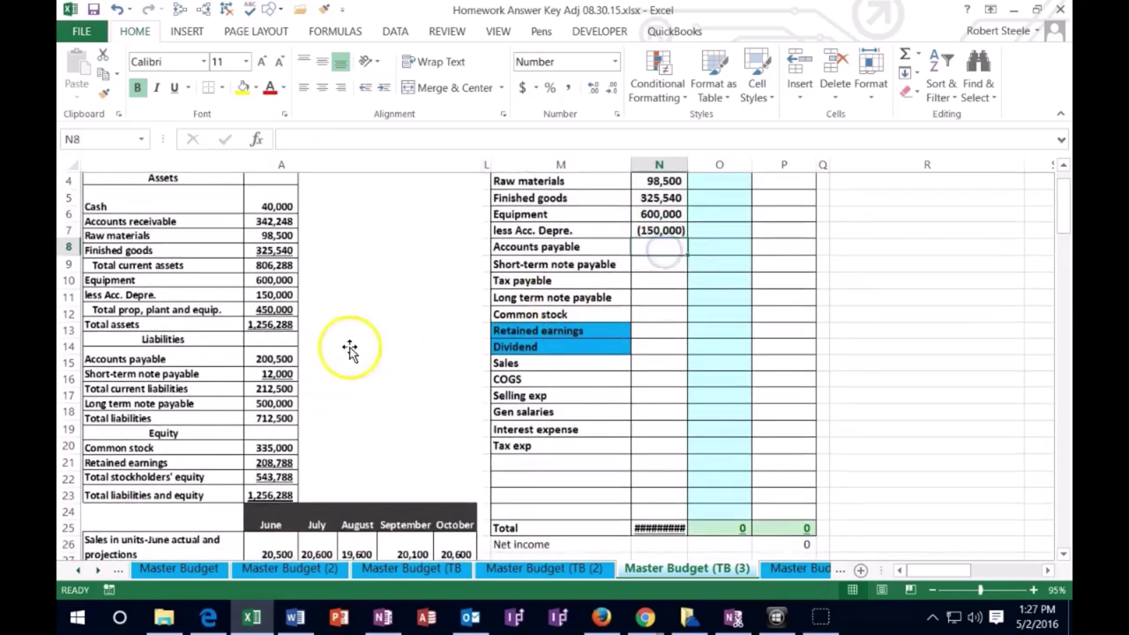
{"action": "type", "text": "-200500"}
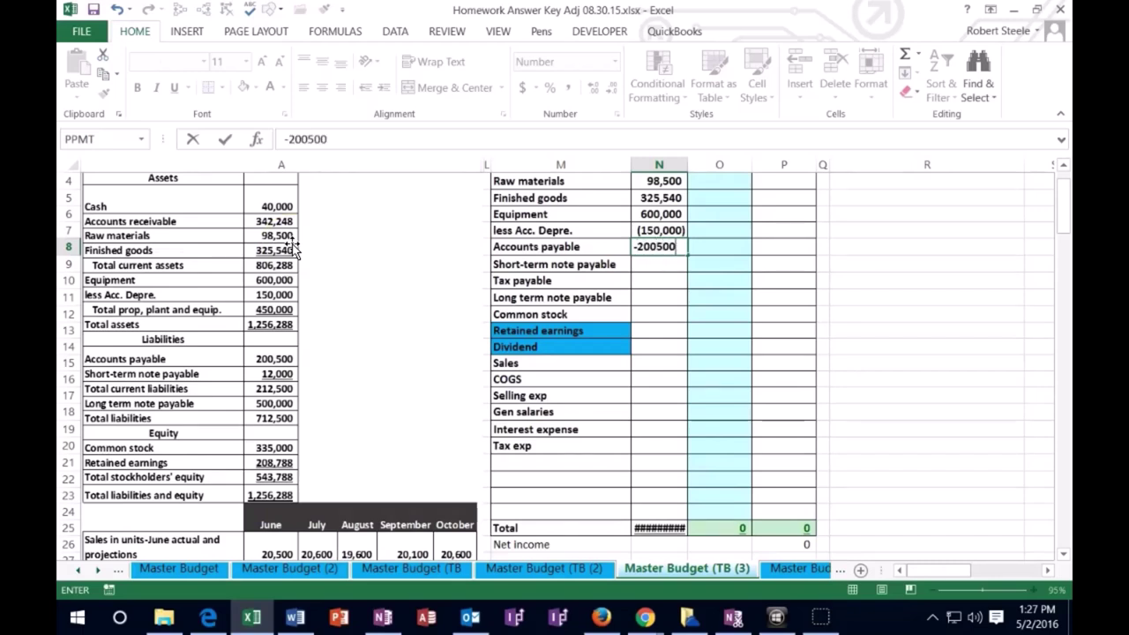
{"action": "key", "text": "Return"}
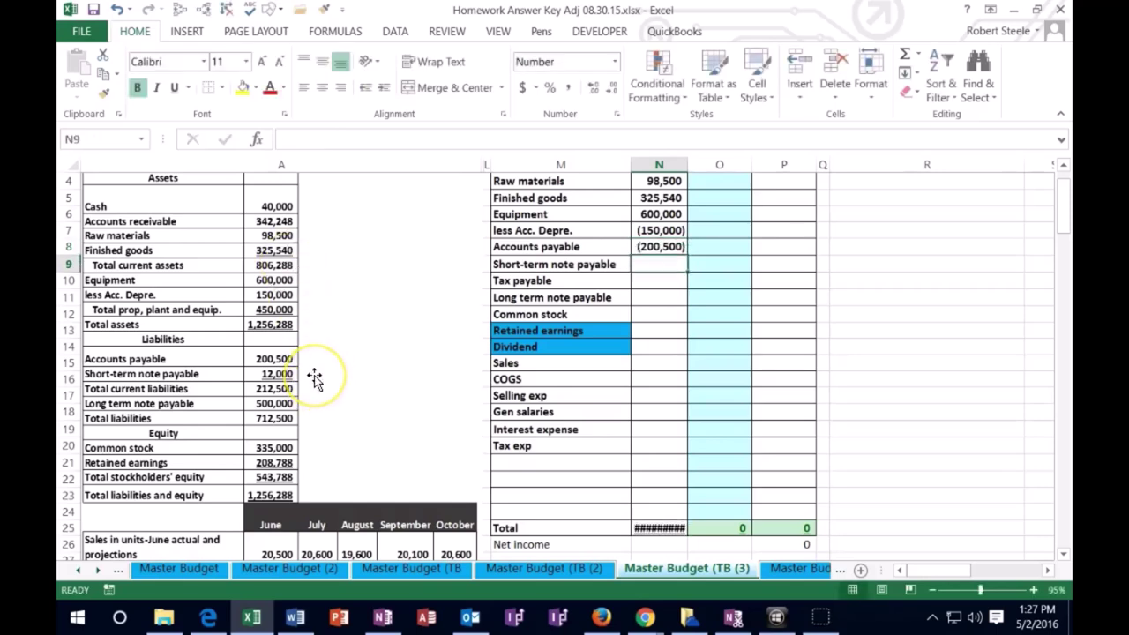
{"action": "type", "text": "-1200"}
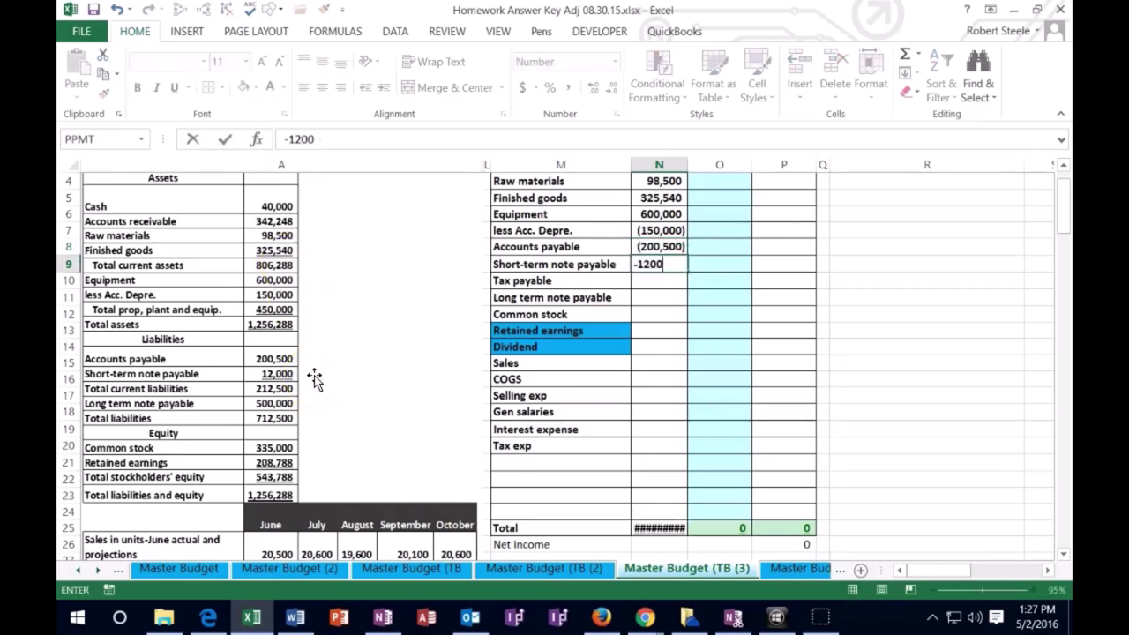
{"action": "type", "text": "0"}
{"action": "key", "text": "Return"}
{"action": "left_click_drag", "start_coordinate": [658, 247], "coordinate": [648, 266]}
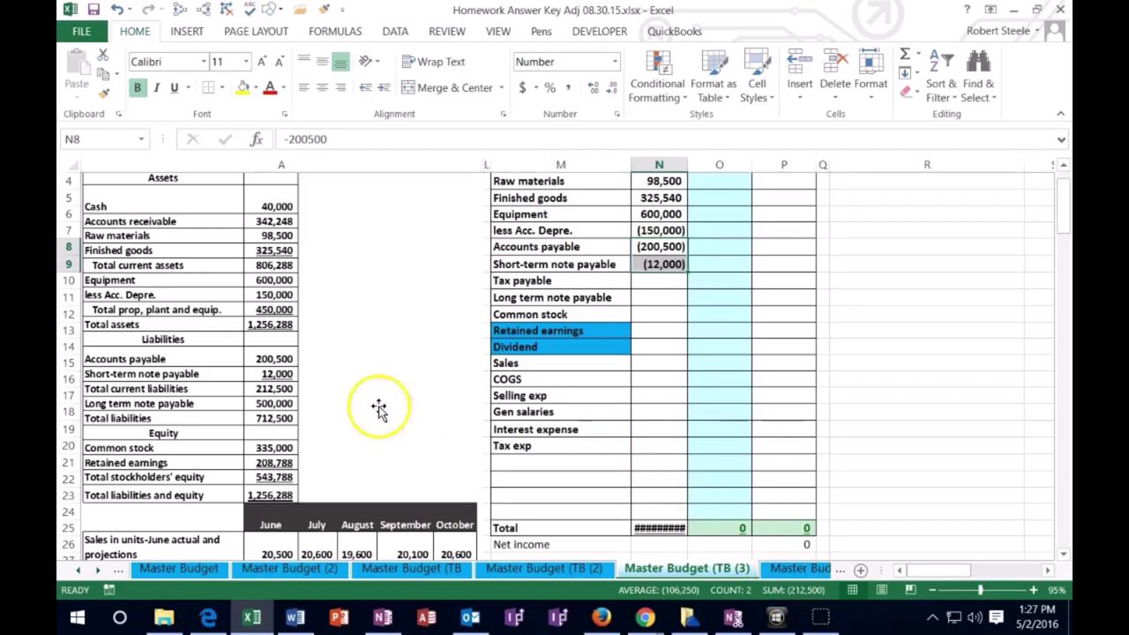
- Enter -500,000 in the Tax payable row, cell N10, and check the sum of the liabilities N8:N10
{"action": "left_click", "coordinate": [651, 281]}
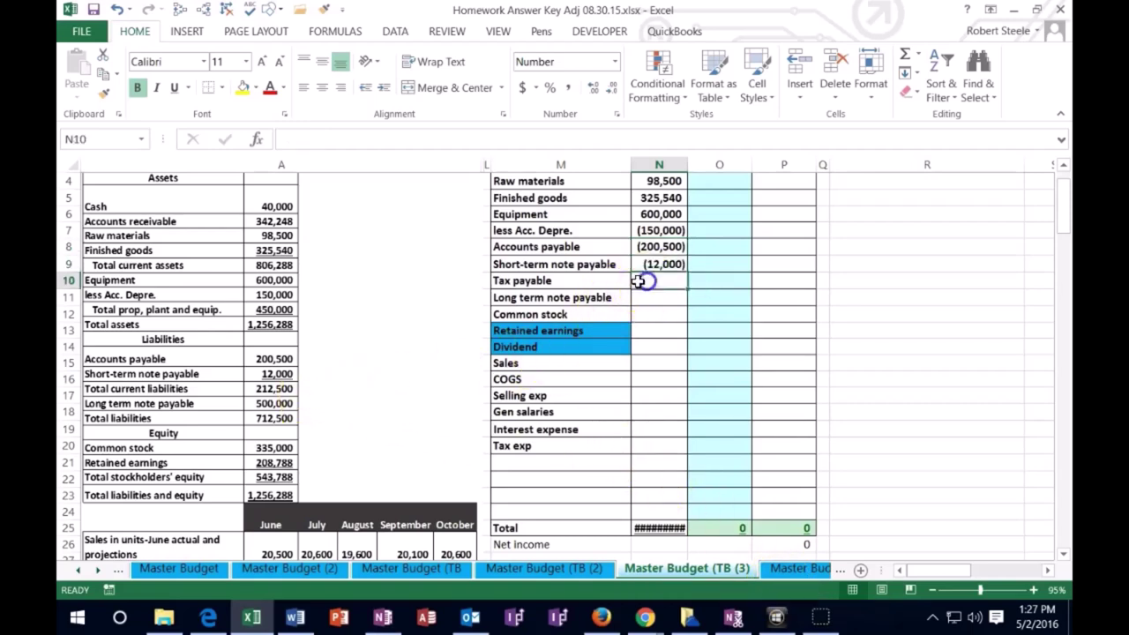
{"action": "type", "text": "-"}
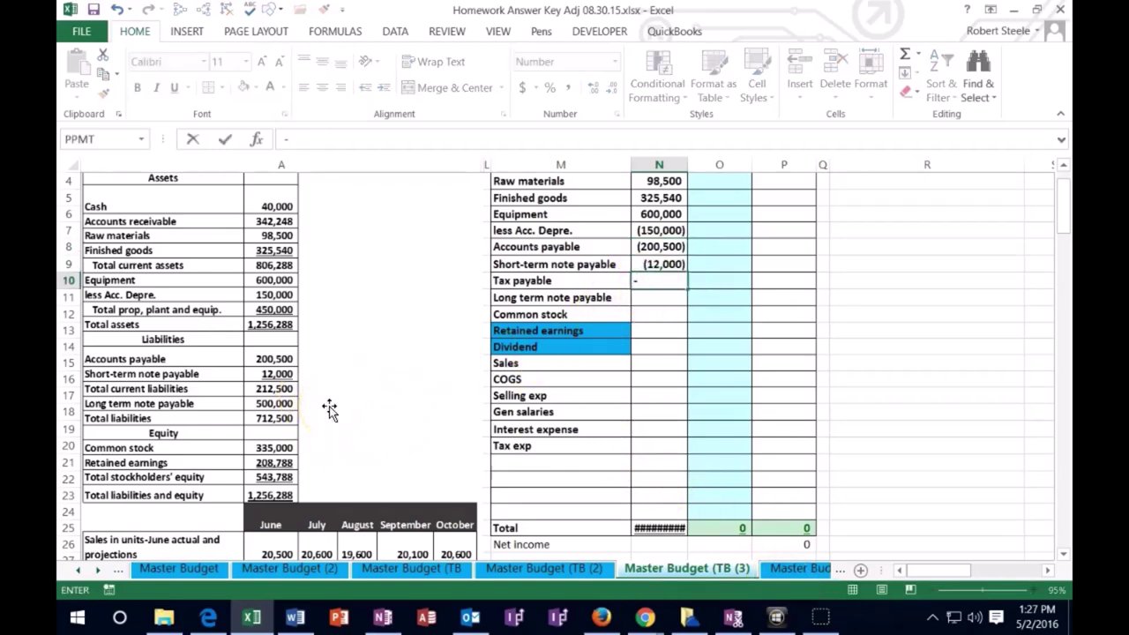
{"action": "type", "text": "500000"}
{"action": "key", "text": "Return"}
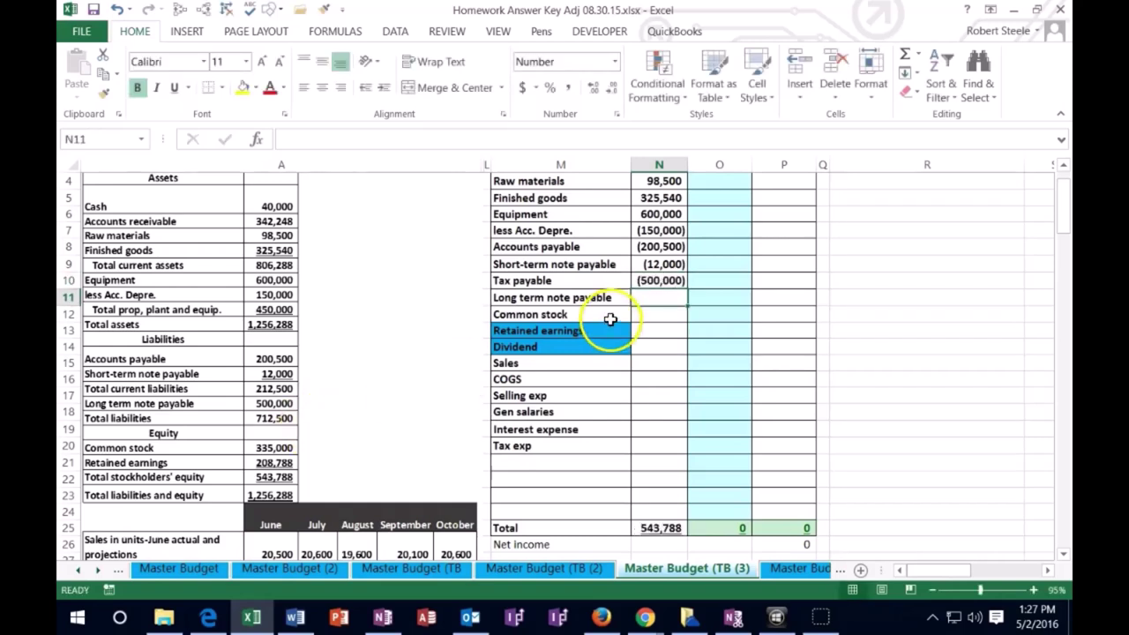
{"action": "left_click_drag", "start_coordinate": [660, 246], "coordinate": [658, 281]}
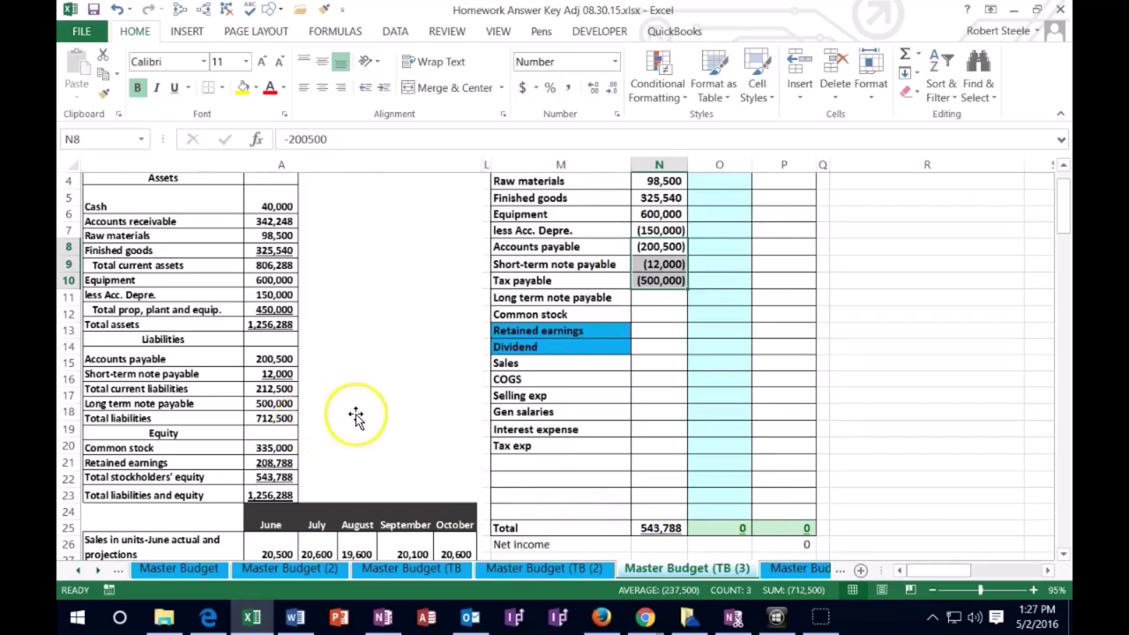
- Enter -500,000 for Long term note payable in N11 and clear the misplaced amount from Tax payable
{"action": "left_click", "coordinate": [661, 297]}
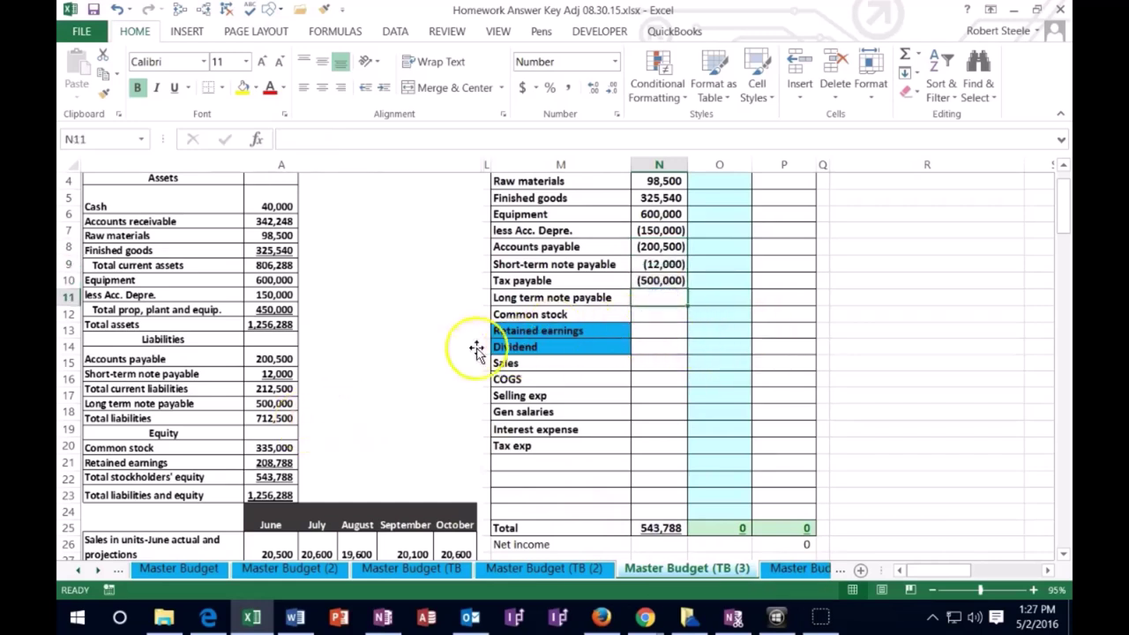
{"action": "left_click", "coordinate": [656, 280]}
{"action": "left_click", "coordinate": [647, 298]}
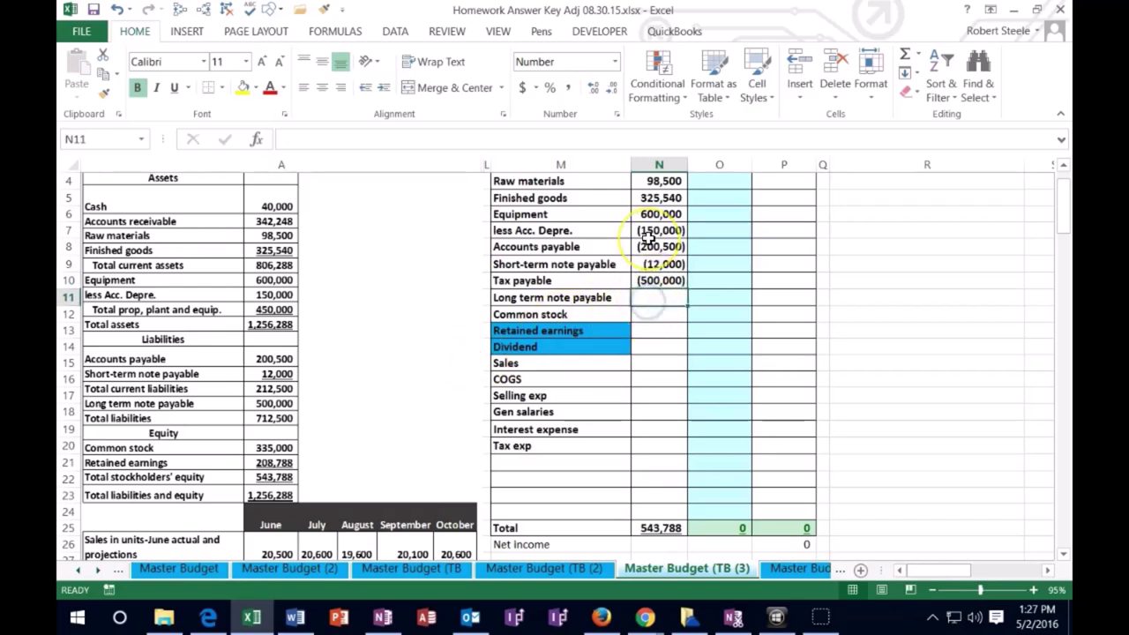
{"action": "type", "text": "-50000"}
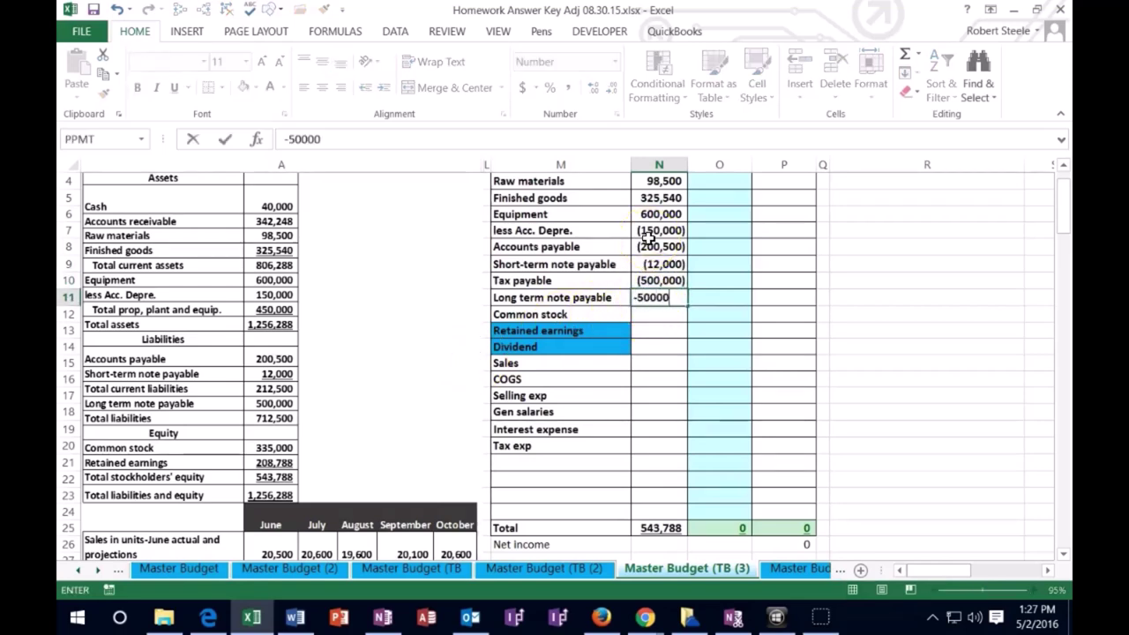
{"action": "type", "text": "0"}
{"action": "key", "text": "Return"}
{"action": "key", "text": "Up"}
{"action": "key", "text": "Up"}
{"action": "key", "text": "Delete"}
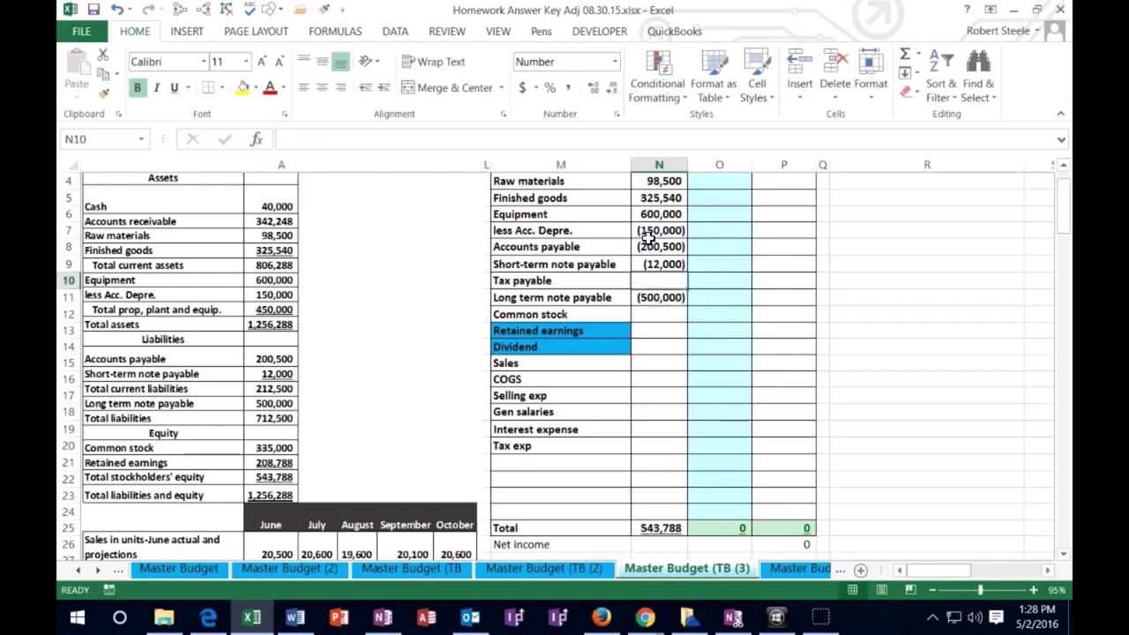
{"action": "key", "text": "Down"}
{"action": "key", "text": "Down"}
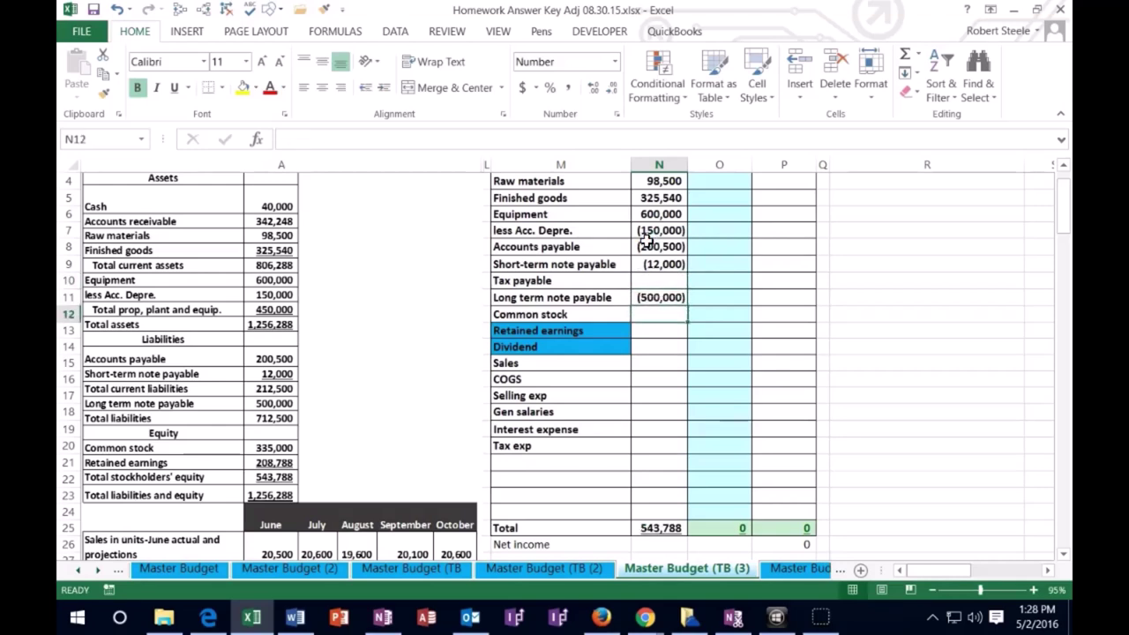
- Fill the Common stock label in M12 with the same blue as the Retained earnings and Dividend labels
{"action": "left_click", "coordinate": [575, 313]}
{"action": "right_click", "coordinate": [577, 314]}
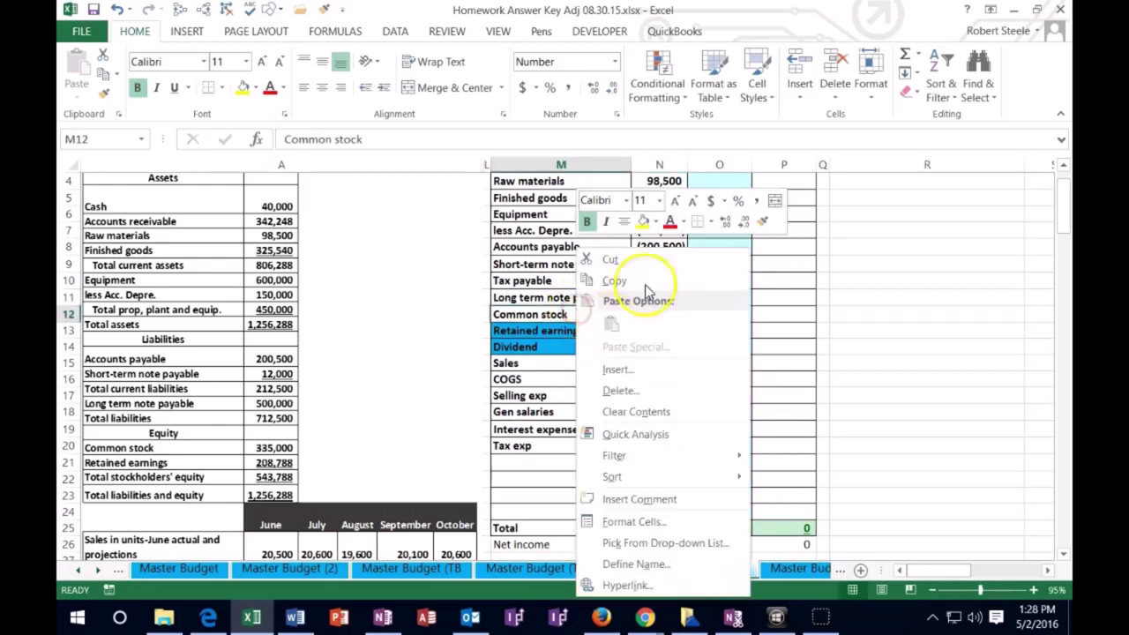
{"action": "left_click", "coordinate": [656, 221]}
{"action": "left_click", "coordinate": [724, 351]}
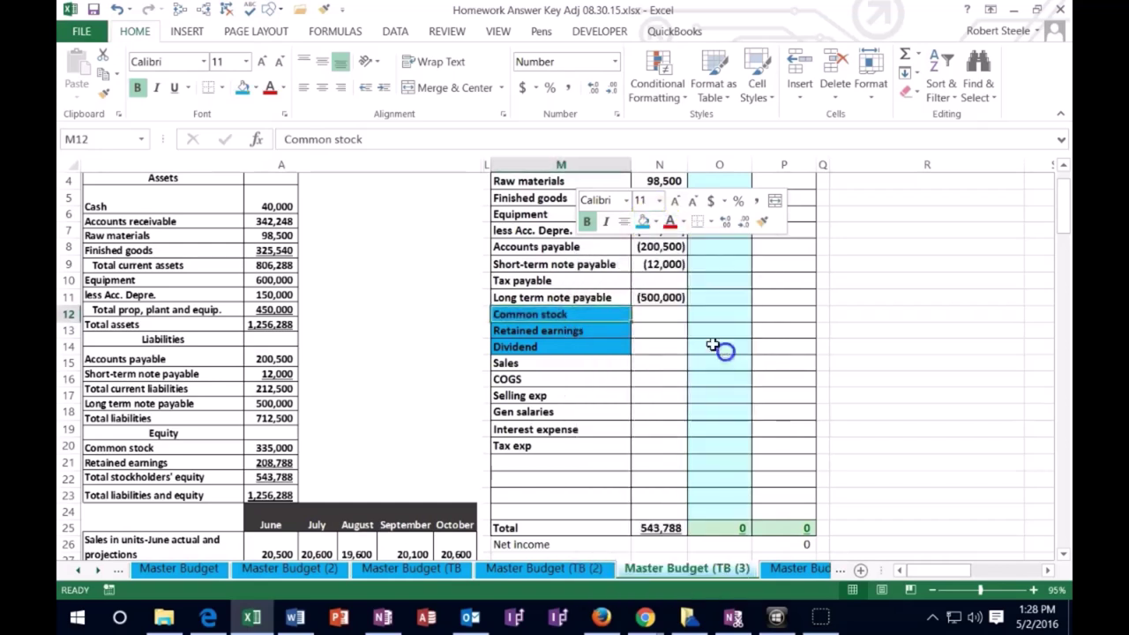
- Enter -335,000 for Common stock in N12
{"action": "left_click", "coordinate": [659, 314]}
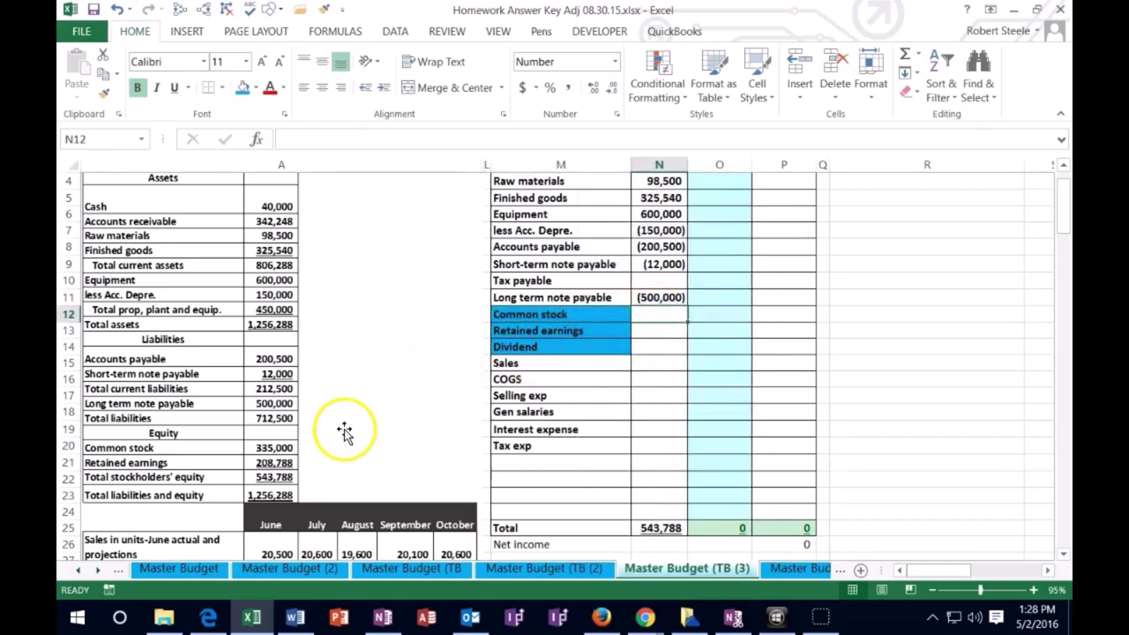
{"action": "type", "text": "-"}
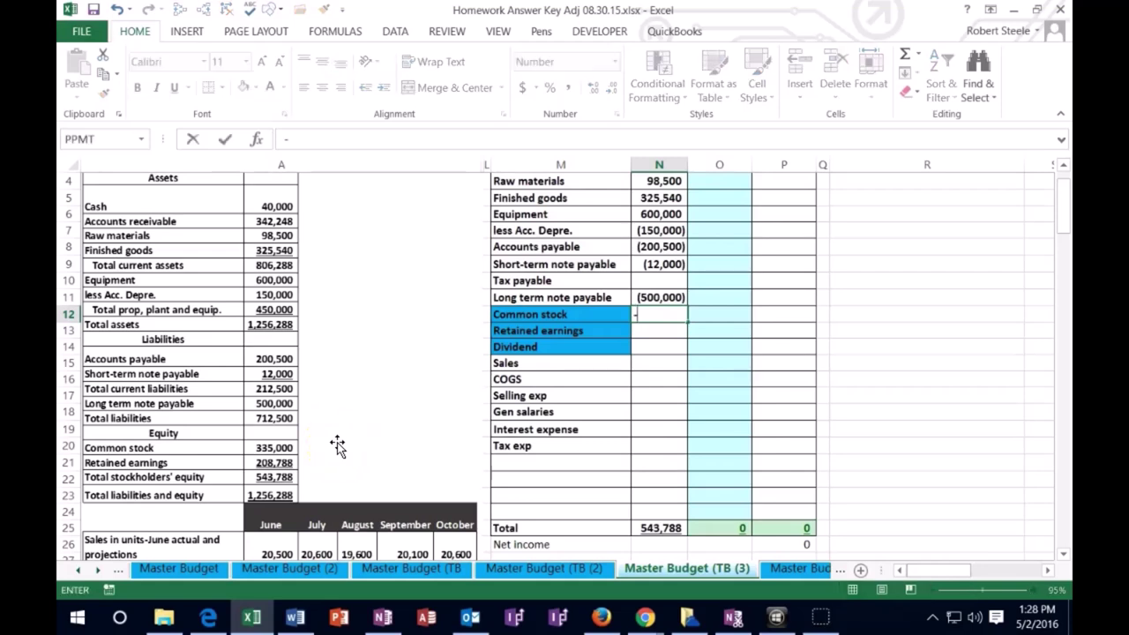
{"action": "type", "text": "33500"}
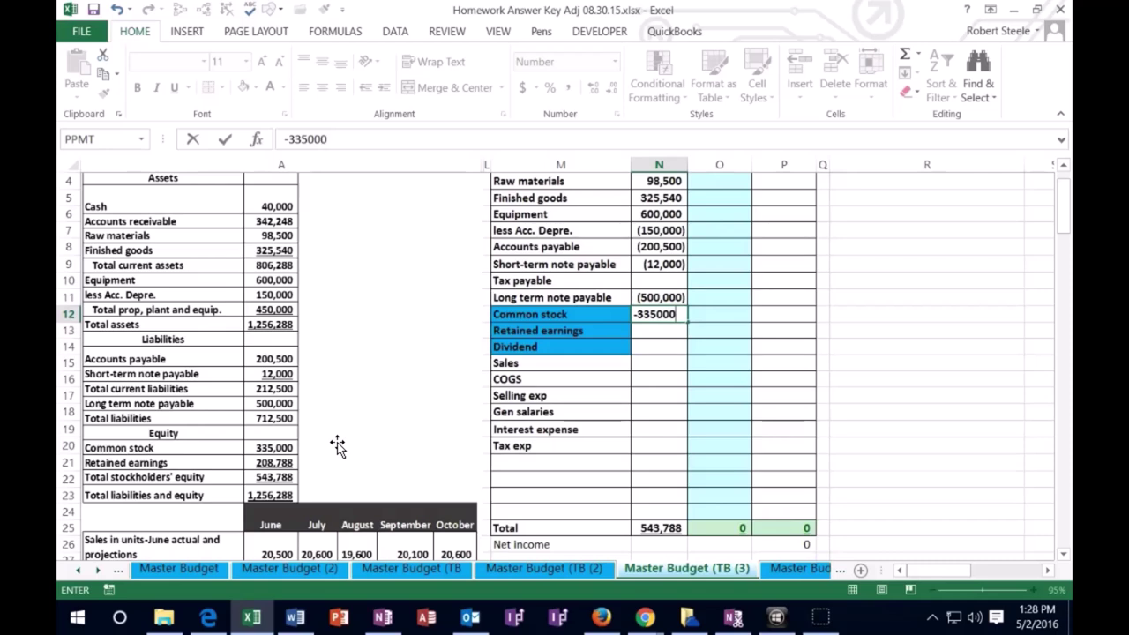
{"action": "type", "text": "0"}
{"action": "key", "text": "Return"}
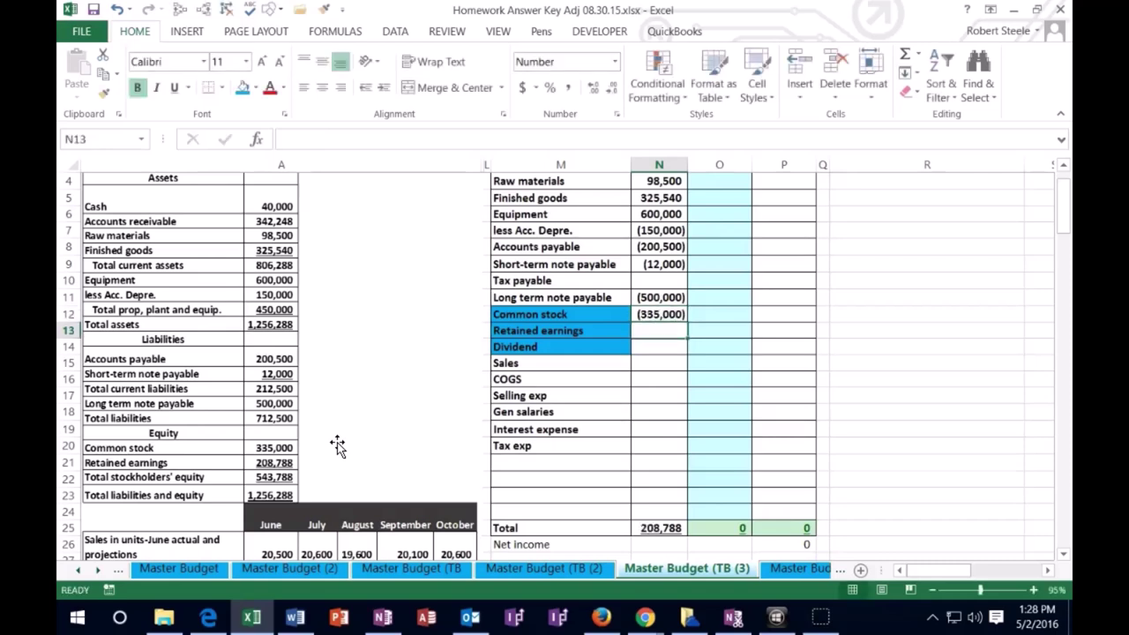
- Enter -208,788 for Retained earnings in N13 and check the sum of all opening balances N2:N13
{"action": "type", "text": "-208"}
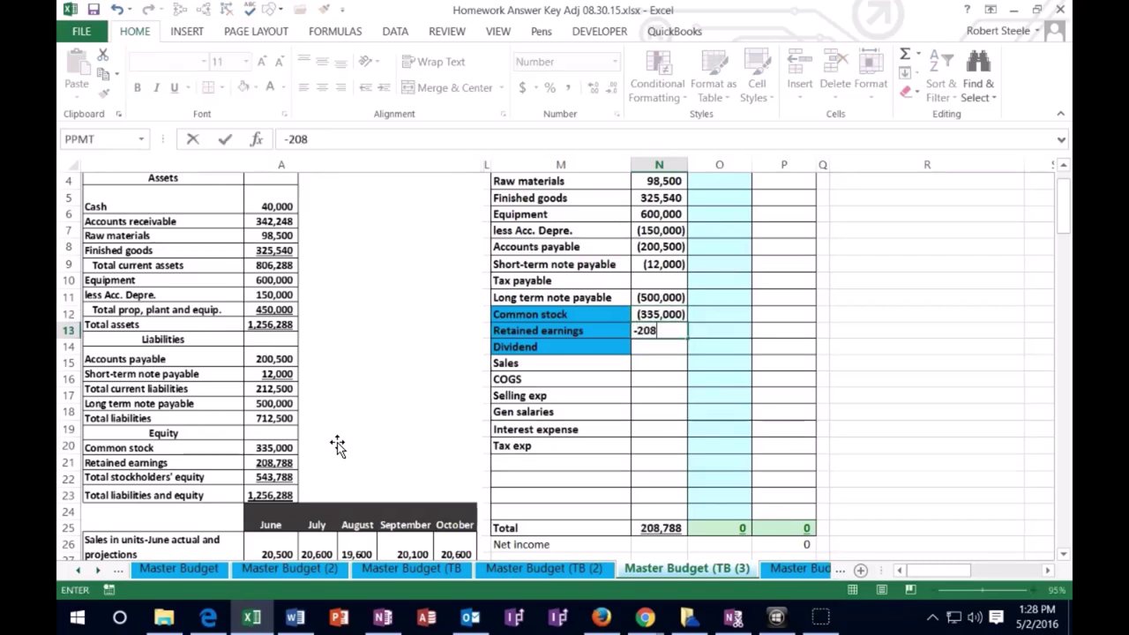
{"action": "key", "text": "Return"}
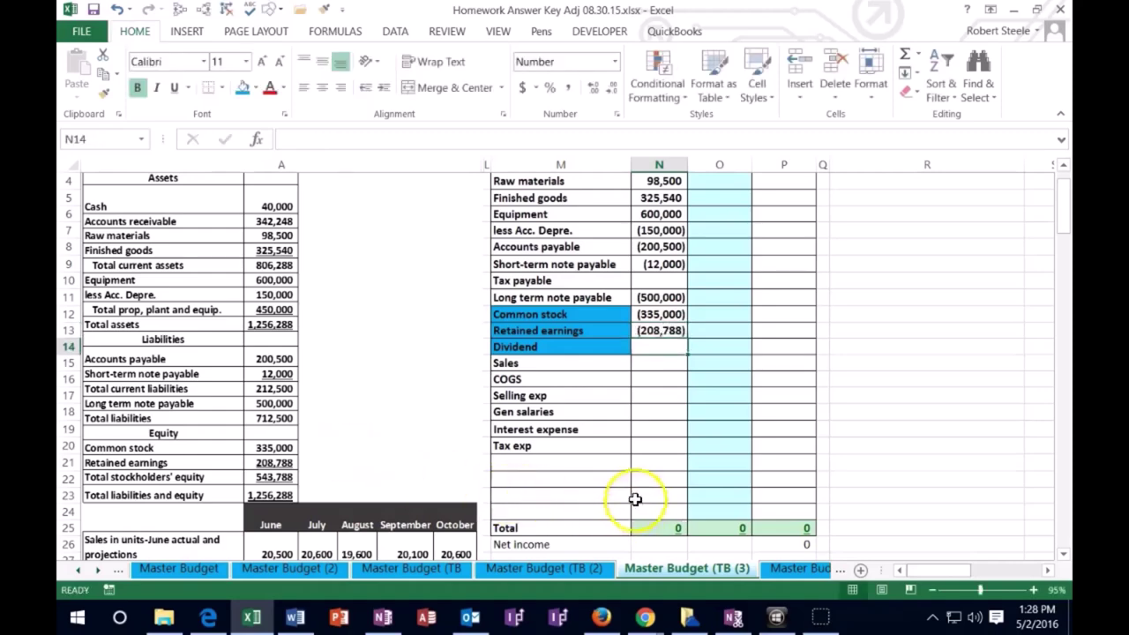
{"action": "scroll", "coordinate": [649, 459], "scroll_direction": "up", "scroll_amount": 1}
{"action": "left_click_drag", "start_coordinate": [662, 207], "coordinate": [660, 402]}
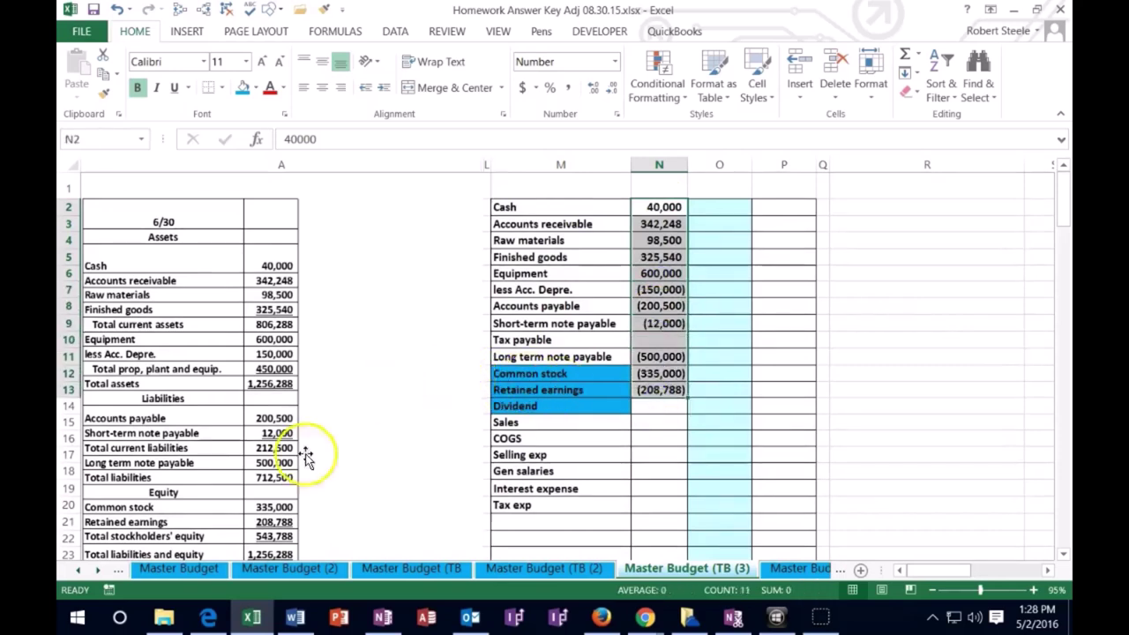
- Enter =N2+O2 as the ending Cash balance in P2 and copy the formula down through P24
{"action": "left_click", "coordinate": [782, 207]}
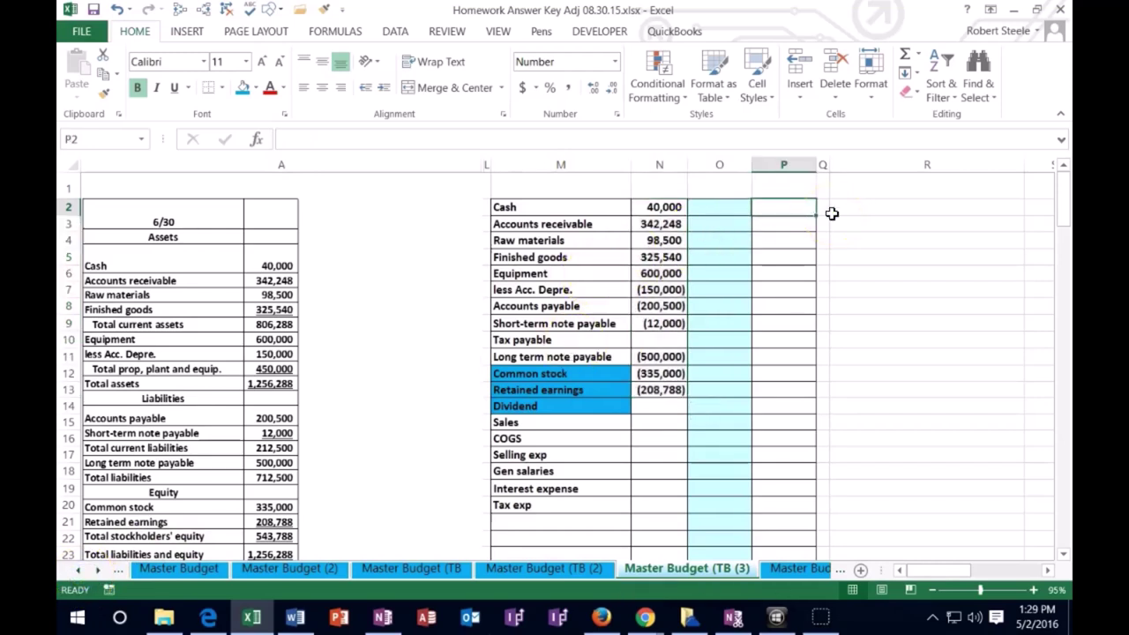
{"action": "type", "text": "="}
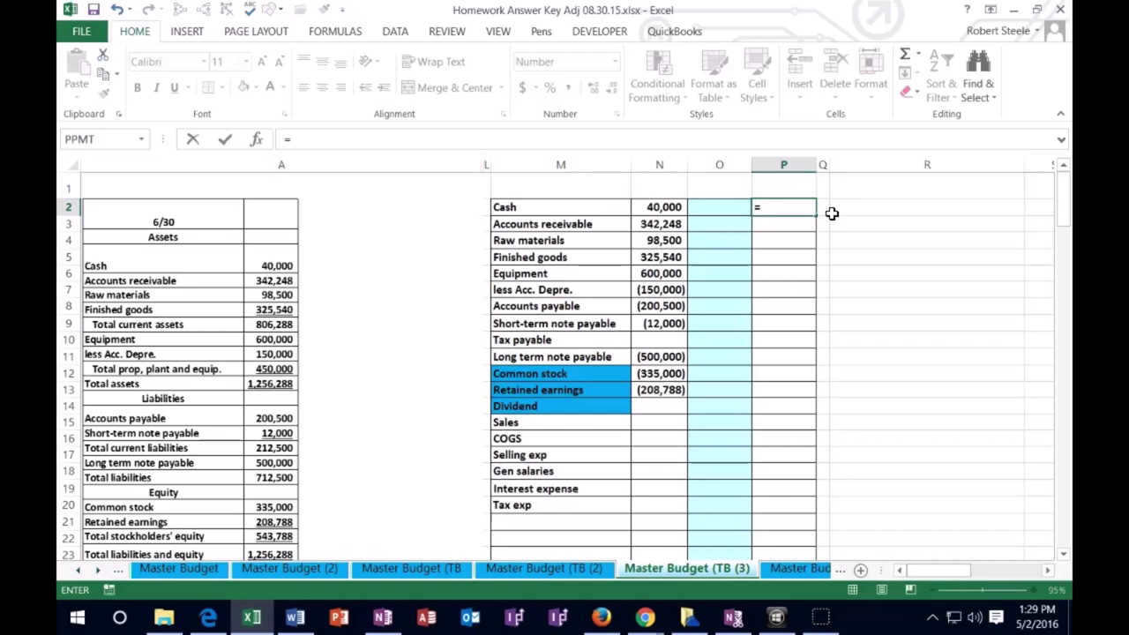
{"action": "left_click", "coordinate": [663, 204]}
{"action": "type", "text": "+"}
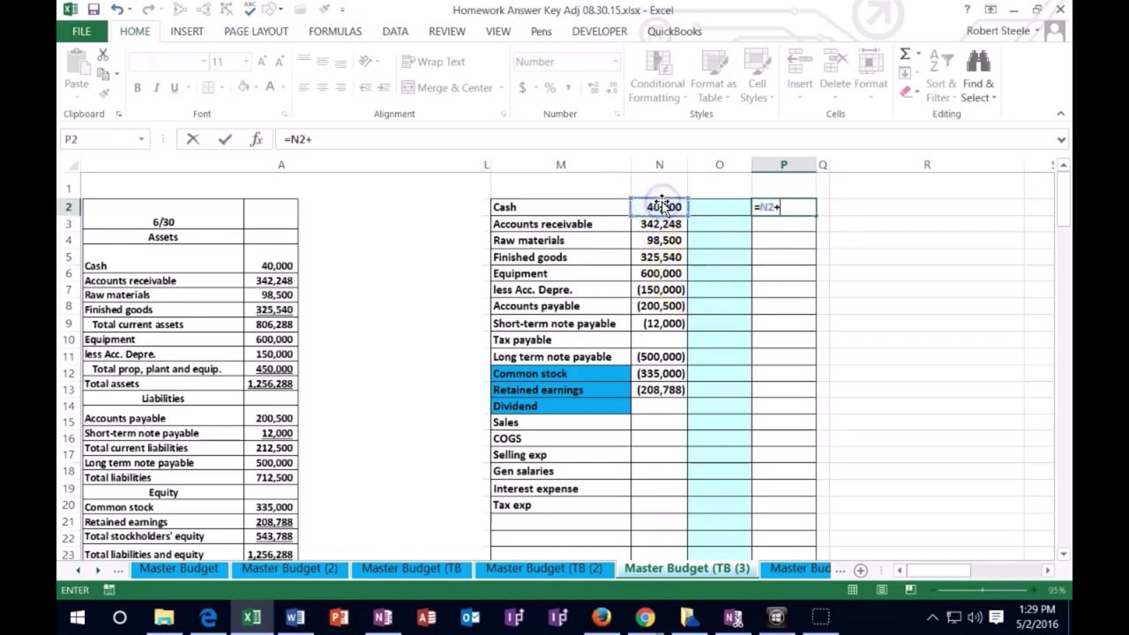
{"action": "left_click", "coordinate": [713, 205]}
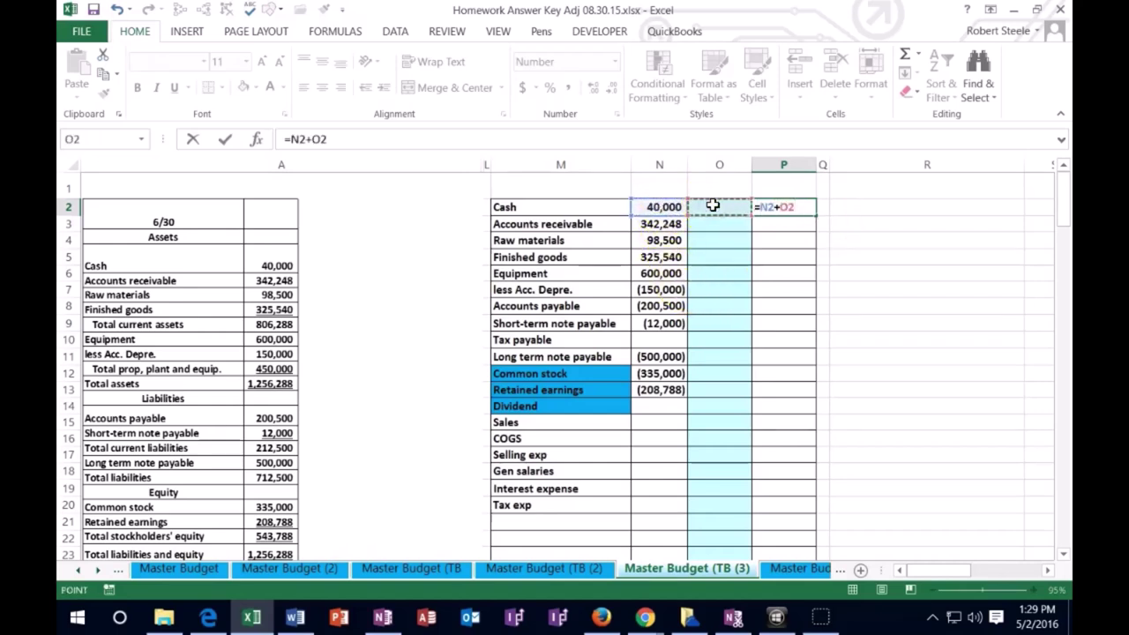
{"action": "key", "text": "Return"}
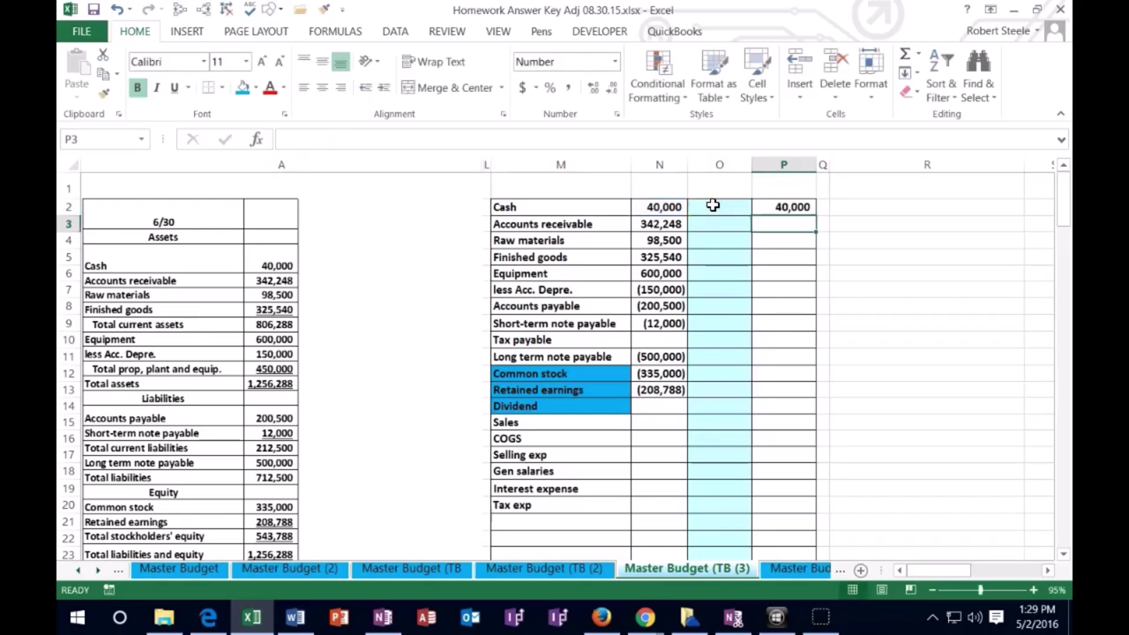
{"action": "left_click", "coordinate": [794, 206]}
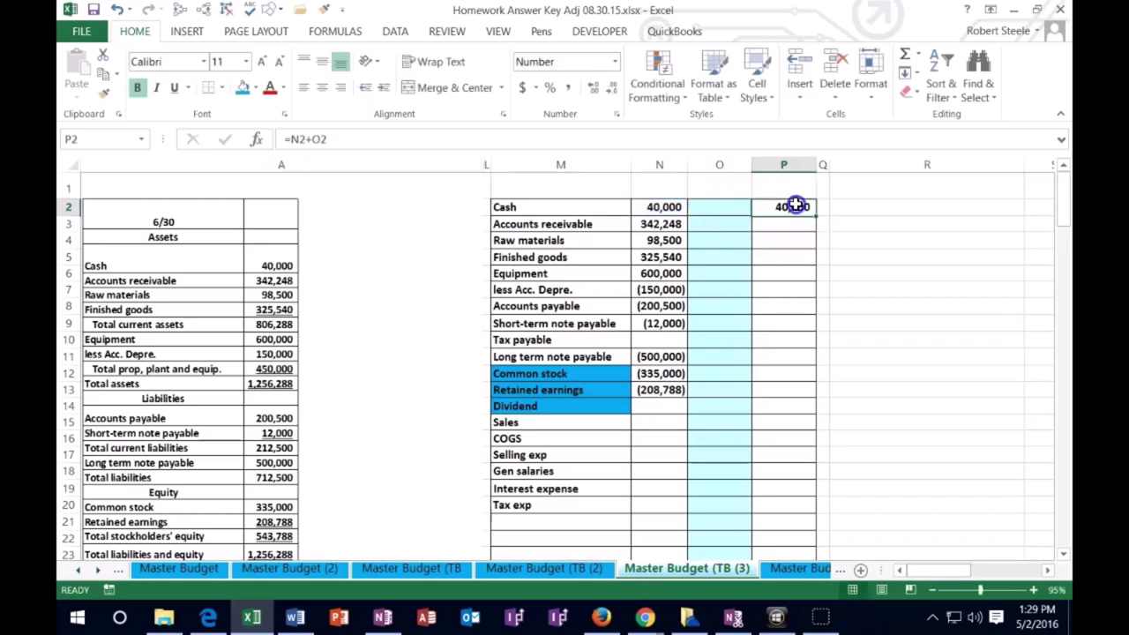
{"action": "left_click_drag", "start_coordinate": [818, 246], "coordinate": [810, 465]}
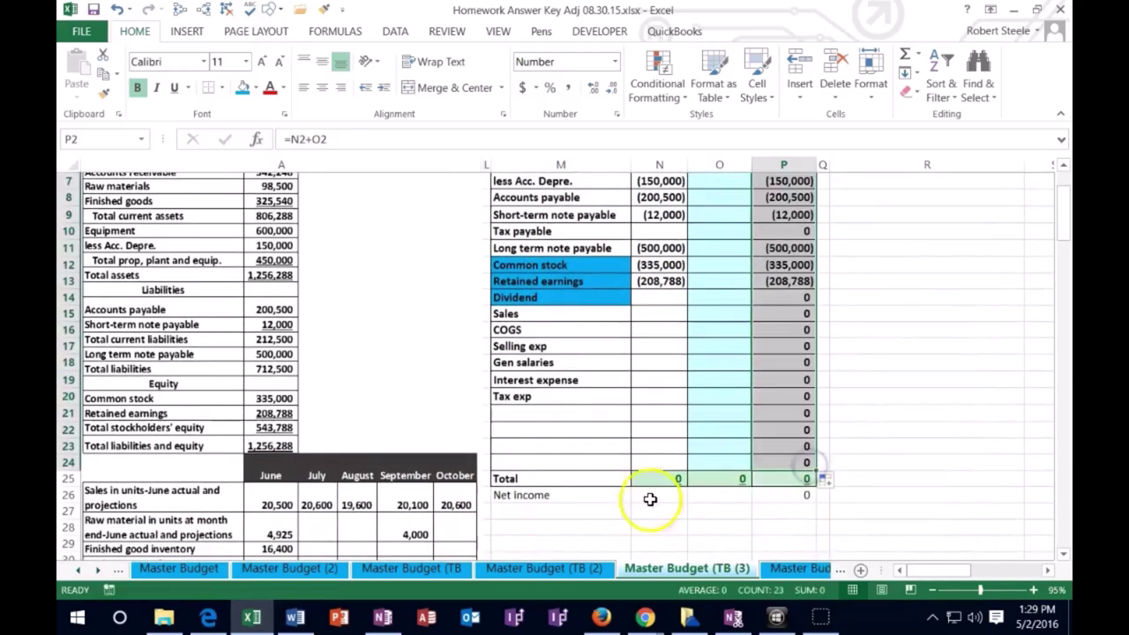
{"action": "left_click", "coordinate": [608, 514]}
- Delete the unused trial balance cells M21:P24 between Tax exp and Total, shifting the cells up
{"action": "left_click_drag", "start_coordinate": [517, 412], "coordinate": [771, 456]}
{"action": "right_click", "coordinate": [771, 455]}
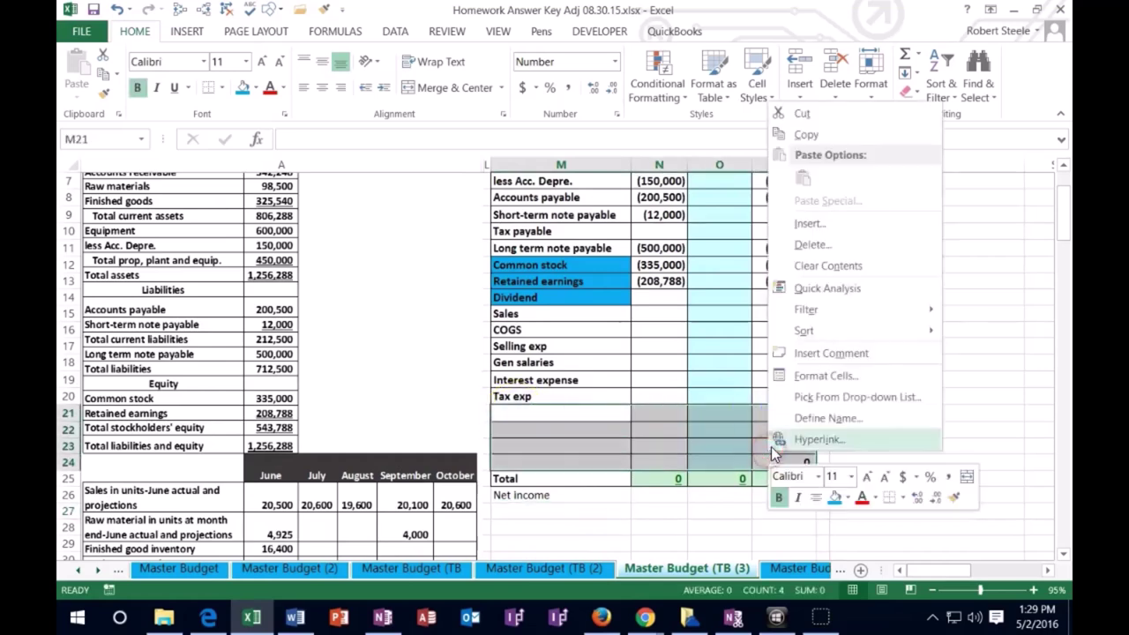
{"action": "left_click", "coordinate": [805, 247]}
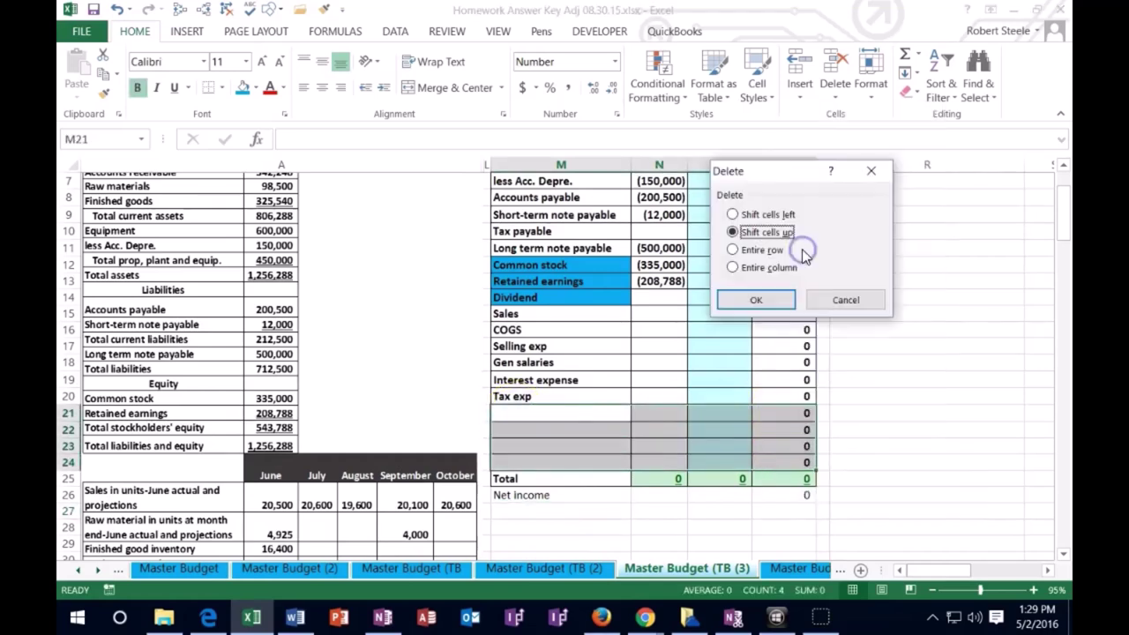
{"action": "left_click", "coordinate": [784, 298]}
{"action": "left_click", "coordinate": [681, 520]}
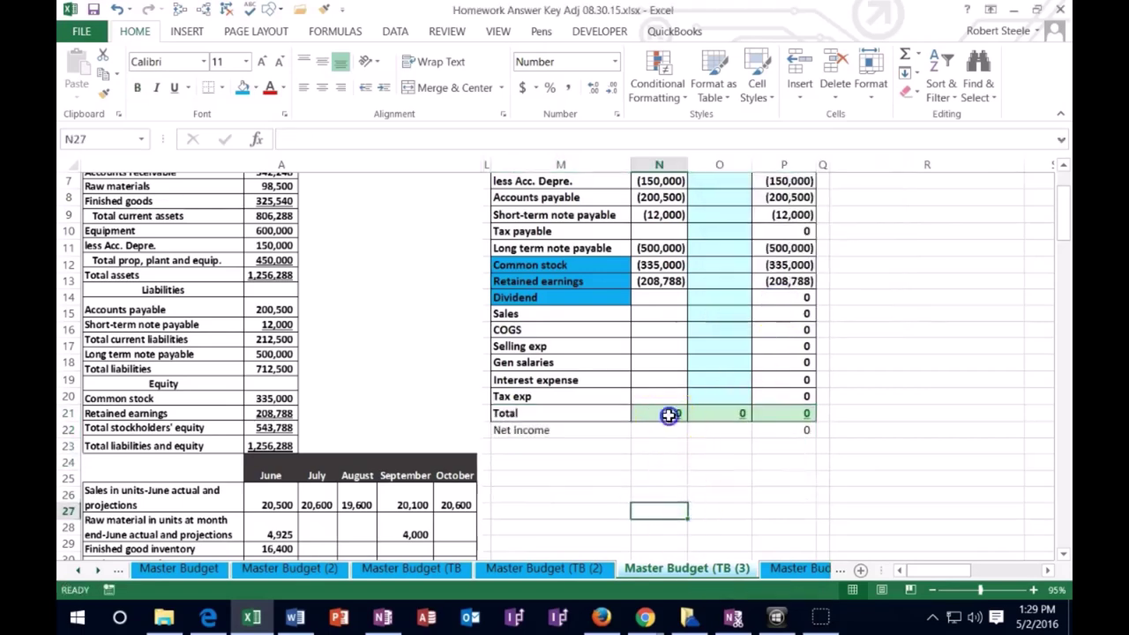
- Clear the Total row amounts N21:P21 and enter =SUM(N2:N20) in N21
{"action": "left_click_drag", "start_coordinate": [668, 413], "coordinate": [786, 412]}
{"action": "key", "text": "Delete"}
{"action": "key", "text": "Left"}
{"action": "key", "text": "Right"}
{"action": "scroll", "coordinate": [779, 245], "scroll_direction": "up", "scroll_amount": 1}
{"action": "scroll", "coordinate": [779, 246], "scroll_direction": "up", "scroll_amount": 1}
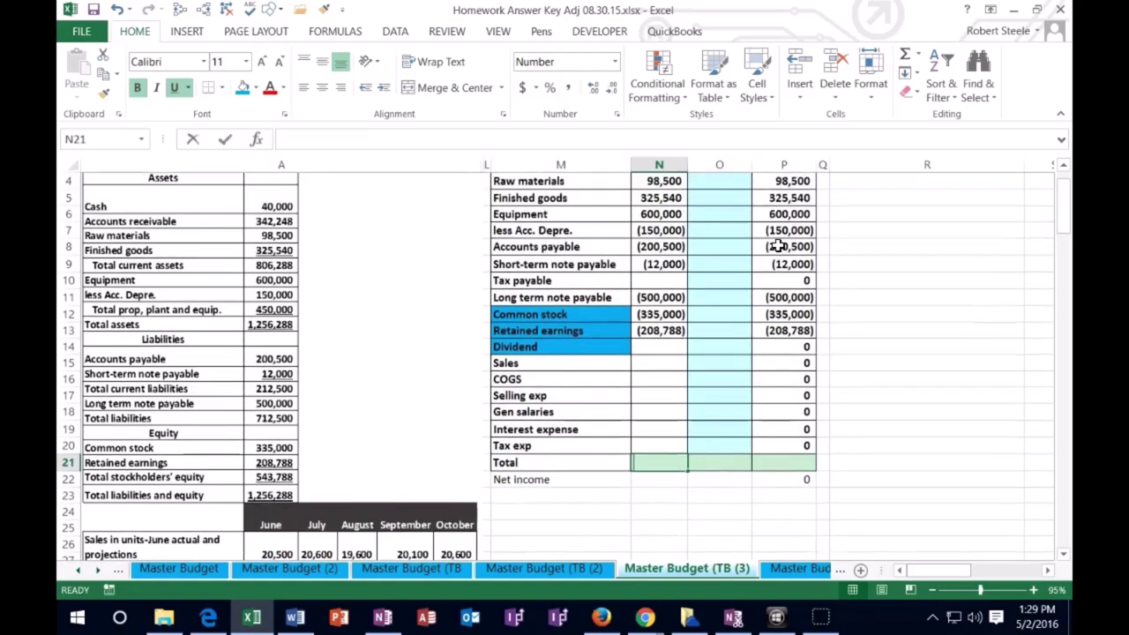
{"action": "type", "text": "=sum("}
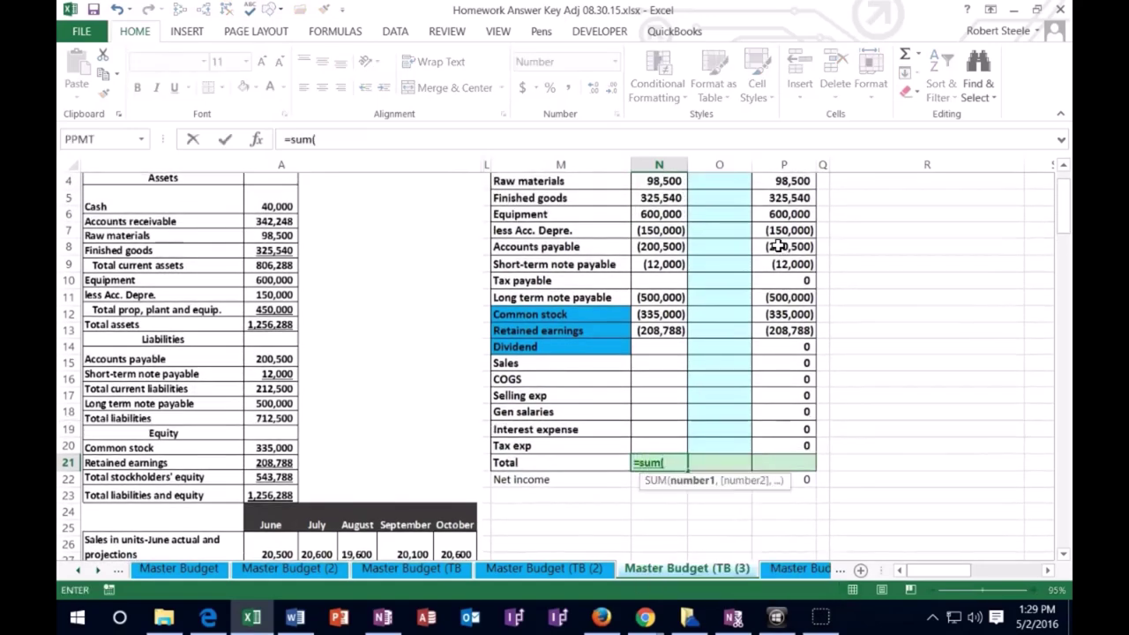
{"action": "scroll", "coordinate": [778, 246], "scroll_direction": "up", "scroll_amount": 1}
{"action": "left_click_drag", "start_coordinate": [660, 209], "coordinate": [660, 506]}
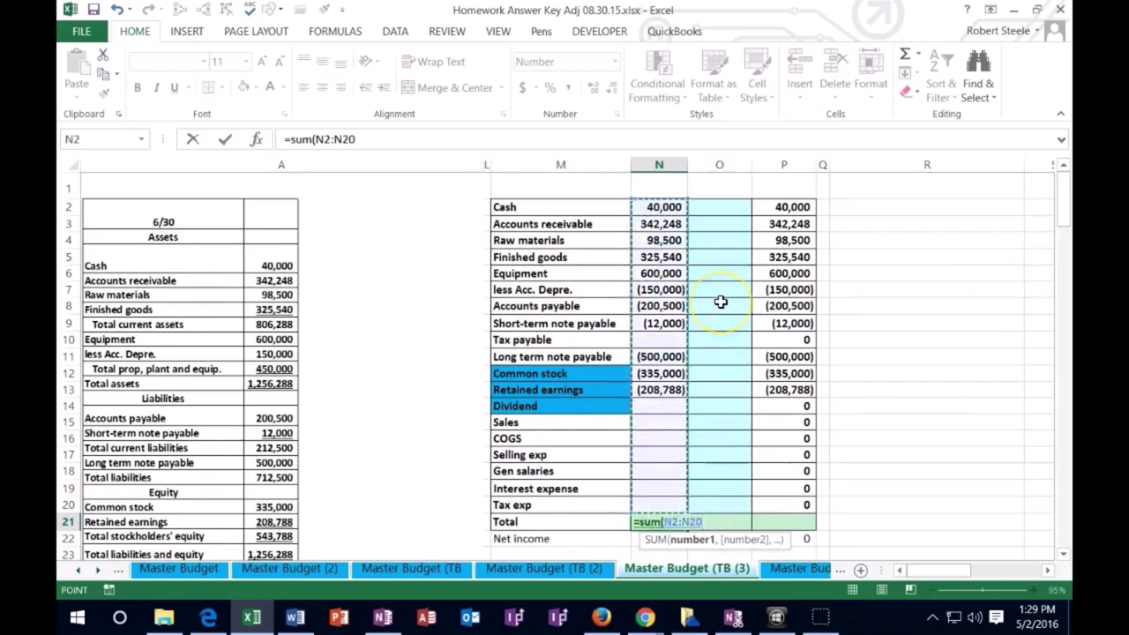
{"action": "key", "text": "Return"}
- Copy the Total formula from N21 across to O21 and P21
{"action": "left_click", "coordinate": [675, 389]}
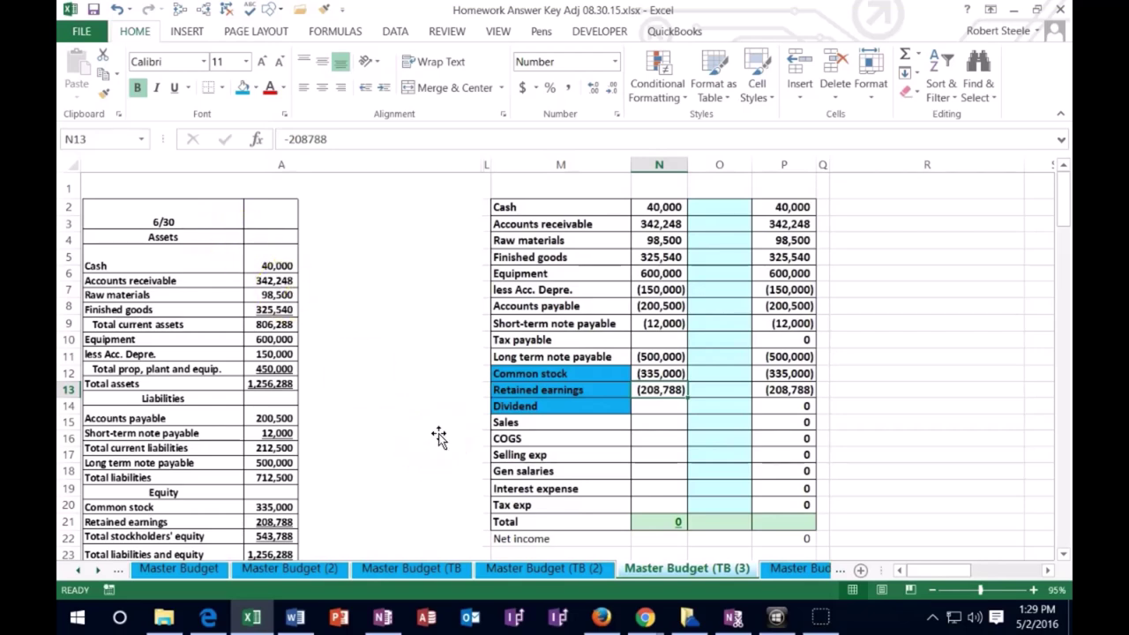
{"action": "left_click_drag", "start_coordinate": [508, 424], "coordinate": [517, 503]}
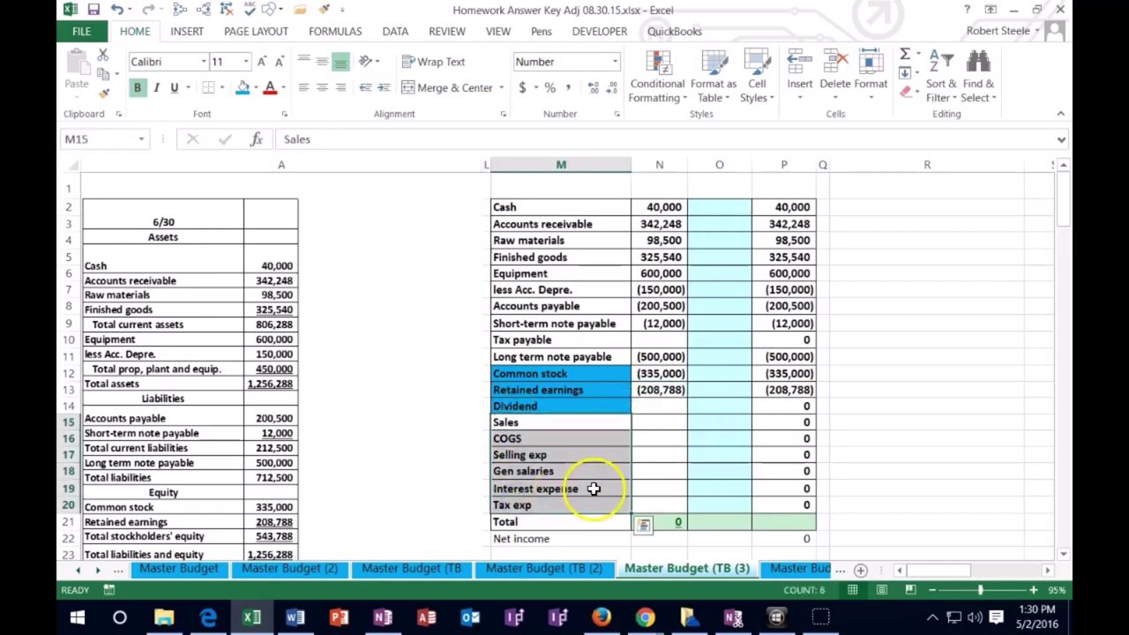
{"action": "left_click", "coordinate": [675, 522]}
{"action": "left_click_drag", "start_coordinate": [691, 534], "coordinate": [794, 524]}
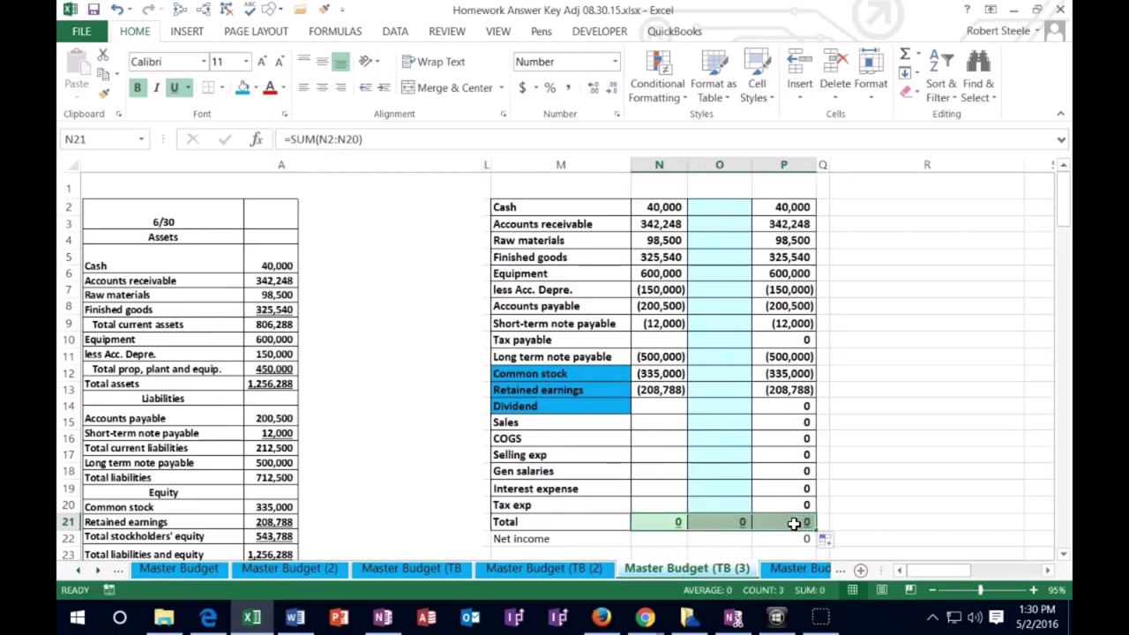
- Apply an Equal To 0 conditional format with Green Fill with Dark Green Text to the totals N21:P21
{"action": "left_click", "coordinate": [655, 93]}
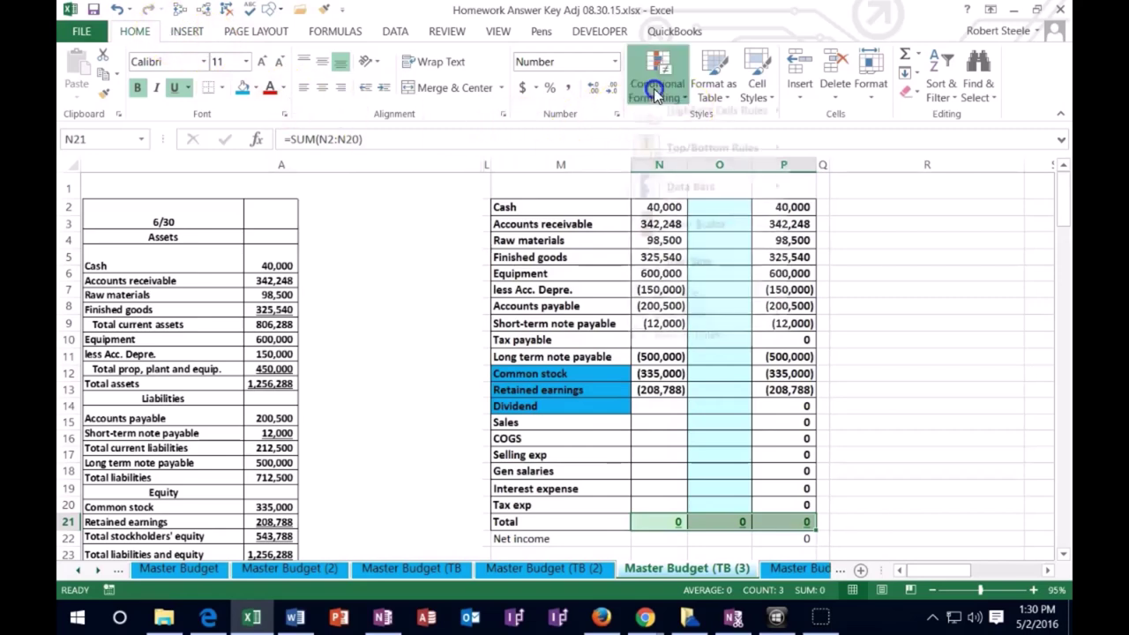
{"action": "mouse_move", "coordinate": [662, 132]}
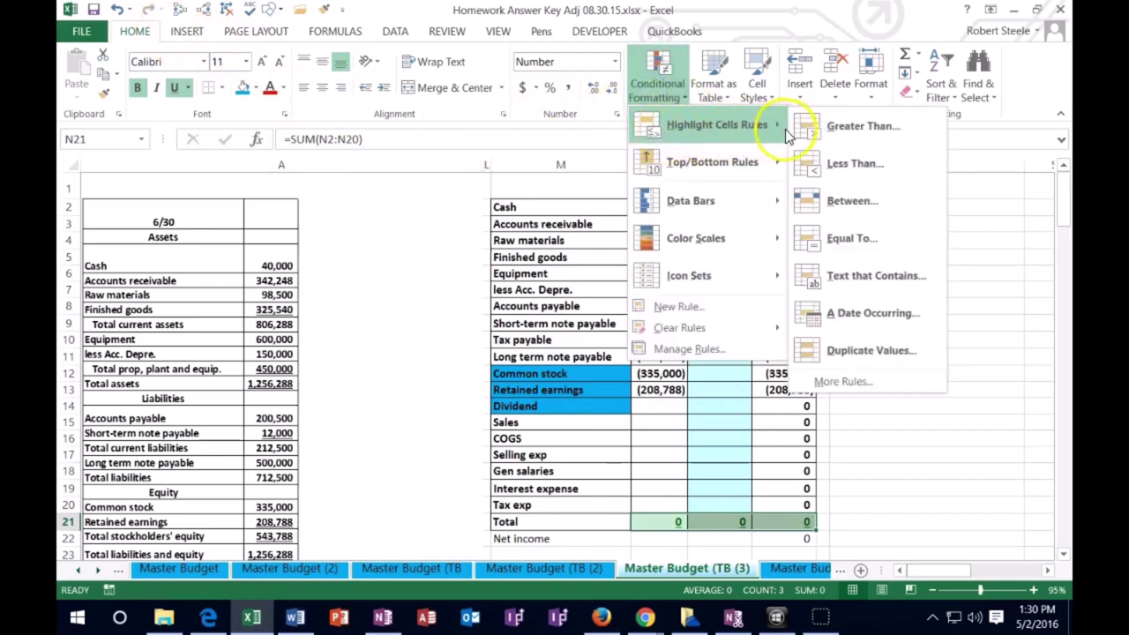
{"action": "left_click", "coordinate": [810, 242]}
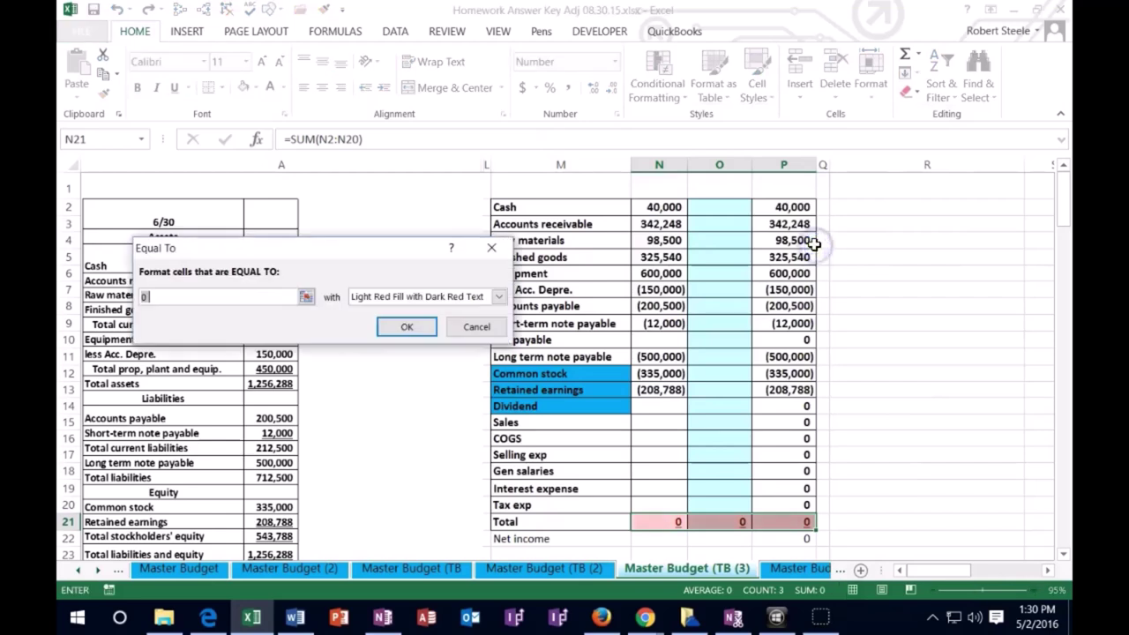
{"action": "left_click", "coordinate": [499, 296]}
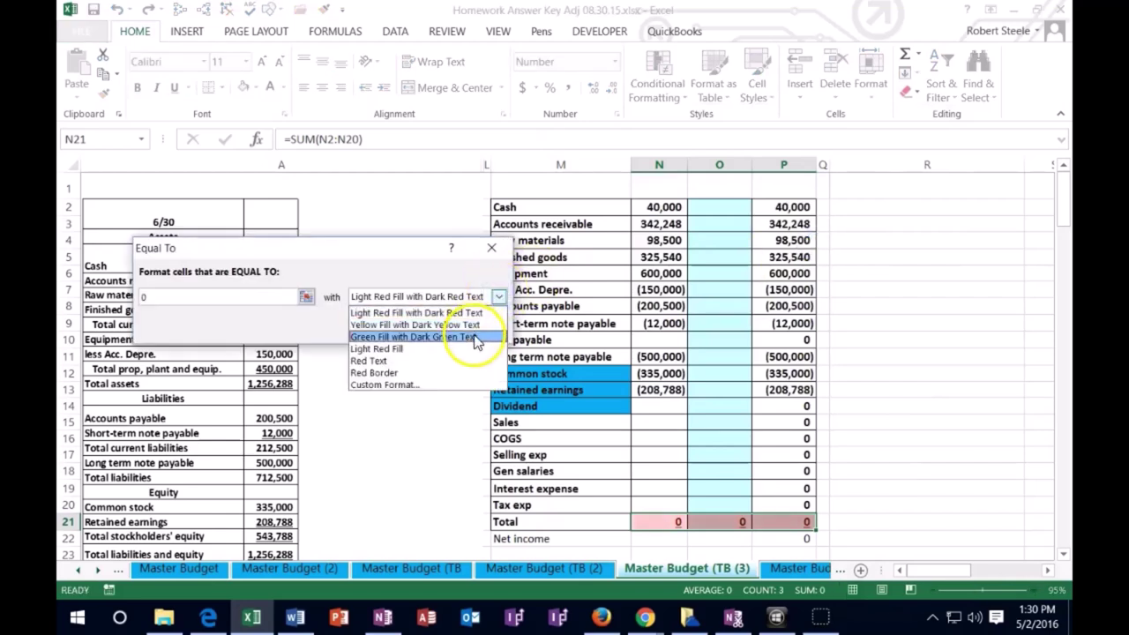
{"action": "left_click", "coordinate": [498, 250]}
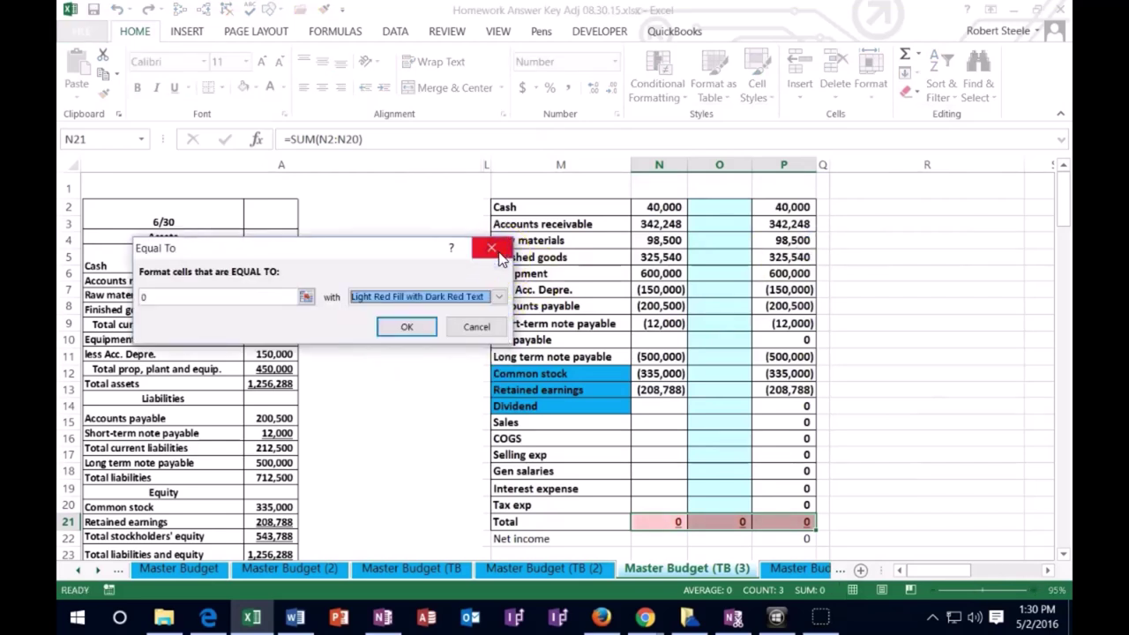
{"action": "left_click", "coordinate": [496, 298]}
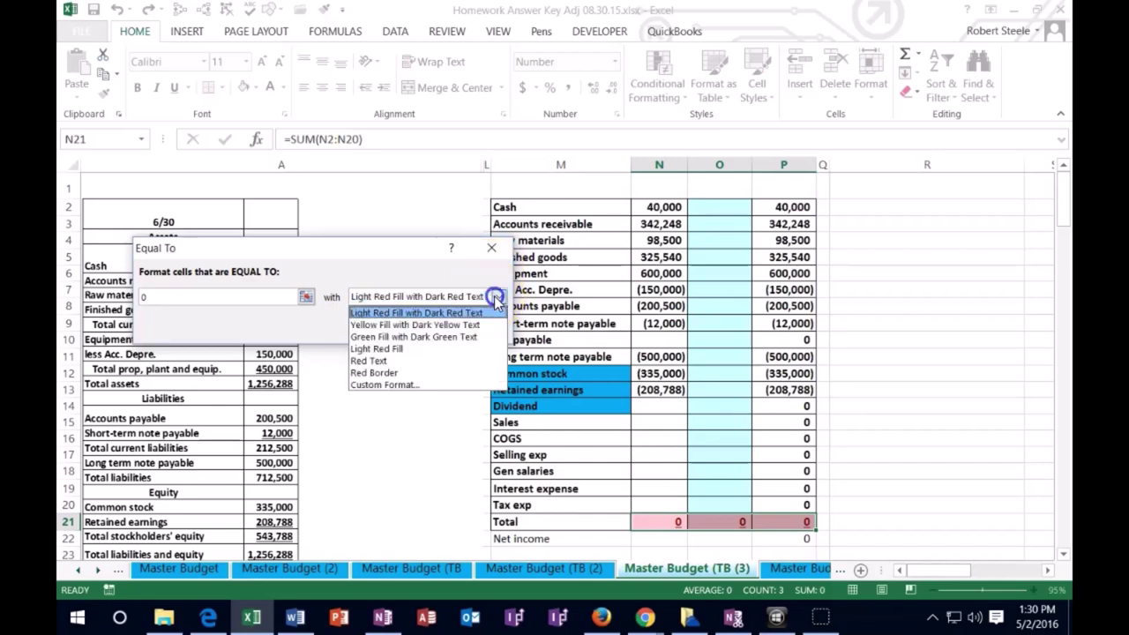
{"action": "left_click", "coordinate": [465, 344]}
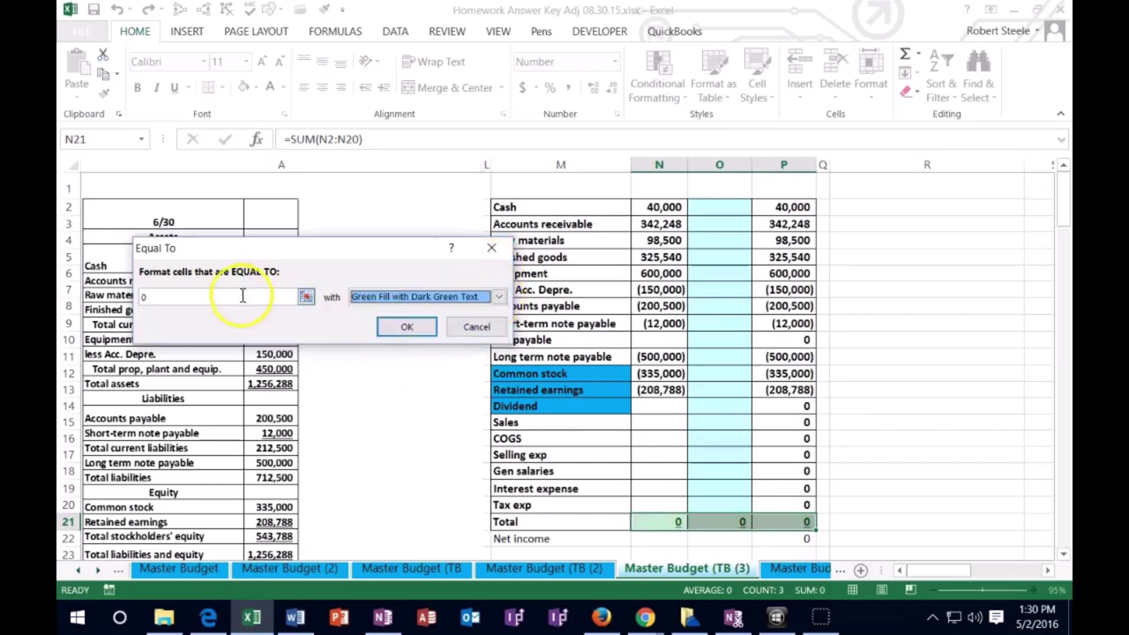
{"action": "left_click", "coordinate": [407, 328]}
{"action": "left_click", "coordinate": [434, 425]}
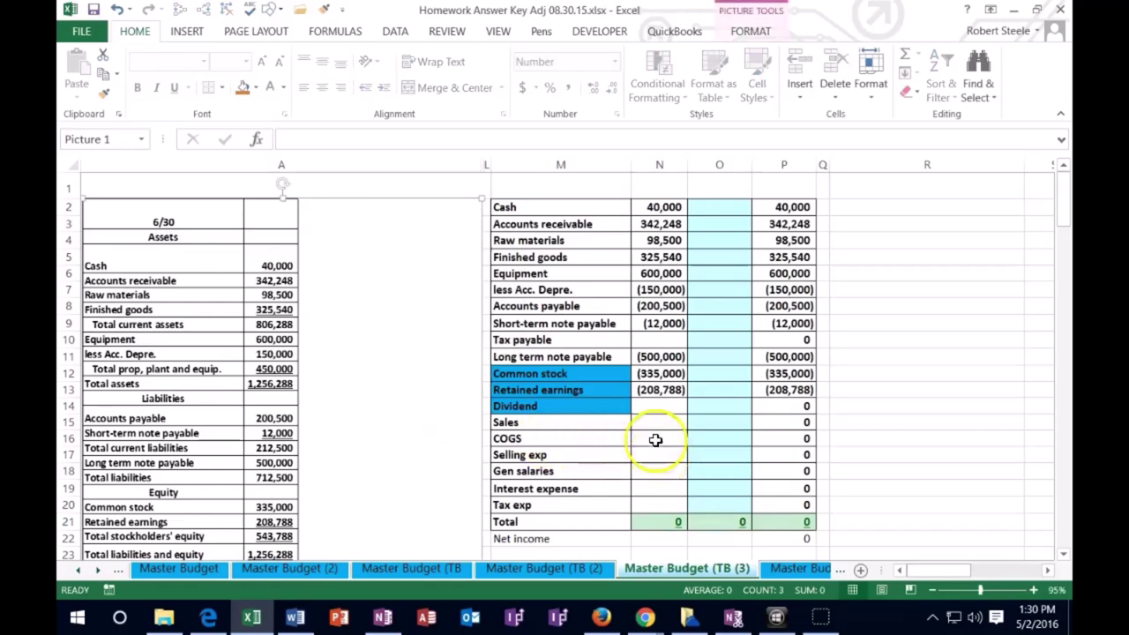
{"action": "left_click", "coordinate": [455, 167]}
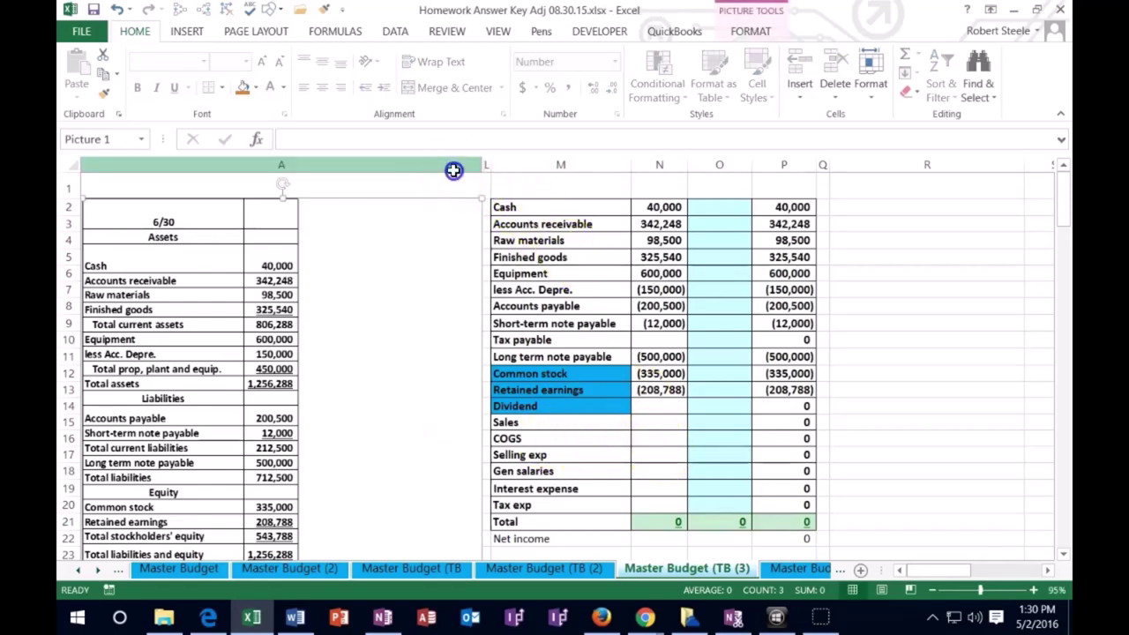
{"action": "left_click_drag", "start_coordinate": [453, 170], "coordinate": [538, 164]}
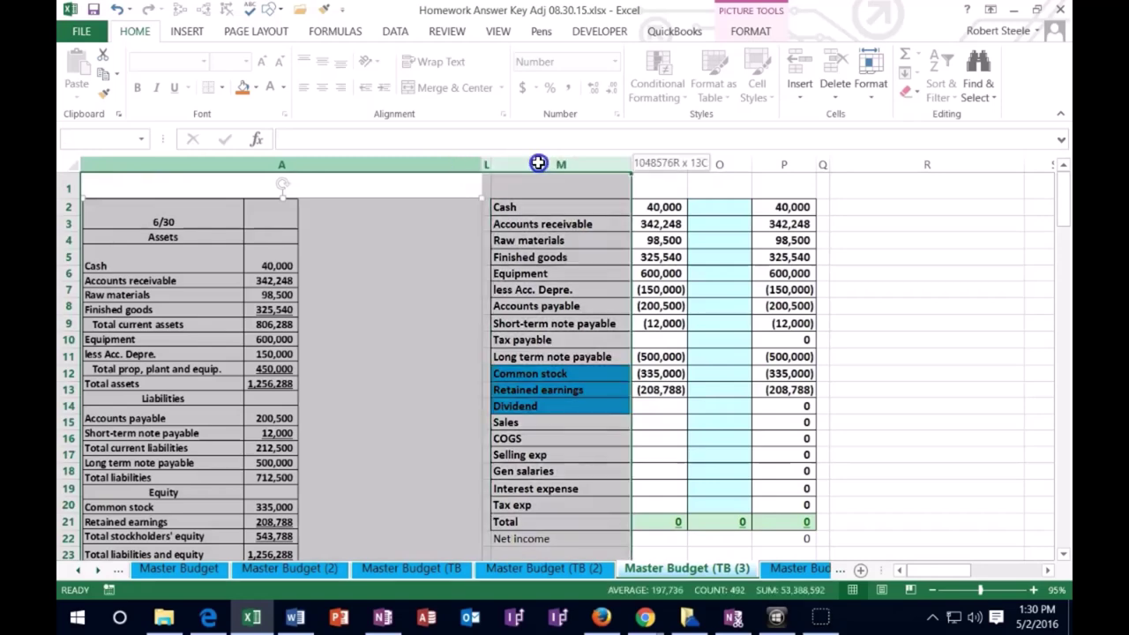
{"action": "right_click", "coordinate": [454, 253]}
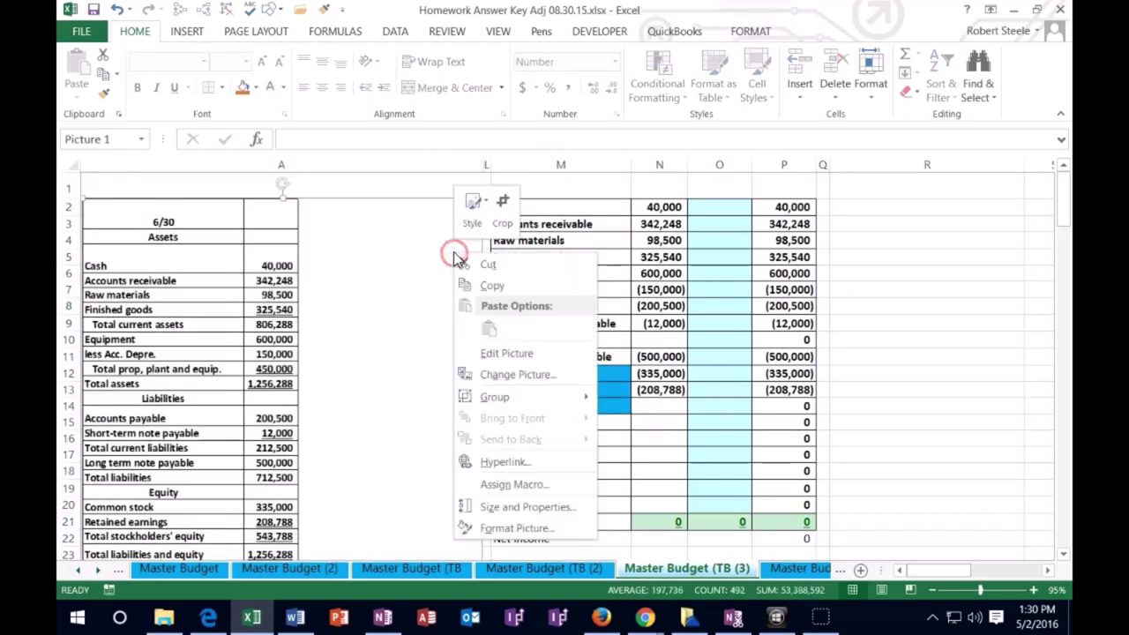
{"action": "left_click", "coordinate": [434, 168]}
{"action": "left_click_drag", "start_coordinate": [430, 166], "coordinate": [529, 164]}
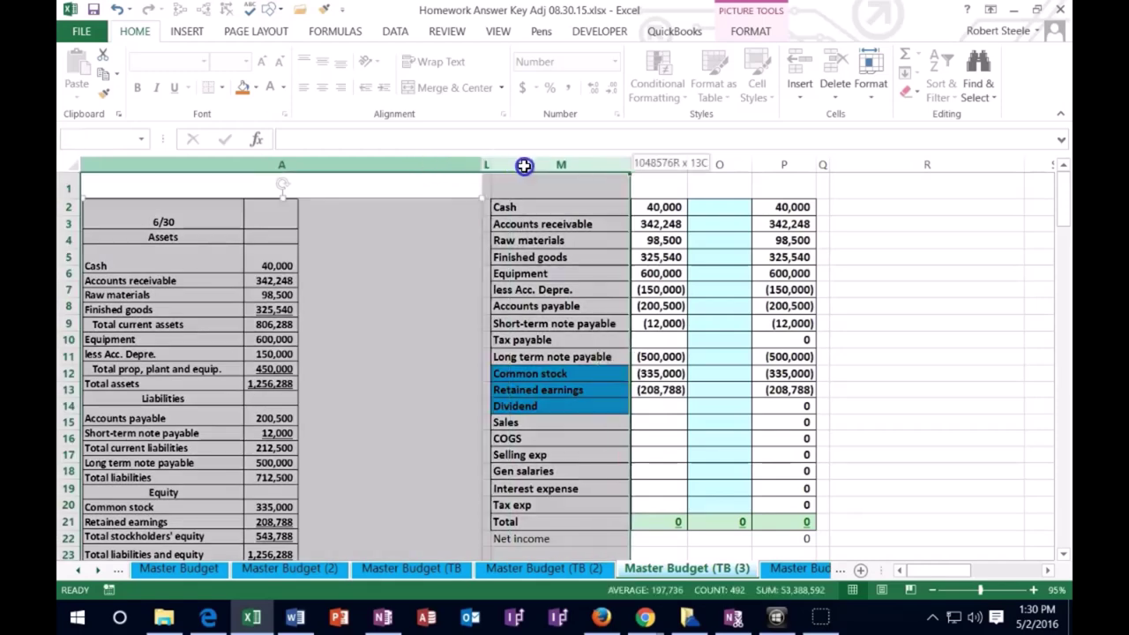
{"action": "right_click", "coordinate": [535, 240]}
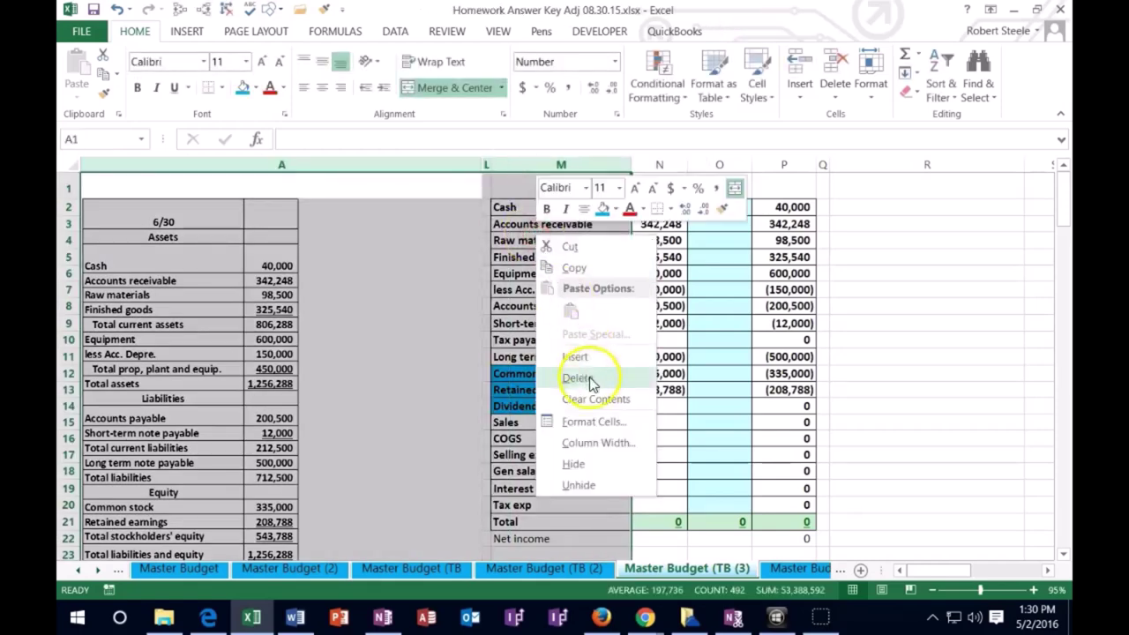
{"action": "left_click", "coordinate": [578, 464]}
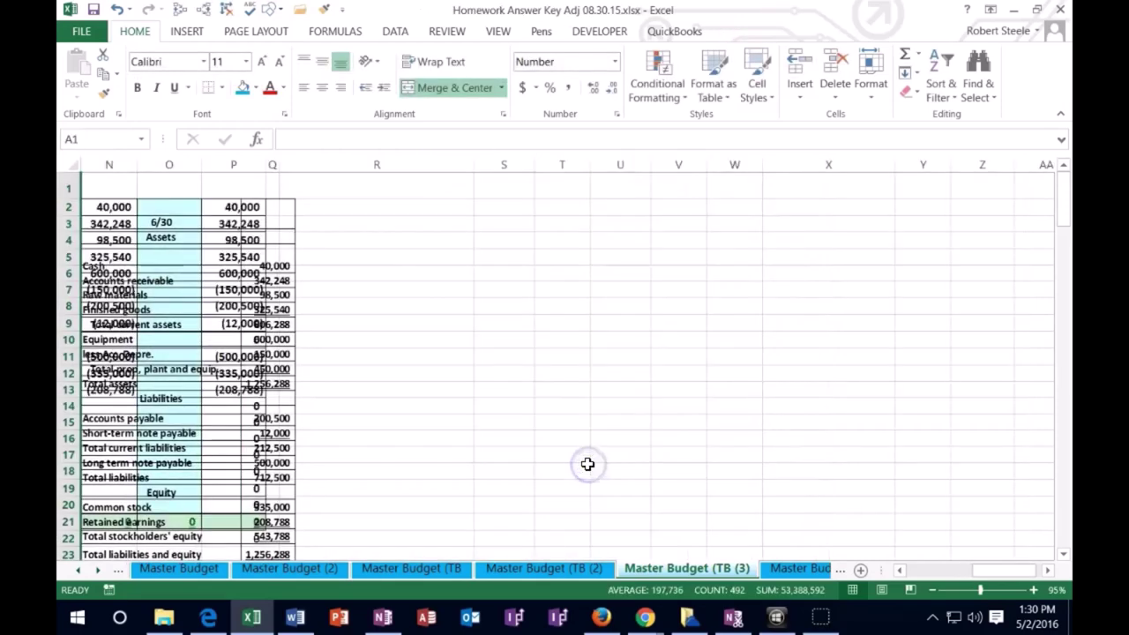
- Unhide all hidden columns from the start of the sheet through column S
{"action": "left_click_drag", "start_coordinate": [328, 166], "coordinate": [76, 172]}
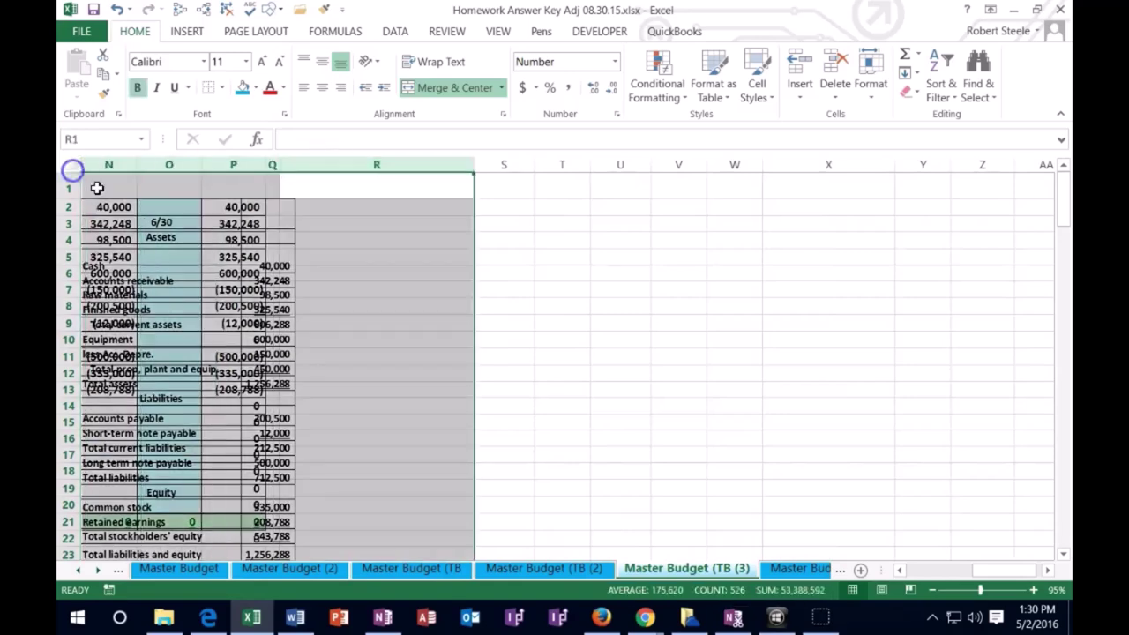
{"action": "right_click", "coordinate": [101, 191]}
{"action": "left_click", "coordinate": [309, 164]}
{"action": "left_click_drag", "start_coordinate": [480, 164], "coordinate": [97, 165]}
{"action": "right_click", "coordinate": [488, 266]}
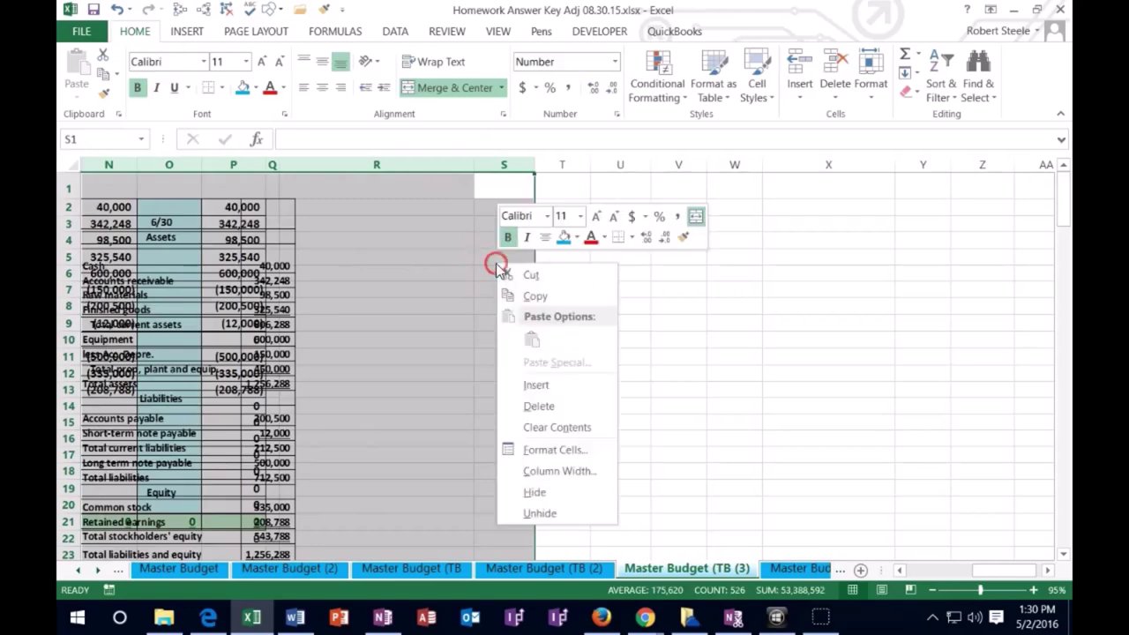
{"action": "left_click", "coordinate": [535, 514]}
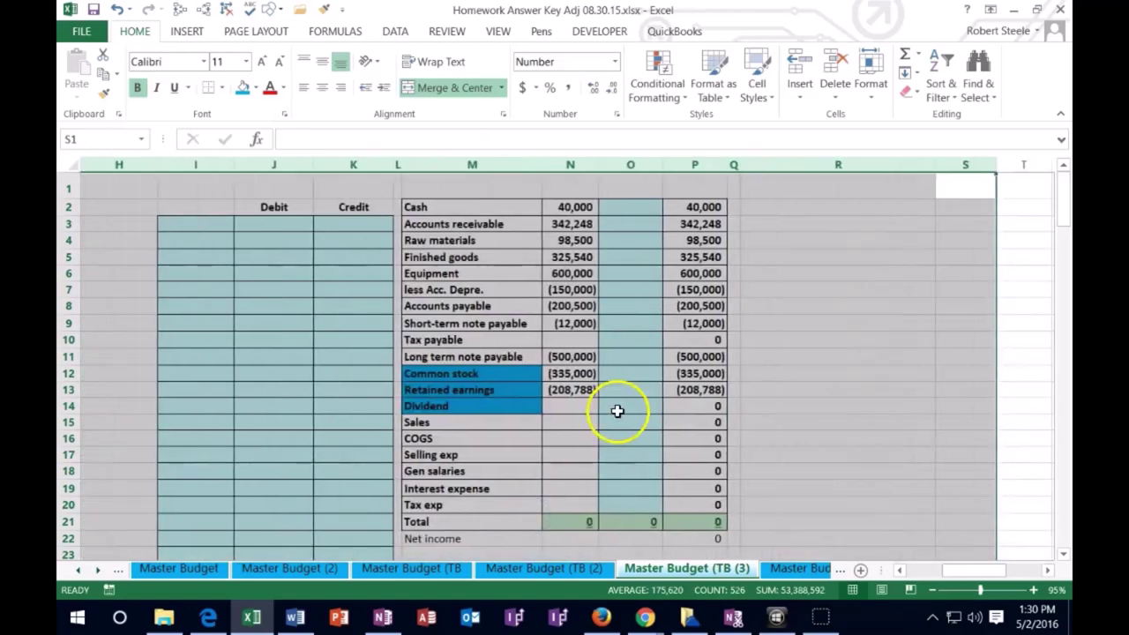
{"action": "left_click", "coordinate": [618, 406]}
- Widen the journal entry account column I next to the Debit column
{"action": "left_click", "coordinate": [265, 258]}
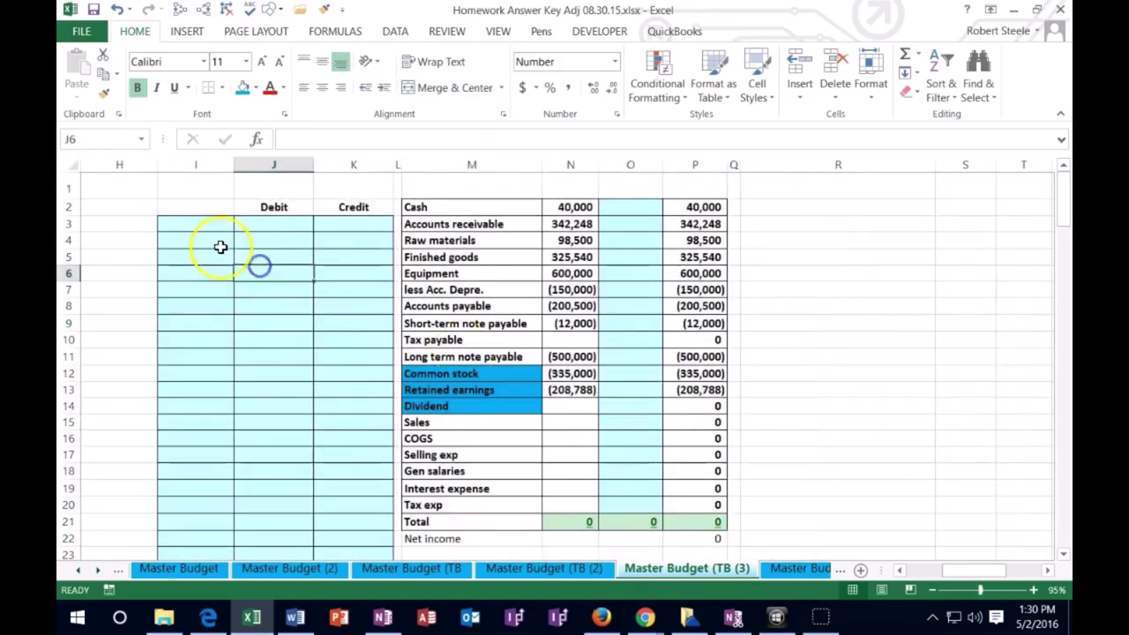
{"action": "left_click", "coordinate": [223, 226]}
{"action": "left_click_drag", "start_coordinate": [237, 159], "coordinate": [278, 165]}
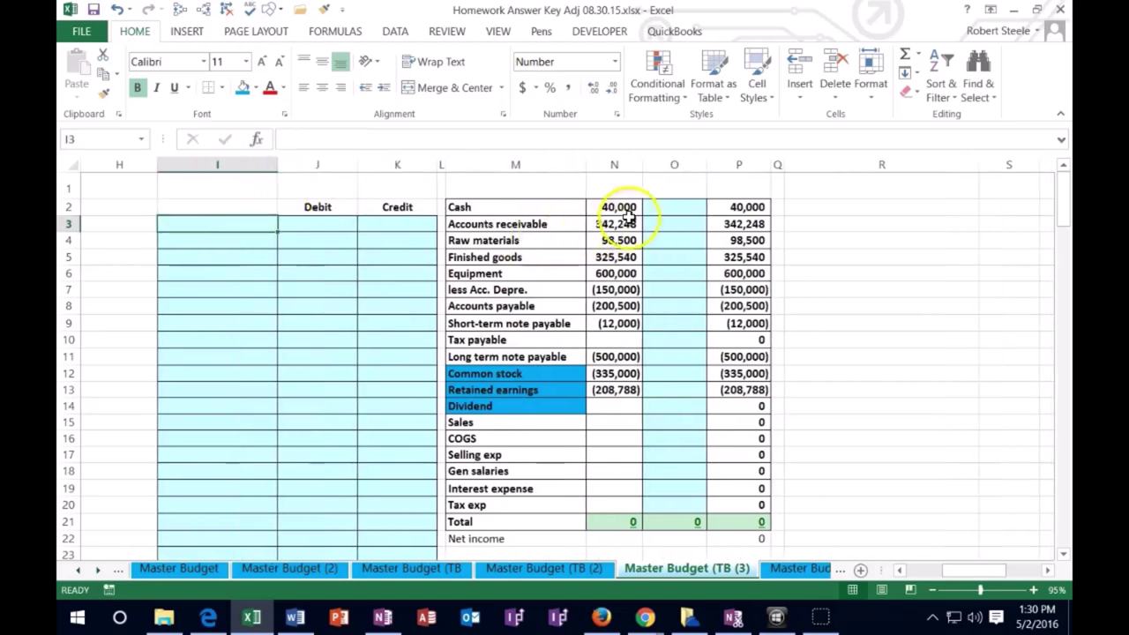
{"action": "left_click", "coordinate": [651, 207]}
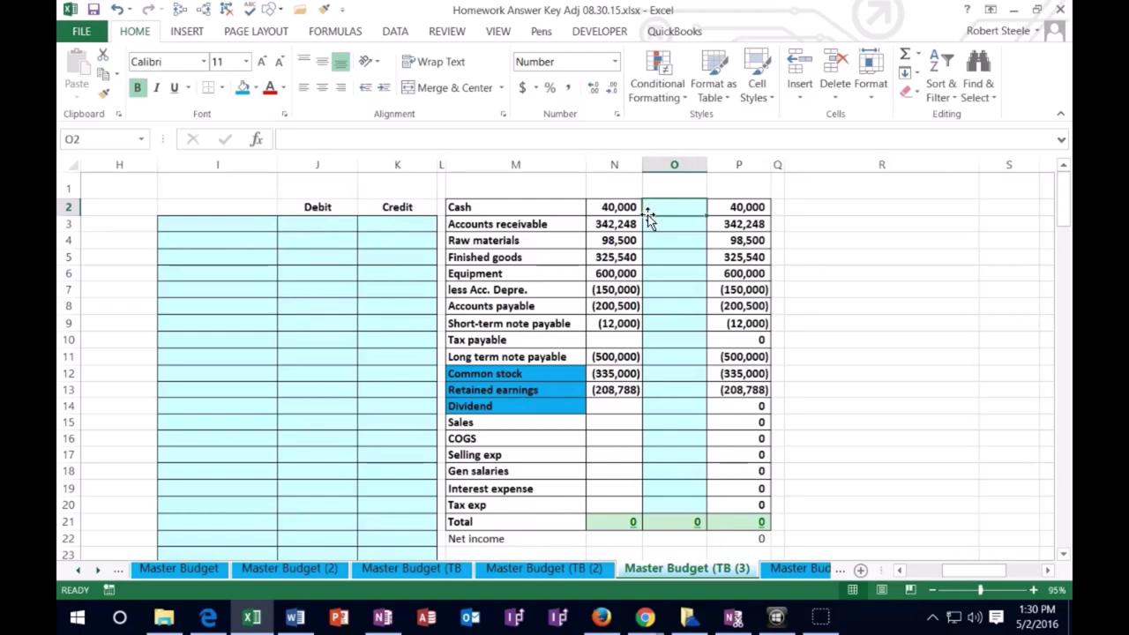
- List the sales journal entry accounts Cash, AR and Sales in cells I3:I5
{"action": "left_click_drag", "start_coordinate": [939, 571], "coordinate": [923, 574]}
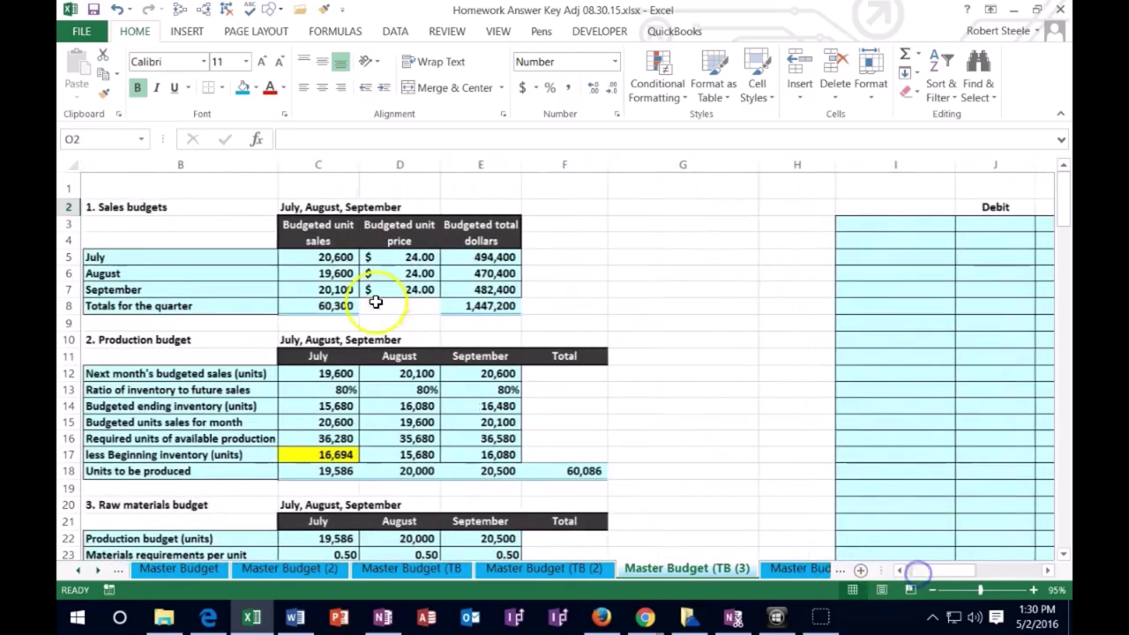
{"action": "left_click", "coordinate": [144, 206]}
{"action": "left_click", "coordinate": [477, 306]}
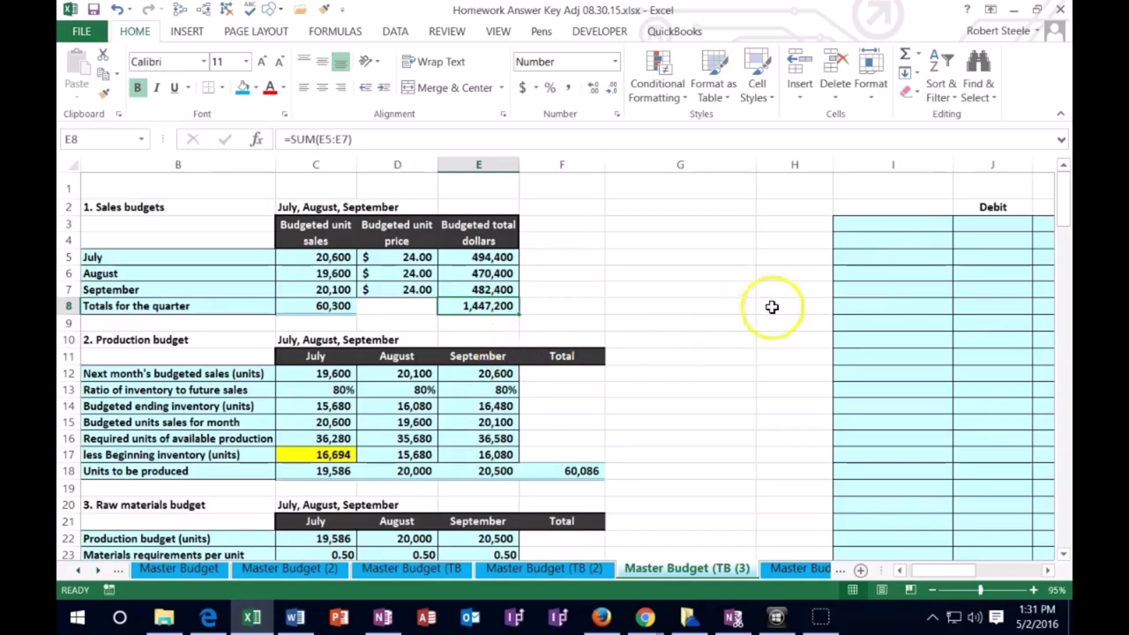
{"action": "left_click", "coordinate": [849, 226]}
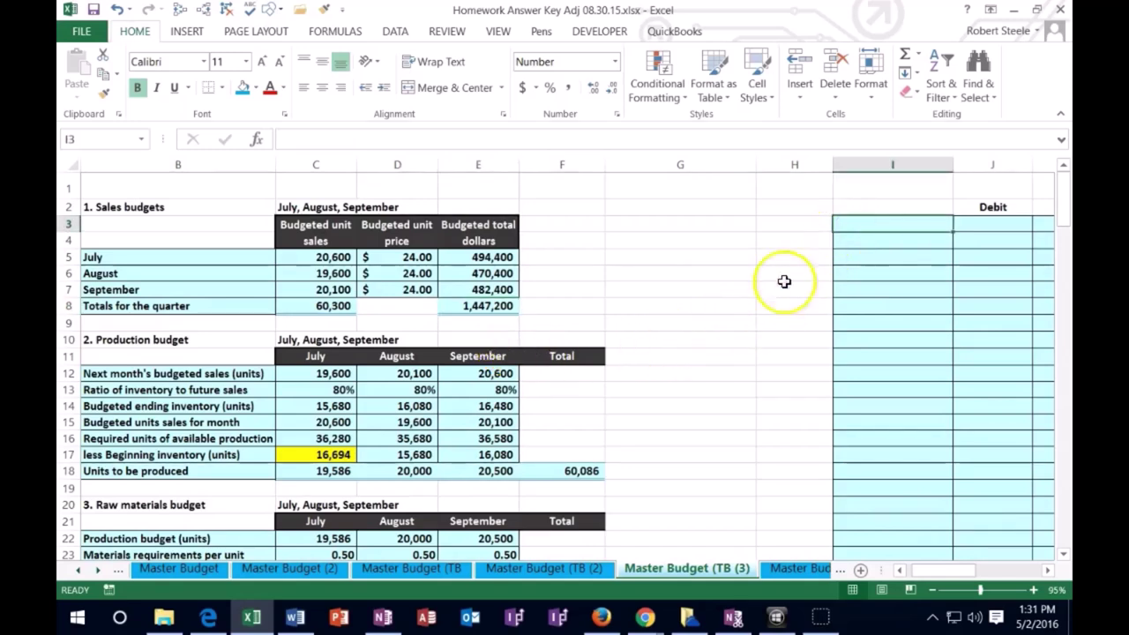
{"action": "scroll", "coordinate": [763, 284], "scroll_direction": "right", "scroll_amount": 1}
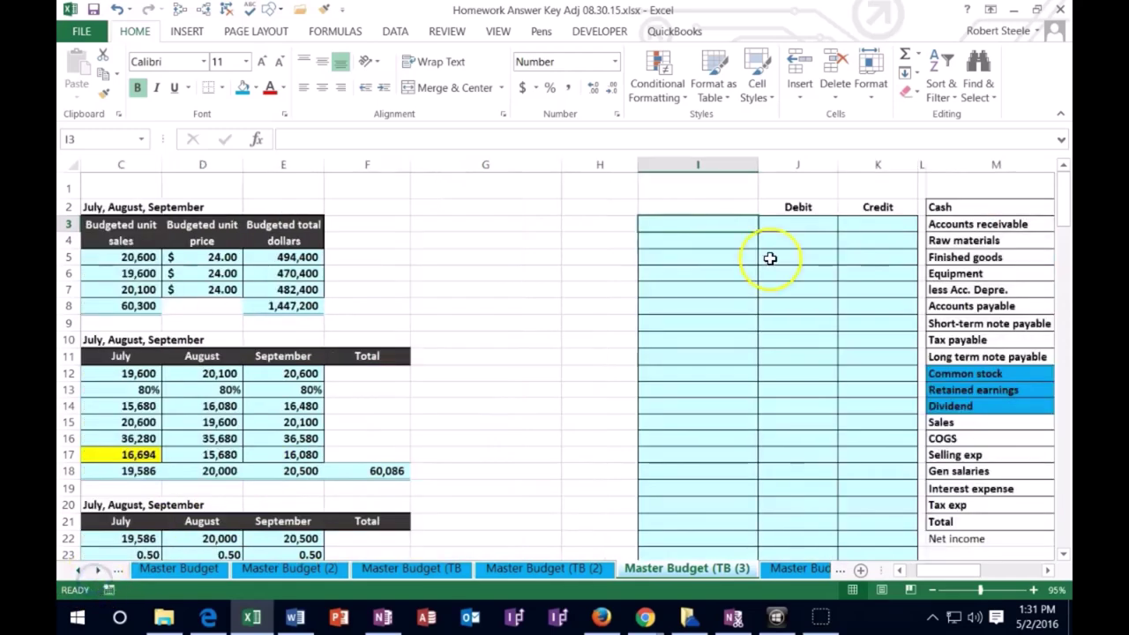
{"action": "type", "text": "C"}
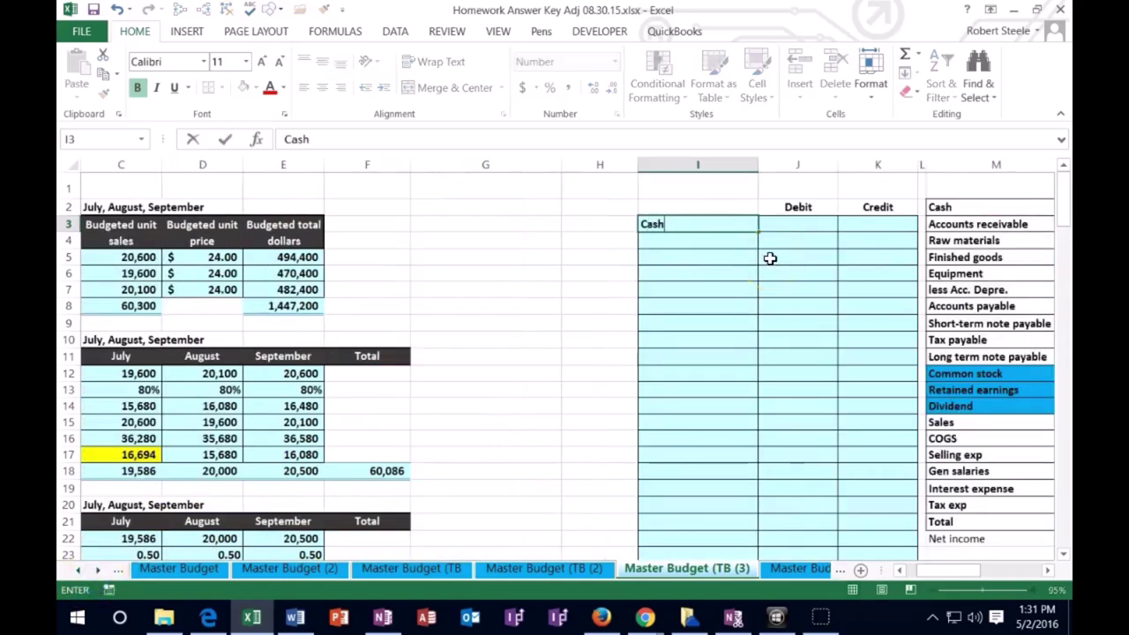
{"action": "type", "text": "ash"}
{"action": "key", "text": "Tab"}
{"action": "key", "text": "Return"}
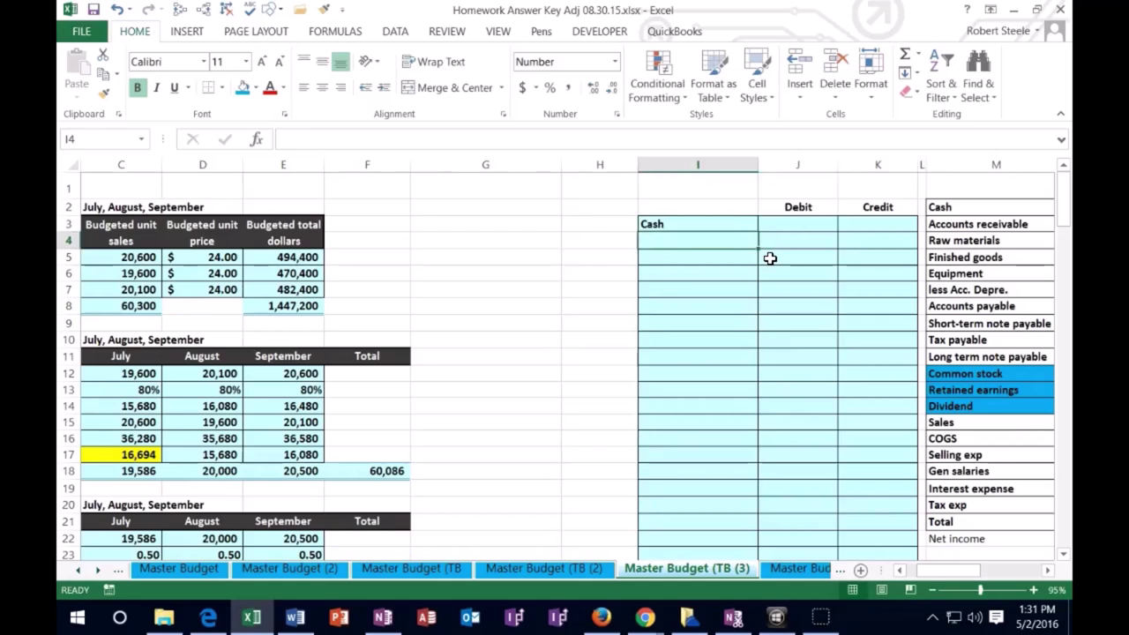
{"action": "type", "text": "AR"}
{"action": "key", "text": "Return"}
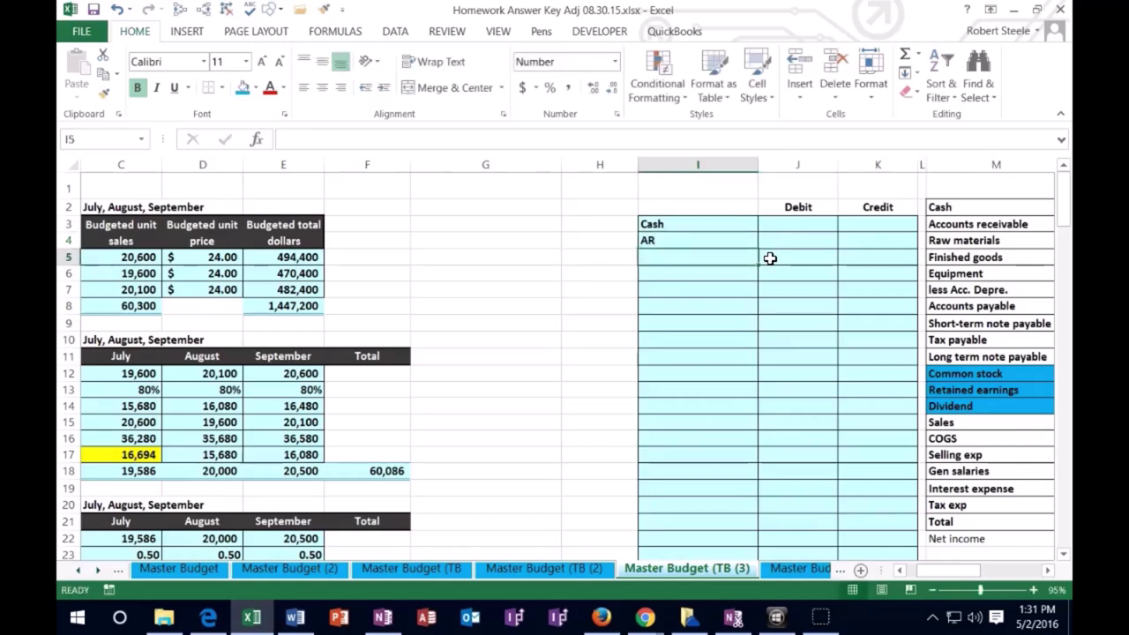
{"action": "type", "text": "Sale"}
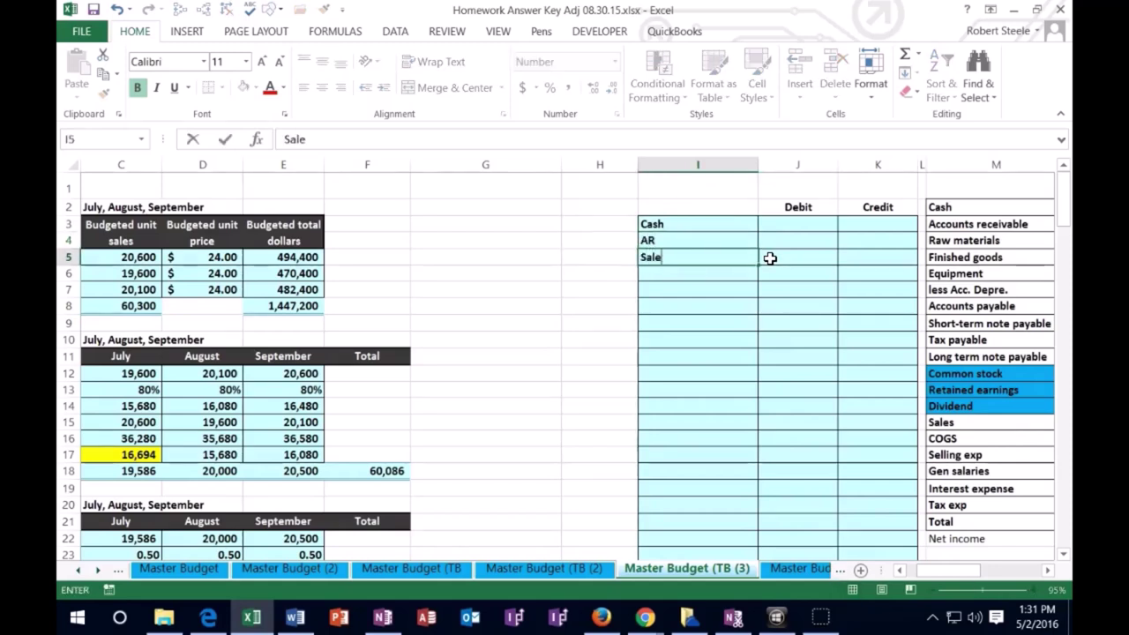
{"action": "key", "text": "Tab"}
- Credit Sales in K5 with the negative of the quarter's budgeted total dollars, using =-E8
{"action": "key", "text": "Tab"}
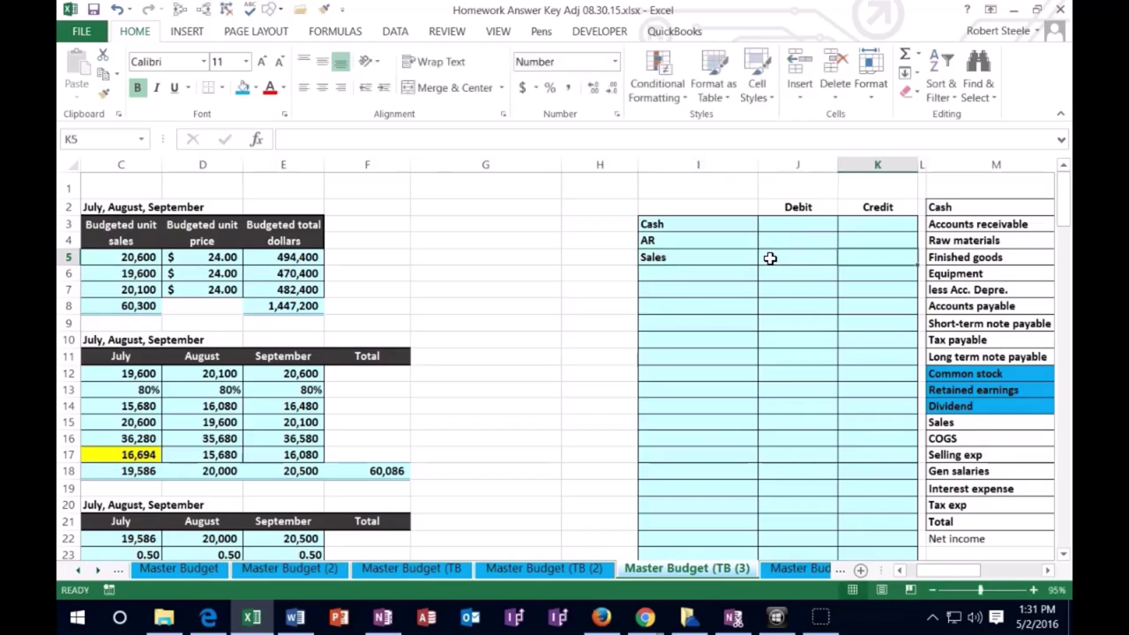
{"action": "type", "text": "-"}
{"action": "left_click", "coordinate": [304, 304]}
{"action": "key", "text": "ctrl+Return"}
- Debit AR in J4 with 70% of the sales credit, using =-K5*0.7
{"action": "key", "text": "Left"}
{"action": "key", "text": "Left"}
{"action": "key", "text": "Up"}
{"action": "key", "text": "Right"}
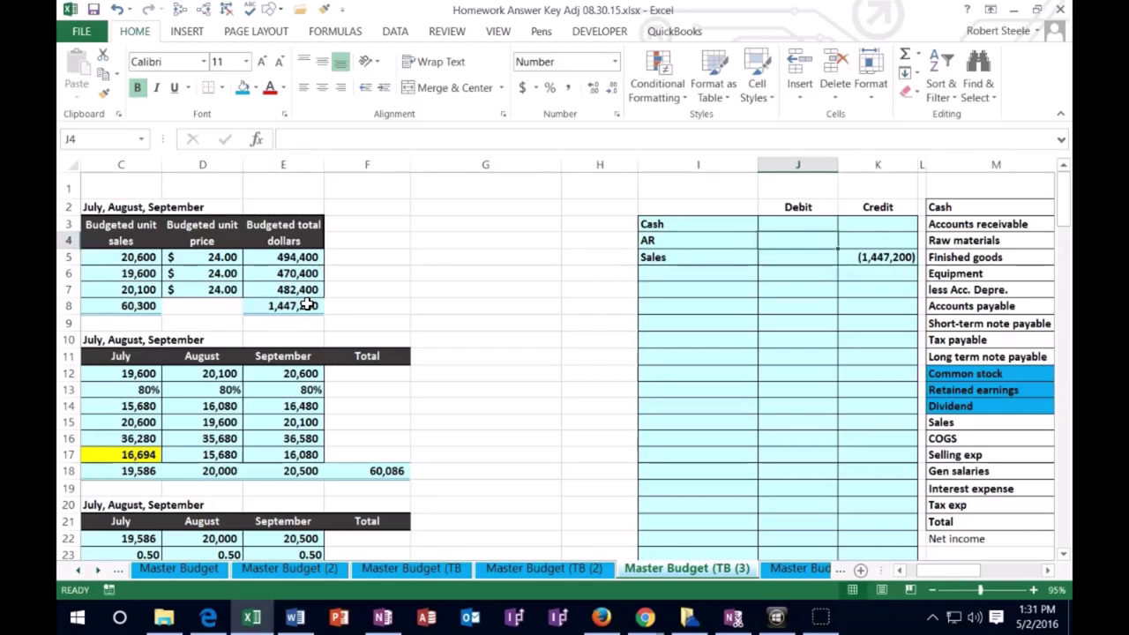
{"action": "type", "text": "-"}
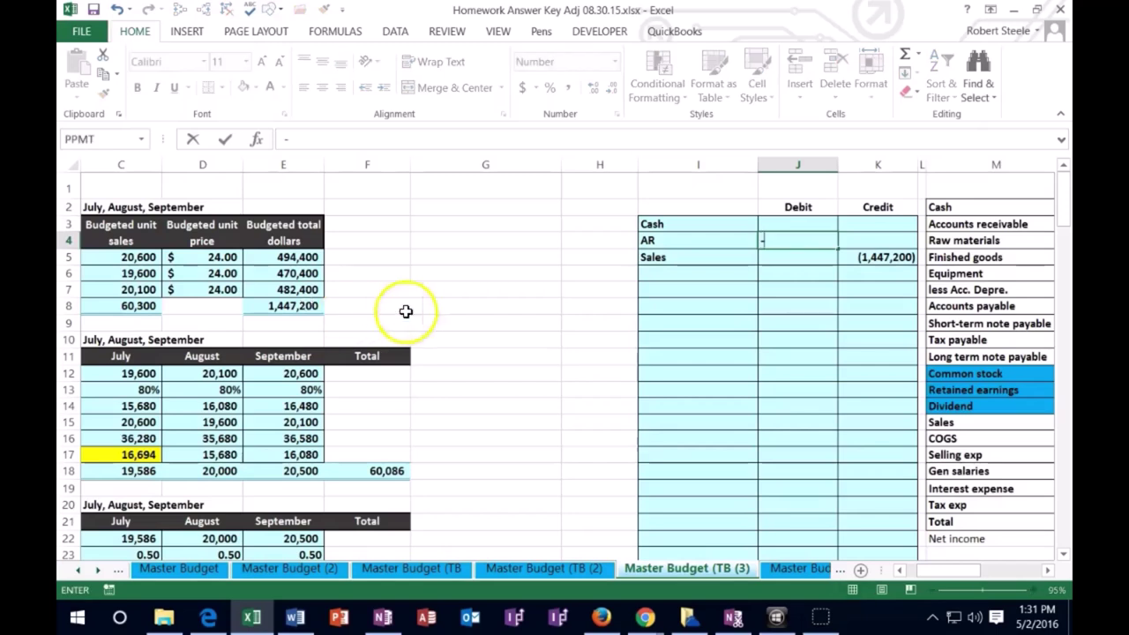
{"action": "left_click", "coordinate": [854, 258]}
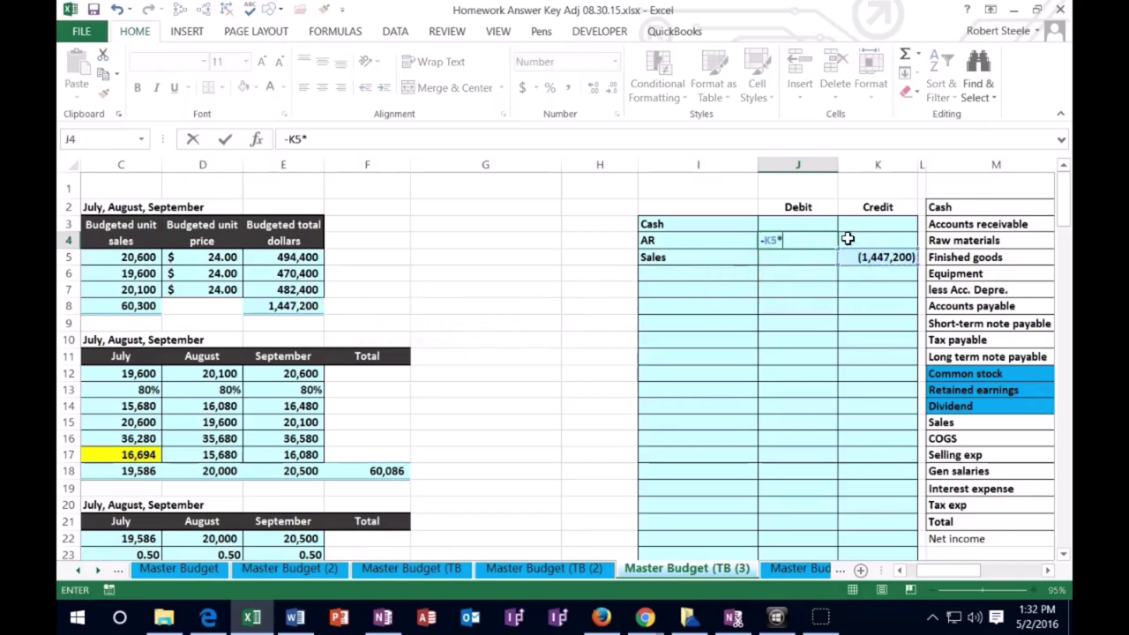
{"action": "key", "text": "Return"}
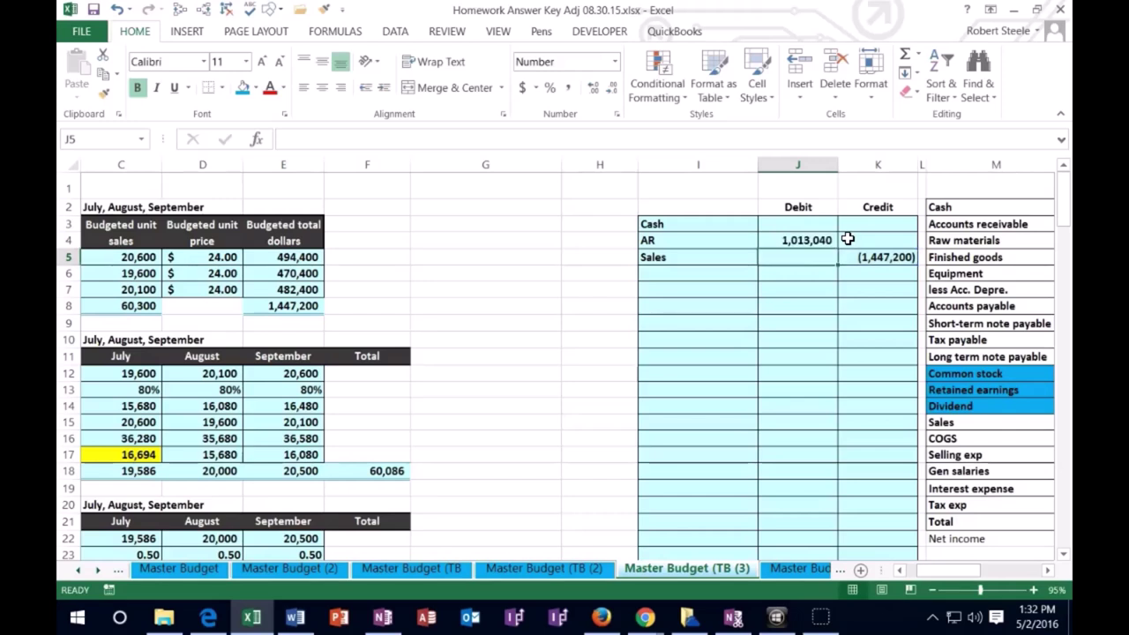
- Debit Cash in J3 with the balancing amount =-SUM(J4:K5) and check the sum of the two debits
{"action": "key", "text": "Right"}
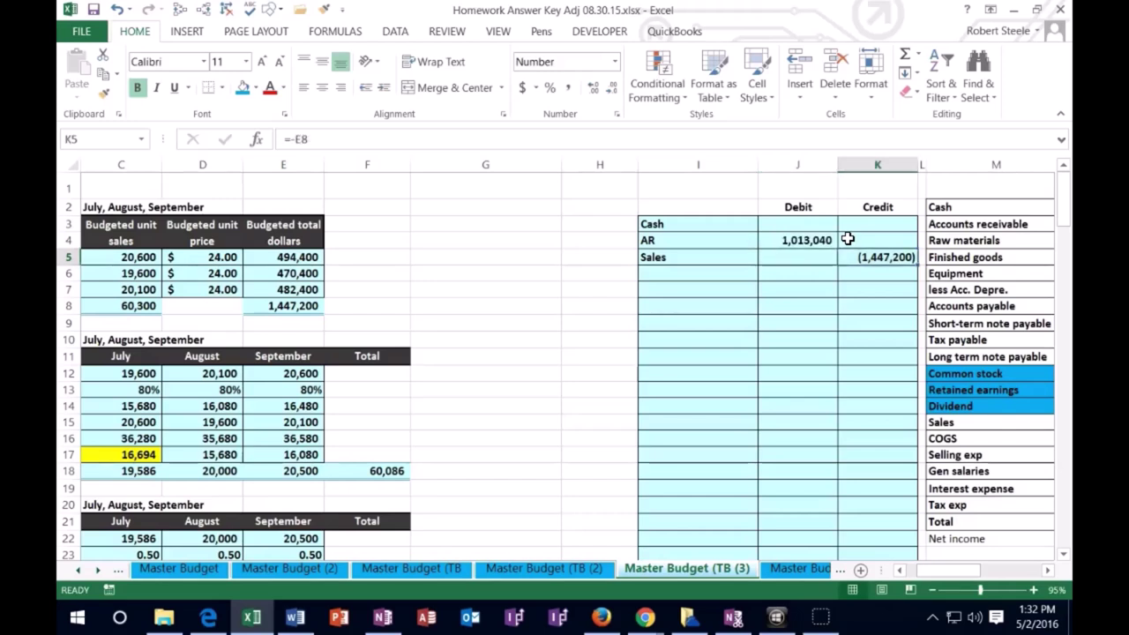
{"action": "key", "text": "Left"}
{"action": "key", "text": "Up"}
{"action": "key", "text": "Up"}
{"action": "left_click_drag", "start_coordinate": [882, 252], "coordinate": [802, 227]}
{"action": "left_click", "coordinate": [796, 220]}
{"action": "type", "text": "-sum("}
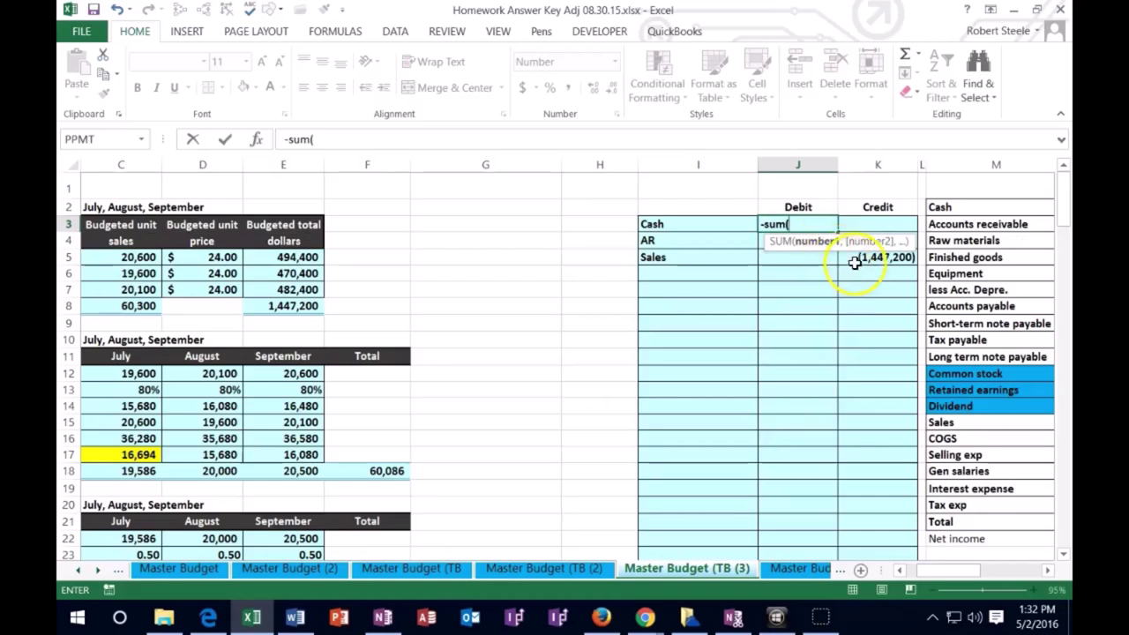
{"action": "left_click_drag", "start_coordinate": [855, 262], "coordinate": [826, 252]}
{"action": "key", "text": "Return"}
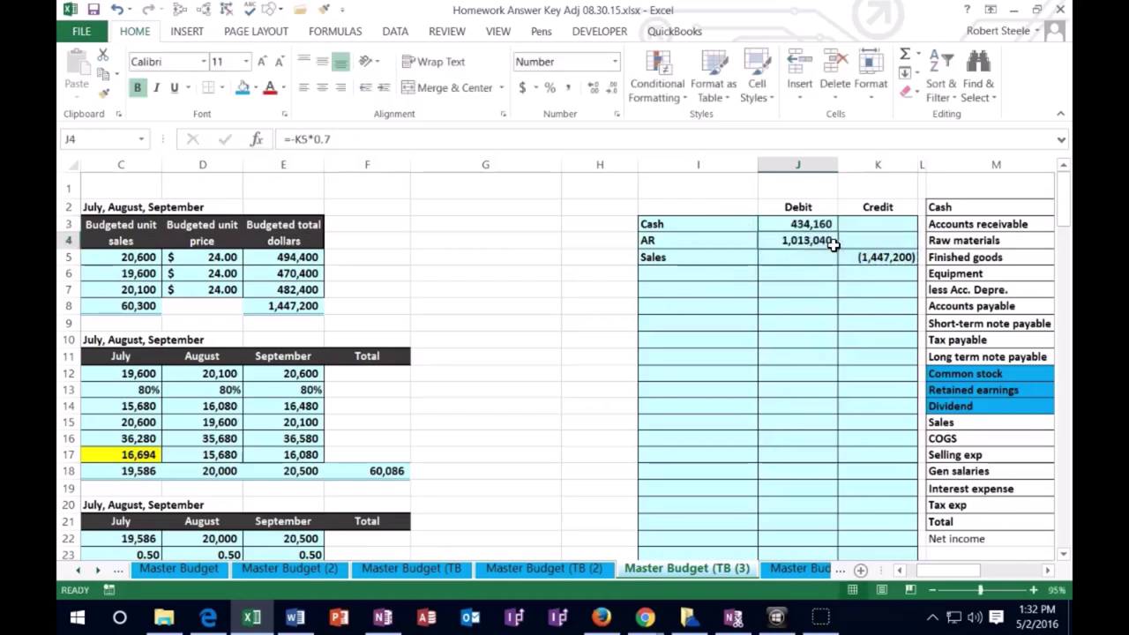
{"action": "left_click_drag", "start_coordinate": [820, 223], "coordinate": [821, 239]}
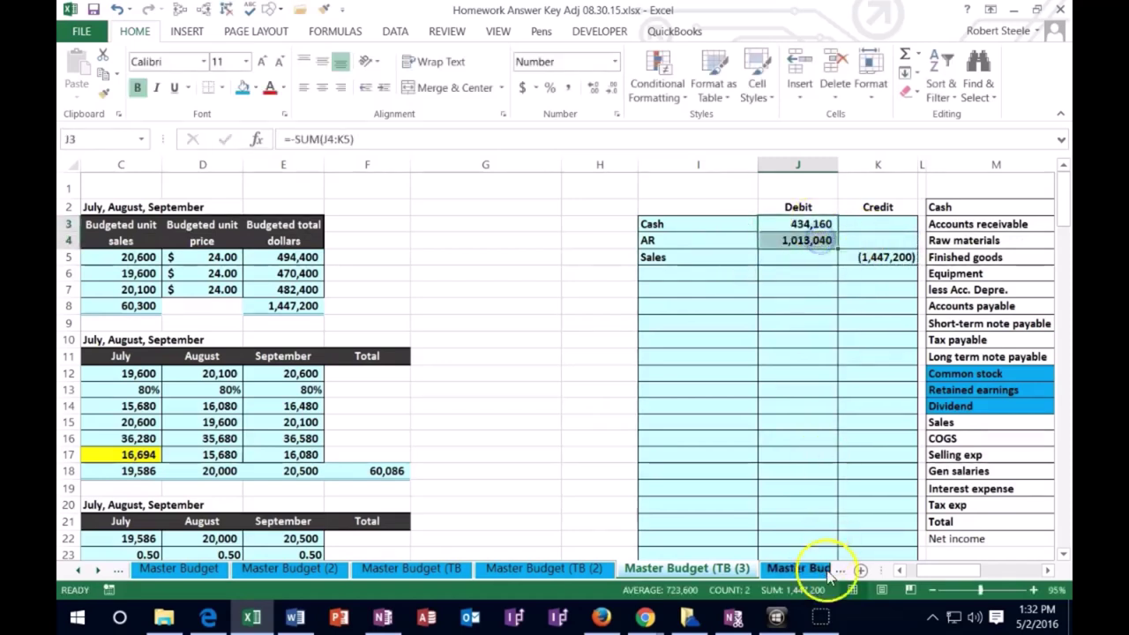
{"action": "left_click", "coordinate": [883, 296]}
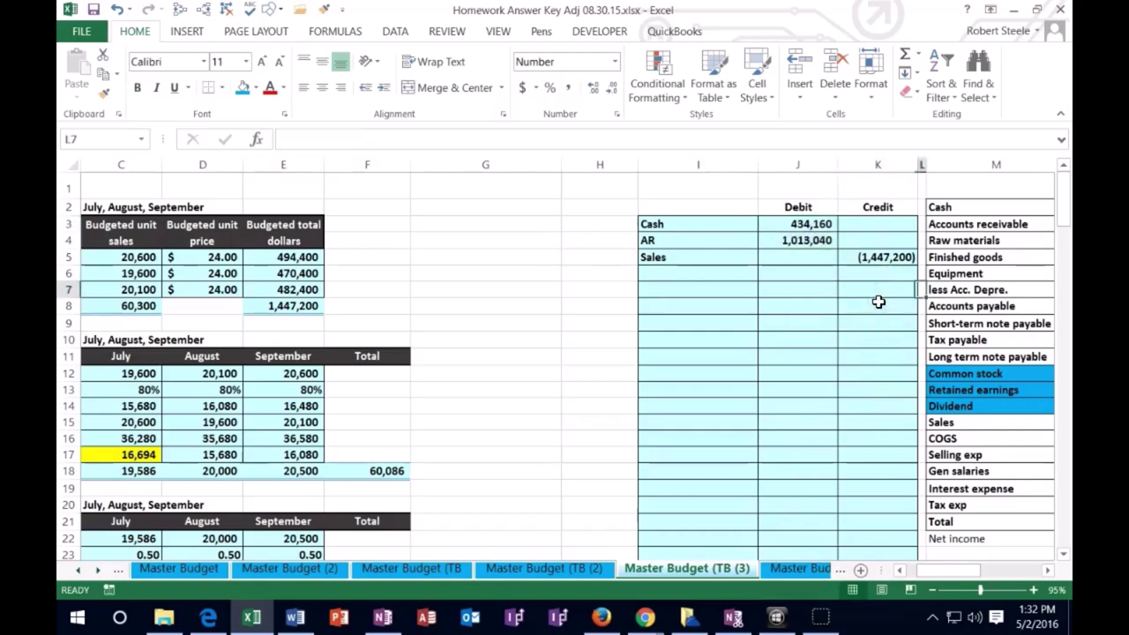
- Post the debits to the trial balance adjustments, linking Cash in O2 to J3 and Accounts receivable in O3 to J4
{"action": "key", "text": "Right"}
{"action": "key", "text": "Right"}
{"action": "key", "text": "Right"}
{"action": "key", "text": "Right"}
{"action": "key", "text": "Right"}
{"action": "key", "text": "Right"}
{"action": "key", "text": "Right"}
{"action": "key", "text": "Right"}
{"action": "key", "text": "Right"}
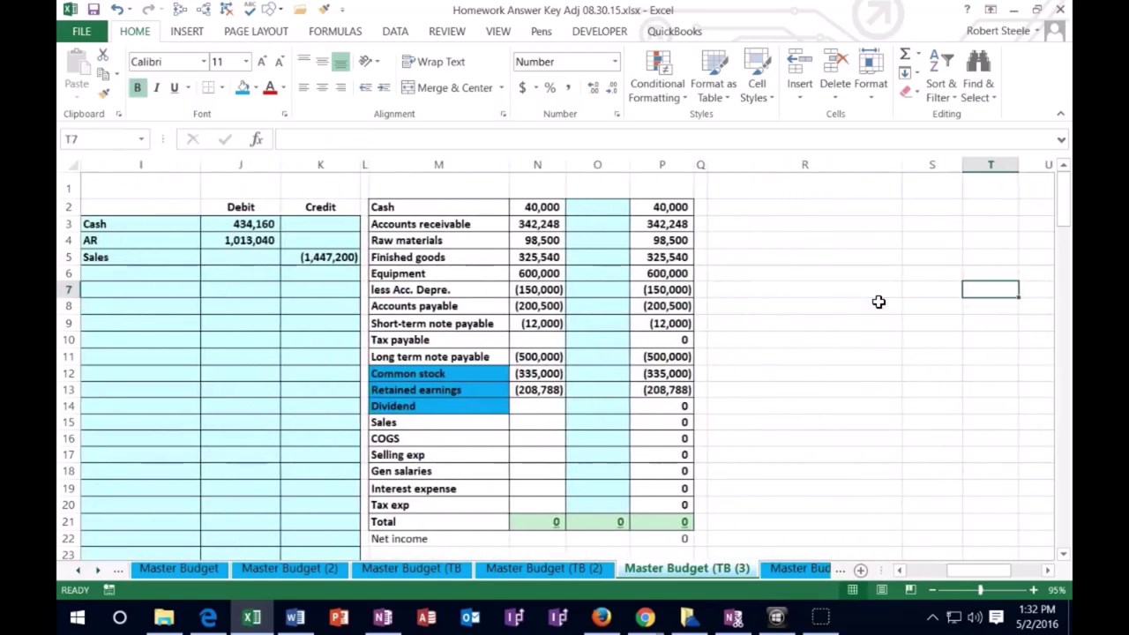
{"action": "left_click", "coordinate": [598, 209]}
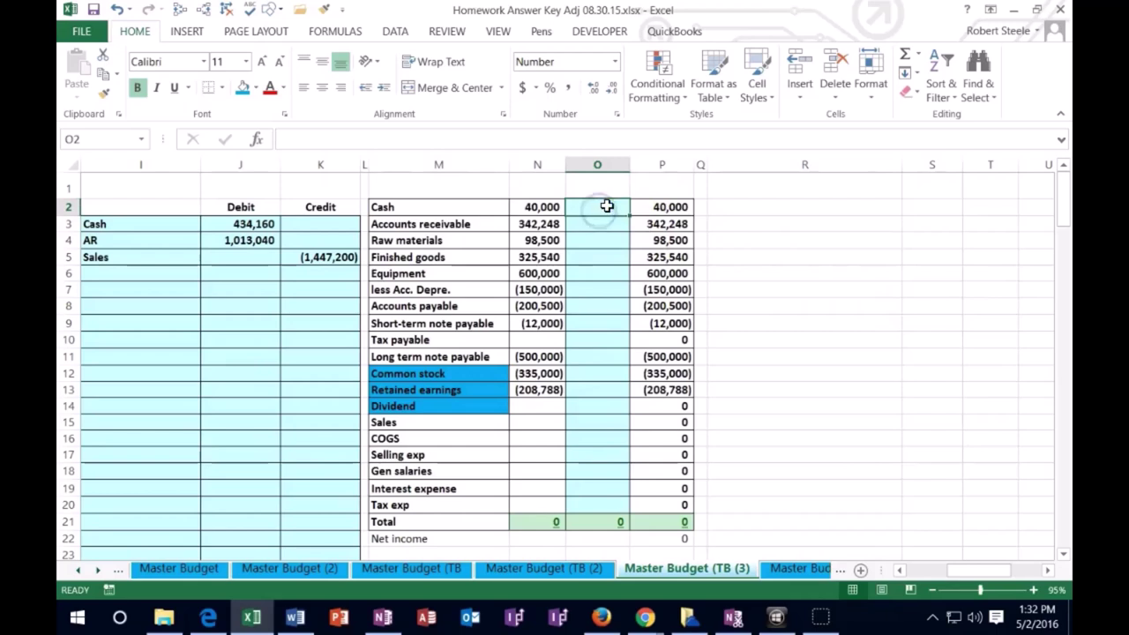
{"action": "type", "text": "="}
{"action": "left_click", "coordinate": [227, 217]}
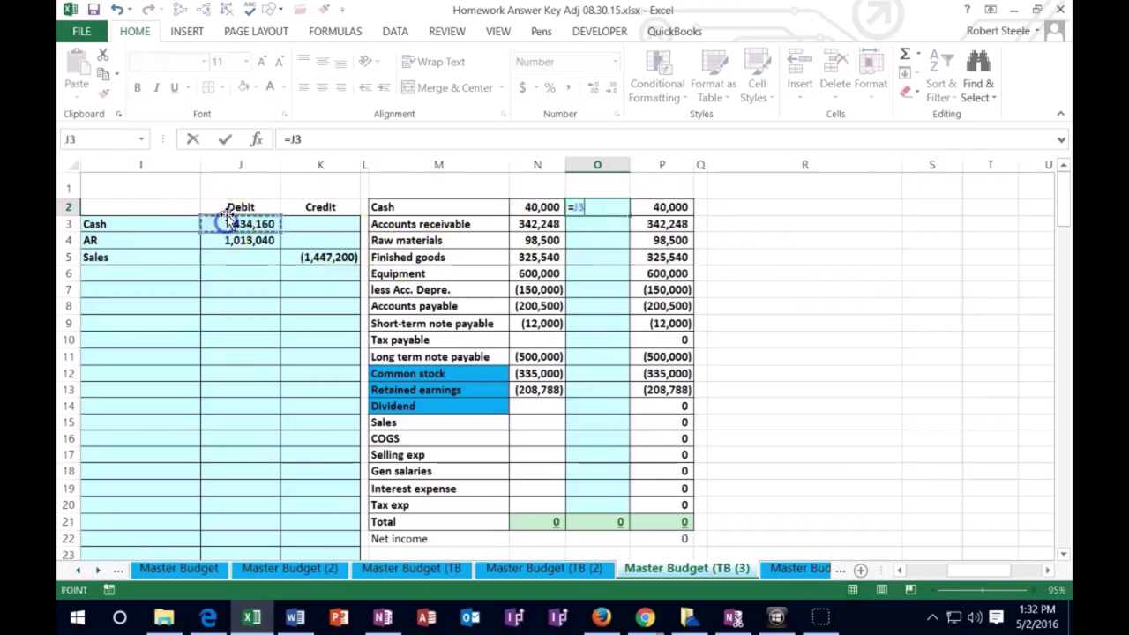
{"action": "key", "text": "Return"}
{"action": "type", "text": "+"}
{"action": "left_click", "coordinate": [264, 240]}
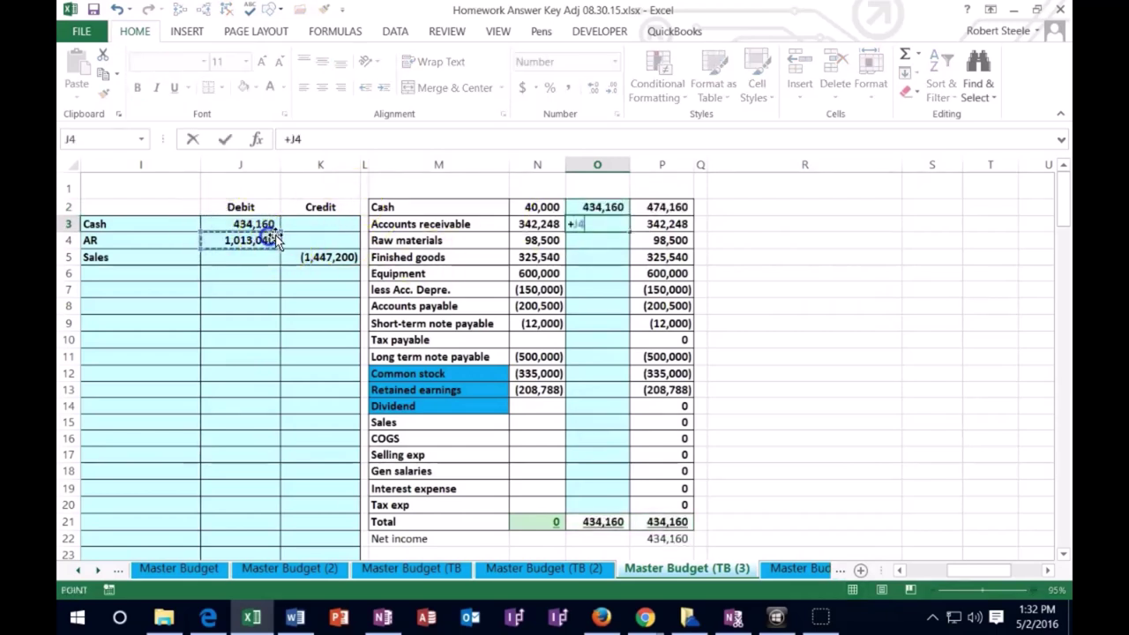
{"action": "key", "text": "Return"}
- Post the sales credit to the trial balance adjustments by linking Sales in O15 to K5
{"action": "left_click", "coordinate": [589, 418]}
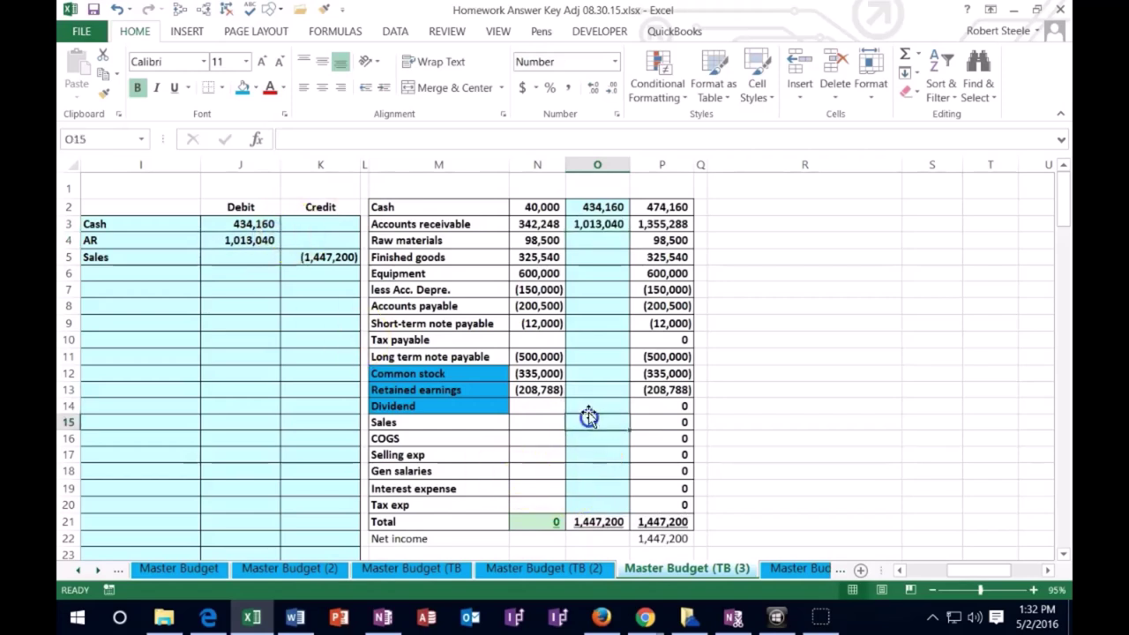
{"action": "type", "text": "+"}
{"action": "left_click", "coordinate": [329, 257]}
{"action": "key", "text": "Return"}
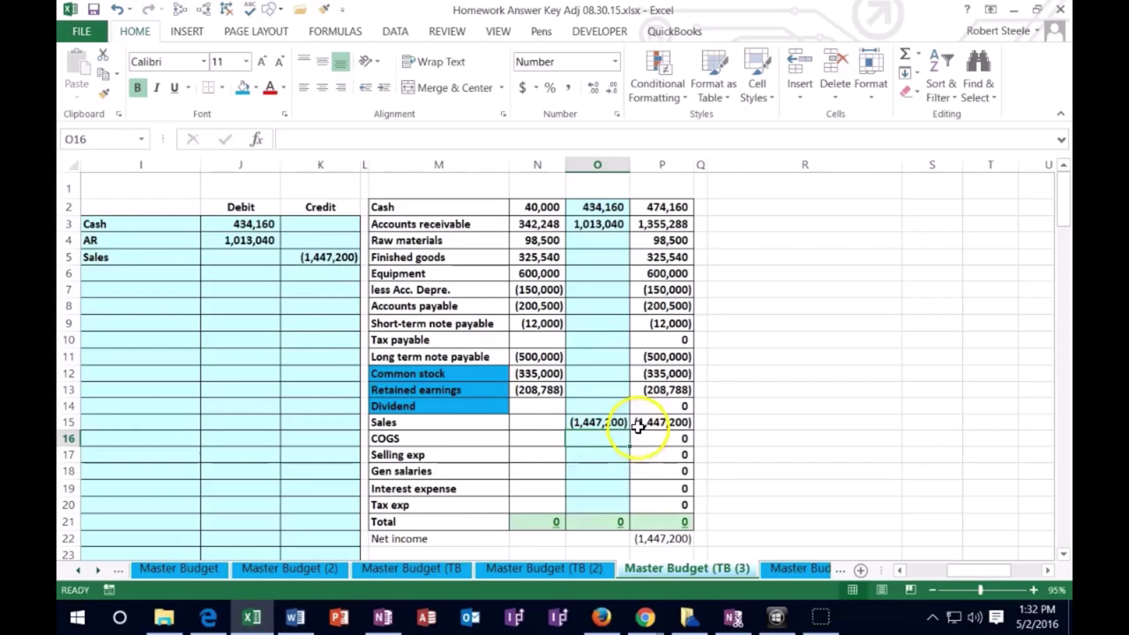
- Fill the "1. Sales budgets" heading in B2 with light green to mark that budget as recorded
{"action": "left_click", "coordinate": [289, 393]}
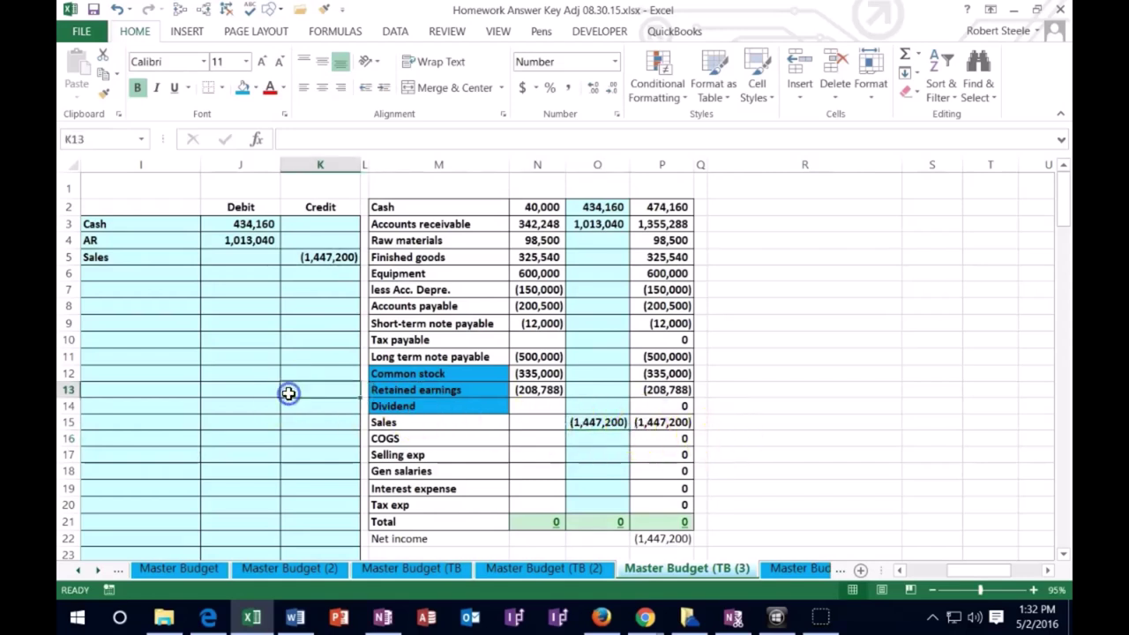
{"action": "key", "text": "Left"}
{"action": "key", "text": "Left"}
{"action": "key", "text": "Left"}
{"action": "key", "text": "Left"}
{"action": "key", "text": "Left"}
{"action": "key", "text": "Left"}
{"action": "key", "text": "Left"}
{"action": "key", "text": "Left"}
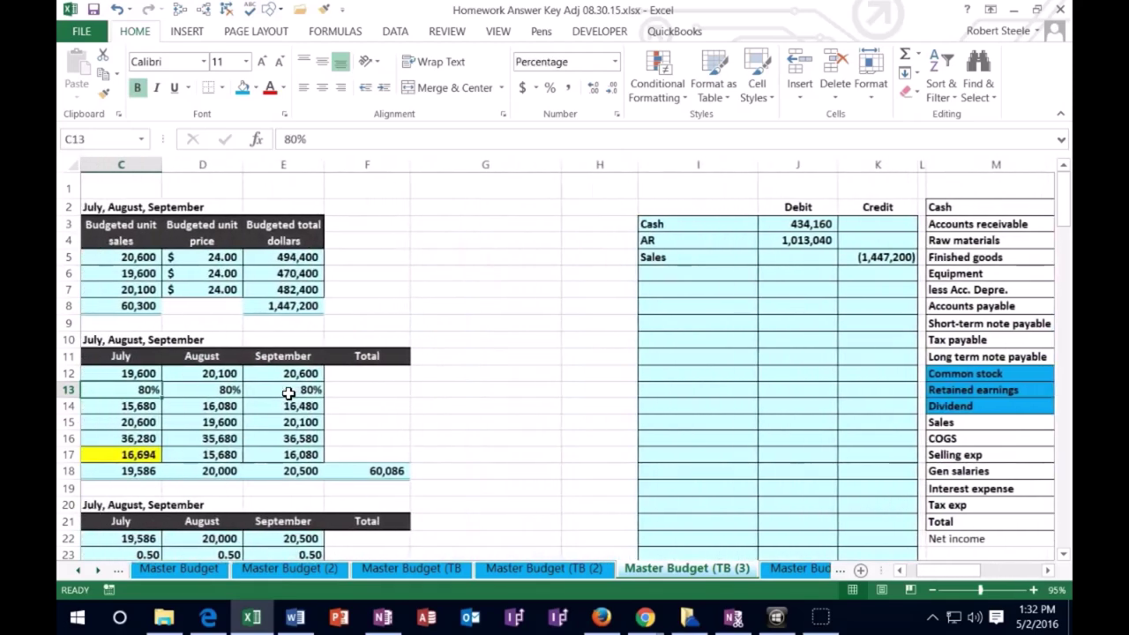
{"action": "key", "text": "Left"}
{"action": "right_click", "coordinate": [154, 210]}
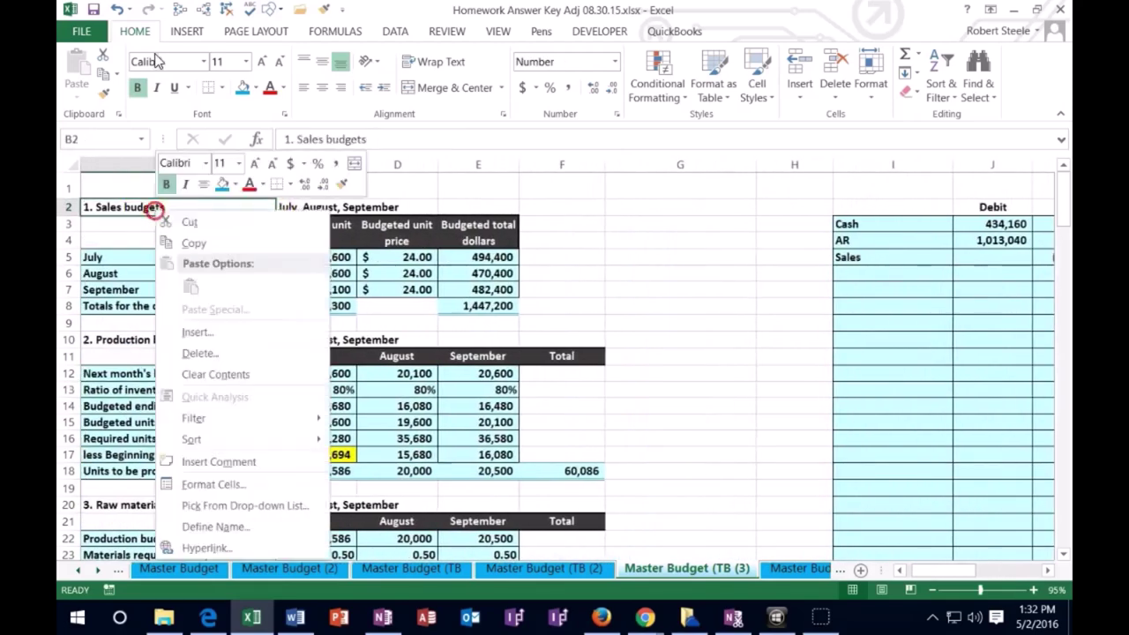
{"action": "left_click", "coordinate": [235, 183]}
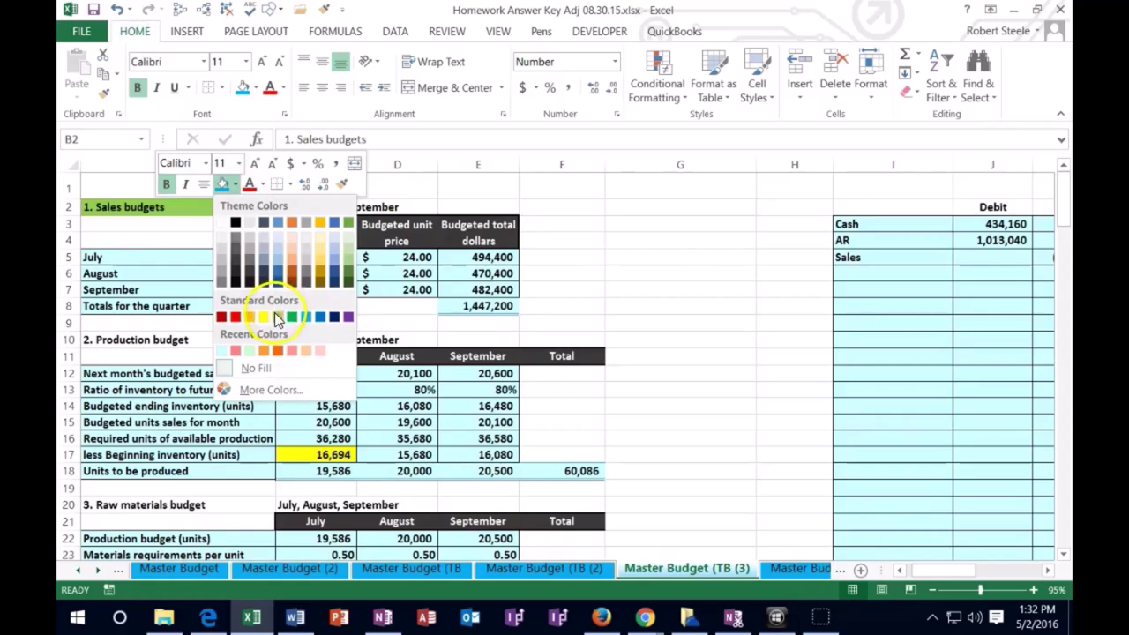
{"action": "left_click", "coordinate": [277, 318]}
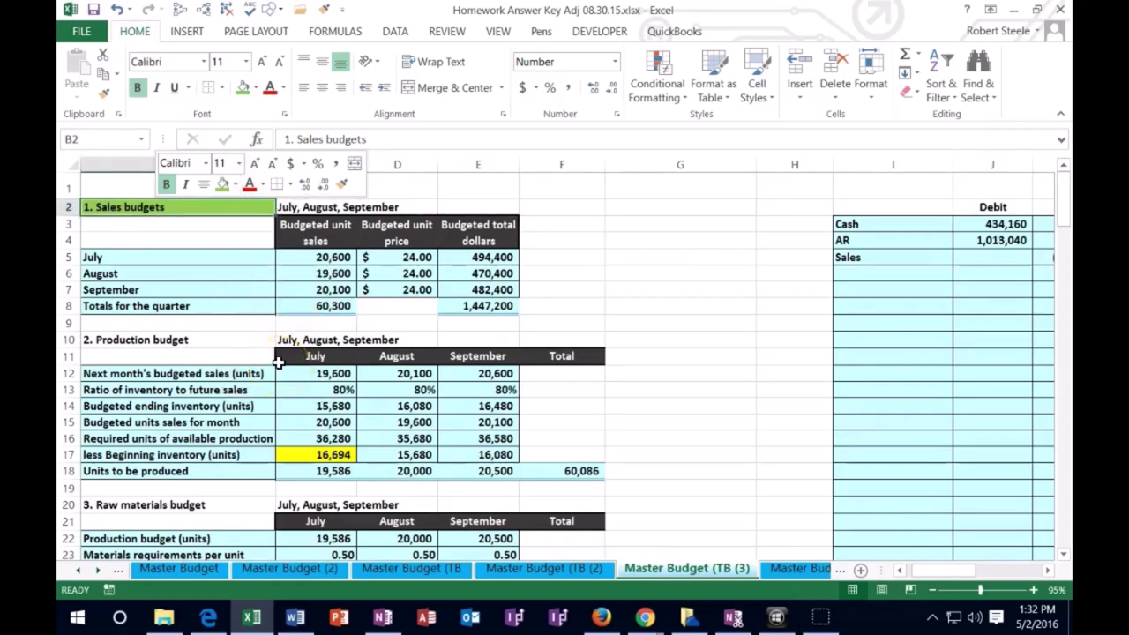
- Review the production and raw materials budgets for the next transaction, down to the total cost of direct material purchases in F30
{"action": "scroll", "coordinate": [278, 362], "scroll_direction": "down", "scroll_amount": 2}
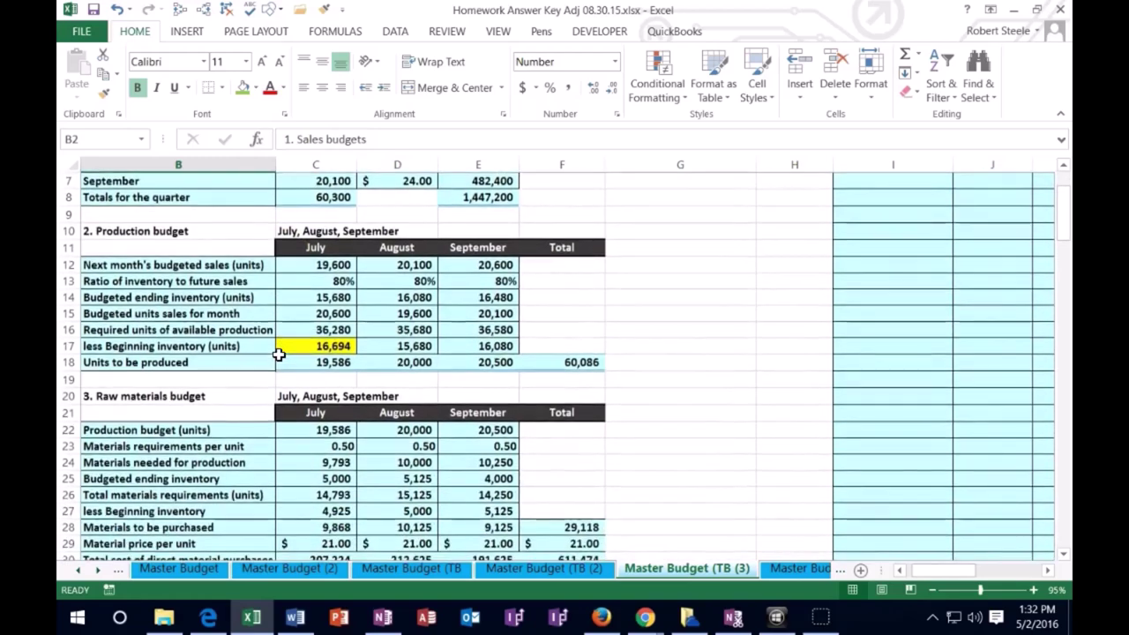
{"action": "scroll", "coordinate": [278, 354], "scroll_direction": "down", "scroll_amount": 1}
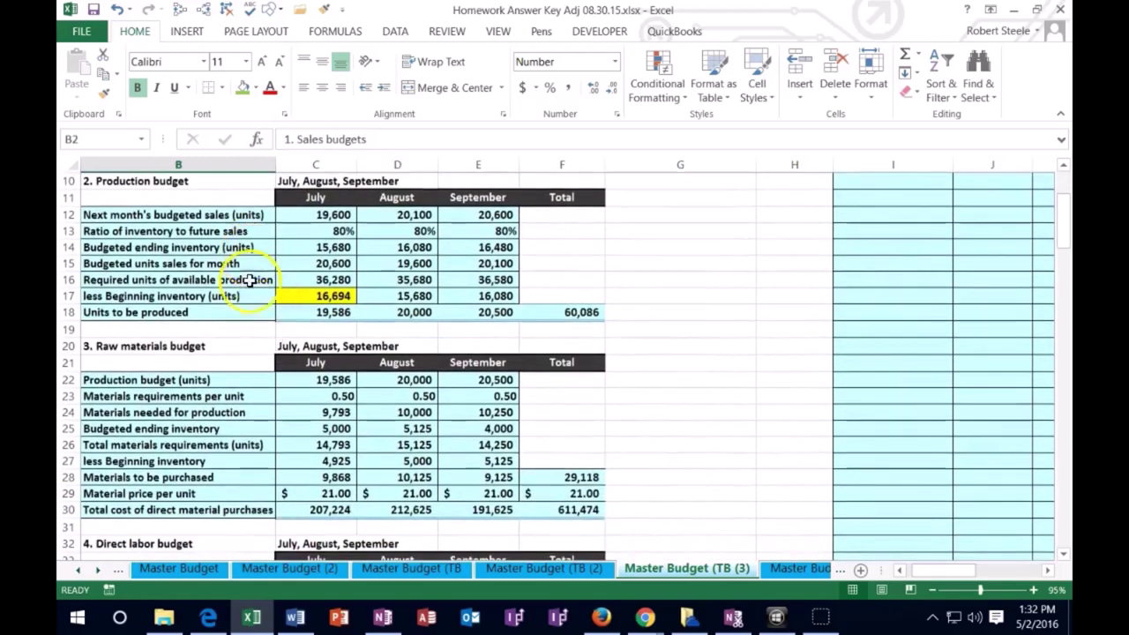
{"action": "left_click", "coordinate": [226, 343]}
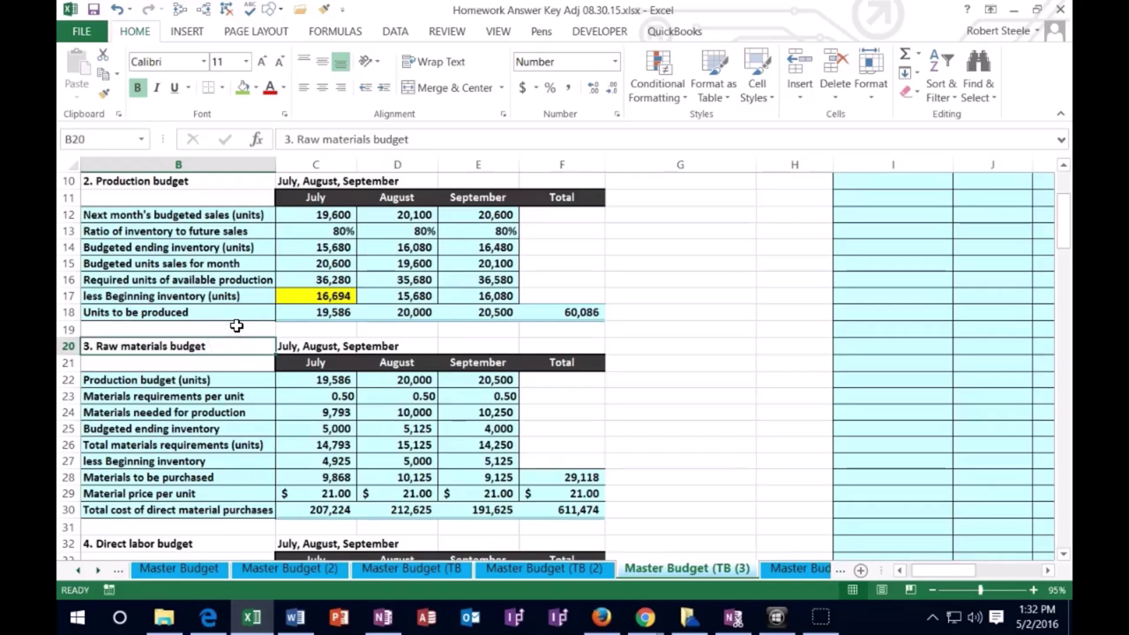
{"action": "left_click", "coordinate": [817, 329]}
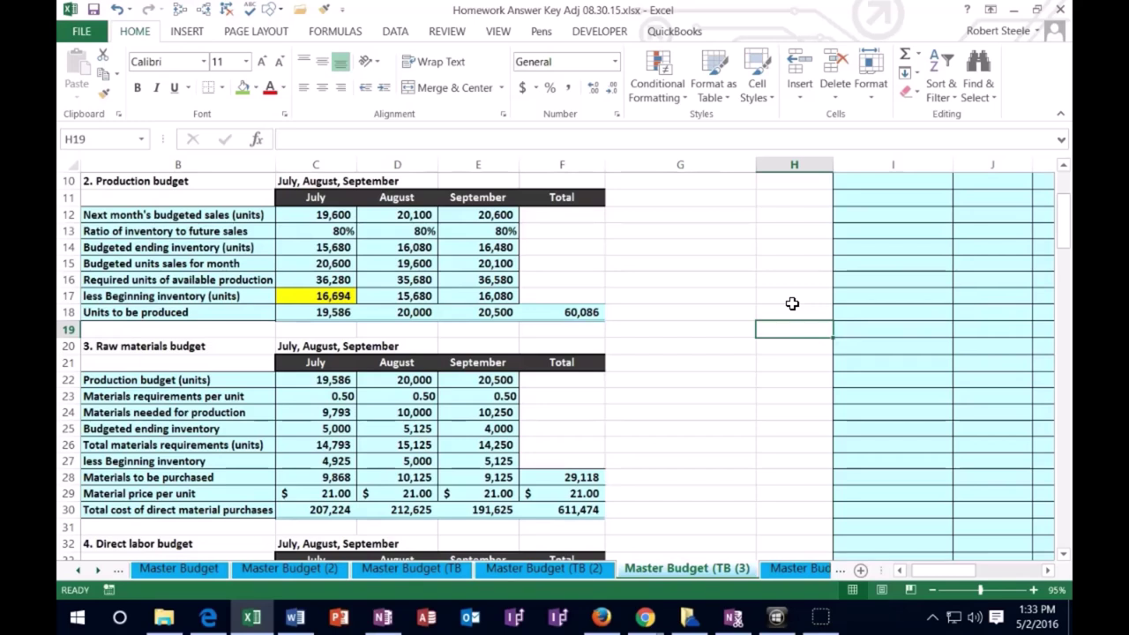
{"action": "left_click", "coordinate": [589, 510]}
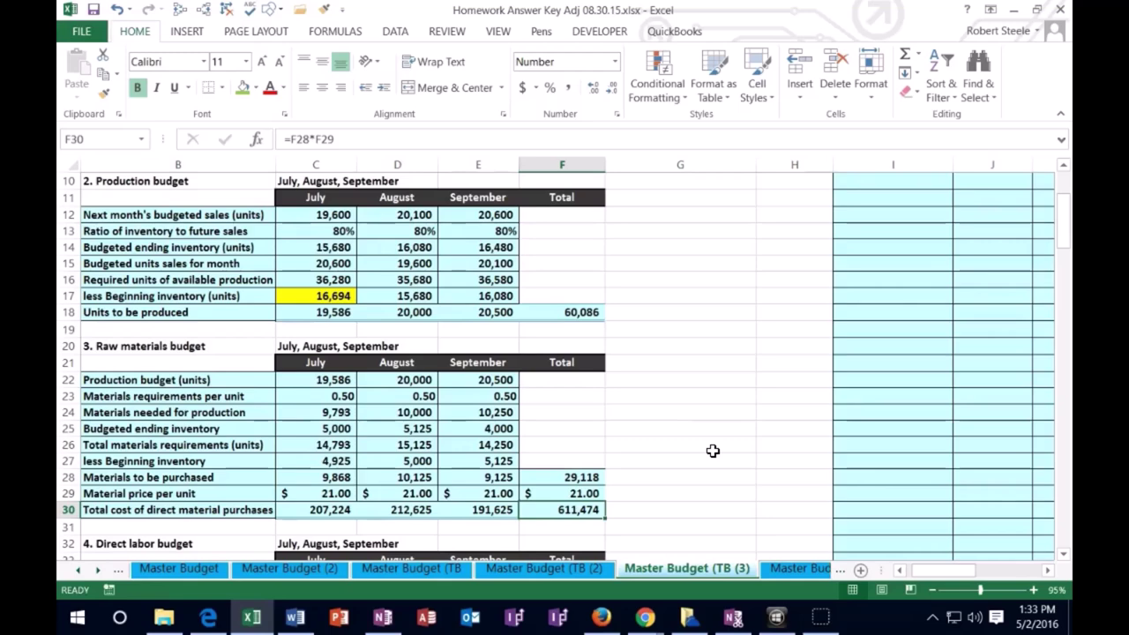
{"action": "key", "text": "Right"}
{"action": "key", "text": "Right"}
{"action": "key", "text": "Right"}
{"action": "key", "text": "Right"}
{"action": "key", "text": "Right"}
{"action": "key", "text": "Right"}
{"action": "key", "text": "Right"}
{"action": "key", "text": "Right"}
{"action": "key", "text": "Right"}
{"action": "key", "text": "Right"}
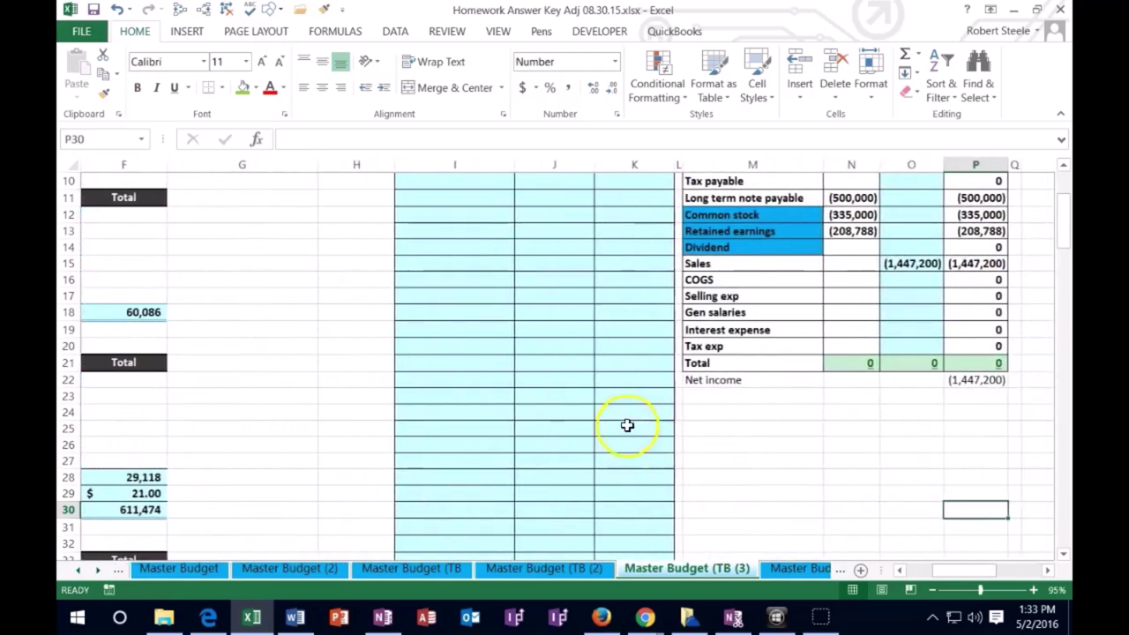
- Copy the Raw materials account name from the trial balance into I7 to start the second journal entry
{"action": "scroll", "coordinate": [653, 432], "scroll_direction": "up", "scroll_amount": 3}
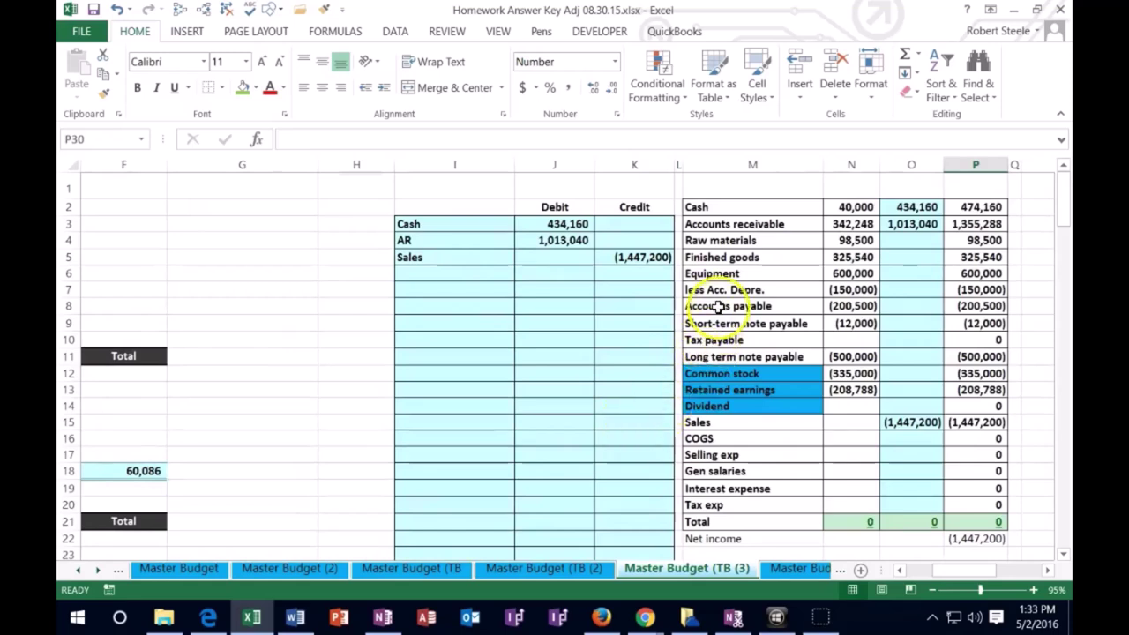
{"action": "right_click", "coordinate": [723, 244]}
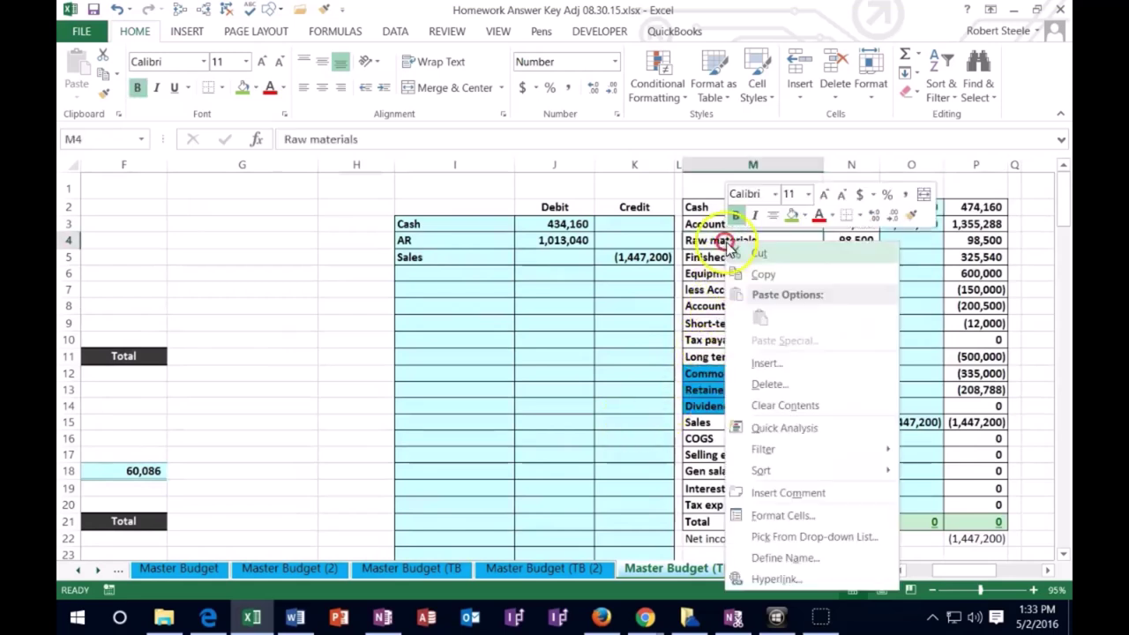
{"action": "left_click", "coordinate": [764, 274]}
{"action": "left_click", "coordinate": [464, 288]}
{"action": "right_click", "coordinate": [466, 292]}
{"action": "left_click", "coordinate": [521, 320]}
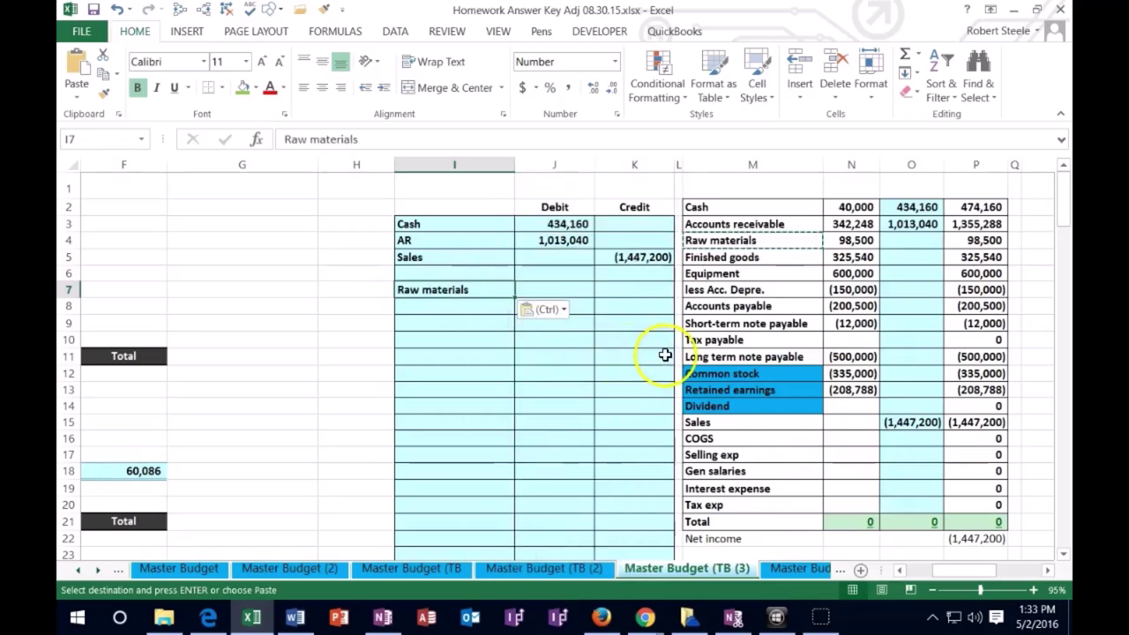
- Copy the Tax payable account name from the trial balance into I8 beneath Raw materials
{"action": "left_click", "coordinate": [719, 341]}
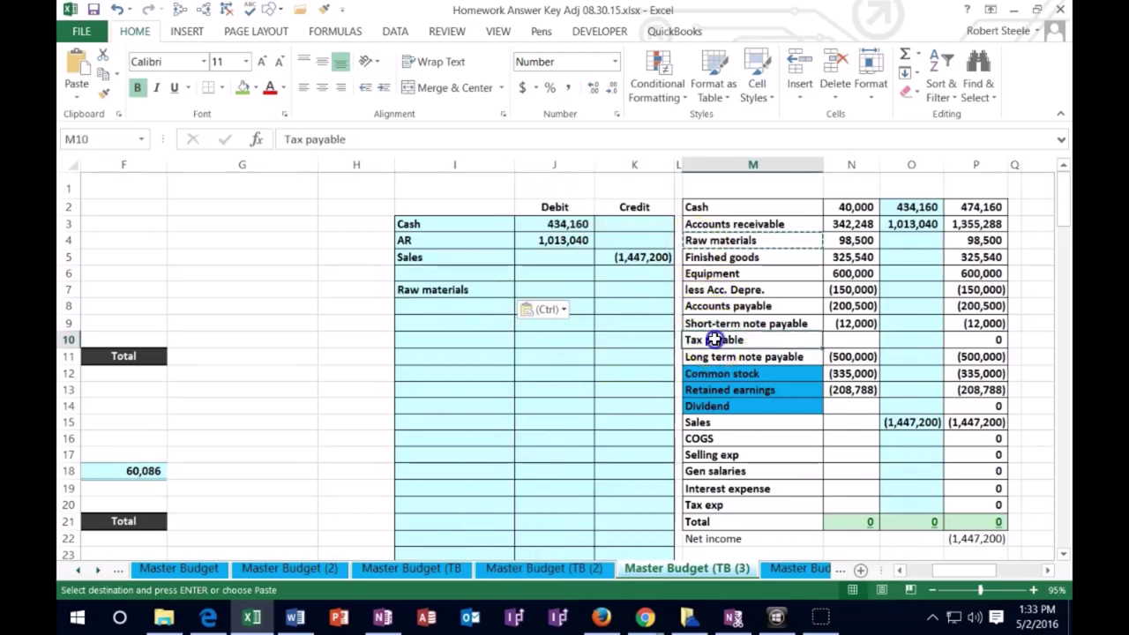
{"action": "right_click", "coordinate": [719, 343]}
{"action": "left_click", "coordinate": [754, 281]}
{"action": "left_click", "coordinate": [468, 304]}
{"action": "right_click", "coordinate": [471, 302]}
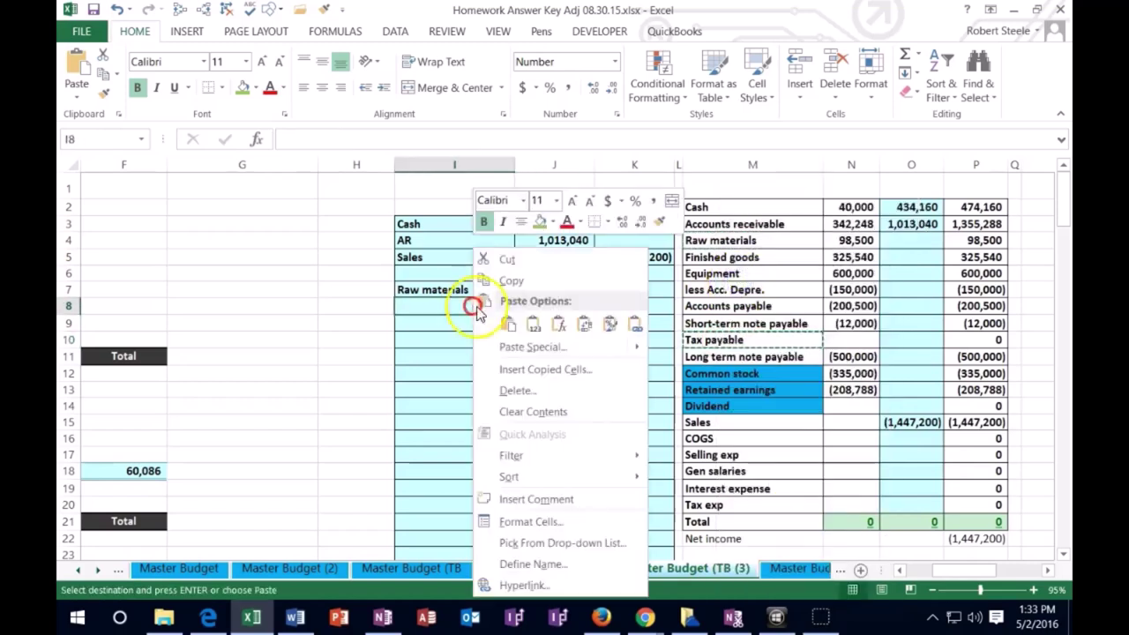
{"action": "left_click", "coordinate": [534, 326]}
- Debit Raw materials in J7 with the quarter's total cost of direct material purchases, using =+F30
{"action": "left_click", "coordinate": [536, 286]}
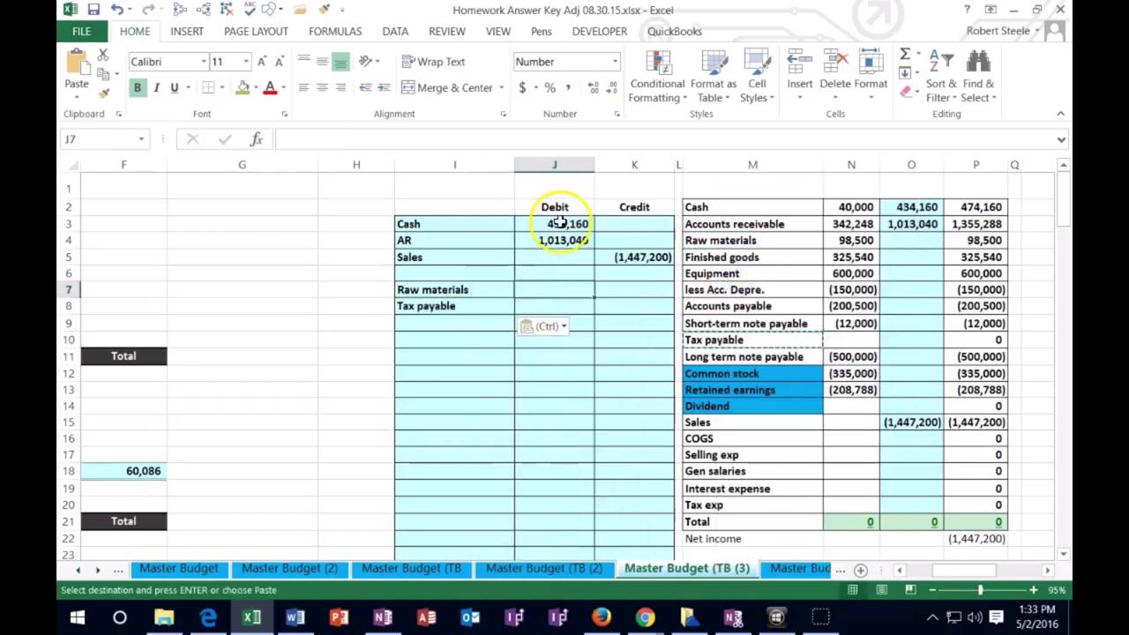
{"action": "type", "text": "+"}
{"action": "left_click_drag", "start_coordinate": [953, 573], "coordinate": [930, 574]}
{"action": "scroll", "coordinate": [771, 477], "scroll_direction": "down", "scroll_amount": 4}
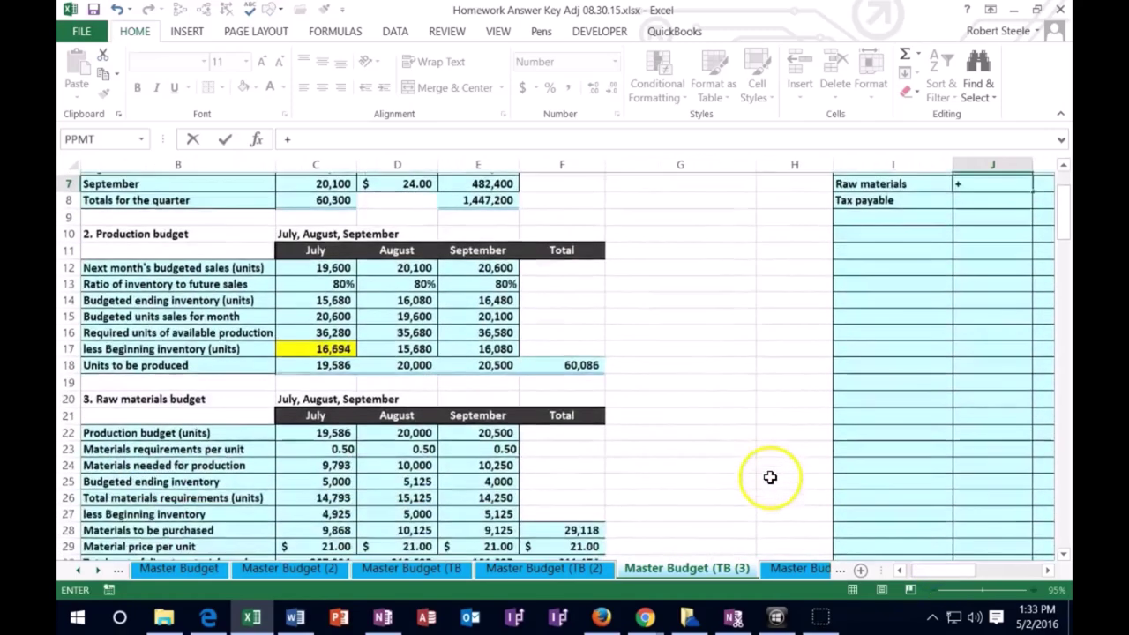
{"action": "left_click", "coordinate": [593, 460]}
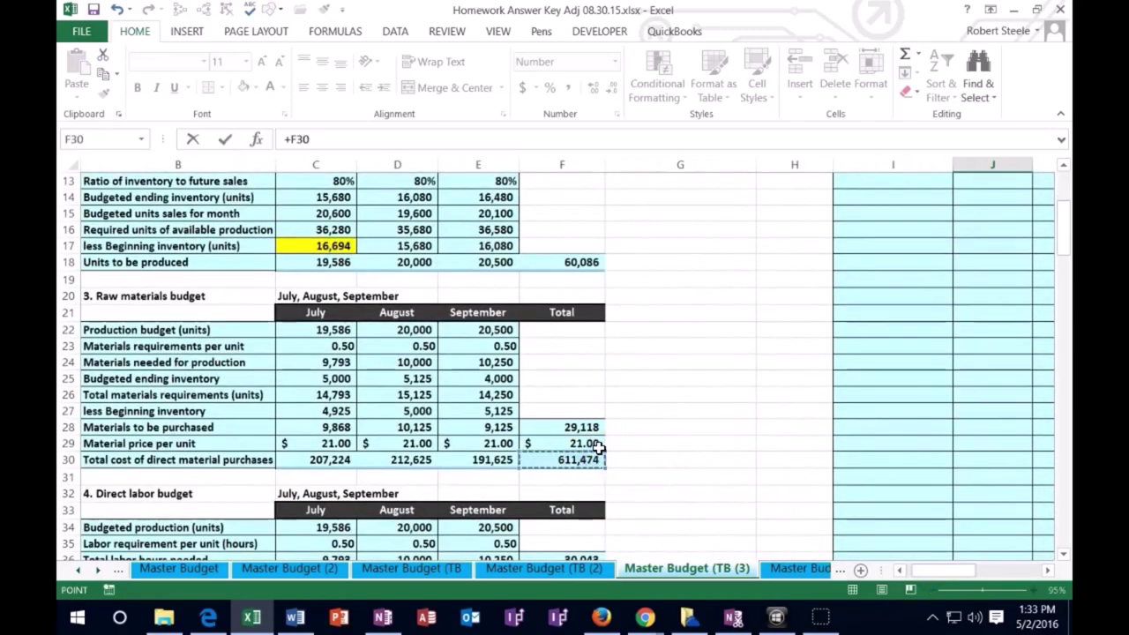
{"action": "key", "text": "Return"}
- Enter the offsetting credit in K8 as the negative of the raw materials debit, using =-J7
{"action": "key", "text": "Right"}
{"action": "key", "text": "Right"}
{"action": "key", "text": "Right"}
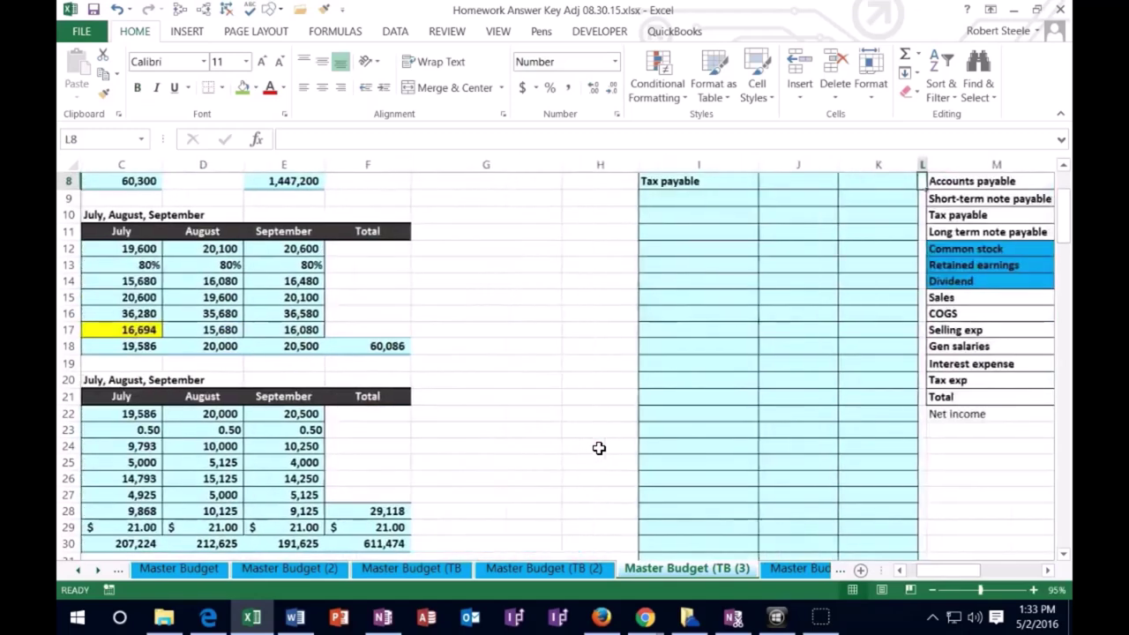
{"action": "scroll", "coordinate": [665, 458], "scroll_direction": "up", "scroll_amount": 3}
{"action": "left_click", "coordinate": [780, 308]}
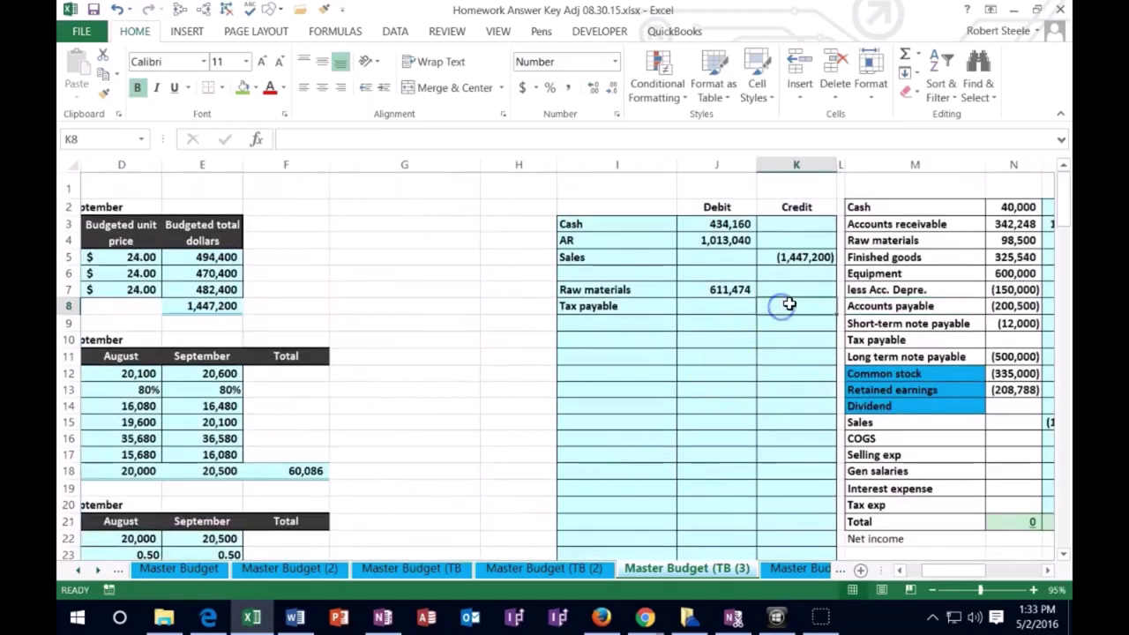
{"action": "type", "text": "-"}
{"action": "key", "text": "Left"}
{"action": "key", "text": "Up"}
{"action": "key", "text": "Return"}
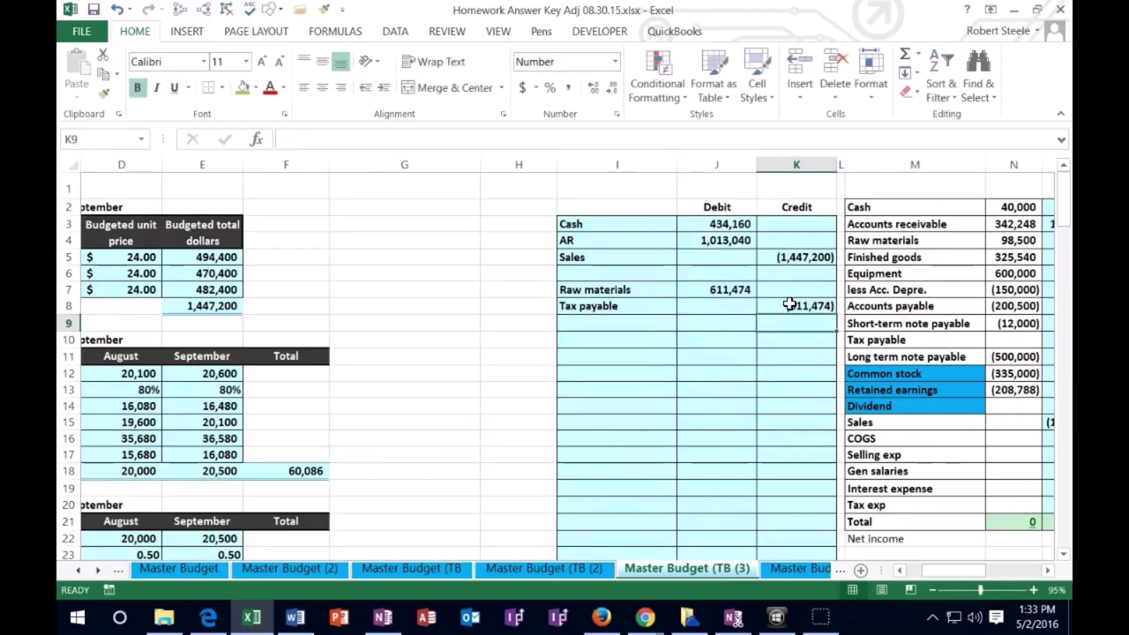
- Post the raw materials debit to the trial balance adjustments by linking O4 to J7
{"action": "key", "text": "Right"}
{"action": "key", "text": "Right"}
{"action": "key", "text": "Right"}
{"action": "key", "text": "Right"}
{"action": "key", "text": "Right"}
{"action": "key", "text": "Right"}
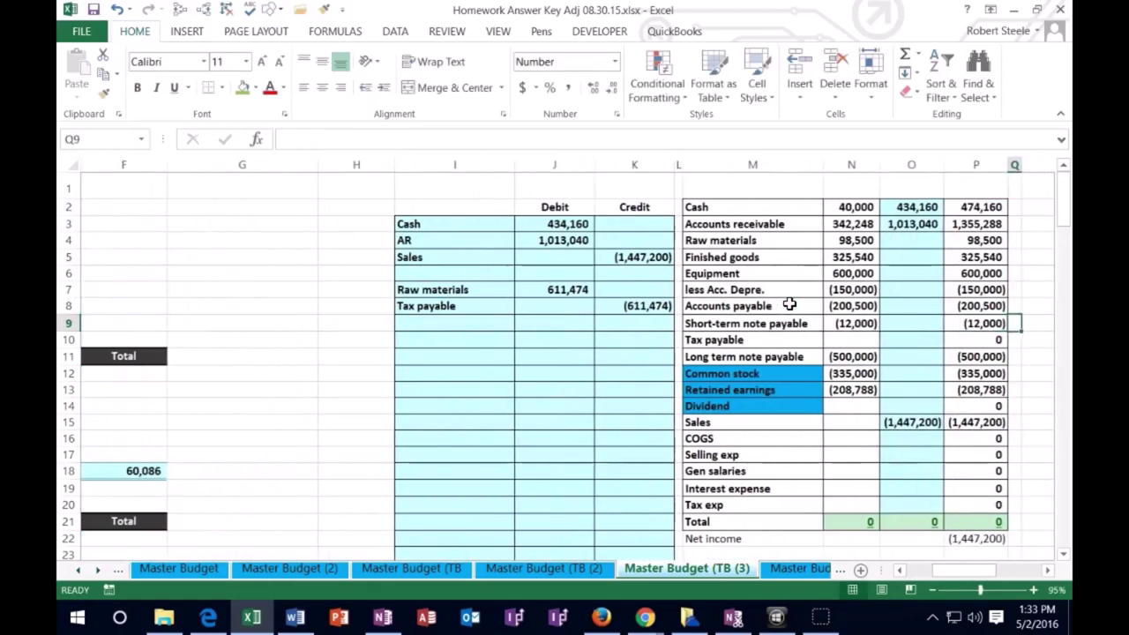
{"action": "left_click", "coordinate": [911, 240]}
{"action": "type", "text": "="}
{"action": "left_click", "coordinate": [561, 289]}
{"action": "key", "text": "Return"}
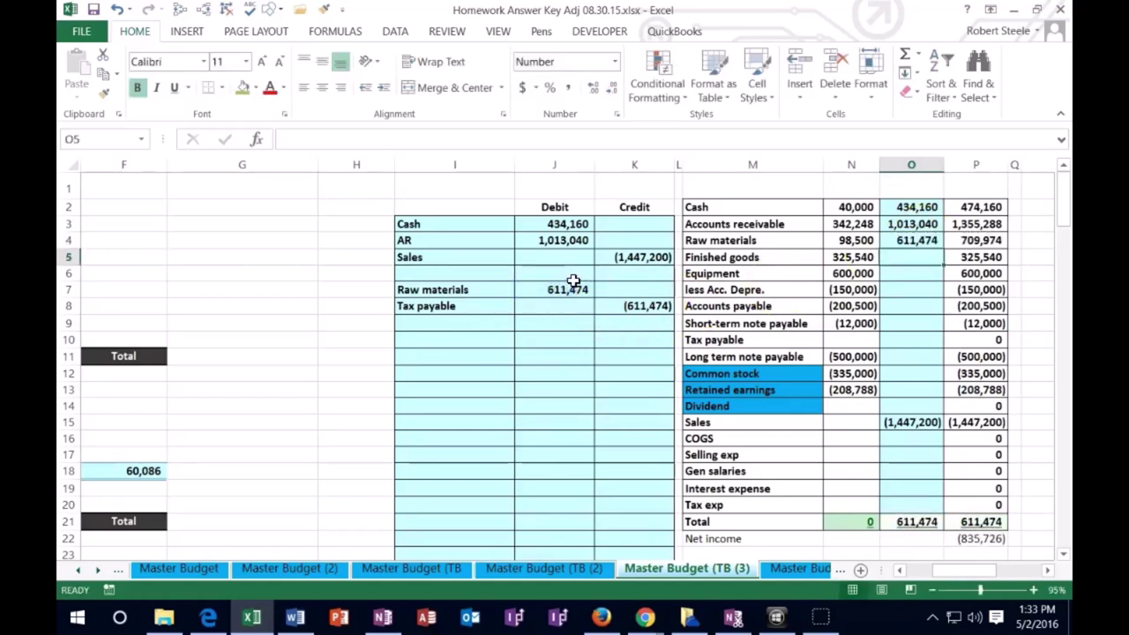
- Replace the credit account name in I8 with Accounts payable, copied from the trial balance
{"action": "left_click", "coordinate": [715, 306]}
{"action": "right_click", "coordinate": [715, 306]}
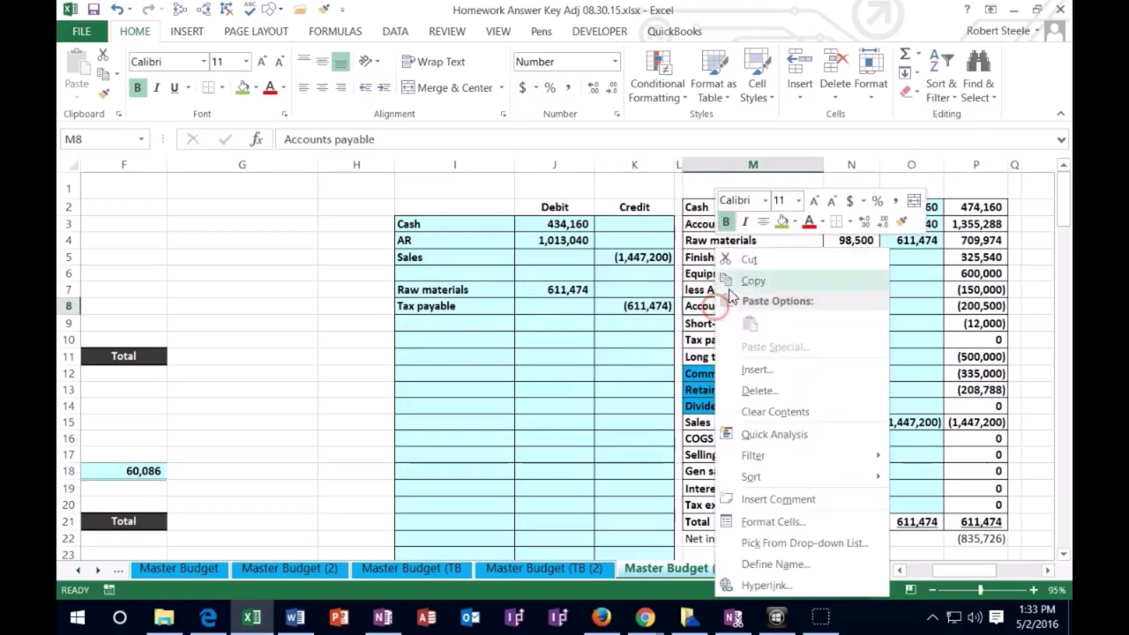
{"action": "left_click", "coordinate": [774, 280]}
{"action": "right_click", "coordinate": [448, 305]}
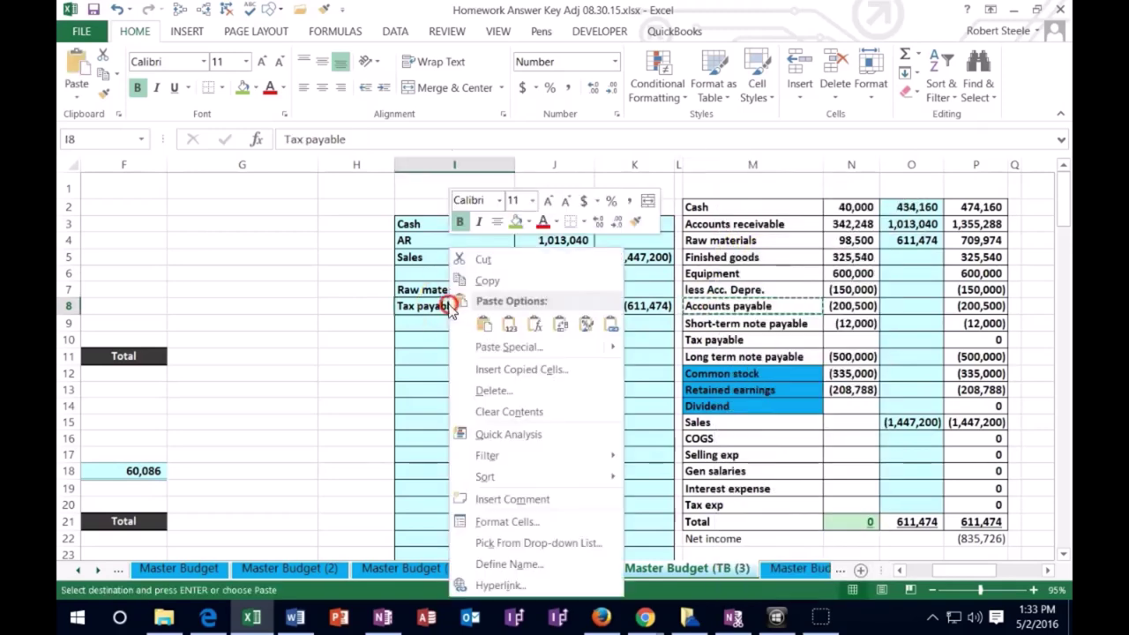
{"action": "left_click", "coordinate": [502, 324]}
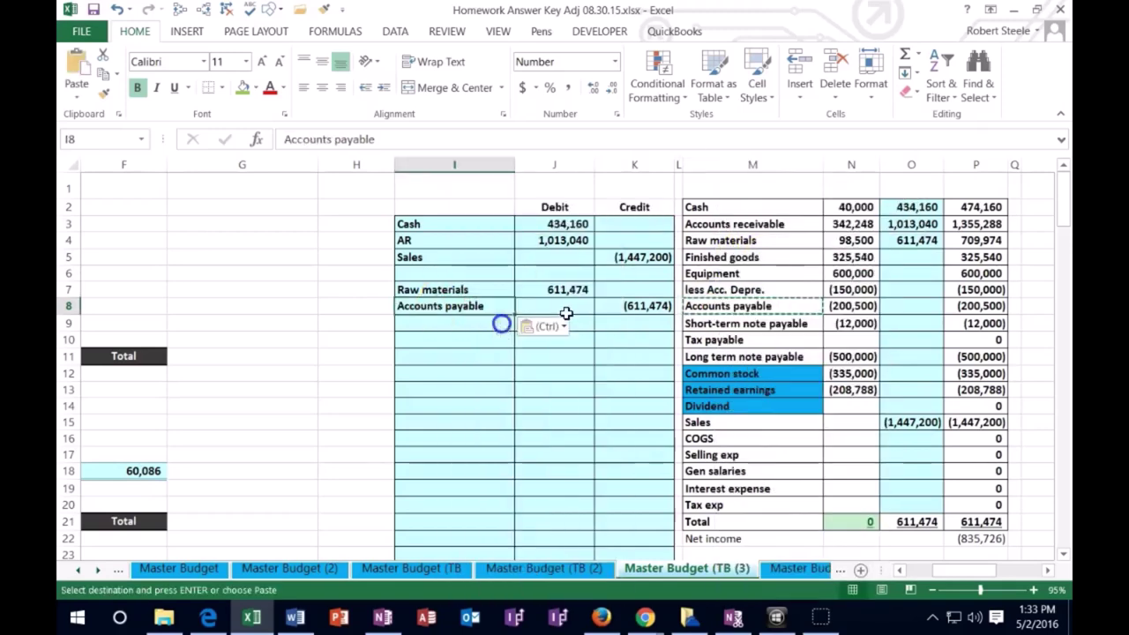
- Post the purchase credit to the trial balance adjustments by linking Accounts payable in O8 to K8
{"action": "left_click", "coordinate": [907, 306]}
{"action": "type", "text": "+"}
{"action": "left_click", "coordinate": [651, 309]}
{"action": "key", "text": "Return"}
- Fill the "3. Raw materials budget" heading in B20 with the same light green as the sales budget heading
{"action": "key", "text": "Left"}
{"action": "key", "text": "Left"}
{"action": "key", "text": "Left"}
{"action": "key", "text": "Left"}
{"action": "key", "text": "Left"}
{"action": "key", "text": "Left"}
{"action": "key", "text": "Left"}
{"action": "key", "text": "Left"}
{"action": "key", "text": "Left"}
{"action": "key", "text": "Left"}
{"action": "key", "text": "Left"}
{"action": "key", "text": "Left"}
{"action": "key", "text": "Left"}
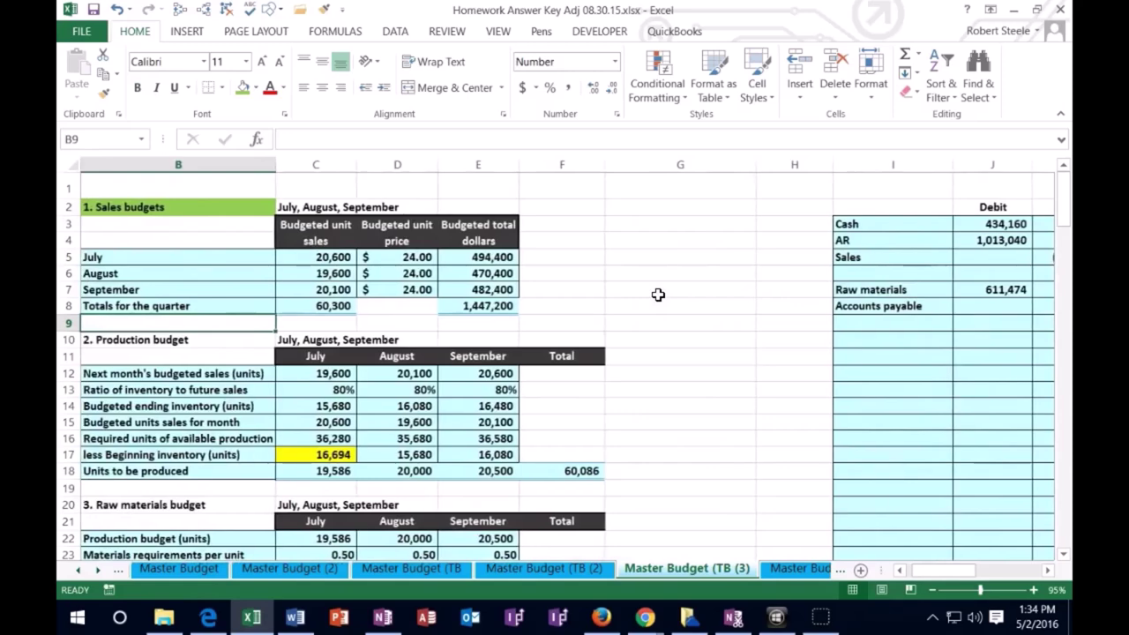
{"action": "scroll", "coordinate": [659, 294], "scroll_direction": "down", "scroll_amount": 2}
{"action": "right_click", "coordinate": [188, 396]}
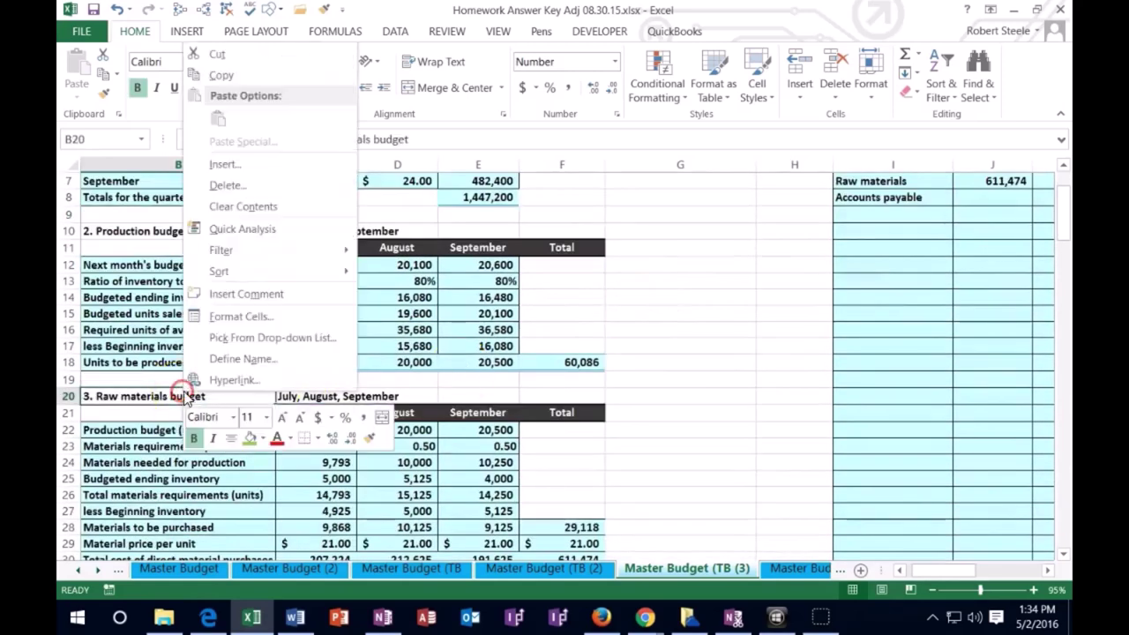
{"action": "left_click", "coordinate": [251, 438]}
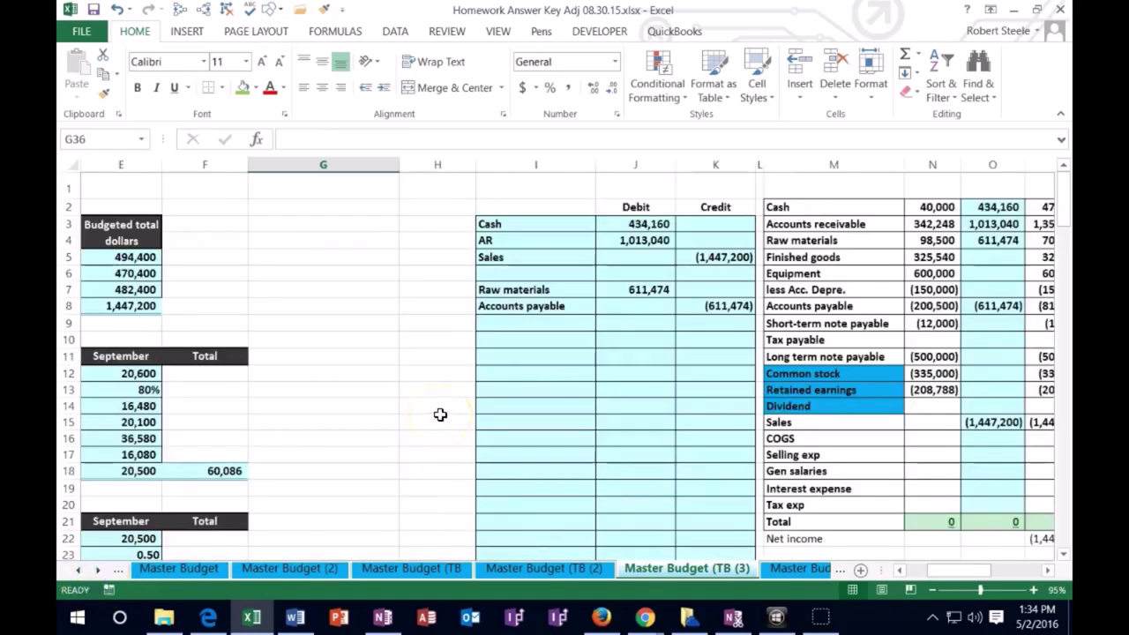
- Check the Raw materials and Finished goods accounts, and find the Budgeted Cost of Goods Manufactured schedule for the next entry
{"action": "left_click", "coordinate": [792, 241]}
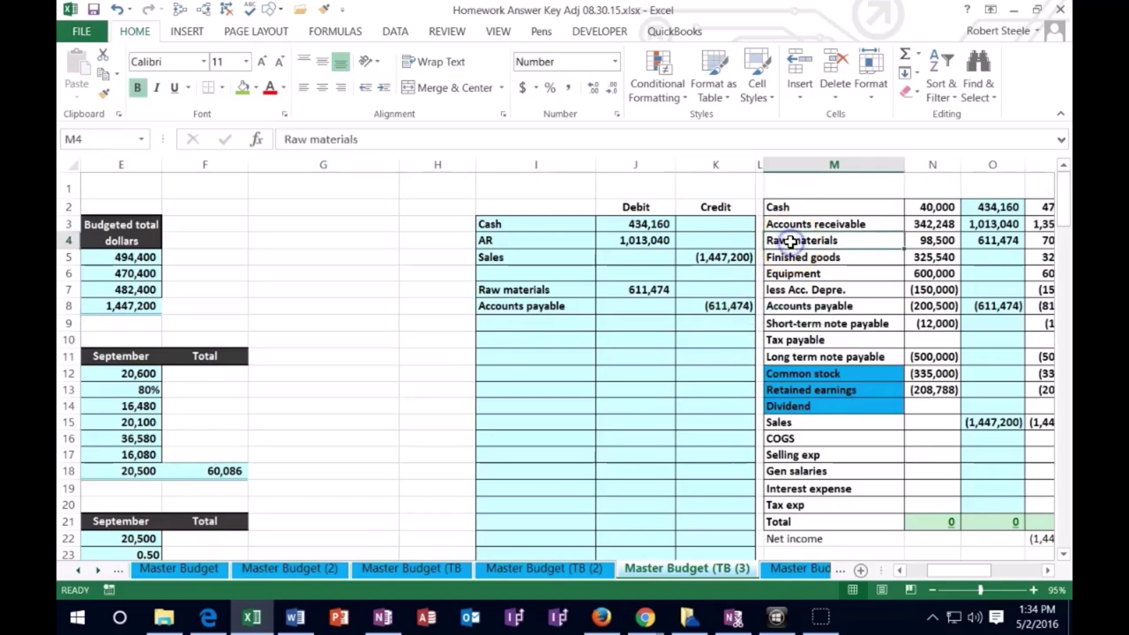
{"action": "key", "text": "Down"}
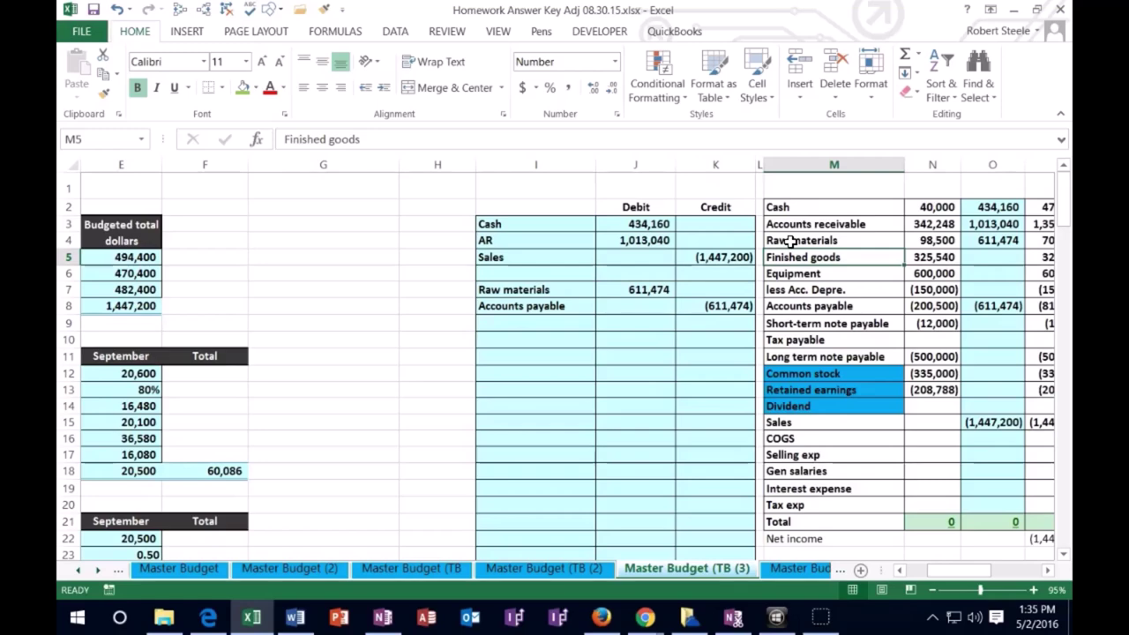
{"action": "left_click_drag", "start_coordinate": [960, 572], "coordinate": [935, 569]}
{"action": "scroll", "coordinate": [552, 468], "scroll_direction": "down", "scroll_amount": 20}
{"action": "scroll", "coordinate": [418, 488], "scroll_direction": "down", "scroll_amount": 7}
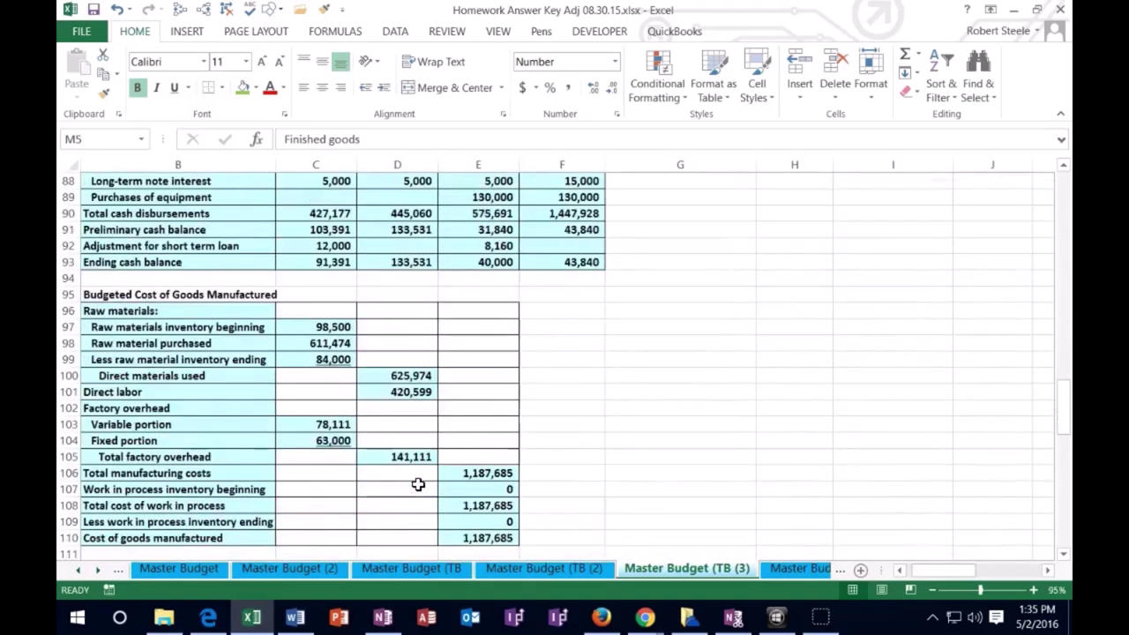
- Examine the raw materials lines and the Direct materials used formula in the Budgeted Cost of Goods Manufactured schedule
{"action": "scroll", "coordinate": [418, 484], "scroll_direction": "down", "scroll_amount": 1}
{"action": "scroll", "coordinate": [411, 478], "scroll_direction": "down", "scroll_amount": 1}
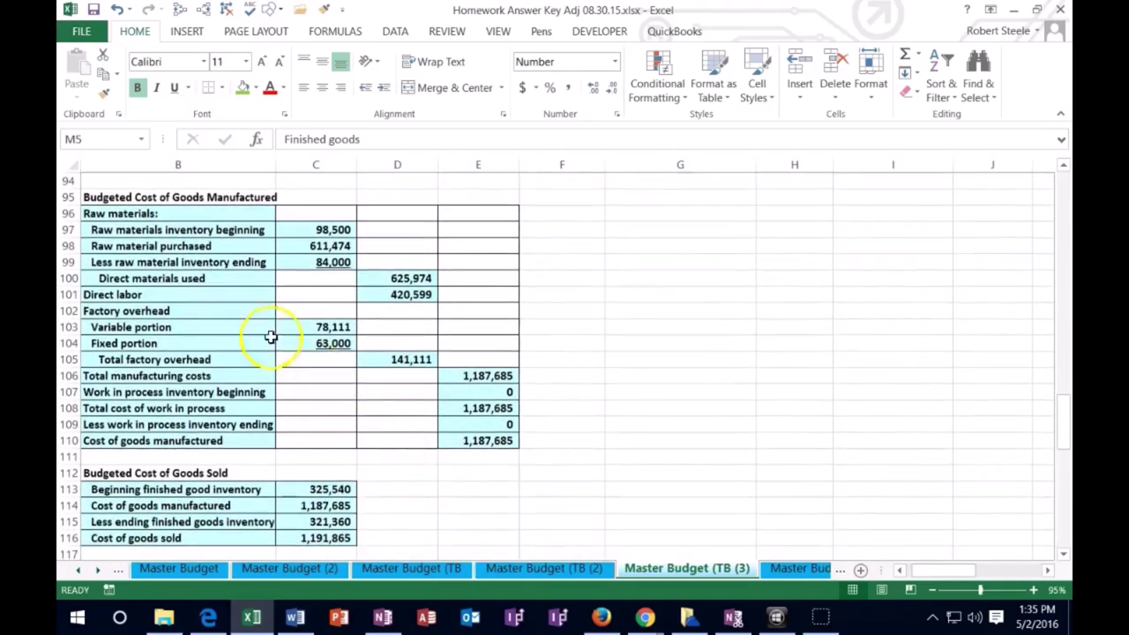
{"action": "left_click", "coordinate": [300, 231]}
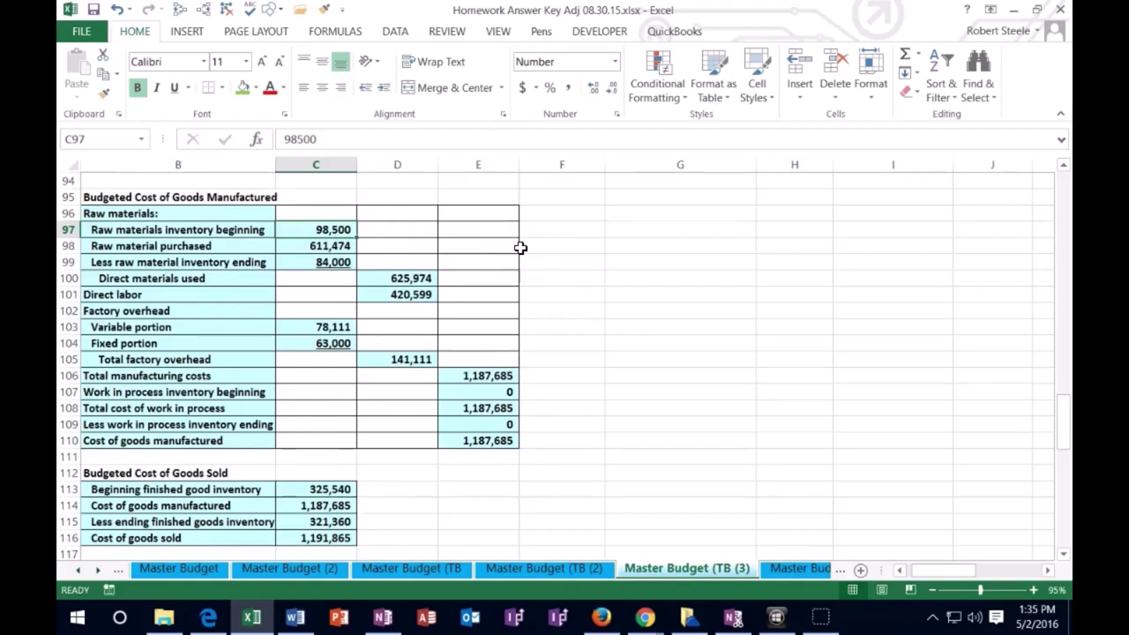
{"action": "key", "text": "Down"}
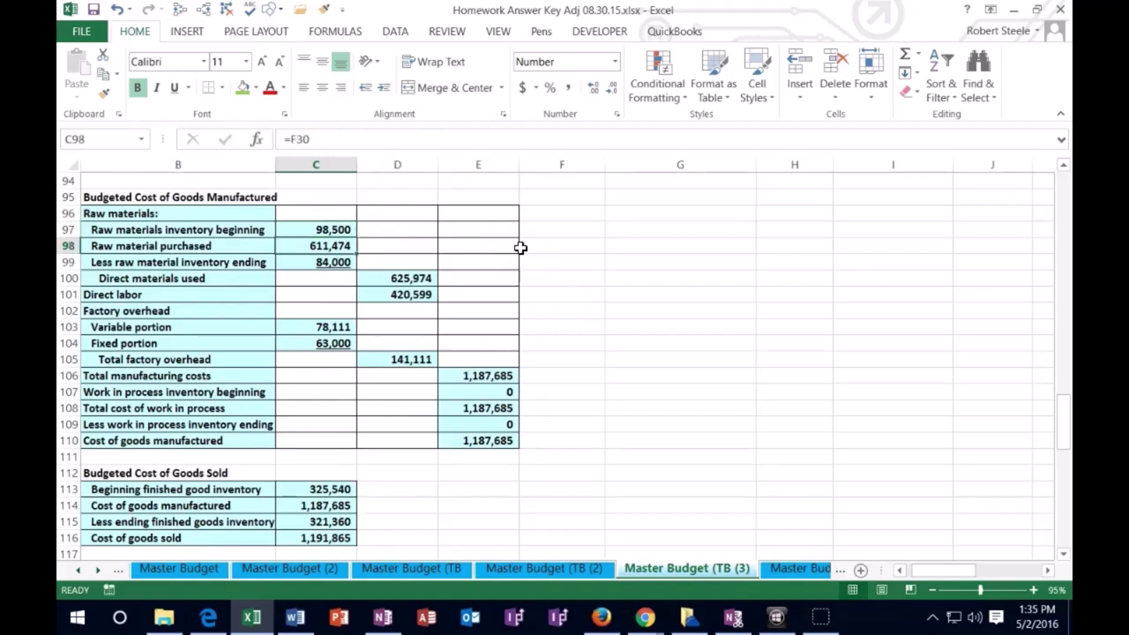
{"action": "key", "text": "Down"}
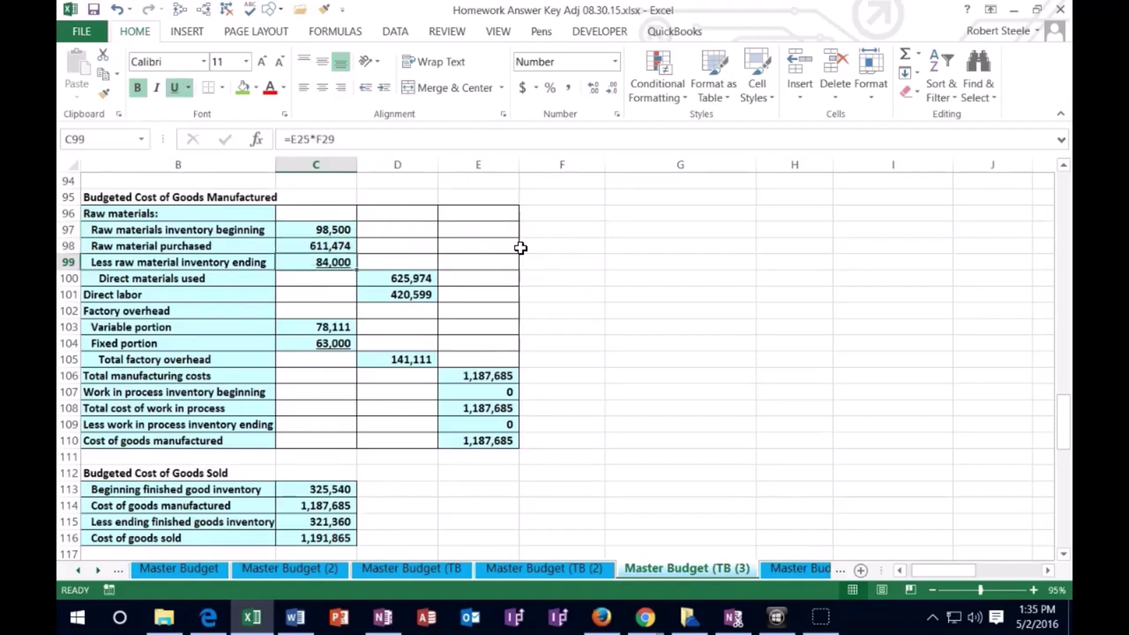
{"action": "left_click", "coordinate": [343, 264]}
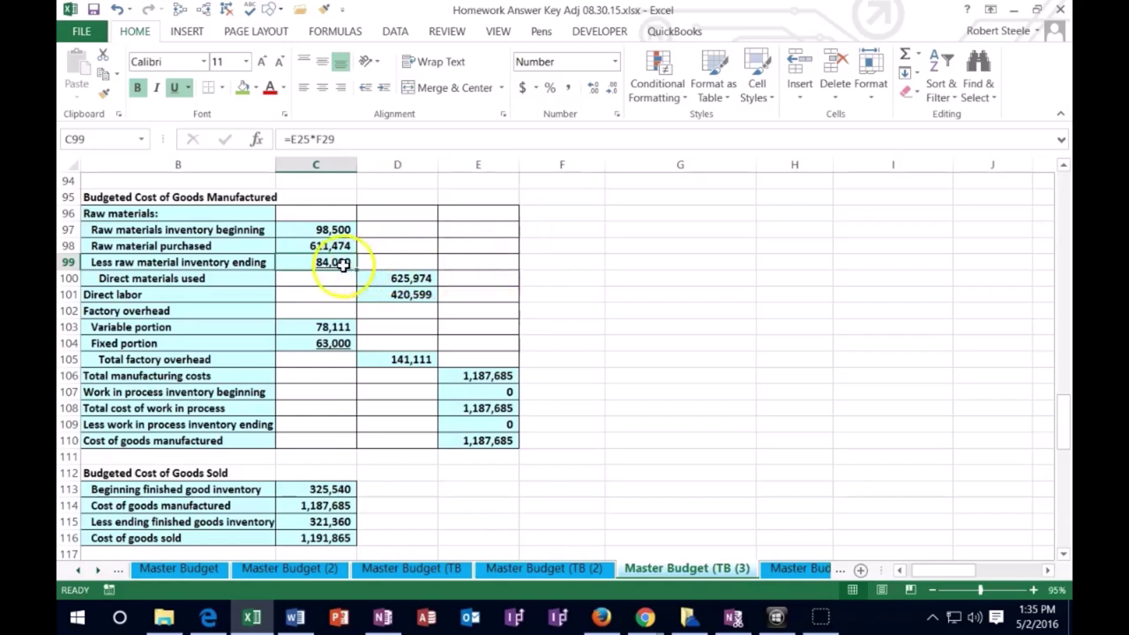
{"action": "double_click", "coordinate": [342, 264]}
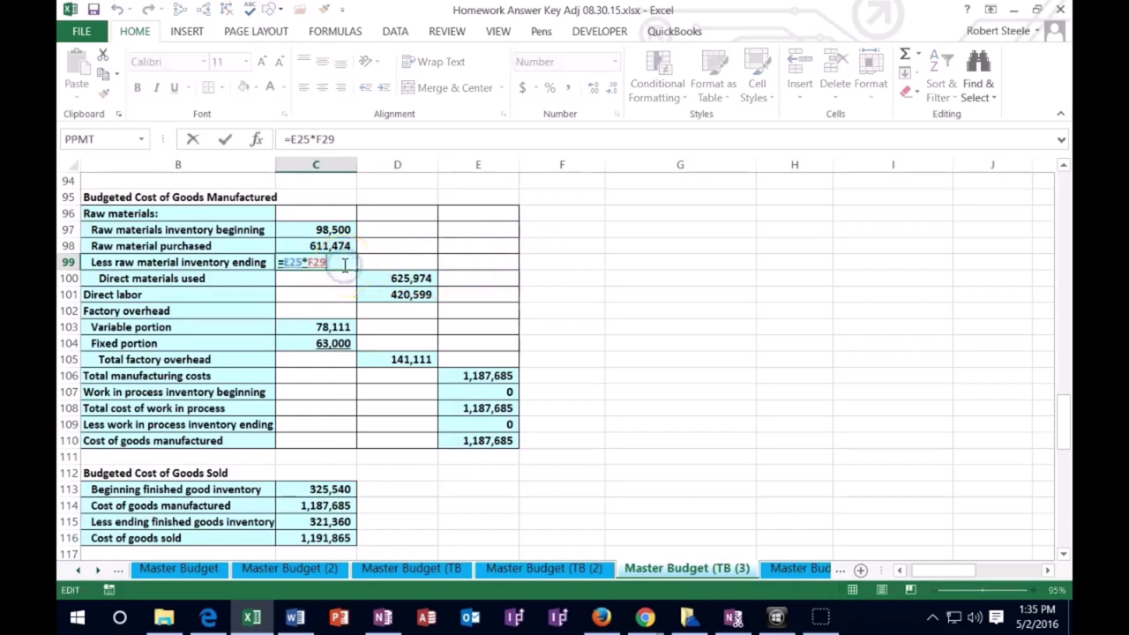
{"action": "key", "text": "Return"}
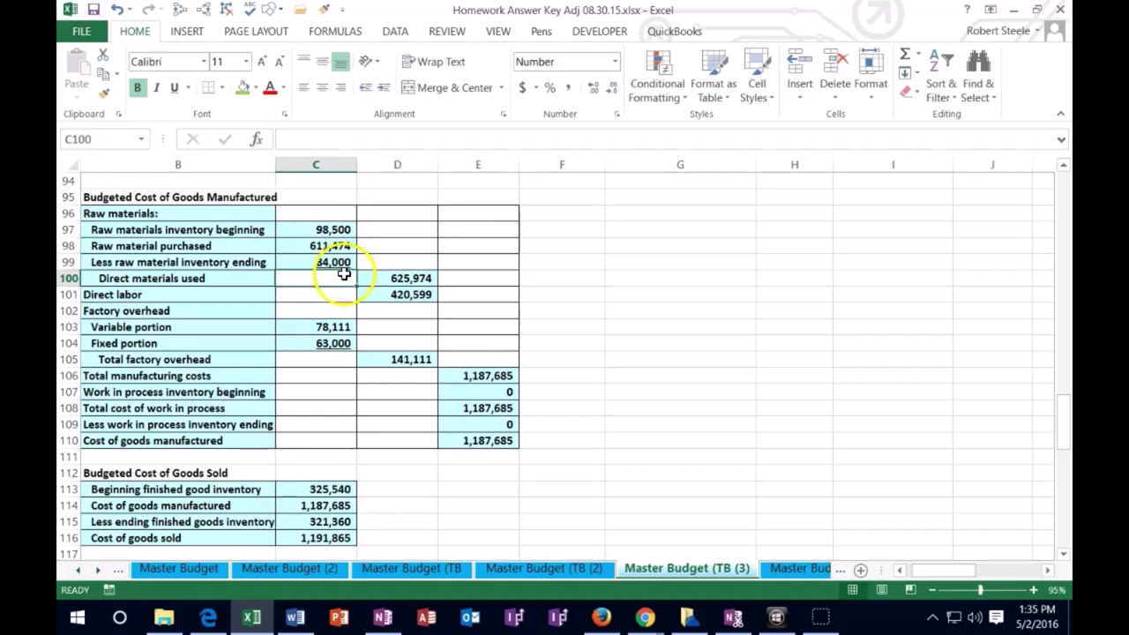
{"action": "left_click", "coordinate": [378, 278]}
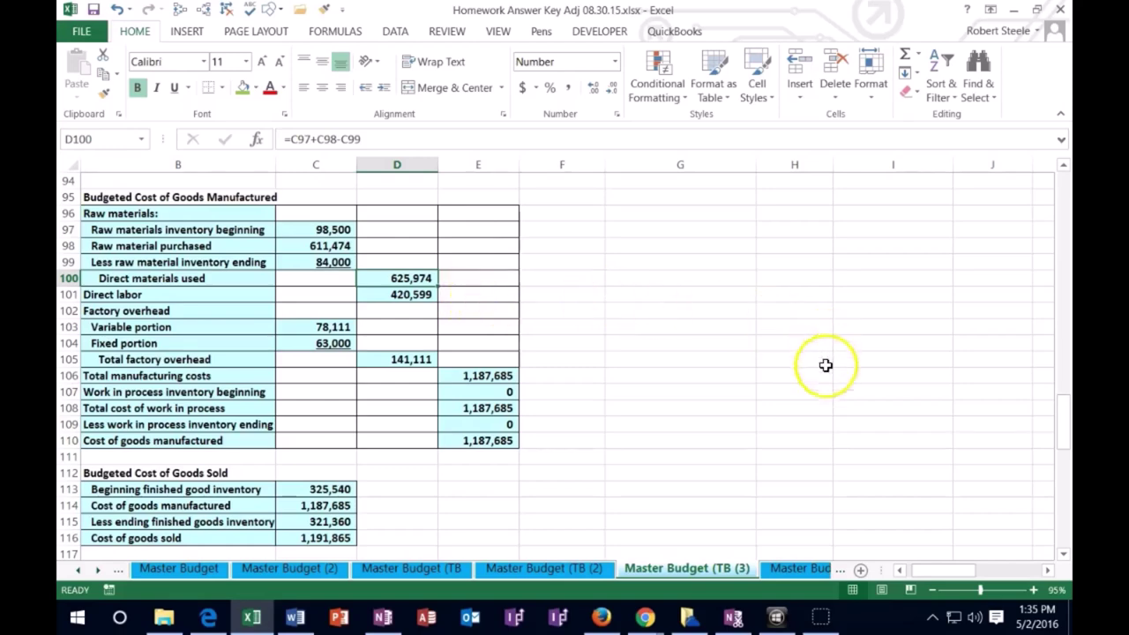
- Start the materials usage entry by copying the Finished goods account name from the trial balance into I10 as values only
{"action": "scroll", "coordinate": [826, 359], "scroll_direction": "up", "scroll_amount": 14}
{"action": "scroll", "coordinate": [839, 363], "scroll_direction": "up", "scroll_amount": 12}
{"action": "left_click_drag", "start_coordinate": [949, 570], "coordinate": [970, 569]}
{"action": "scroll", "coordinate": [955, 522], "scroll_direction": "up", "scroll_amount": 5}
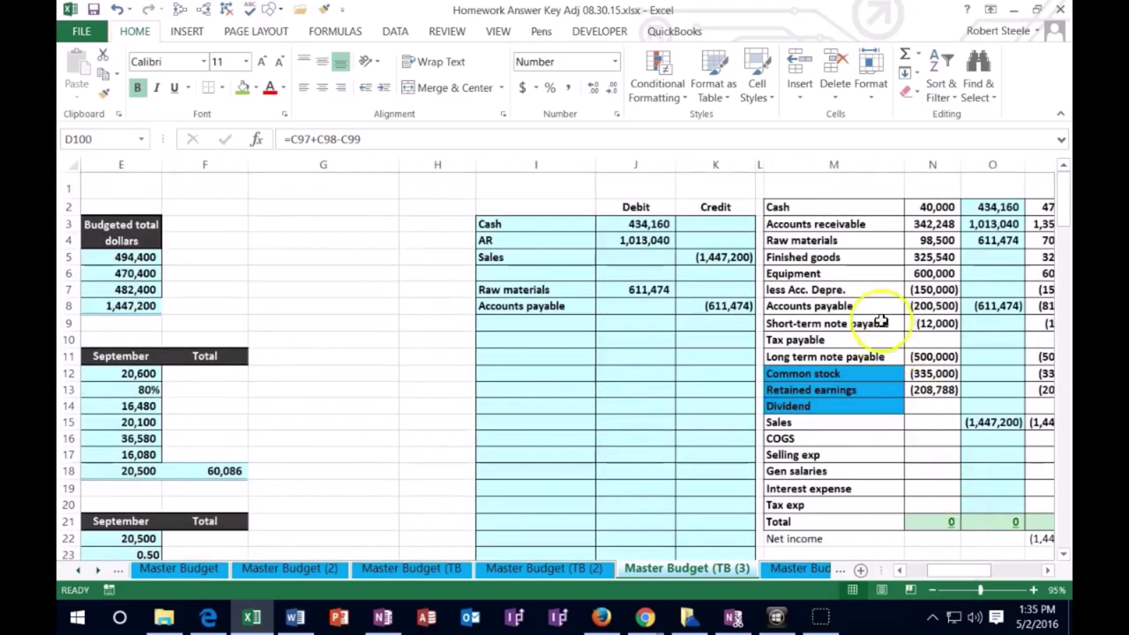
{"action": "left_click", "coordinate": [812, 257]}
{"action": "right_click", "coordinate": [812, 256]}
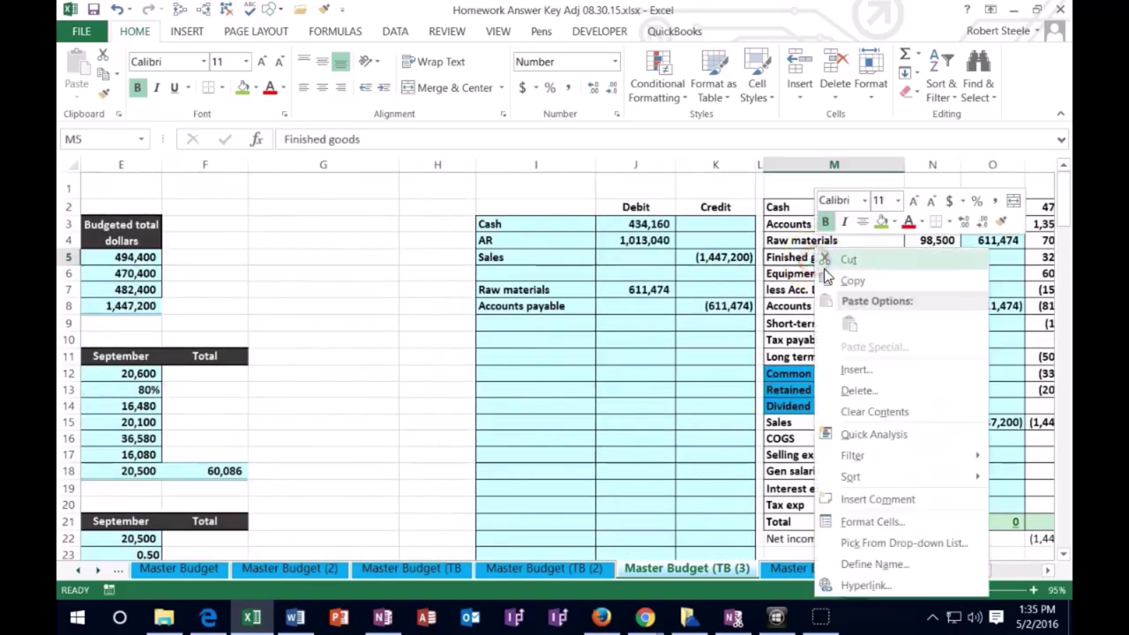
{"action": "left_click", "coordinate": [851, 280]}
{"action": "left_click", "coordinate": [521, 343]}
{"action": "right_click", "coordinate": [520, 343]}
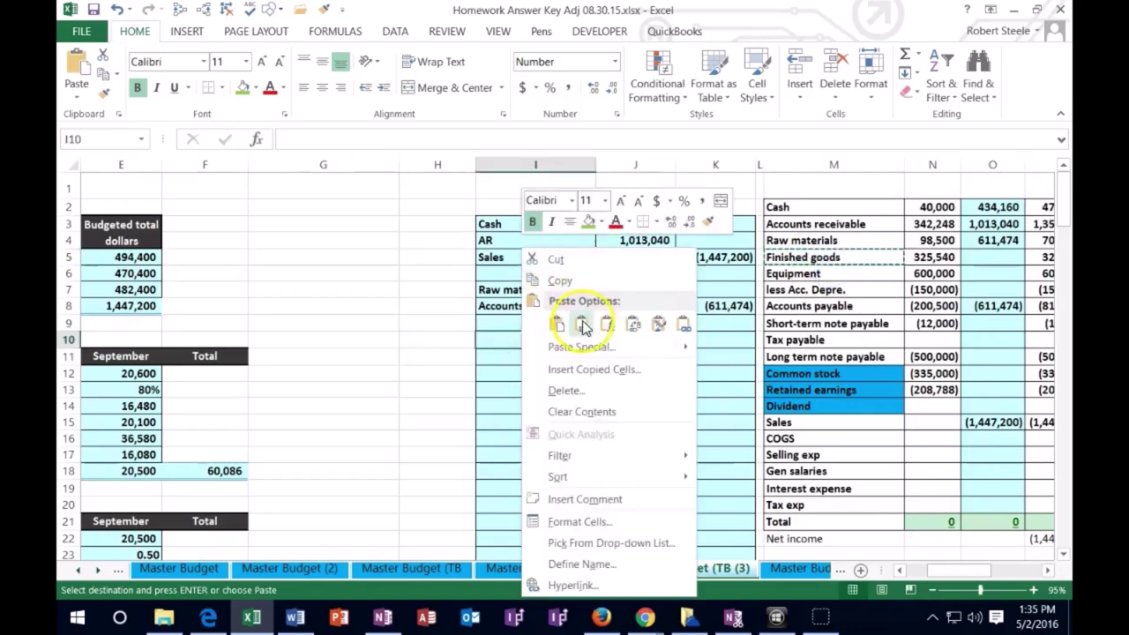
{"action": "left_click", "coordinate": [578, 323]}
- Copy the Raw materials account name from the trial balance into I11 as values only for the credit line
{"action": "right_click", "coordinate": [800, 240]}
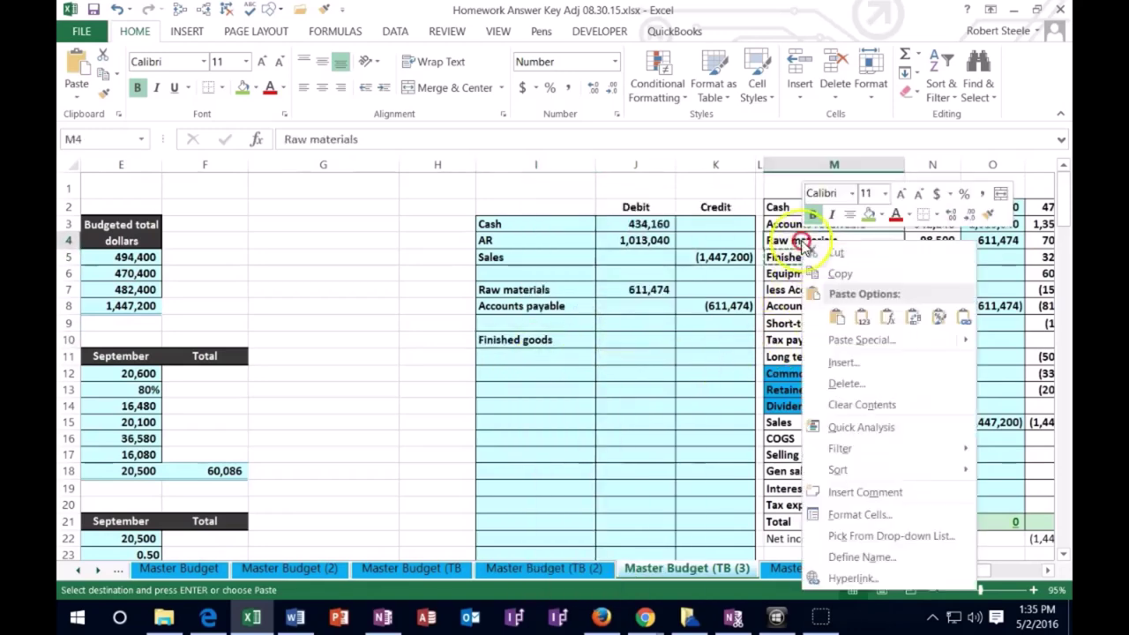
{"action": "left_click", "coordinate": [838, 275]}
{"action": "left_click", "coordinate": [570, 359]}
{"action": "right_click", "coordinate": [570, 359]}
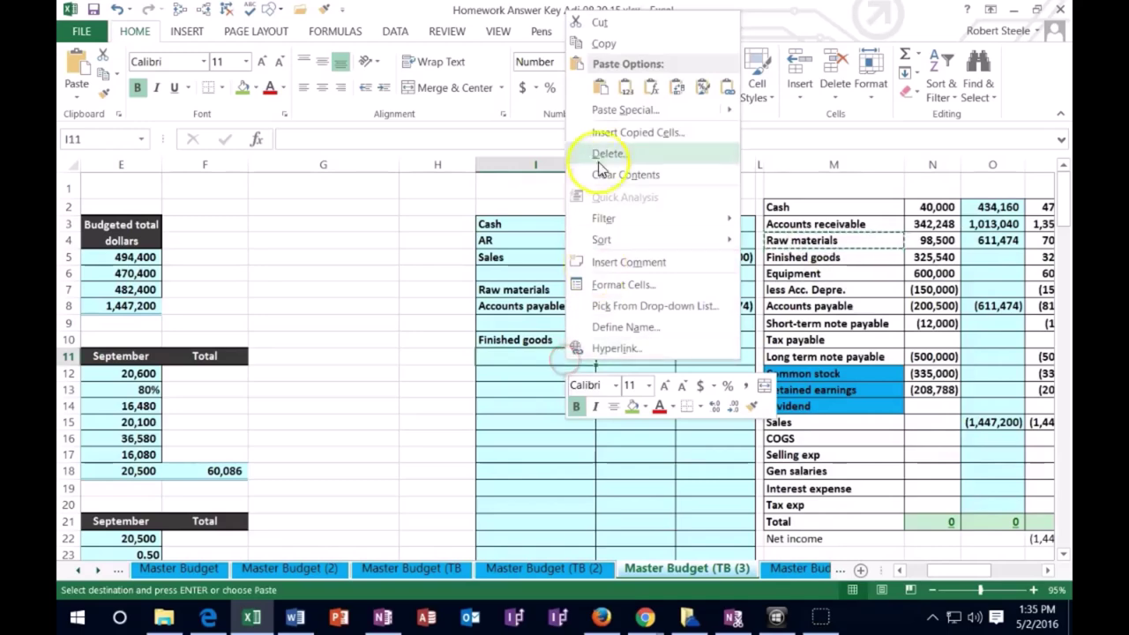
{"action": "left_click", "coordinate": [622, 88]}
- Link the Finished goods debit in J10 to Direct materials used (D100) in the Budgeted Cost of Goods Manufactured schedule
{"action": "left_click", "coordinate": [634, 341]}
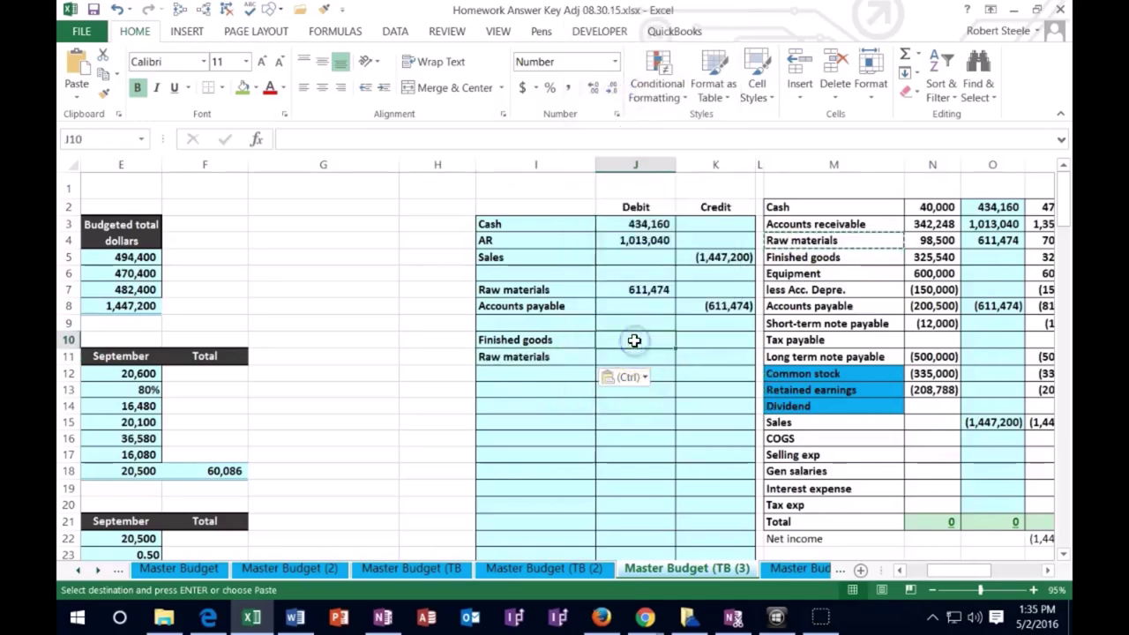
{"action": "type", "text": "="}
{"action": "key", "text": "Left"}
{"action": "key", "text": "Left"}
{"action": "key", "text": "Left"}
{"action": "key", "text": "Left"}
{"action": "key", "text": "Left"}
{"action": "key", "text": "Left"}
{"action": "key", "text": "Left"}
{"action": "key", "text": "Left"}
{"action": "key", "text": "Left"}
{"action": "key", "text": "Down"}
{"action": "key", "text": "Right"}
{"action": "key", "text": "Right"}
{"action": "key", "text": "Right"}
{"action": "key", "text": "Right"}
{"action": "key", "text": "Right"}
{"action": "key", "text": "Right"}
{"action": "key", "text": "Down"}
{"action": "key", "text": "Down"}
{"action": "key", "text": "Down"}
{"action": "key", "text": "Down"}
{"action": "key", "text": "Down"}
{"action": "key", "text": "Down"}
{"action": "key", "text": "Down"}
{"action": "key", "text": "Down"}
{"action": "key", "text": "Down"}
{"action": "key", "text": "Down"}
{"action": "key", "text": "Down"}
{"action": "key", "text": "Down"}
{"action": "key", "text": "Down"}
{"action": "key", "text": "Down"}
{"action": "key", "text": "Down"}
{"action": "key", "text": "Down"}
{"action": "key", "text": "Down"}
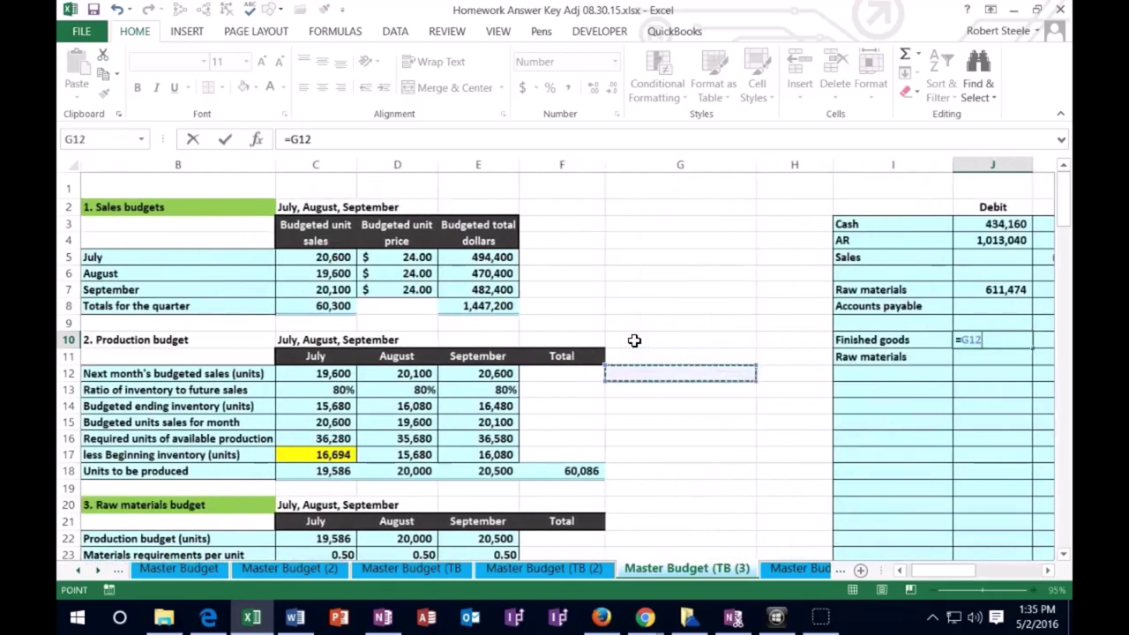
{"action": "key", "text": "Down"}
{"action": "key", "text": "Down"}
{"action": "key", "text": "Down"}
{"action": "key", "text": "Down"}
{"action": "key", "text": "Down"}
{"action": "key", "text": "Down"}
{"action": "key", "text": "Down"}
{"action": "key", "text": "Down"}
{"action": "key", "text": "Down"}
{"action": "key", "text": "Down"}
{"action": "key", "text": "Down"}
{"action": "key", "text": "Down"}
{"action": "key", "text": "Down"}
{"action": "key", "text": "Down"}
{"action": "key", "text": "Down"}
{"action": "key", "text": "Down"}
{"action": "key", "text": "Down"}
{"action": "key", "text": "Down"}
{"action": "key", "text": "Down"}
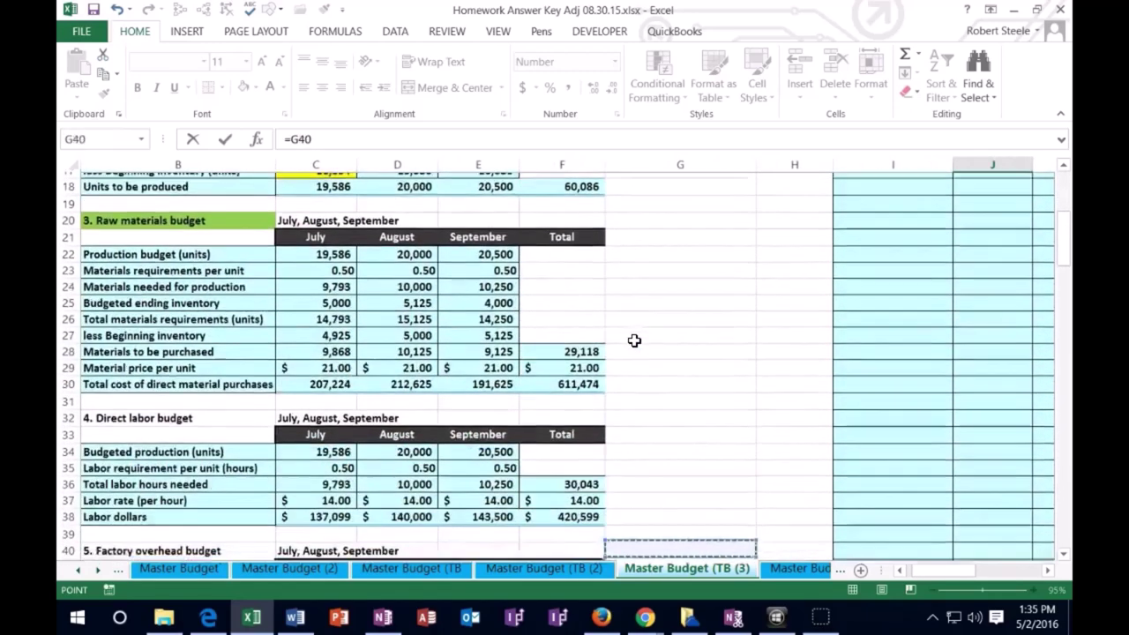
{"action": "key", "text": "Down"}
{"action": "key", "text": "Down"}
{"action": "key", "text": "Down"}
{"action": "key", "text": "Down"}
{"action": "key", "text": "Down"}
{"action": "key", "text": "Down"}
{"action": "key", "text": "Down"}
{"action": "key", "text": "Down"}
{"action": "key", "text": "Down"}
{"action": "key", "text": "Down"}
{"action": "key", "text": "Down"}
{"action": "key", "text": "Down"}
{"action": "key", "text": "Down"}
{"action": "key", "text": "Down"}
{"action": "key", "text": "Down"}
{"action": "key", "text": "Down"}
{"action": "key", "text": "Down"}
{"action": "key", "text": "Down"}
{"action": "key", "text": "Down"}
{"action": "key", "text": "Down"}
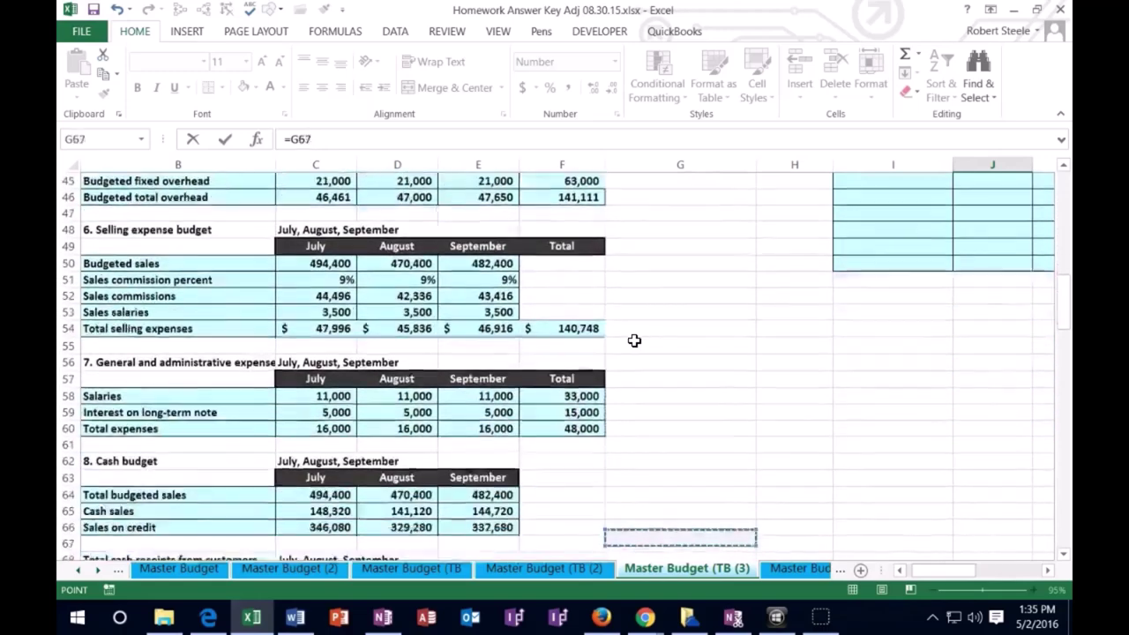
{"action": "key", "text": "Down"}
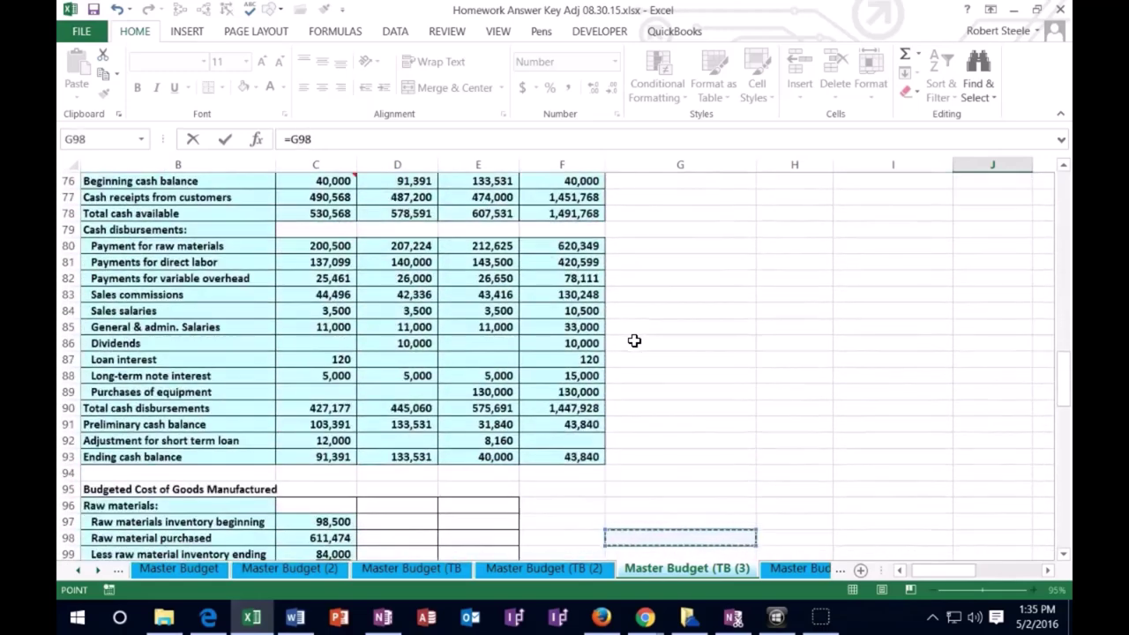
{"action": "scroll", "coordinate": [635, 340], "scroll_direction": "down", "scroll_amount": 4}
{"action": "left_click", "coordinate": [424, 376]}
{"action": "key", "text": "Return"}
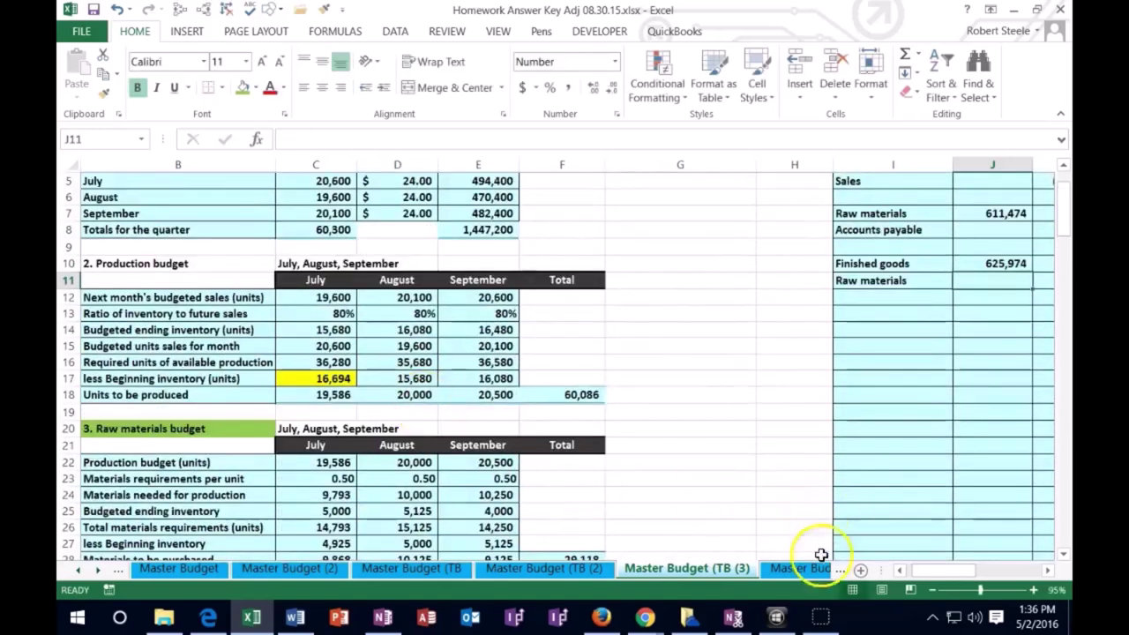
- Enter the Raw materials credit in K11 as the negative of the Finished goods debit in J10
{"action": "left_click_drag", "start_coordinate": [938, 572], "coordinate": [951, 569]}
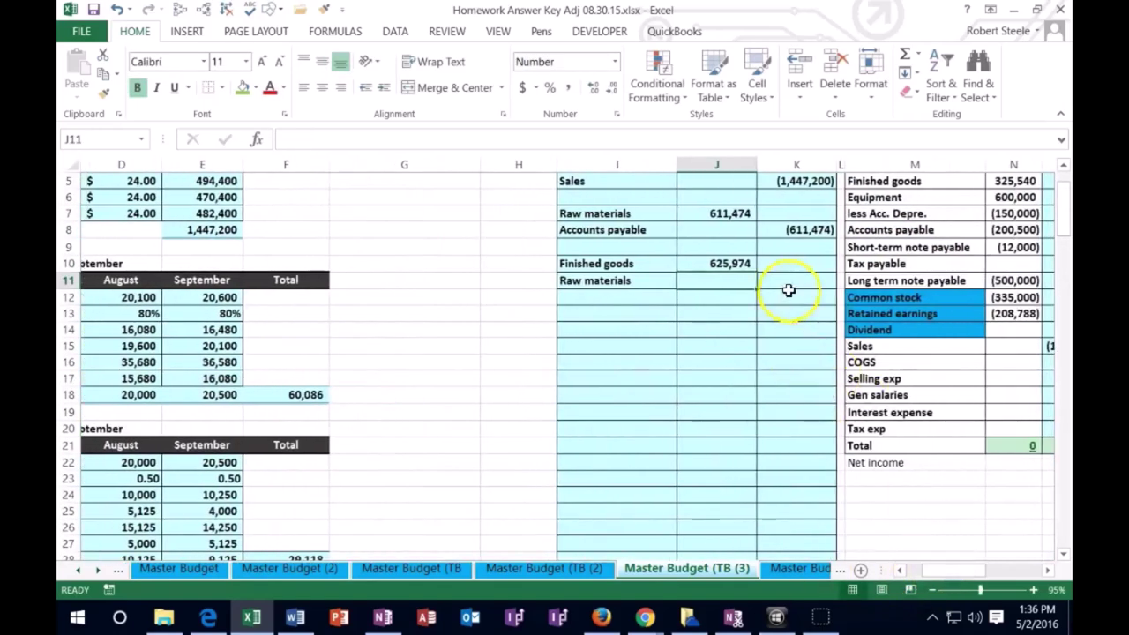
{"action": "left_click", "coordinate": [789, 282]}
{"action": "type", "text": "=-"}
{"action": "key", "text": "Left"}
{"action": "key", "text": "Up"}
{"action": "key", "text": "Return"}
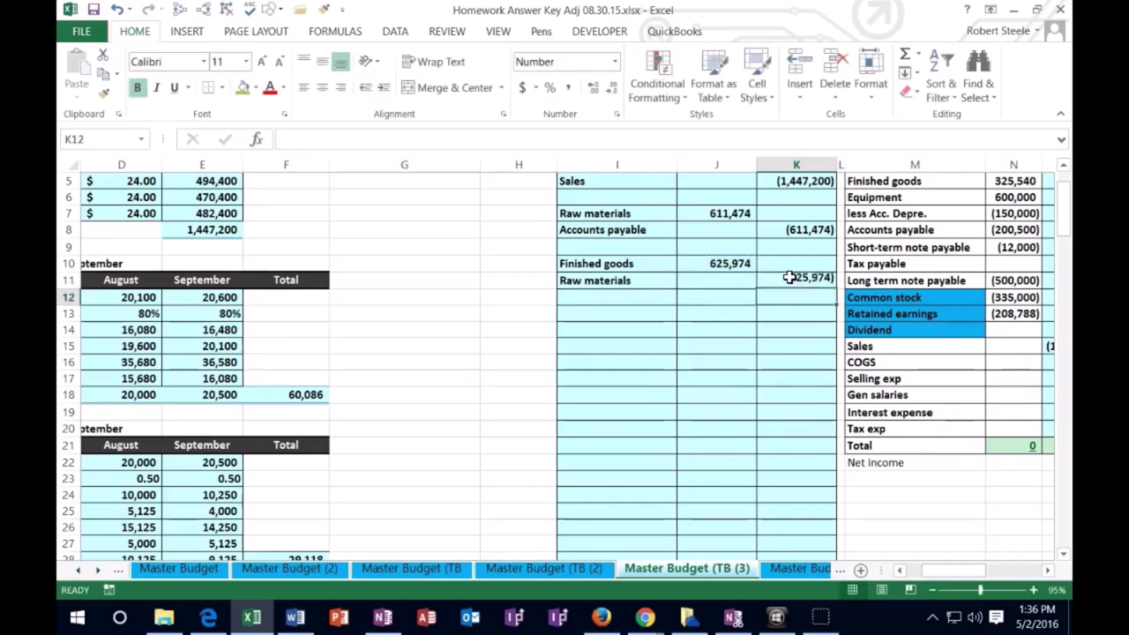
- Post the Finished goods debit to the trial balance adjustments by linking O5 to J10
{"action": "key", "text": "Right"}
{"action": "key", "text": "Right"}
{"action": "key", "text": "Right"}
{"action": "key", "text": "Right"}
{"action": "key", "text": "Right"}
{"action": "key", "text": "Right"}
{"action": "key", "text": "Right"}
{"action": "key", "text": "Right"}
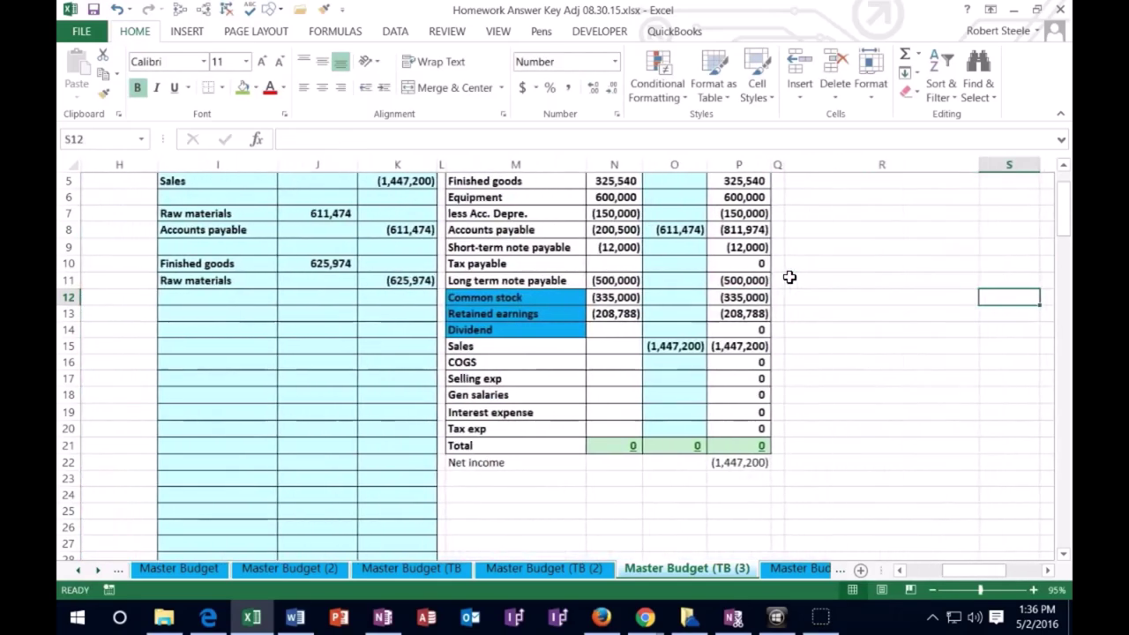
{"action": "scroll", "coordinate": [788, 277], "scroll_direction": "up", "scroll_amount": 1}
{"action": "left_click", "coordinate": [686, 232]}
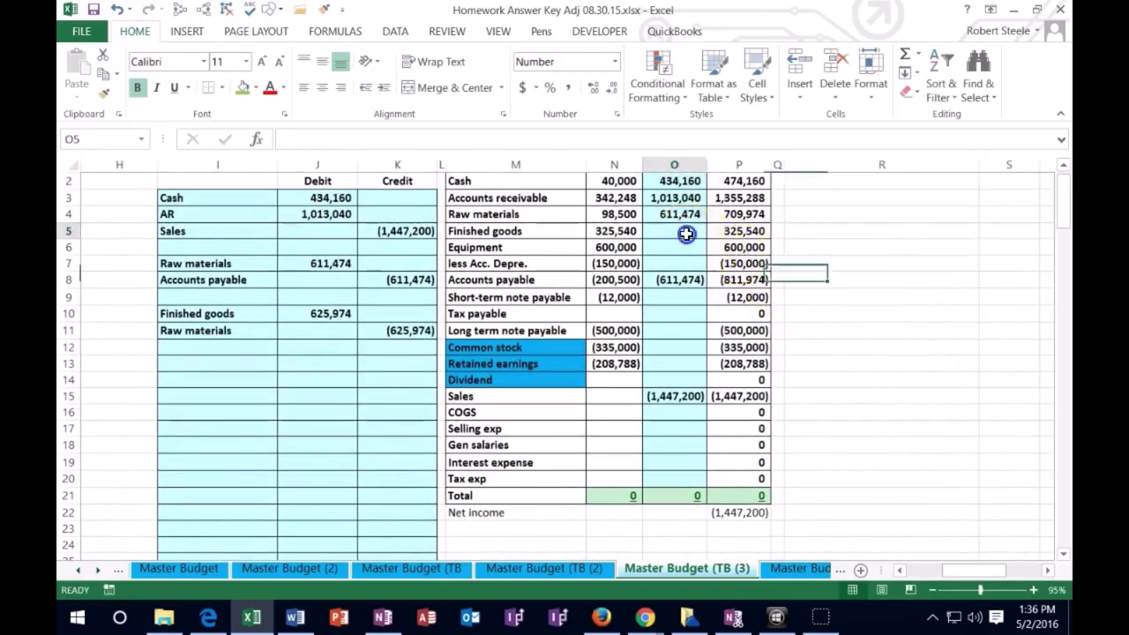
{"action": "type", "text": "="}
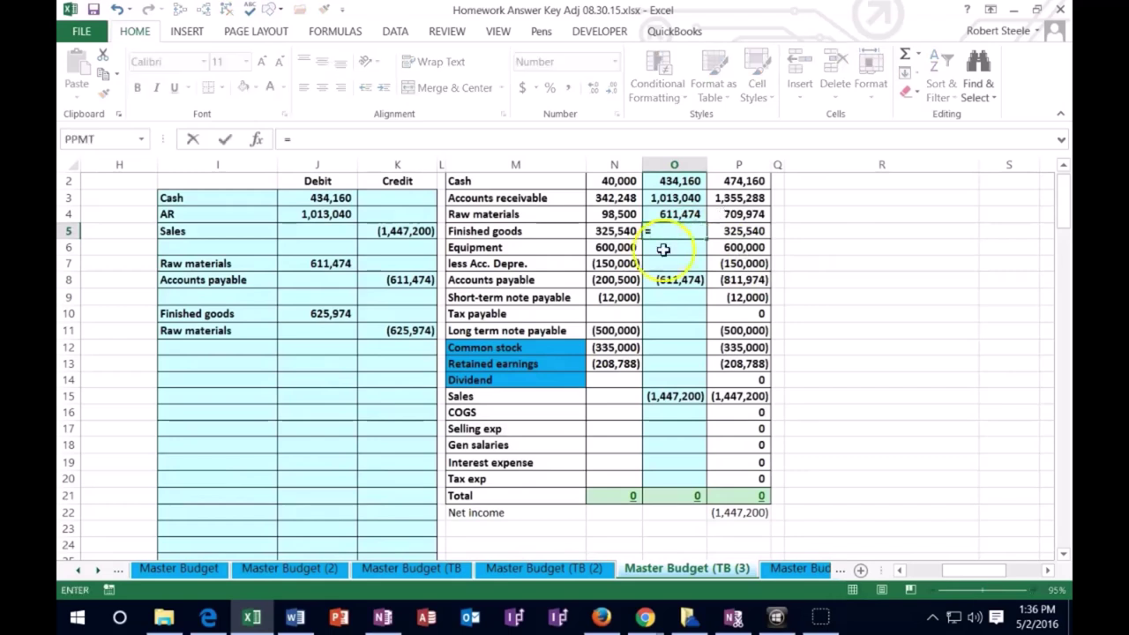
{"action": "left_click", "coordinate": [353, 309]}
{"action": "key", "text": "Return"}
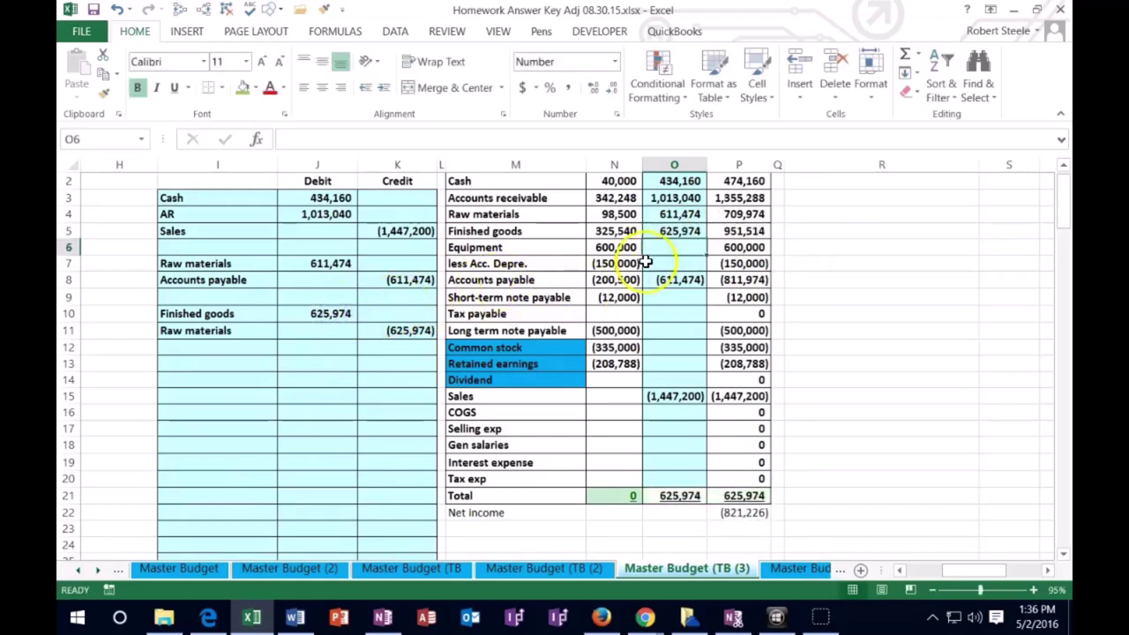
- Add the K11 credit to the existing Raw materials adjustment formula in O4 of the trial balance
{"action": "left_click", "coordinate": [663, 215]}
{"action": "double_click", "coordinate": [663, 214]}
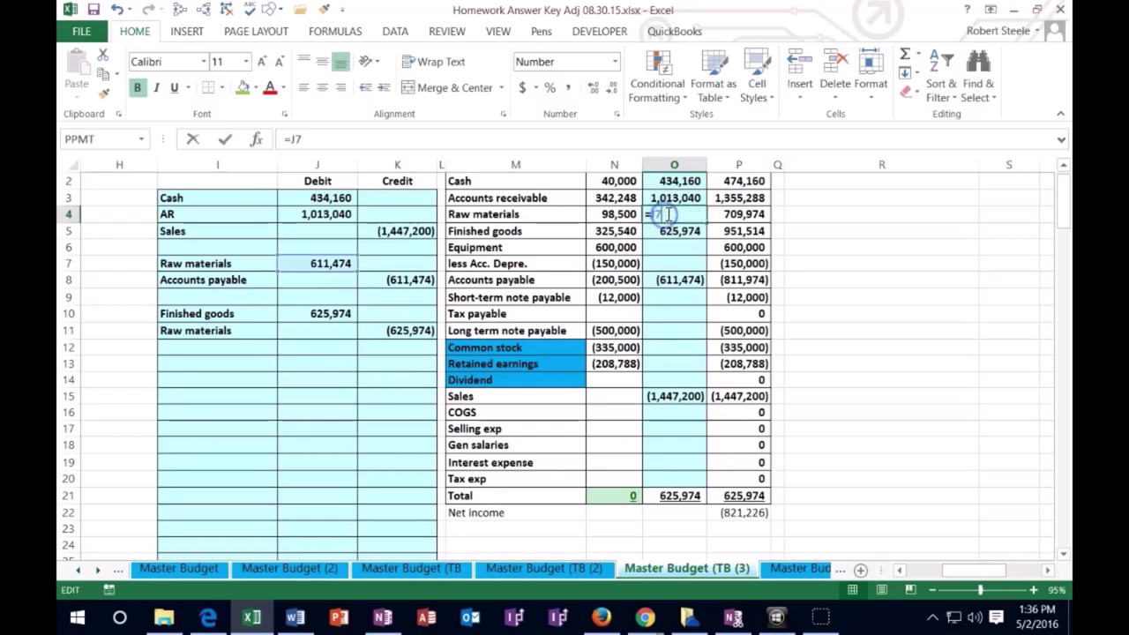
{"action": "type", "text": "+"}
{"action": "left_click", "coordinate": [428, 329]}
{"action": "key", "text": "Return"}
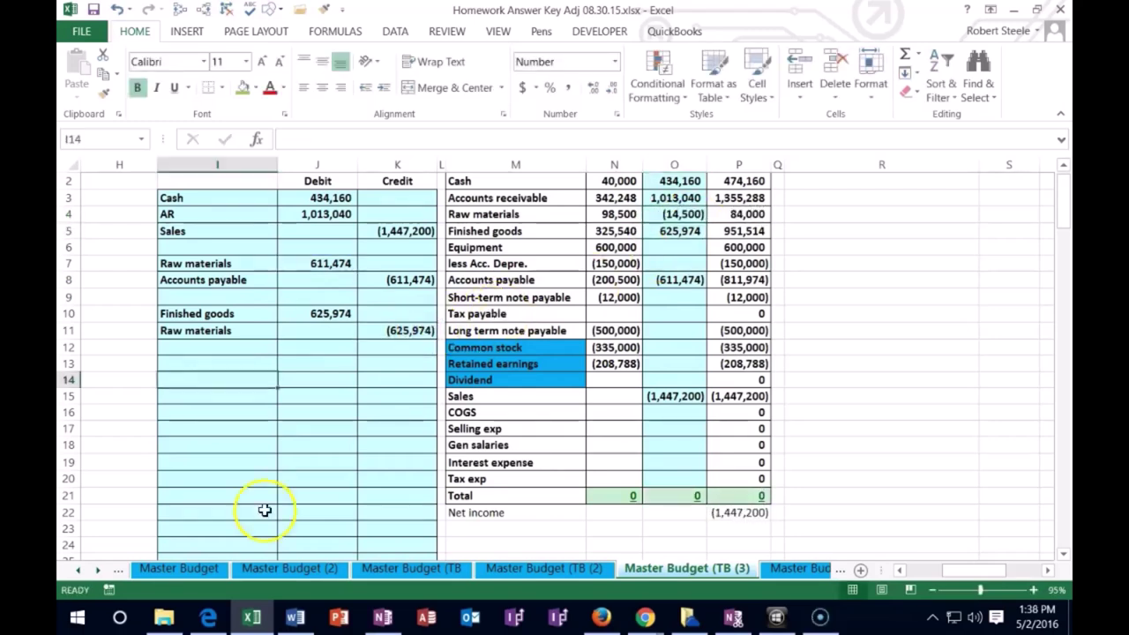
- Find the Direct labor budget and examine its total labor dollars for the next journal entry
{"action": "left_click", "coordinate": [221, 365]}
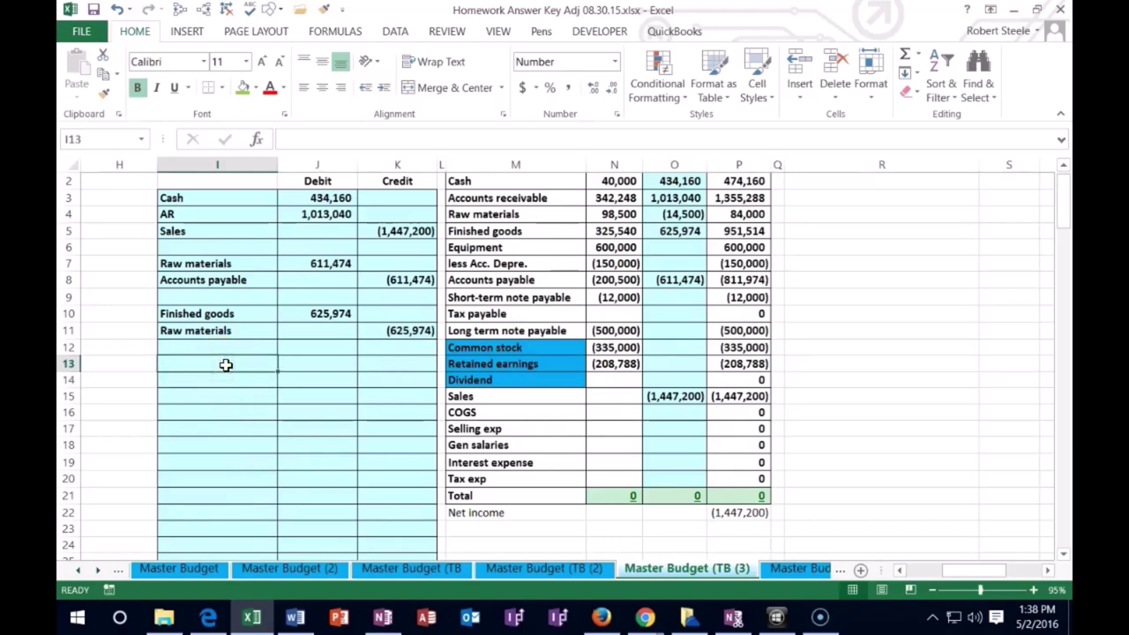
{"action": "key", "text": "Left"}
{"action": "key", "text": "Left"}
{"action": "key", "text": "Left"}
{"action": "key", "text": "Left"}
{"action": "key", "text": "Left"}
{"action": "key", "text": "Left"}
{"action": "key", "text": "Left"}
{"action": "key", "text": "Left"}
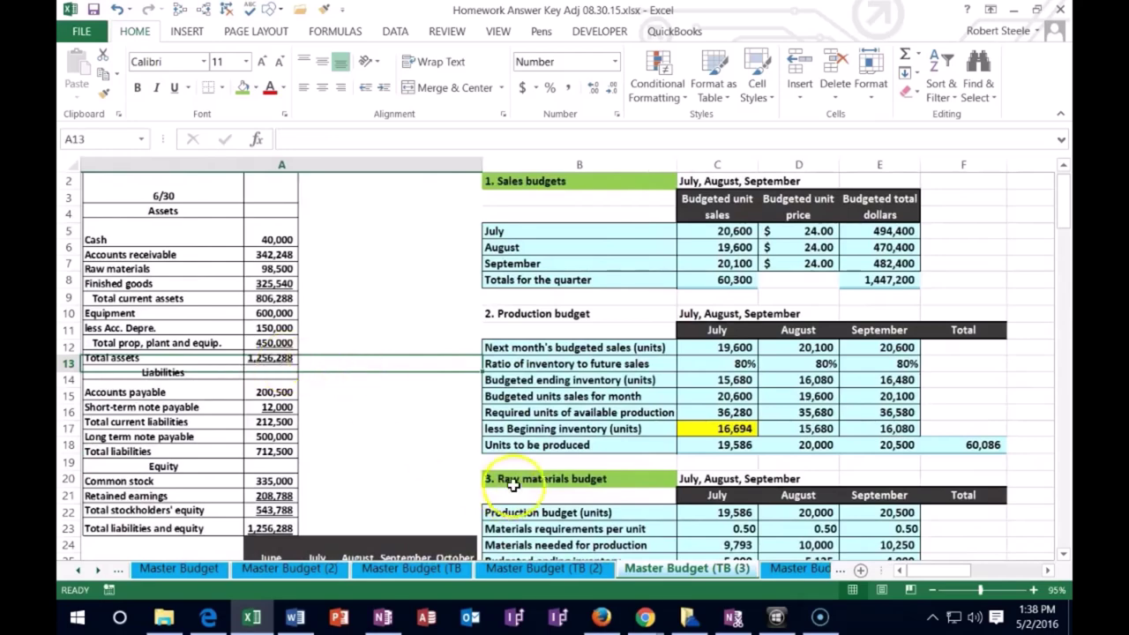
{"action": "scroll", "coordinate": [573, 464], "scroll_direction": "down", "scroll_amount": 5}
{"action": "left_click", "coordinate": [574, 429]}
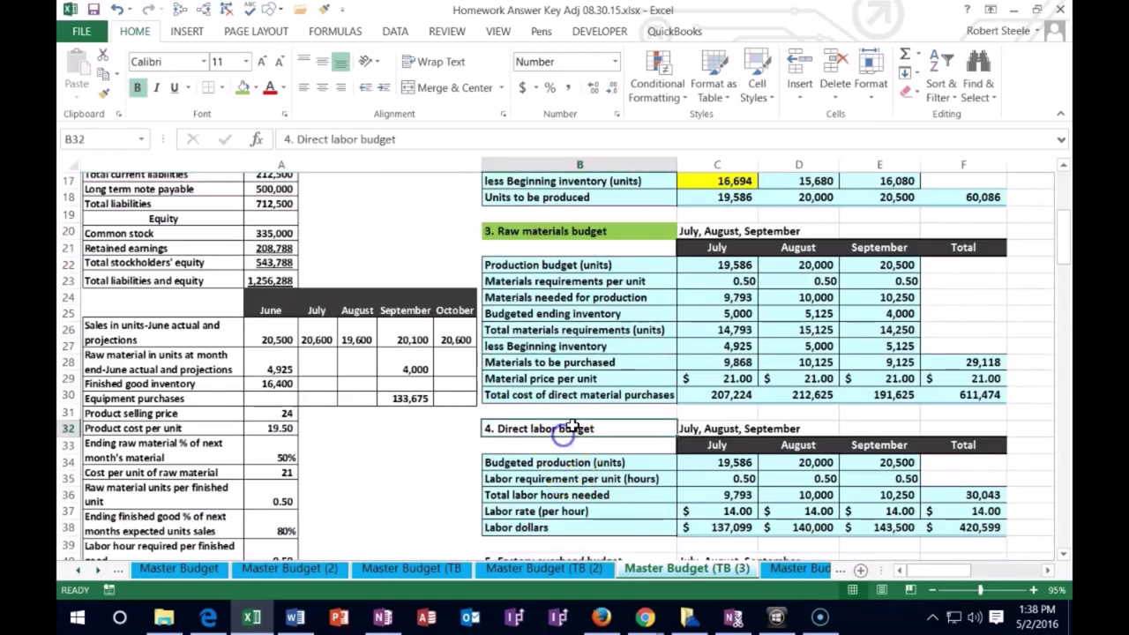
{"action": "key", "text": "Down"}
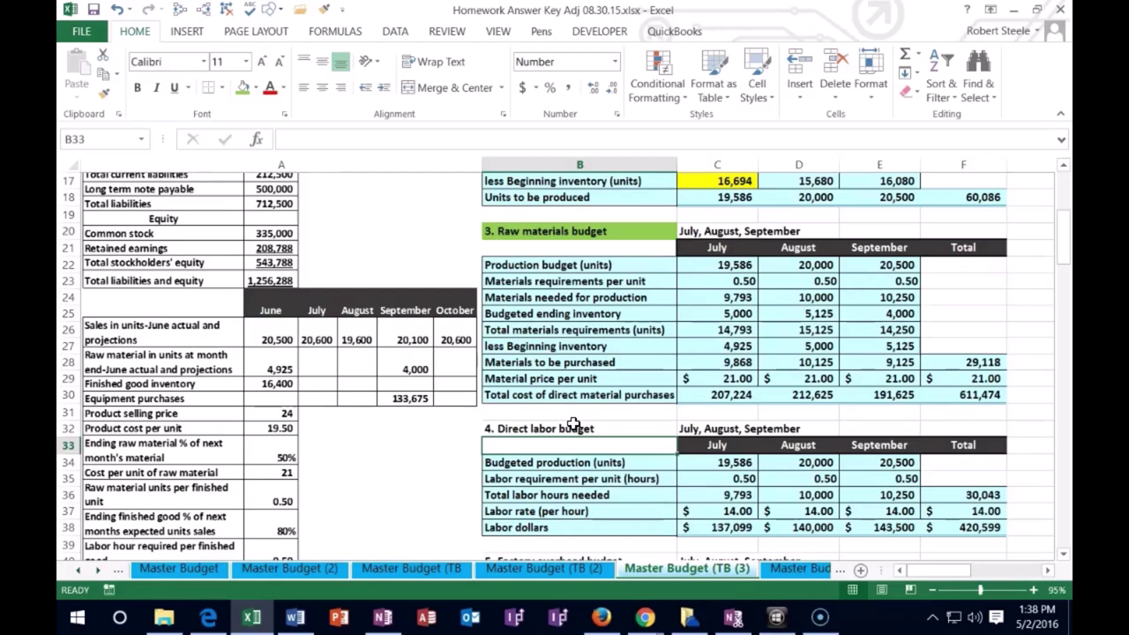
{"action": "key", "text": "Right"}
{"action": "key", "text": "Right"}
{"action": "key", "text": "Right"}
{"action": "key", "text": "Right"}
{"action": "key", "text": "Right"}
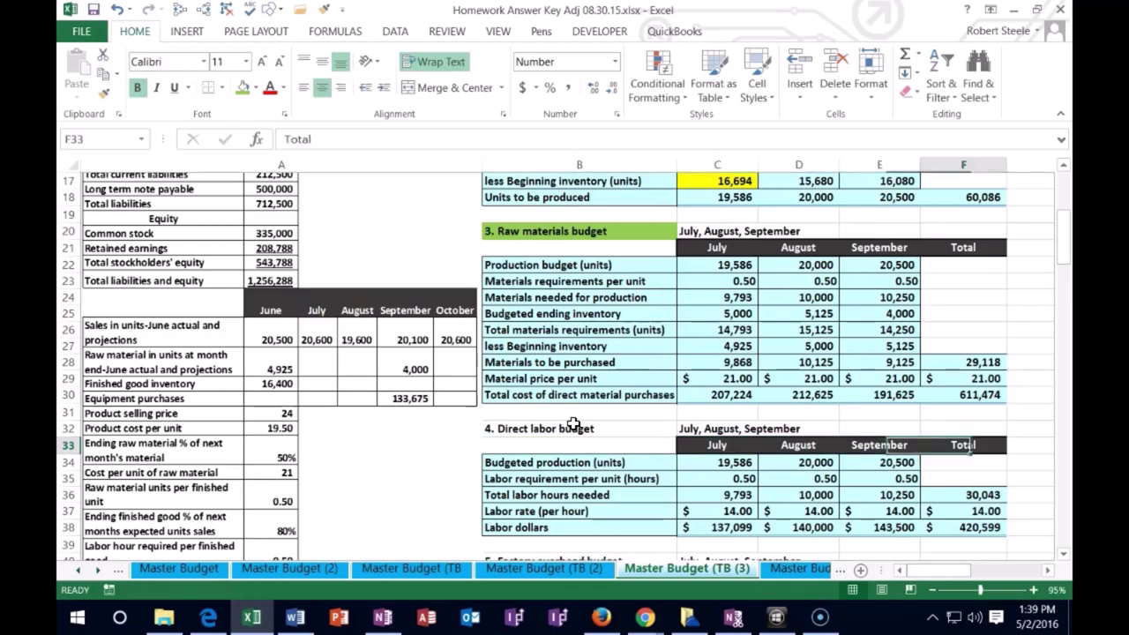
{"action": "key", "text": "Down"}
{"action": "key", "text": "Down"}
{"action": "key", "text": "Down"}
{"action": "key", "text": "Down"}
{"action": "key", "text": "Down"}
{"action": "key", "text": "Left"}
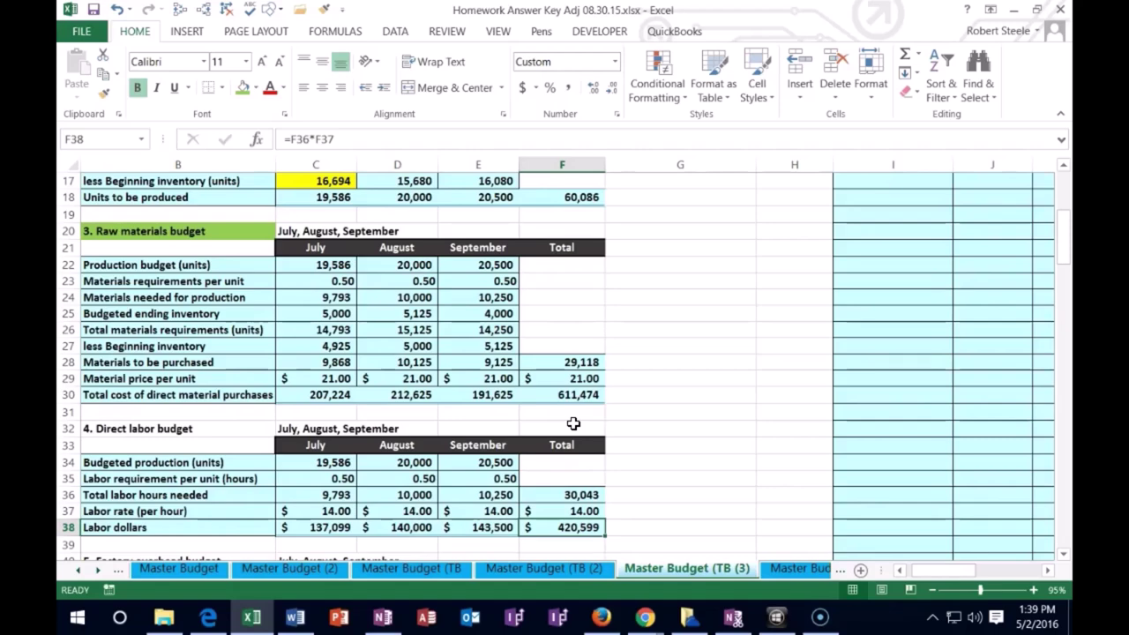
- Copy the Finished goods account name from the trial balance into I13 to start the direct labor journal entry
{"action": "key", "text": "Right"}
{"action": "key", "text": "Right"}
{"action": "key", "text": "Right"}
{"action": "key", "text": "Right"}
{"action": "key", "text": "Right"}
{"action": "key", "text": "Right"}
{"action": "key", "text": "Right"}
{"action": "key", "text": "Right"}
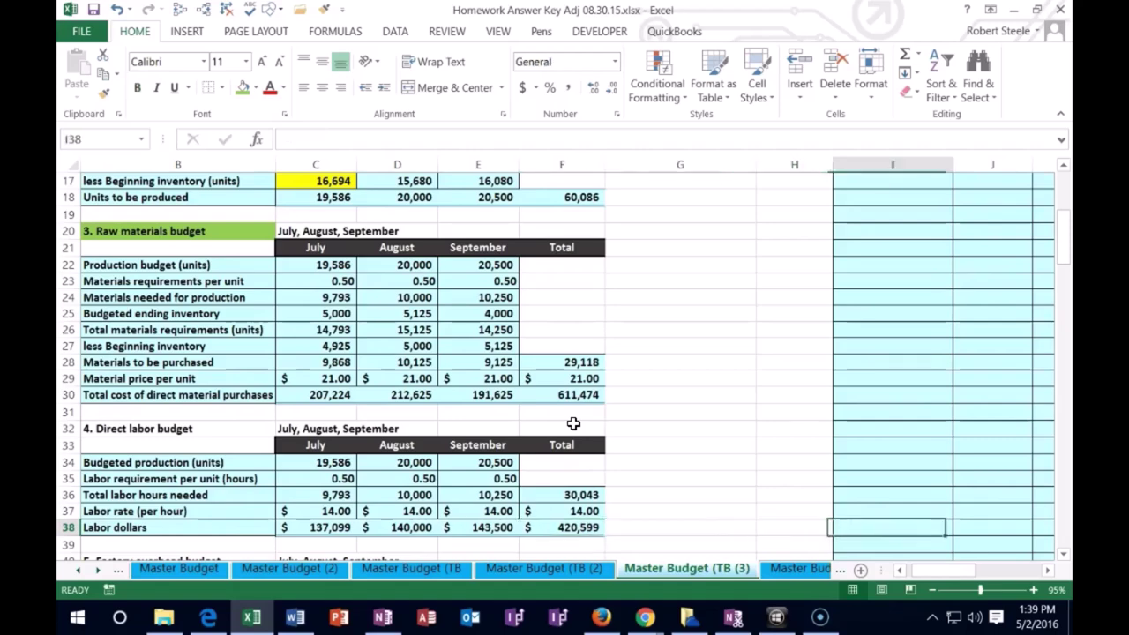
{"action": "scroll", "coordinate": [574, 424], "scroll_direction": "up", "scroll_amount": 5}
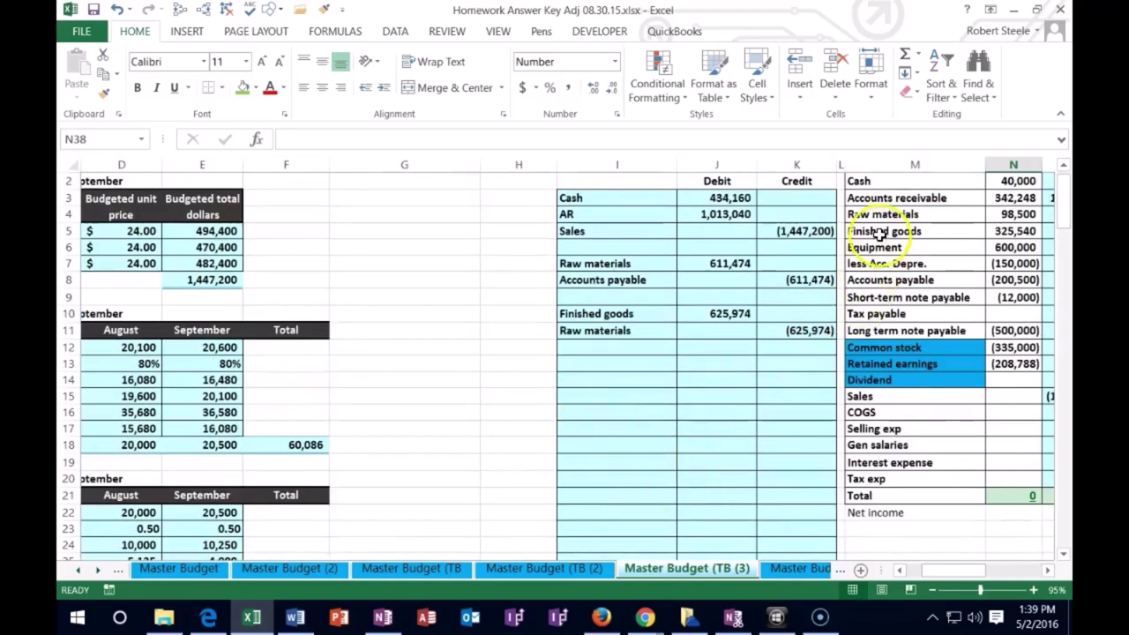
{"action": "left_click", "coordinate": [880, 233]}
{"action": "right_click", "coordinate": [881, 233]}
{"action": "left_click", "coordinate": [913, 262]}
{"action": "left_click", "coordinate": [624, 359]}
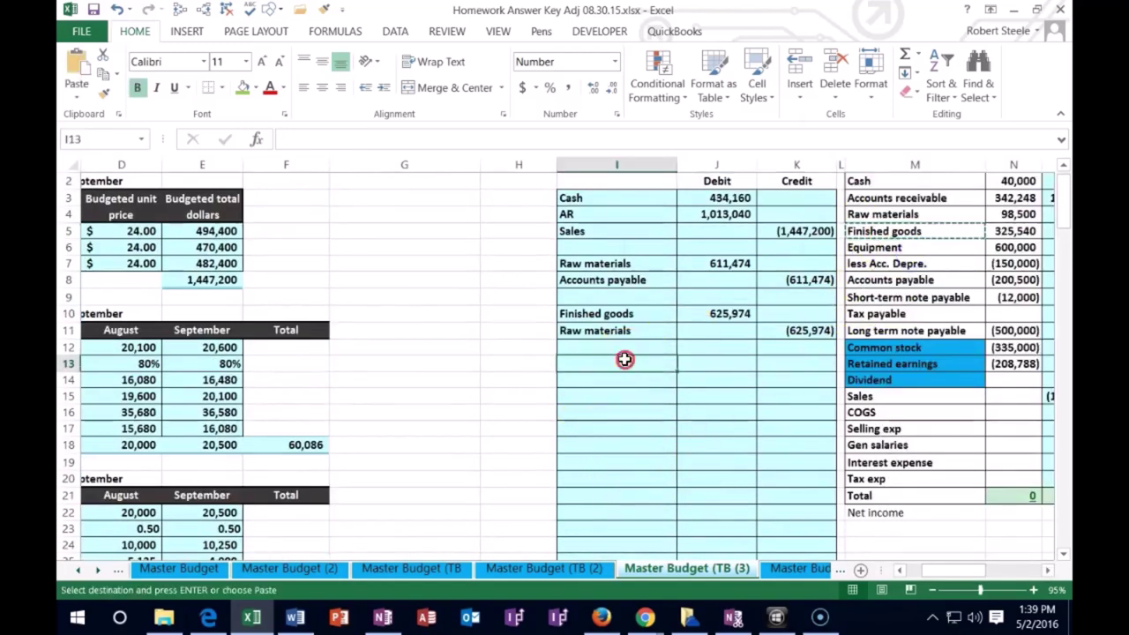
{"action": "right_click", "coordinate": [624, 359]}
{"action": "left_click", "coordinate": [681, 86]}
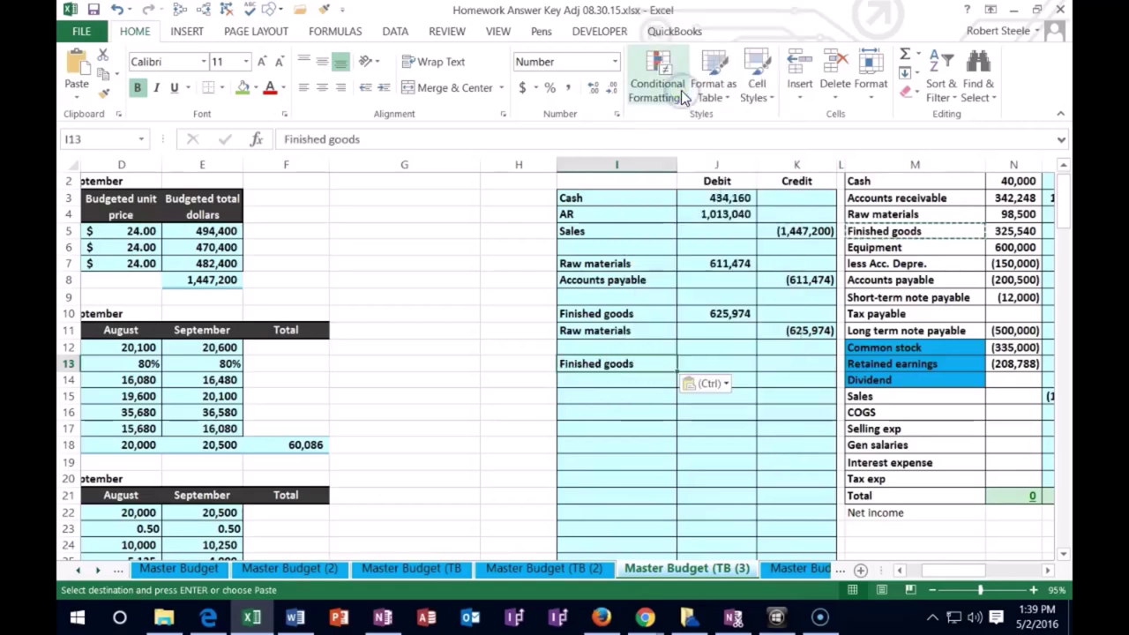
- Copy the Cash account name from the trial balance into I14 as the credit line of the labor entry
{"action": "left_click", "coordinate": [633, 445]}
{"action": "left_click", "coordinate": [615, 387]}
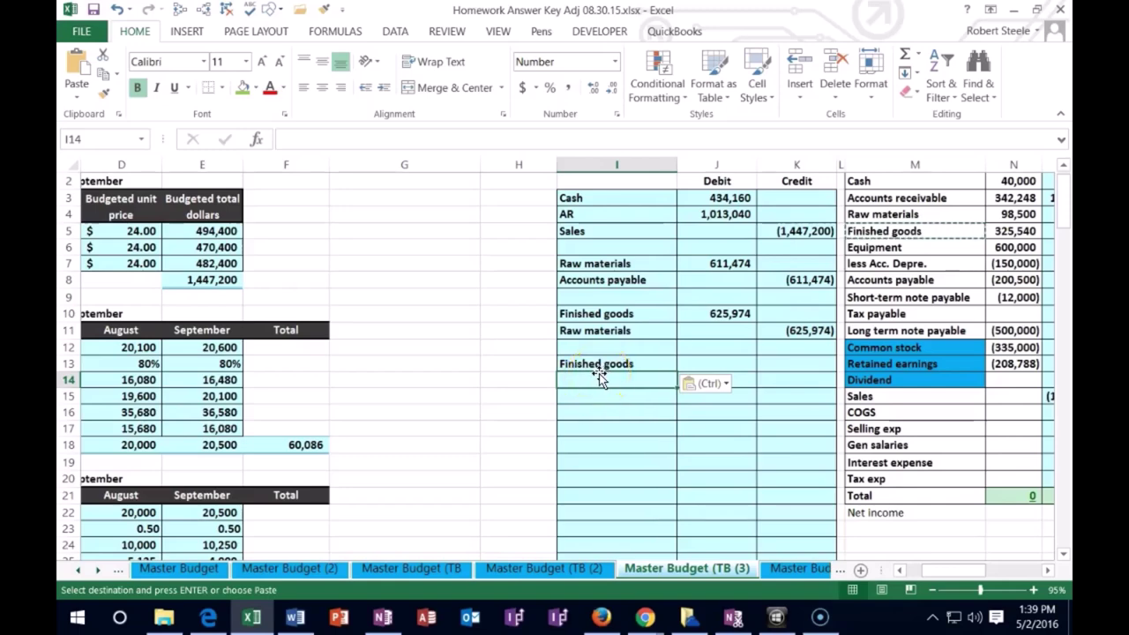
{"action": "scroll", "coordinate": [847, 353], "scroll_direction": "up", "scroll_amount": 1}
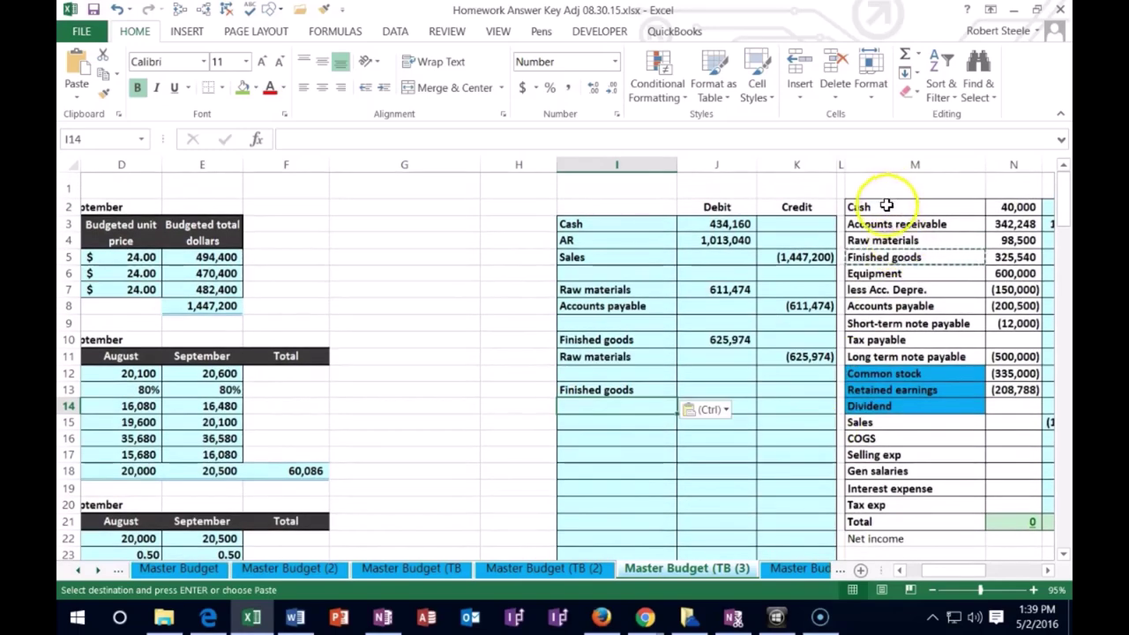
{"action": "right_click", "coordinate": [887, 206]}
{"action": "left_click", "coordinate": [924, 240]}
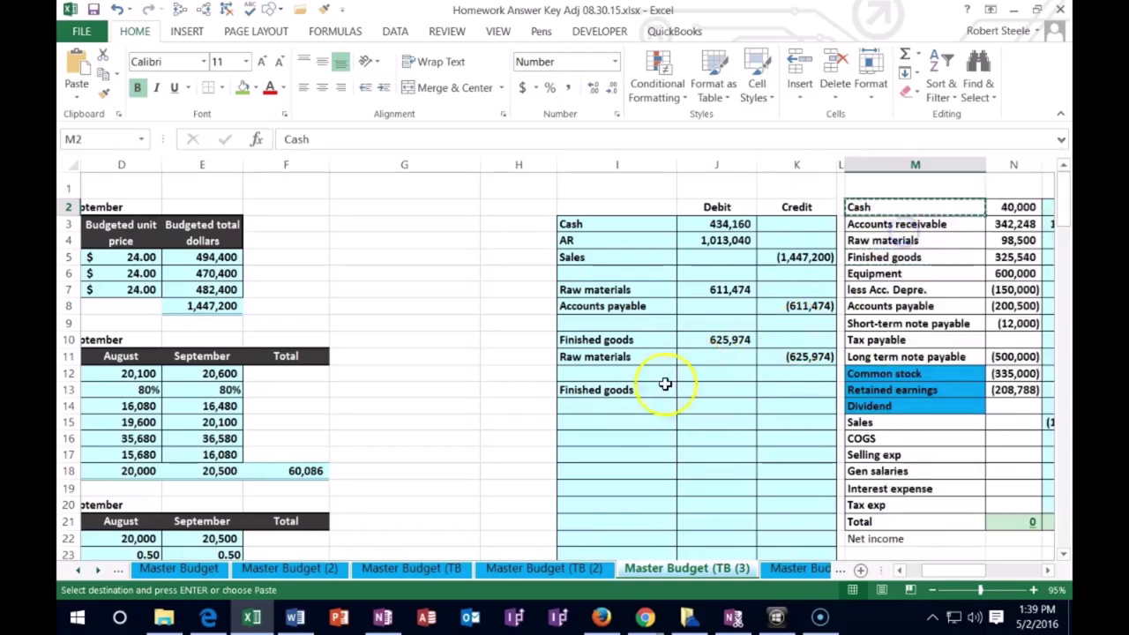
{"action": "left_click", "coordinate": [640, 403]}
{"action": "right_click", "coordinate": [641, 405]}
{"action": "left_click", "coordinate": [701, 131]}
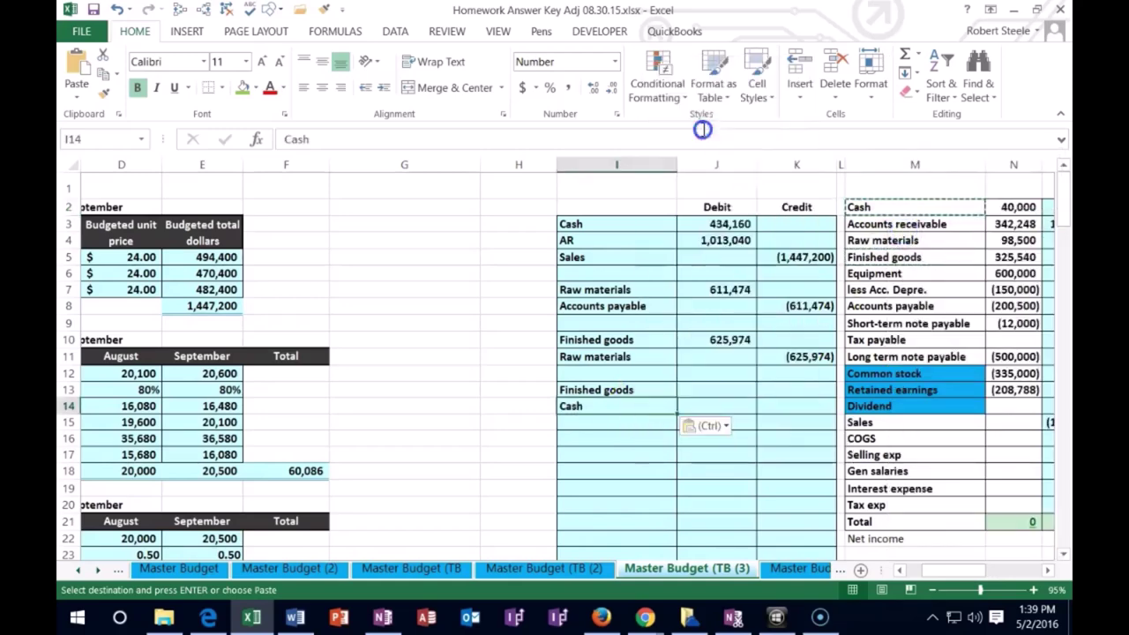
- Enter the Finished goods debit in J13 by linking it to the total labor dollars in F38 of the Direct labor budget
{"action": "left_click", "coordinate": [738, 383]}
{"action": "type", "text": "="}
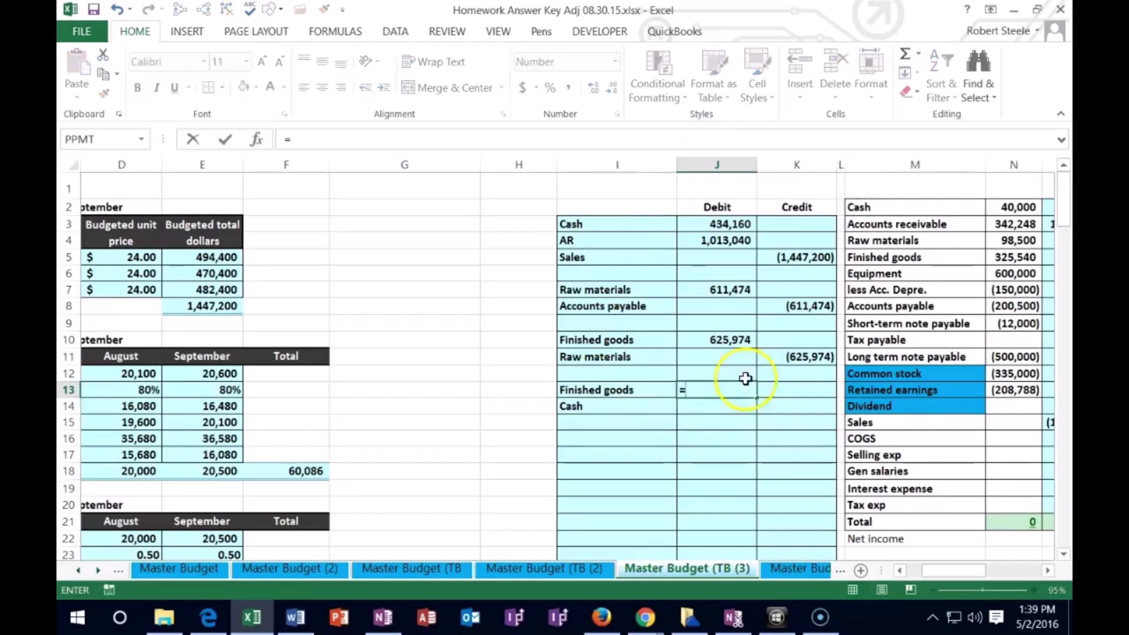
{"action": "left_click_drag", "start_coordinate": [962, 580], "coordinate": [918, 572]}
{"action": "scroll", "coordinate": [676, 474], "scroll_direction": "down", "scroll_amount": 5}
{"action": "scroll", "coordinate": [675, 476], "scroll_direction": "down", "scroll_amount": 2}
{"action": "left_click", "coordinate": [574, 443]}
{"action": "key", "text": "Tab"}
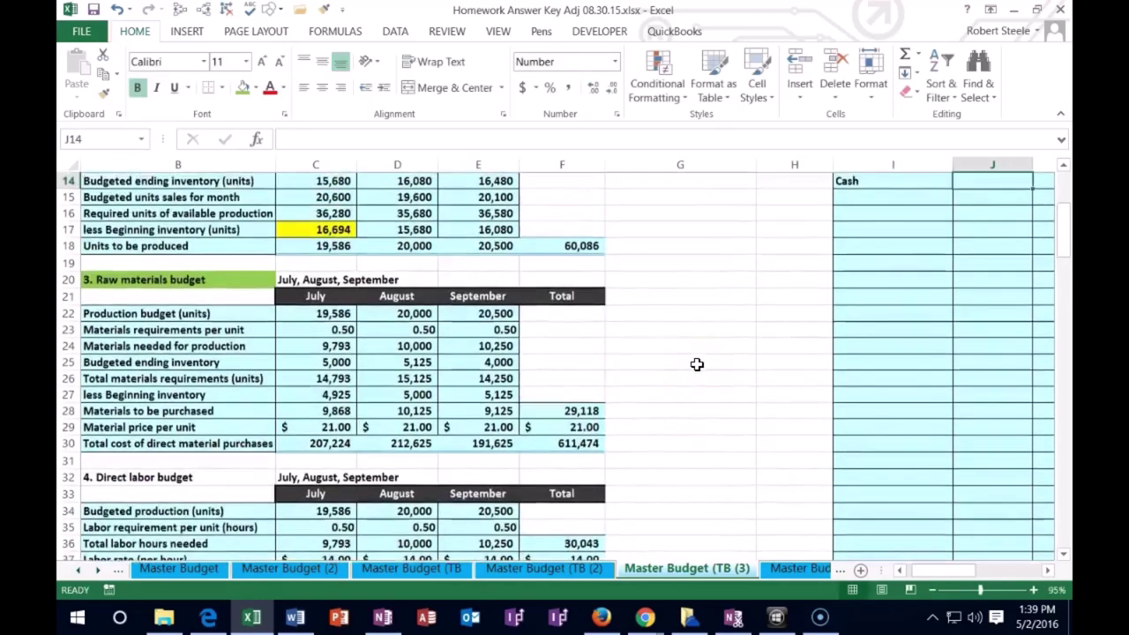
- Enter the Cash credit in K14 as the negative of the Finished goods debit in J13
{"action": "scroll", "coordinate": [685, 385], "scroll_direction": "up", "scroll_amount": 1}
{"action": "key", "text": "Tab"}
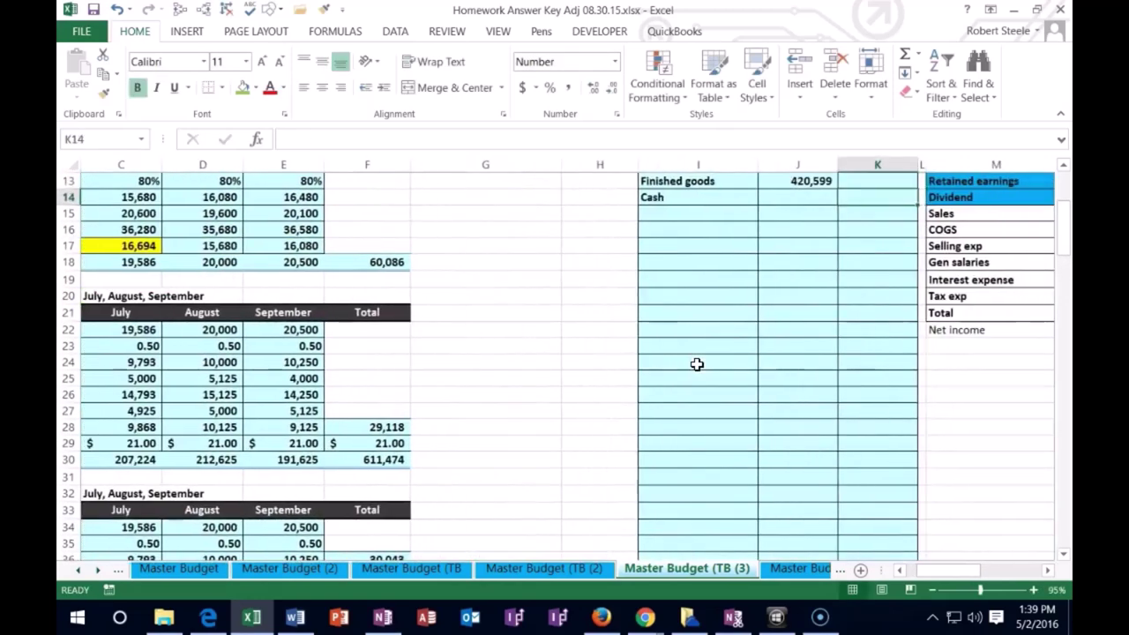
{"action": "type", "text": "-"}
{"action": "key", "text": "Right"}
{"action": "key", "text": "Right"}
{"action": "key", "text": "Right"}
{"action": "key", "text": "Right"}
{"action": "key", "text": "Right"}
{"action": "key", "text": "Right"}
{"action": "key", "text": "Right"}
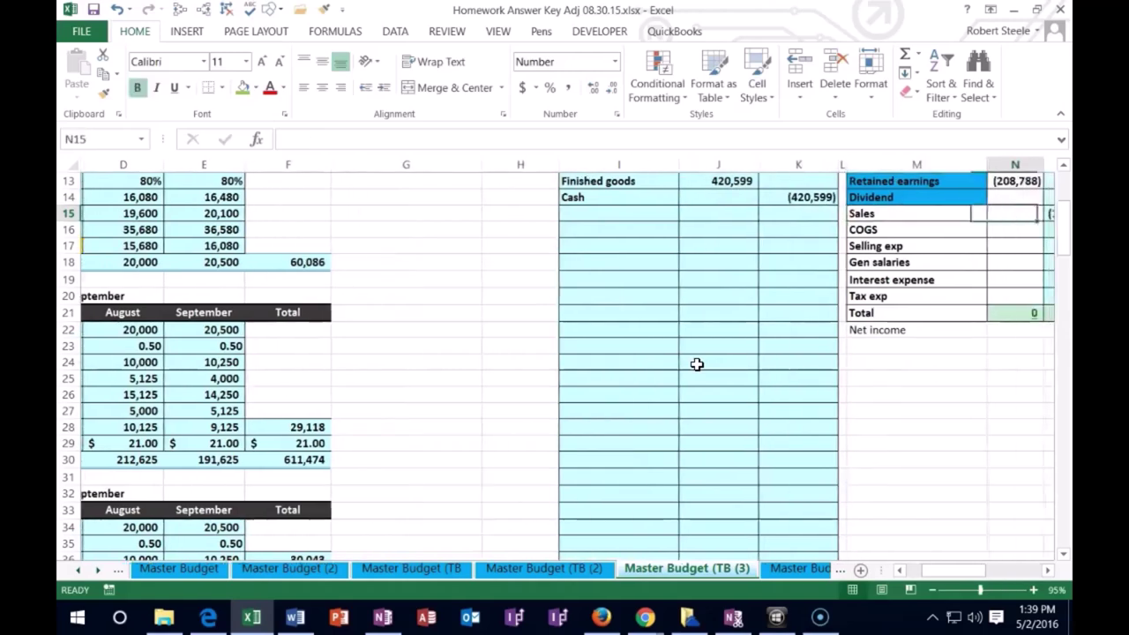
- Add the J13 debit to the Finished goods adjustment in O5 of the trial balance, making the formula =J10+J13
{"action": "scroll", "coordinate": [632, 370], "scroll_direction": "up", "scroll_amount": 4}
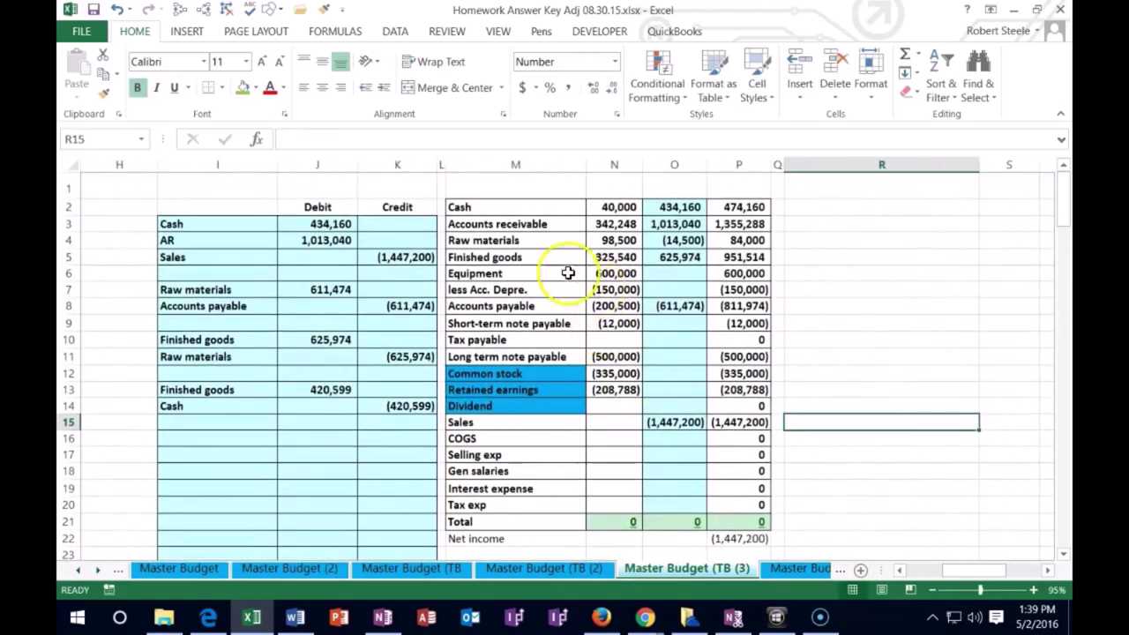
{"action": "left_click", "coordinate": [674, 257]}
{"action": "double_click", "coordinate": [675, 257]}
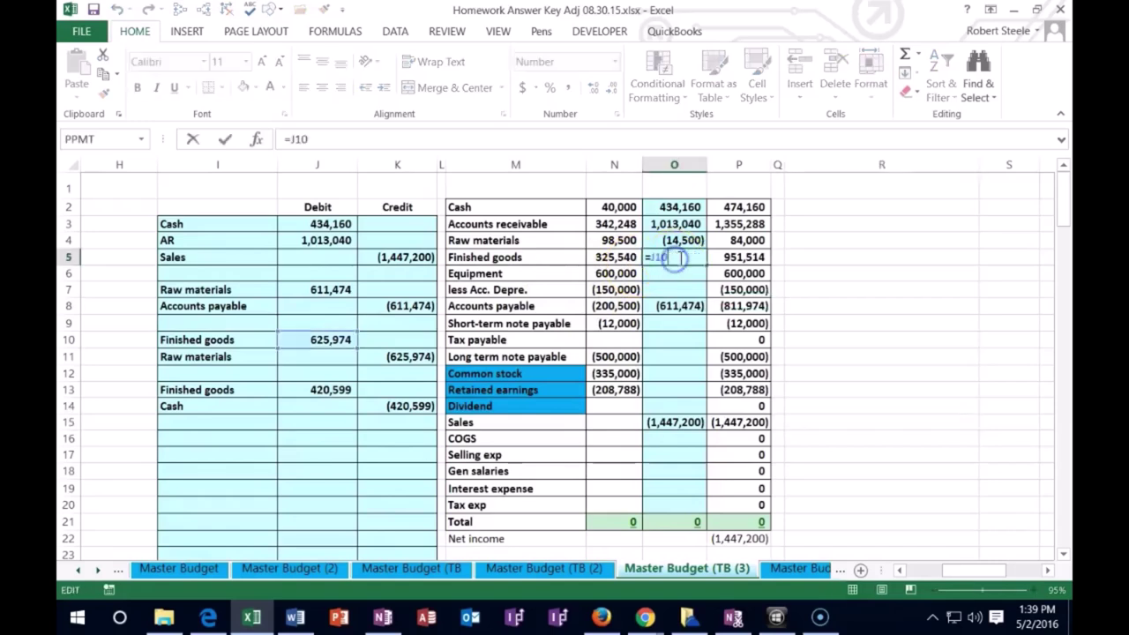
{"action": "type", "text": "+"}
{"action": "left_click", "coordinate": [328, 393]}
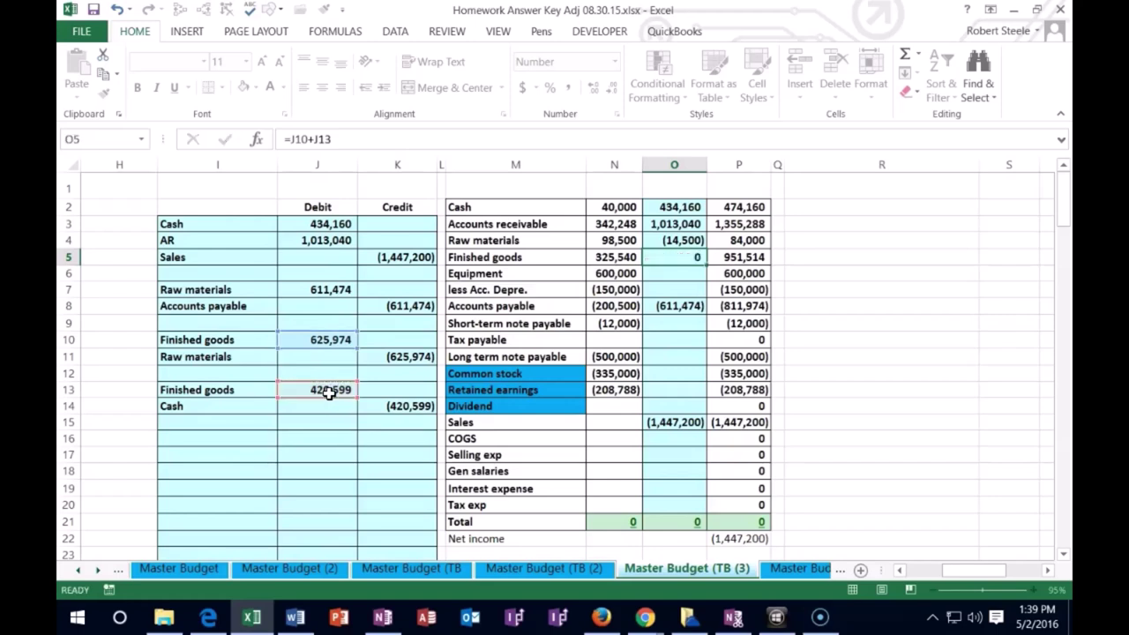
{"action": "key", "text": "Return"}
- Add the K14 credit to the Cash adjustment in O2 of the trial balance, making the formula =J3+K14
{"action": "left_click", "coordinate": [674, 207]}
{"action": "type", "text": "=J3"}
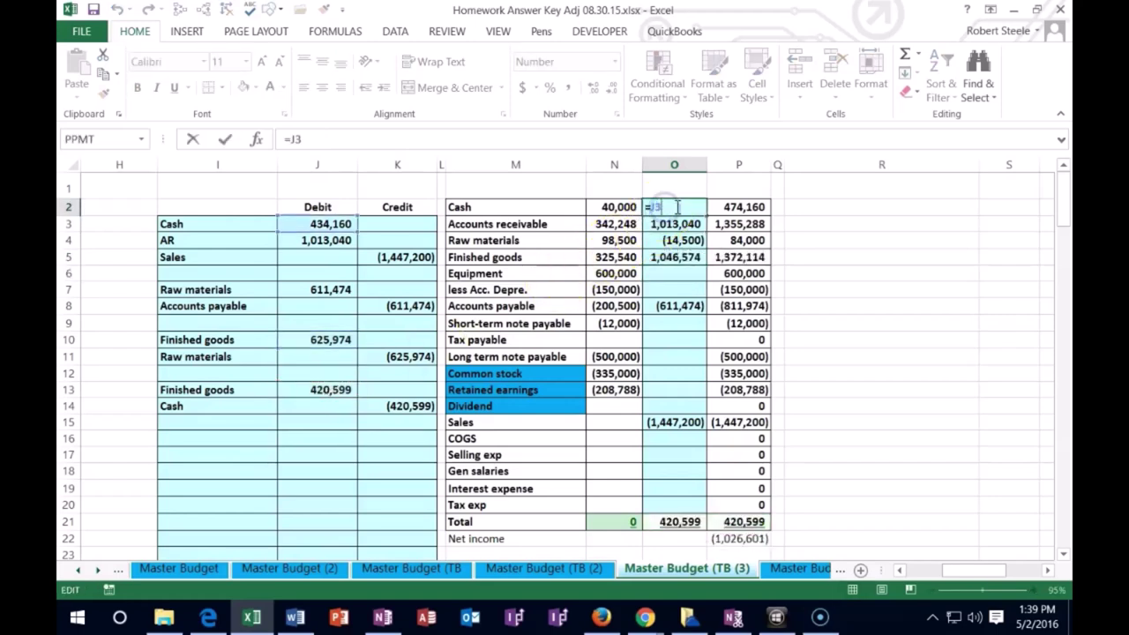
{"action": "type", "text": "+"}
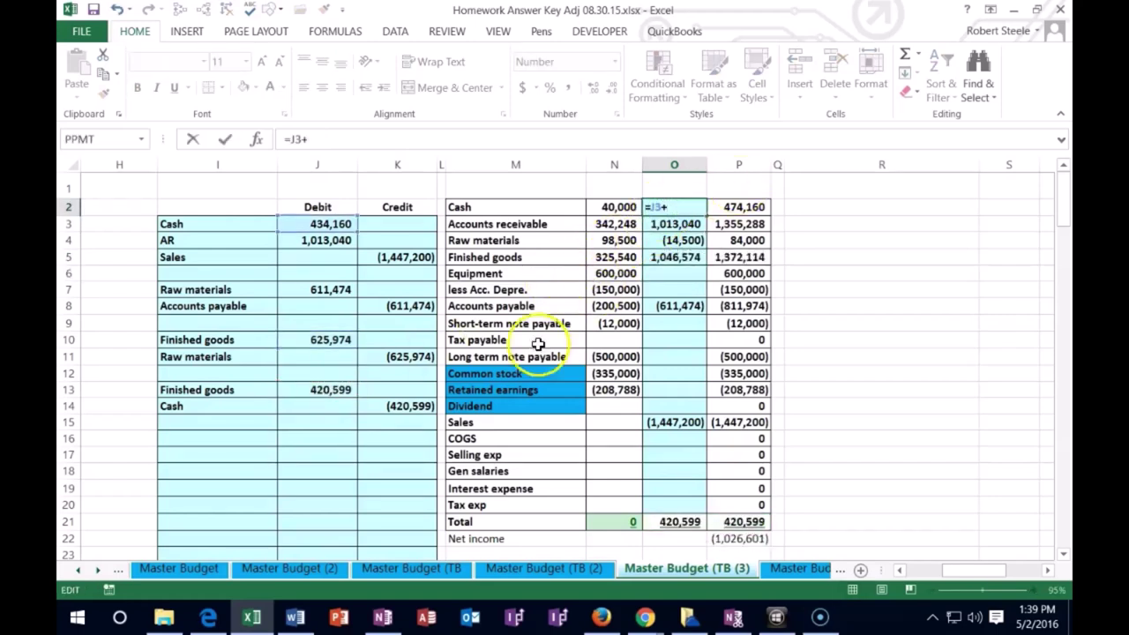
{"action": "left_click", "coordinate": [407, 406]}
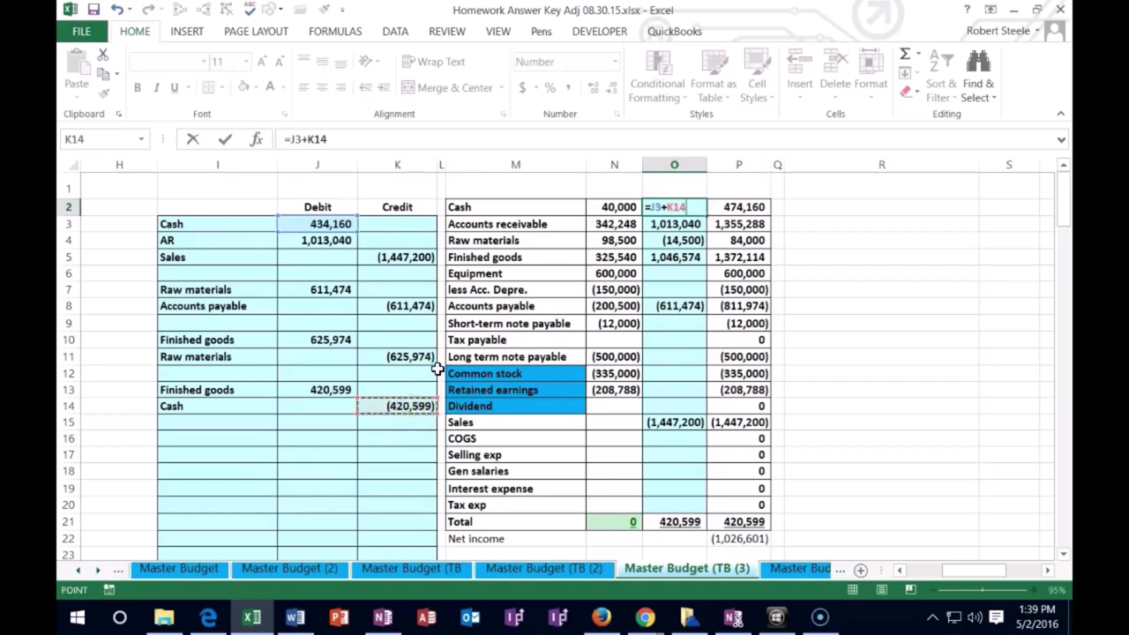
{"action": "key", "text": "Return"}
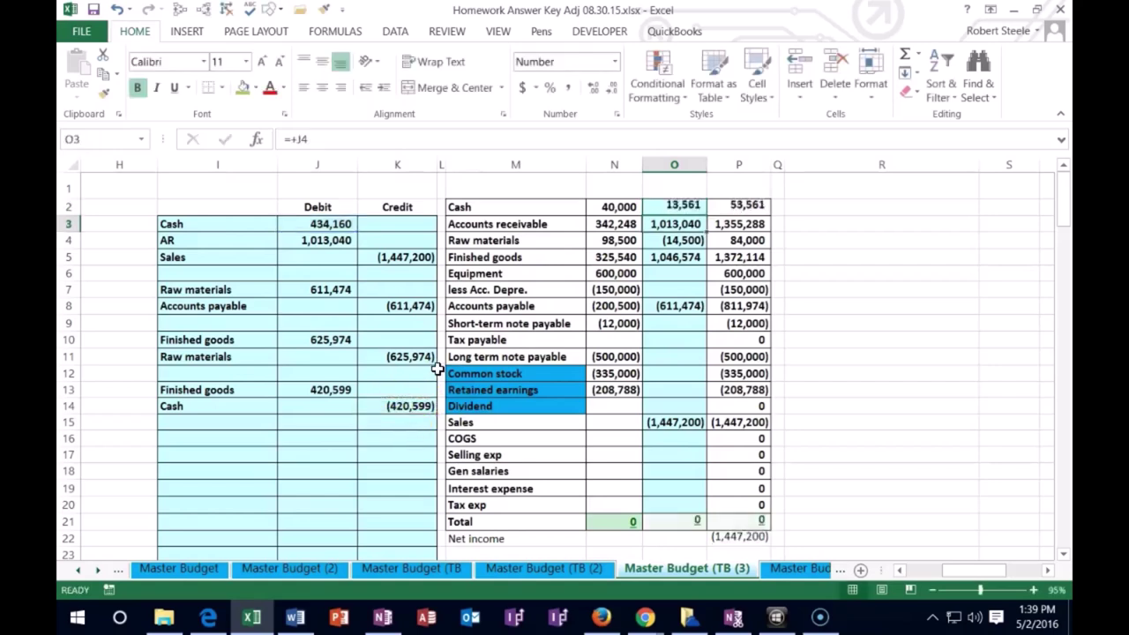
- Mark the Direct labor budget as completed by filling its heading in B32 with green
{"action": "left_click", "coordinate": [188, 440]}
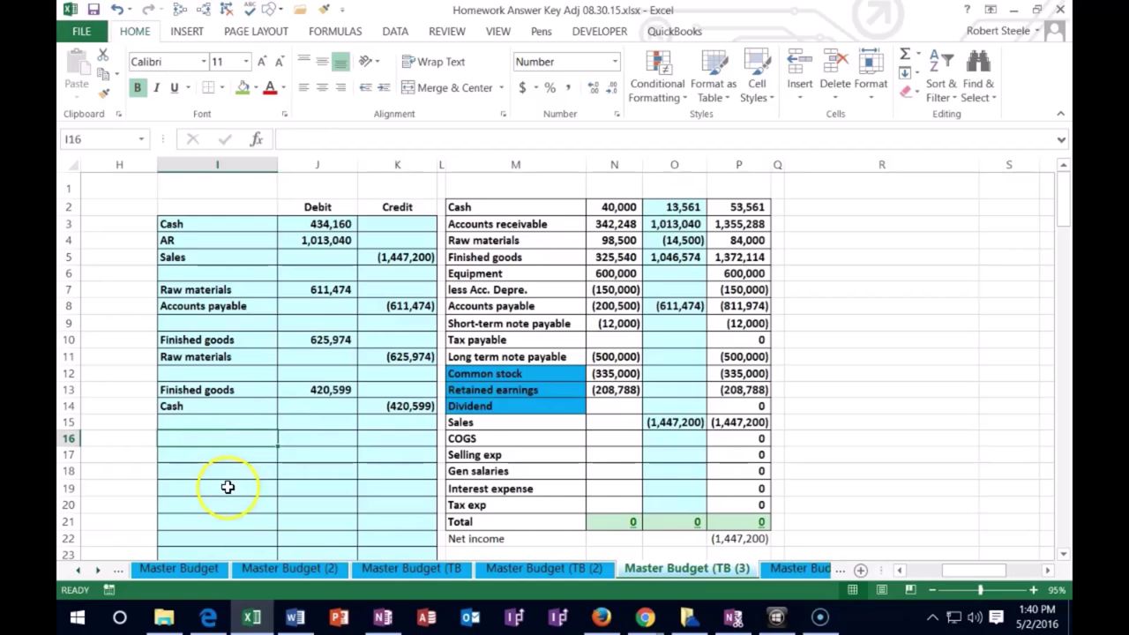
{"action": "key", "text": "Left"}
{"action": "key", "text": "Left"}
{"action": "key", "text": "Left"}
{"action": "key", "text": "Left"}
{"action": "key", "text": "Left"}
{"action": "key", "text": "Left"}
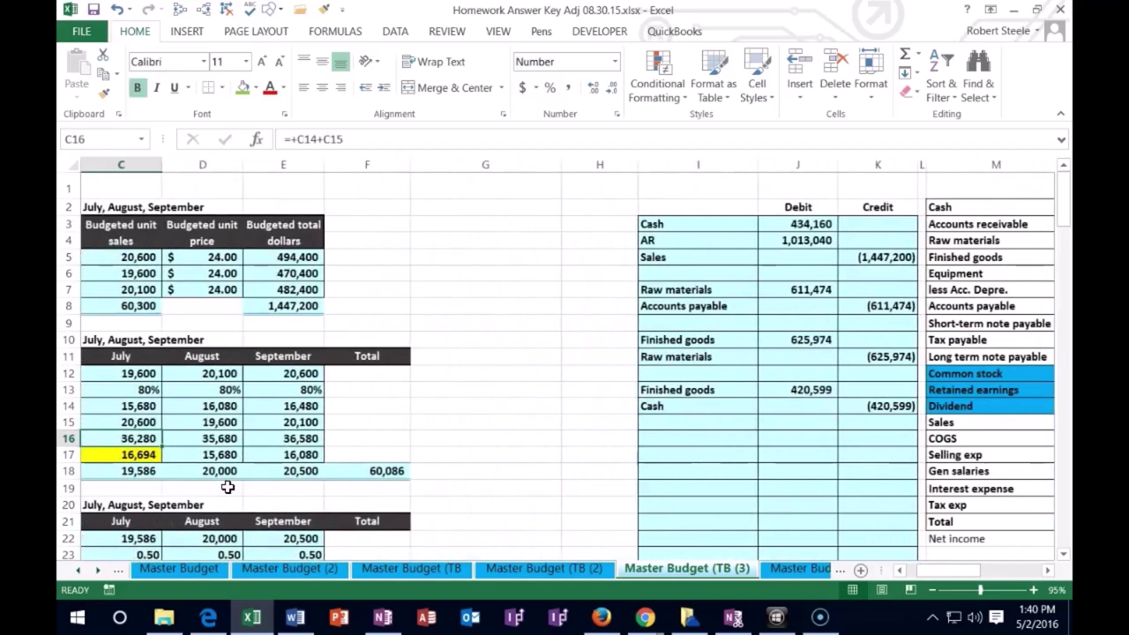
{"action": "scroll", "coordinate": [231, 494], "scroll_direction": "down", "scroll_amount": 3}
{"action": "key", "text": "Left"}
{"action": "key", "text": "Down"}
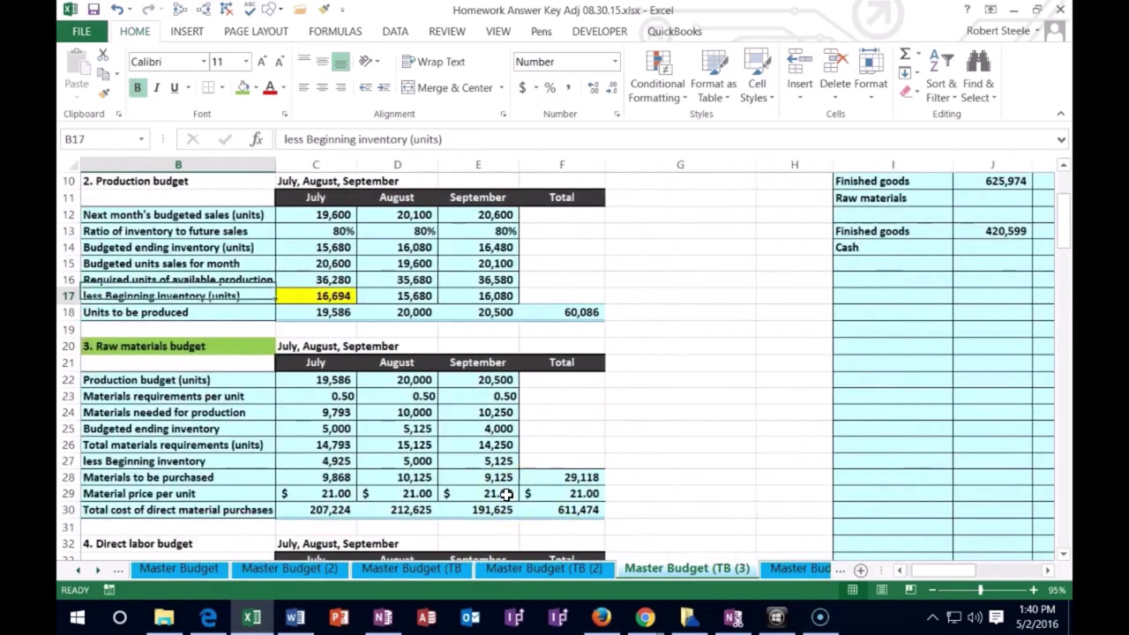
{"action": "scroll", "coordinate": [353, 489], "scroll_direction": "down", "scroll_amount": 2}
{"action": "left_click", "coordinate": [209, 444]}
{"action": "right_click", "coordinate": [209, 444]}
{"action": "left_click", "coordinate": [277, 490]}
- Review the Factory overhead budget's variable and fixed costs, and paste the Finished goods account name from I13 into I16 as values
{"action": "scroll", "coordinate": [424, 413], "scroll_direction": "down", "scroll_amount": 4}
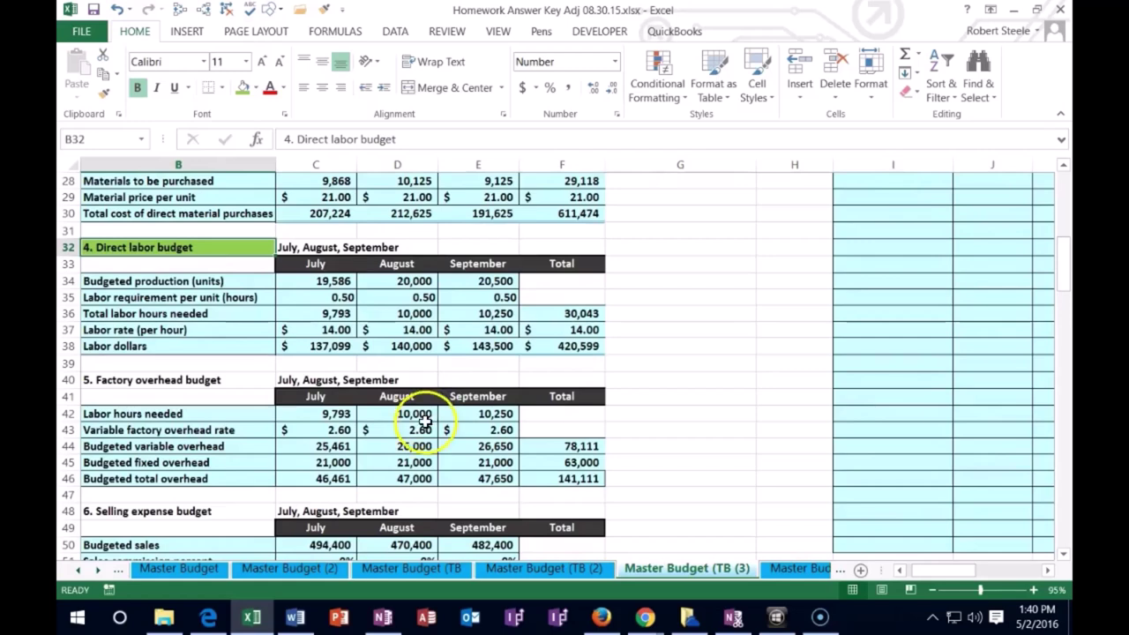
{"action": "left_click", "coordinate": [333, 446]}
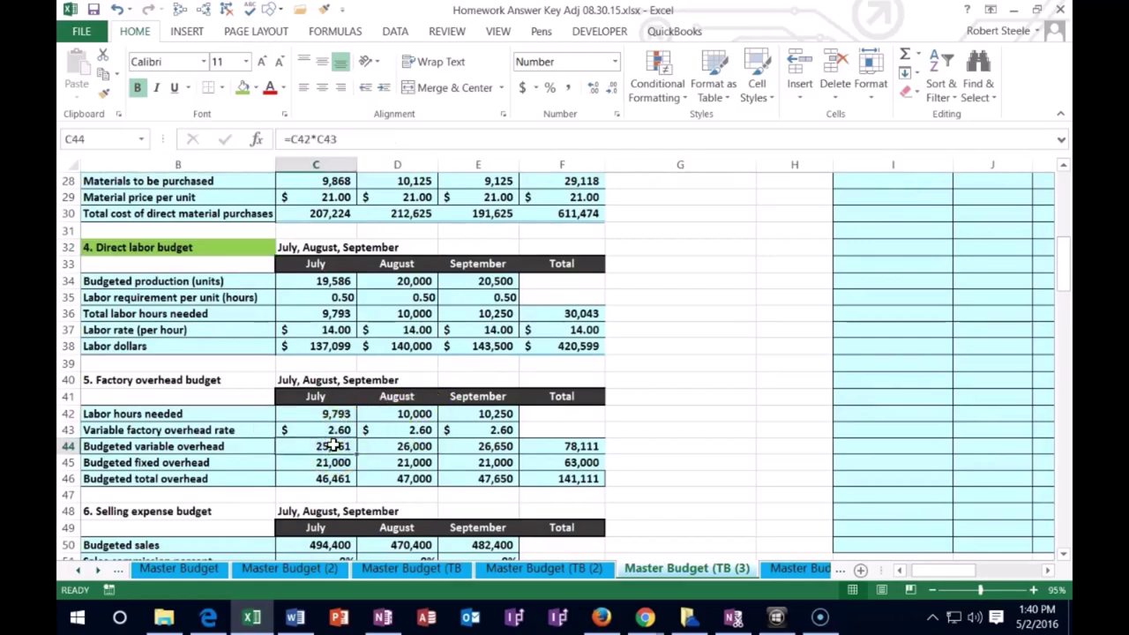
{"action": "left_click", "coordinate": [340, 461]}
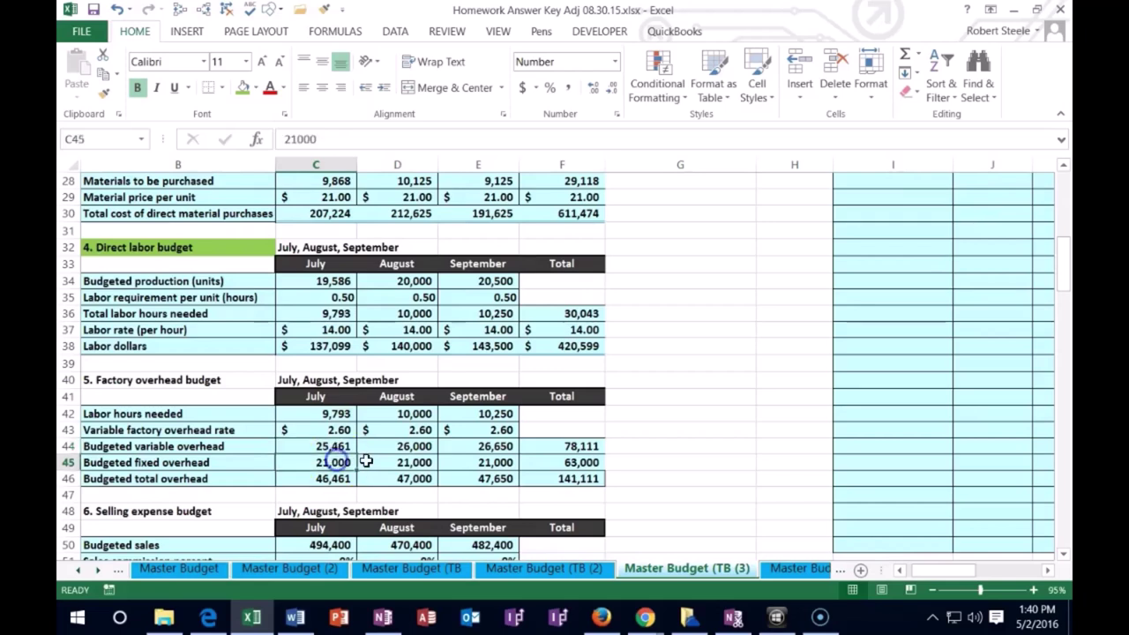
{"action": "left_click", "coordinate": [643, 471]}
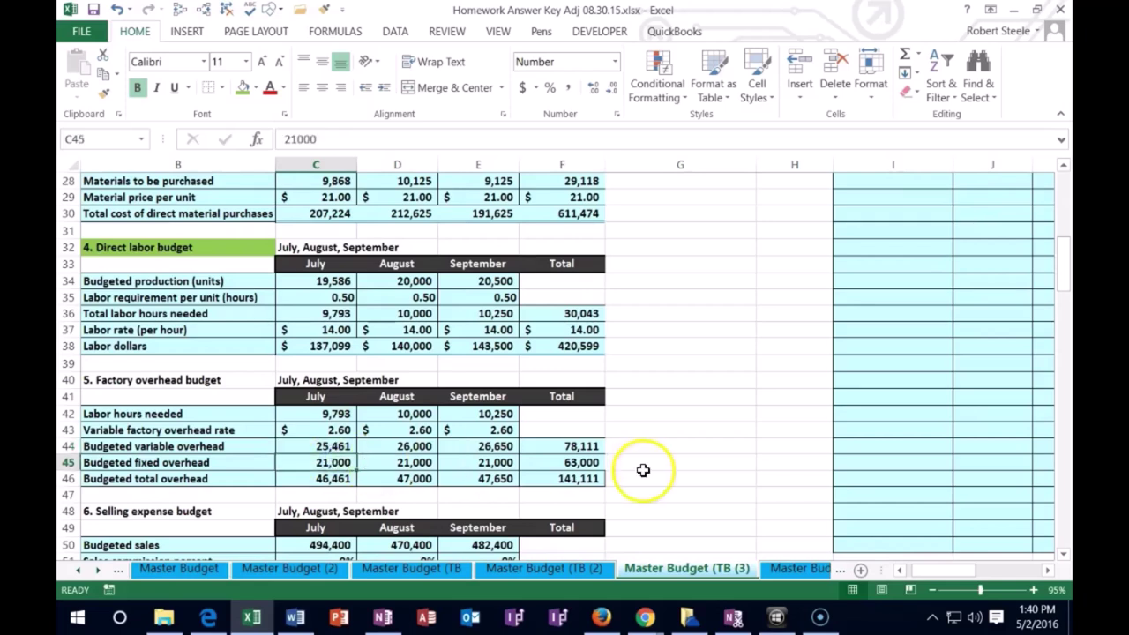
{"action": "mouse_move", "coordinate": [920, 569]}
{"action": "left_mouse_down"}
{"action": "mouse_move", "coordinate": [947, 570]}
{"action": "mouse_move", "coordinate": [938, 559]}
{"action": "left_mouse_up"}
{"action": "scroll", "coordinate": [927, 543], "scroll_direction": "up", "scroll_amount": 4}
{"action": "scroll", "coordinate": [927, 542], "scroll_direction": "up", "scroll_amount": 4}
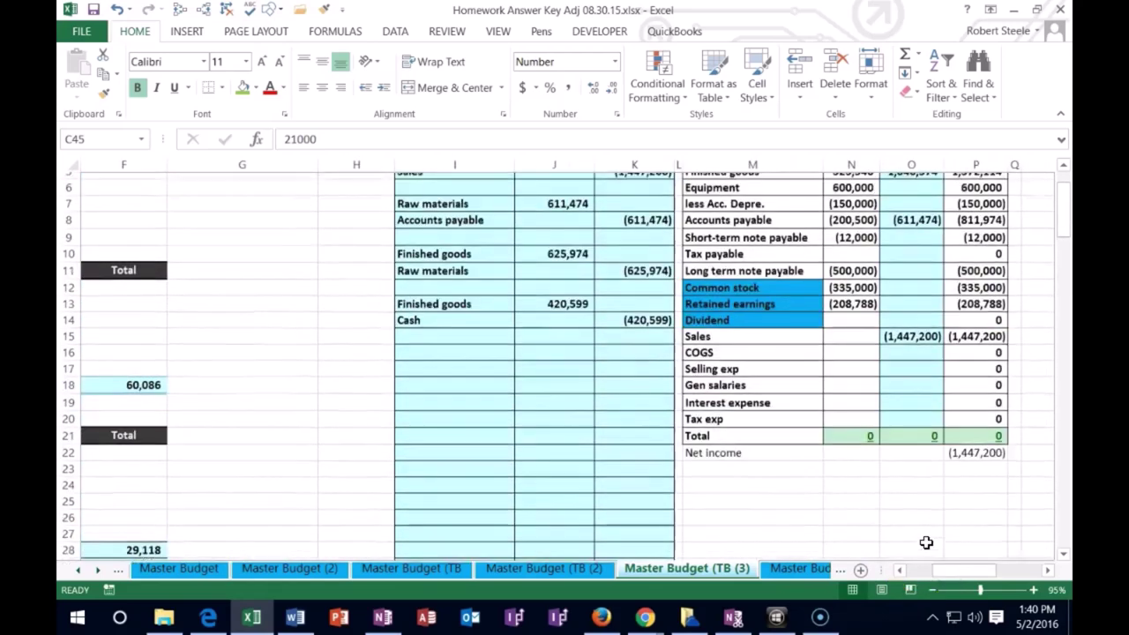
{"action": "left_click", "coordinate": [485, 330]}
{"action": "right_click", "coordinate": [485, 330]}
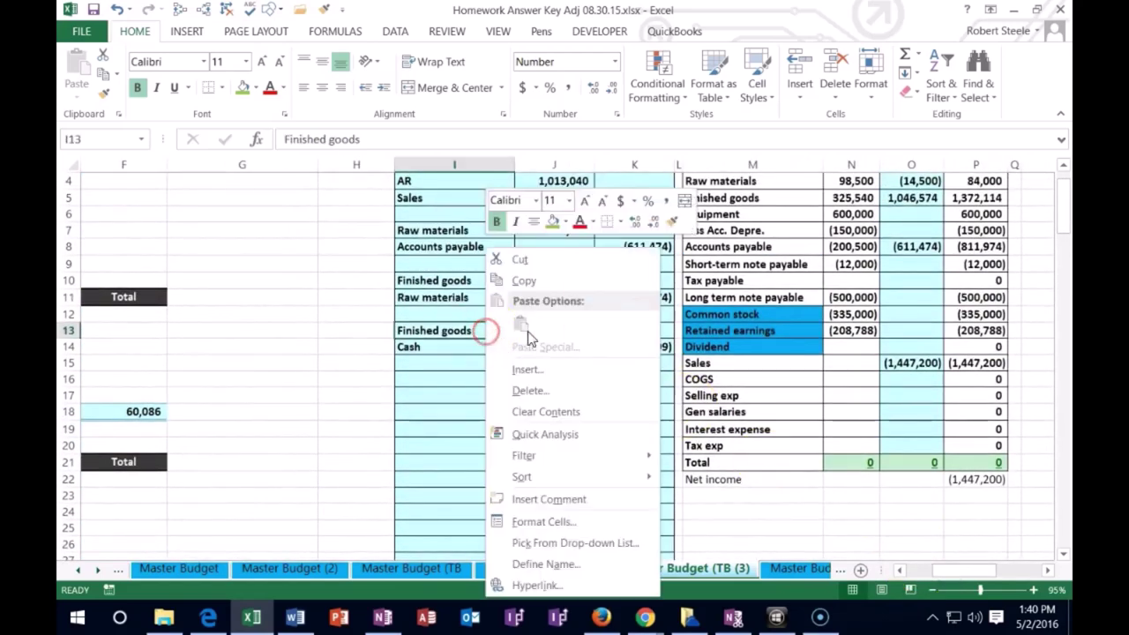
{"action": "left_click", "coordinate": [526, 282]}
{"action": "right_click", "coordinate": [433, 379]}
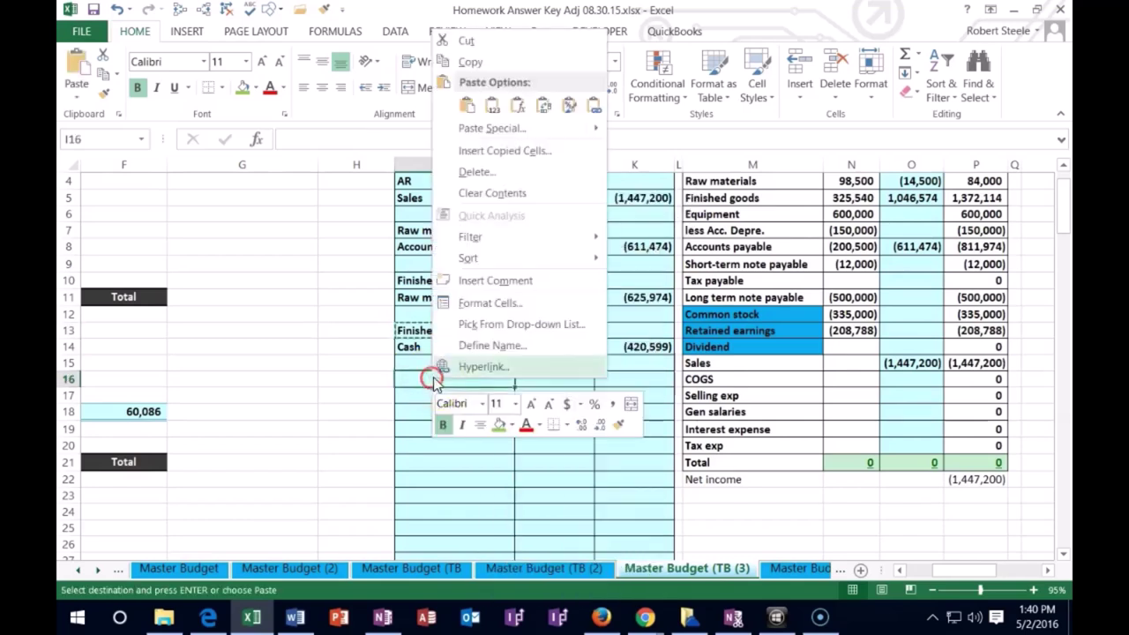
{"action": "left_click", "coordinate": [498, 106]}
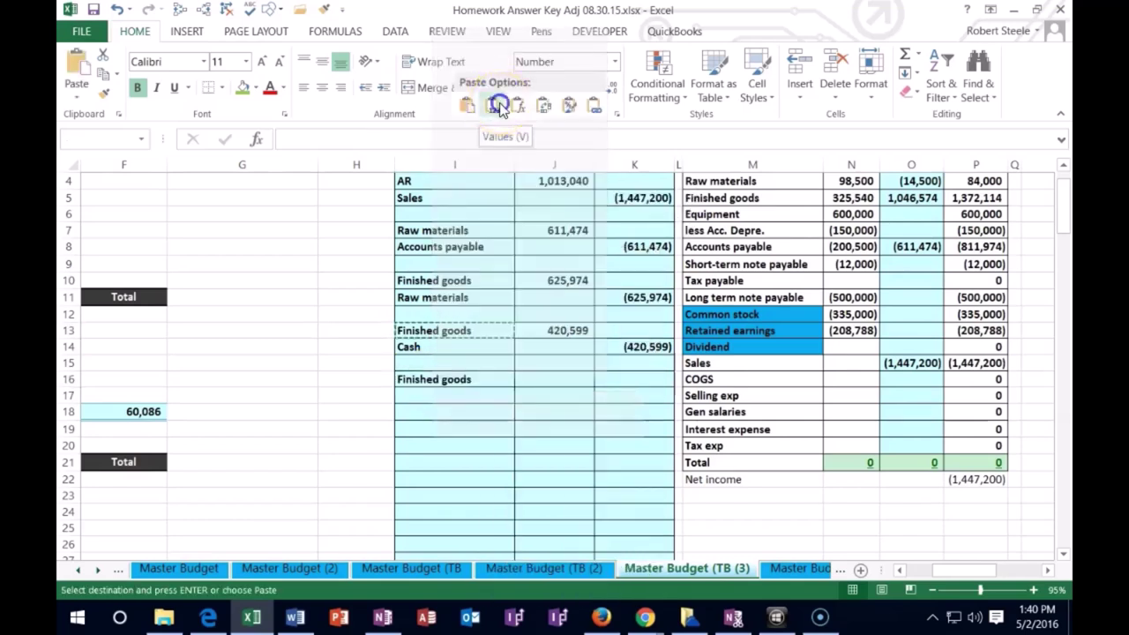
- Enter Cash as the account name in I17, below Finished goods in the factory overhead entry
{"action": "left_click", "coordinate": [552, 379]}
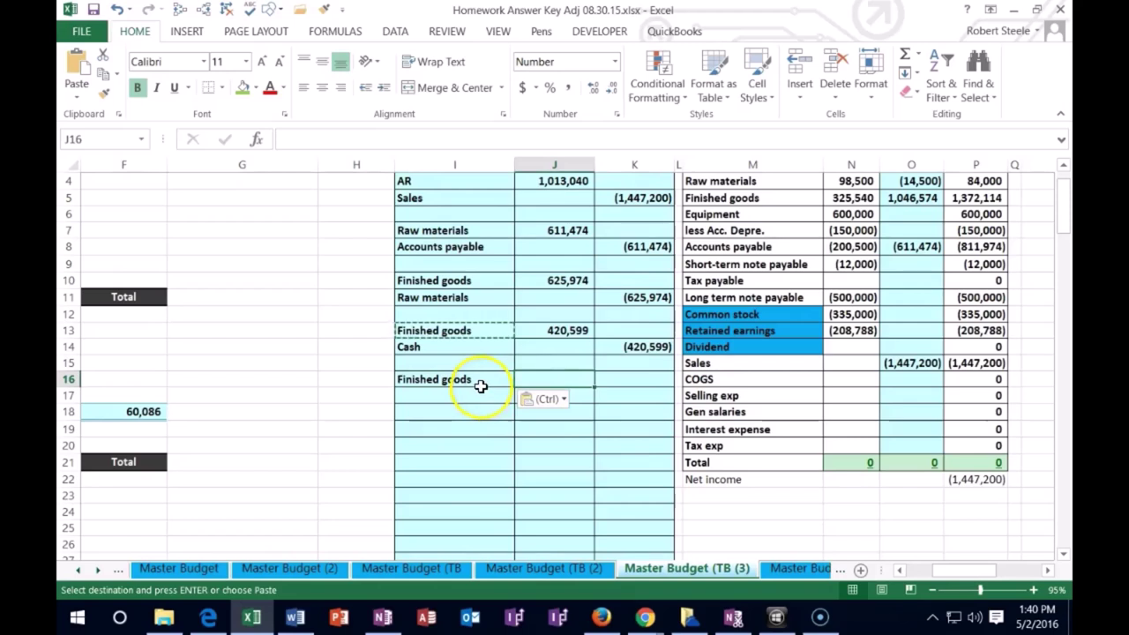
{"action": "left_click", "coordinate": [481, 386]}
{"action": "left_click", "coordinate": [479, 394]}
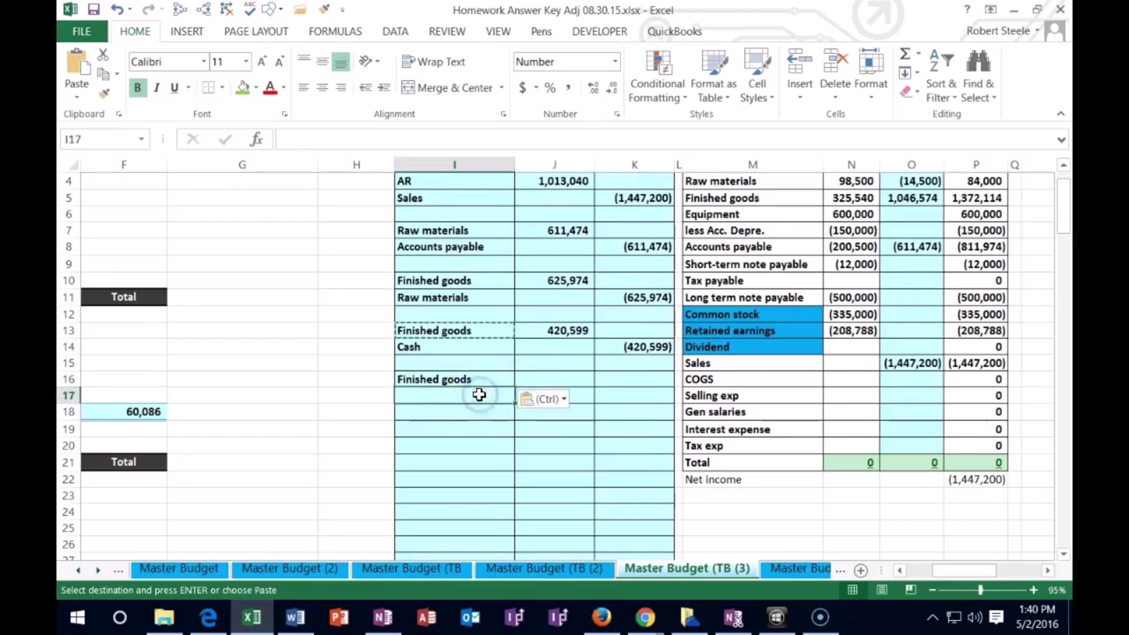
{"action": "type", "text": "Ca"}
{"action": "key", "text": "Return"}
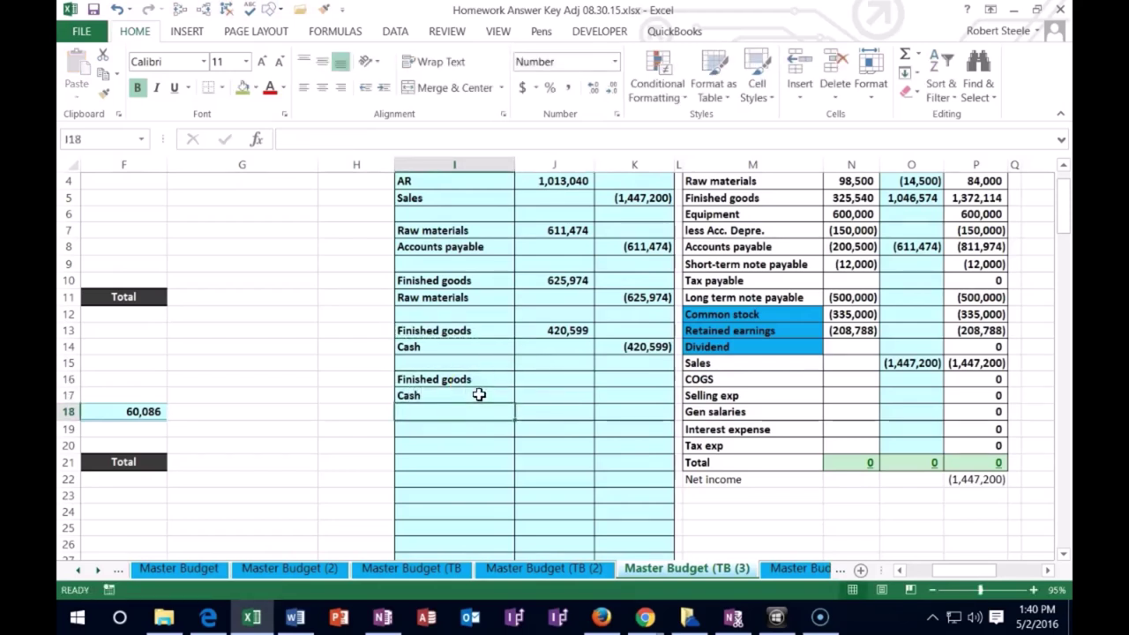
- Copy the less Acc. Depre. account name from M7 and paste it as values into I18, below Cash
{"action": "left_click", "coordinate": [706, 234]}
{"action": "right_click", "coordinate": [712, 238]}
{"action": "left_click", "coordinate": [731, 263]}
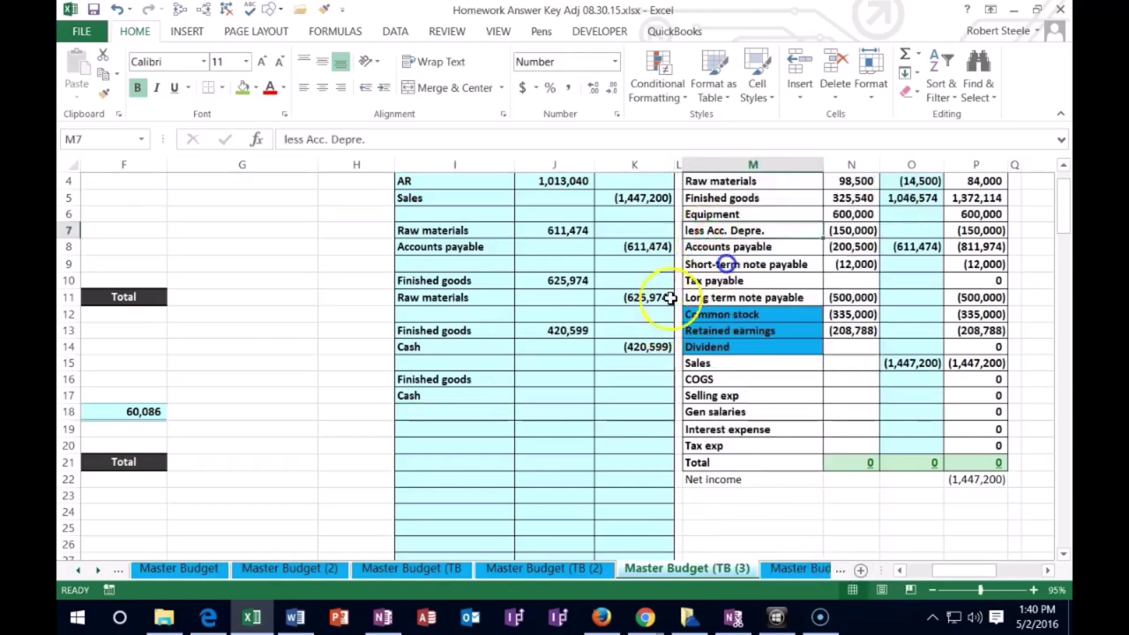
{"action": "left_click", "coordinate": [429, 415]}
{"action": "right_click", "coordinate": [429, 415]}
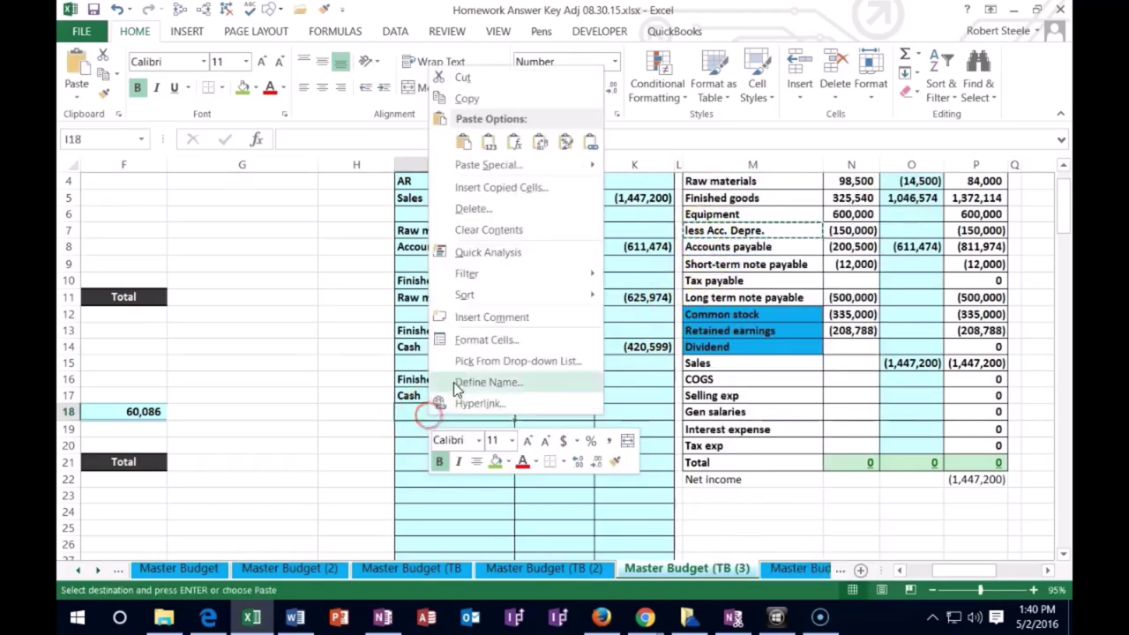
{"action": "left_click", "coordinate": [489, 146]}
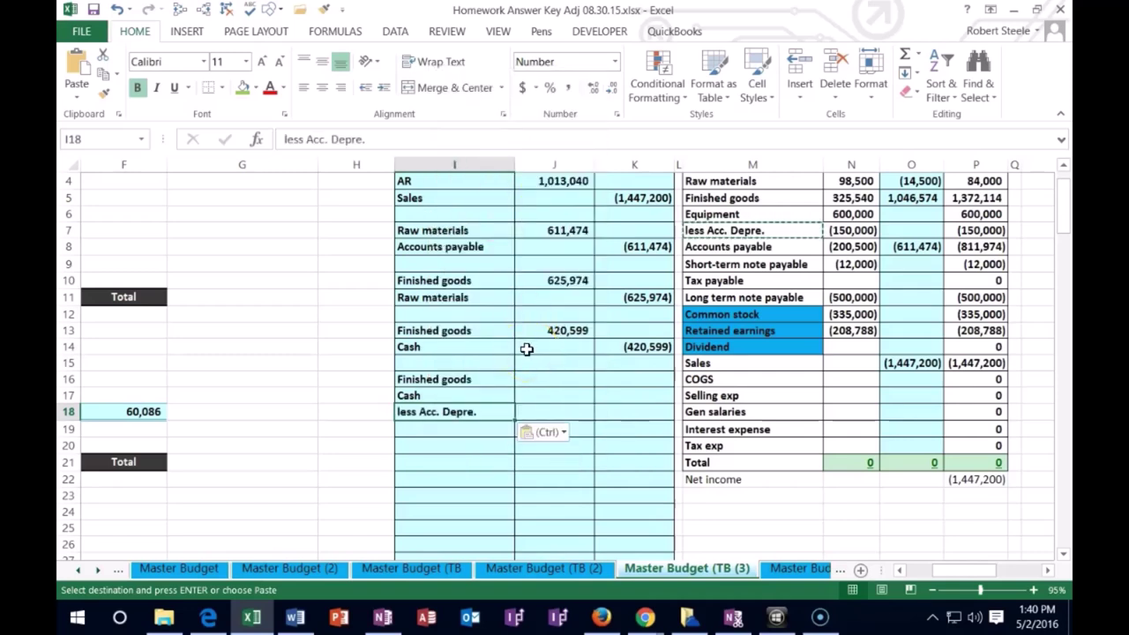
- Enter the Cash credit in K17 as the negative of the total budgeted variable overhead, -F44
{"action": "left_click", "coordinate": [540, 380]}
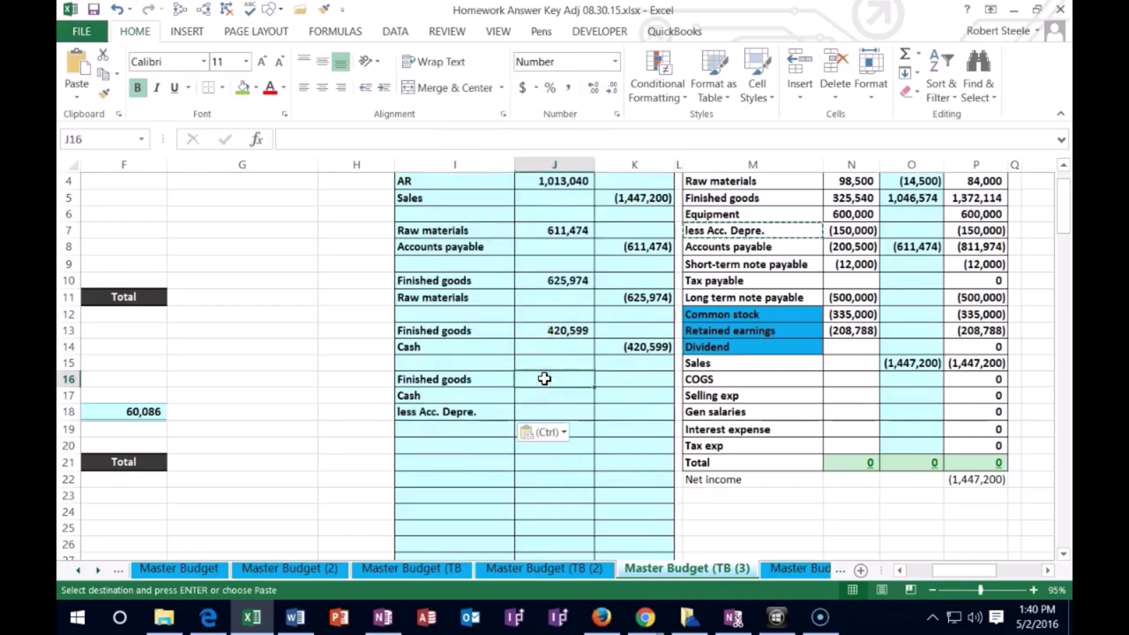
{"action": "key", "text": "Right"}
{"action": "key", "text": "Down"}
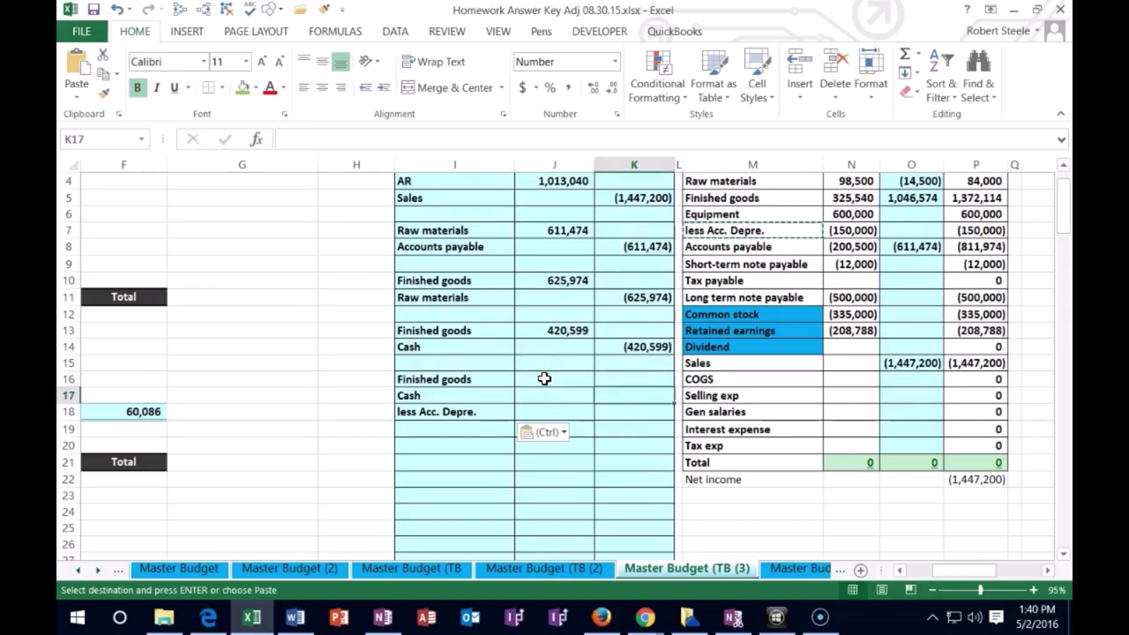
{"action": "type", "text": "-"}
{"action": "key", "text": "Left"}
{"action": "key", "text": "Left"}
{"action": "key", "text": "Left"}
{"action": "key", "text": "Left"}
{"action": "key", "text": "Left"}
{"action": "key", "text": "Left"}
{"action": "key", "text": "Left"}
{"action": "key", "text": "Left"}
{"action": "key", "text": "Left"}
{"action": "key", "text": "Left"}
{"action": "scroll", "coordinate": [733, 428], "scroll_direction": "down", "scroll_amount": 8}
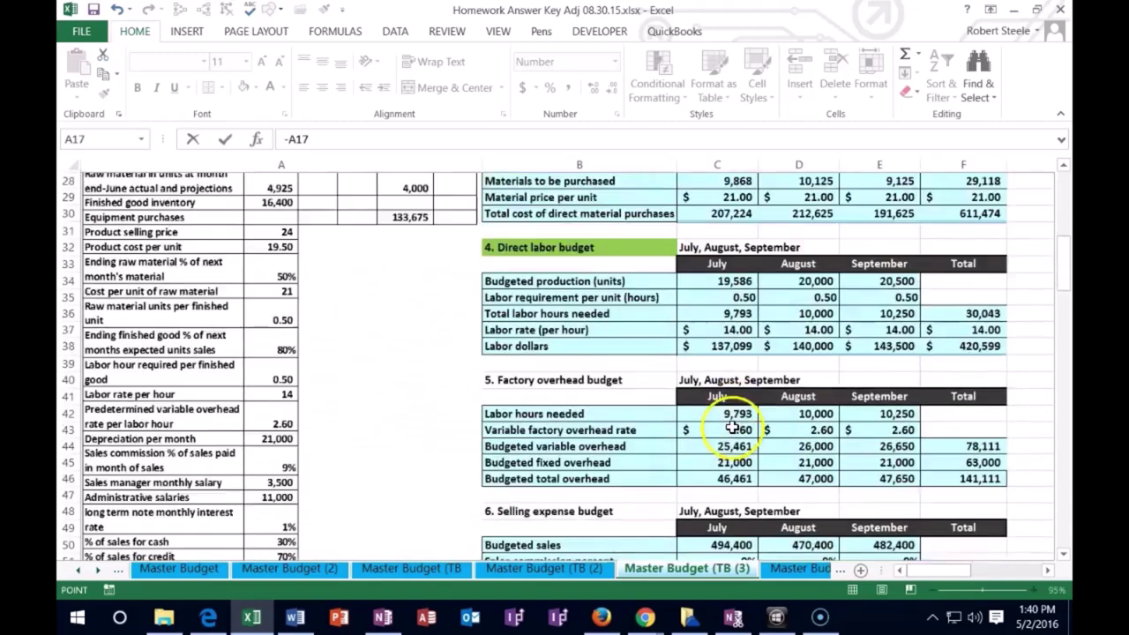
{"action": "scroll", "coordinate": [732, 428], "scroll_direction": "down", "scroll_amount": 3}
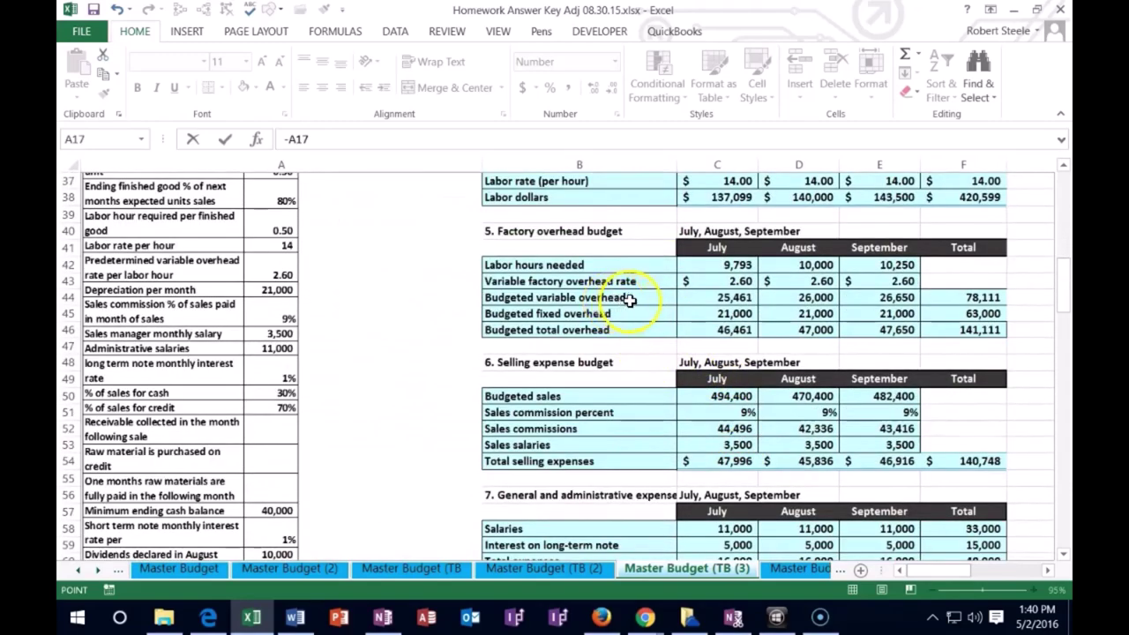
{"action": "left_click", "coordinate": [938, 300]}
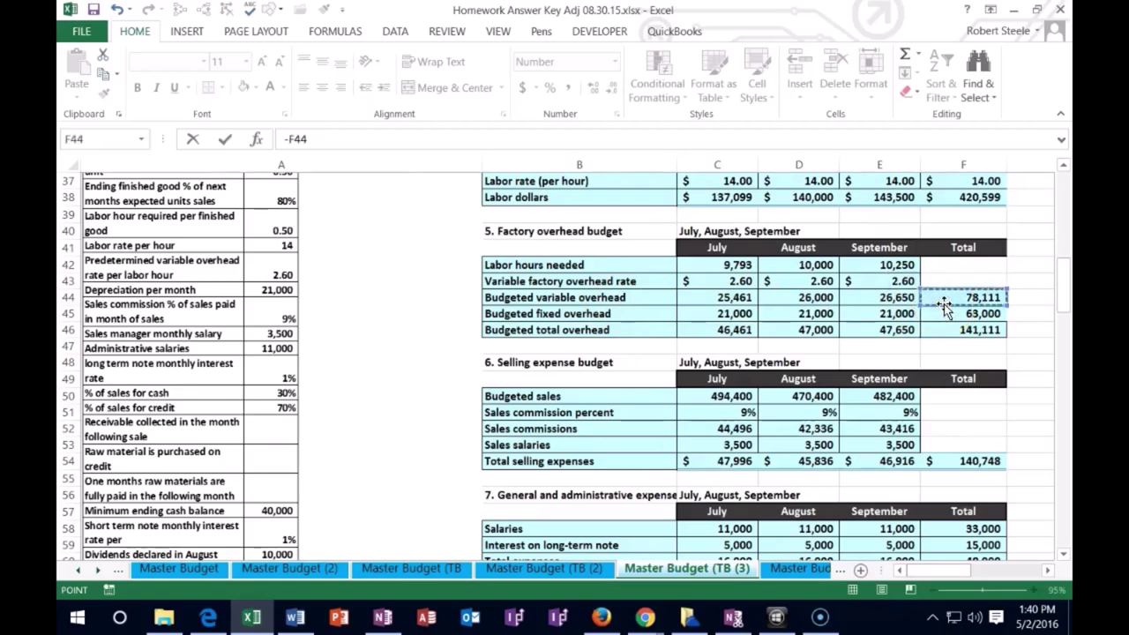
{"action": "key", "text": "Return"}
{"action": "key", "text": "Up"}
{"action": "key", "text": "Down"}
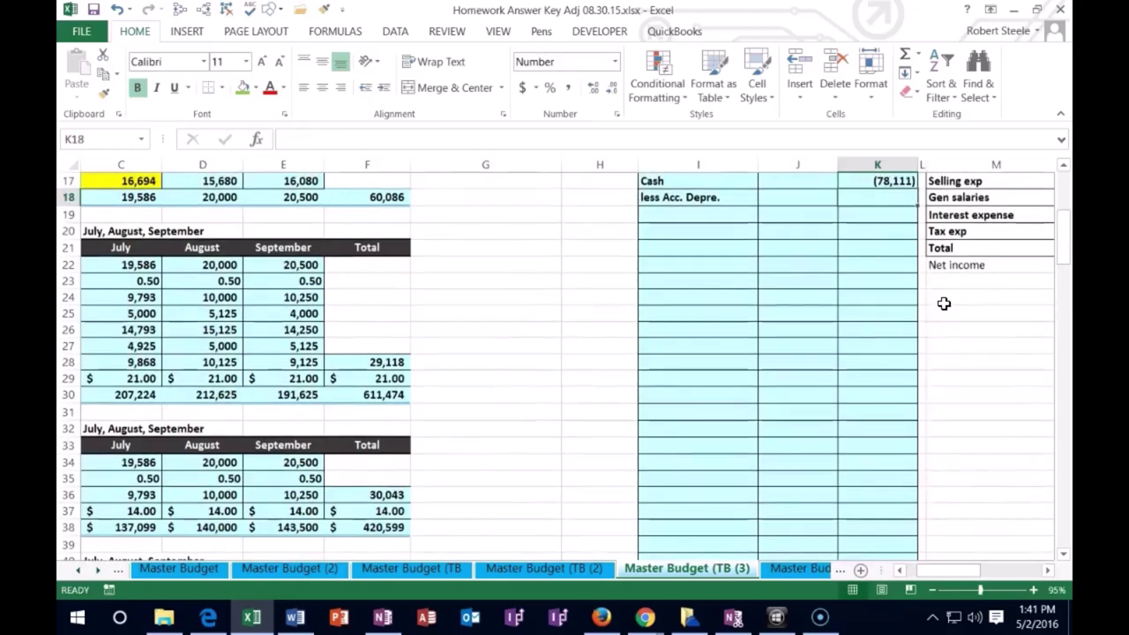
- Enter the accumulated depreciation credit in K18 as the negative of the total budgeted fixed overhead, -F45
{"action": "type", "text": "-"}
{"action": "left_click_drag", "start_coordinate": [965, 570], "coordinate": [953, 570]}
{"action": "scroll", "coordinate": [832, 503], "scroll_direction": "down", "scroll_amount": 6}
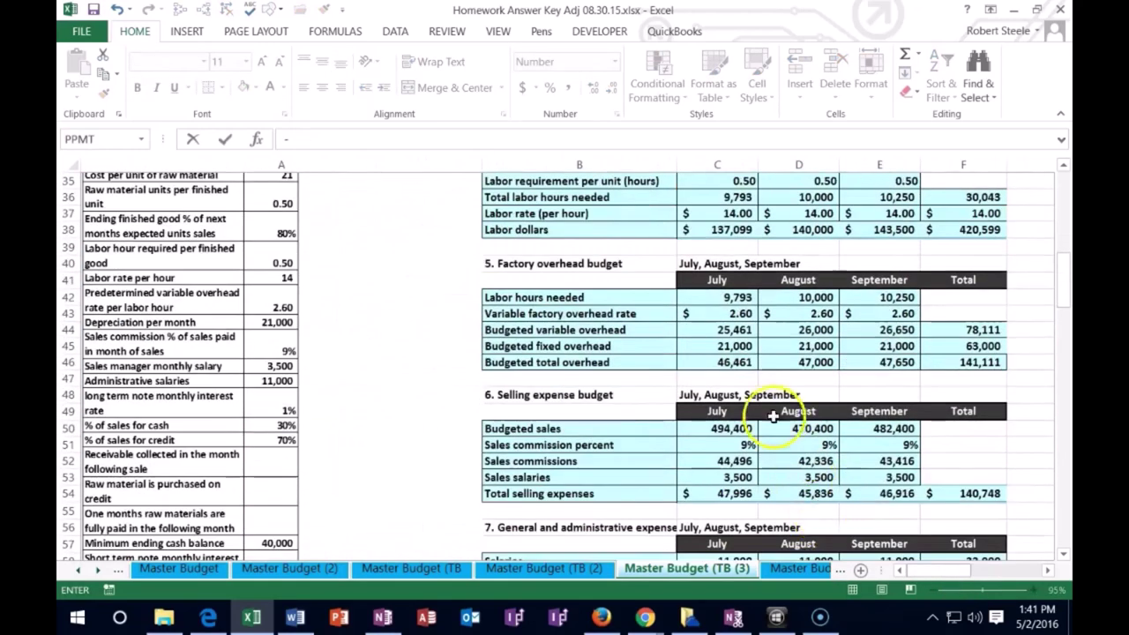
{"action": "left_click", "coordinate": [941, 345]}
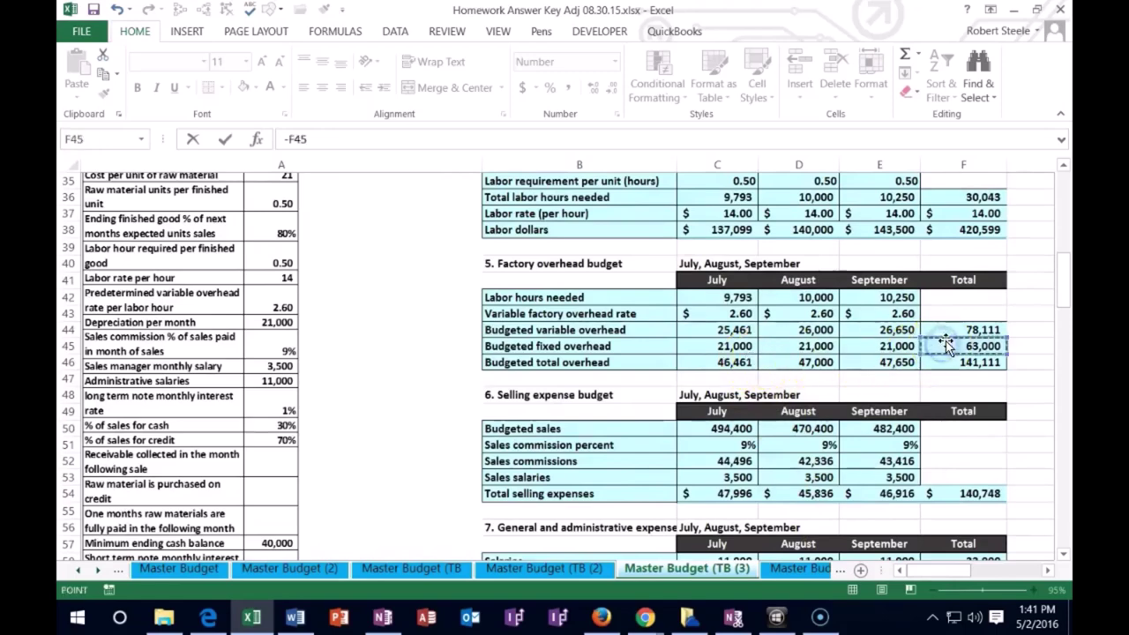
{"action": "key", "text": "Return"}
- Enter the Finished goods debit in J16 as the negative sum of the entry's credits, -SUM(J17:K18)
{"action": "key", "text": "Up"}
{"action": "key", "text": "Up"}
{"action": "key", "text": "Up"}
{"action": "scroll", "coordinate": [946, 341], "scroll_direction": "up", "scroll_amount": 1}
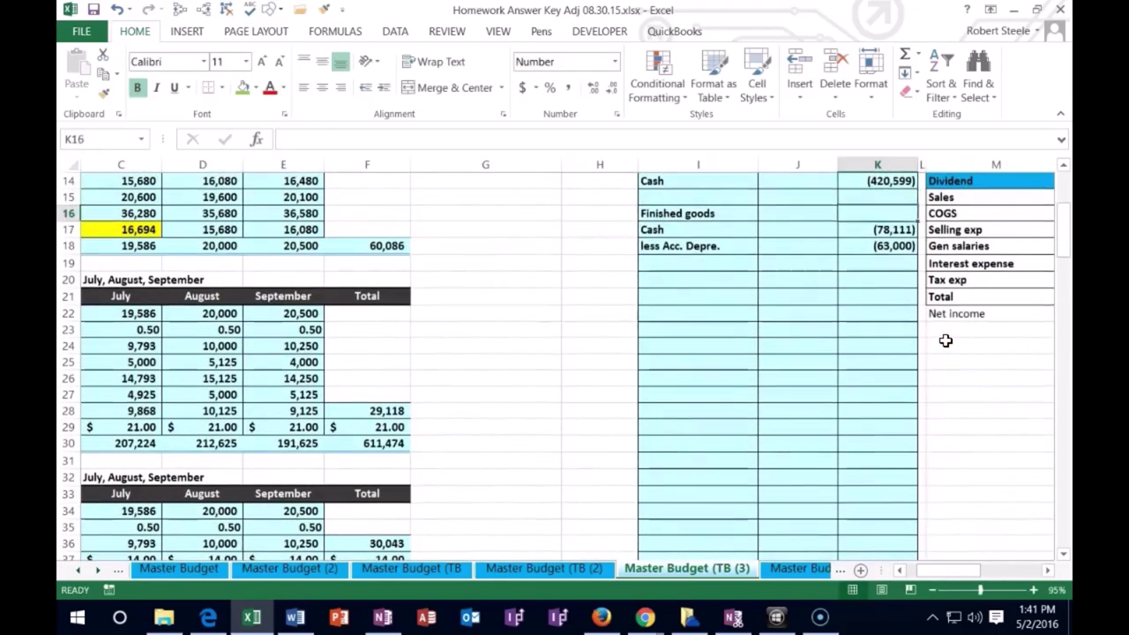
{"action": "key", "text": "Left"}
{"action": "type", "text": "-su"}
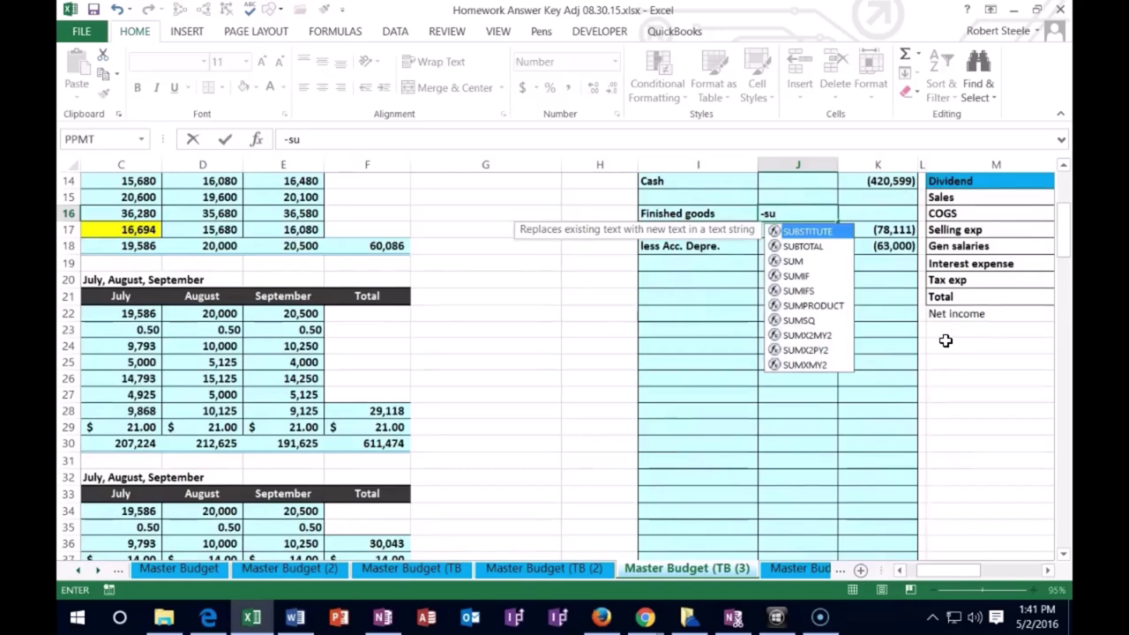
{"action": "type", "text": "M9"}
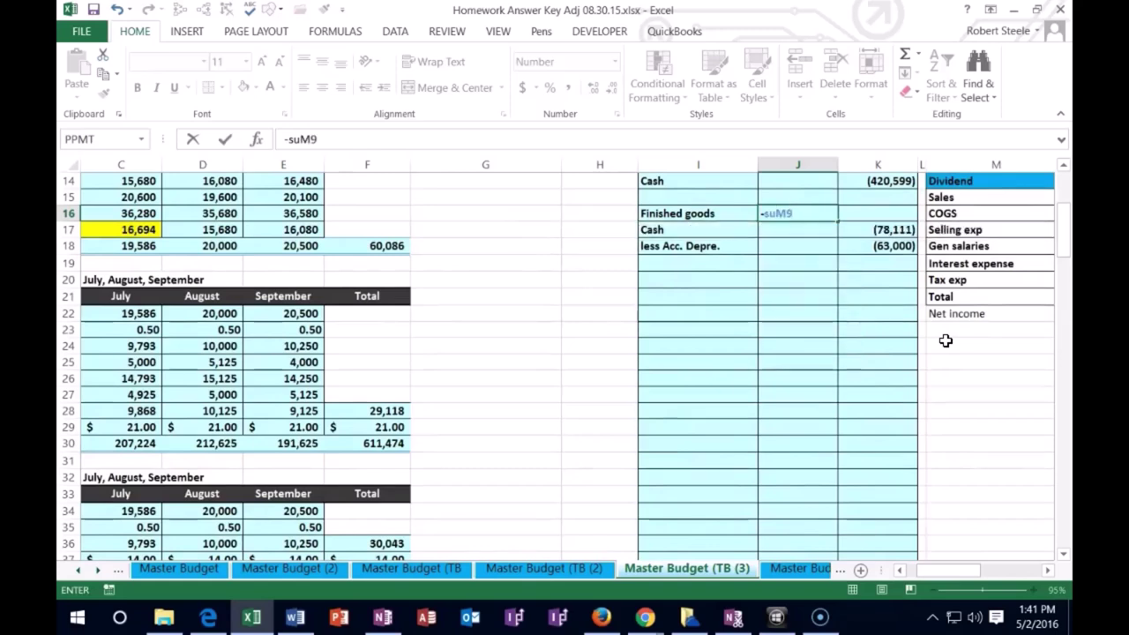
{"action": "key", "text": "BackSpace"}
{"action": "type", "text": "("}
{"action": "key", "text": "Down"}
{"action": "key", "text": "shift+Right"}
{"action": "key", "text": "shift+Right"}
{"action": "key", "text": "shift+Down"}
{"action": "key", "text": "shift+Left"}
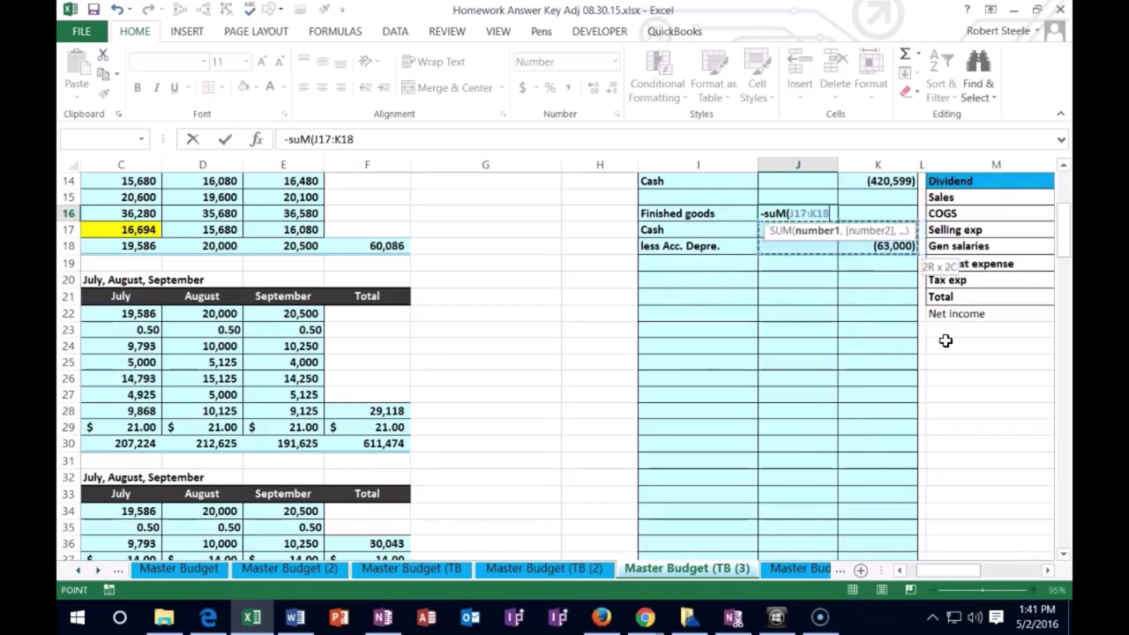
{"action": "key", "text": "Return"}
- Add the J16 debit to the Finished goods adjustment in O5 of the trial balance, making the formula =J10+J13+J16
{"action": "key", "text": "Right"}
{"action": "key", "text": "Right"}
{"action": "key", "text": "Right"}
{"action": "key", "text": "Right"}
{"action": "key", "text": "Right"}
{"action": "key", "text": "Right"}
{"action": "key", "text": "Right"}
{"action": "key", "text": "Right"}
{"action": "key", "text": "Right"}
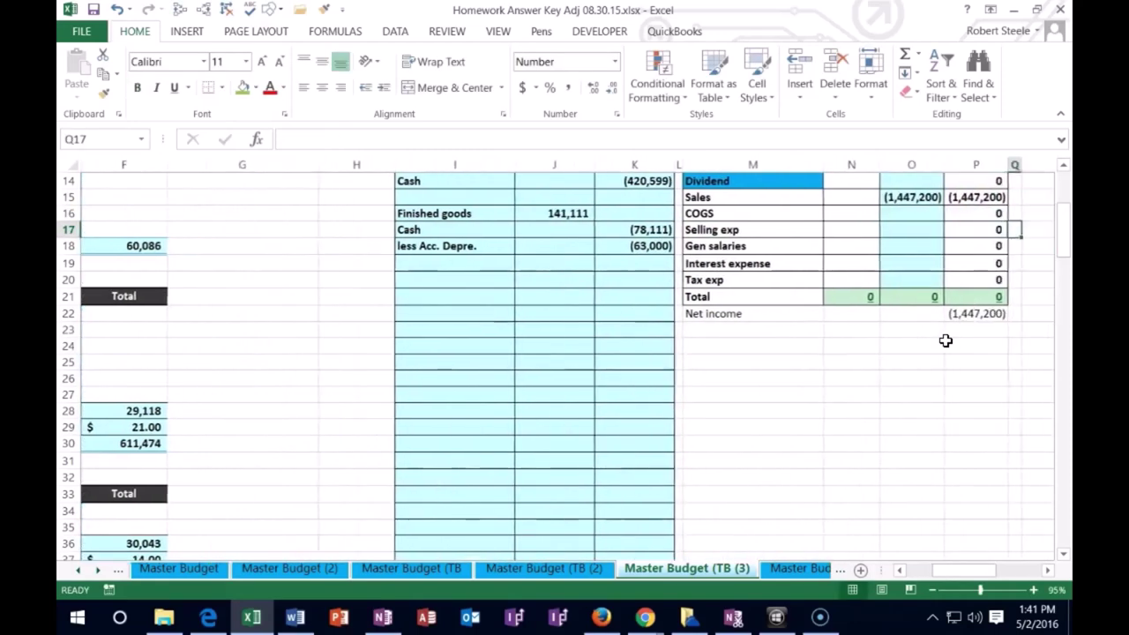
{"action": "scroll", "coordinate": [946, 341], "scroll_direction": "up", "scroll_amount": 4}
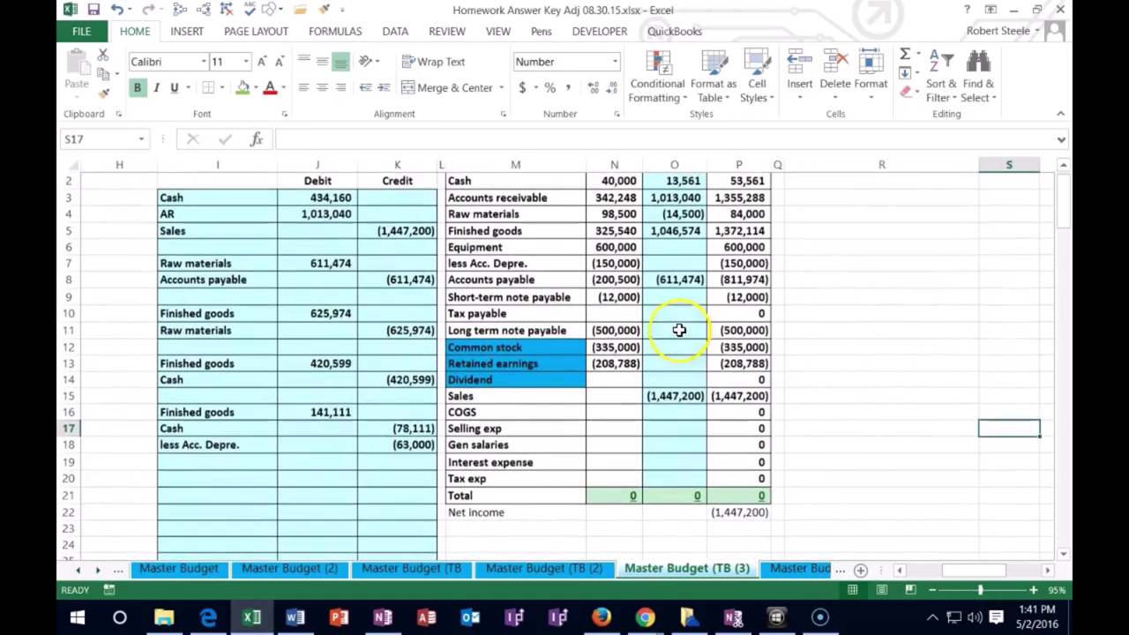
{"action": "left_click", "coordinate": [675, 230]}
{"action": "double_click", "coordinate": [675, 230]}
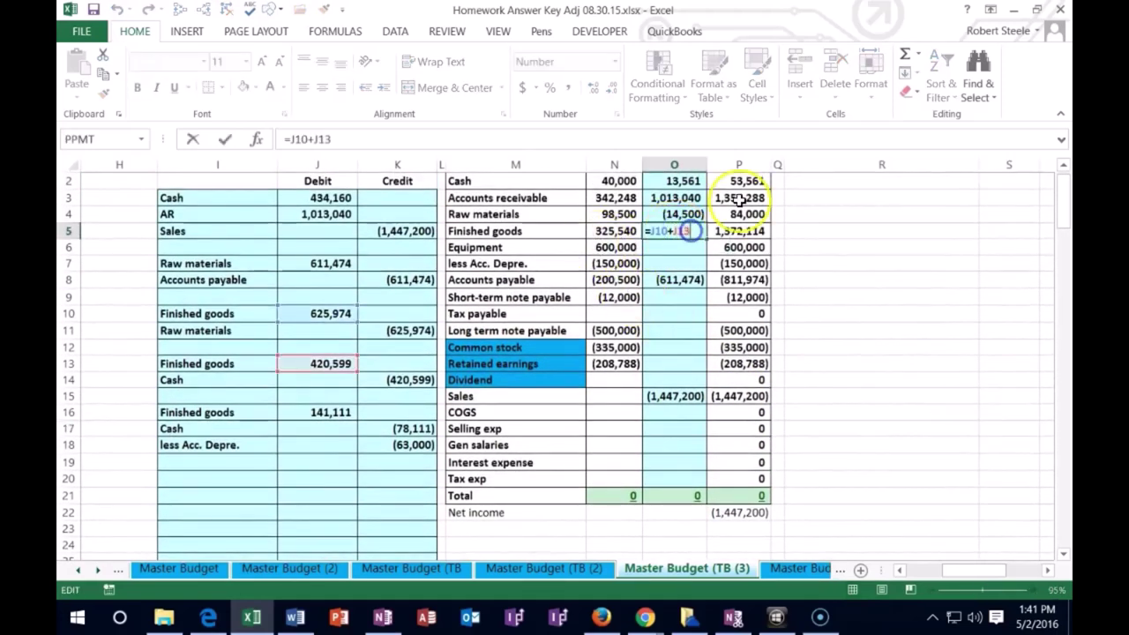
{"action": "type", "text": "+"}
{"action": "left_click", "coordinate": [328, 413]}
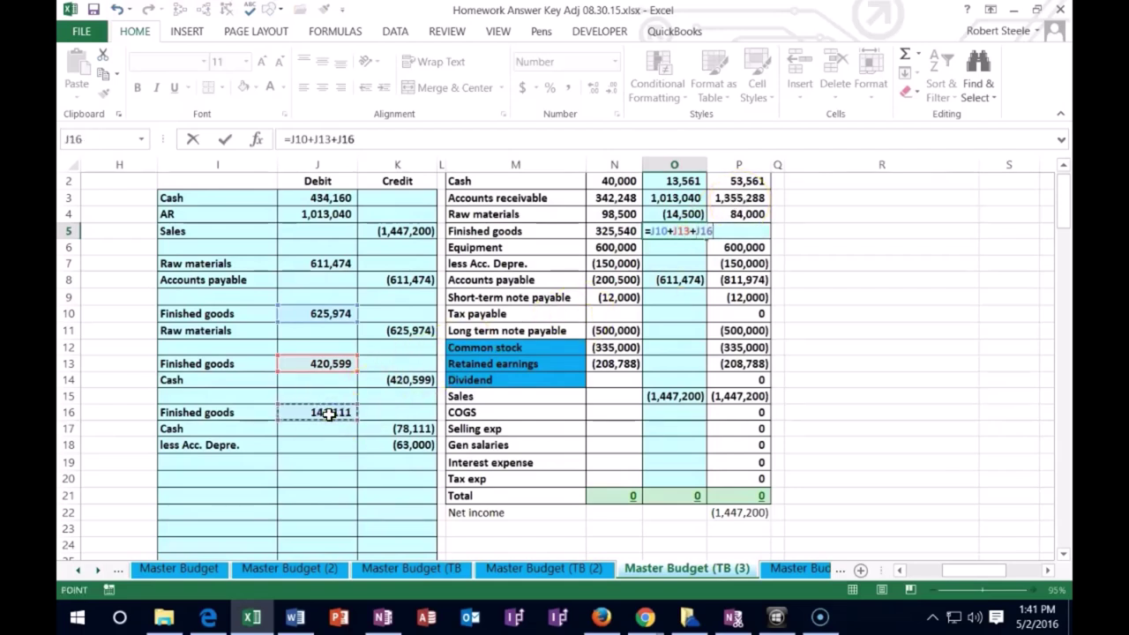
{"action": "key", "text": "Return"}
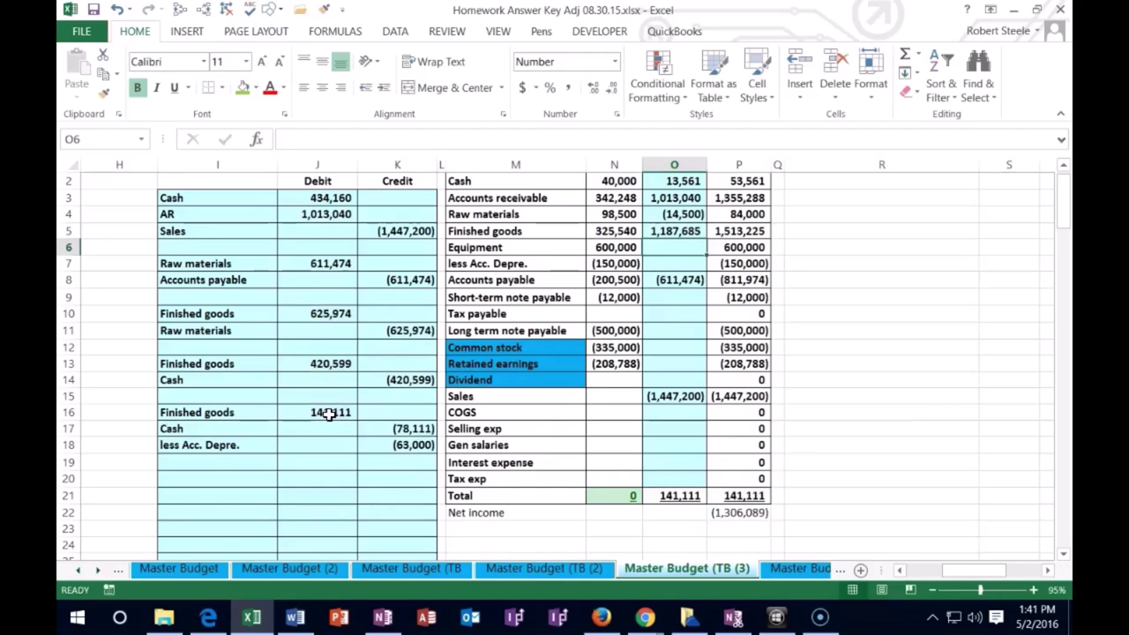
- Add the K17 credit to the Cash adjustment in O2, making the formula =J3+K14+K17
{"action": "scroll", "coordinate": [323, 443], "scroll_direction": "up", "scroll_amount": 1}
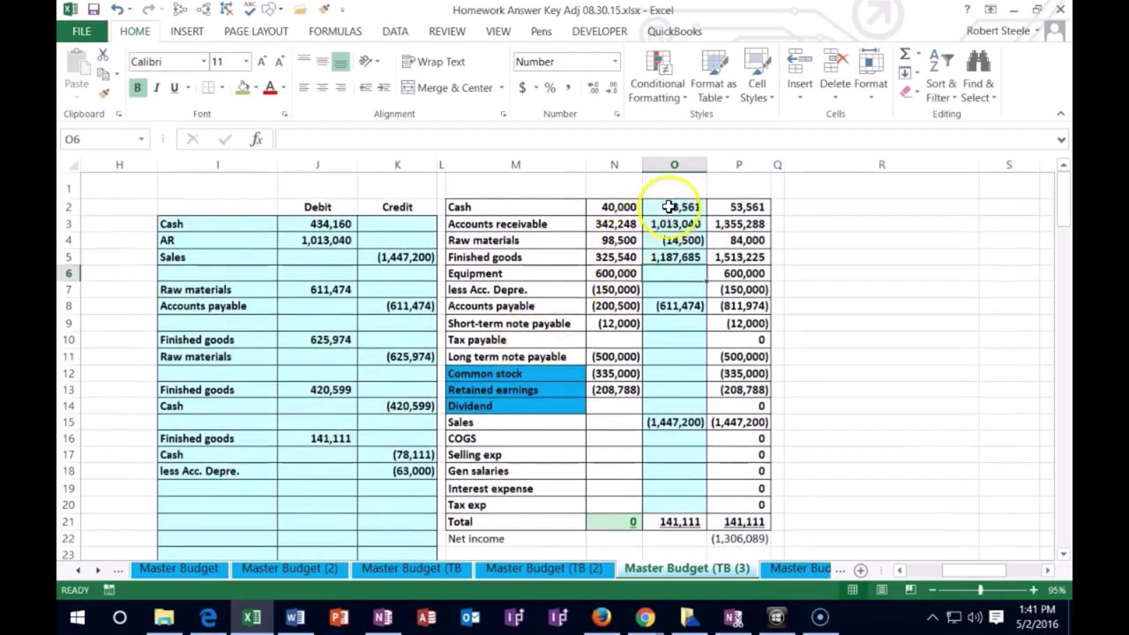
{"action": "double_click", "coordinate": [670, 206]}
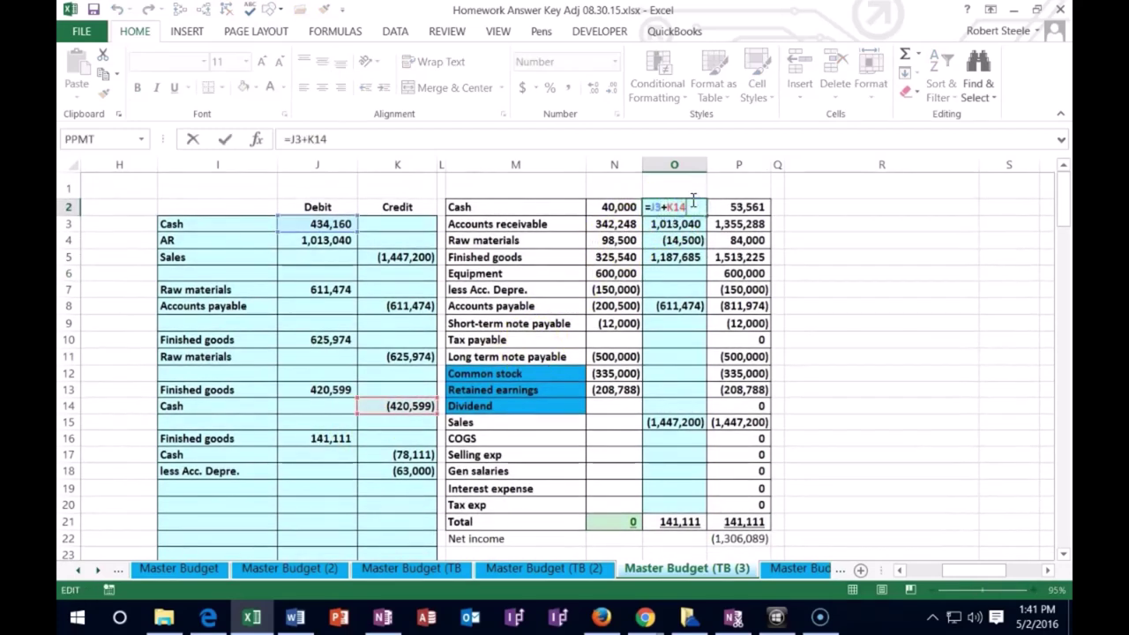
{"action": "left_click", "coordinate": [404, 455]}
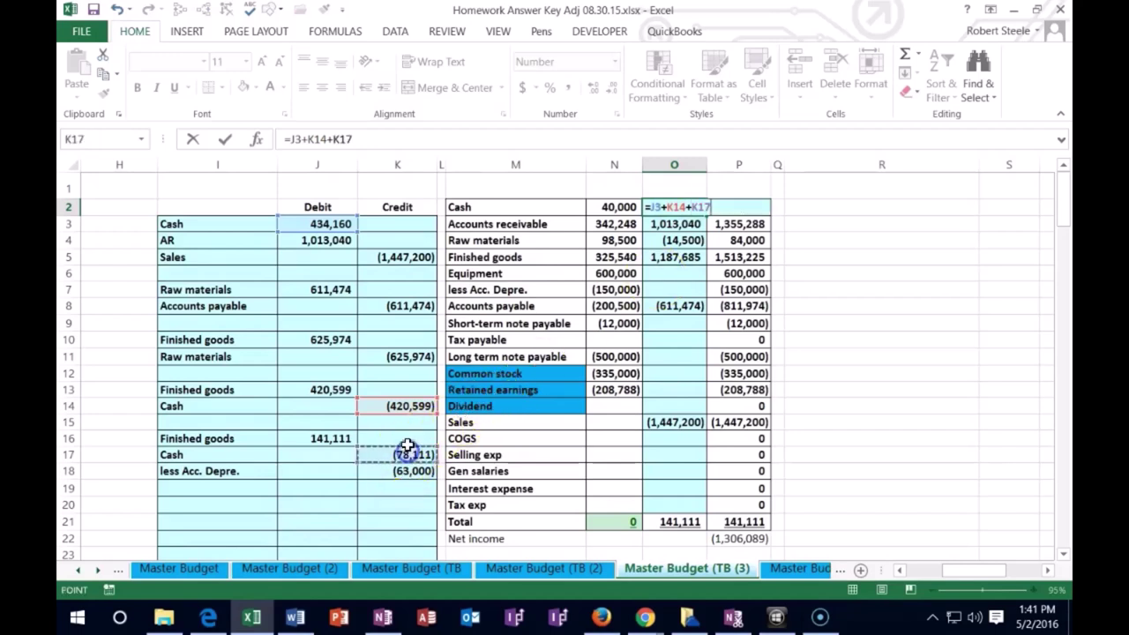
{"action": "key", "text": "Return"}
- Post the K18 credit to the less Acc. Depre. adjustment in O7 of the trial balance
{"action": "left_click", "coordinate": [654, 288]}
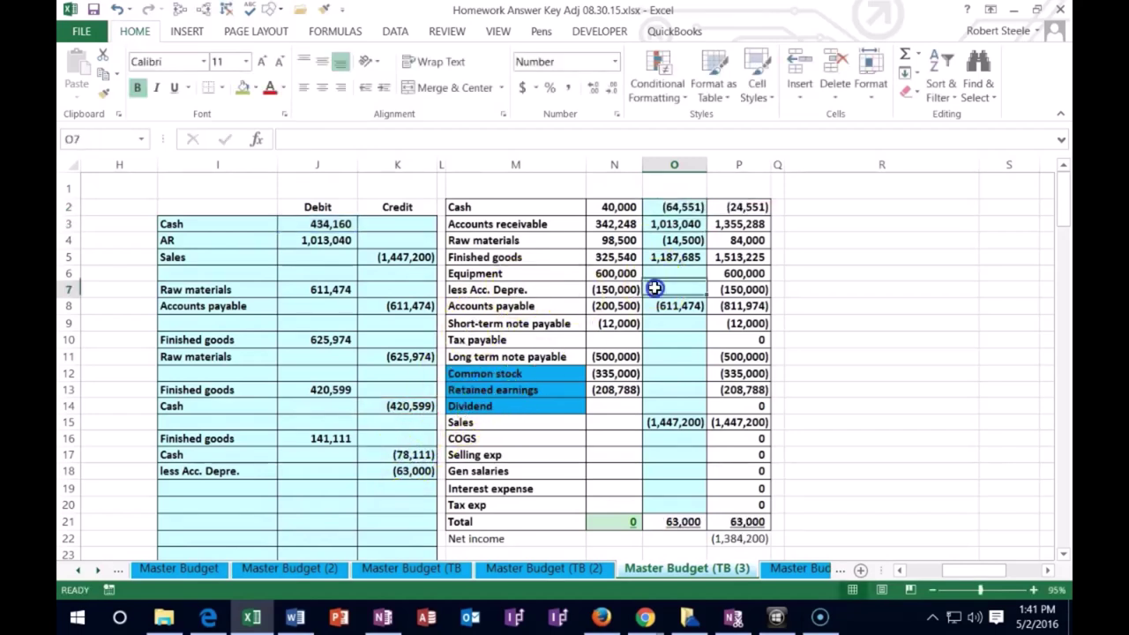
{"action": "type", "text": "+"}
{"action": "left_click", "coordinate": [402, 470]}
{"action": "key", "text": "Return"}
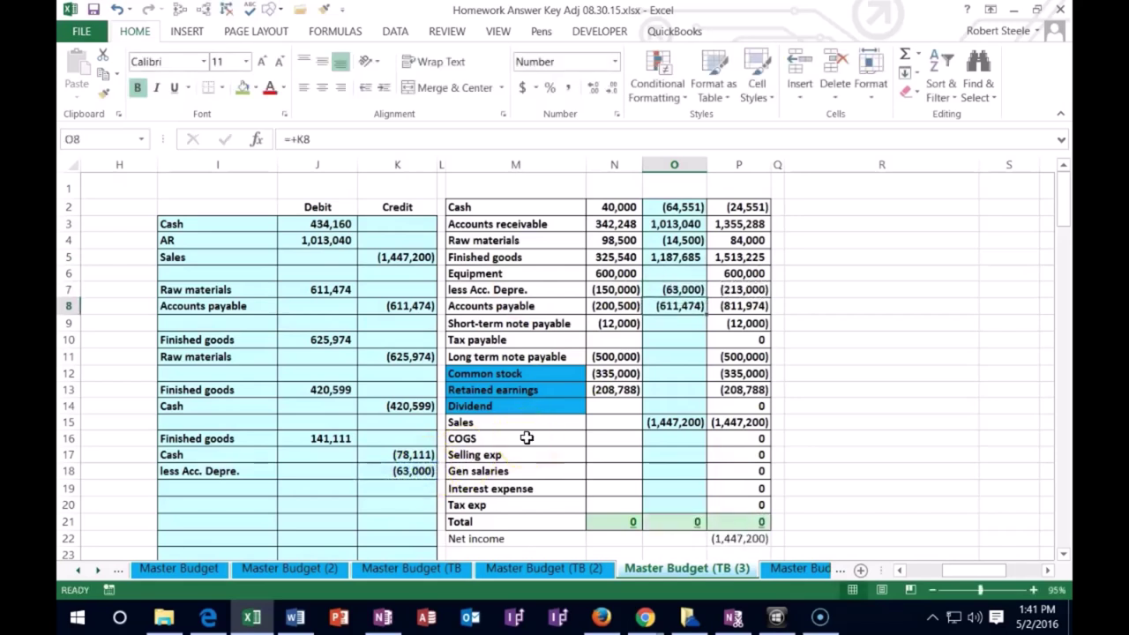
- Mark the Factory overhead budget as completed by filling its heading in B40 with green
{"action": "left_click", "coordinate": [899, 570]}
{"action": "left_click", "coordinate": [899, 570]}
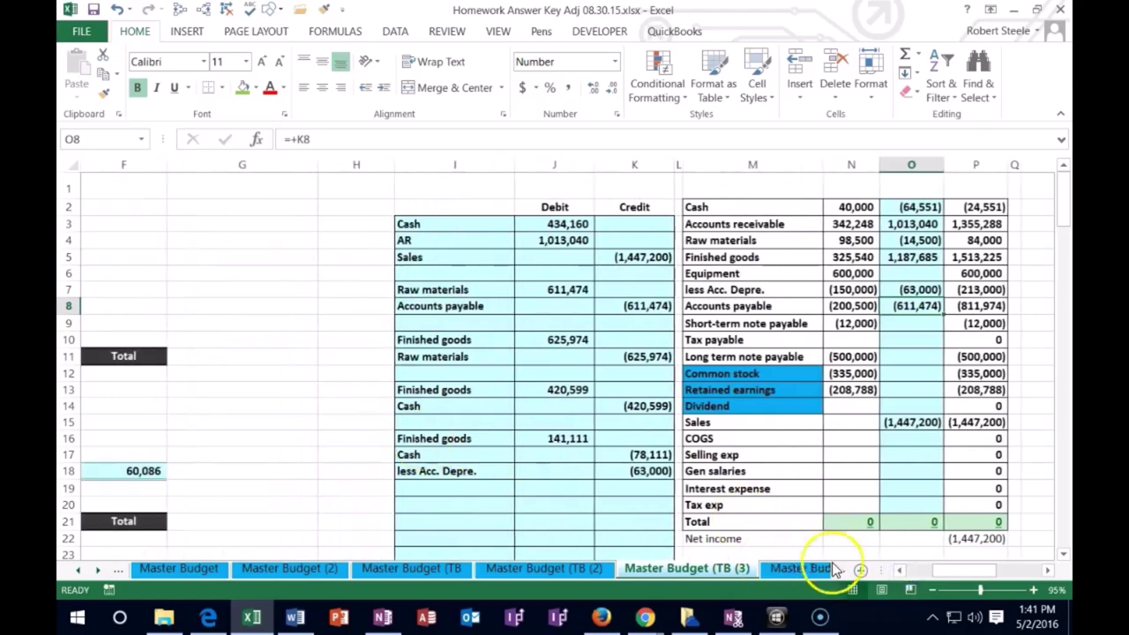
{"action": "left_click", "coordinate": [901, 570]}
{"action": "left_click", "coordinate": [901, 570]}
{"action": "scroll", "coordinate": [479, 453], "scroll_direction": "down", "scroll_amount": 9}
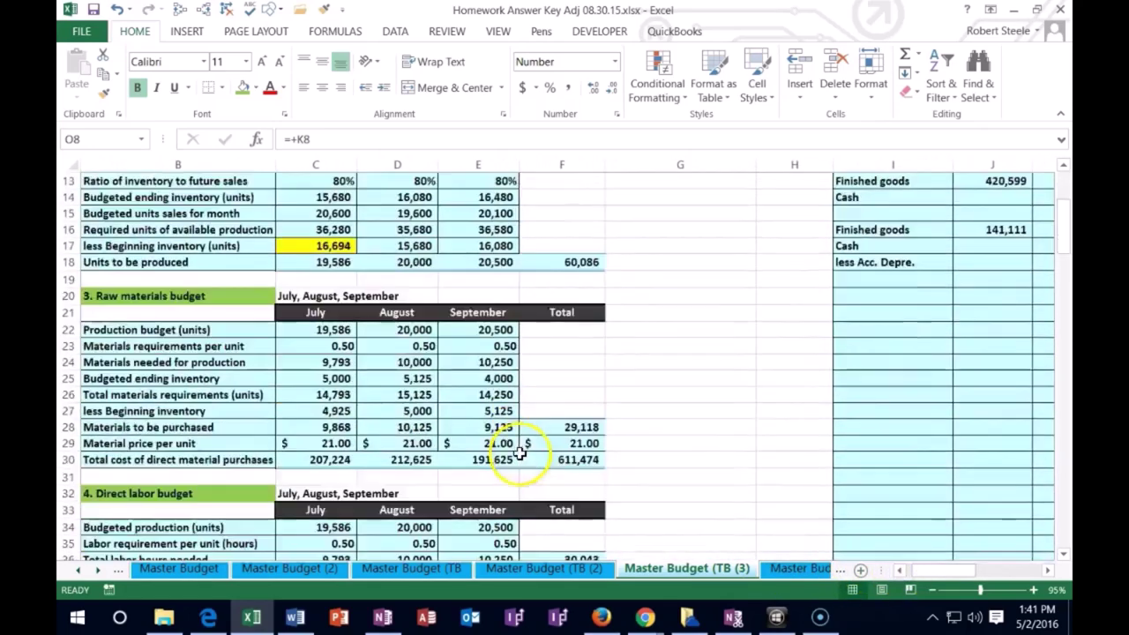
{"action": "right_click", "coordinate": [196, 381]}
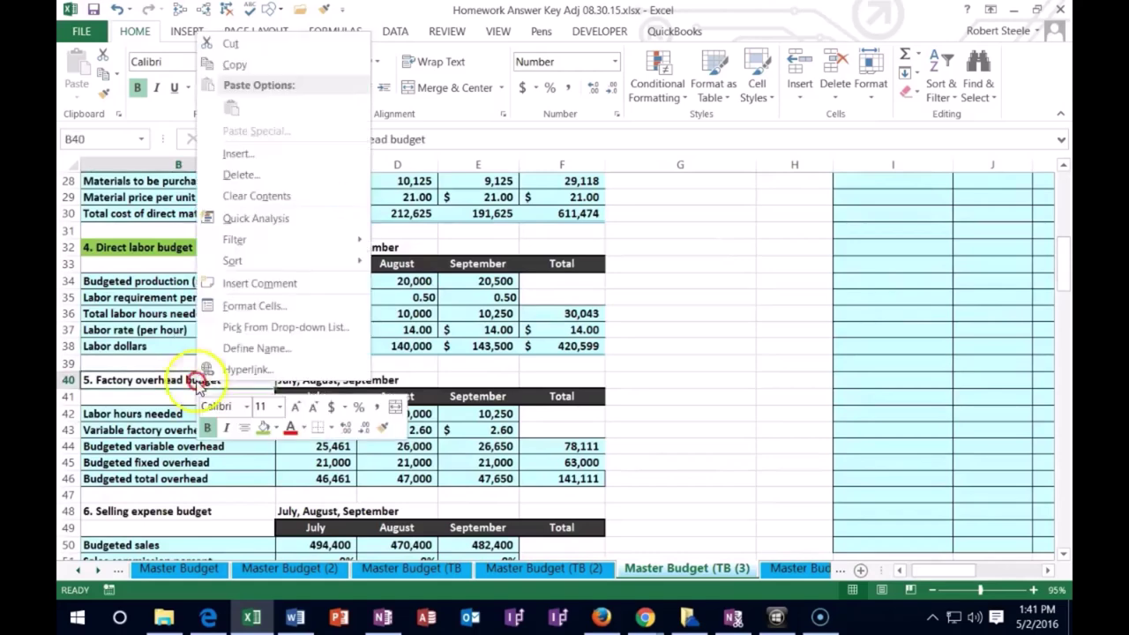
{"action": "key", "text": "Escape"}
- Review the Selling expense budget, and paste the Selling exp account name from M17 into I20 as values
{"action": "left_click", "coordinate": [217, 510]}
{"action": "scroll", "coordinate": [264, 490], "scroll_direction": "down", "scroll_amount": 2}
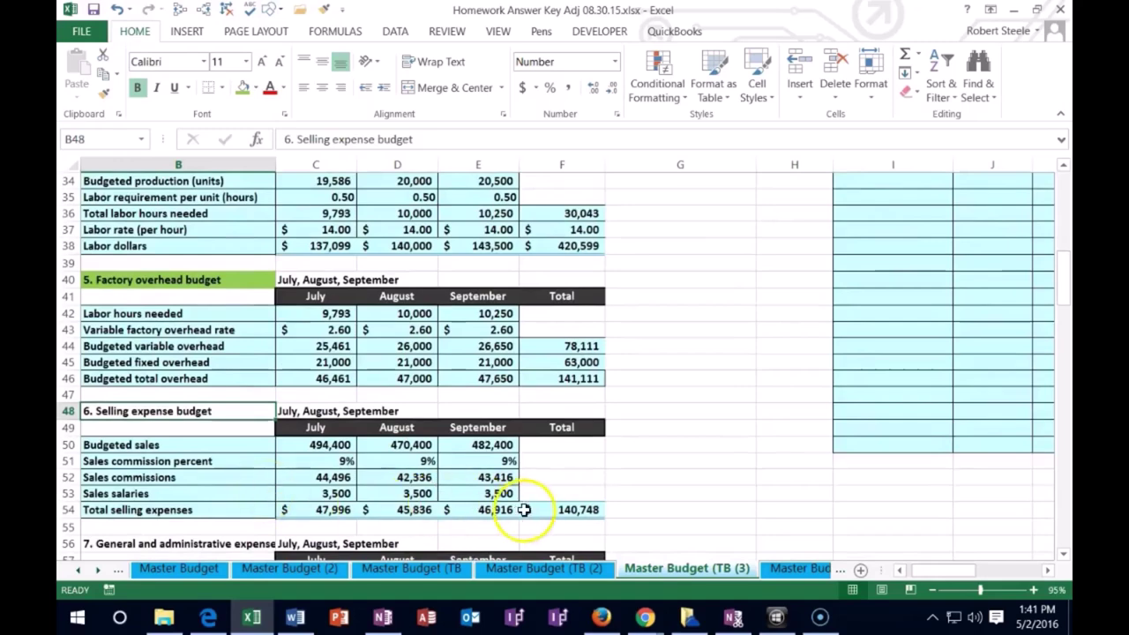
{"action": "left_click_drag", "start_coordinate": [940, 572], "coordinate": [951, 567]}
{"action": "scroll", "coordinate": [831, 414], "scroll_direction": "up", "scroll_amount": 2}
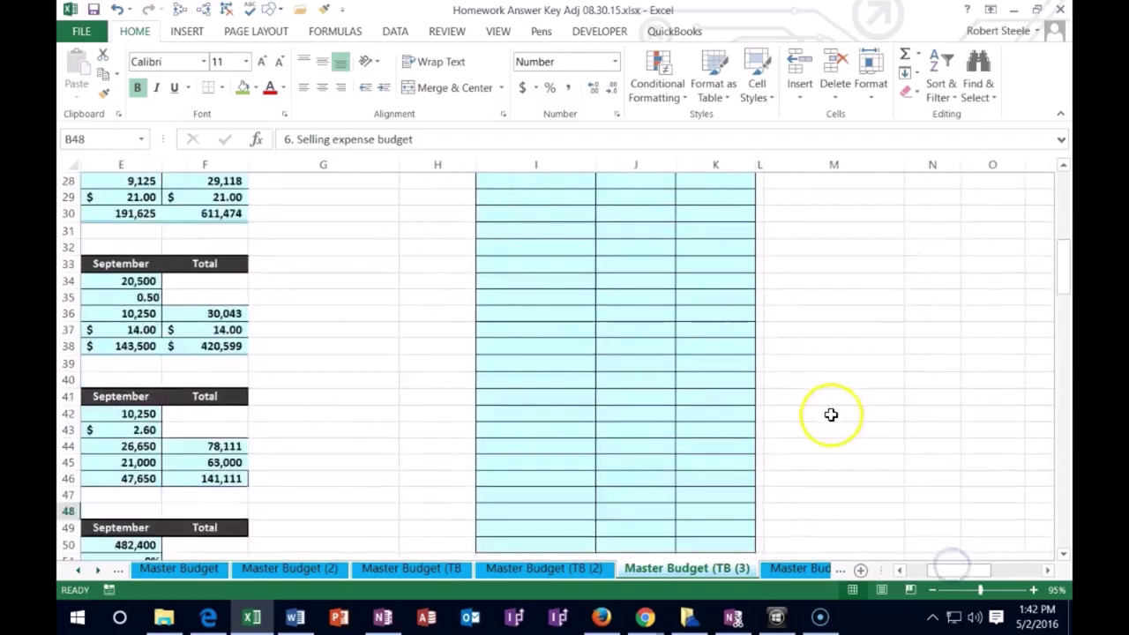
{"action": "scroll", "coordinate": [831, 415], "scroll_direction": "up", "scroll_amount": 8}
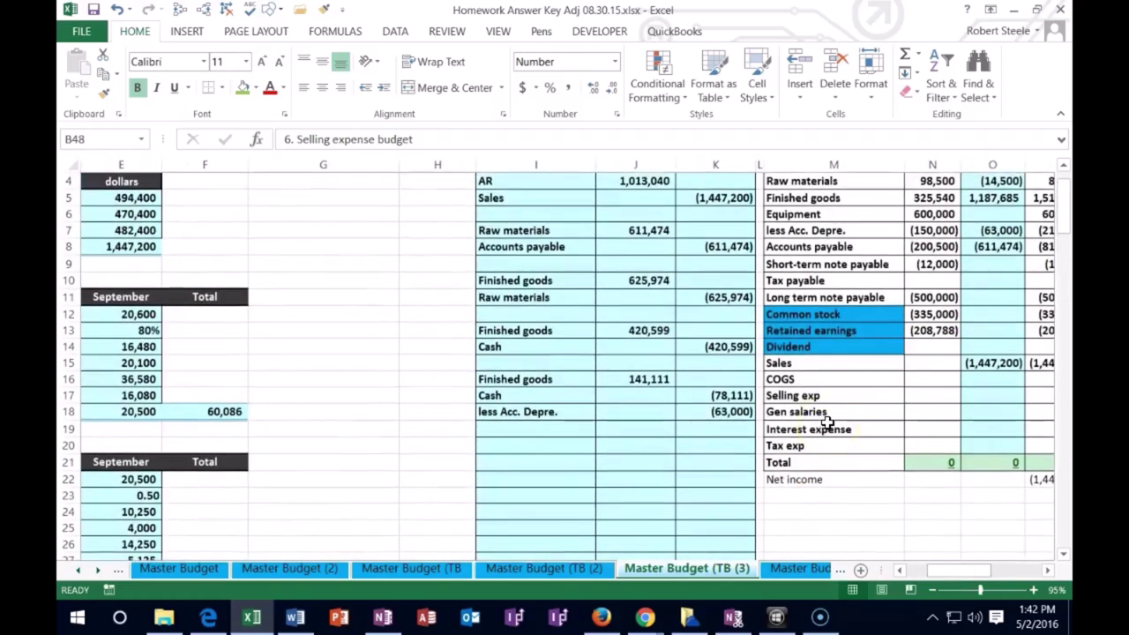
{"action": "left_click", "coordinate": [816, 396]}
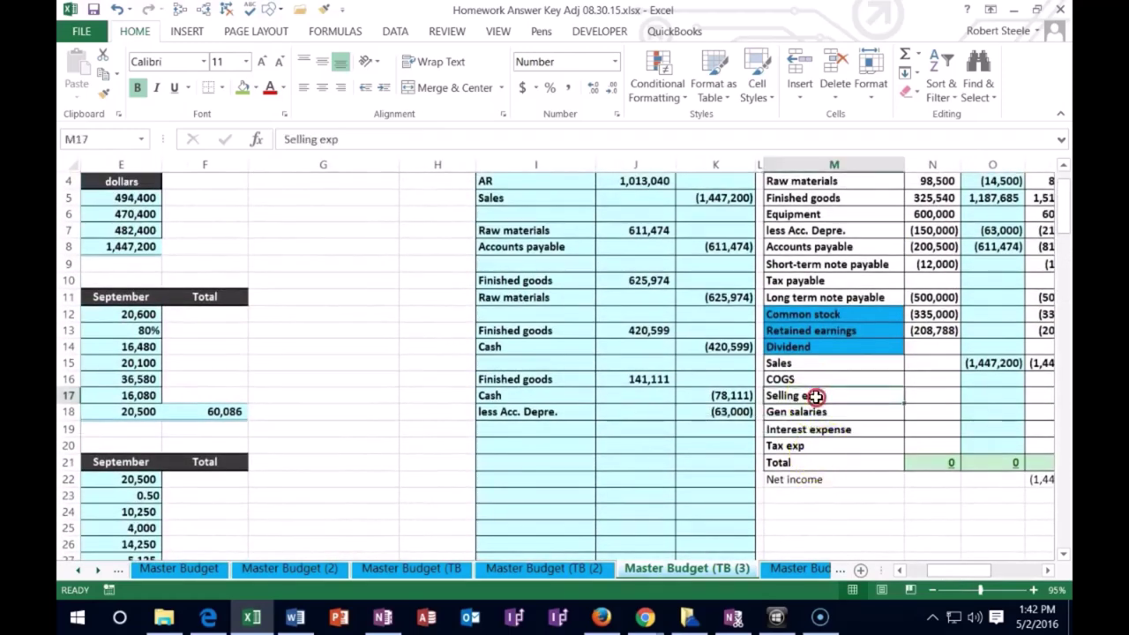
{"action": "right_click", "coordinate": [814, 396]}
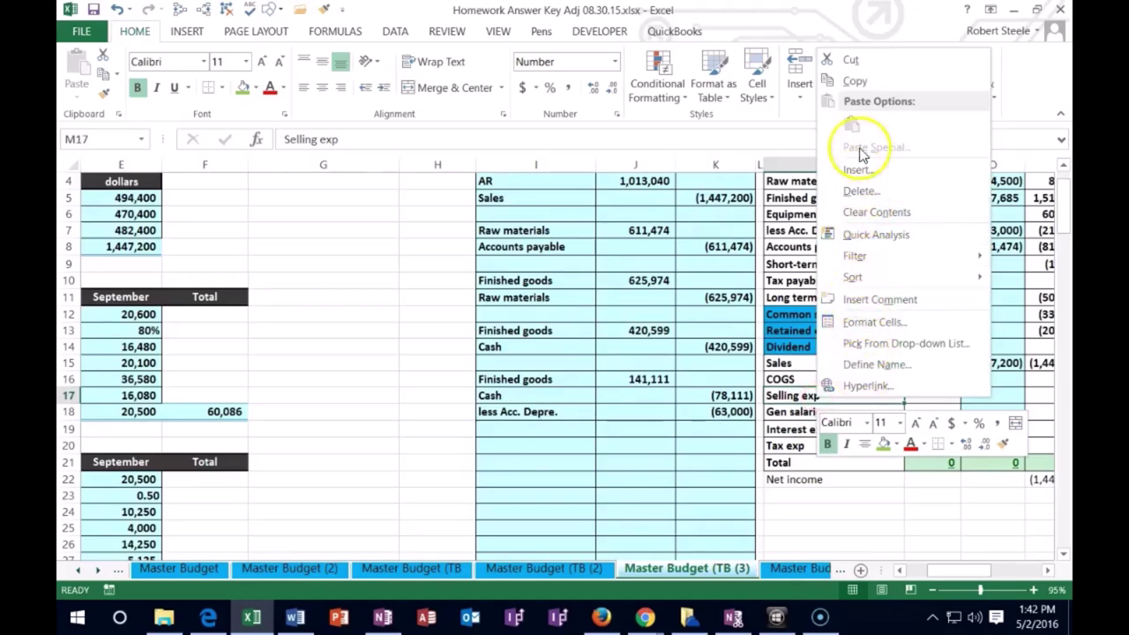
{"action": "left_click", "coordinate": [848, 80]}
{"action": "right_click", "coordinate": [524, 445]}
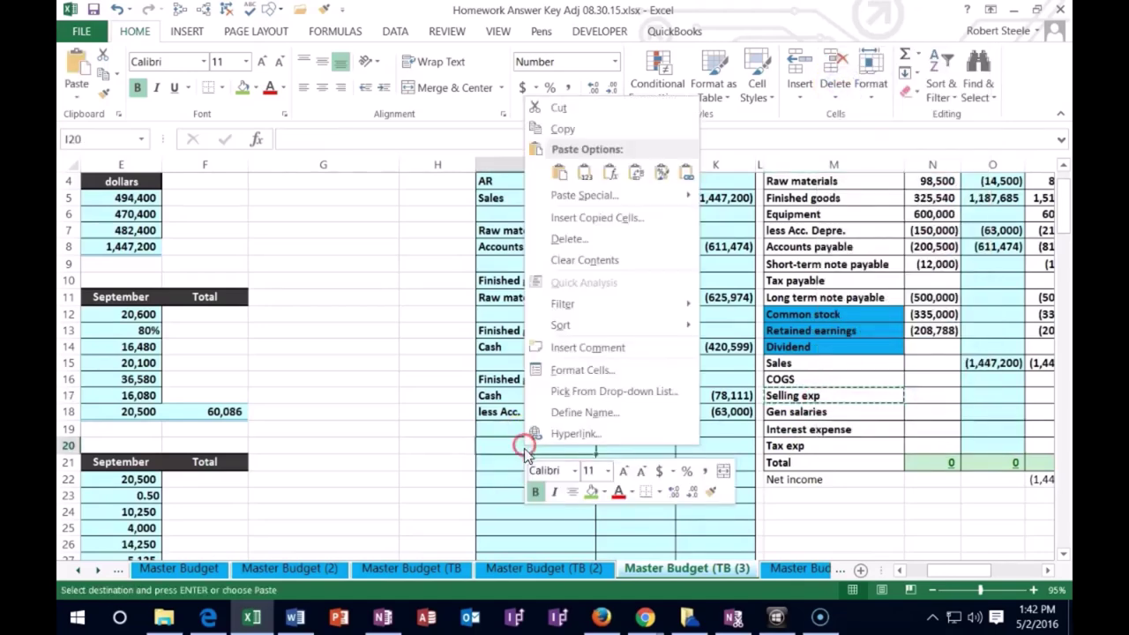
{"action": "left_click", "coordinate": [584, 179]}
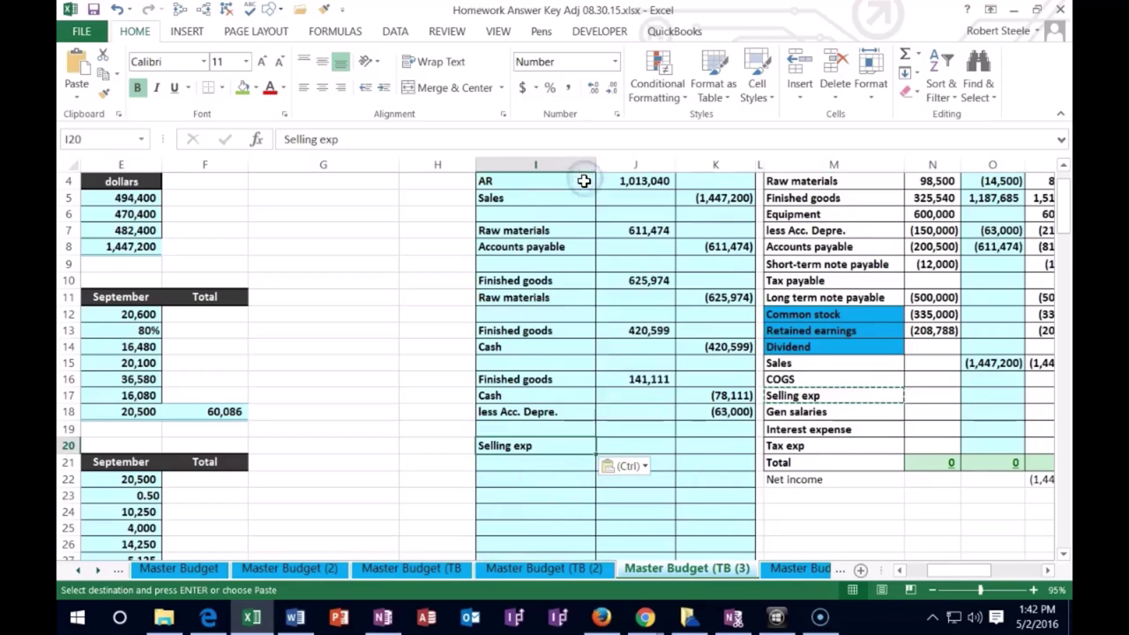
- Link the Selling exp debit in J20 to the quarter's total selling expenses in F54 of the Selling expense budget
{"action": "left_click", "coordinate": [623, 441]}
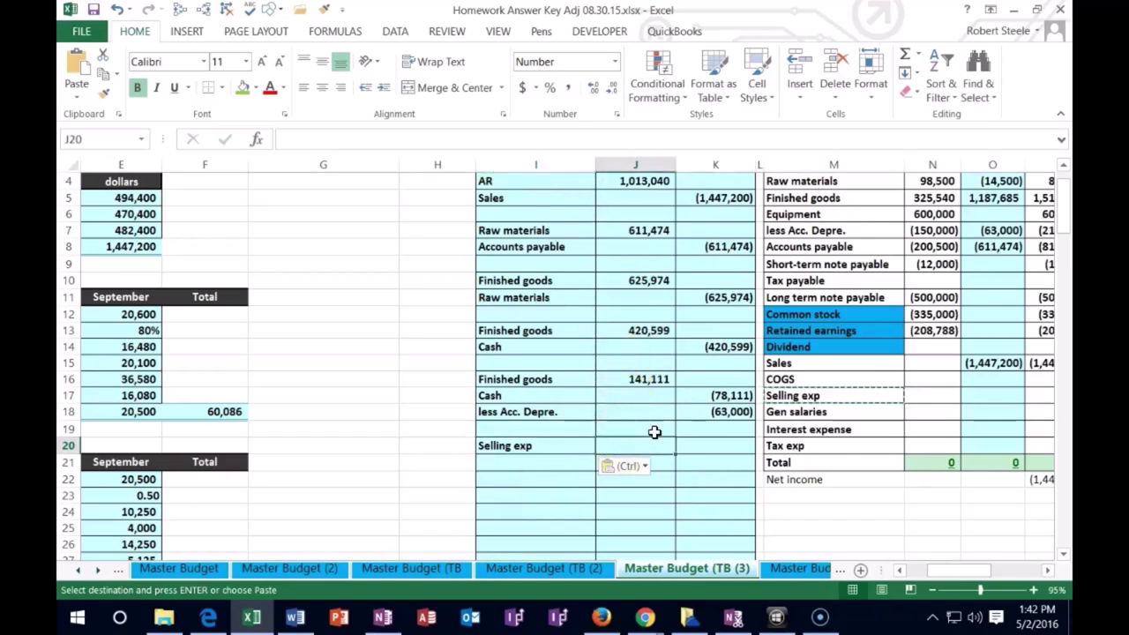
{"action": "type", "text": "="}
{"action": "key", "text": "Left"}
{"action": "key", "text": "Left"}
{"action": "key", "text": "Left"}
{"action": "key", "text": "Left"}
{"action": "key", "text": "Left"}
{"action": "key", "text": "Left"}
{"action": "key", "text": "Left"}
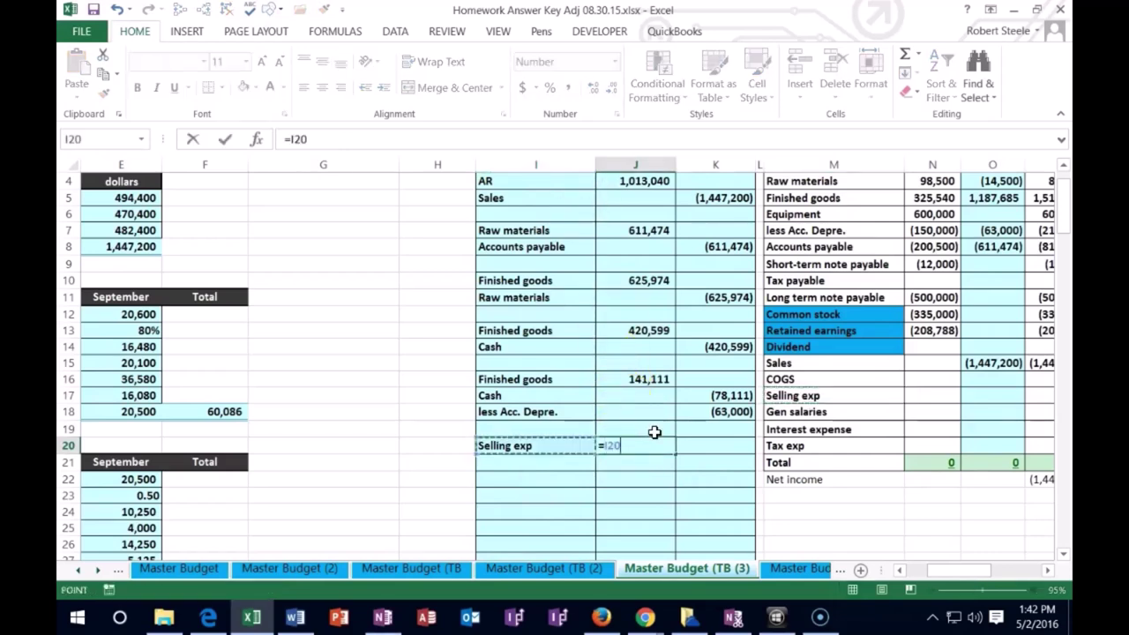
{"action": "key", "text": "Down"}
{"action": "key", "text": "Down"}
{"action": "key", "text": "Down"}
{"action": "key", "text": "Down"}
{"action": "key", "text": "Down"}
{"action": "key", "text": "Down"}
{"action": "key", "text": "Down"}
{"action": "key", "text": "Down"}
{"action": "key", "text": "Down"}
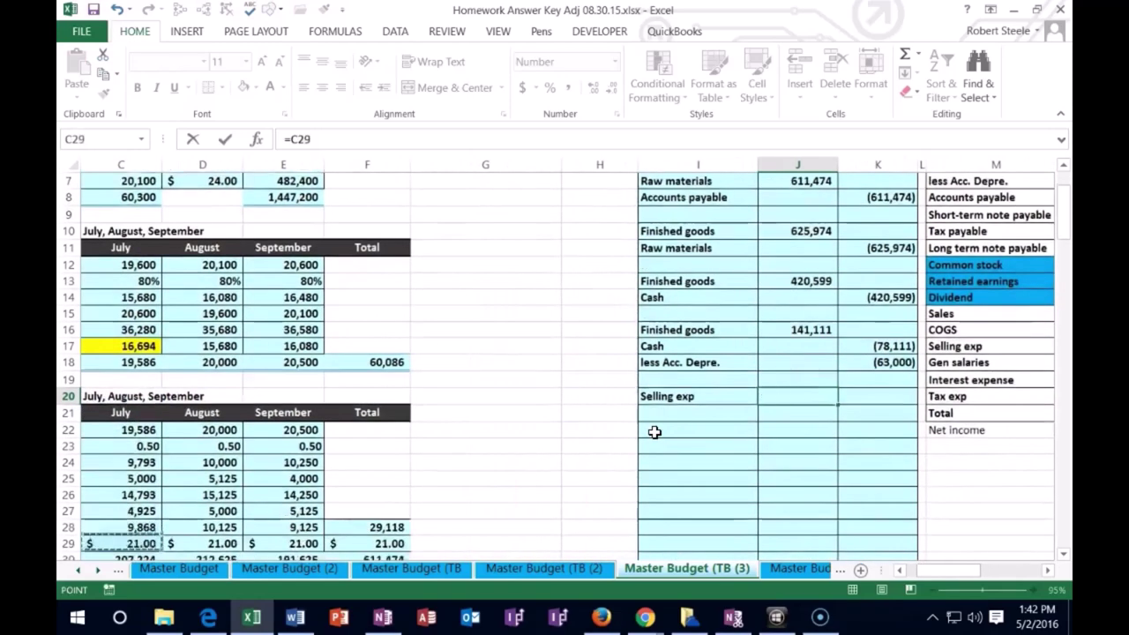
{"action": "key", "text": "Left"}
{"action": "key", "text": "Down"}
{"action": "key", "text": "Down"}
{"action": "key", "text": "Down"}
{"action": "key", "text": "Down"}
{"action": "key", "text": "Down"}
{"action": "key", "text": "Down"}
{"action": "key", "text": "Down"}
{"action": "key", "text": "Down"}
{"action": "key", "text": "Down"}
{"action": "key", "text": "Down"}
{"action": "key", "text": "Down"}
{"action": "key", "text": "Down"}
{"action": "key", "text": "Down"}
{"action": "key", "text": "Down"}
{"action": "key", "text": "Down"}
{"action": "key", "text": "Down"}
{"action": "key", "text": "Down"}
{"action": "key", "text": "Down"}
{"action": "key", "text": "Down"}
{"action": "key", "text": "Down"}
{"action": "key", "text": "Down"}
{"action": "key", "text": "Down"}
{"action": "key", "text": "Down"}
{"action": "key", "text": "Down"}
{"action": "key", "text": "Down"}
{"action": "key", "text": "Down"}
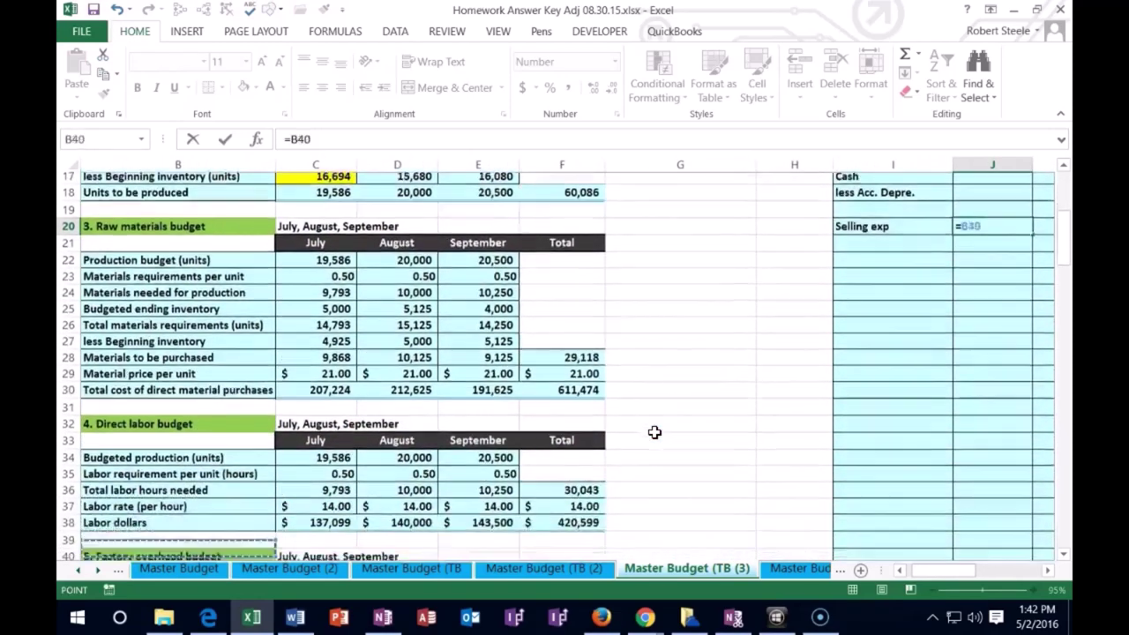
{"action": "key", "text": "Down"}
{"action": "key", "text": "Down"}
{"action": "key", "text": "Up"}
{"action": "key", "text": "Up"}
{"action": "key", "text": "Up"}
{"action": "key", "text": "Up"}
{"action": "key", "text": "Right"}
{"action": "key", "text": "Right"}
{"action": "key", "text": "Right"}
{"action": "key", "text": "Right"}
{"action": "key", "text": "Right"}
{"action": "key", "text": "Left"}
{"action": "key", "text": "Return"}
- Enter the offsetting credit in K21 as the negative of the Selling exp debit, using the formula =-J20
{"action": "key", "text": "Up"}
{"action": "key", "text": "Up"}
{"action": "key", "text": "Up"}
{"action": "key", "text": "Right"}
{"action": "key", "text": "Down"}
{"action": "key", "text": "Down"}
{"action": "key", "text": "Down"}
{"action": "type", "text": "-"}
{"action": "key", "text": "Left"}
{"action": "key", "text": "Up"}
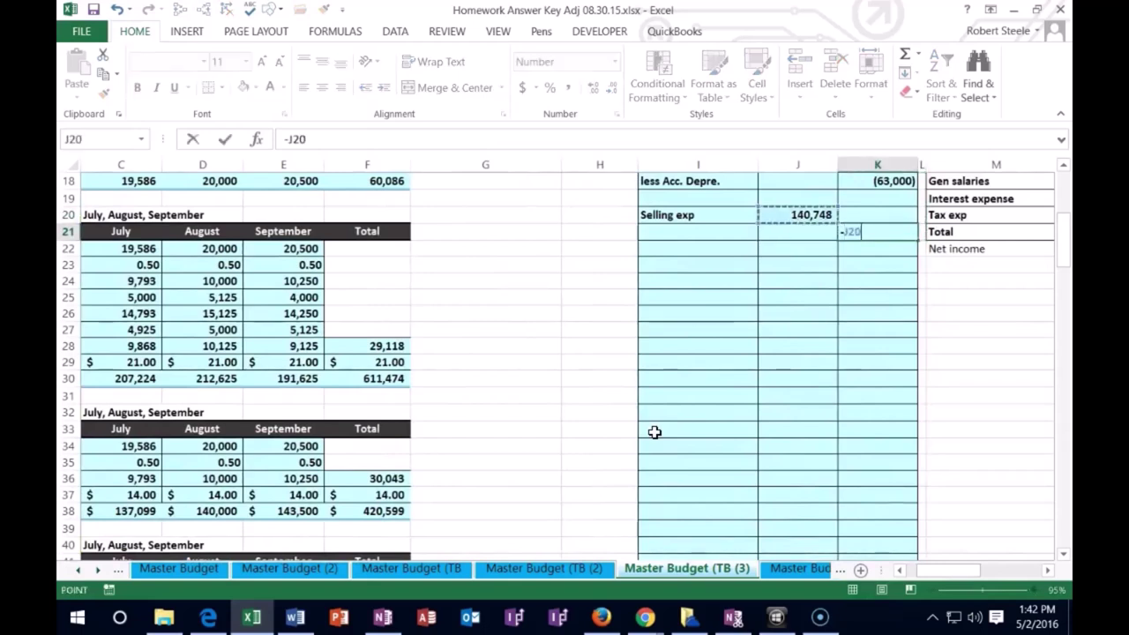
{"action": "key", "text": "Return"}
- Enter Cash as the credited account name in I21 below Selling exp
{"action": "left_click", "coordinate": [693, 232]}
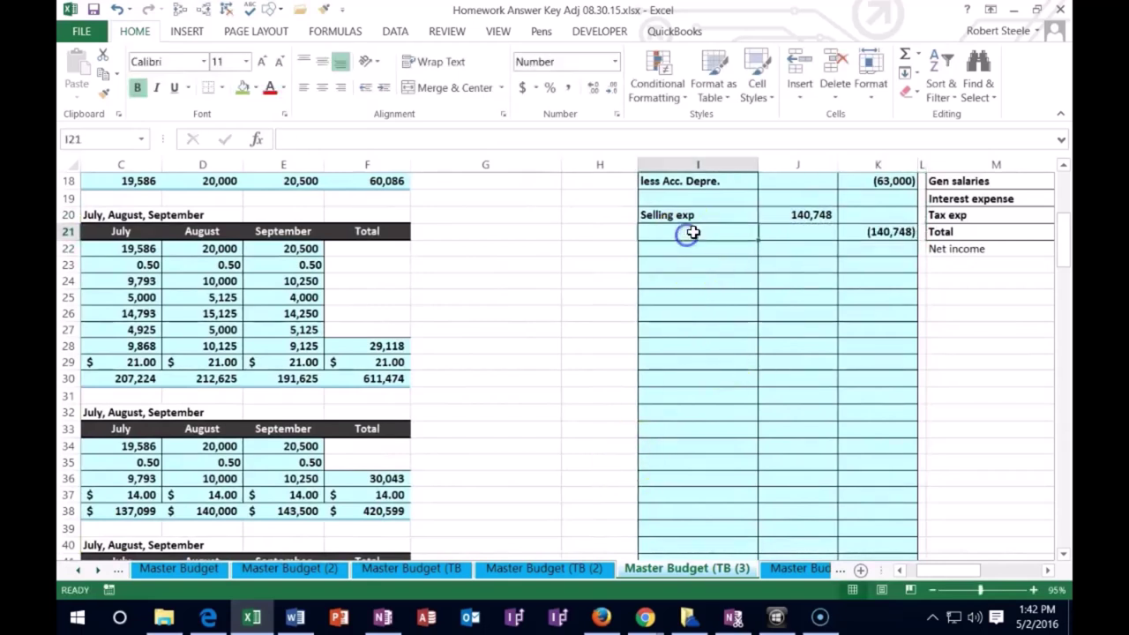
{"action": "type", "text": "Ca"}
{"action": "key", "text": "Tab"}
{"action": "key", "text": "Tab"}
{"action": "key", "text": "Tab"}
{"action": "key", "text": "Tab"}
{"action": "key", "text": "Tab"}
{"action": "key", "text": "Tab"}
{"action": "key", "text": "Tab"}
{"action": "key", "text": "Tab"}
{"action": "key", "text": "Tab"}
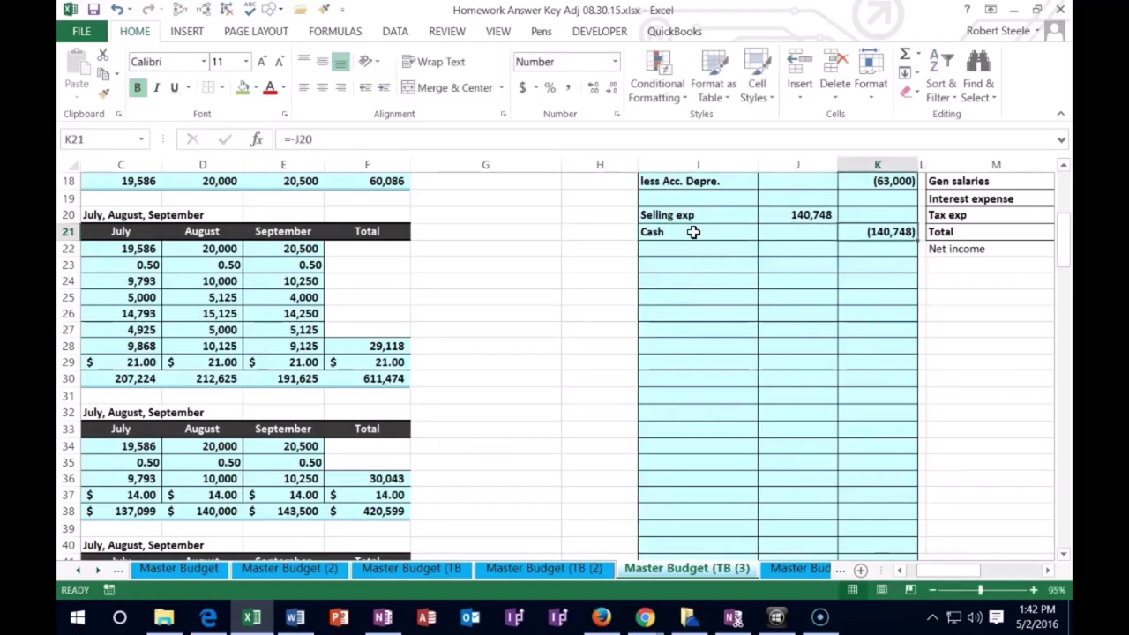
- Post the J20 debit to the Selling exp adjustment in O17 of the trial balance
{"action": "scroll", "coordinate": [635, 256], "scroll_direction": "up", "scroll_amount": 2}
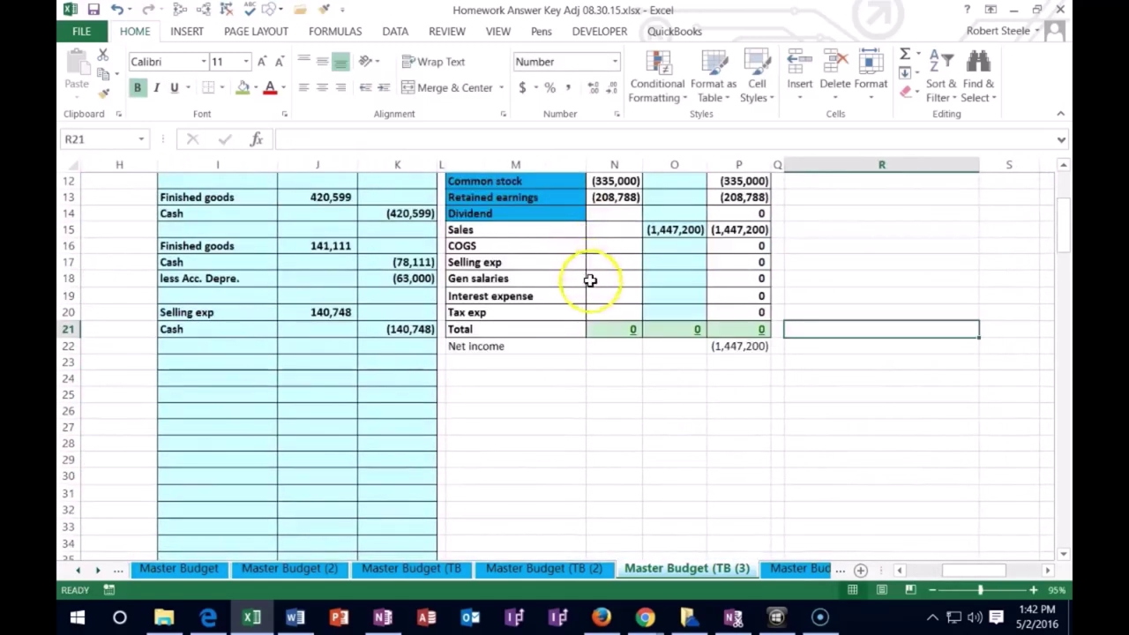
{"action": "left_click", "coordinate": [658, 260]}
{"action": "type", "text": "="}
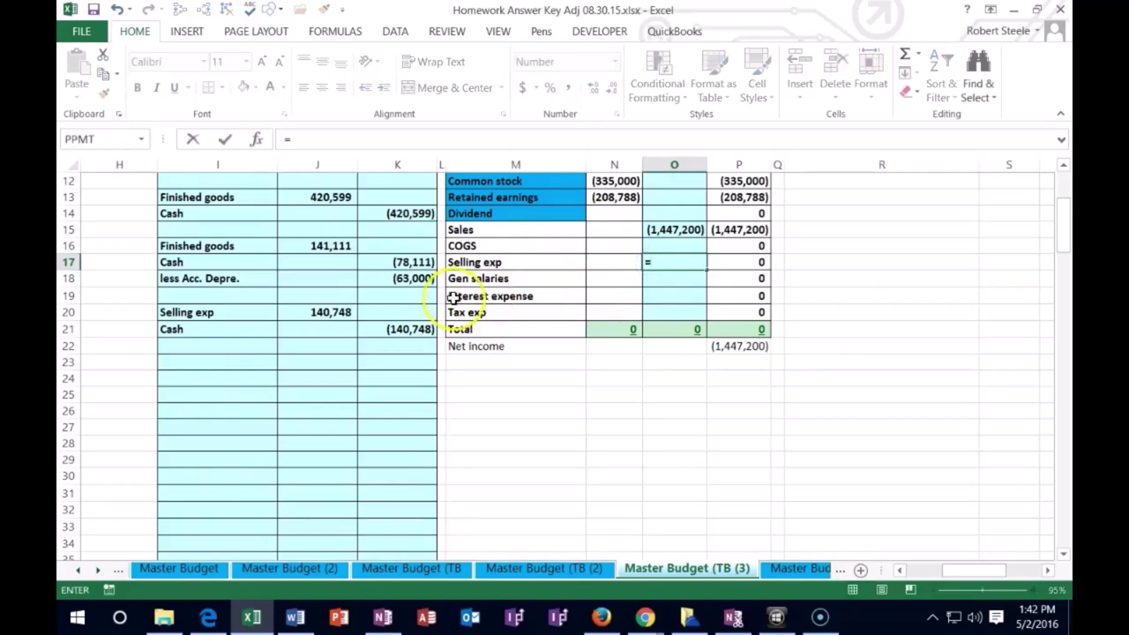
{"action": "left_click", "coordinate": [315, 310]}
{"action": "key", "text": "Return"}
{"action": "scroll", "coordinate": [590, 350], "scroll_direction": "up", "scroll_amount": 4}
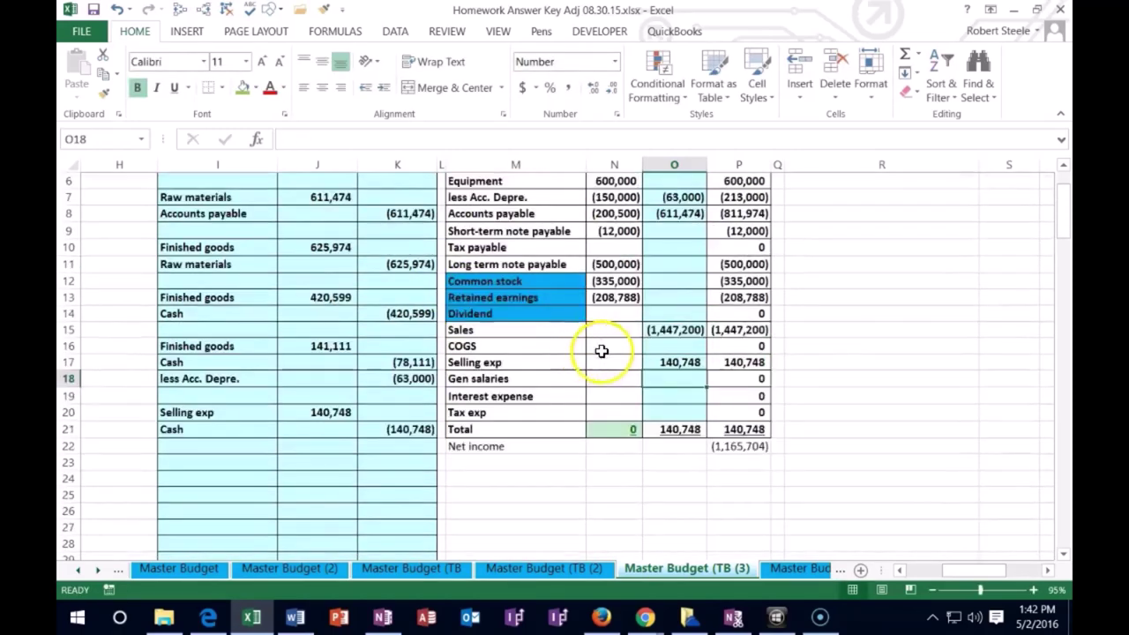
- Add the K21 credit to the Cash adjustment in O2, making the formula =J3+K14+K17+K21
{"action": "double_click", "coordinate": [668, 207]}
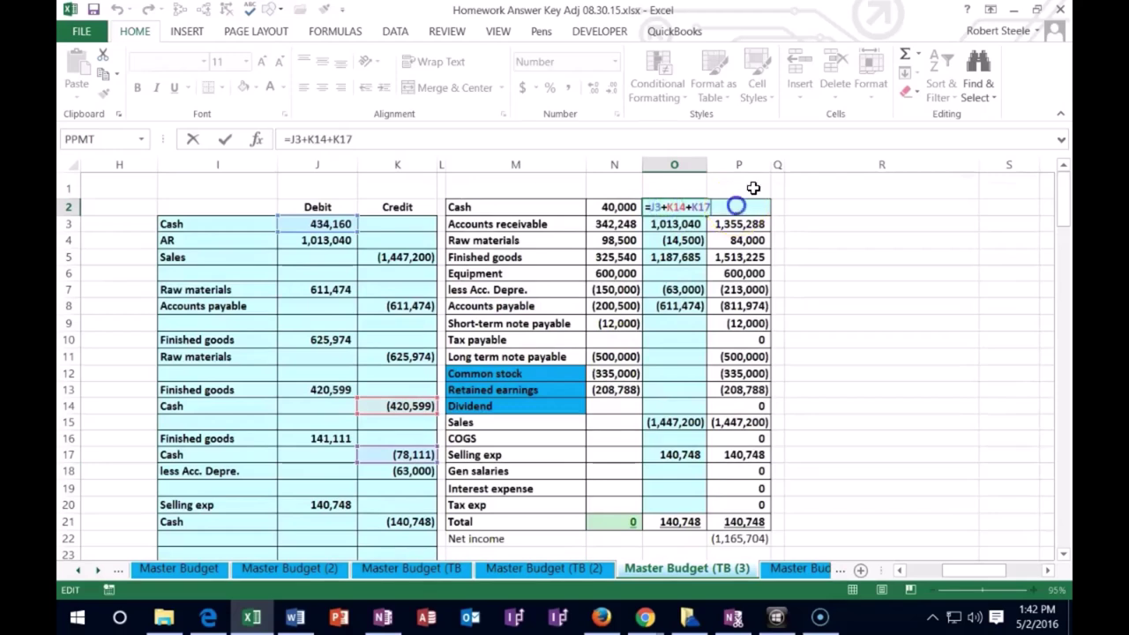
{"action": "left_click", "coordinate": [415, 521]}
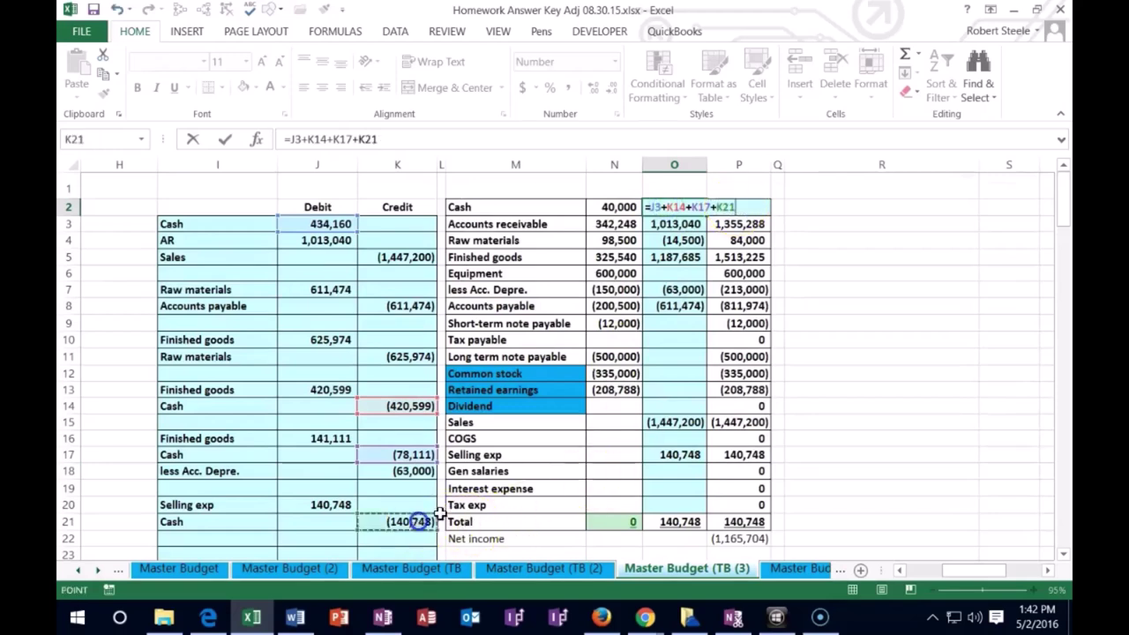
{"action": "key", "text": "Return"}
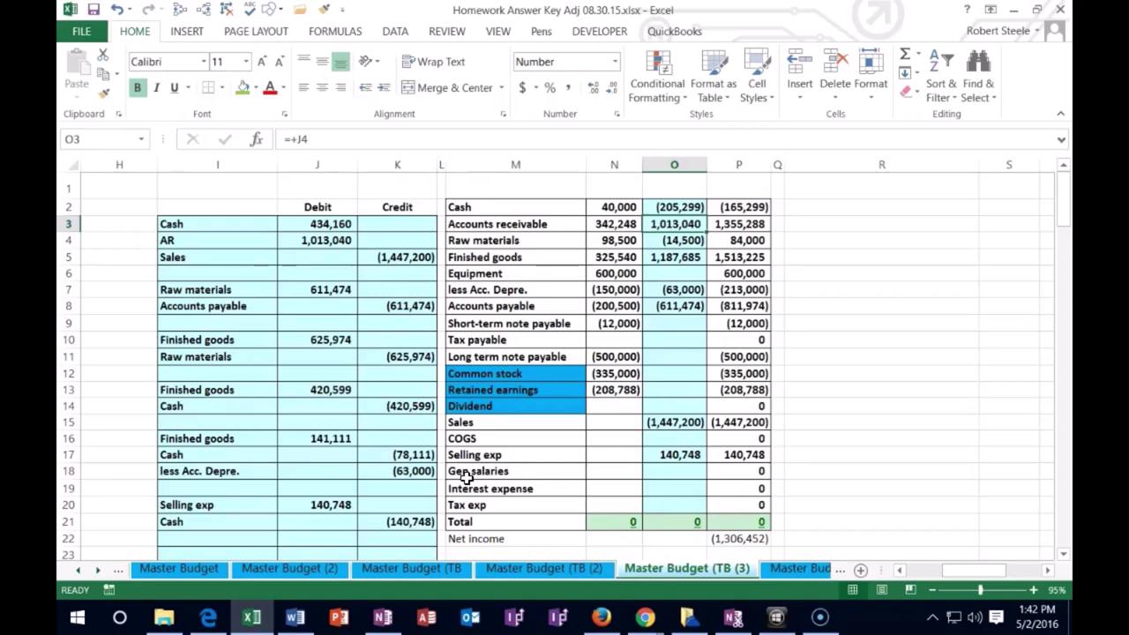
- Mark the Selling expense budget as completed by filling its heading in B48 with green
{"action": "key", "text": "Left"}
{"action": "key", "text": "Left"}
{"action": "key", "text": "Left"}
{"action": "key", "text": "Left"}
{"action": "key", "text": "Left"}
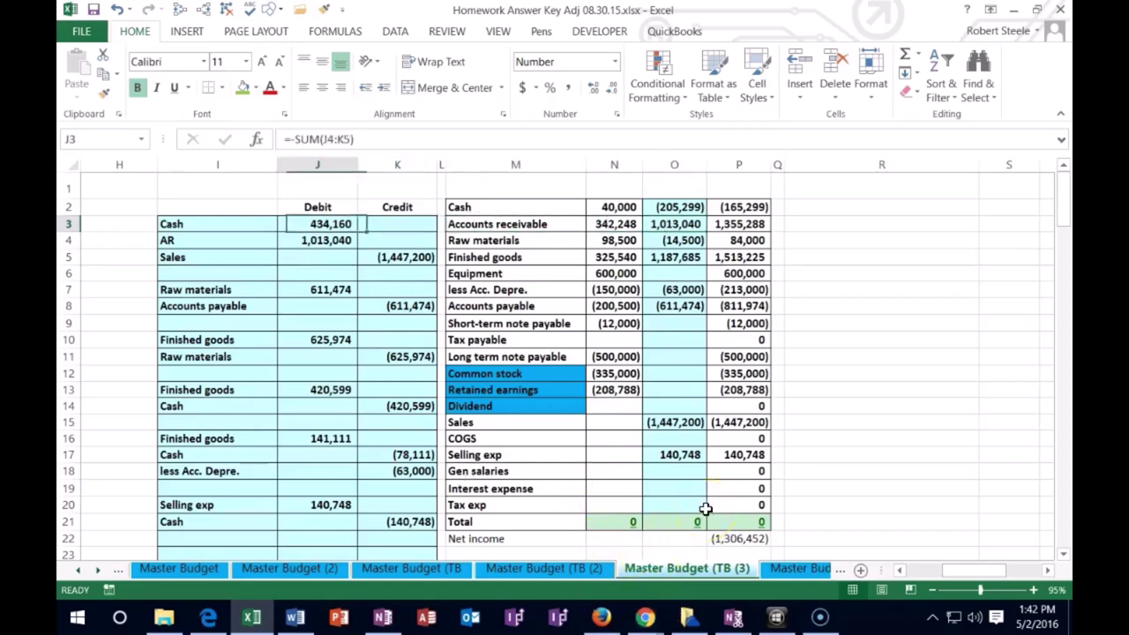
{"action": "key", "text": "Left"}
{"action": "key", "text": "Left"}
{"action": "key", "text": "Left"}
{"action": "key", "text": "Left"}
{"action": "key", "text": "Left"}
{"action": "key", "text": "Left"}
{"action": "key", "text": "Left"}
{"action": "key", "text": "Left"}
{"action": "key", "text": "Right"}
{"action": "key", "text": "Right"}
{"action": "key", "text": "Right"}
{"action": "key", "text": "Right"}
{"action": "key", "text": "Right"}
{"action": "key", "text": "Right"}
{"action": "key", "text": "Down"}
{"action": "key", "text": "Down"}
{"action": "key", "text": "Down"}
{"action": "key", "text": "Down"}
{"action": "key", "text": "Down"}
{"action": "key", "text": "Down"}
{"action": "key", "text": "Down"}
{"action": "key", "text": "Down"}
{"action": "key", "text": "Down"}
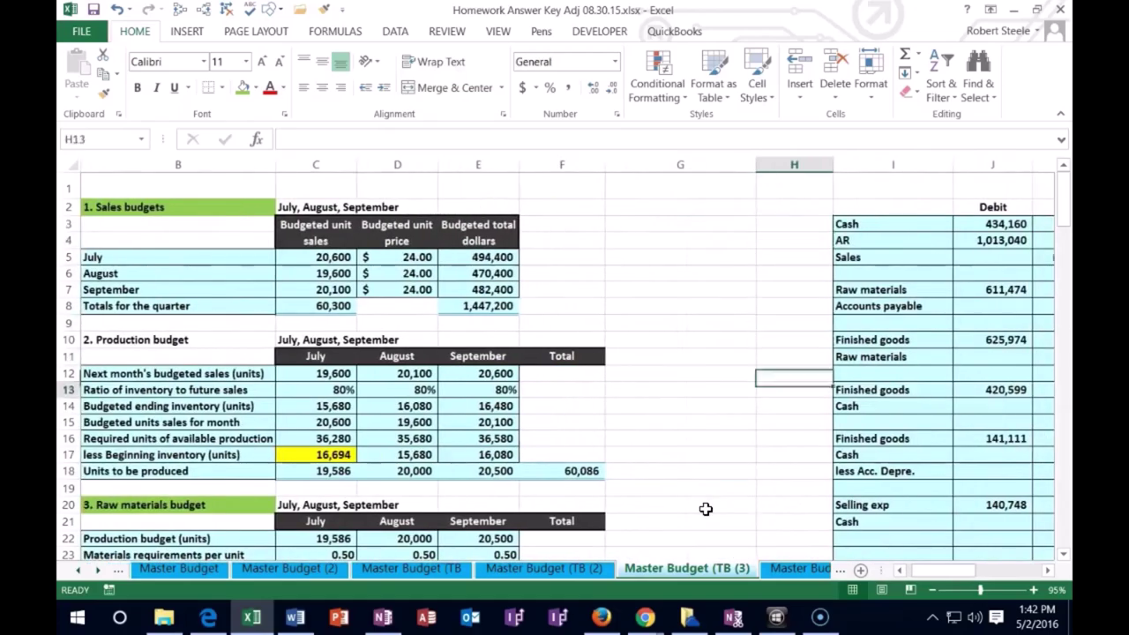
{"action": "key", "text": "Down"}
{"action": "key", "text": "Down"}
{"action": "key", "text": "Down"}
{"action": "key", "text": "Down"}
{"action": "key", "text": "Down"}
{"action": "key", "text": "Down"}
{"action": "key", "text": "Down"}
{"action": "key", "text": "Down"}
{"action": "key", "text": "Down"}
{"action": "key", "text": "Down"}
{"action": "key", "text": "Down"}
{"action": "key", "text": "Down"}
{"action": "key", "text": "Down"}
{"action": "key", "text": "Down"}
{"action": "key", "text": "Down"}
{"action": "key", "text": "Down"}
{"action": "key", "text": "Down"}
{"action": "key", "text": "Down"}
{"action": "key", "text": "Down"}
{"action": "key", "text": "Down"}
{"action": "key", "text": "Down"}
{"action": "key", "text": "Down"}
{"action": "key", "text": "Down"}
{"action": "key", "text": "Down"}
{"action": "key", "text": "Down"}
{"action": "key", "text": "Down"}
{"action": "key", "text": "Down"}
{"action": "key", "text": "Down"}
{"action": "key", "text": "Down"}
{"action": "left_click", "coordinate": [205, 300]}
{"action": "right_click", "coordinate": [204, 300]}
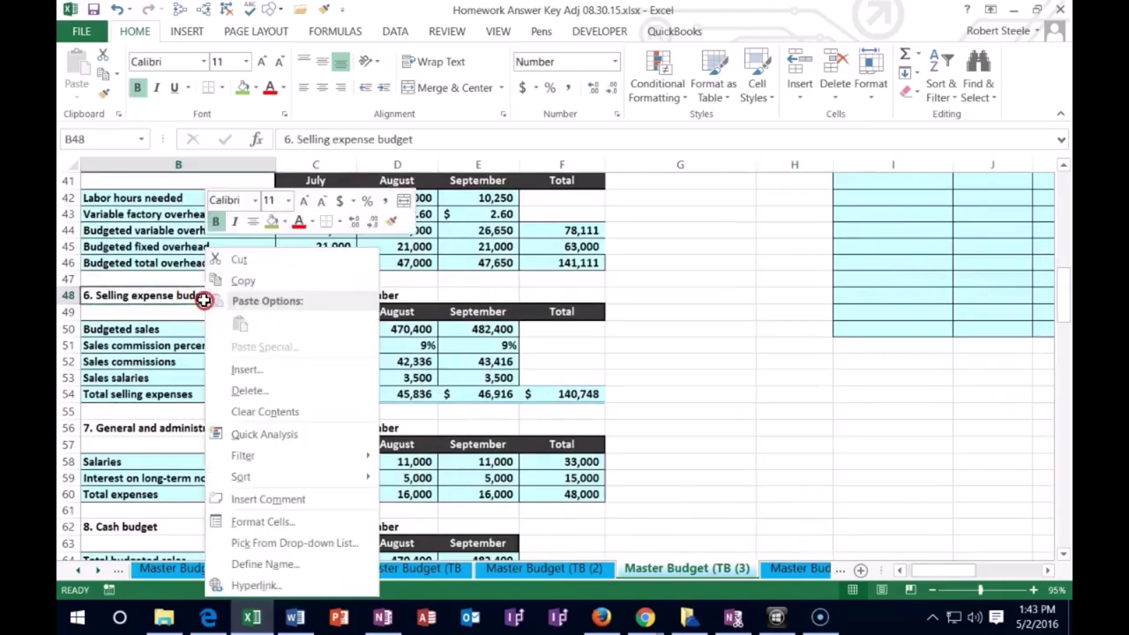
{"action": "left_click", "coordinate": [271, 221]}
- Copy the Gen salaries account name from M18 of the trial balance and paste it as values into I23 of the journal
{"action": "left_click", "coordinate": [230, 427]}
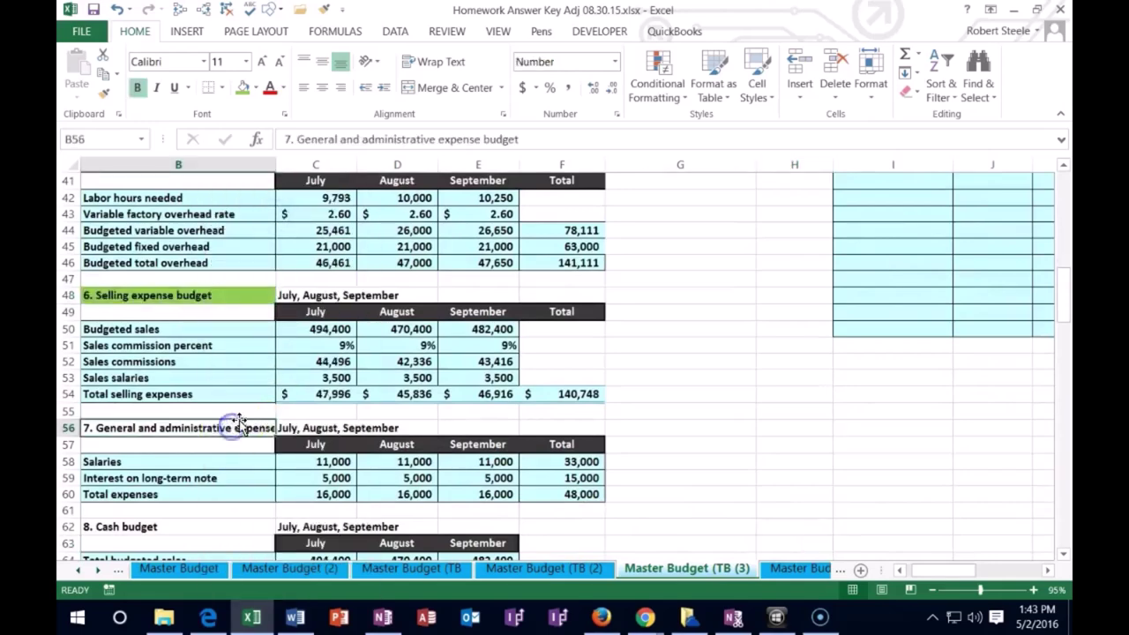
{"action": "scroll", "coordinate": [239, 419], "scroll_direction": "down", "scroll_amount": 1}
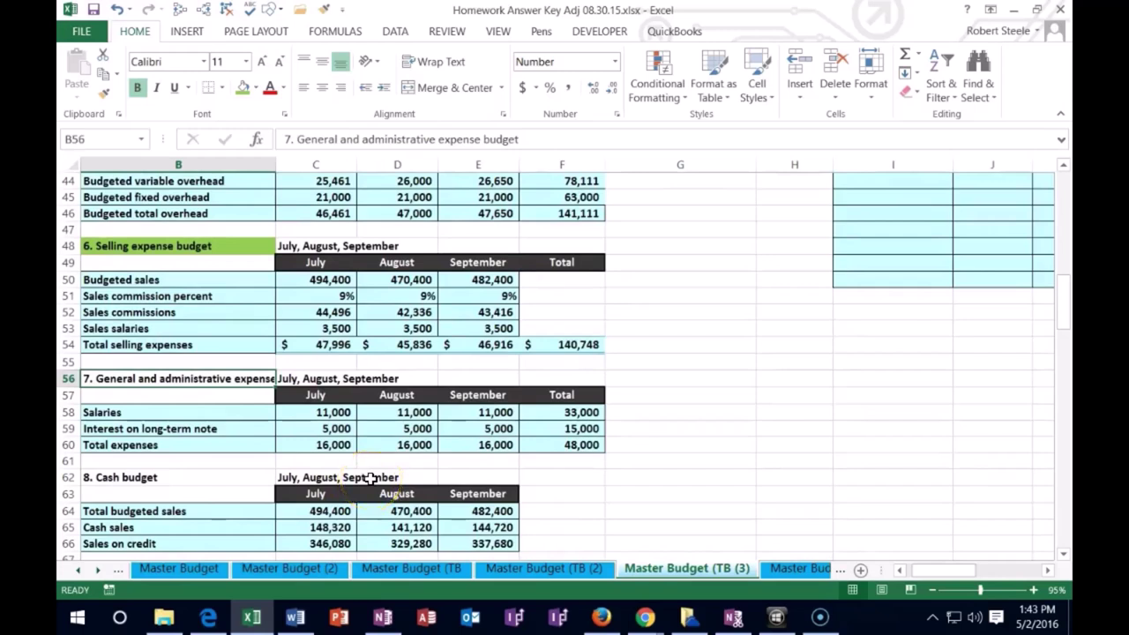
{"action": "left_click", "coordinate": [566, 414]}
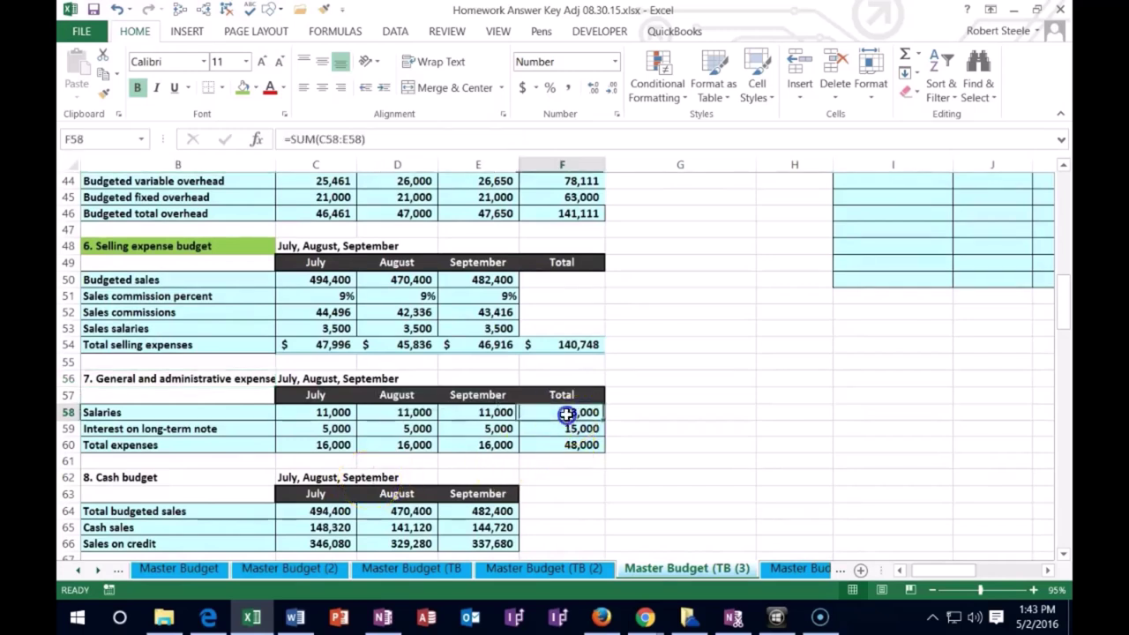
{"action": "left_click_drag", "start_coordinate": [950, 571], "coordinate": [979, 565]}
{"action": "scroll", "coordinate": [806, 474], "scroll_direction": "up", "scroll_amount": 8}
{"action": "scroll", "coordinate": [806, 474], "scroll_direction": "up", "scroll_amount": 6}
{"action": "scroll", "coordinate": [777, 478], "scroll_direction": "down", "scroll_amount": 1}
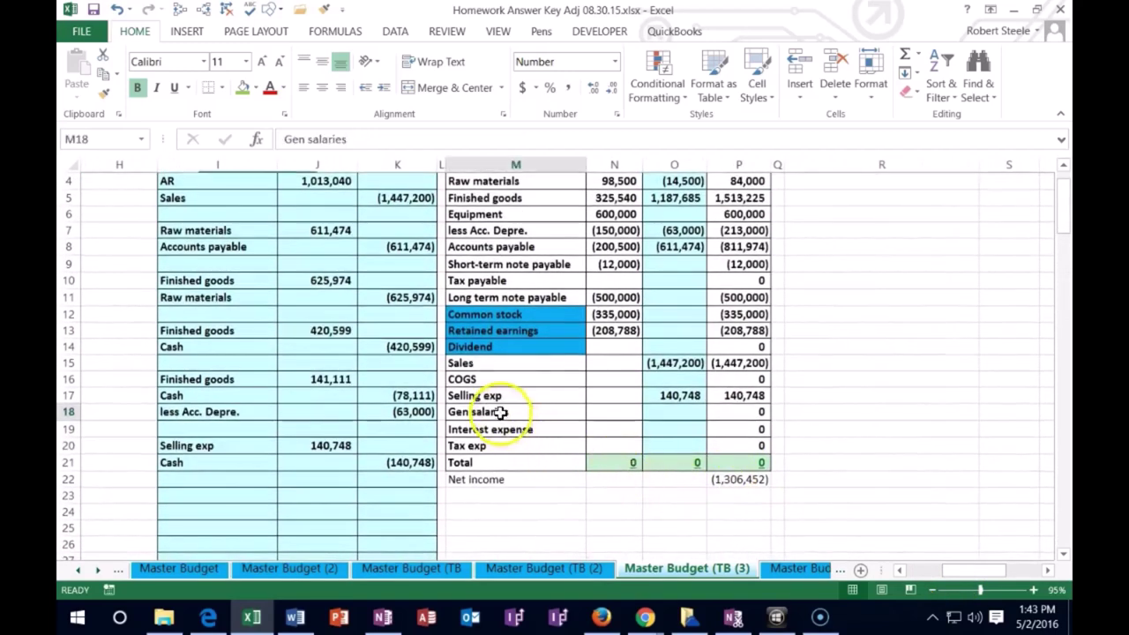
{"action": "right_click", "coordinate": [500, 412]}
{"action": "left_click", "coordinate": [535, 96]}
{"action": "scroll", "coordinate": [147, 547], "scroll_direction": "down", "scroll_amount": 1}
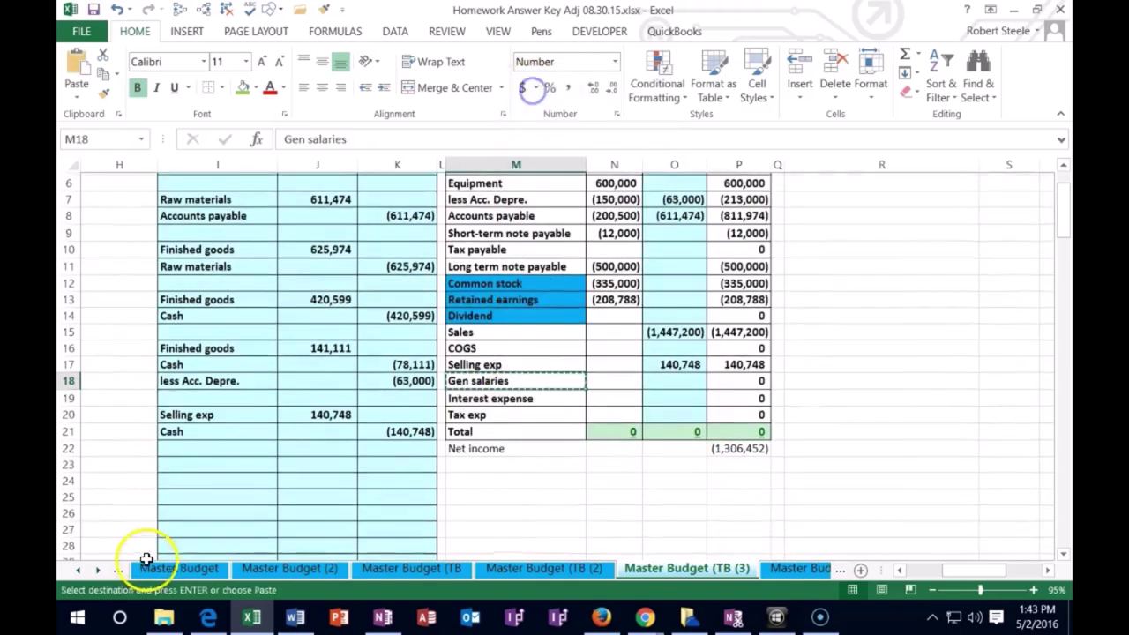
{"action": "scroll", "coordinate": [146, 558], "scroll_direction": "down", "scroll_amount": 1}
{"action": "right_click", "coordinate": [202, 446]}
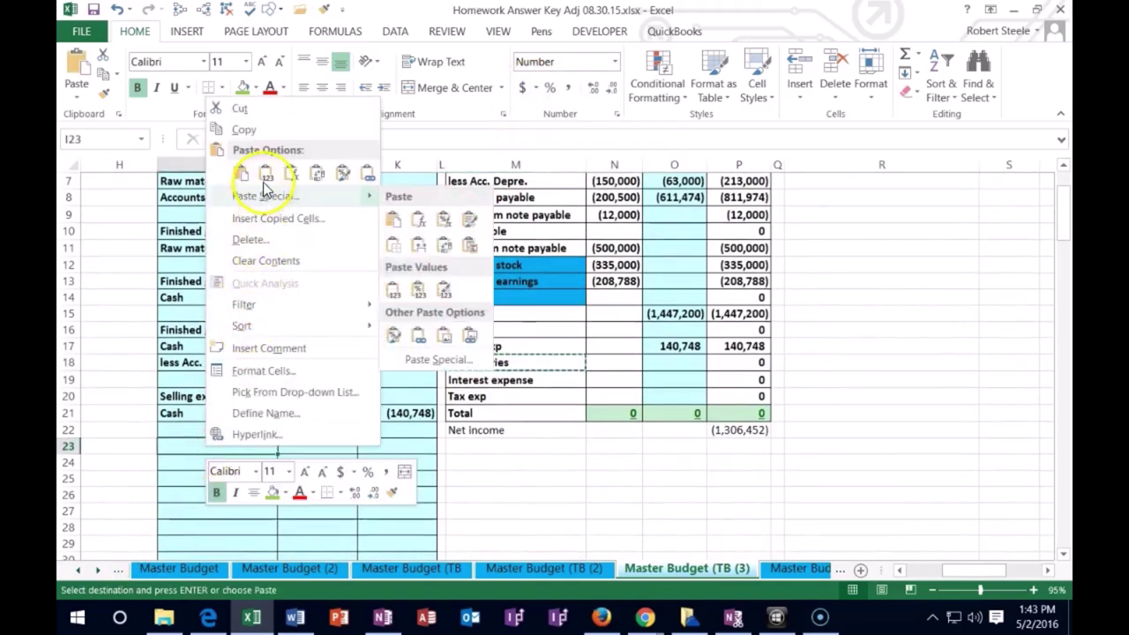
{"action": "left_click", "coordinate": [266, 174]}
- Enter Cash as the credited account name in I24 below Gen salaries
{"action": "left_click", "coordinate": [209, 464]}
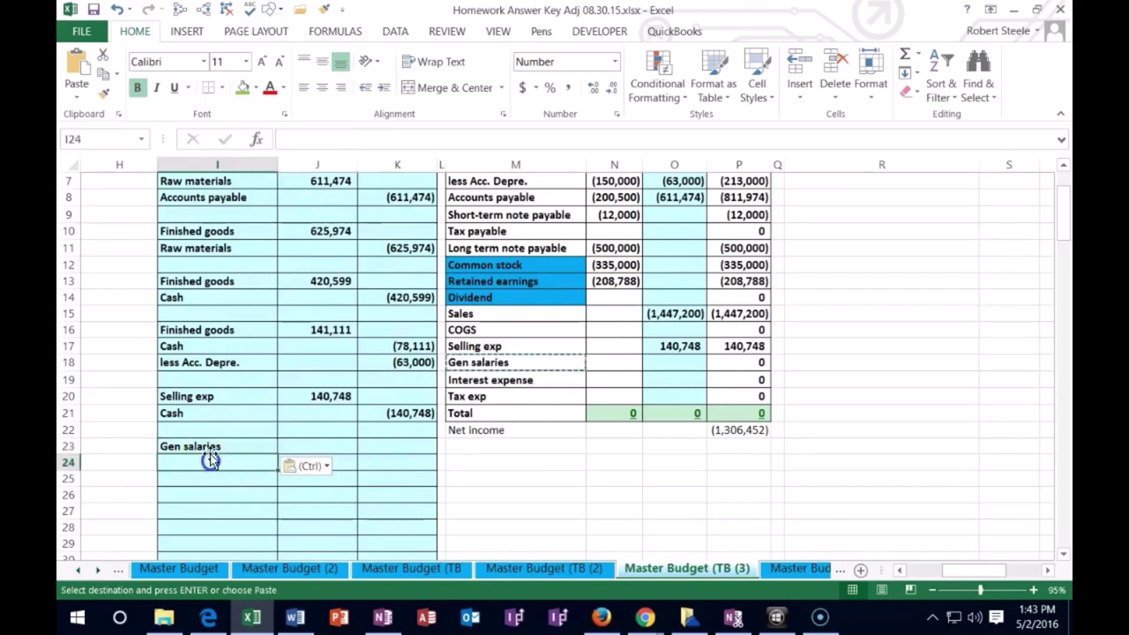
{"action": "type", "text": "Cash"}
{"action": "key", "text": "Tab"}
- Link the Gen salaries debit in J23 to the total salaries in F58 of the general and administrative expense budget
{"action": "key", "text": "Up"}
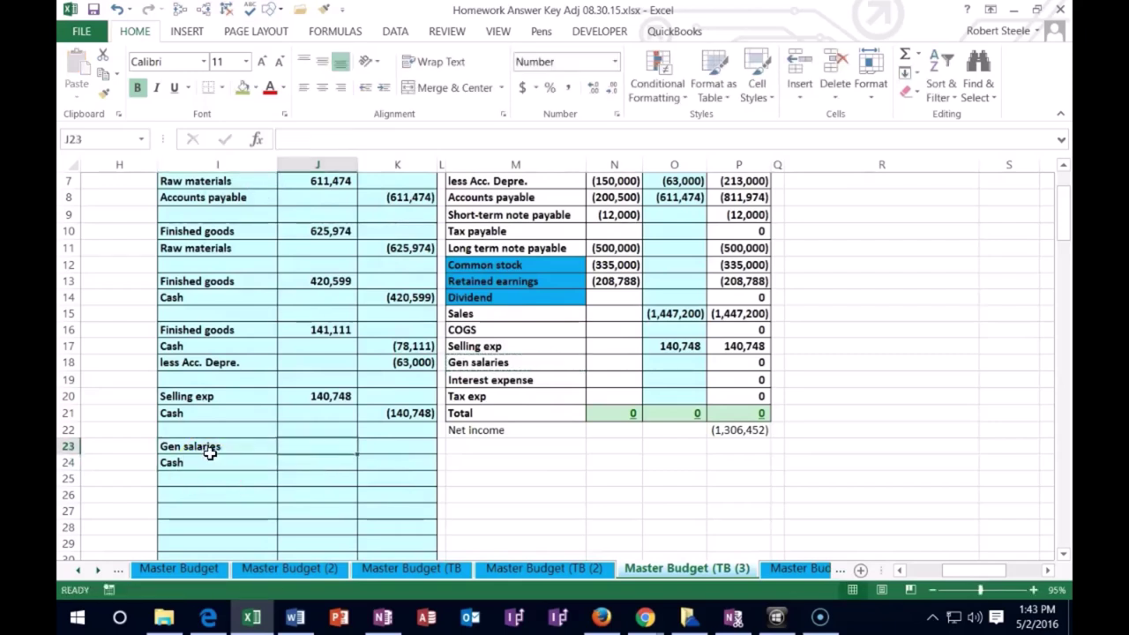
{"action": "type", "text": "="}
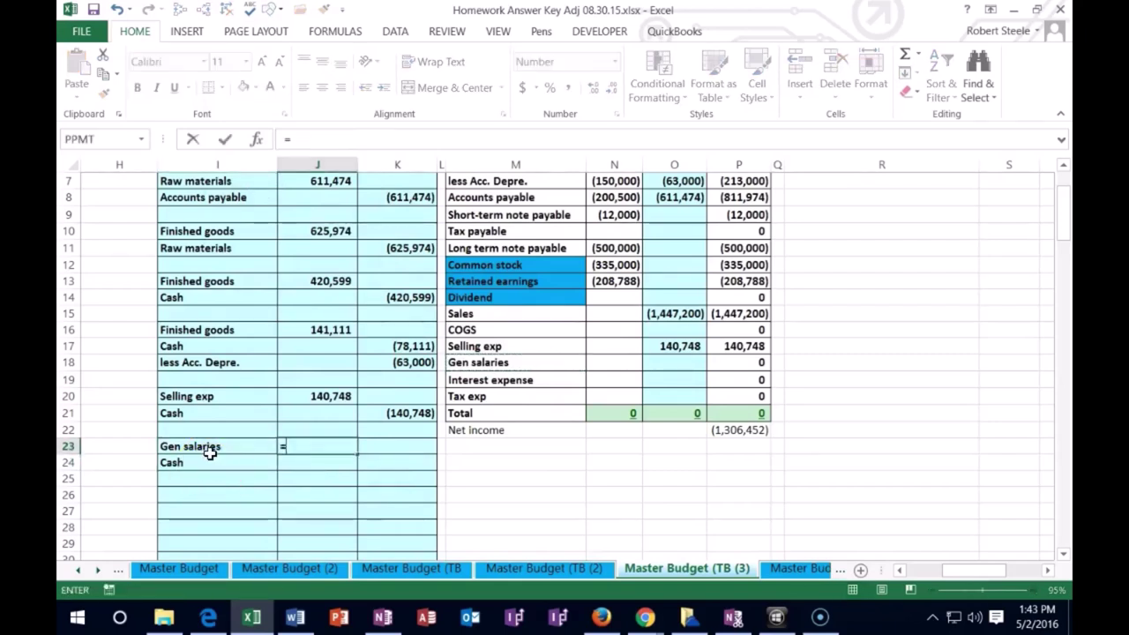
{"action": "key", "text": "Left"}
{"action": "key", "text": "Left"}
{"action": "key", "text": "Left"}
{"action": "key", "text": "Left"}
{"action": "key", "text": "Left"}
{"action": "key", "text": "Left"}
{"action": "key", "text": "Left"}
{"action": "scroll", "coordinate": [212, 453], "scroll_direction": "down", "scroll_amount": 14}
{"action": "scroll", "coordinate": [260, 452], "scroll_direction": "down", "scroll_amount": 8}
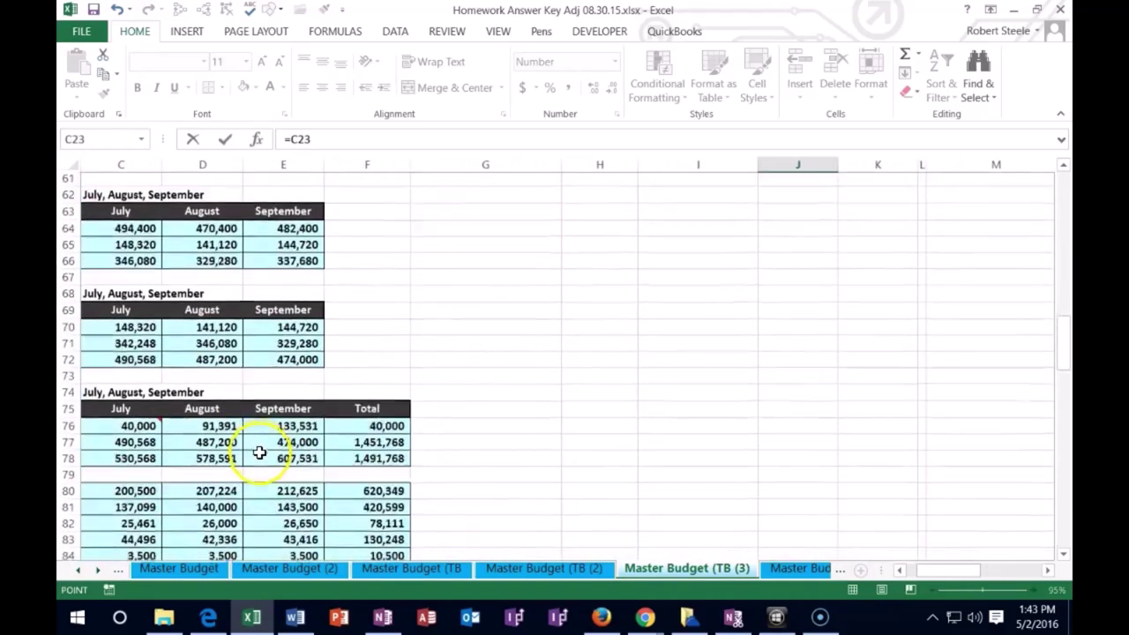
{"action": "scroll", "coordinate": [261, 458], "scroll_direction": "up", "scroll_amount": 3}
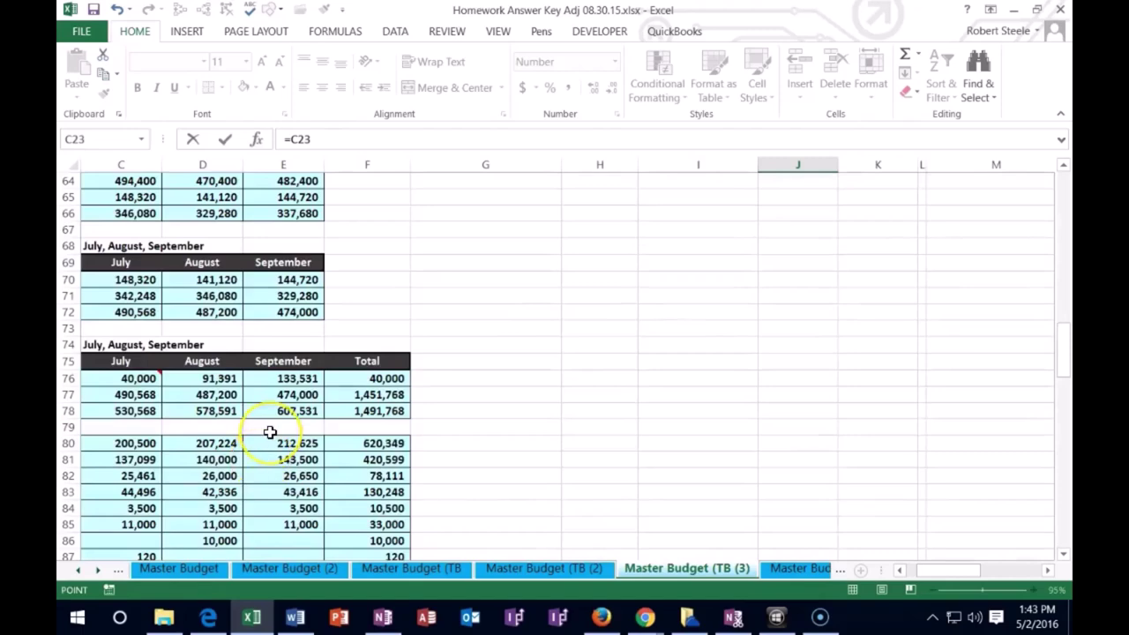
{"action": "key", "text": "Left"}
{"action": "scroll", "coordinate": [269, 433], "scroll_direction": "down", "scroll_amount": 10}
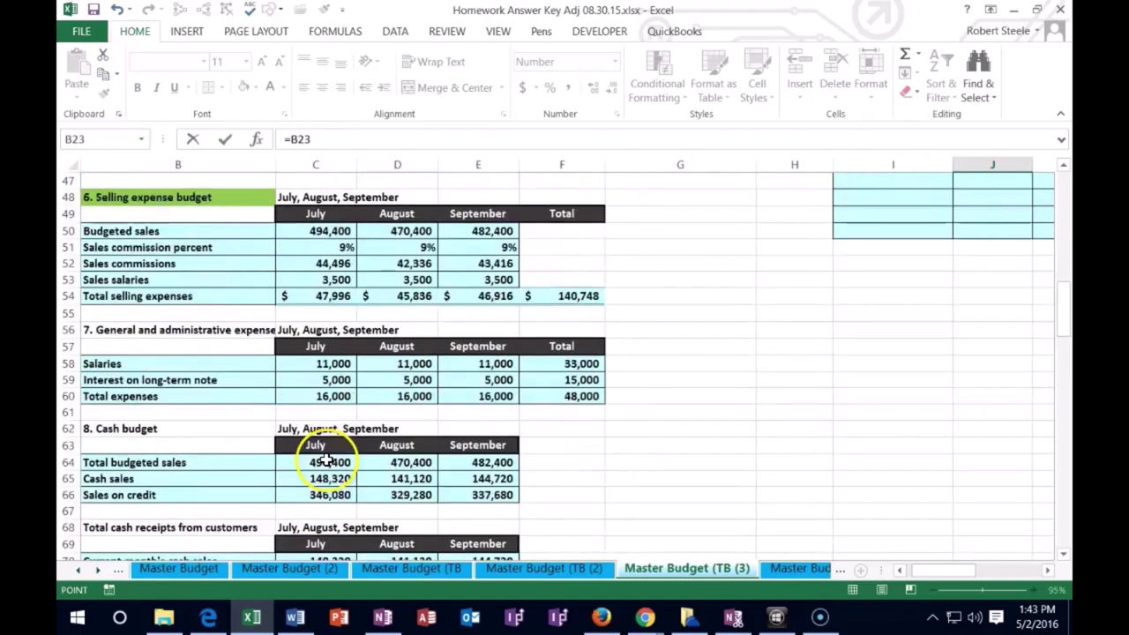
{"action": "scroll", "coordinate": [217, 362], "scroll_direction": "up", "scroll_amount": 1}
{"action": "left_click", "coordinate": [554, 314]}
{"action": "key", "text": "Return"}
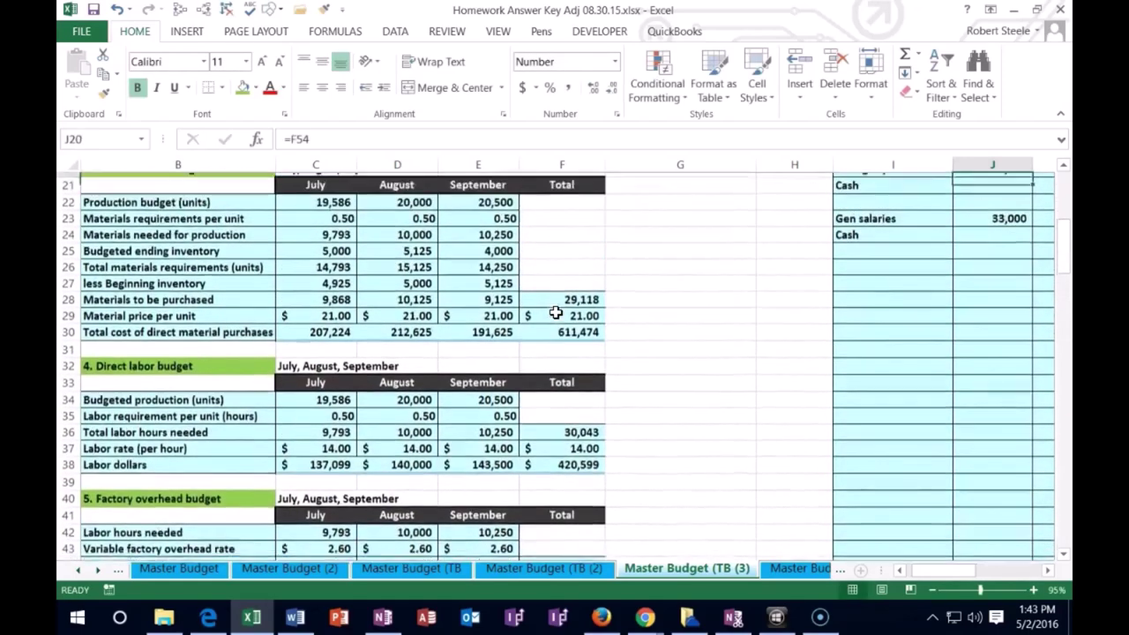
- Credit Cash in K24 with the negative of the Gen salaries debit in J23
{"action": "key", "text": "Down"}
{"action": "key", "text": "Down"}
{"action": "key", "text": "Left"}
{"action": "type", "text": "=-"}
{"action": "key", "text": "Left"}
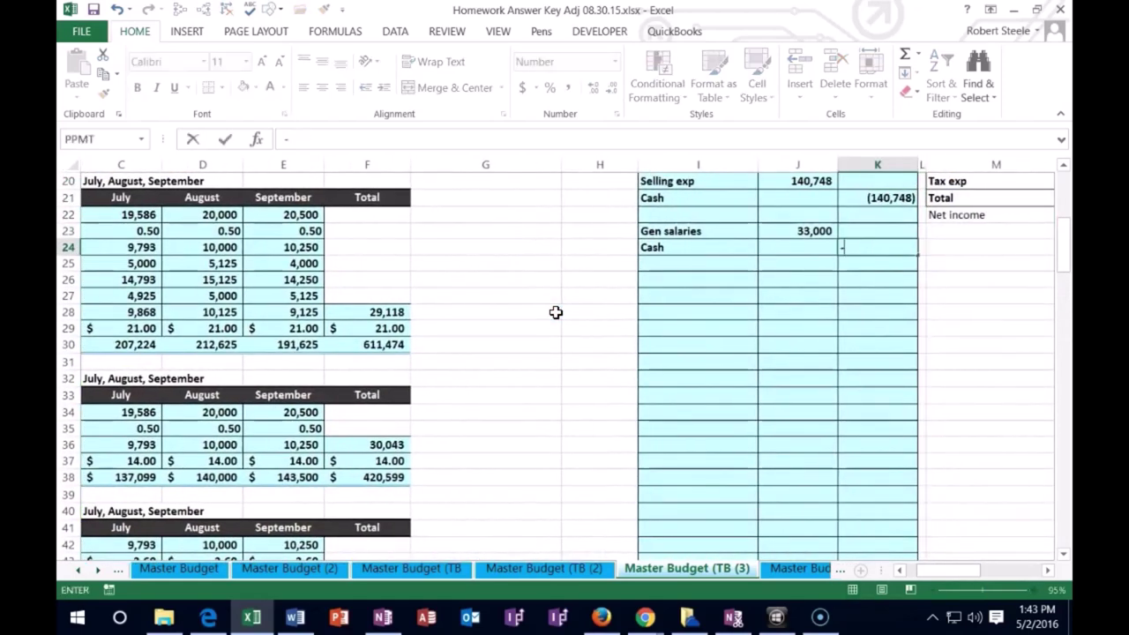
- Complete the Cash credit in K24 as the negative of the Gen salaries debit in J23
{"action": "key", "text": "Up"}
{"action": "key", "text": "Return"}
- Post the Gen salaries journal debit from J23 to the Gen salaries adjustment in trial balance cell O18
{"action": "key", "text": "Right"}
{"action": "key", "text": "Right"}
{"action": "key", "text": "Right"}
{"action": "key", "text": "Right"}
{"action": "key", "text": "Right"}
{"action": "key", "text": "Right"}
{"action": "key", "text": "Right"}
{"action": "key", "text": "Right"}
{"action": "key", "text": "Right"}
{"action": "scroll", "coordinate": [570, 302], "scroll_direction": "up", "scroll_amount": 3}
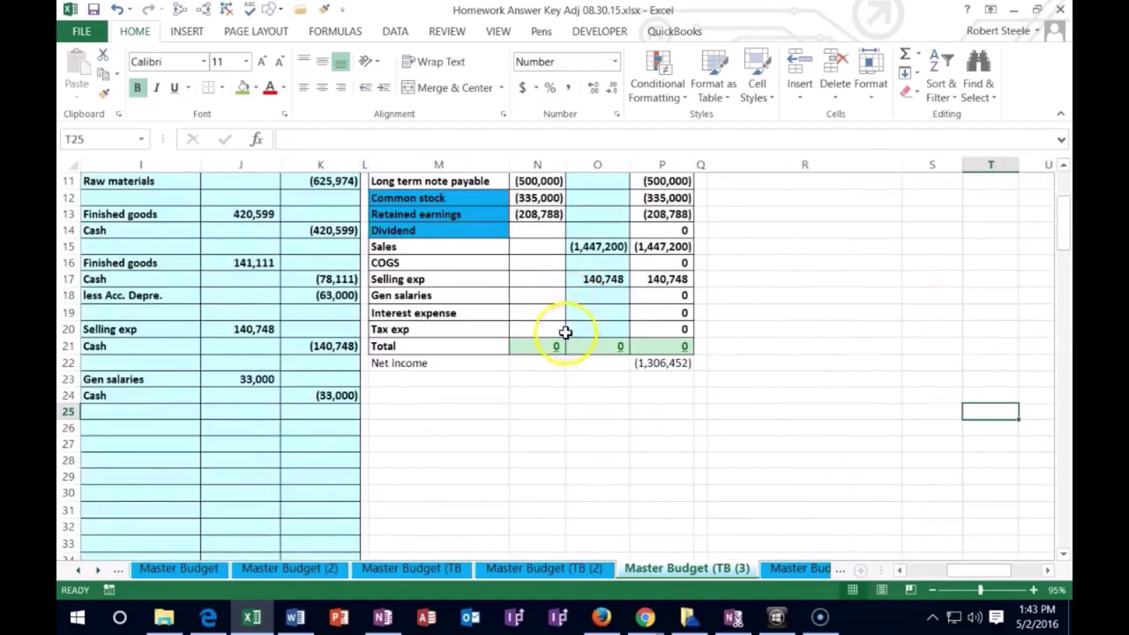
{"action": "left_click", "coordinate": [583, 298]}
{"action": "type", "text": "="}
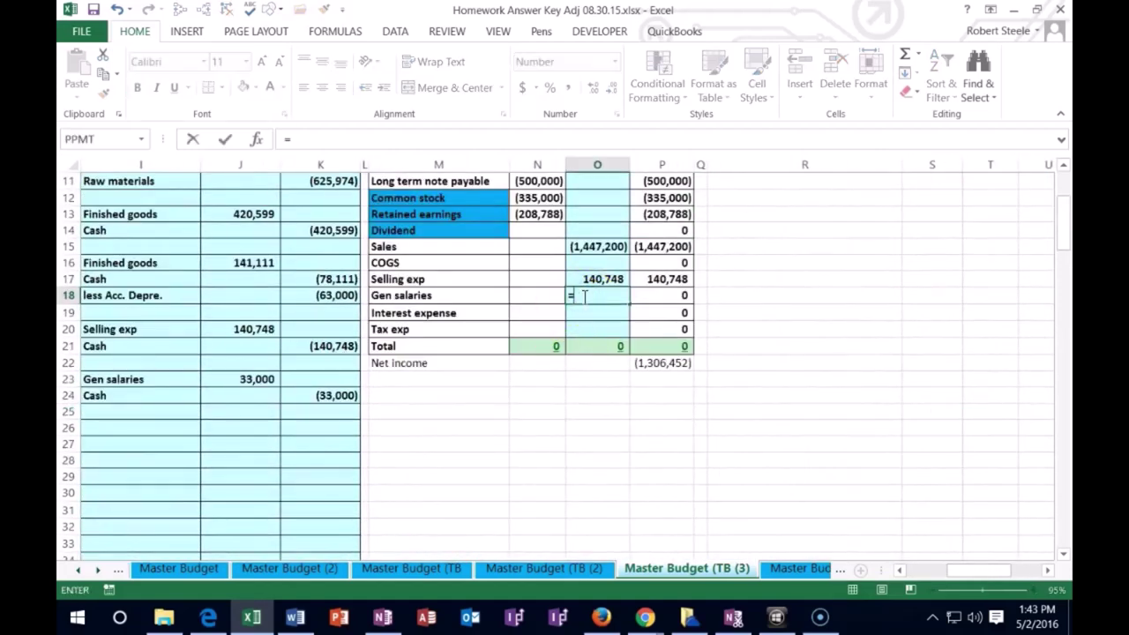
{"action": "key", "text": "Return"}
- Add the salaries Cash credit in K24 to the trial balance's Cash adjustment formula in O2
{"action": "scroll", "coordinate": [518, 383], "scroll_direction": "up", "scroll_amount": 4}
{"action": "double_click", "coordinate": [588, 206]}
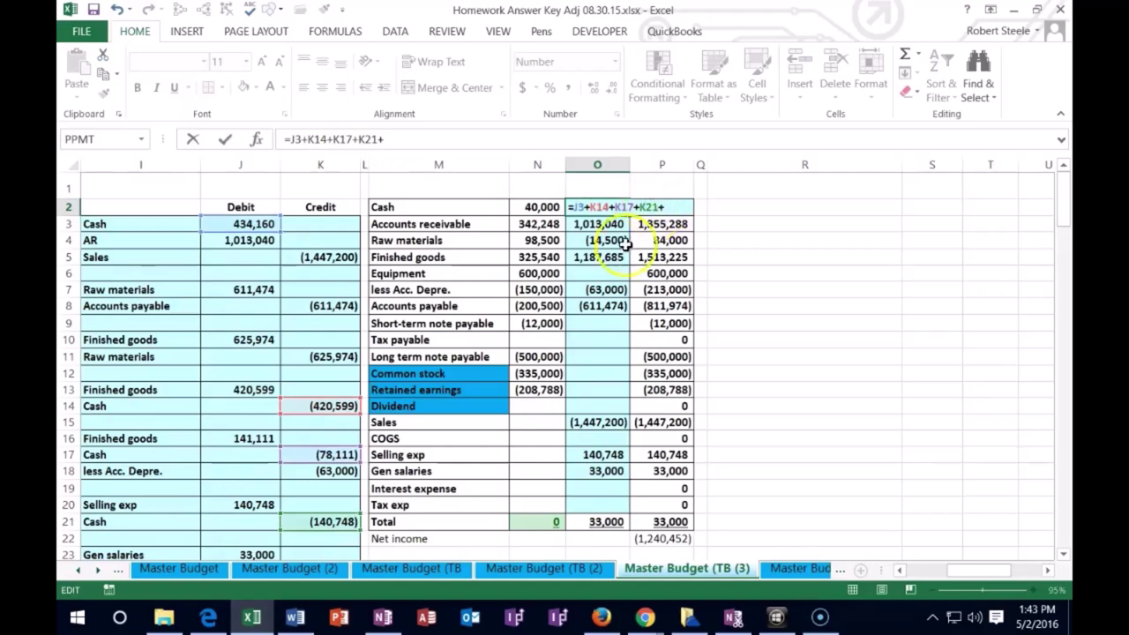
{"action": "scroll", "coordinate": [502, 421], "scroll_direction": "down", "scroll_amount": 3}
{"action": "left_click", "coordinate": [335, 411]}
{"action": "key", "text": "Return"}
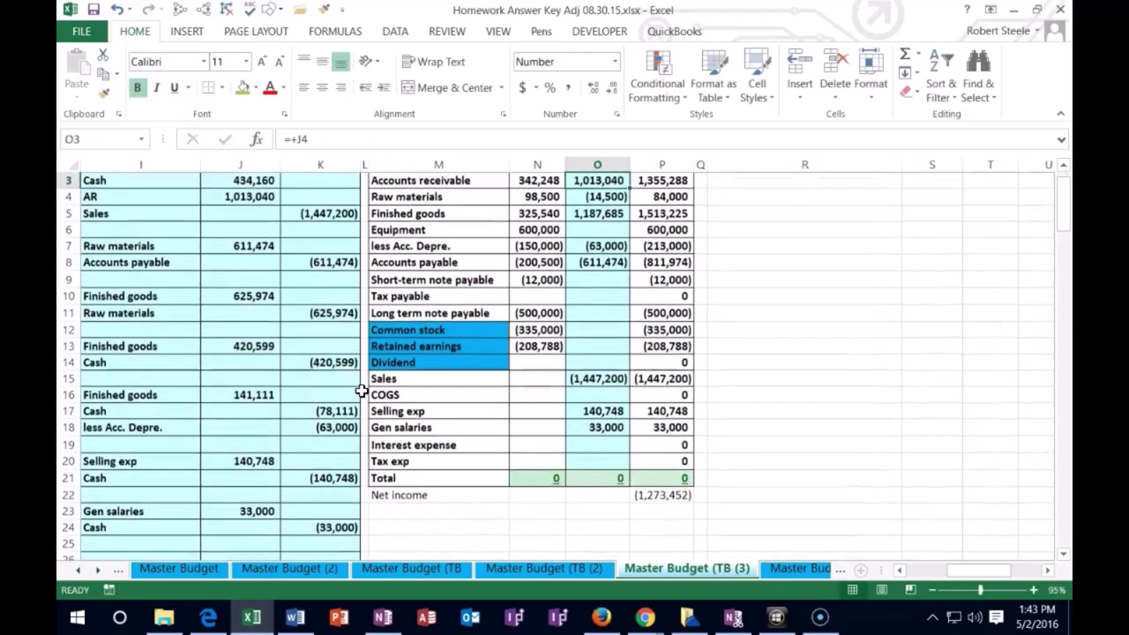
- Fill the "7. General and administrative expense budget" heading in B56 with green to mark it as recorded
{"action": "key", "text": "Left"}
{"action": "key", "text": "Left"}
{"action": "key", "text": "Left"}
{"action": "key", "text": "Left"}
{"action": "key", "text": "Left"}
{"action": "key", "text": "Left"}
{"action": "key", "text": "Left"}
{"action": "key", "text": "Left"}
{"action": "key", "text": "Left"}
{"action": "key", "text": "Left"}
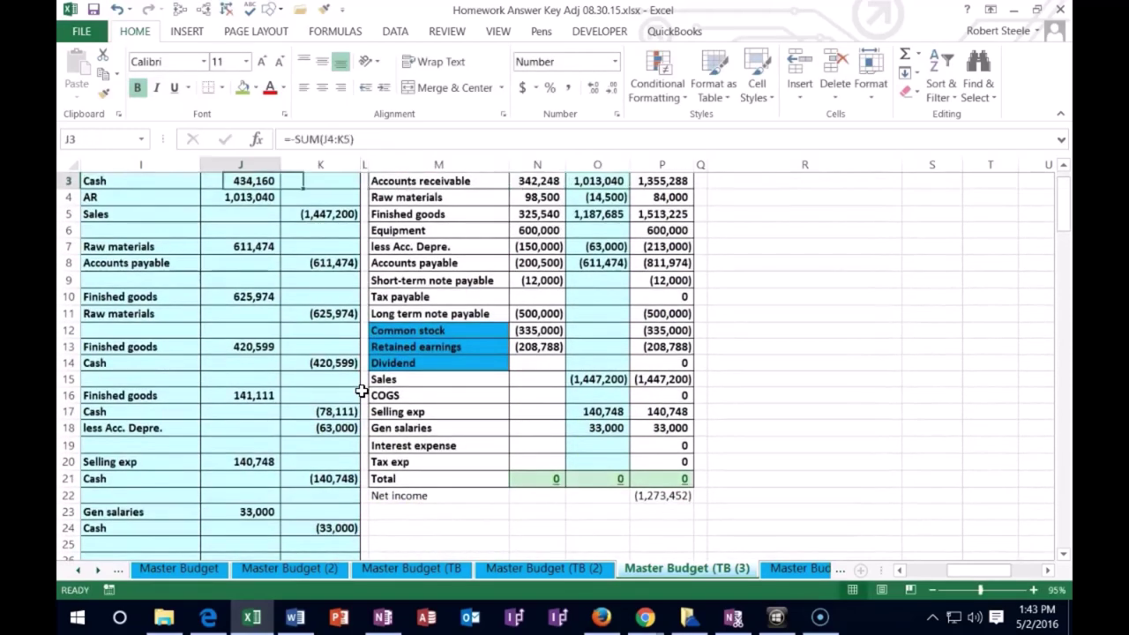
{"action": "key", "text": "Left"}
{"action": "key", "text": "Left"}
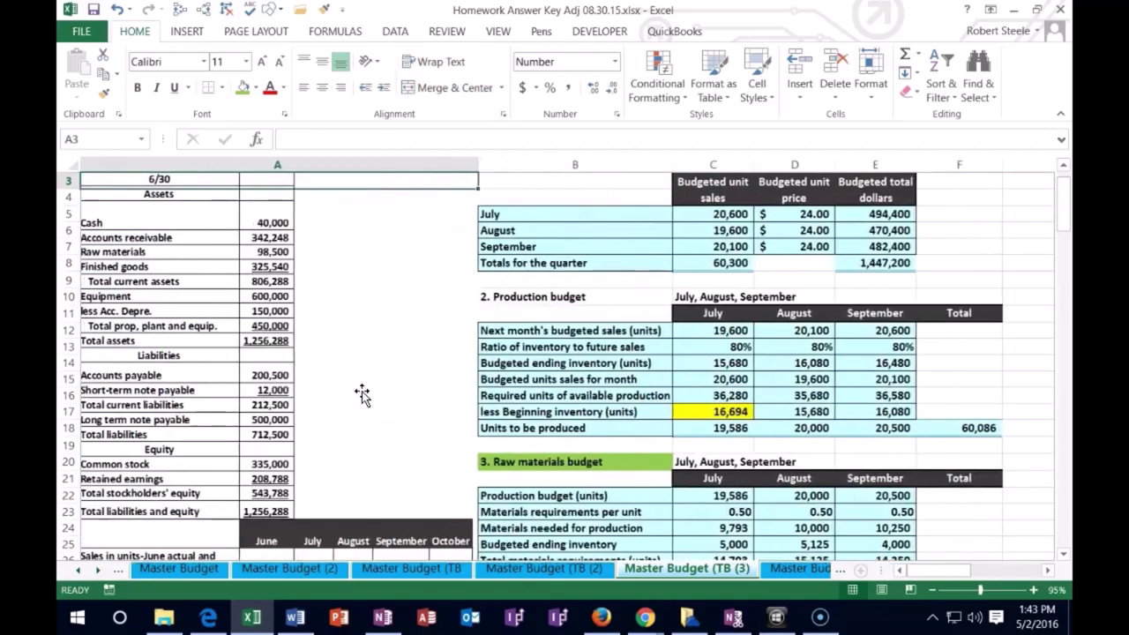
{"action": "key", "text": "Right"}
{"action": "key", "text": "Right"}
{"action": "key", "text": "Right"}
{"action": "key", "text": "Right"}
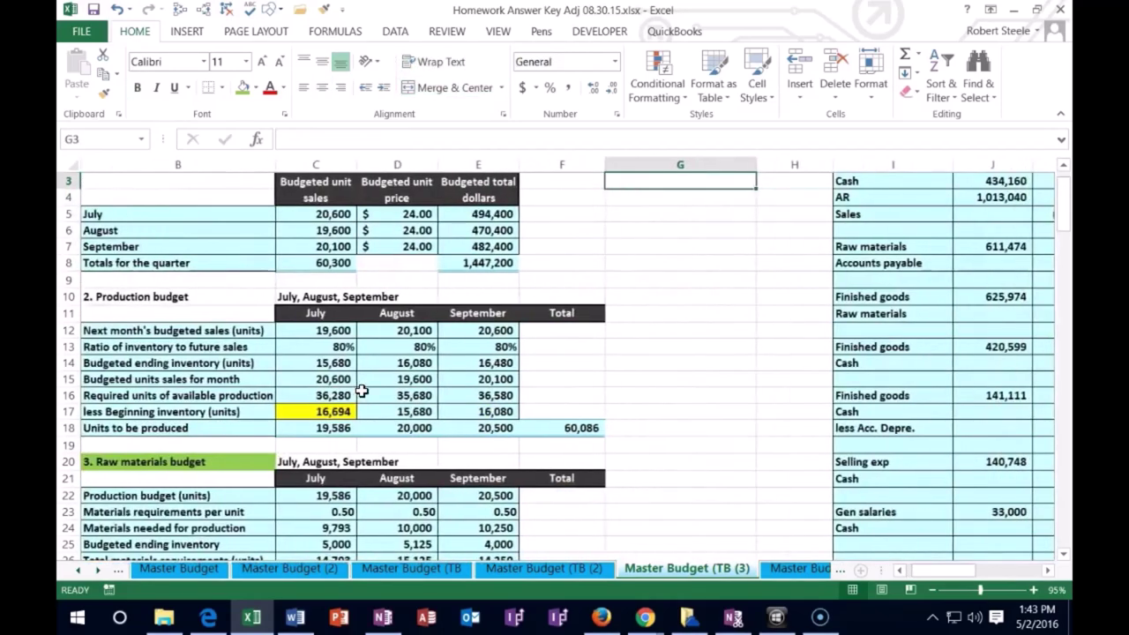
{"action": "scroll", "coordinate": [263, 474], "scroll_direction": "down", "scroll_amount": 18}
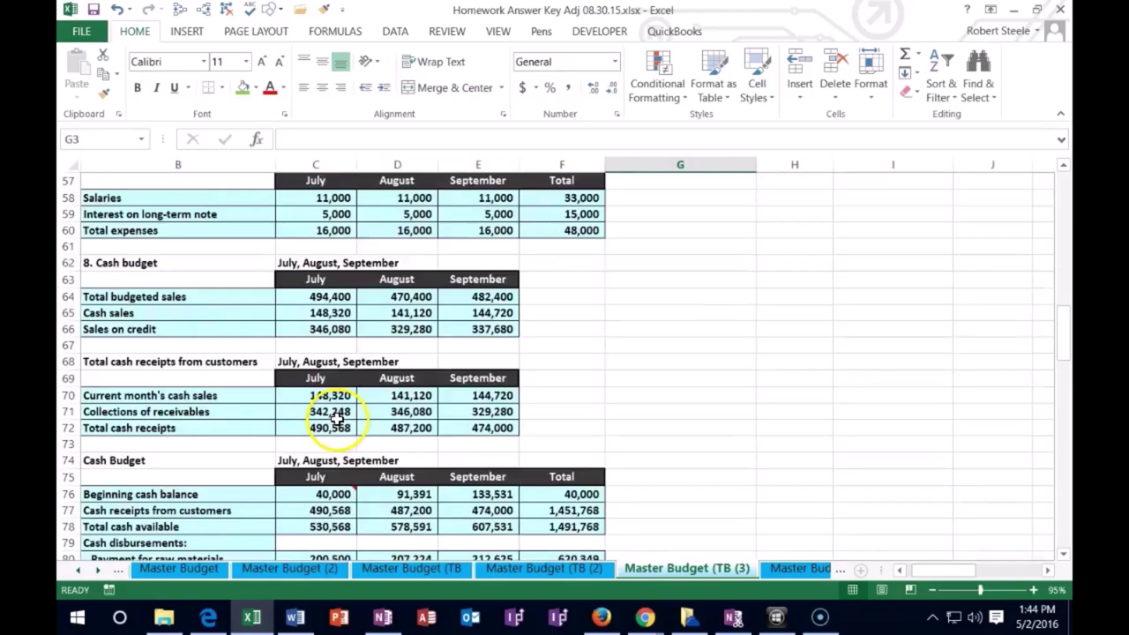
{"action": "scroll", "coordinate": [338, 421], "scroll_direction": "up", "scroll_amount": 3}
{"action": "right_click", "coordinate": [213, 313]}
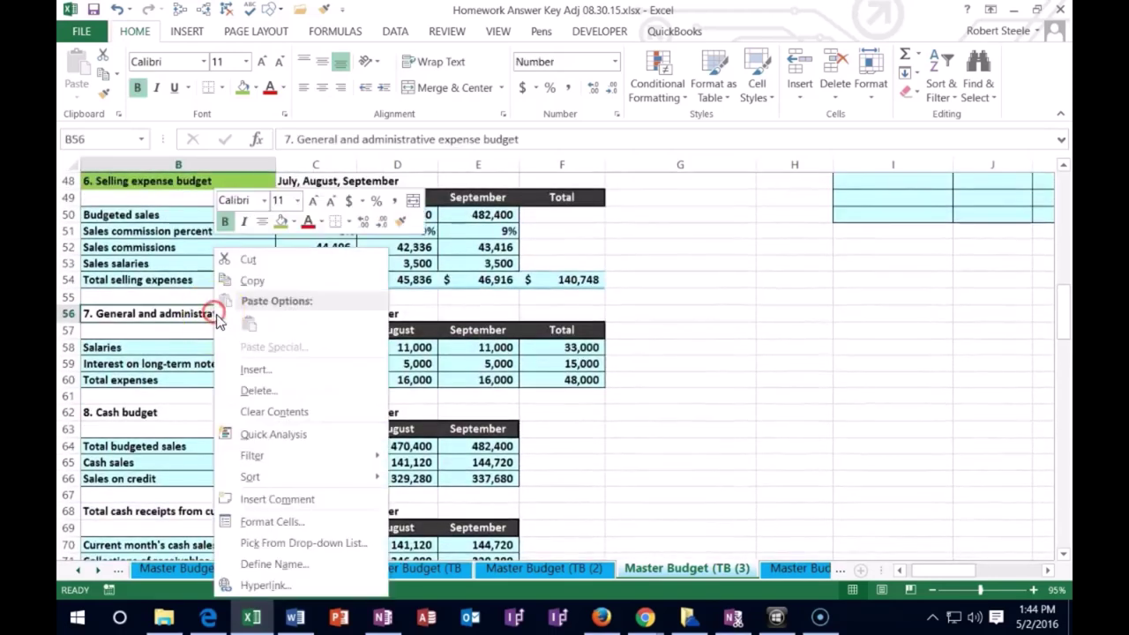
{"action": "left_click", "coordinate": [283, 222]}
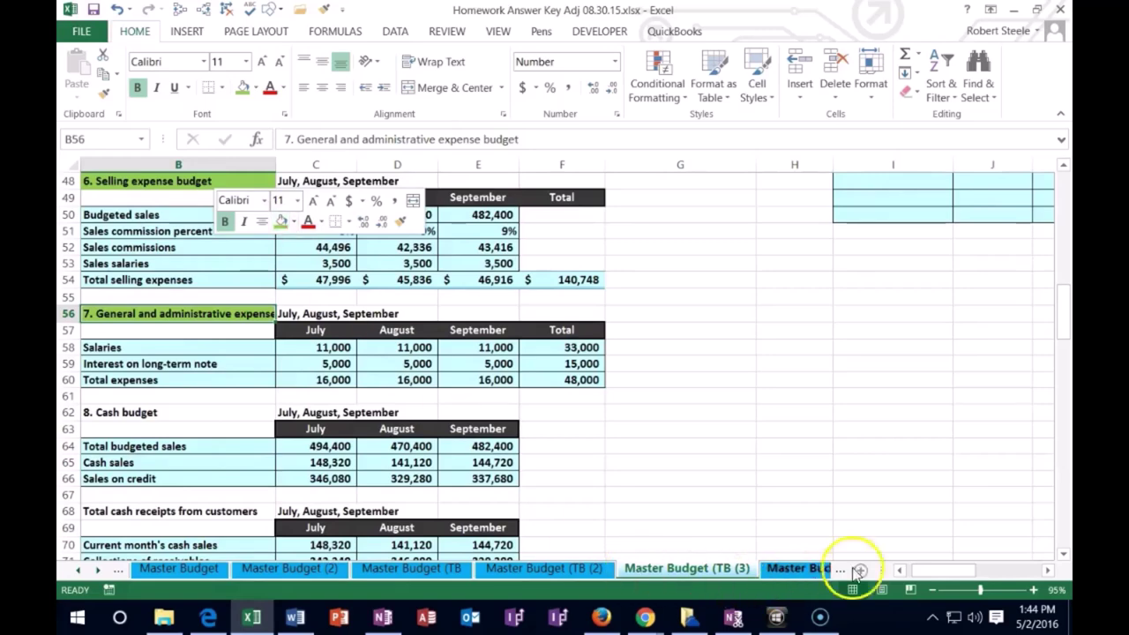
- Copy the Interest expense account name from M19 and paste it as a value into journal cell I26
{"action": "left_click_drag", "start_coordinate": [967, 574], "coordinate": [977, 572]}
{"action": "scroll", "coordinate": [638, 468], "scroll_direction": "up", "scroll_amount": 13}
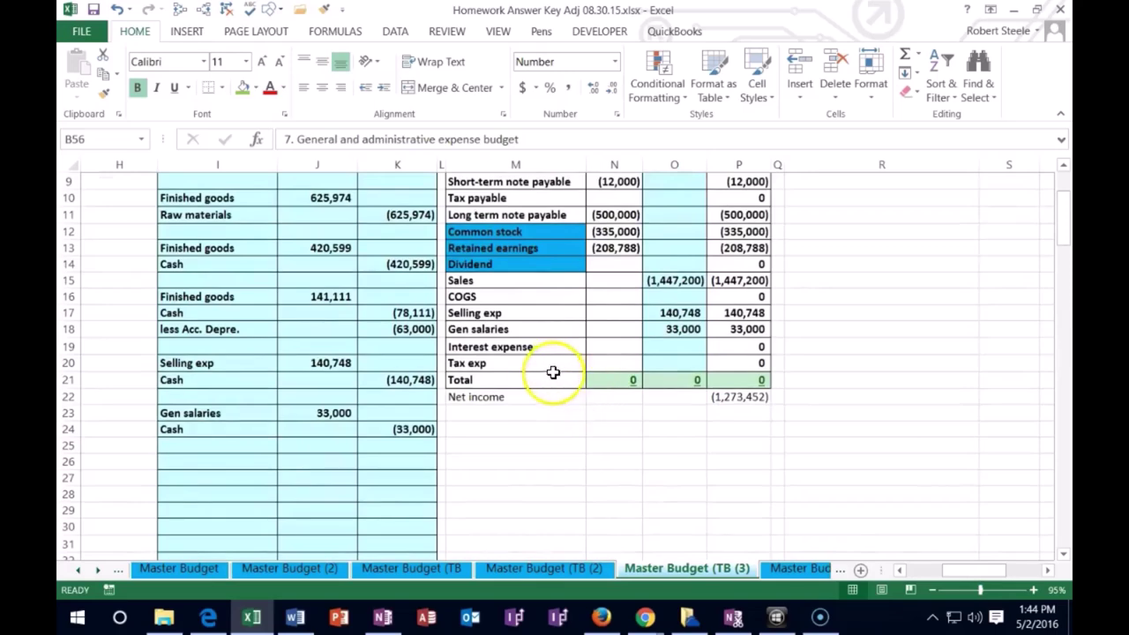
{"action": "left_click", "coordinate": [515, 348]}
{"action": "right_click", "coordinate": [512, 350]}
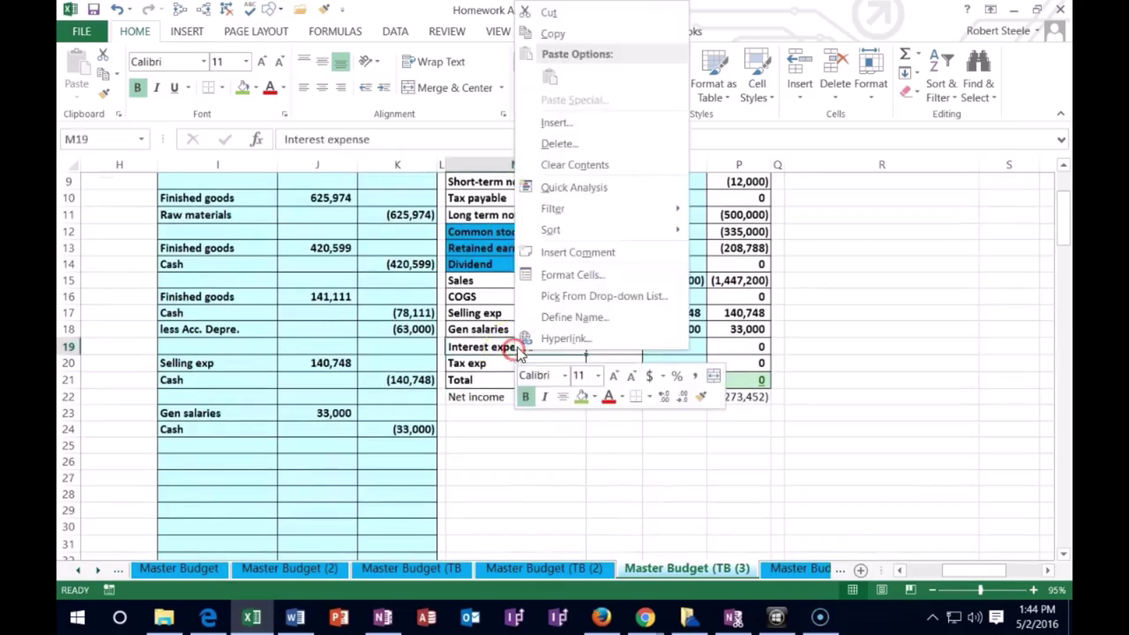
{"action": "left_click", "coordinate": [555, 34]}
{"action": "left_click", "coordinate": [210, 462]}
{"action": "right_click", "coordinate": [209, 462]}
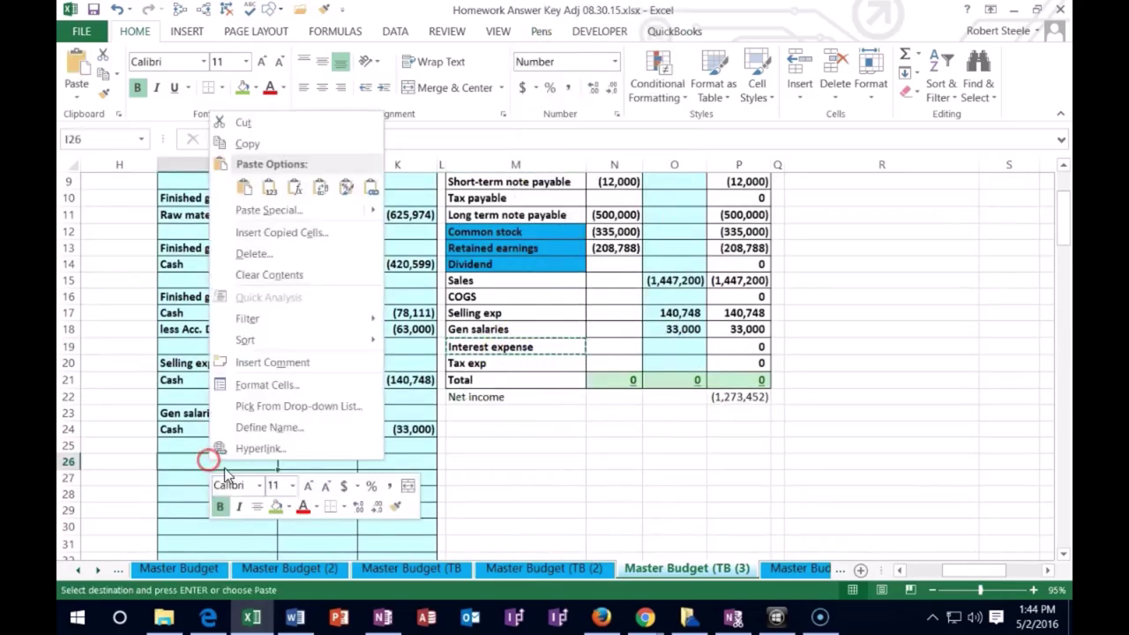
{"action": "left_click", "coordinate": [270, 190]}
- Enter an interest expense debit of 15,000 in J26 and a credit in K27 equal to its negative
{"action": "left_click", "coordinate": [315, 462]}
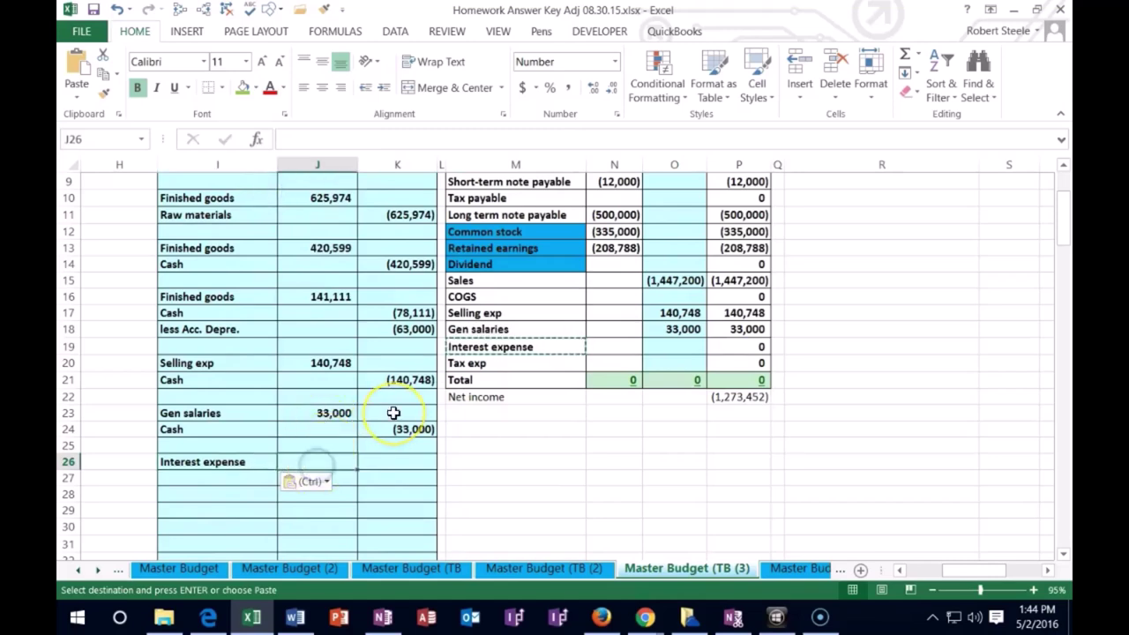
{"action": "type", "text": "156"}
{"action": "type", "text": "00"}
{"action": "key", "text": "Return"}
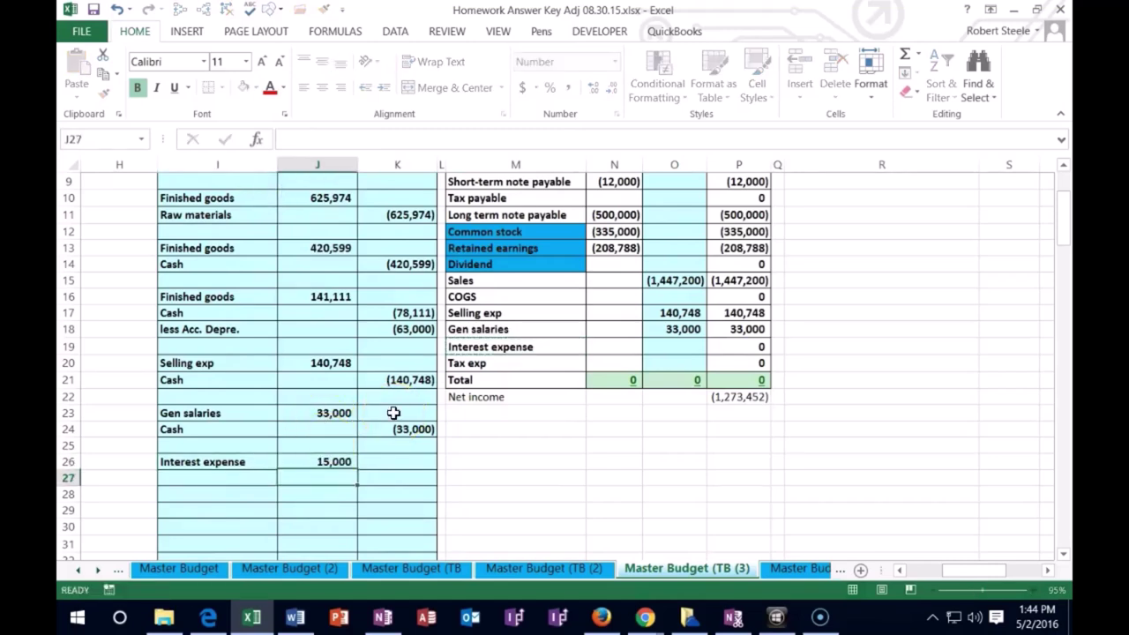
{"action": "key", "text": "Right"}
{"action": "type", "text": "="}
{"action": "key", "text": "Left"}
{"action": "key", "text": "Up"}
{"action": "key", "text": "Return"}
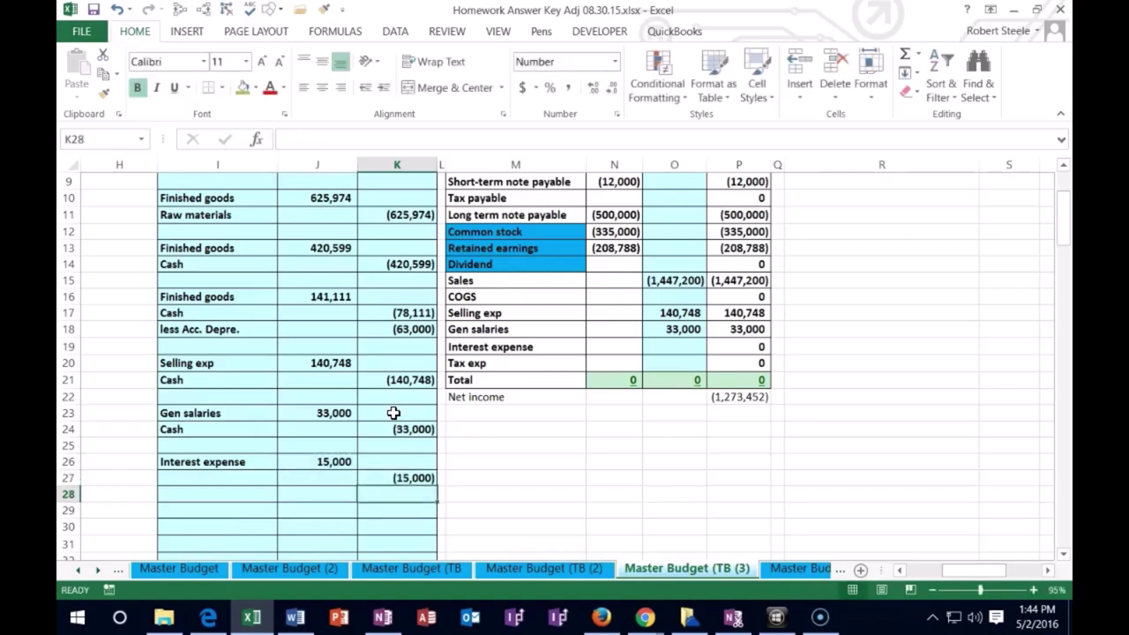
- Label the credit line of the interest entry in I27 as Cash
{"action": "key", "text": "Left"}
{"action": "key", "text": "Left"}
{"action": "key", "text": "Up"}
{"action": "type", "text": "C"}
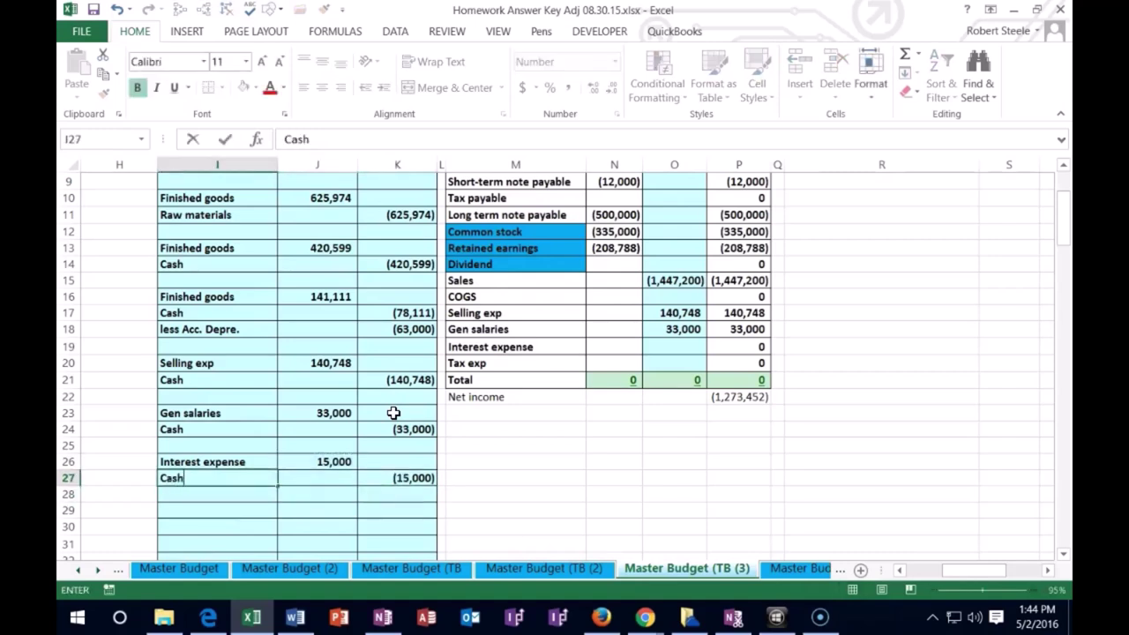
{"action": "type", "text": "ash"}
{"action": "key", "text": "Return"}
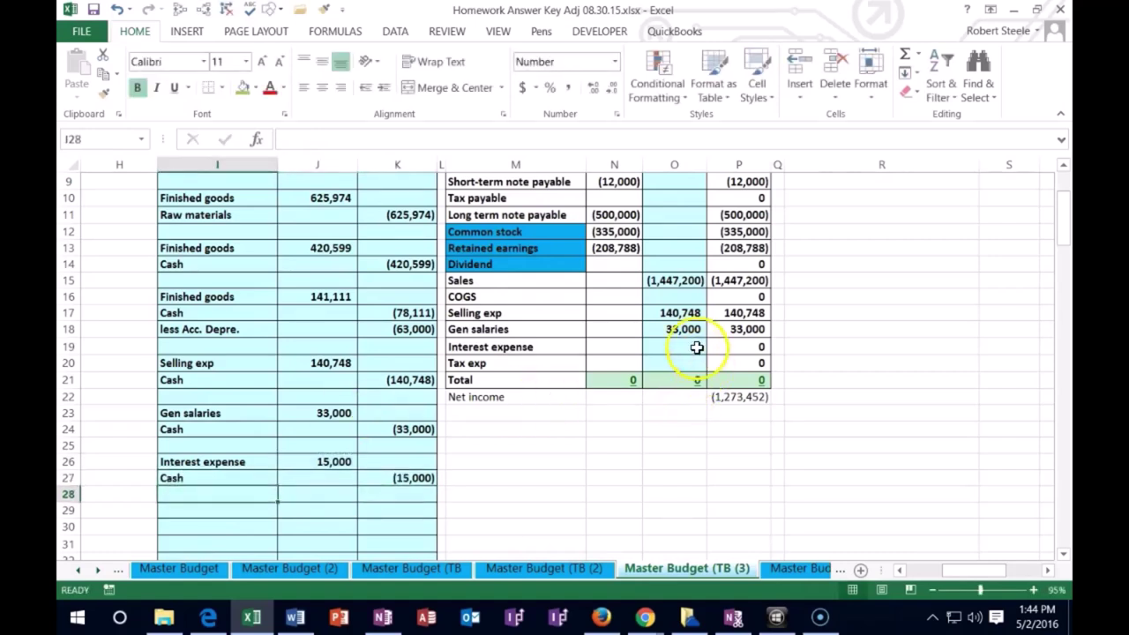
- Link the Interest expense adjustment in O19 to the journal debit in J26
{"action": "left_click", "coordinate": [686, 347]}
{"action": "type", "text": "="}
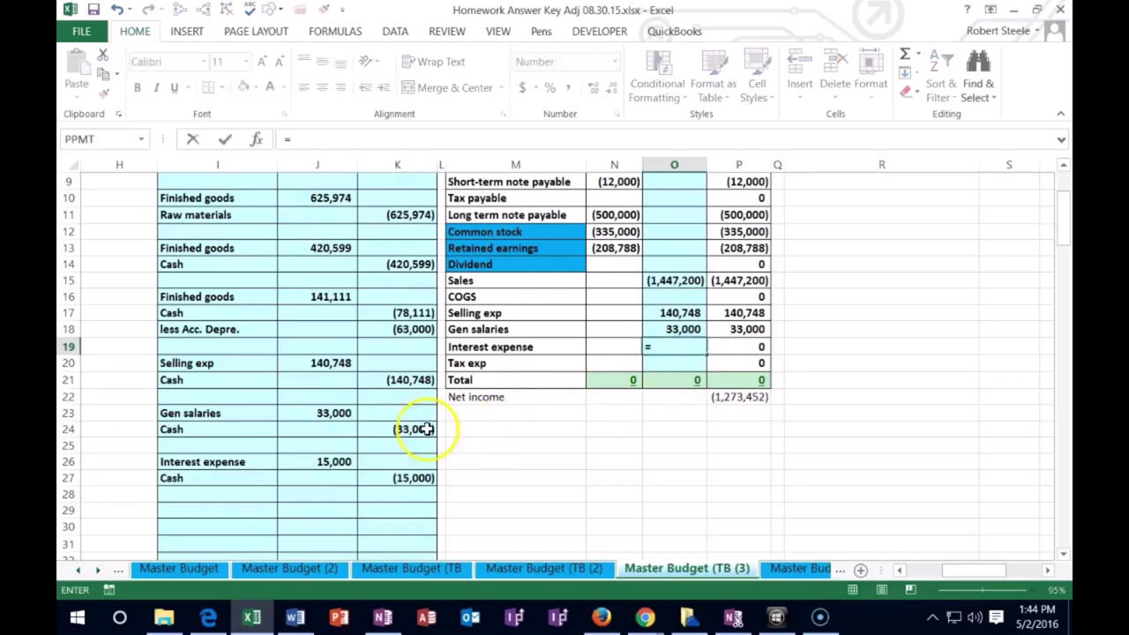
{"action": "left_click", "coordinate": [323, 461]}
{"action": "key", "text": "Return"}
- Add the interest Cash credit in K27 to the trial balance's Cash adjustment formula in O2
{"action": "scroll", "coordinate": [620, 283], "scroll_direction": "up", "scroll_amount": 3}
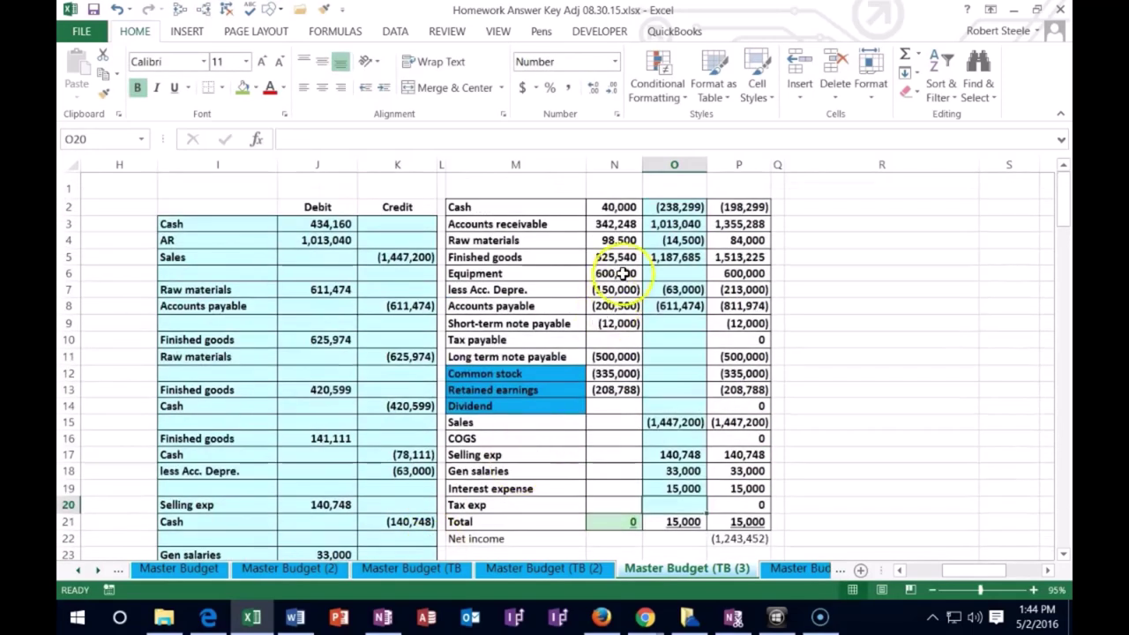
{"action": "double_click", "coordinate": [684, 208]}
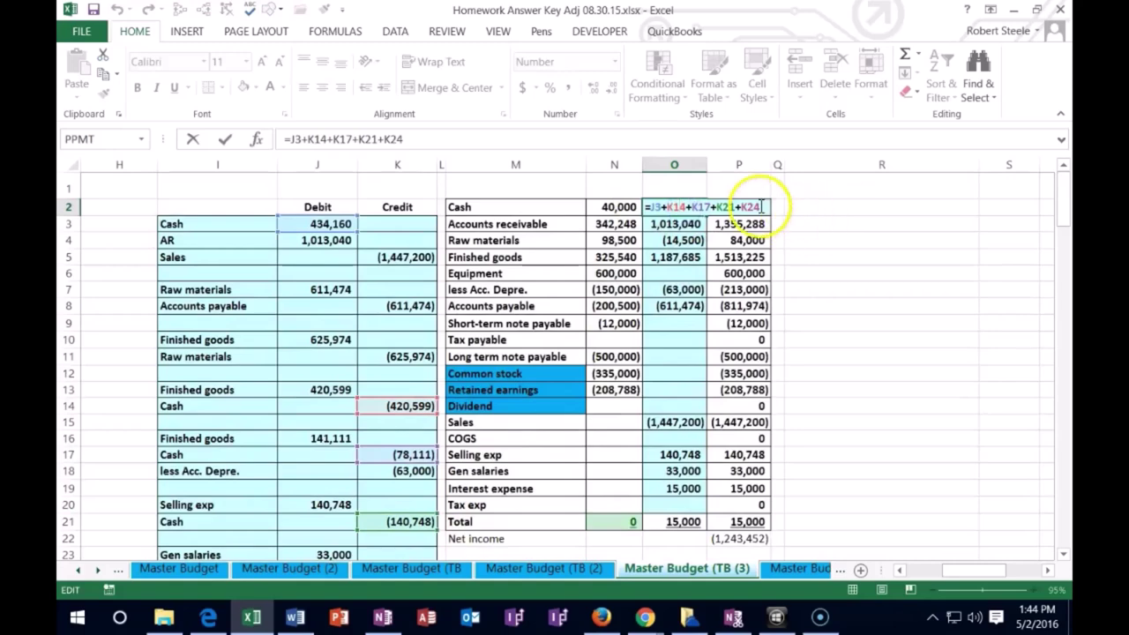
{"action": "scroll", "coordinate": [529, 396], "scroll_direction": "down", "scroll_amount": 4}
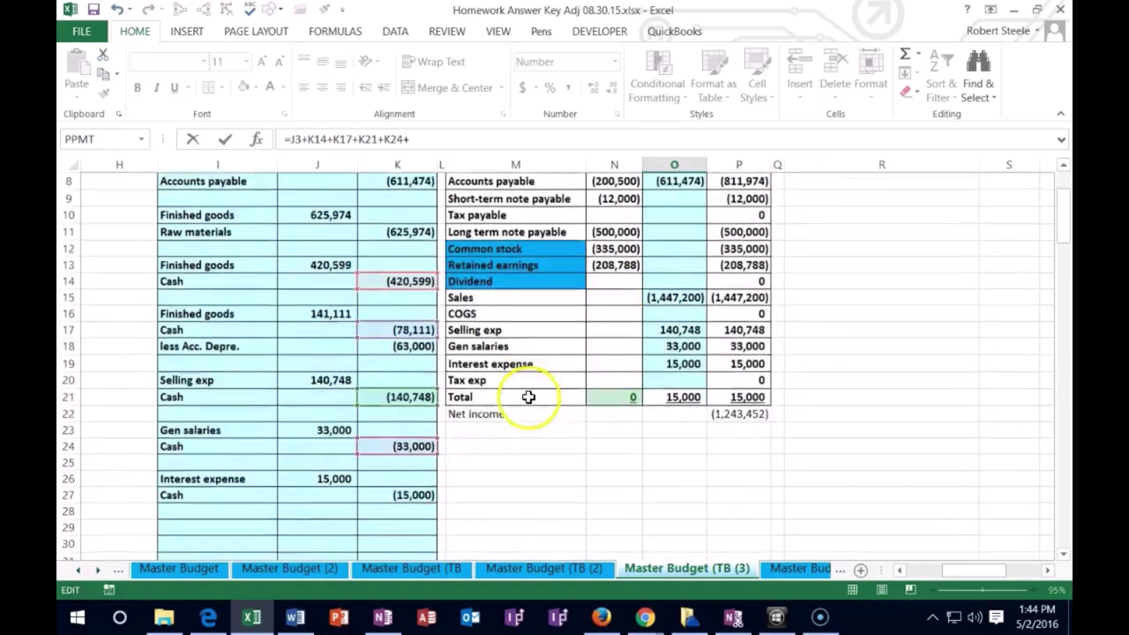
{"action": "left_click", "coordinate": [422, 412]}
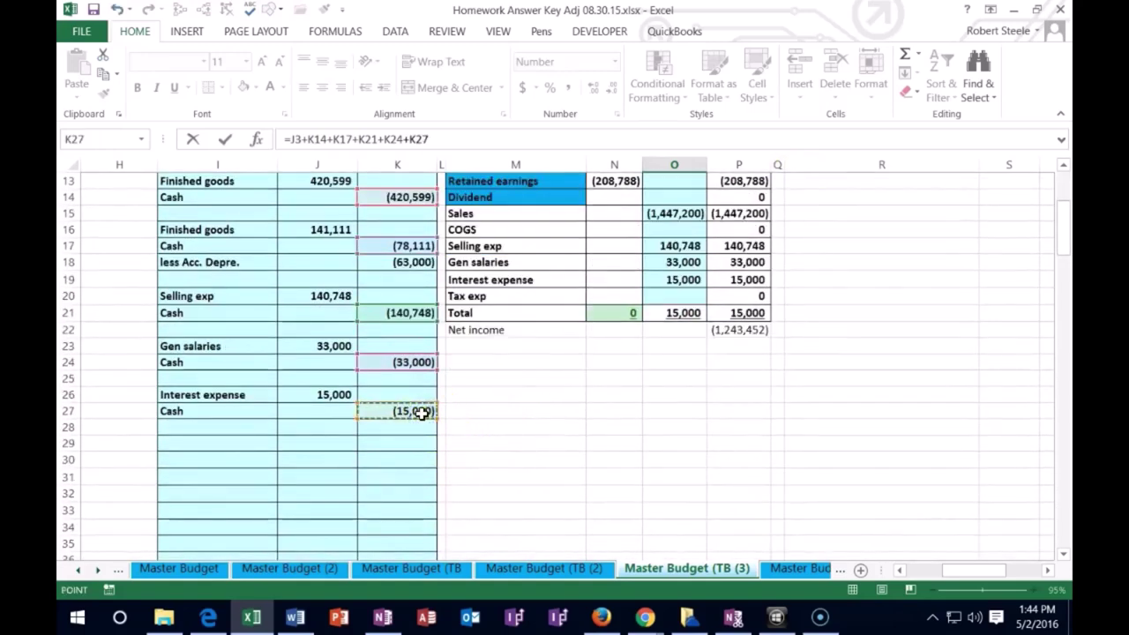
{"action": "key", "text": "Return"}
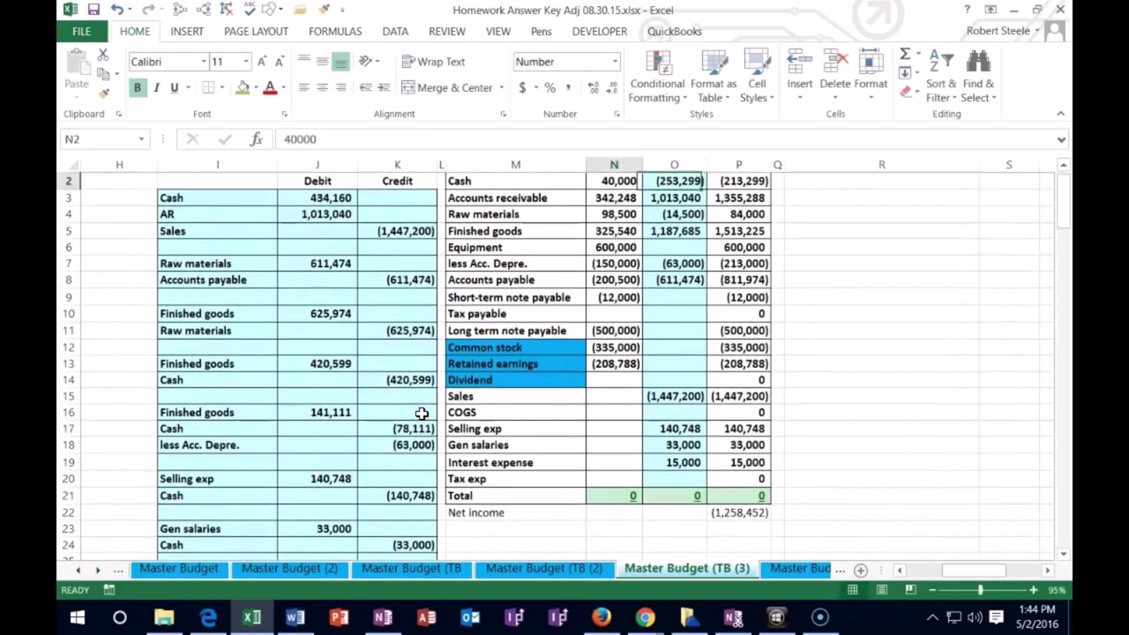
- Examine the cash budget's July cash and credit sales, and select July to September collections of receivables to check their sum
{"action": "key", "text": "Left"}
{"action": "key", "text": "Left"}
{"action": "key", "text": "Left"}
{"action": "key", "text": "Left"}
{"action": "key", "text": "Left"}
{"action": "key", "text": "Left"}
{"action": "key", "text": "Left"}
{"action": "key", "text": "Left"}
{"action": "key", "text": "Left"}
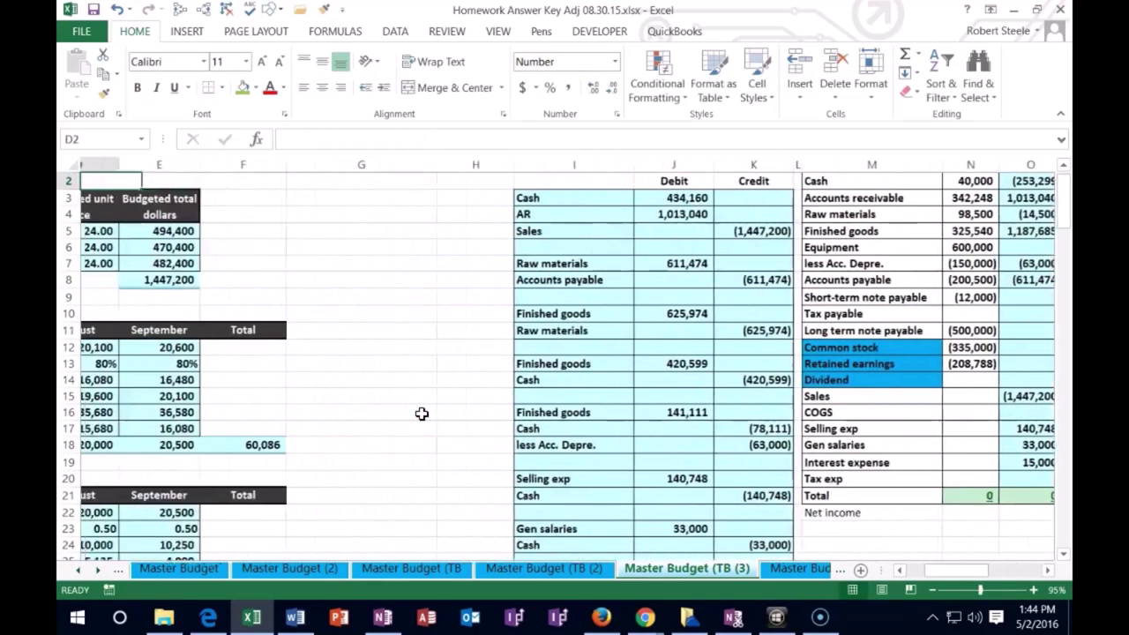
{"action": "key", "text": "Left"}
{"action": "scroll", "coordinate": [445, 432], "scroll_direction": "down", "scroll_amount": 13}
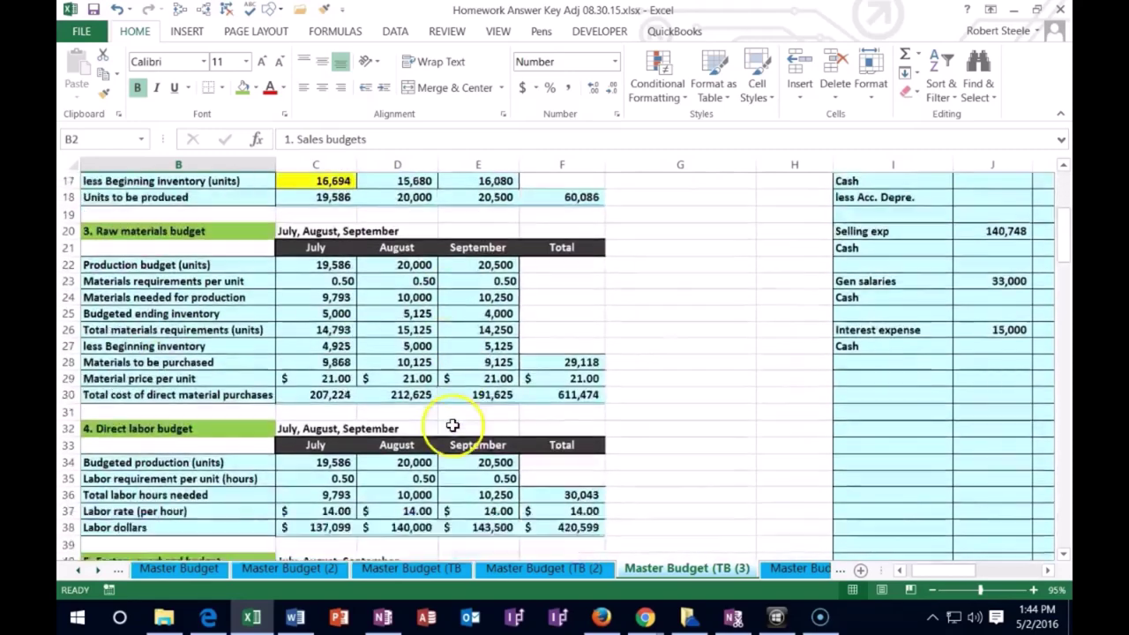
{"action": "scroll", "coordinate": [445, 435], "scroll_direction": "down", "scroll_amount": 5}
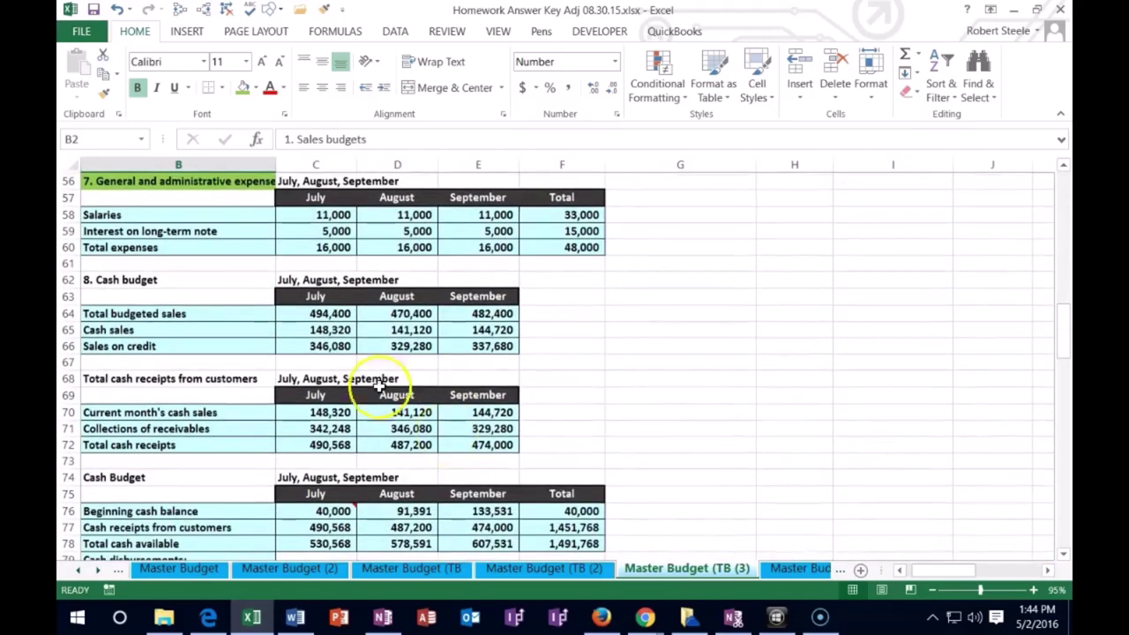
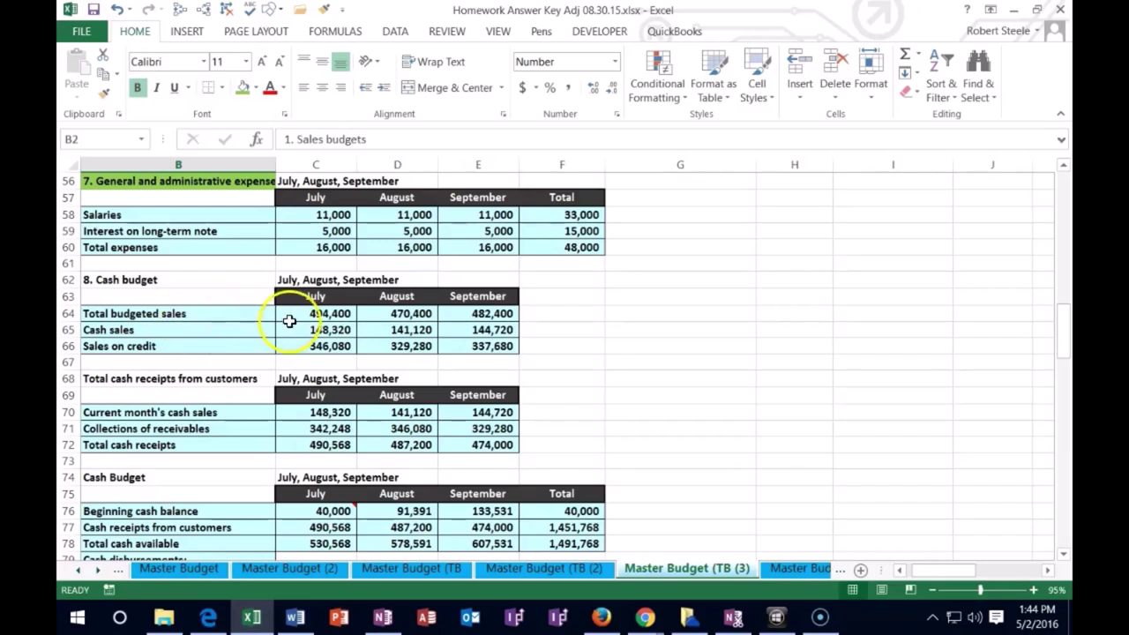
{"action": "left_click", "coordinate": [290, 334]}
{"action": "left_click", "coordinate": [297, 347]}
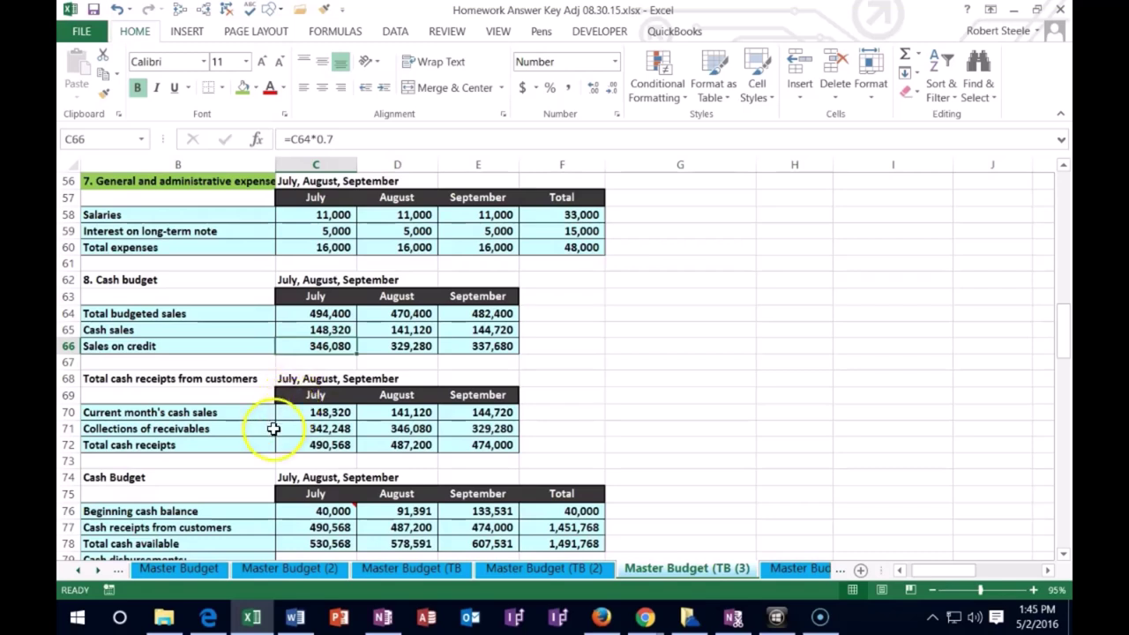
{"action": "left_click_drag", "start_coordinate": [288, 429], "coordinate": [449, 432]}
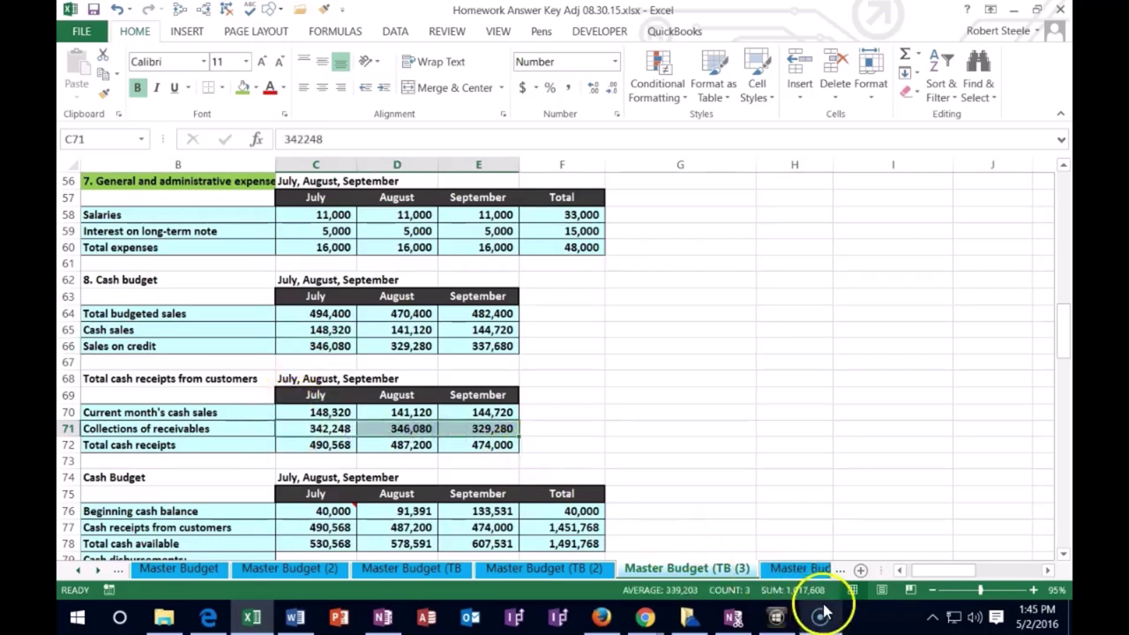
- Review the AR debit line of the sales entry in the journal, cells I4:J4
{"action": "scroll", "coordinate": [986, 361], "scroll_direction": "up", "scroll_amount": 4}
{"action": "scroll", "coordinate": [987, 361], "scroll_direction": "up", "scroll_amount": 8}
{"action": "left_click_drag", "start_coordinate": [953, 571], "coordinate": [971, 570]}
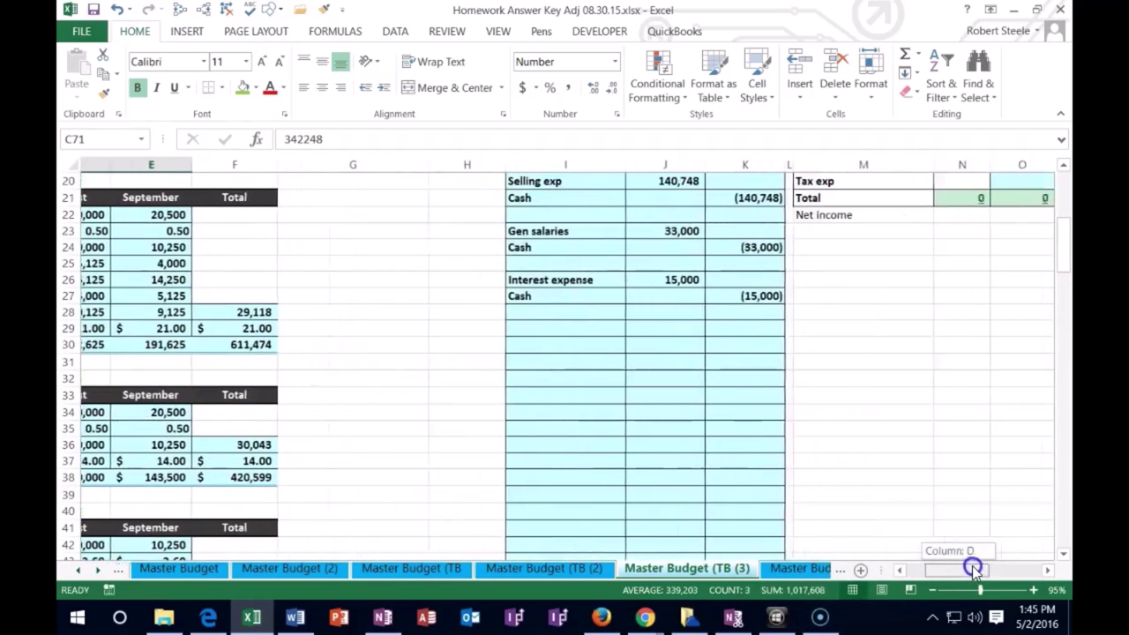
{"action": "scroll", "coordinate": [906, 504], "scroll_direction": "up", "scroll_amount": 3}
{"action": "scroll", "coordinate": [906, 505], "scroll_direction": "up", "scroll_amount": 3}
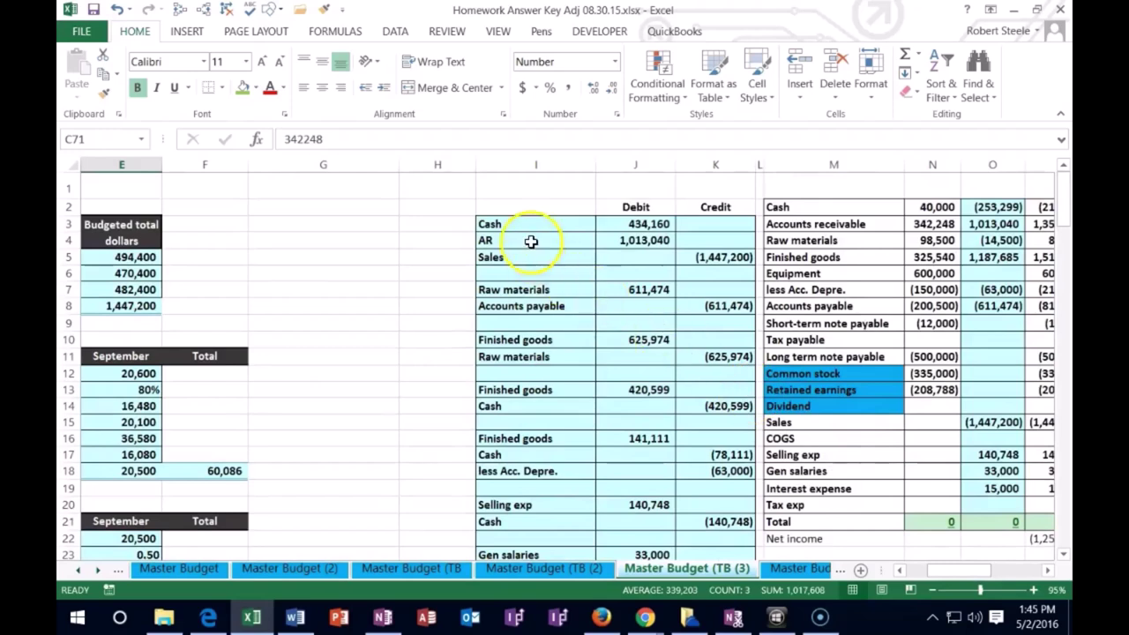
{"action": "left_click", "coordinate": [538, 241]}
{"action": "left_click_drag", "start_coordinate": [545, 241], "coordinate": [624, 240]}
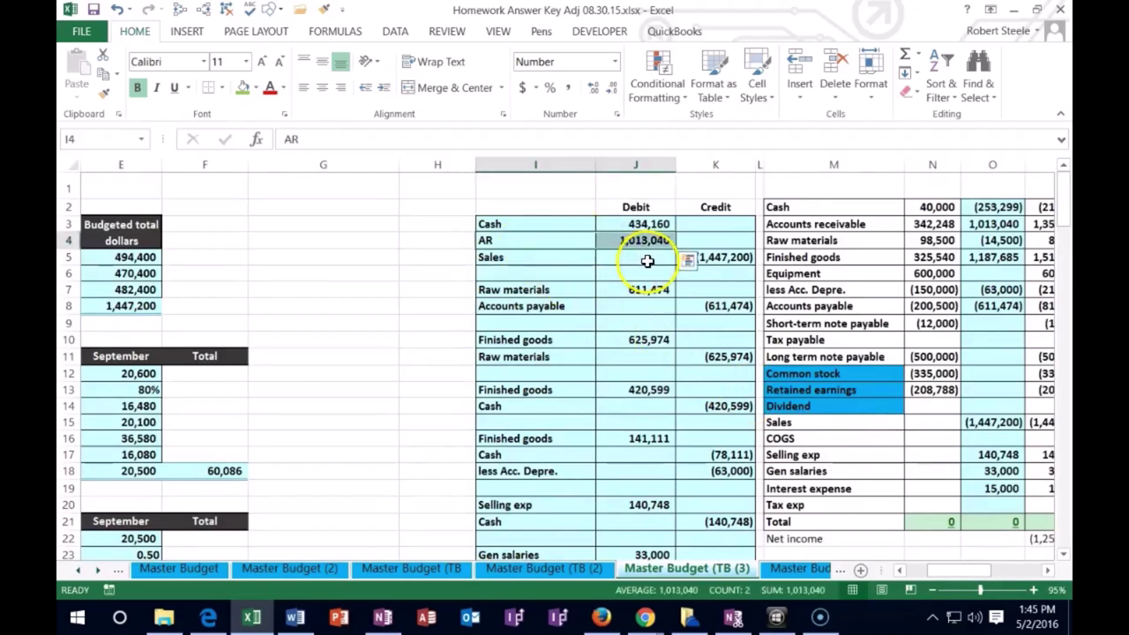
- Copy the Cash and Accounts receivable names from M2:M3 and paste them as values into the journal at I29:I30
{"action": "left_click_drag", "start_coordinate": [792, 202], "coordinate": [797, 224]}
{"action": "right_click", "coordinate": [798, 225]}
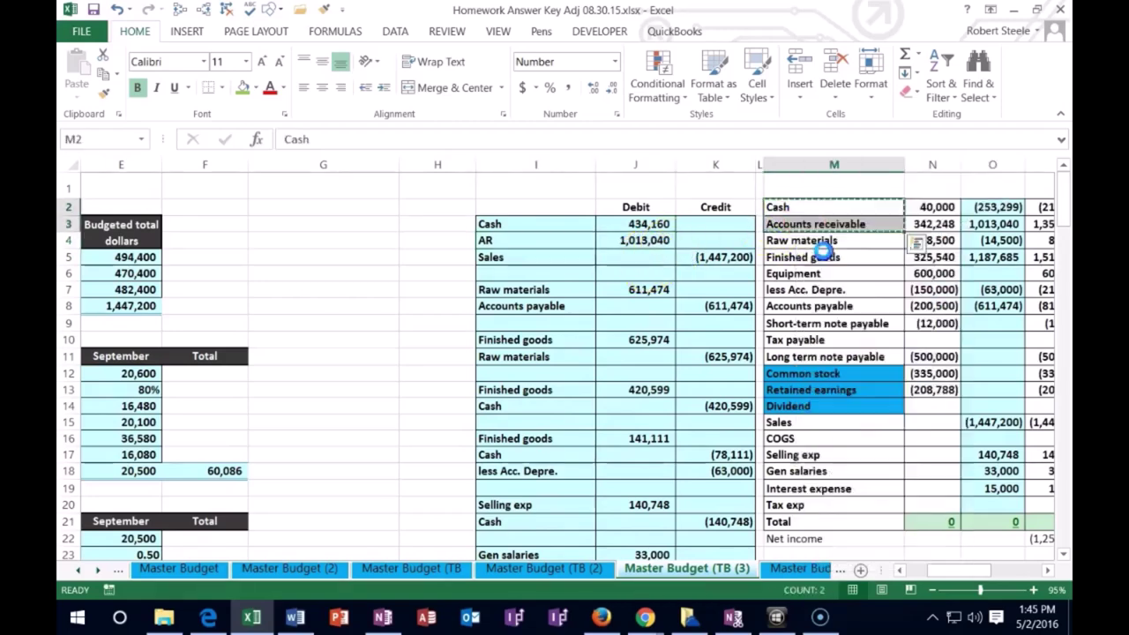
{"action": "left_click", "coordinate": [833, 254]}
{"action": "scroll", "coordinate": [608, 315], "scroll_direction": "down", "scroll_amount": 6}
{"action": "right_click", "coordinate": [540, 346]}
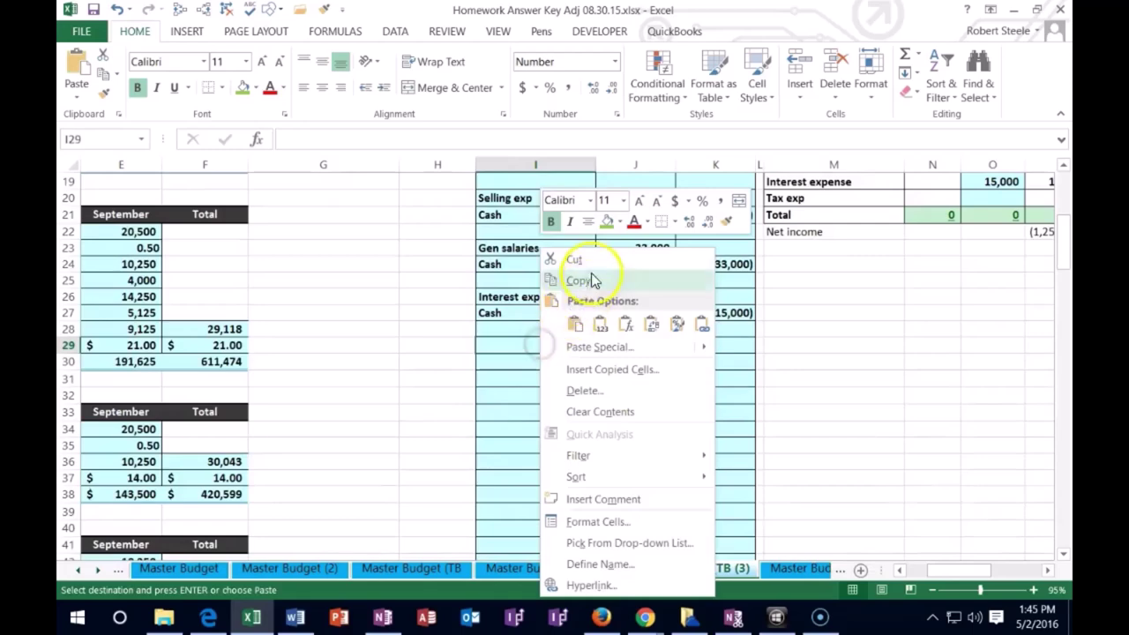
{"action": "left_click", "coordinate": [605, 324]}
- Enter a SUM formula in the Cash debit cell J29 that totals July to September collections of receivables, C71:E71
{"action": "left_click", "coordinate": [638, 345]}
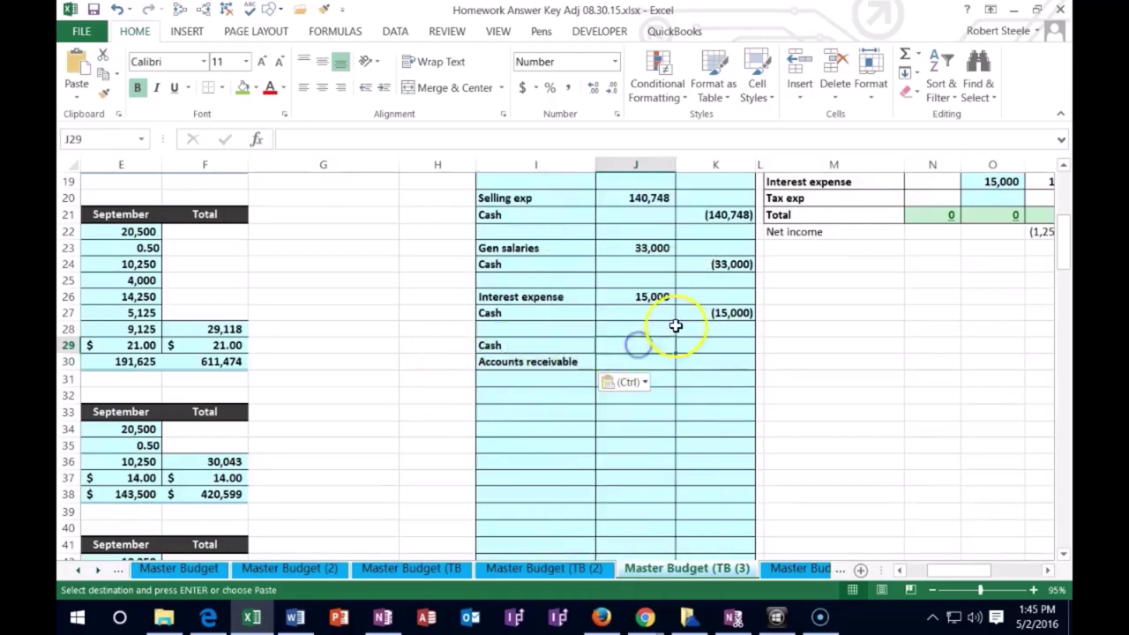
{"action": "type", "text": "="}
{"action": "key", "text": "Left"}
{"action": "key", "text": "Left"}
{"action": "key", "text": "Left"}
{"action": "key", "text": "Left"}
{"action": "key", "text": "Left"}
{"action": "key", "text": "Left"}
{"action": "key", "text": "Left"}
{"action": "key", "text": "Left"}
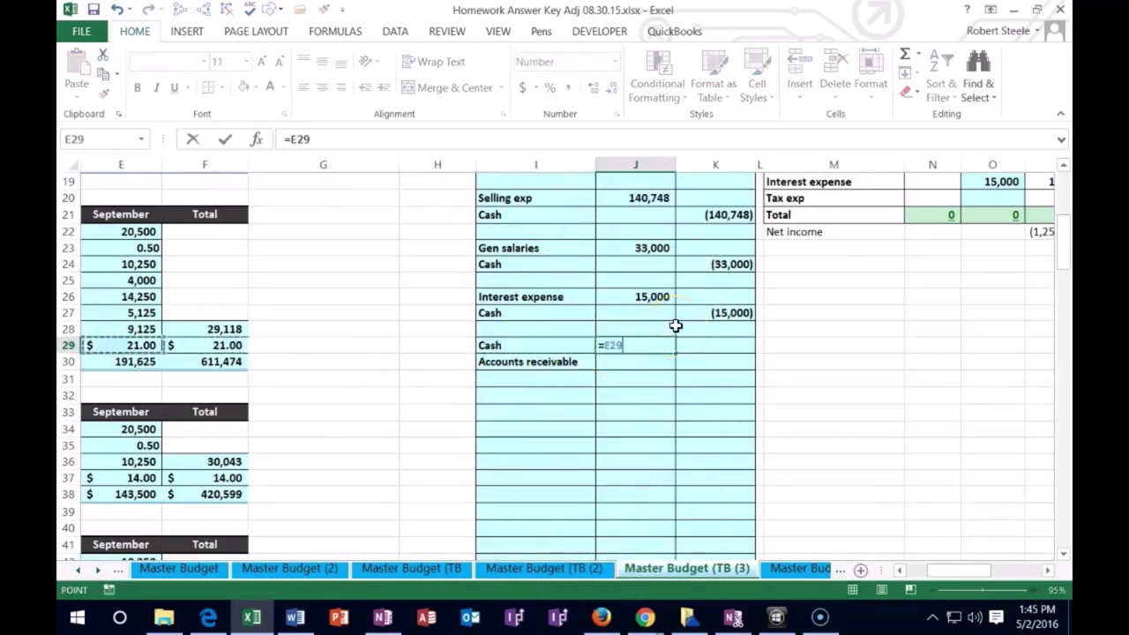
{"action": "key", "text": "Left"}
{"action": "scroll", "coordinate": [733, 313], "scroll_direction": "down", "scroll_amount": 20}
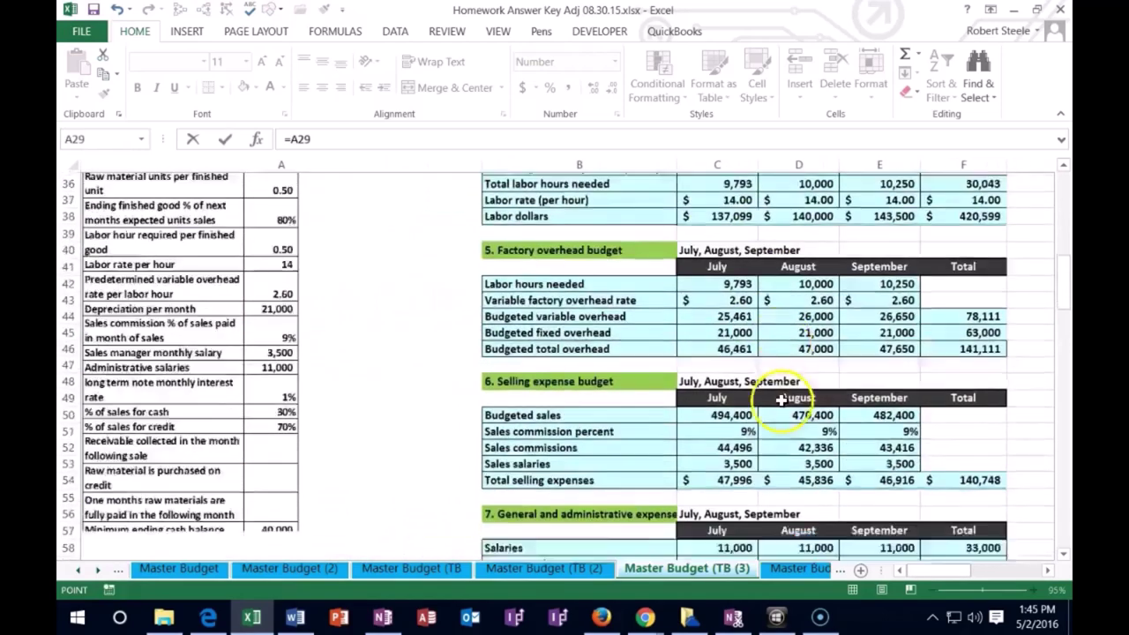
{"action": "scroll", "coordinate": [771, 436], "scroll_direction": "down", "scroll_amount": 3}
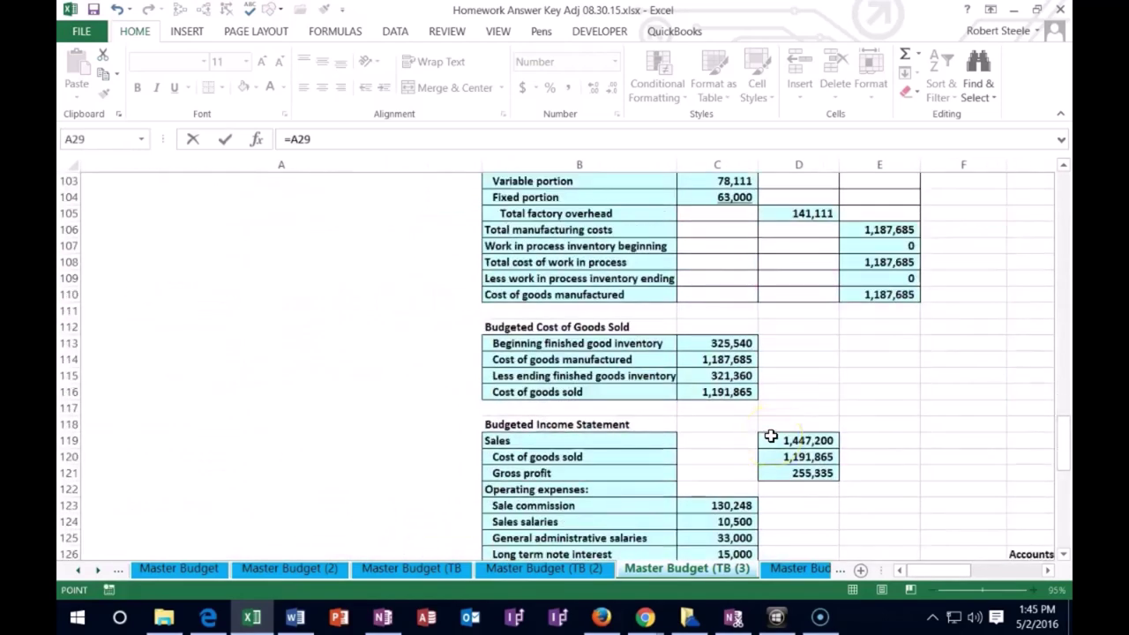
{"action": "scroll", "coordinate": [771, 436], "scroll_direction": "up", "scroll_amount": 6}
{"action": "scroll", "coordinate": [771, 436], "scroll_direction": "down", "scroll_amount": 6}
{"action": "scroll", "coordinate": [773, 438], "scroll_direction": "down", "scroll_amount": 1}
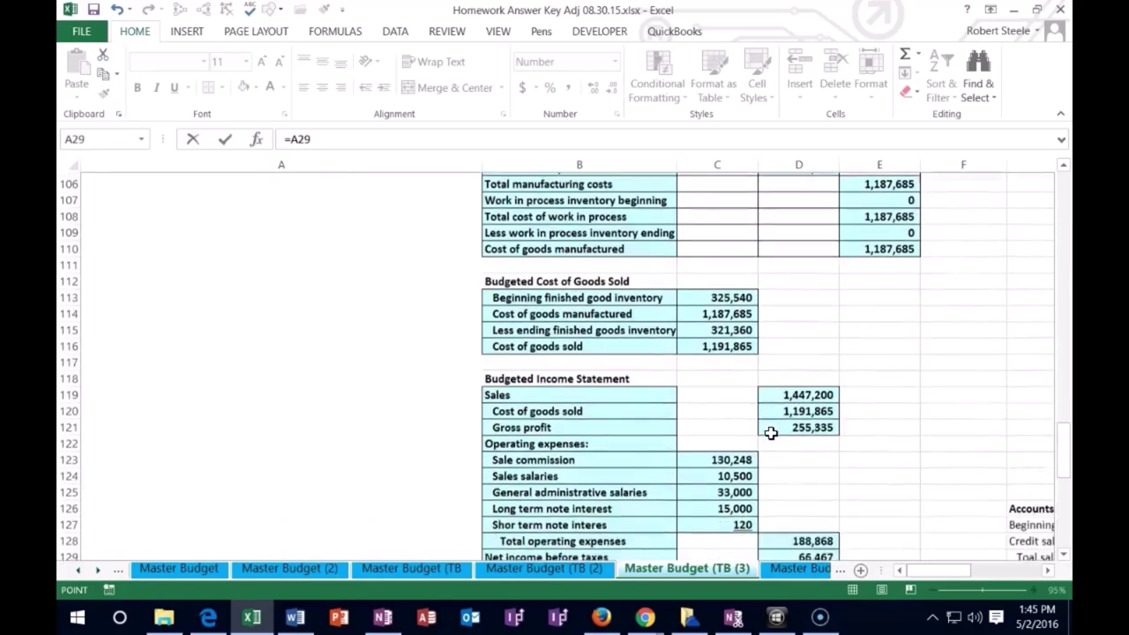
{"action": "left_click_drag", "start_coordinate": [921, 572], "coordinate": [919, 569]}
{"action": "scroll", "coordinate": [774, 475], "scroll_direction": "up", "scroll_amount": 9}
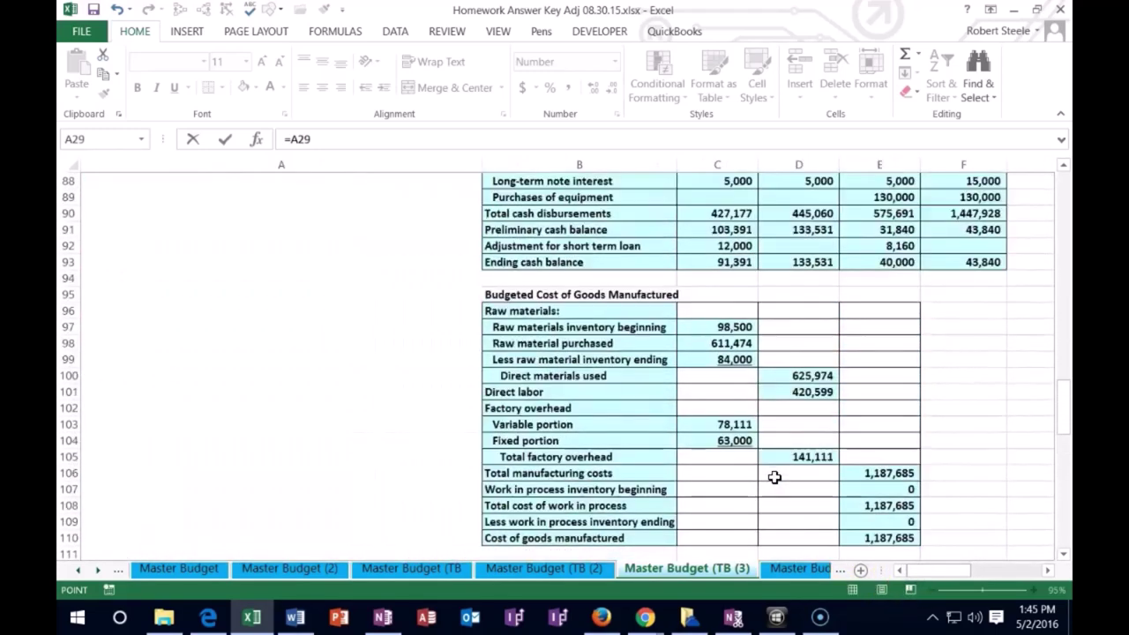
{"action": "scroll", "coordinate": [773, 476], "scroll_direction": "up", "scroll_amount": 7}
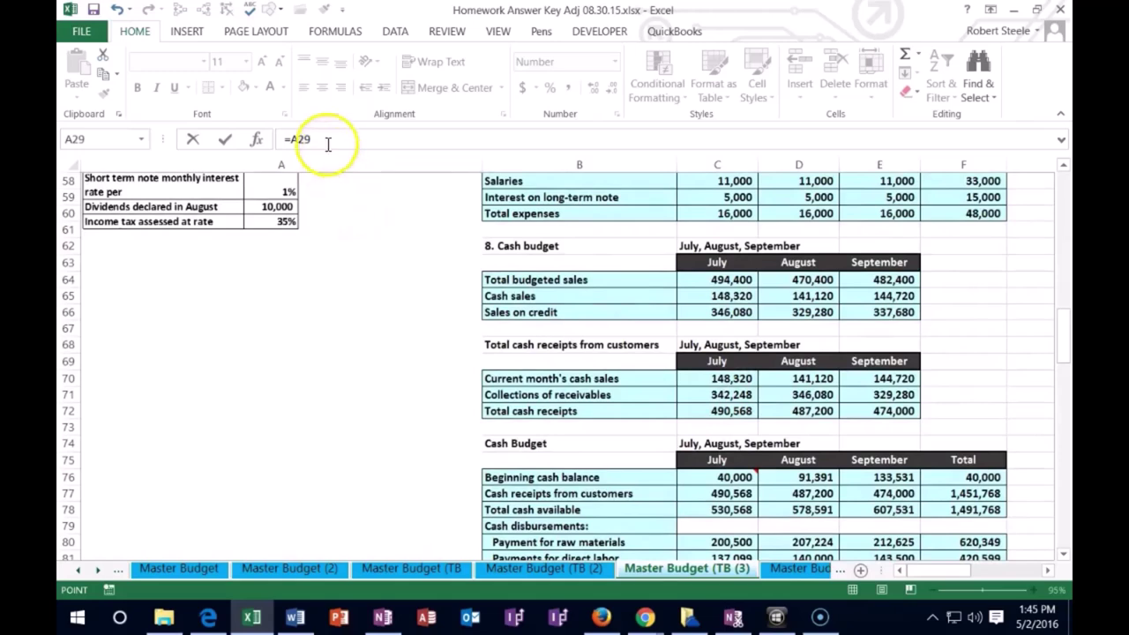
{"action": "key", "text": "BackSpace"}
{"action": "key", "text": "BackSpace"}
{"action": "key", "text": "BackSpace"}
{"action": "type", "text": "su"}
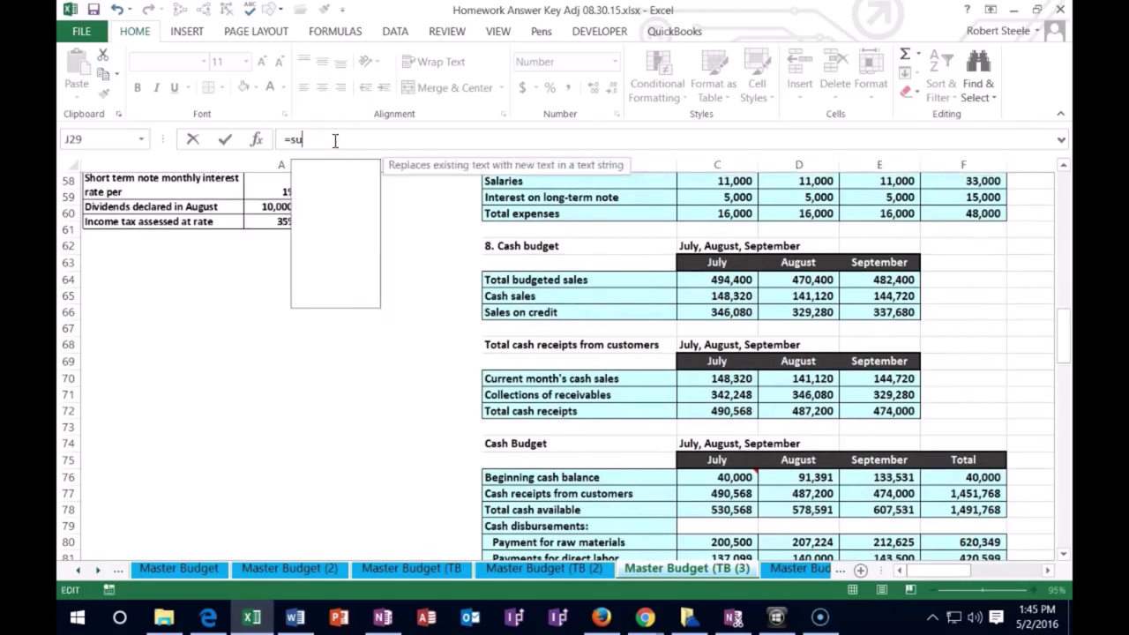
{"action": "type", "text": "m("}
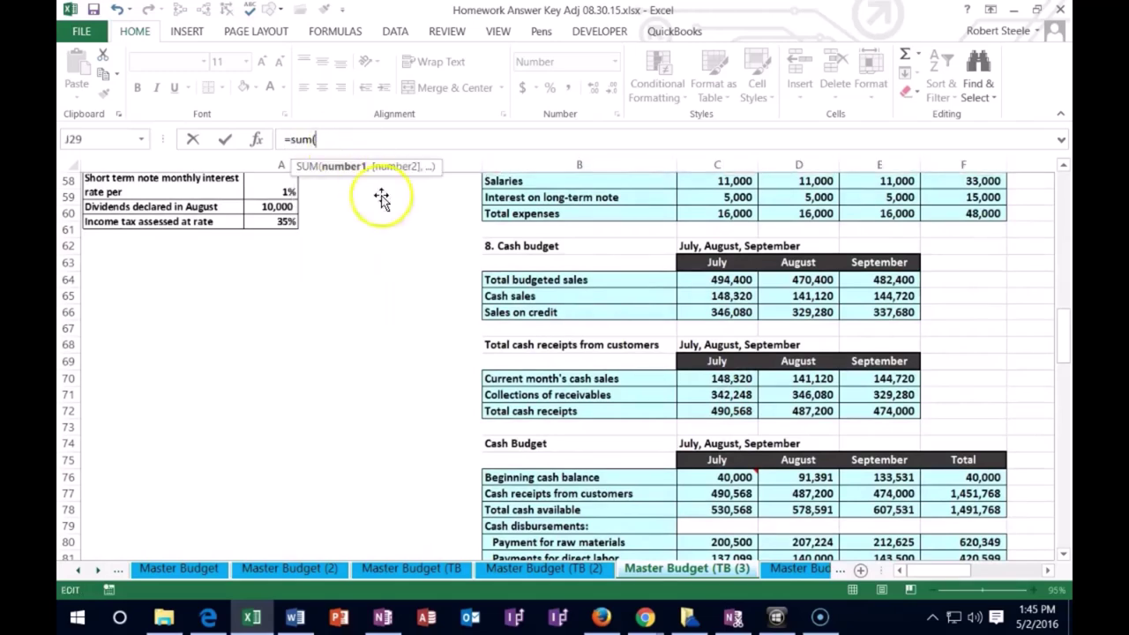
{"action": "left_click_drag", "start_coordinate": [699, 394], "coordinate": [861, 396]}
{"action": "key", "text": "Return"}
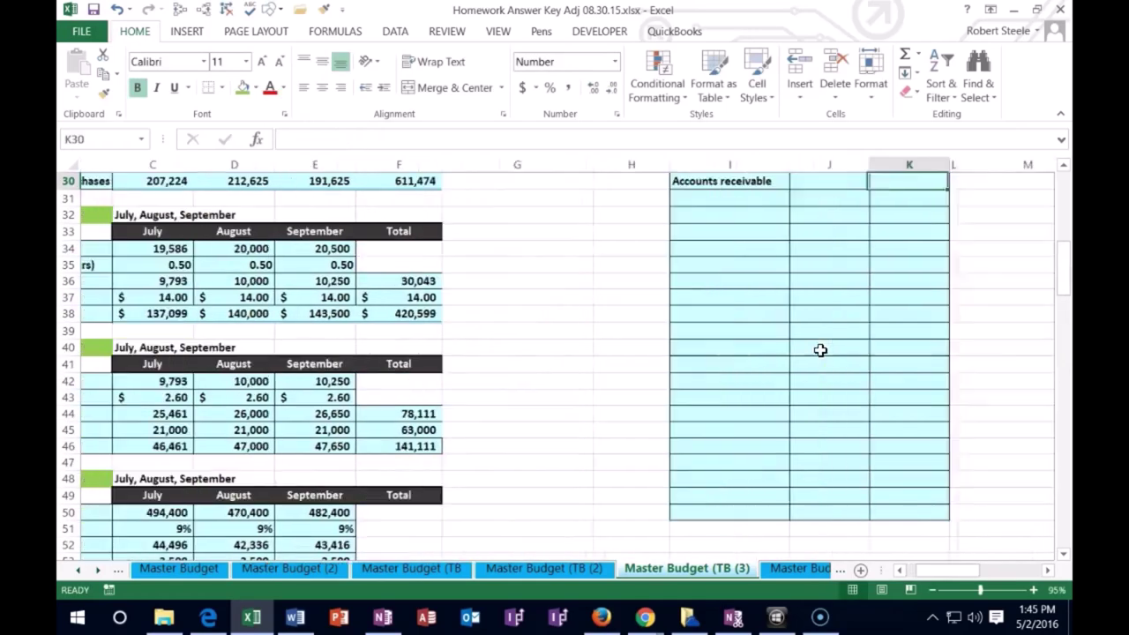
- Enter the Accounts receivable credit in K30 as the negative of the Cash debit in J29
{"action": "key", "text": "Left"}
{"action": "key", "text": "Down"}
{"action": "key", "text": "Down"}
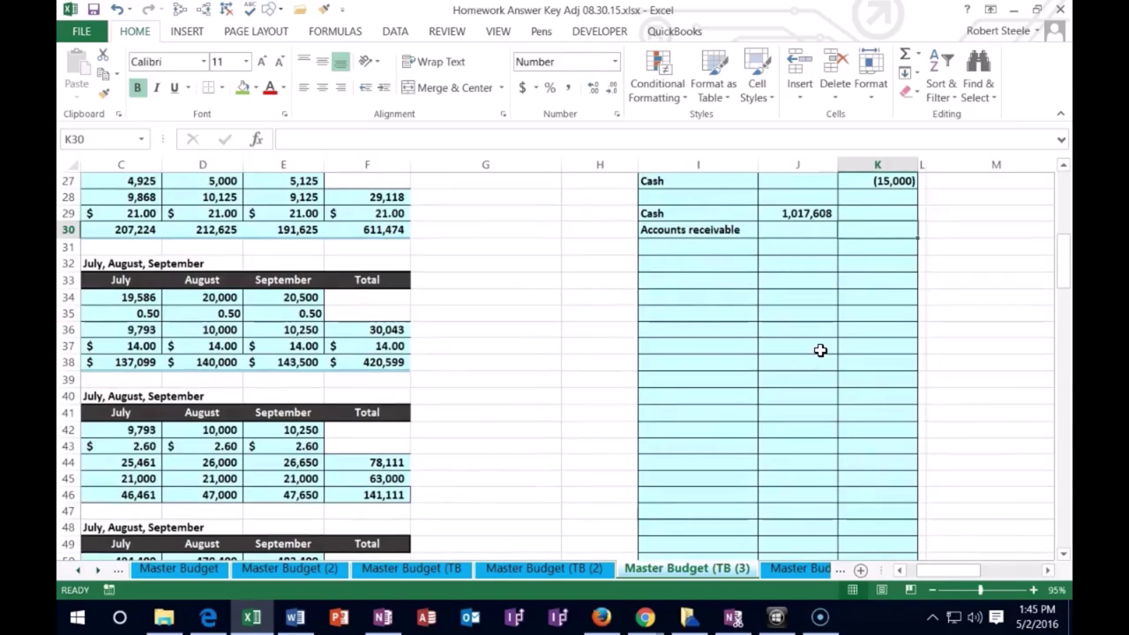
{"action": "type", "text": "-"}
{"action": "key", "text": "Up"}
{"action": "key", "text": "Left"}
{"action": "key", "text": "Return"}
- Add the Cash debit in J29 to the trial balance's Cash adjustment formula in O2
{"action": "key", "text": "Right"}
{"action": "key", "text": "Right"}
{"action": "key", "text": "Right"}
{"action": "key", "text": "Right"}
{"action": "key", "text": "Right"}
{"action": "key", "text": "Right"}
{"action": "key", "text": "Right"}
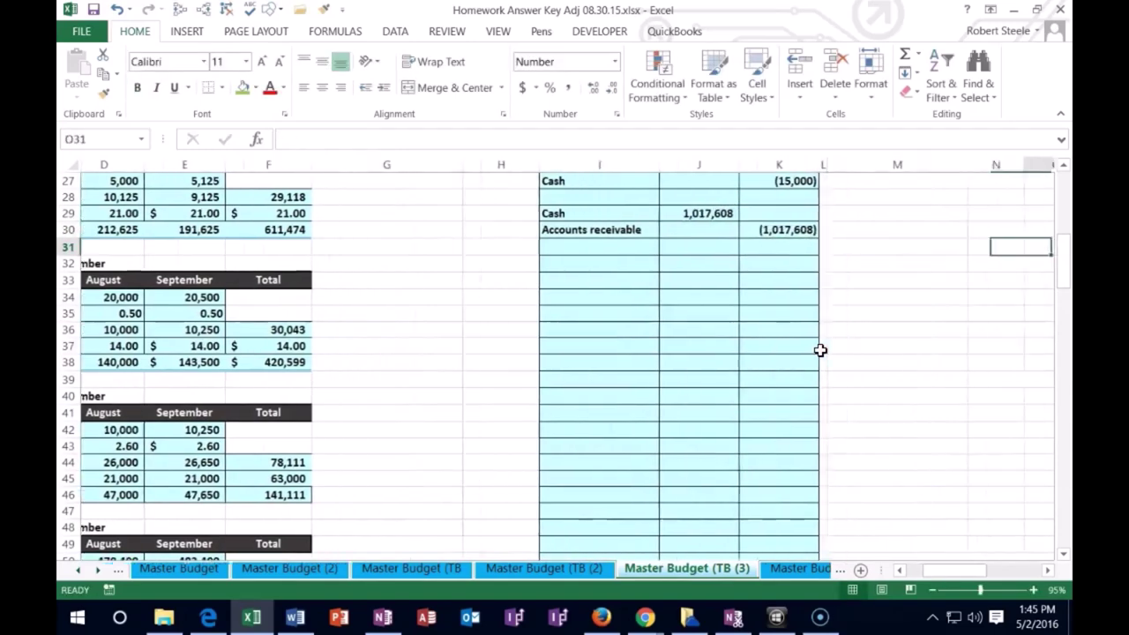
{"action": "scroll", "coordinate": [820, 350], "scroll_direction": "up", "scroll_amount": 5}
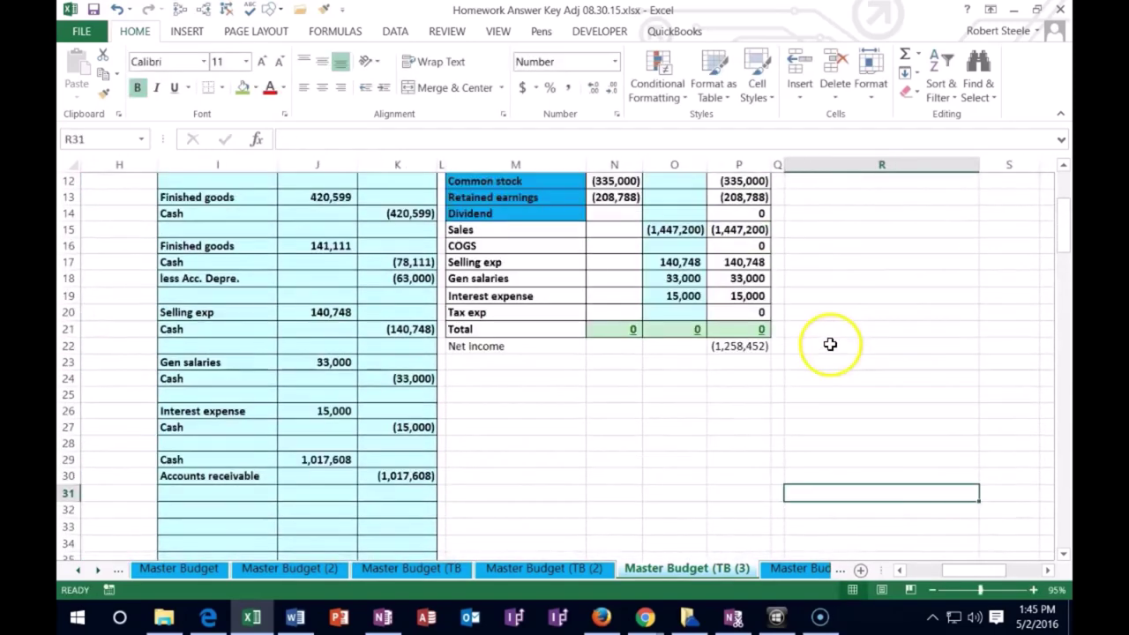
{"action": "scroll", "coordinate": [820, 350], "scroll_direction": "up", "scroll_amount": 4}
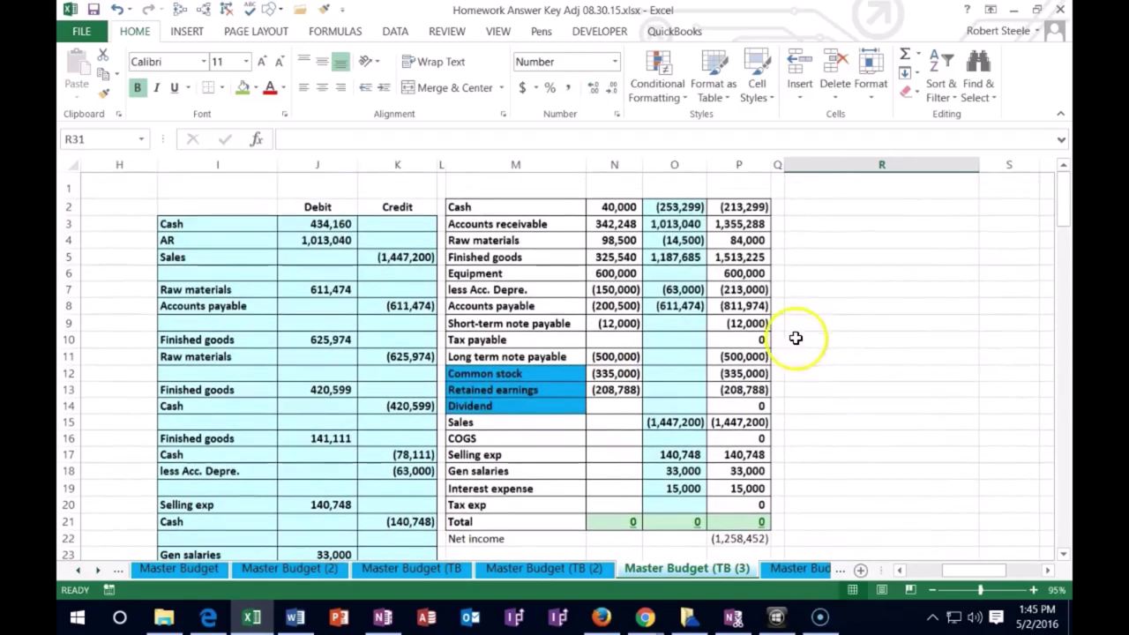
{"action": "double_click", "coordinate": [675, 207]}
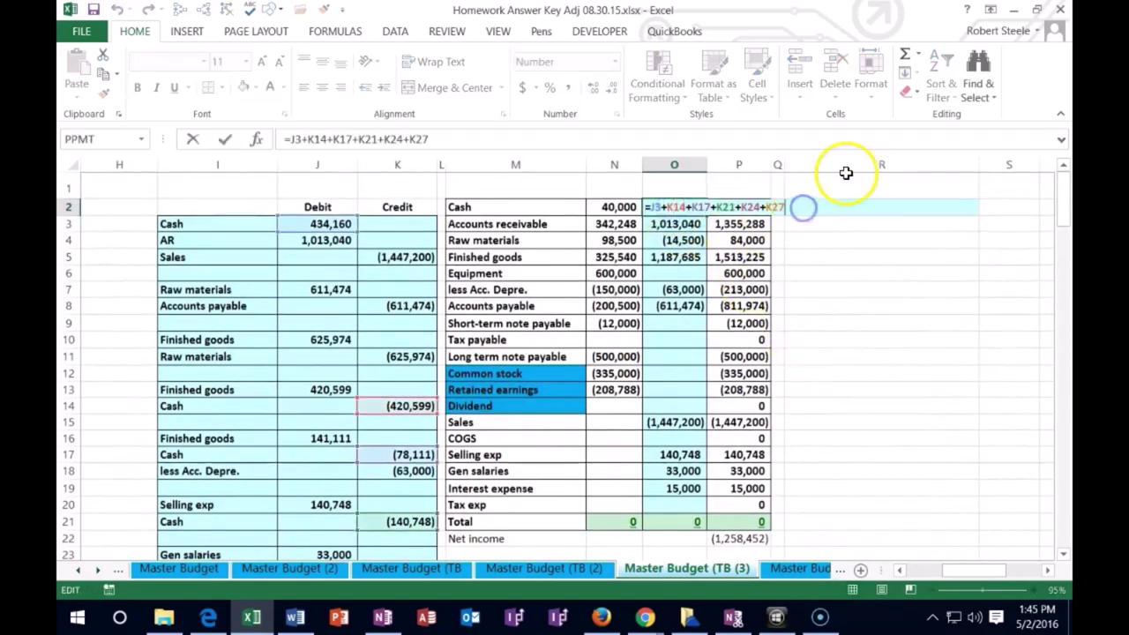
{"action": "scroll", "coordinate": [521, 318], "scroll_direction": "down", "scroll_amount": 4}
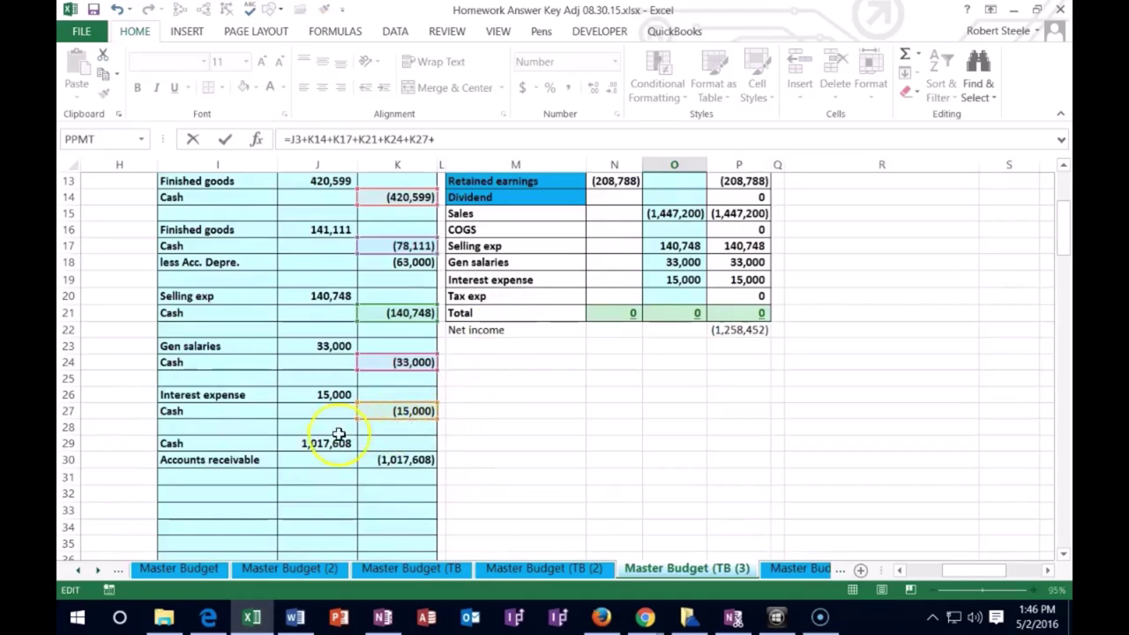
{"action": "left_click", "coordinate": [313, 443]}
{"action": "key", "text": "Return"}
{"action": "scroll", "coordinate": [313, 443], "scroll_direction": "up", "scroll_amount": 4}
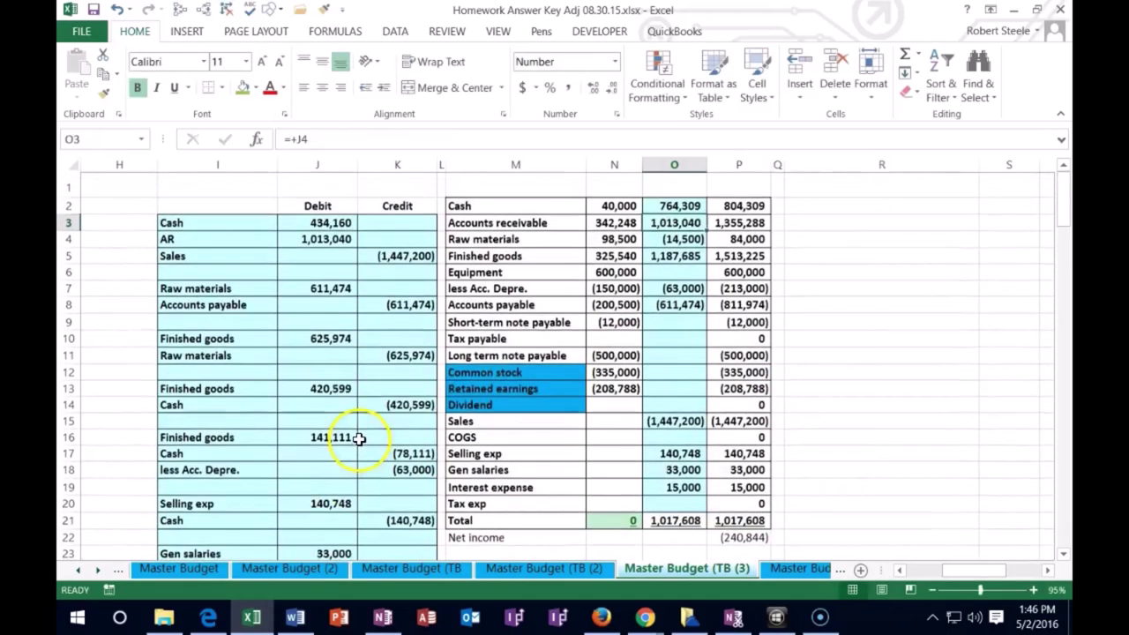
- Add the receivables credit in K30 to the Accounts receivable adjustment formula in O3
{"action": "double_click", "coordinate": [675, 223]}
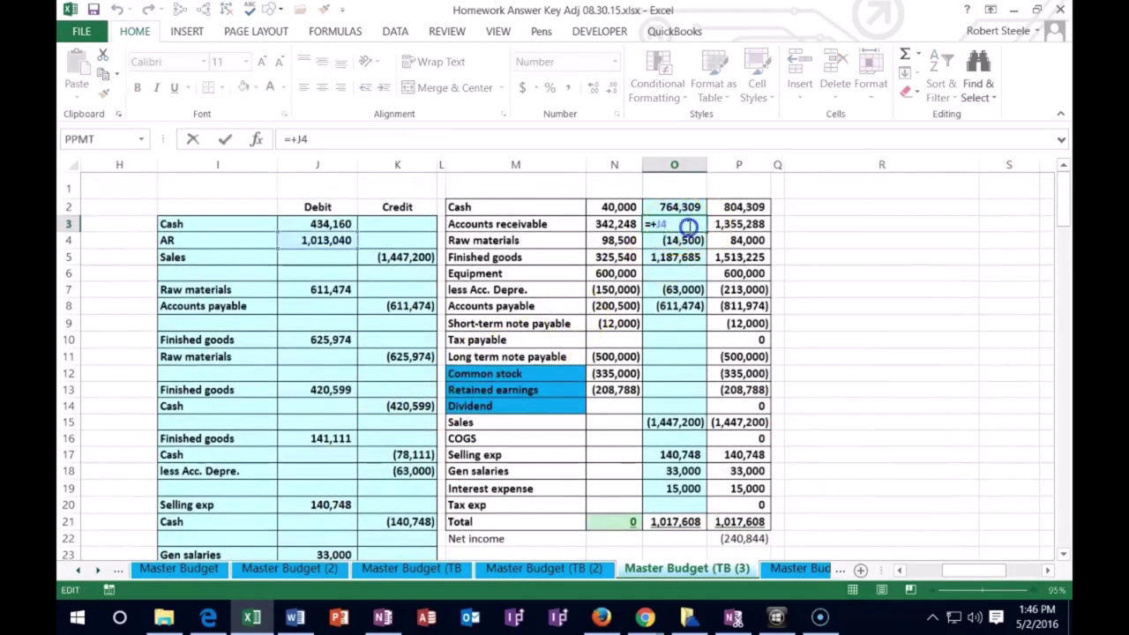
{"action": "scroll", "coordinate": [474, 353], "scroll_direction": "down", "scroll_amount": 4}
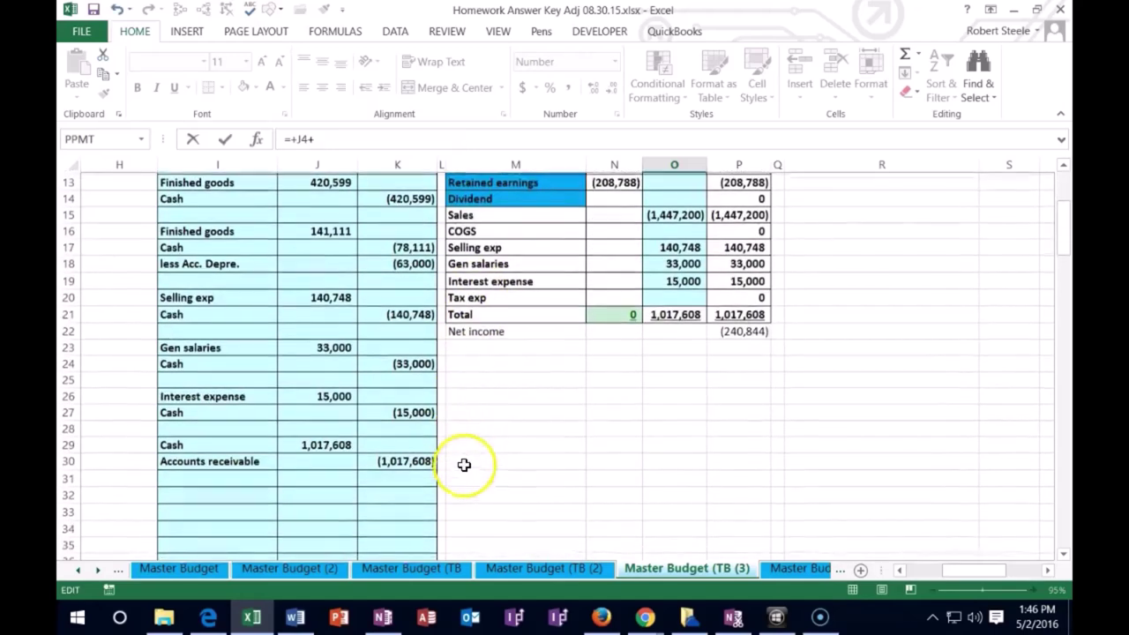
{"action": "key", "text": "Return"}
{"action": "scroll", "coordinate": [415, 441], "scroll_direction": "up", "scroll_amount": 3}
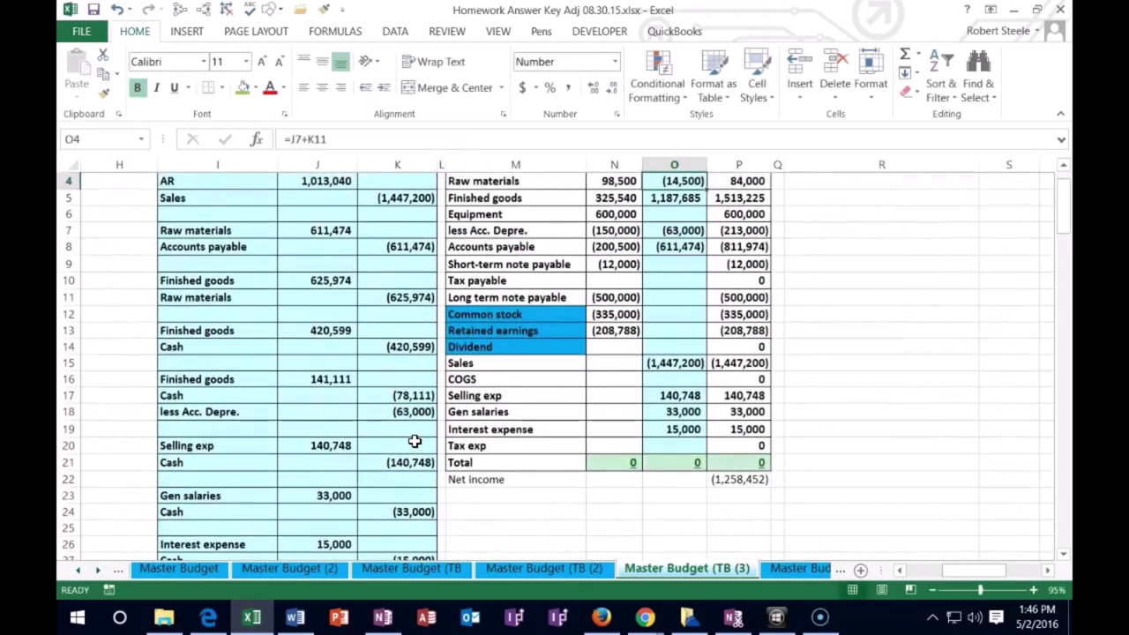
- Fill the "8. Cash budget" and "Total cash receipts from customers" headings, B62 and B68, with green
{"action": "left_click_drag", "start_coordinate": [962, 572], "coordinate": [927, 576]}
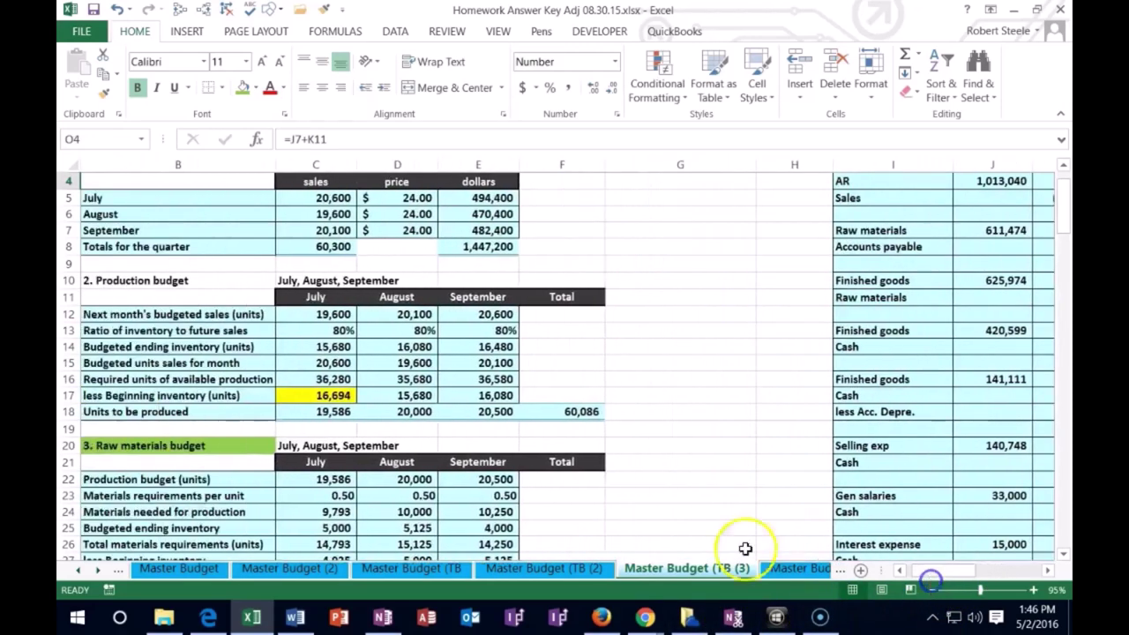
{"action": "scroll", "coordinate": [389, 503], "scroll_direction": "down", "scroll_amount": 13}
{"action": "scroll", "coordinate": [389, 509], "scroll_direction": "down", "scroll_amount": 3}
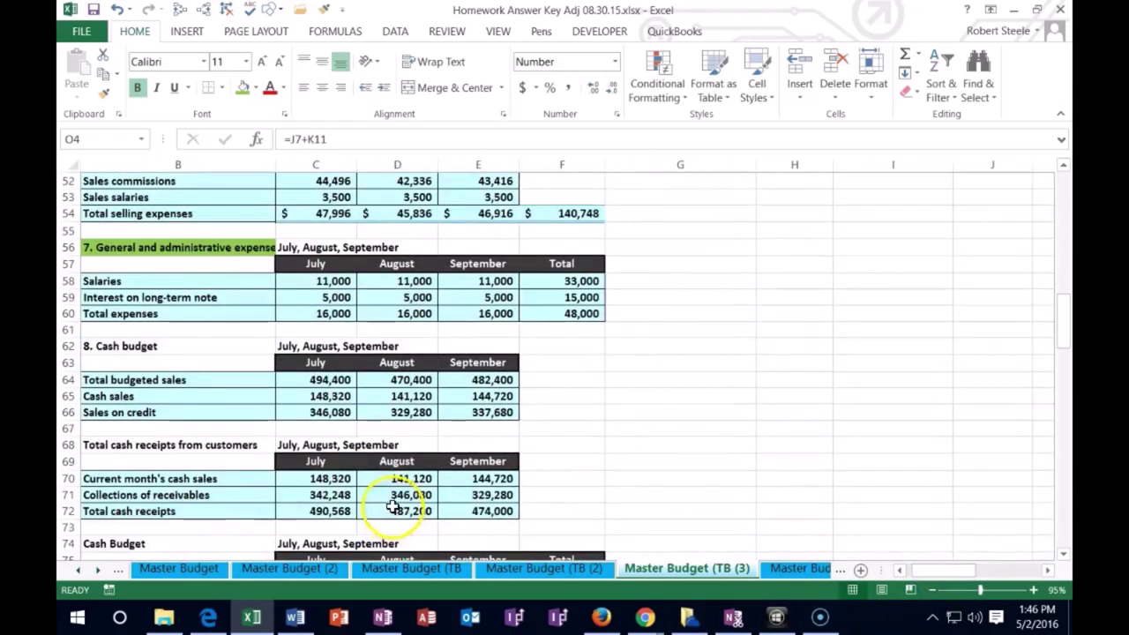
{"action": "left_click", "coordinate": [167, 346]}
{"action": "right_click", "coordinate": [167, 346]}
{"action": "left_click", "coordinate": [232, 222]}
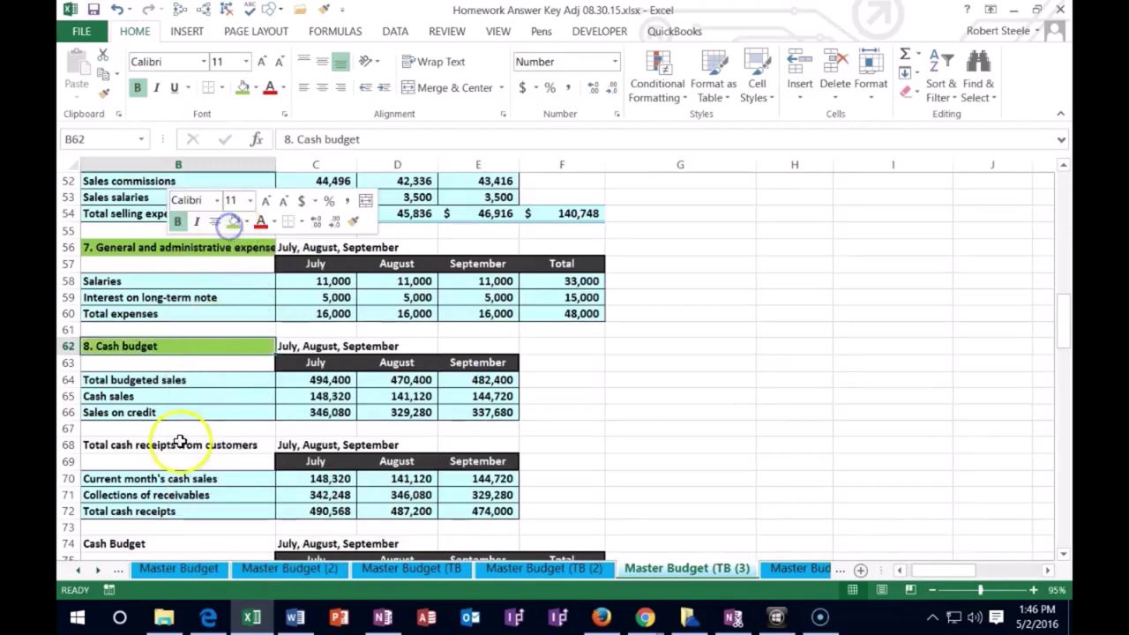
{"action": "right_click", "coordinate": [180, 441]}
{"action": "left_click", "coordinate": [242, 487]}
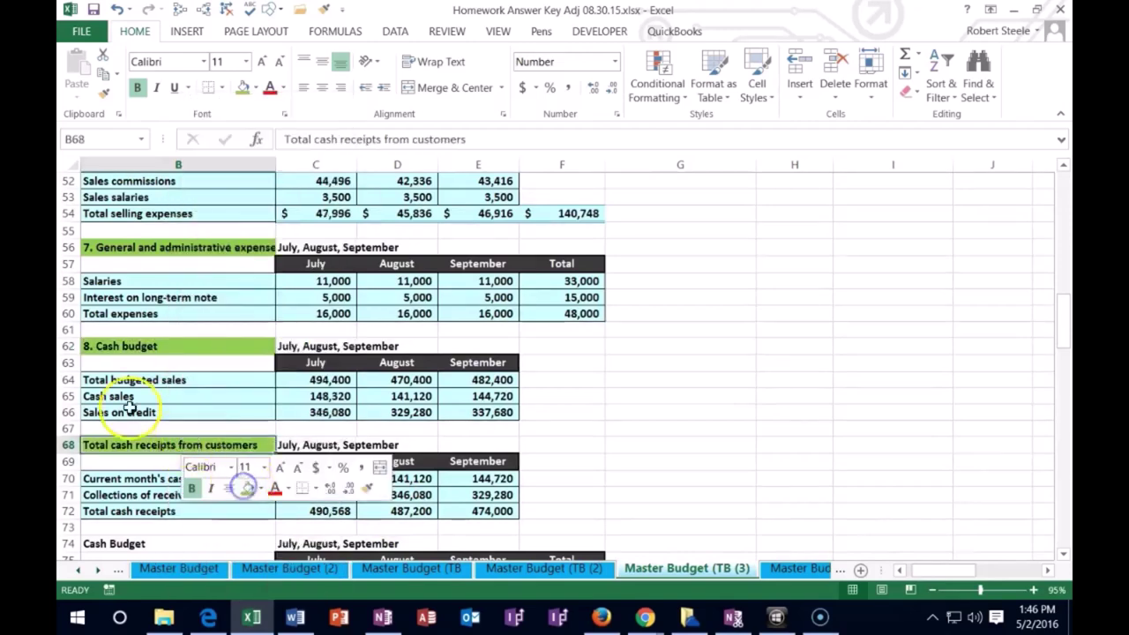
- Locate the cash budget's loan interest line, and paste the trial balance's Interest expense name as a value into I32
{"action": "scroll", "coordinate": [187, 436], "scroll_direction": "down", "scroll_amount": 2}
{"action": "scroll", "coordinate": [160, 439], "scroll_direction": "down", "scroll_amount": 4}
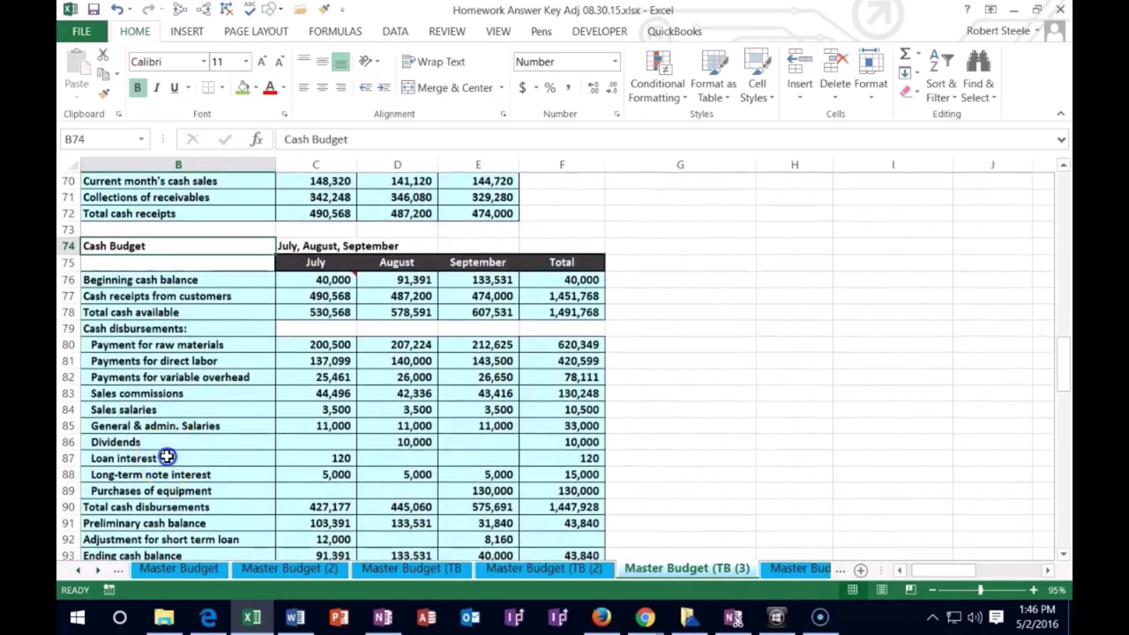
{"action": "left_click", "coordinate": [167, 456]}
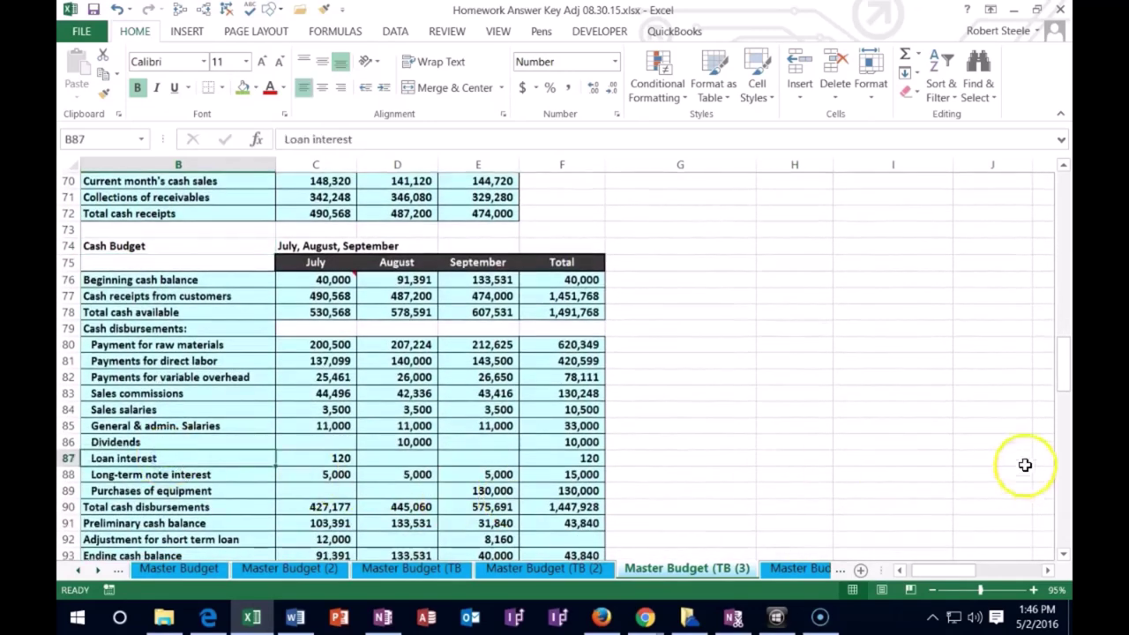
{"action": "left_click_drag", "start_coordinate": [1065, 385], "coordinate": [1052, 222]}
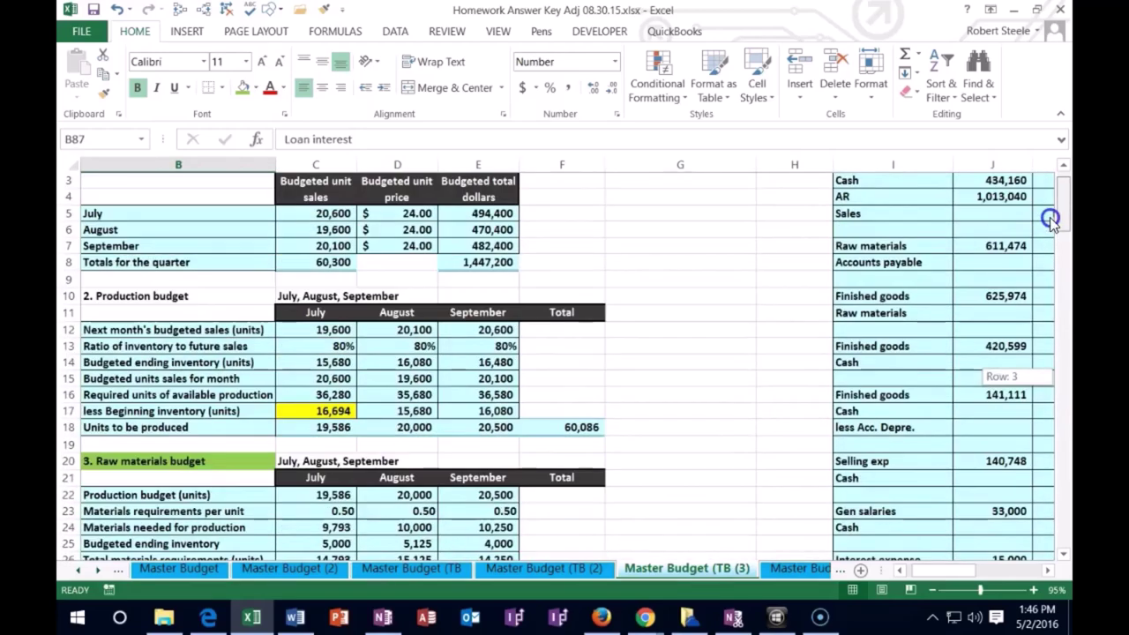
{"action": "left_click_drag", "start_coordinate": [938, 577], "coordinate": [958, 572]}
{"action": "left_click", "coordinate": [736, 425]}
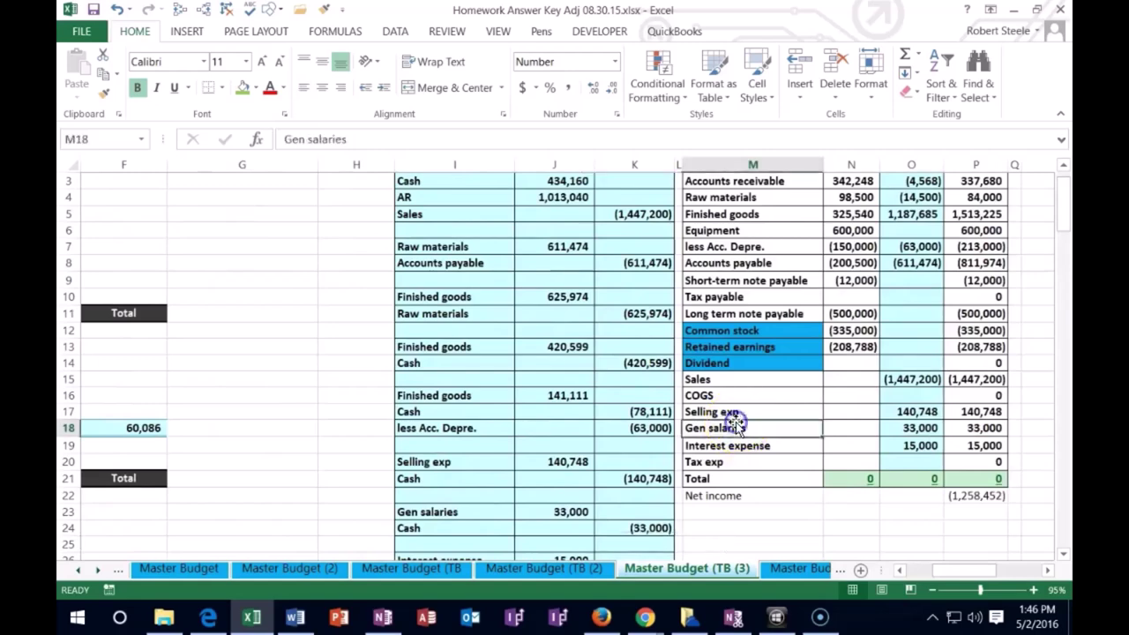
{"action": "scroll", "coordinate": [736, 423], "scroll_direction": "down", "scroll_amount": 1}
{"action": "left_click", "coordinate": [729, 397]}
{"action": "right_click", "coordinate": [731, 398]}
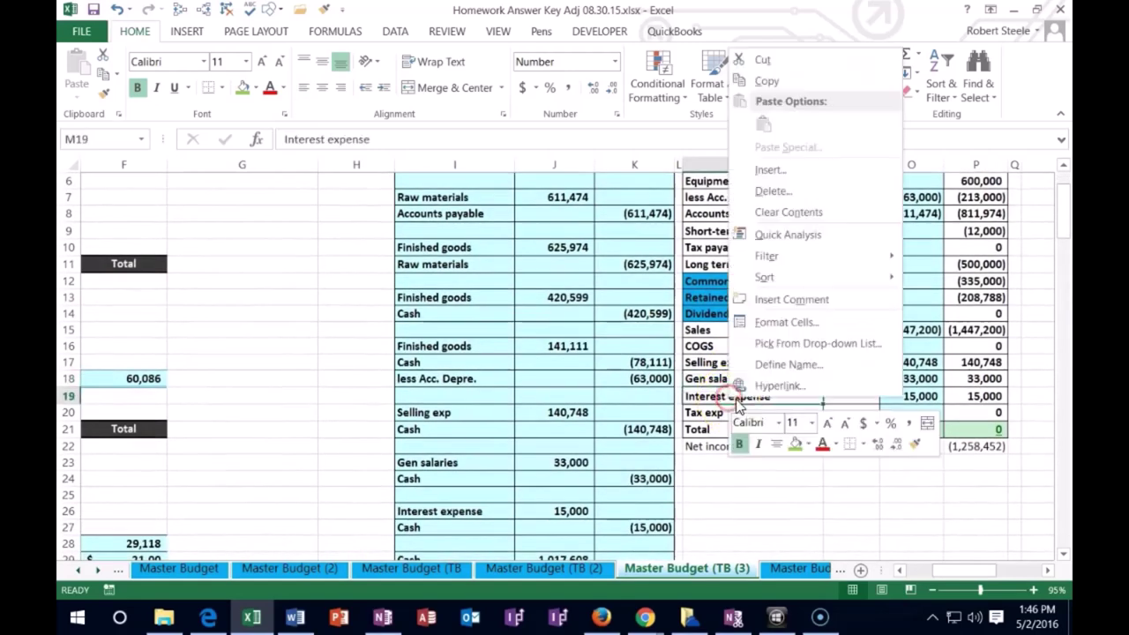
{"action": "left_click", "coordinate": [766, 81]}
{"action": "scroll", "coordinate": [600, 350], "scroll_direction": "down", "scroll_amount": 6}
{"action": "right_click", "coordinate": [465, 317]}
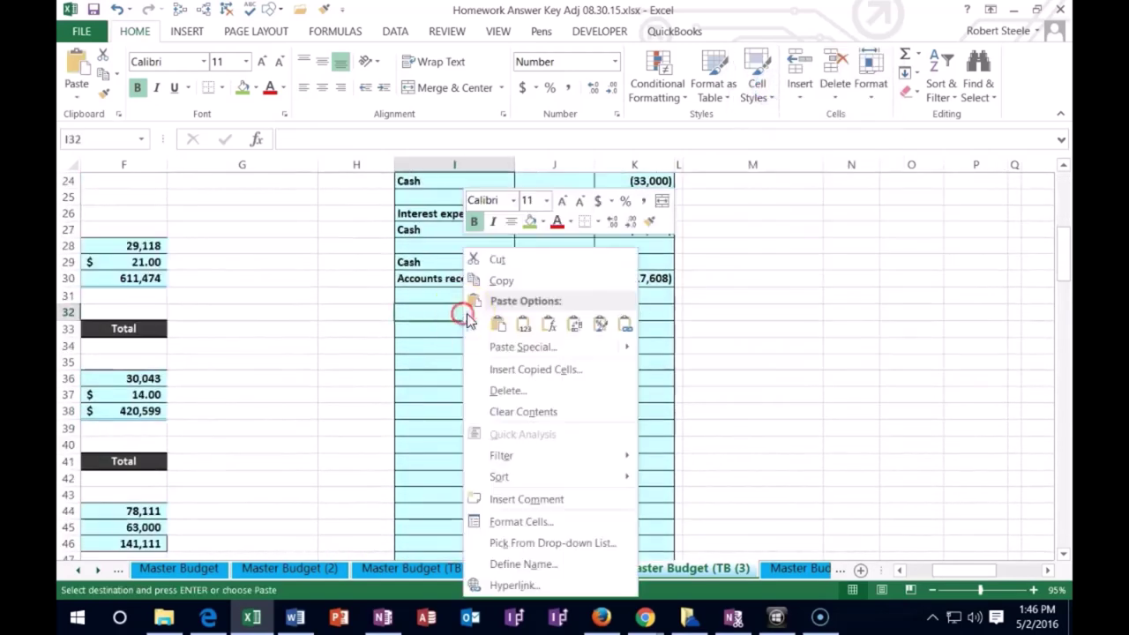
{"action": "left_click", "coordinate": [520, 326]}
- Enter a debit of 120 in J32 for the loan interest and its negative as the credit in K33
{"action": "left_click", "coordinate": [528, 314]}
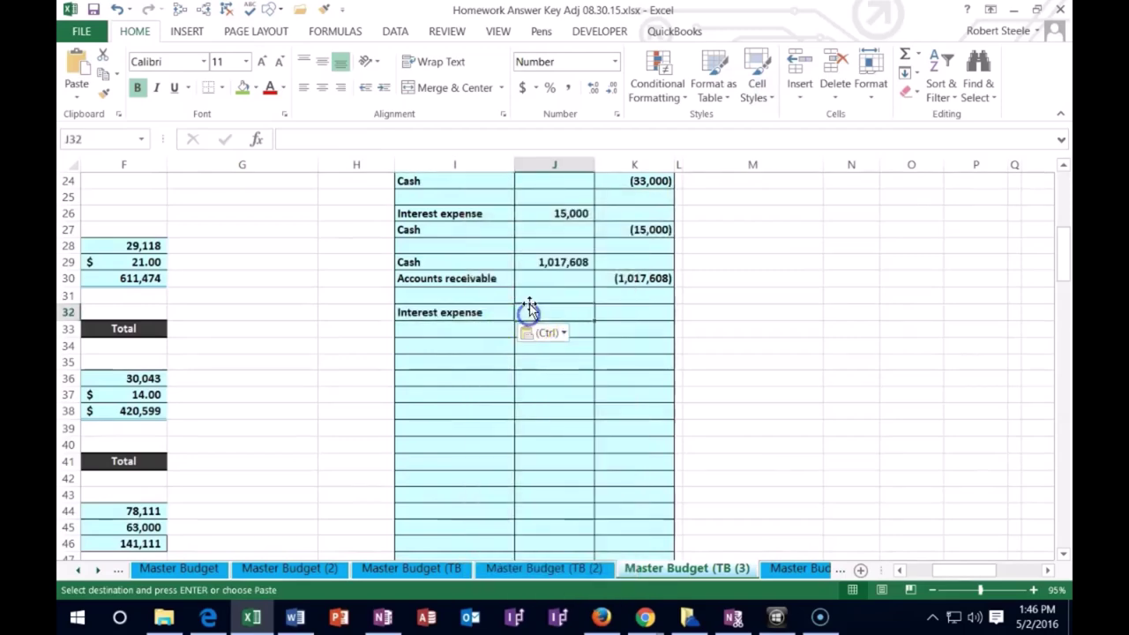
{"action": "type", "text": "120"}
{"action": "key", "text": "Return"}
{"action": "key", "text": "Right"}
{"action": "type", "text": "=-"}
{"action": "left_click", "coordinate": [529, 302]}
{"action": "key", "text": "Return"}
- Copy the trial balance's Cash account name and paste it as a value into I33 for the loan interest credit
{"action": "scroll", "coordinate": [903, 273], "scroll_direction": "up", "scroll_amount": 8}
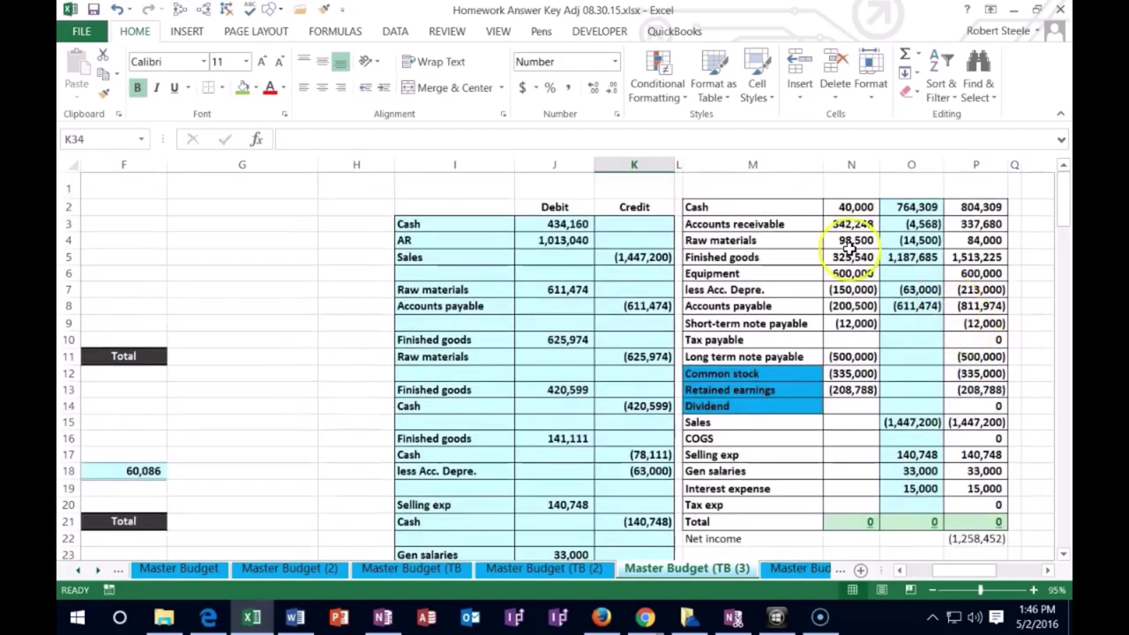
{"action": "right_click", "coordinate": [758, 205]}
{"action": "left_click", "coordinate": [778, 231]}
{"action": "scroll", "coordinate": [494, 413], "scroll_direction": "down", "scroll_amount": 6}
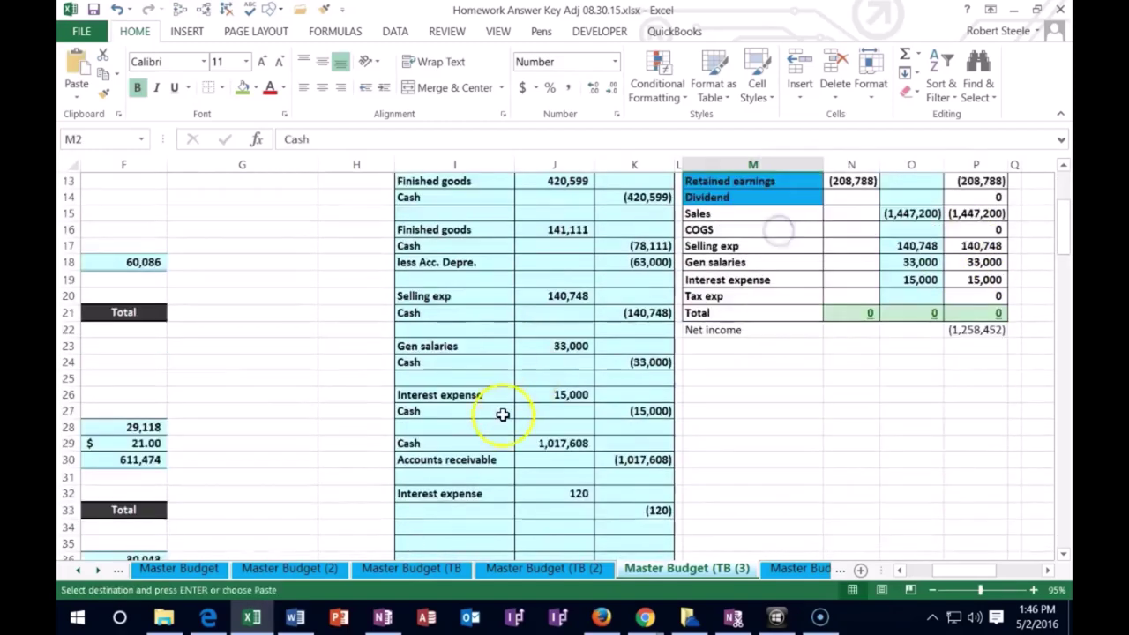
{"action": "left_click", "coordinate": [463, 411]}
{"action": "right_click", "coordinate": [463, 411]}
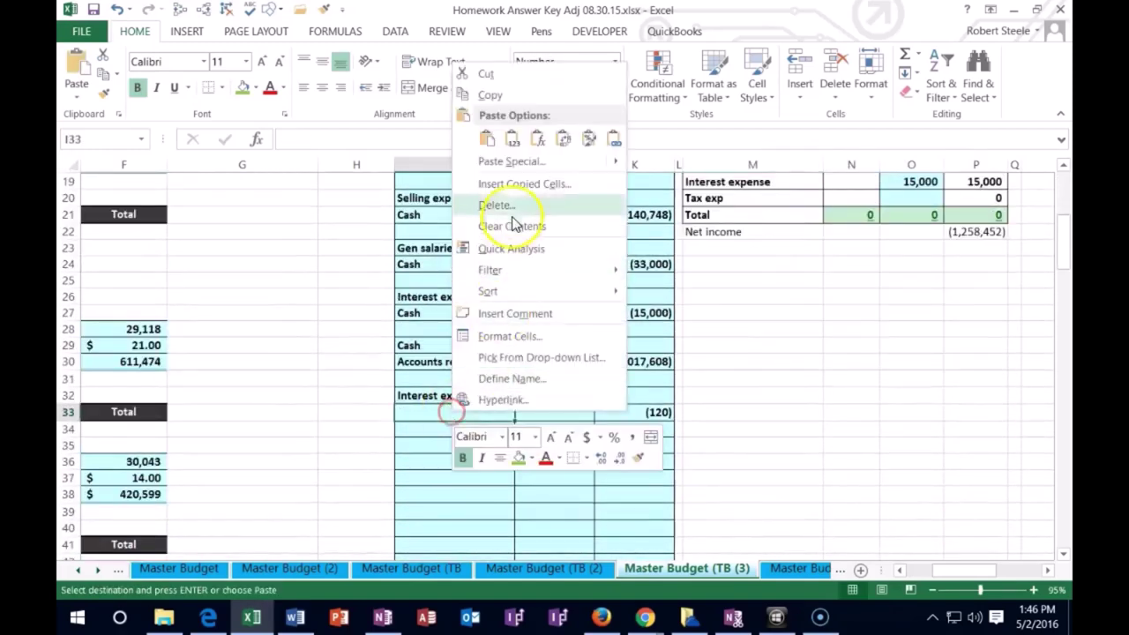
{"action": "left_click", "coordinate": [510, 141]}
- Add the loan interest credit in K33 to the Cash adjustment formula in O2
{"action": "scroll", "coordinate": [706, 353], "scroll_direction": "up", "scroll_amount": 6}
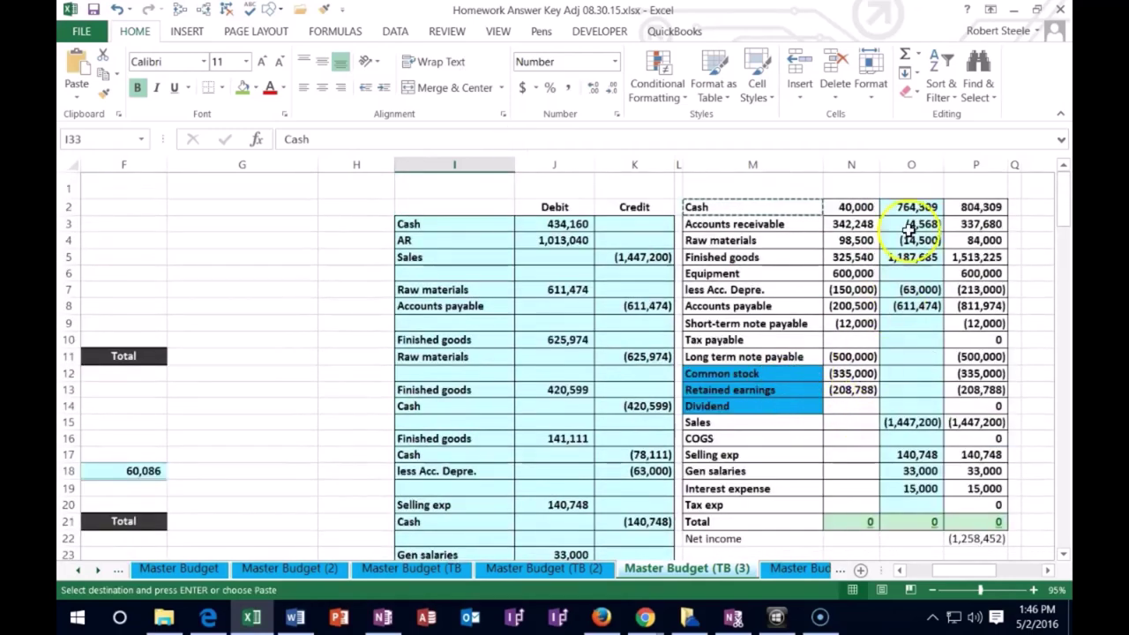
{"action": "double_click", "coordinate": [902, 208]}
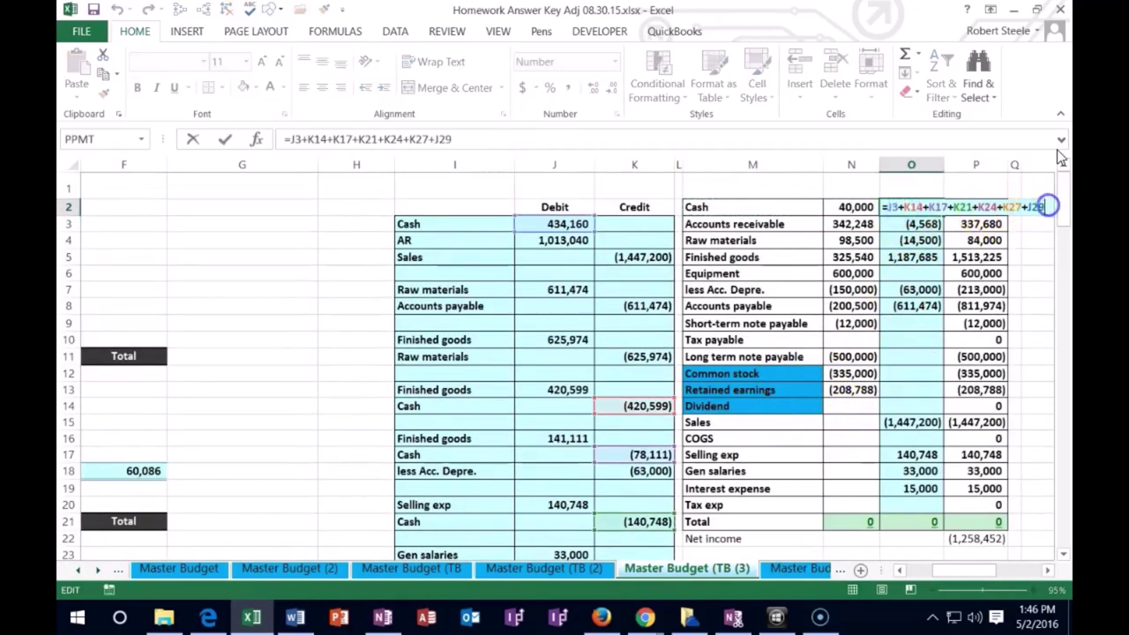
{"action": "scroll", "coordinate": [732, 414], "scroll_direction": "down", "scroll_amount": 5}
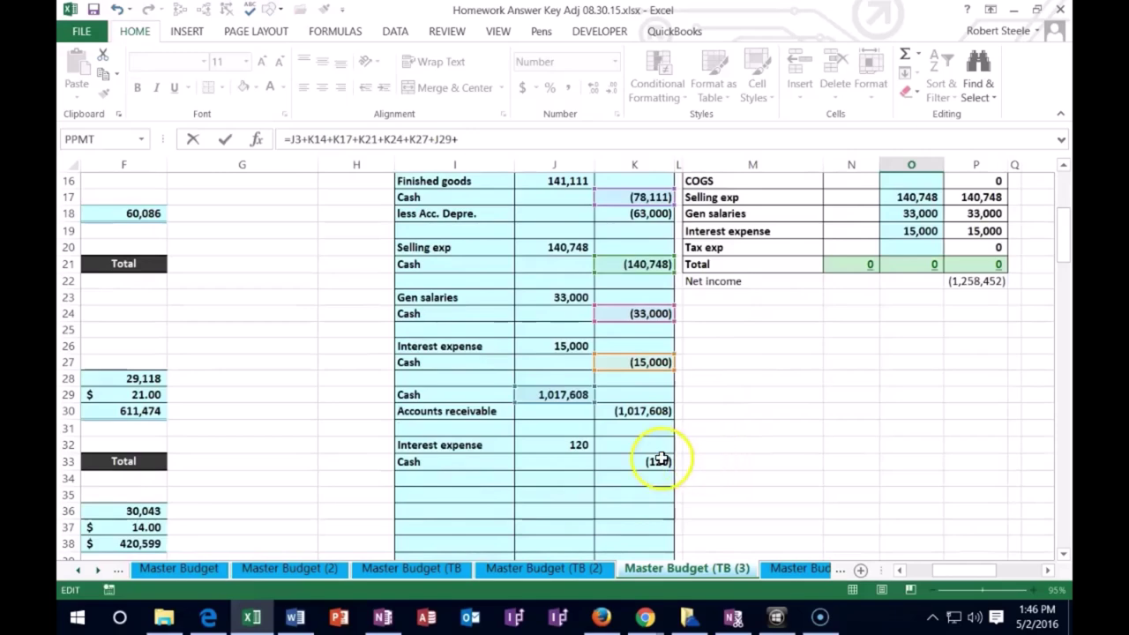
{"action": "key", "text": "Return"}
- Post the loan interest debit from J32 to the trial balance adjustment cell O20
{"action": "left_click", "coordinate": [904, 463]}
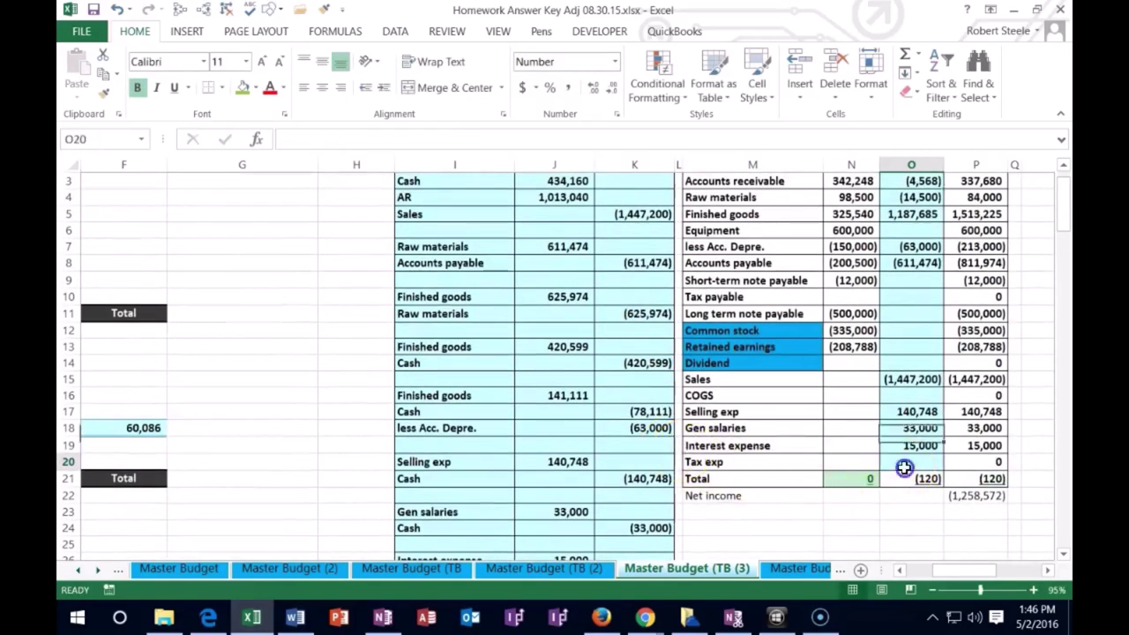
{"action": "type", "text": "+"}
{"action": "scroll", "coordinate": [667, 458], "scroll_direction": "down", "scroll_amount": 5}
{"action": "left_click", "coordinate": [570, 415]}
{"action": "key", "text": "Return"}
- Examine the cash budget's disbursement lines, checking the July long-term note interest and the September equipment purchase
{"action": "left_click_drag", "start_coordinate": [953, 571], "coordinate": [933, 571]}
{"action": "scroll", "coordinate": [788, 496], "scroll_direction": "down", "scroll_amount": 9}
{"action": "scroll", "coordinate": [788, 496], "scroll_direction": "down", "scroll_amount": 20}
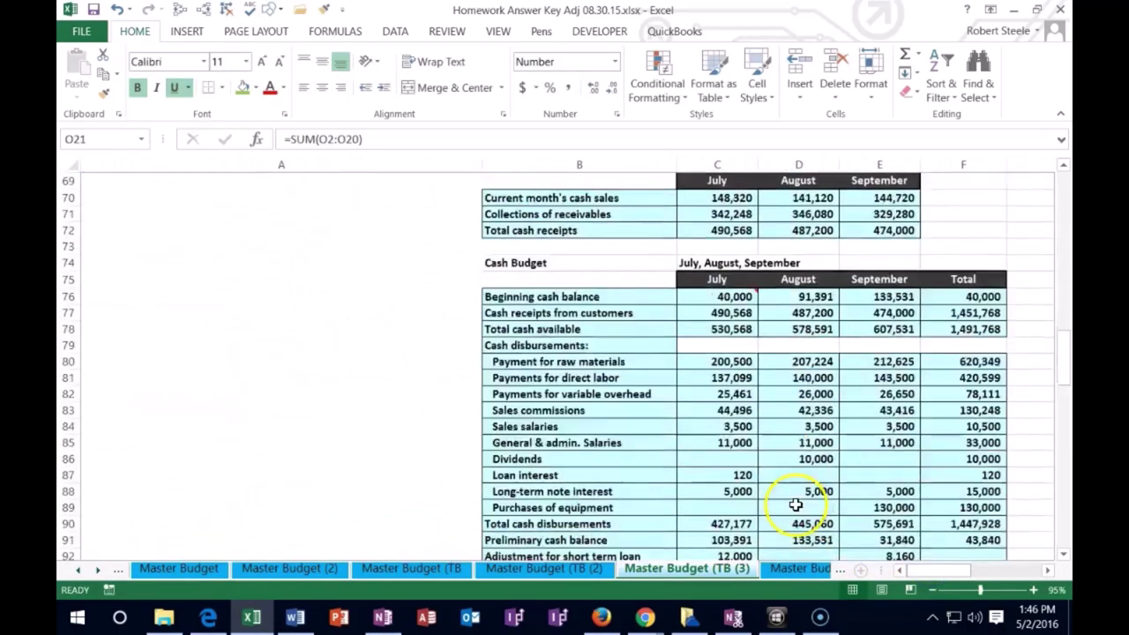
{"action": "scroll", "coordinate": [794, 502], "scroll_direction": "down", "scroll_amount": 12}
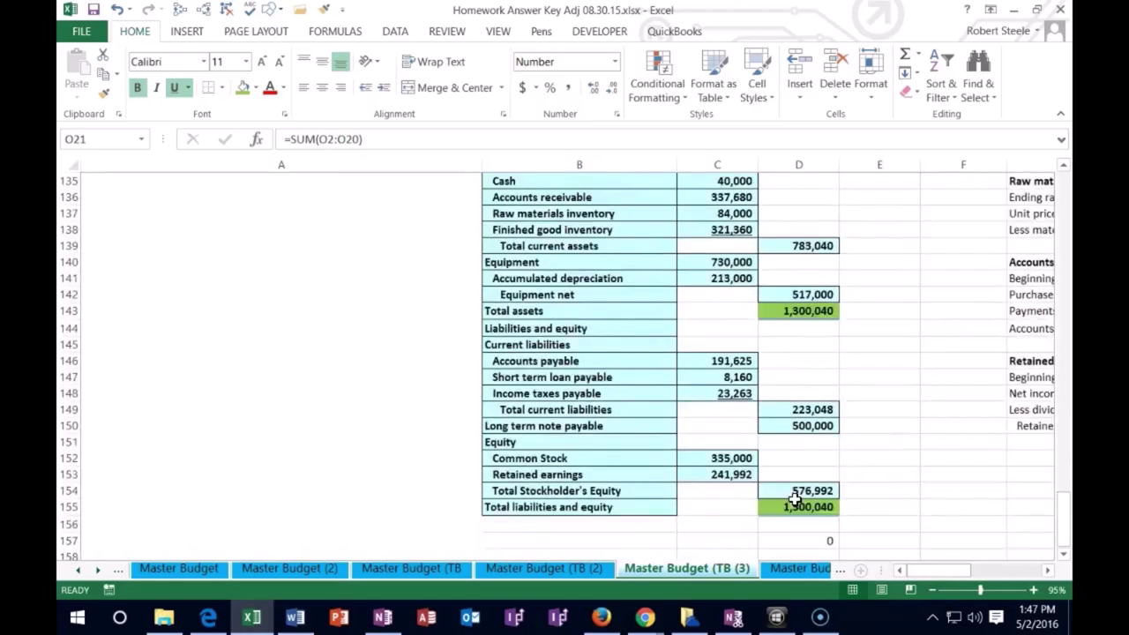
{"action": "scroll", "coordinate": [796, 499], "scroll_direction": "up", "scroll_amount": 11}
{"action": "scroll", "coordinate": [796, 495], "scroll_direction": "up", "scroll_amount": 13}
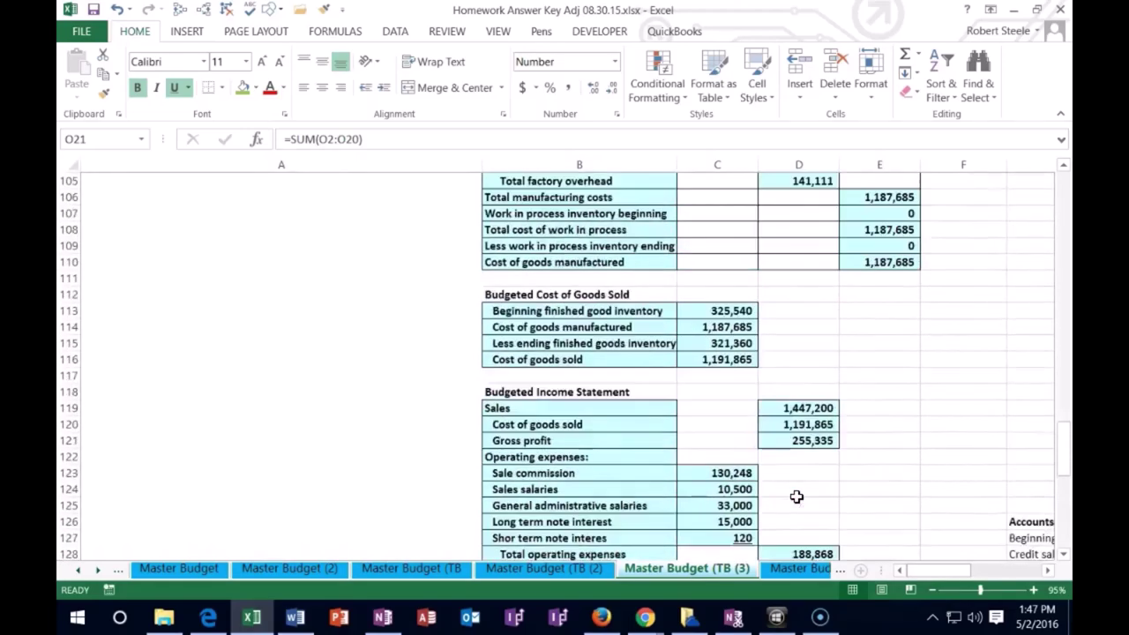
{"action": "scroll", "coordinate": [797, 495], "scroll_direction": "up", "scroll_amount": 1}
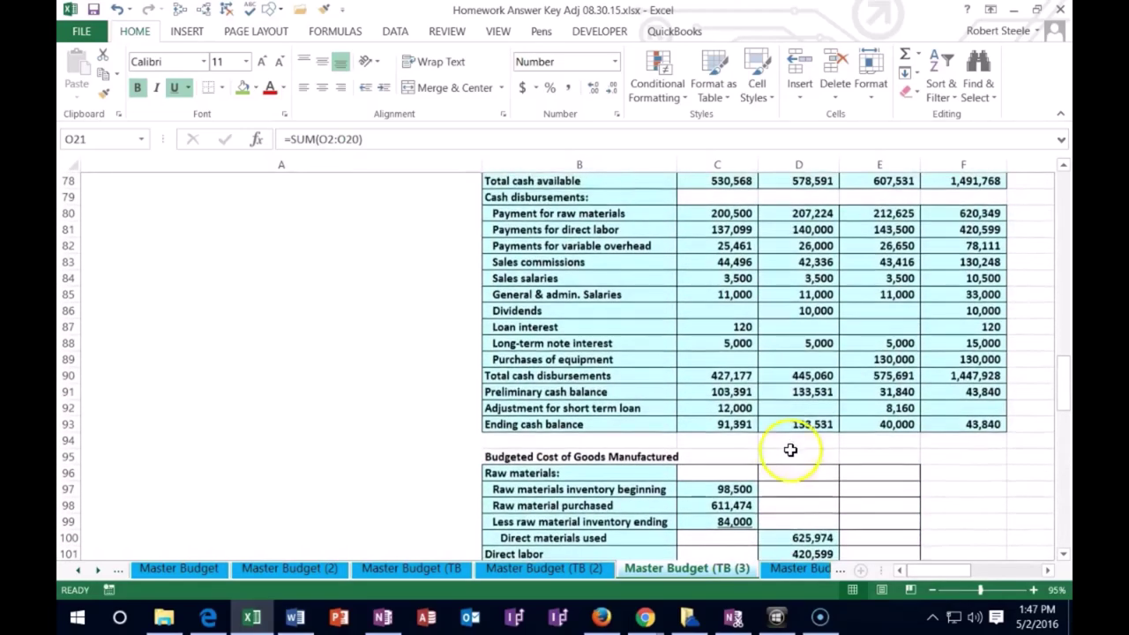
{"action": "left_click", "coordinate": [734, 344]}
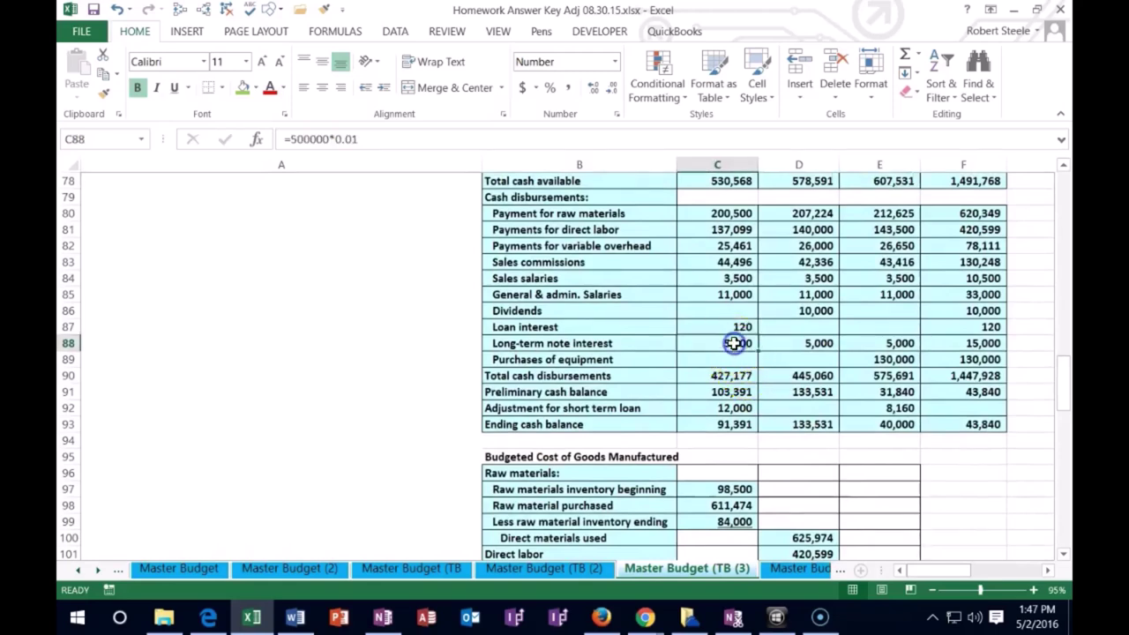
{"action": "left_click", "coordinate": [867, 357]}
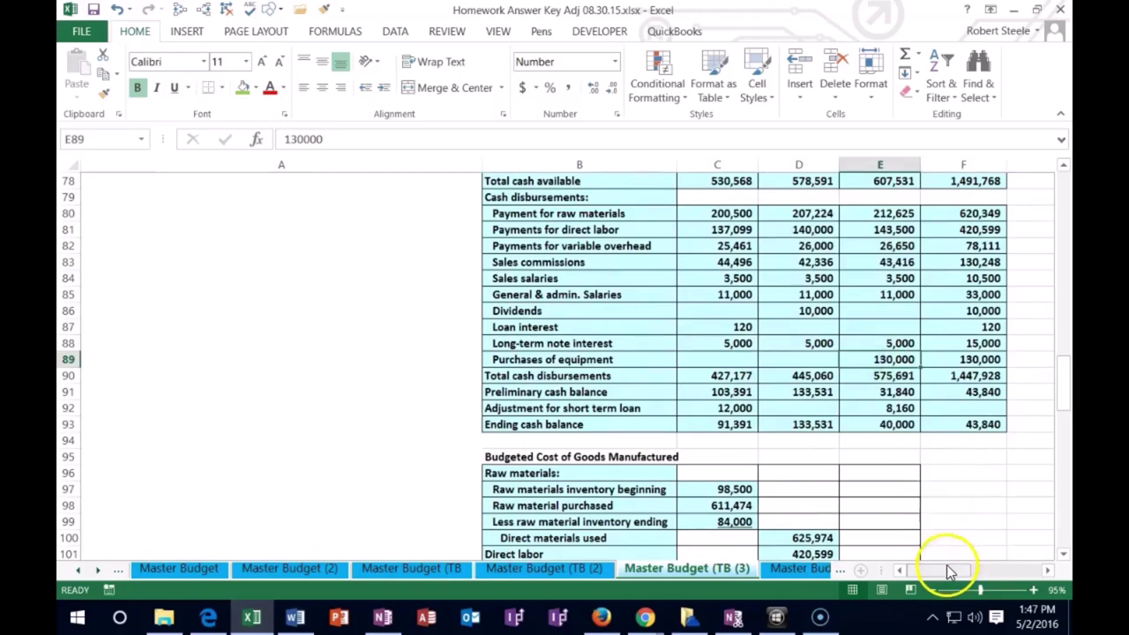
- Copy the trial balance's Equipment account name and paste it as a value into I35
{"action": "left_click_drag", "start_coordinate": [949, 572], "coordinate": [965, 565]}
{"action": "scroll", "coordinate": [927, 514], "scroll_direction": "up", "scroll_amount": 20}
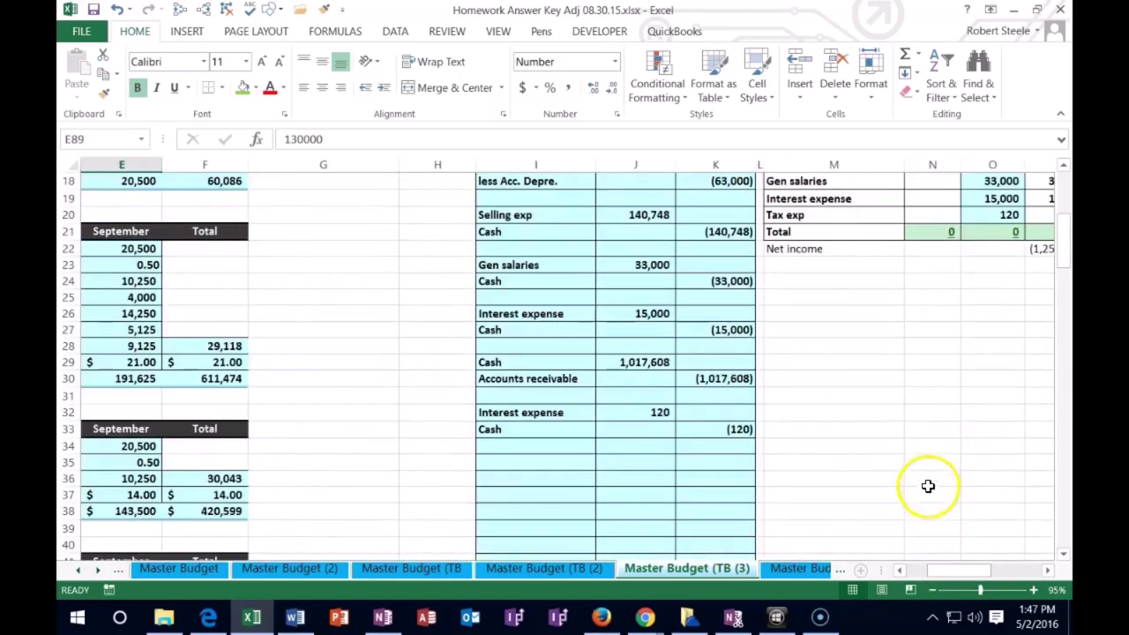
{"action": "scroll", "coordinate": [623, 482], "scroll_direction": "up", "scroll_amount": 5}
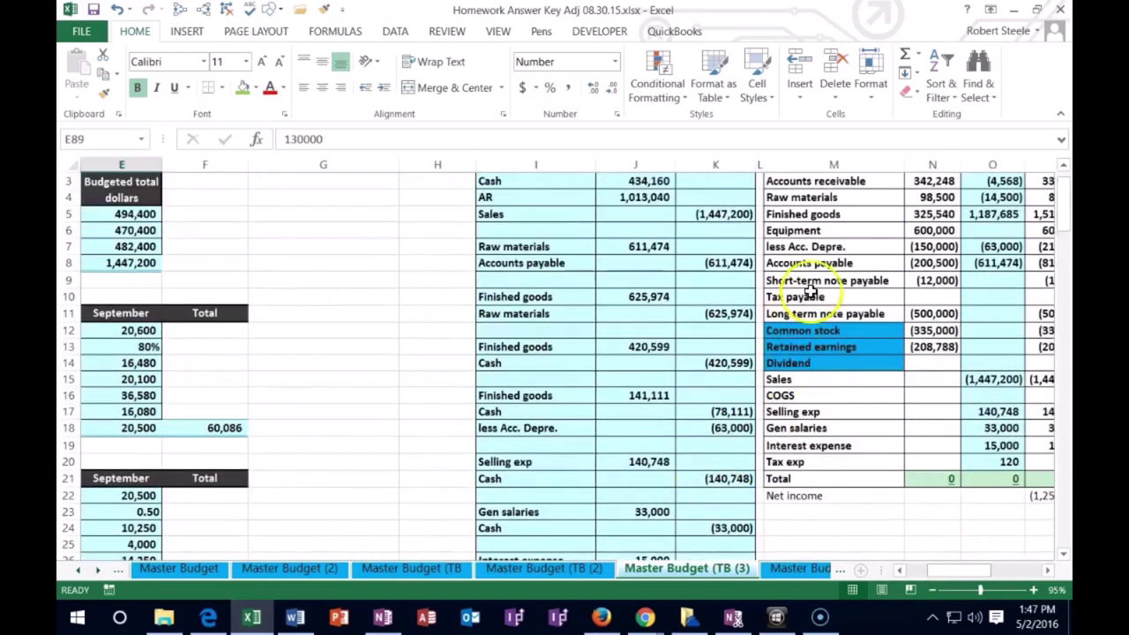
{"action": "left_click_drag", "start_coordinate": [823, 234], "coordinate": [822, 250]}
{"action": "right_click", "coordinate": [823, 245]}
{"action": "left_click", "coordinate": [838, 264]}
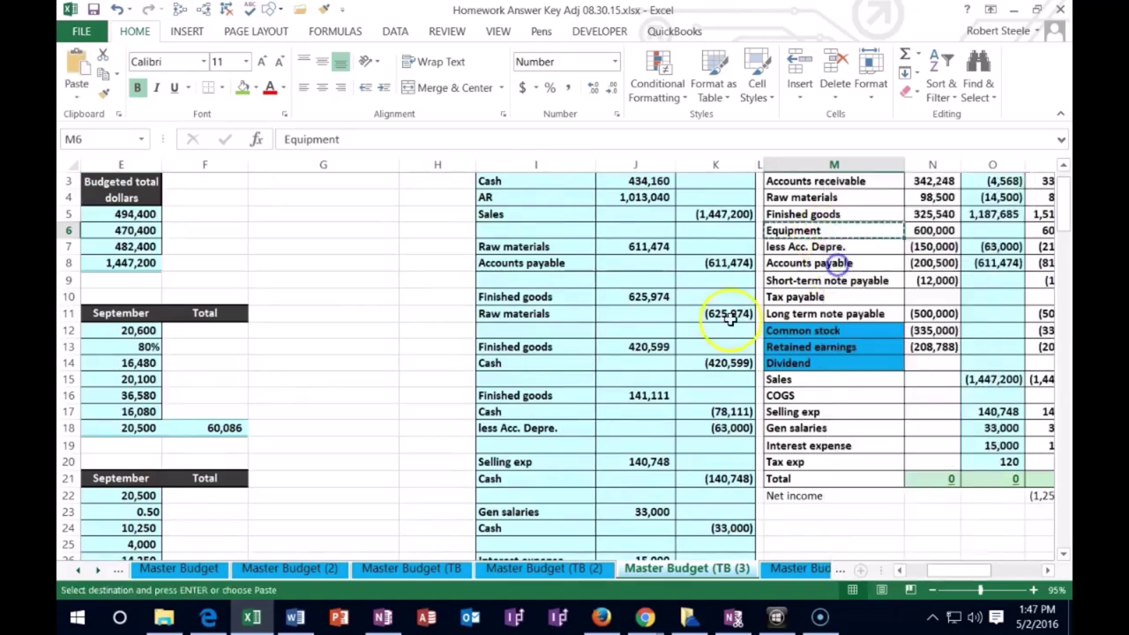
{"action": "scroll", "coordinate": [531, 501], "scroll_direction": "down", "scroll_amount": 4}
{"action": "left_click", "coordinate": [530, 506]}
{"action": "right_click", "coordinate": [530, 505]}
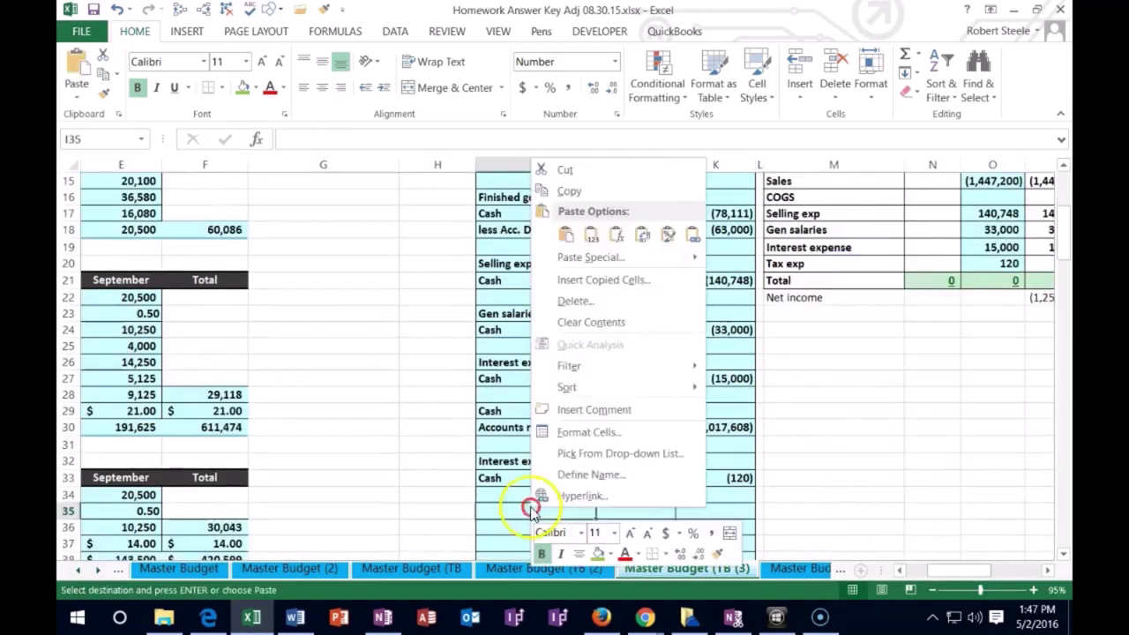
{"action": "left_click", "coordinate": [591, 240]}
- Paste the trial balance's Cash account name as a value into I36 for the equipment purchase credit
{"action": "scroll", "coordinate": [795, 353], "scroll_direction": "up", "scroll_amount": 5}
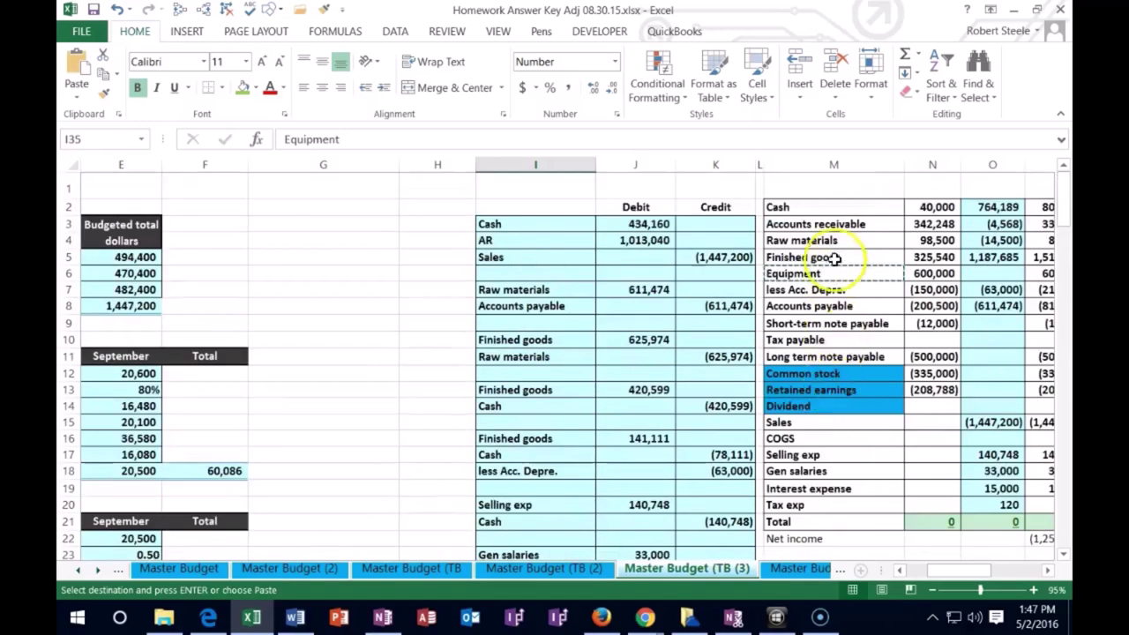
{"action": "right_click", "coordinate": [802, 208]}
{"action": "left_click", "coordinate": [821, 242]}
{"action": "scroll", "coordinate": [556, 406], "scroll_direction": "down", "scroll_amount": 8}
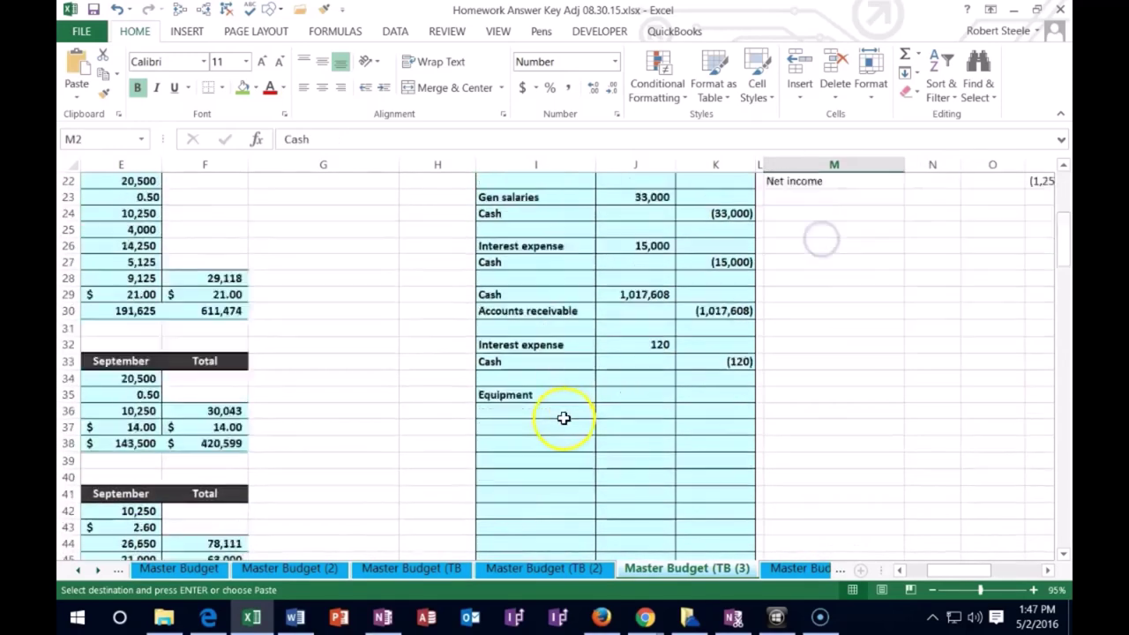
{"action": "left_click", "coordinate": [532, 362]}
{"action": "right_click", "coordinate": [533, 362]}
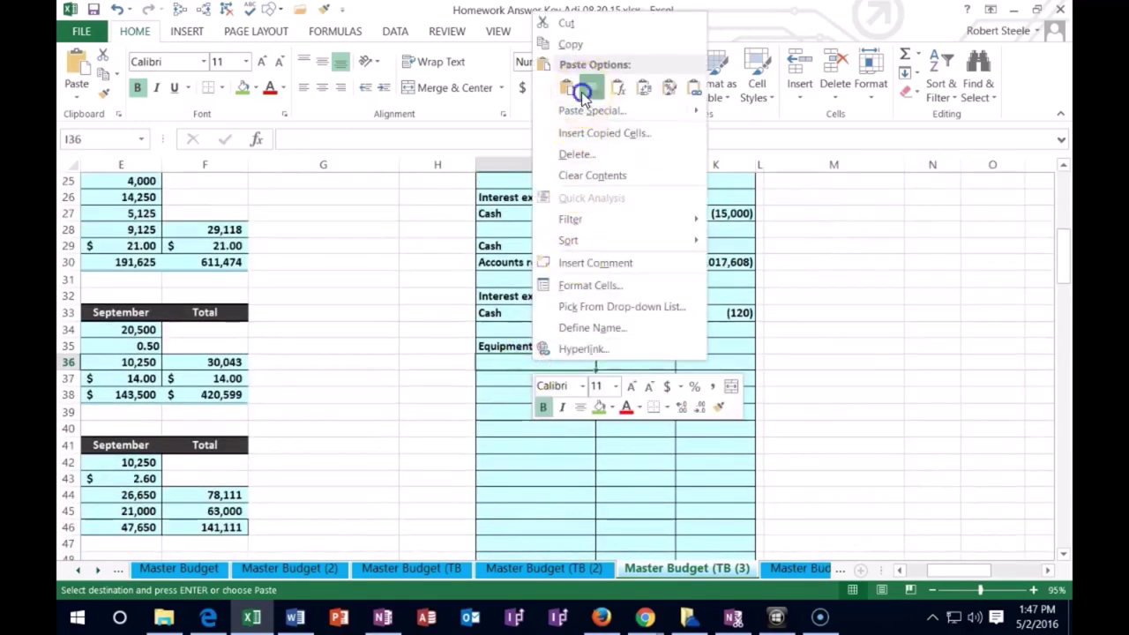
{"action": "left_click", "coordinate": [577, 91]}
- Enter a debit of 130,000 in J35 for the equipment purchase and its negative as the credit in K36
{"action": "left_click", "coordinate": [630, 347]}
{"action": "type", "text": "130,000"}
{"action": "key", "text": "Return"}
{"action": "key", "text": "Tab"}
{"action": "type", "text": "-"}
{"action": "key", "text": "Left"}
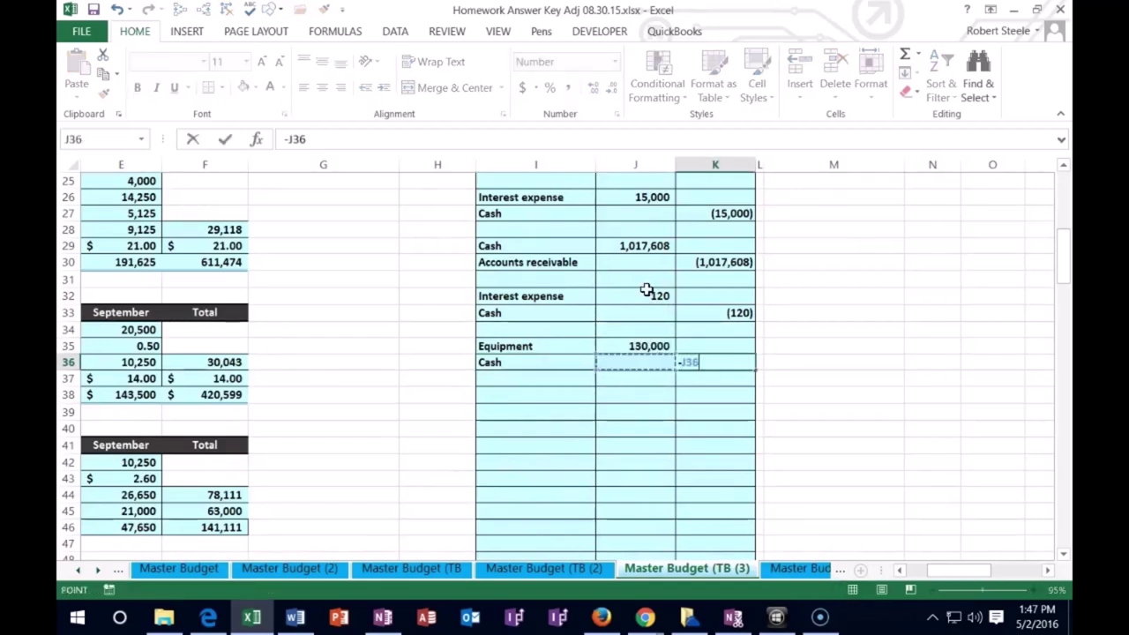
{"action": "key", "text": "Return"}
- Add the equipment purchase credit in K36 to the Cash adjustment formula in O2
{"action": "left_click_drag", "start_coordinate": [971, 572], "coordinate": [978, 573]}
{"action": "scroll", "coordinate": [939, 477], "scroll_direction": "up", "scroll_amount": 8}
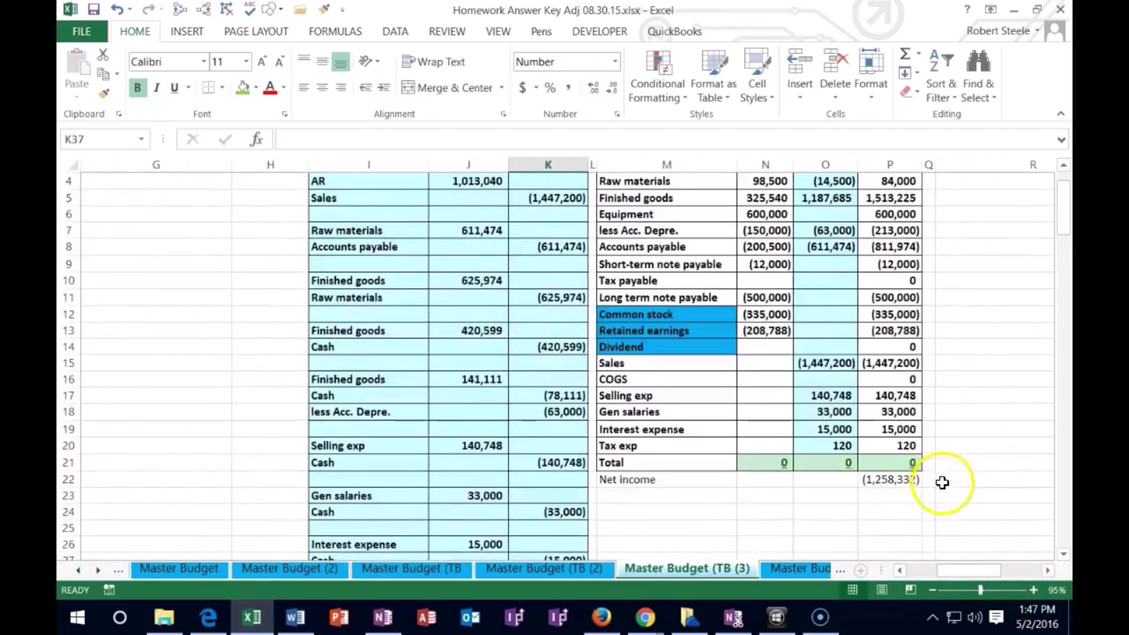
{"action": "double_click", "coordinate": [834, 201]}
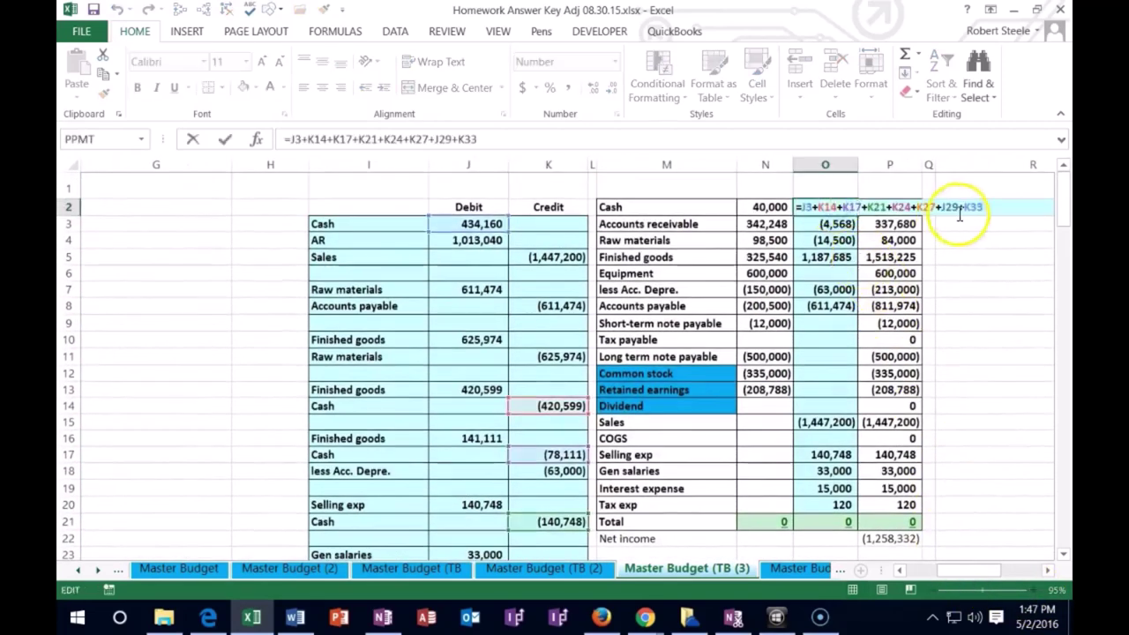
{"action": "type", "text": "+"}
{"action": "scroll", "coordinate": [698, 386], "scroll_direction": "down", "scroll_amount": 7}
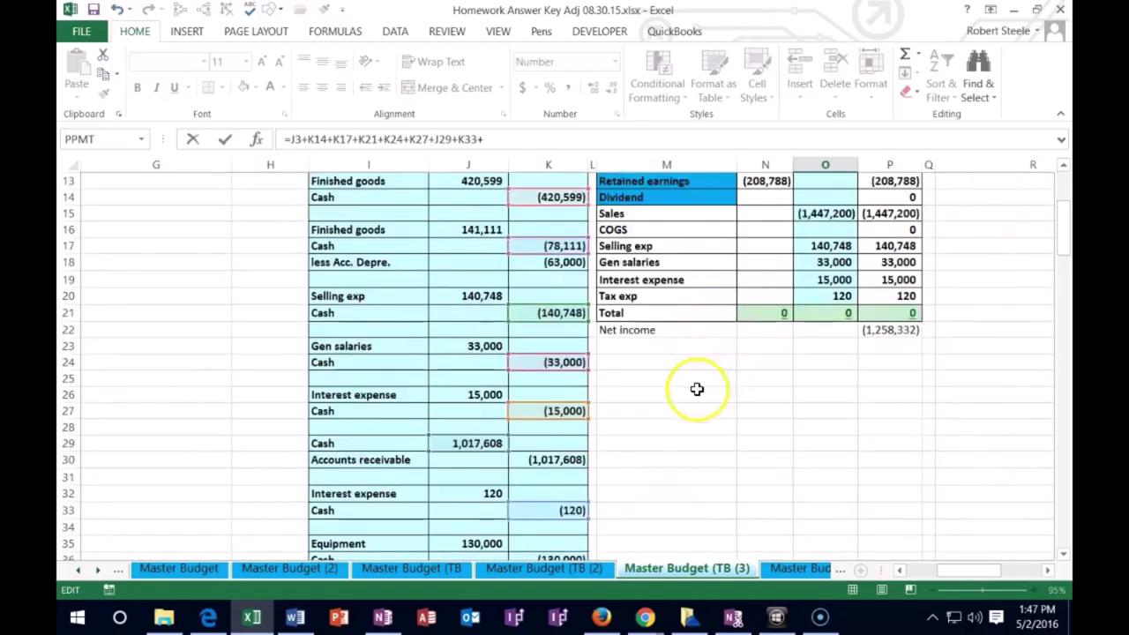
{"action": "left_click", "coordinate": [560, 411]}
{"action": "key", "text": "Return"}
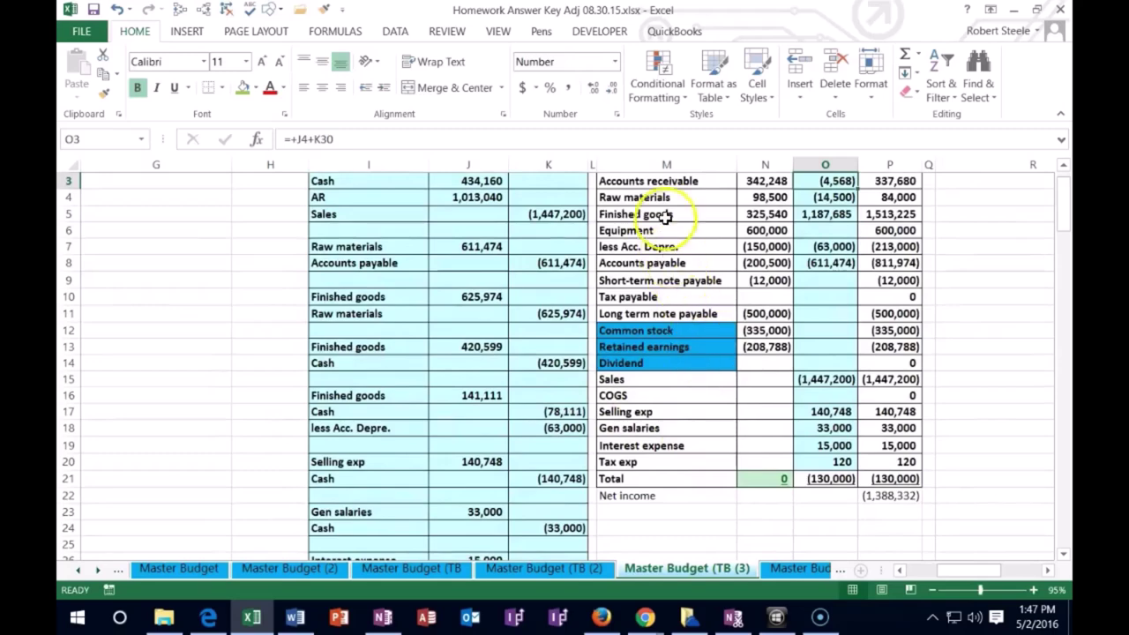
- Post the equipment purchase debit from J35 to the Equipment adjustment in O6
{"action": "scroll", "coordinate": [664, 307], "scroll_direction": "up", "scroll_amount": 1}
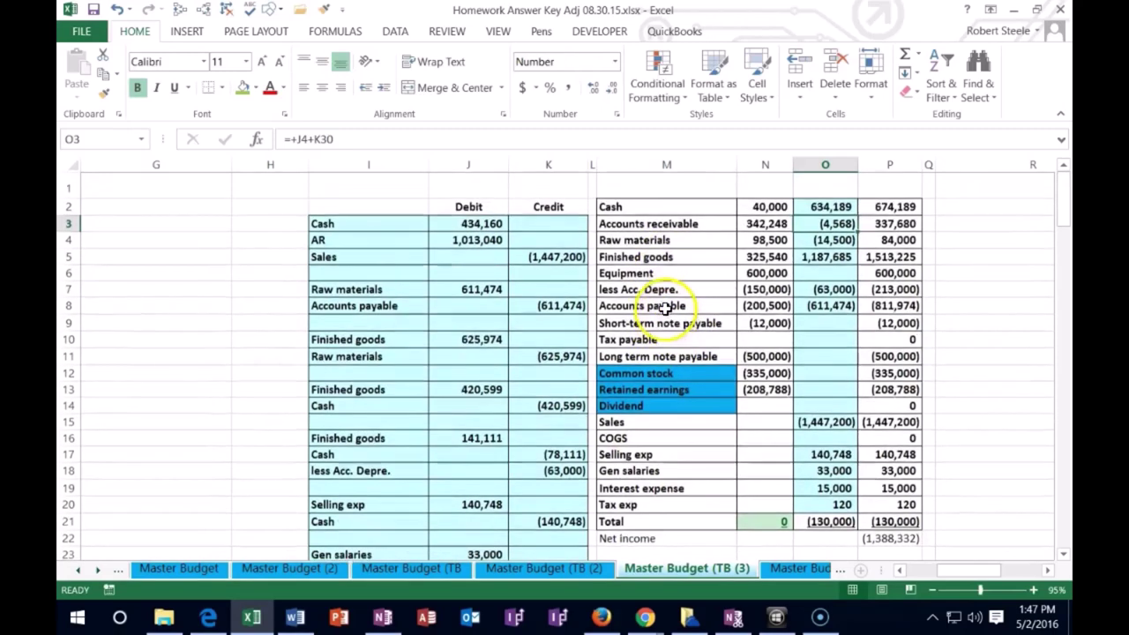
{"action": "left_click", "coordinate": [810, 271]}
{"action": "type", "text": "+"}
{"action": "scroll", "coordinate": [759, 371], "scroll_direction": "down", "scroll_amount": 7}
{"action": "left_click", "coordinate": [490, 395]}
{"action": "key", "text": "Return"}
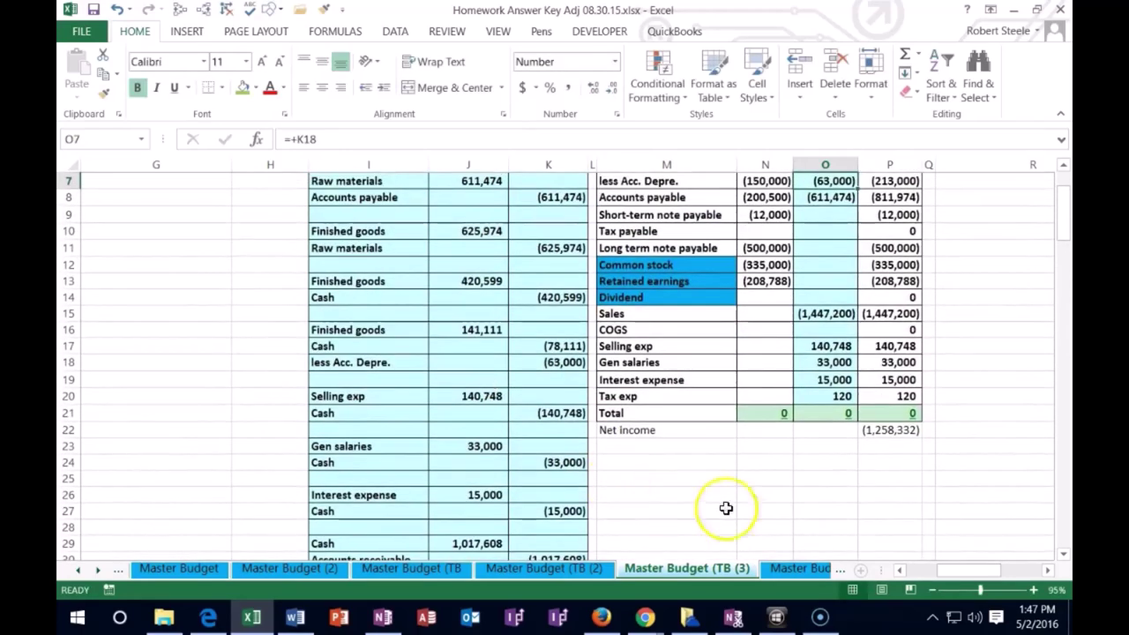
- Locate the cash budget's Dividends line, and paste the trial balance's Dividend account name as a value into I38
{"action": "left_click", "coordinate": [903, 575]}
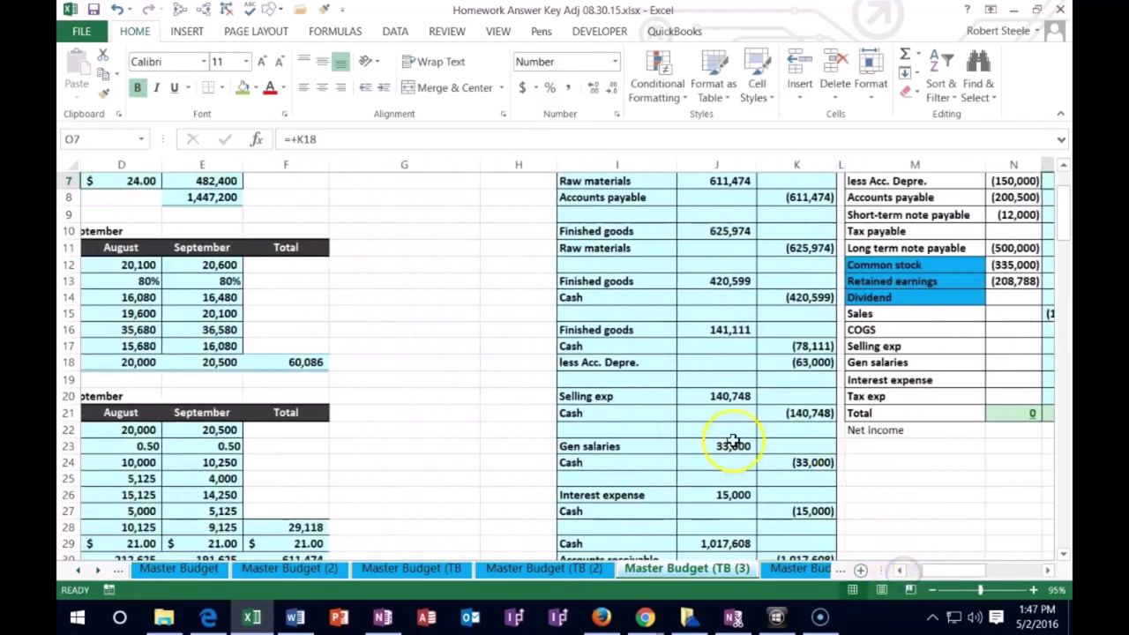
{"action": "scroll", "coordinate": [751, 433], "scroll_direction": "down", "scroll_amount": 11}
{"action": "left_click", "coordinate": [900, 571]}
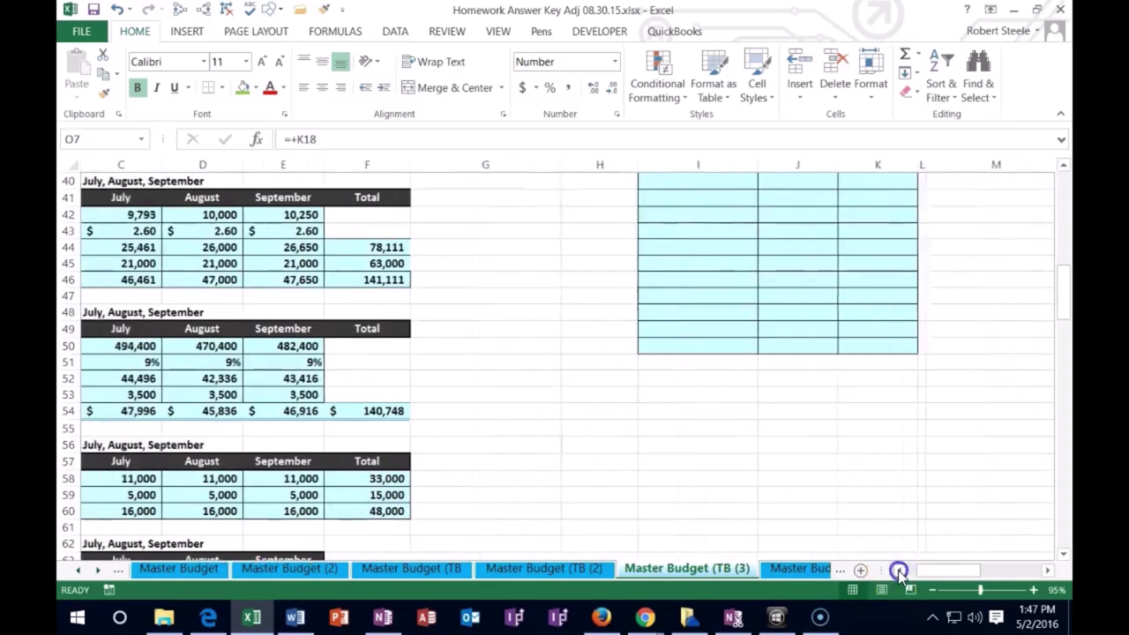
{"action": "scroll", "coordinate": [751, 494], "scroll_direction": "down", "scroll_amount": 16}
{"action": "scroll", "coordinate": [582, 486], "scroll_direction": "up", "scroll_amount": 3}
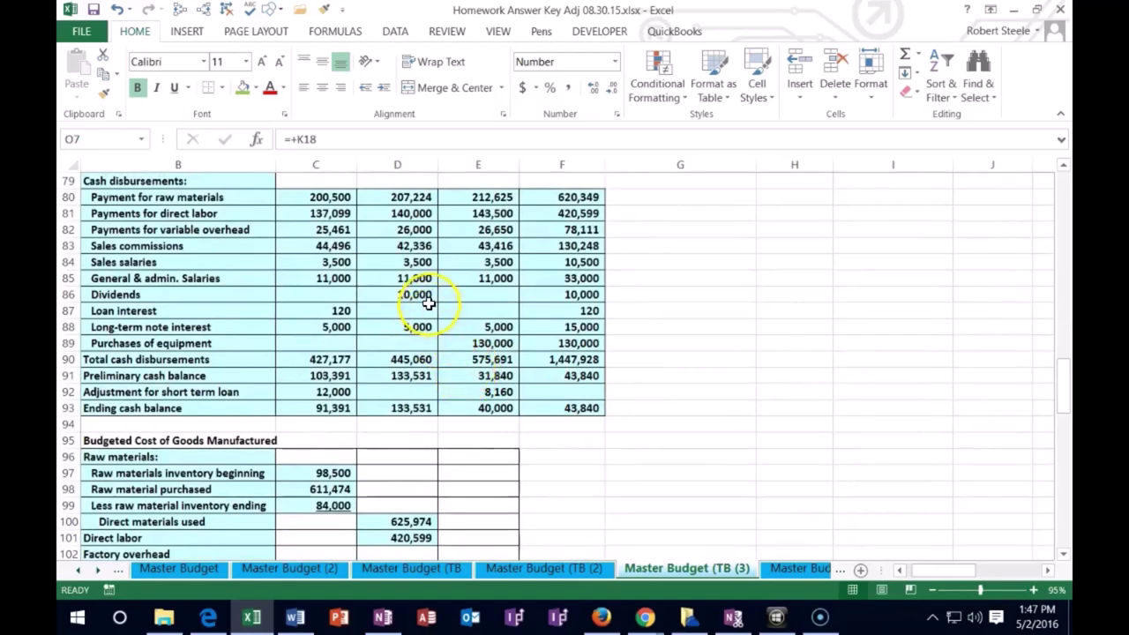
{"action": "left_click_drag", "start_coordinate": [950, 574], "coordinate": [968, 572]}
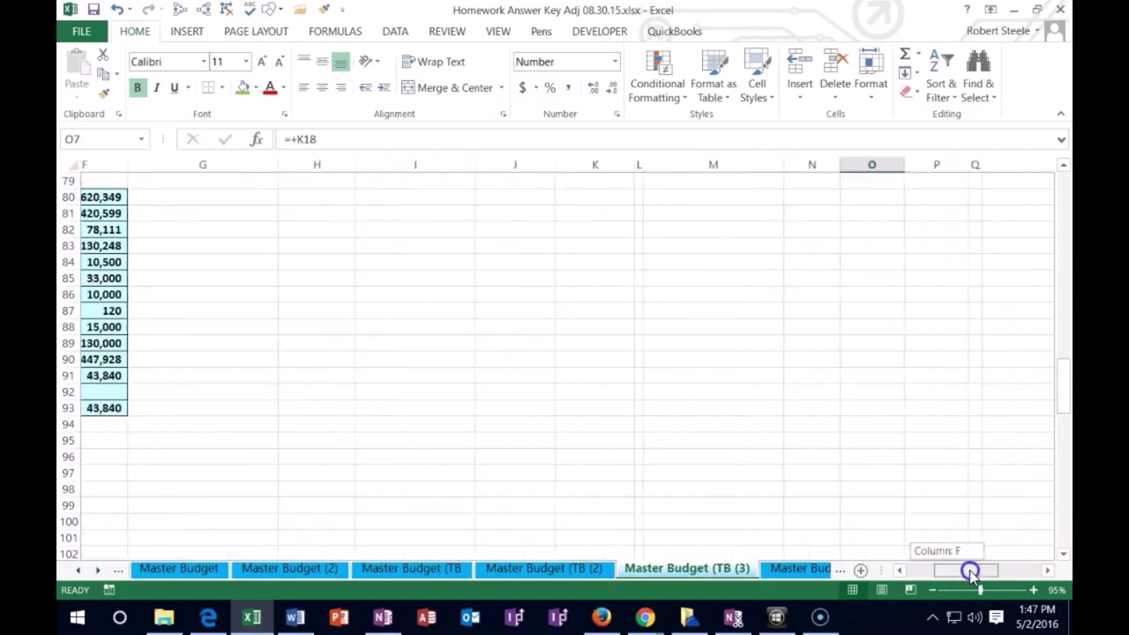
{"action": "scroll", "coordinate": [921, 511], "scroll_direction": "up", "scroll_amount": 17}
{"action": "scroll", "coordinate": [921, 512], "scroll_direction": "up", "scroll_amount": 7}
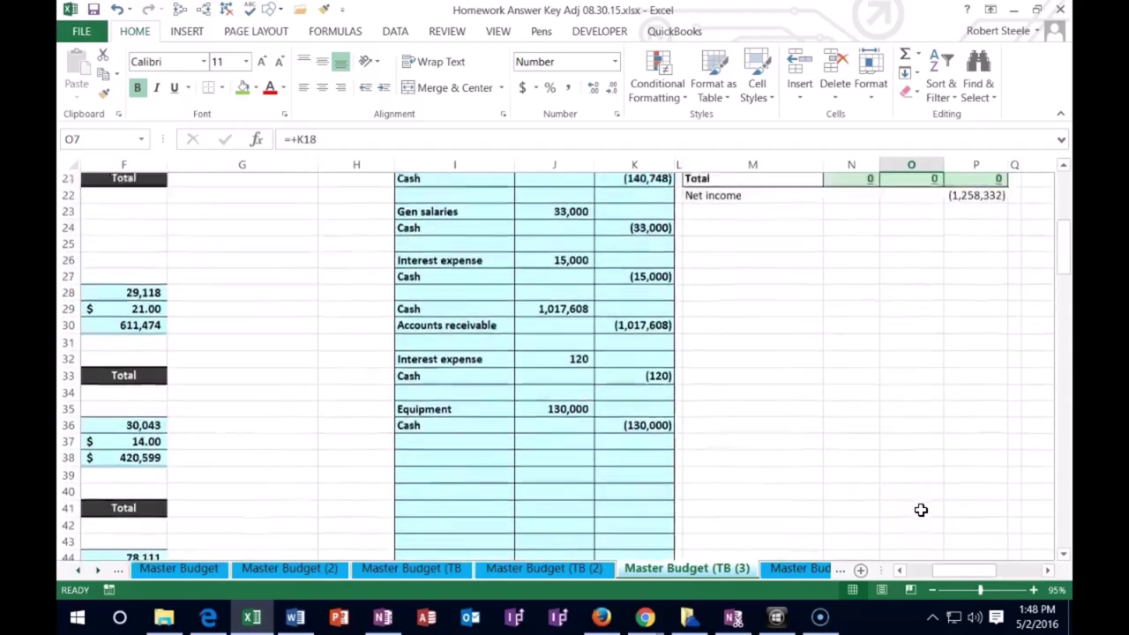
{"action": "right_click", "coordinate": [753, 301]}
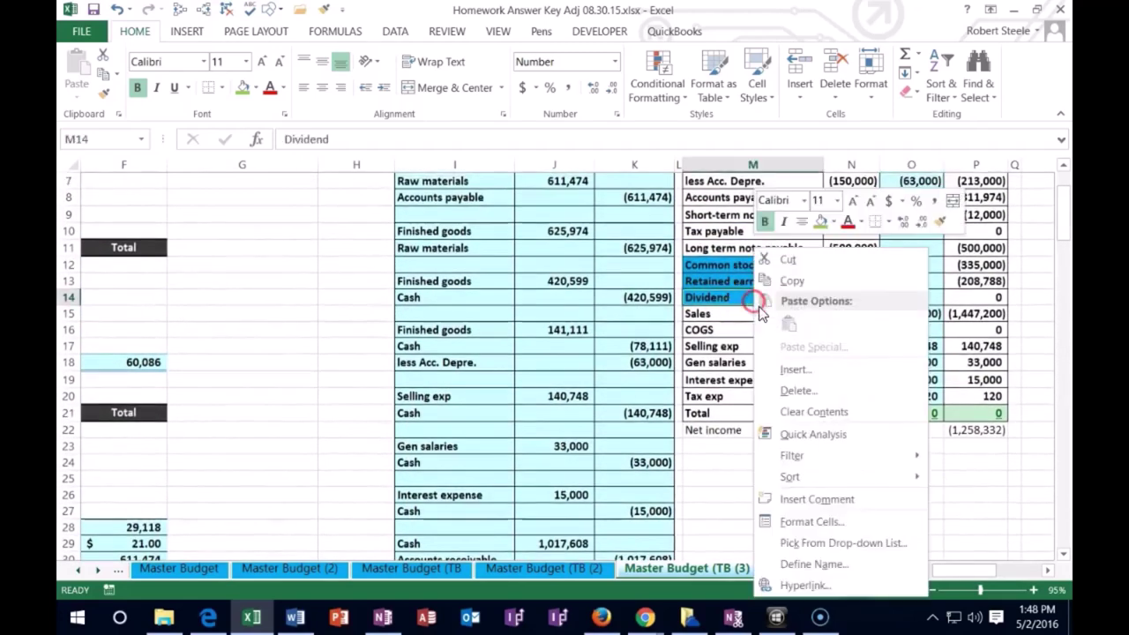
{"action": "left_click", "coordinate": [791, 281]}
{"action": "scroll", "coordinate": [486, 537], "scroll_direction": "down", "scroll_amount": 4}
{"action": "right_click", "coordinate": [461, 492]}
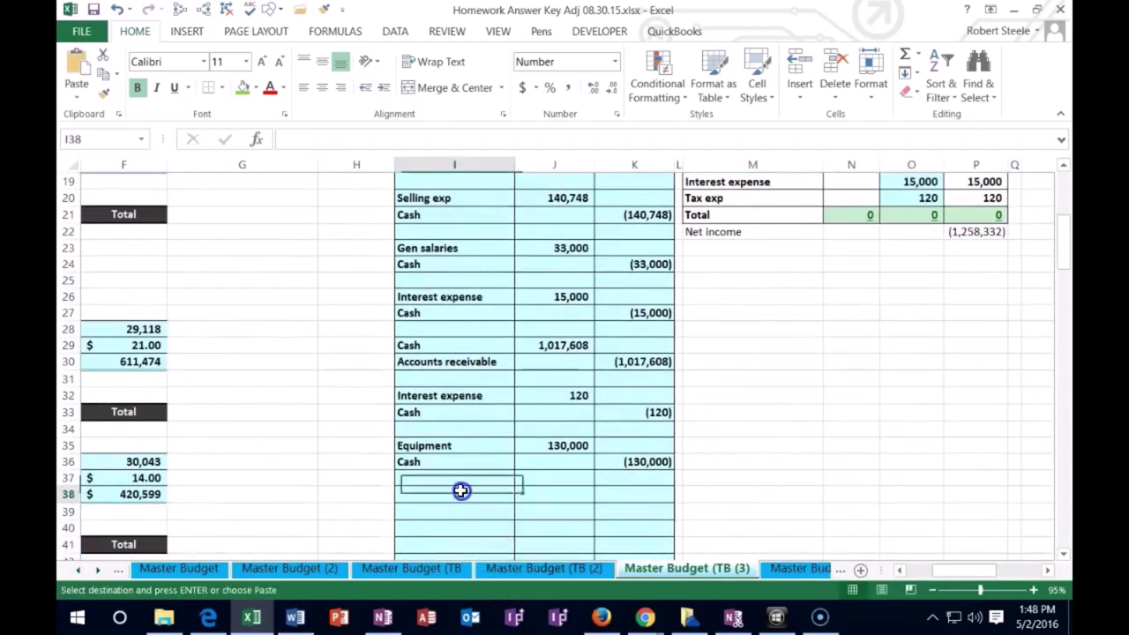
{"action": "left_click", "coordinate": [522, 218]}
{"action": "scroll", "coordinate": [759, 404], "scroll_direction": "up", "scroll_amount": 6}
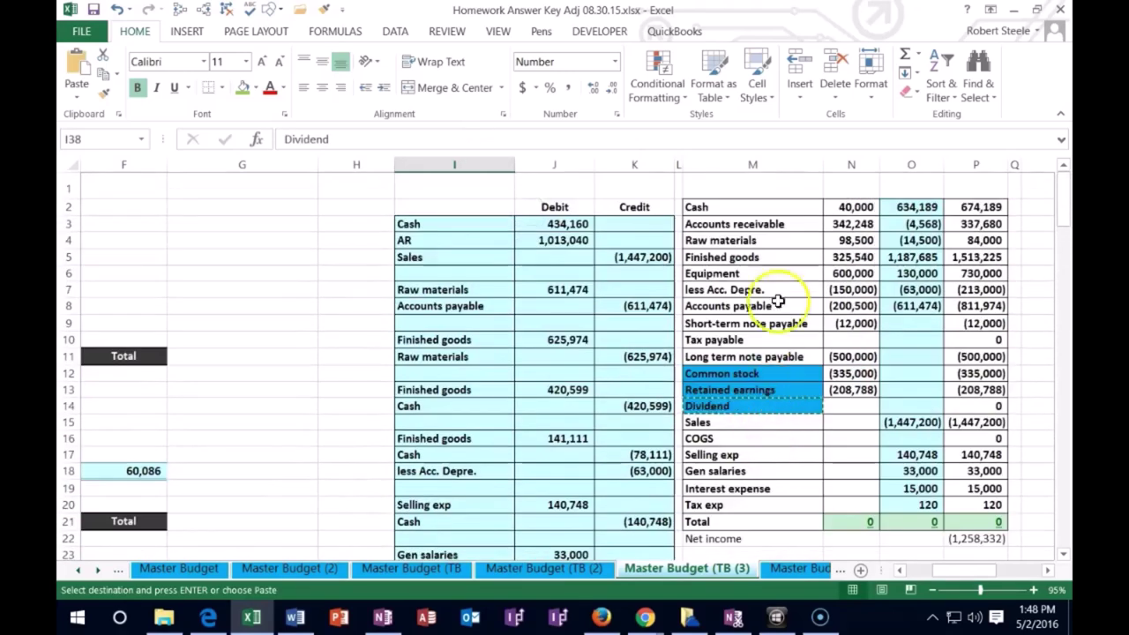
- Copy the trial balance's Cash account name and paste it as a value into I39 below Dividend
{"action": "right_click", "coordinate": [732, 208]}
{"action": "left_click", "coordinate": [751, 242]}
{"action": "scroll", "coordinate": [538, 432], "scroll_direction": "down", "scroll_amount": 7}
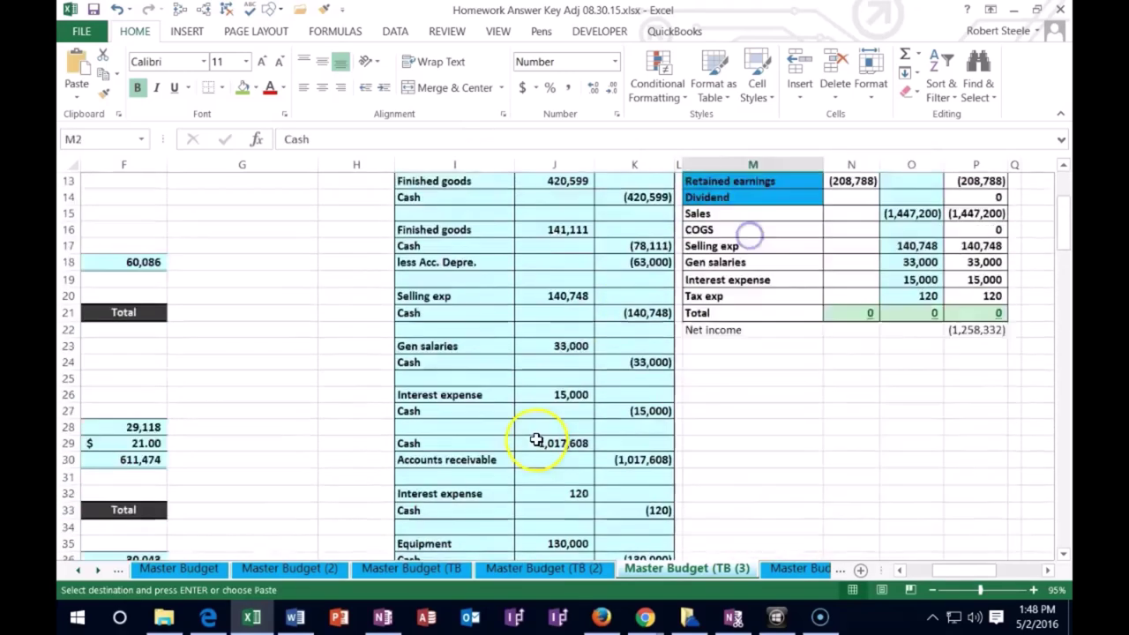
{"action": "scroll", "coordinate": [533, 445], "scroll_direction": "down", "scroll_amount": 1}
{"action": "left_click", "coordinate": [470, 410]}
{"action": "right_click", "coordinate": [472, 411]}
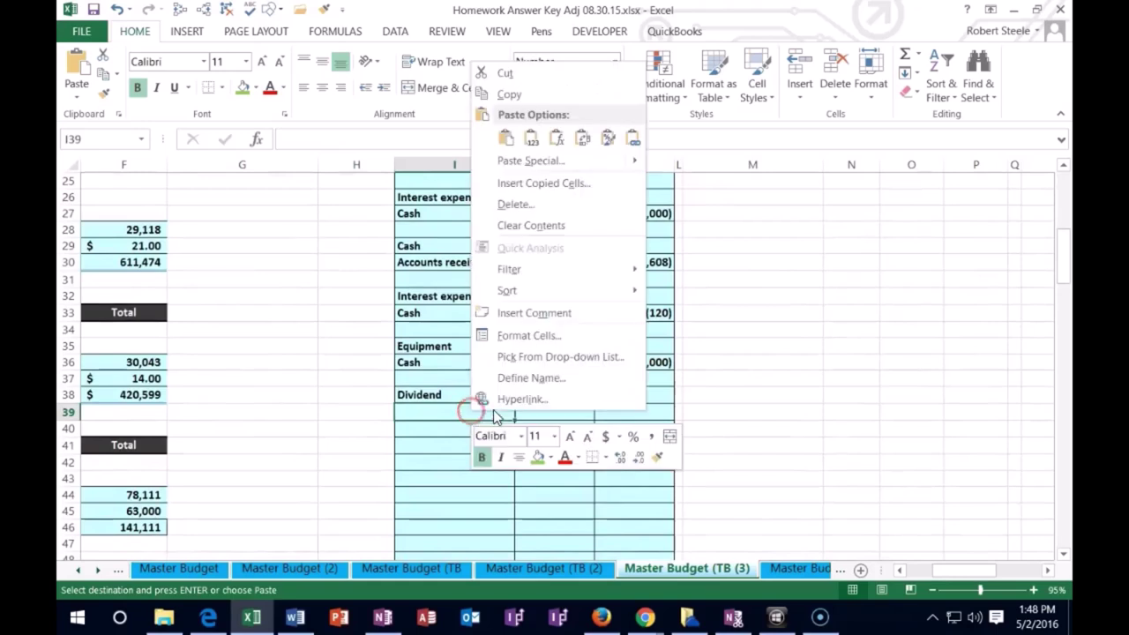
{"action": "left_click", "coordinate": [531, 138]}
- Enter a debit of 10,000 in J38 for the dividend and its negative as the Cash credit in K39
{"action": "left_click", "coordinate": [545, 394]}
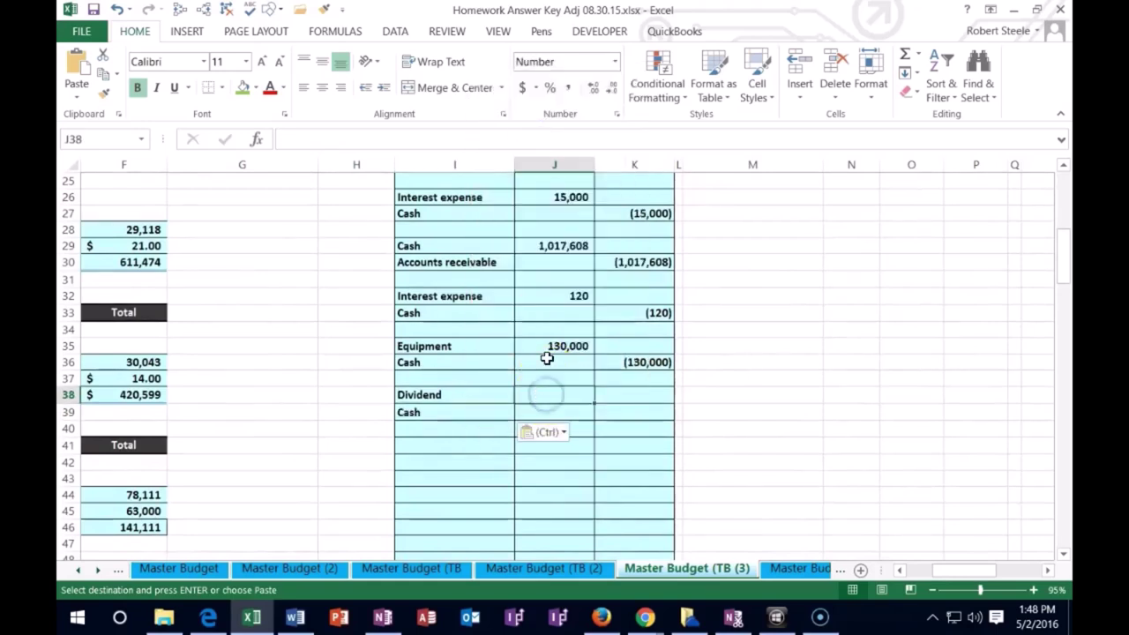
{"action": "type", "text": "10"}
{"action": "key", "text": "Return"}
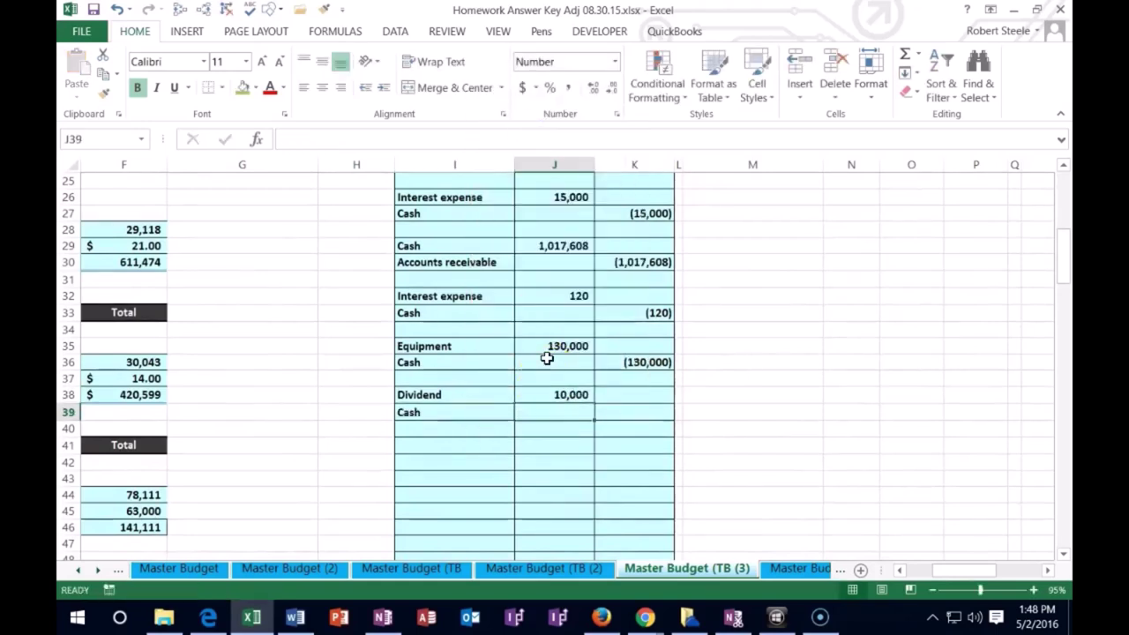
{"action": "key", "text": "Right"}
{"action": "type", "text": "-"}
{"action": "key", "text": "Return"}
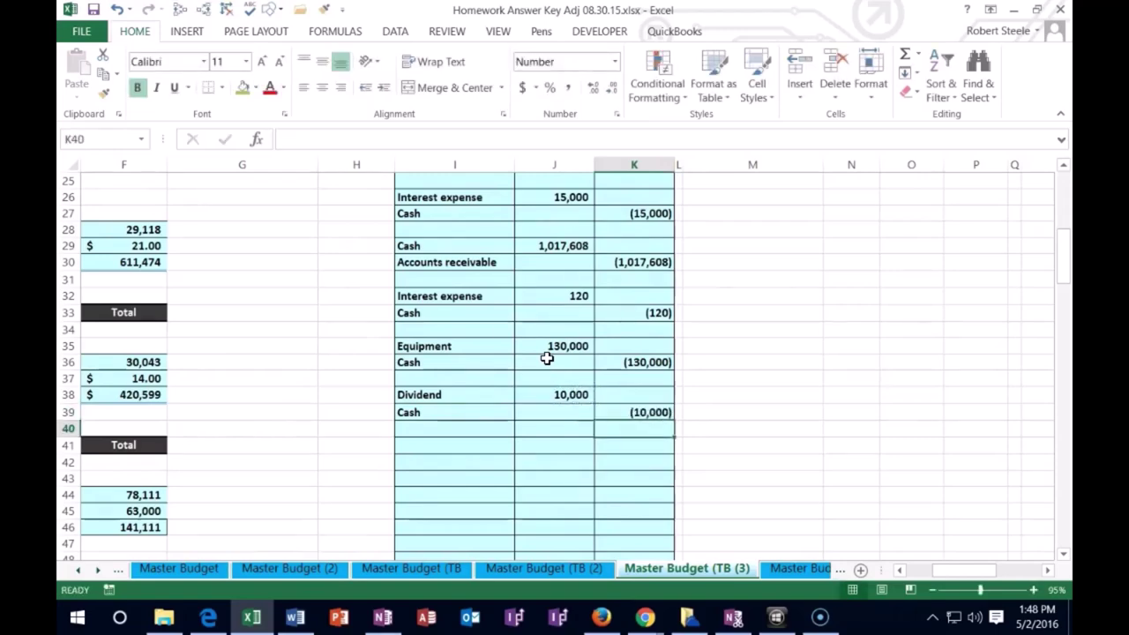
- Add the dividend's Cash credit in K39 to the Cash adjustment formula in O2
{"action": "scroll", "coordinate": [893, 437], "scroll_direction": "up", "scroll_amount": 8}
{"action": "double_click", "coordinate": [913, 207]}
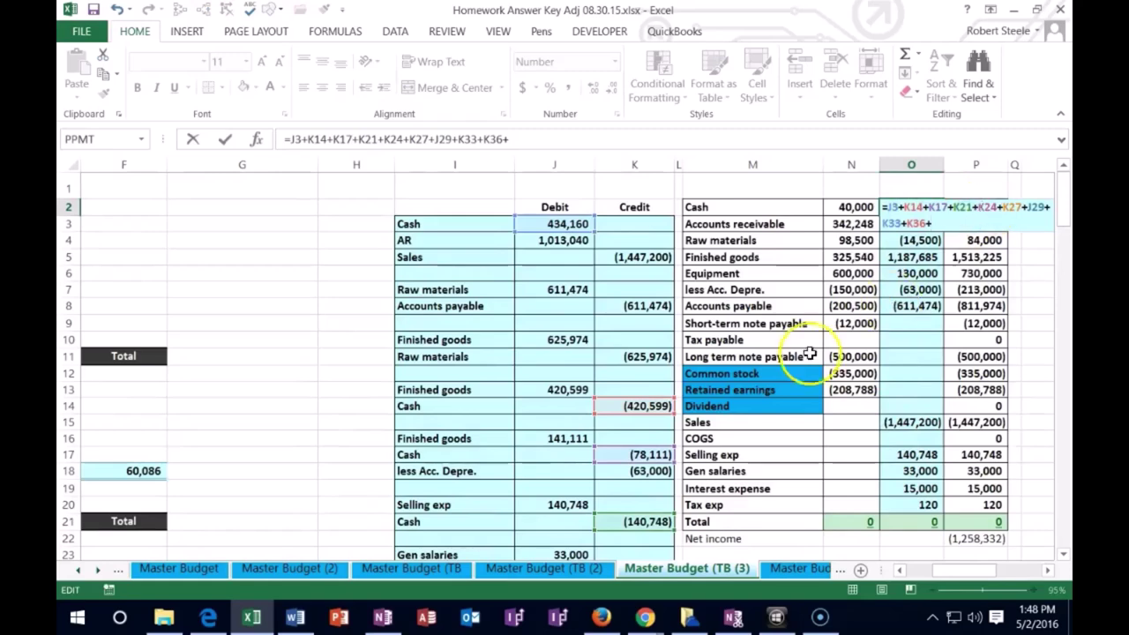
{"action": "scroll", "coordinate": [757, 401], "scroll_direction": "down", "scroll_amount": 9}
{"action": "left_click", "coordinate": [648, 360]}
{"action": "key", "text": "Return"}
- Post the dividend debit from J38 to the Dividend adjustment in O14
{"action": "scroll", "coordinate": [627, 347], "scroll_direction": "up", "scroll_amount": 6}
{"action": "scroll", "coordinate": [627, 346], "scroll_direction": "up", "scroll_amount": 3}
{"action": "left_click", "coordinate": [917, 359]}
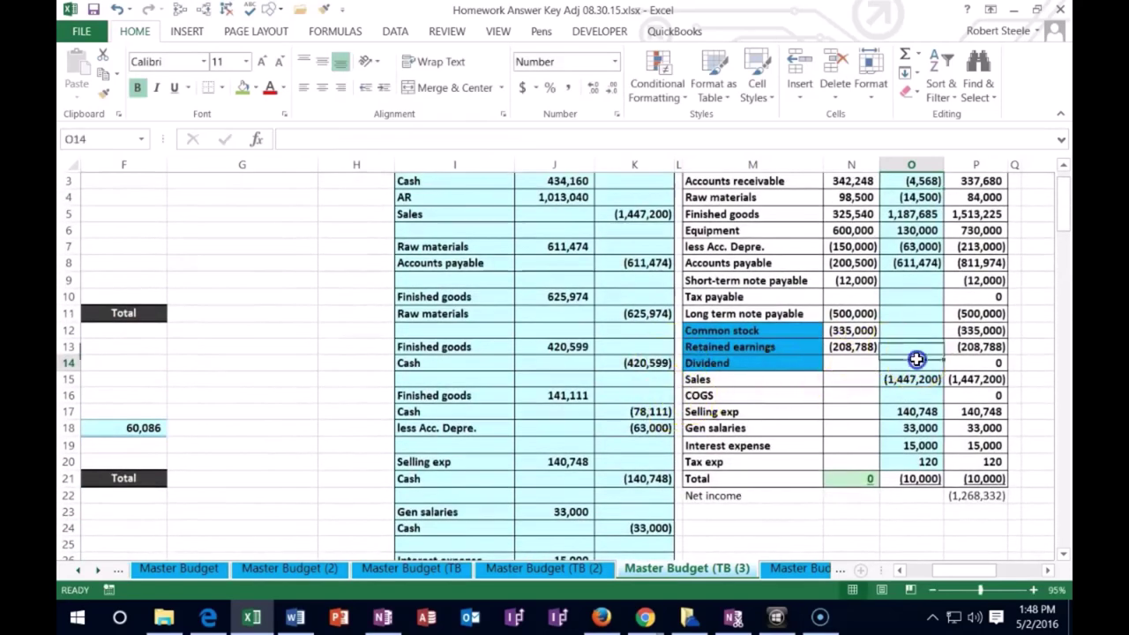
{"action": "type", "text": "="}
{"action": "scroll", "coordinate": [640, 432], "scroll_direction": "down", "scroll_amount": 6}
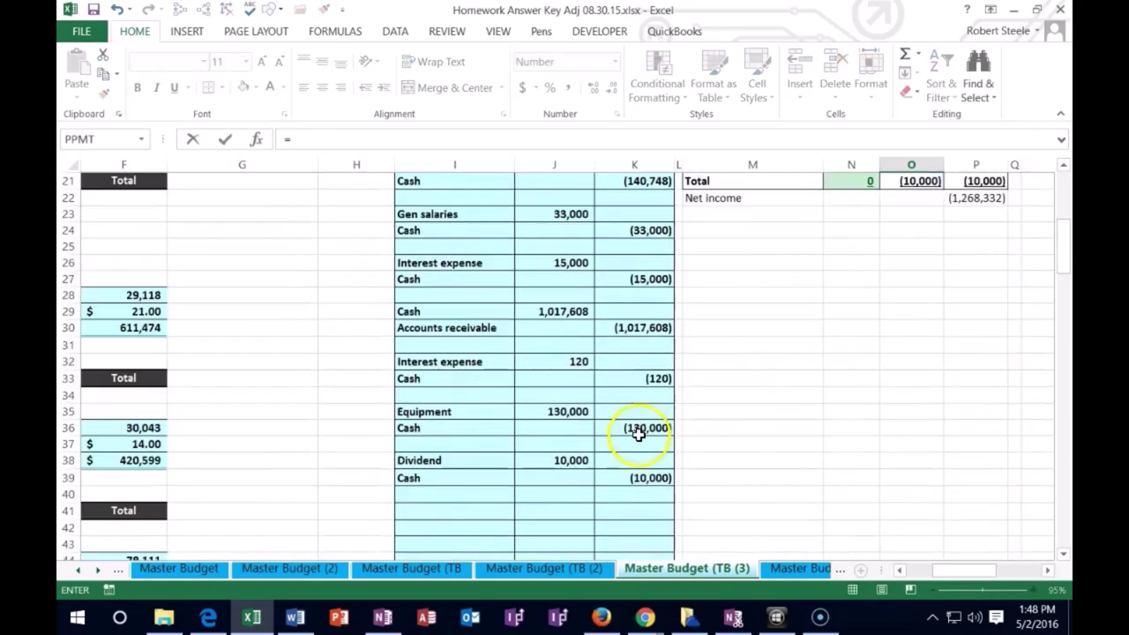
{"action": "left_click", "coordinate": [556, 457]}
{"action": "key", "text": "Return"}
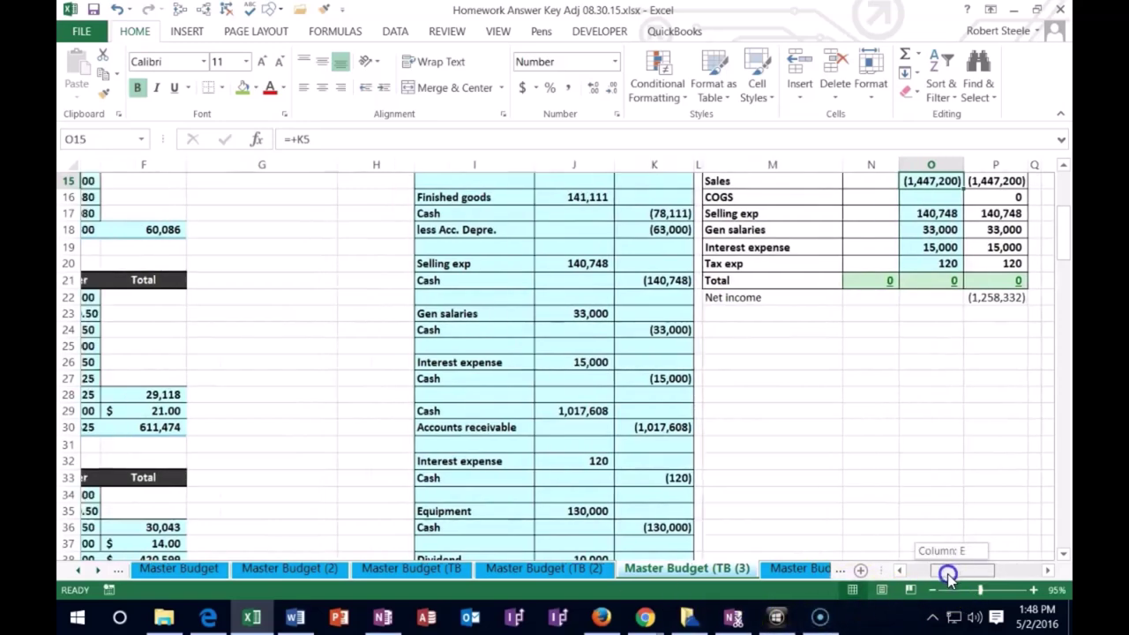
- Calculate the cash budget's total short-term loan adjustment in F92 with +C92-E92, and review the related adjustment and ending cash formulas
{"action": "left_click_drag", "start_coordinate": [945, 573], "coordinate": [933, 574]}
{"action": "scroll", "coordinate": [807, 542], "scroll_direction": "down", "scroll_amount": 5}
{"action": "scroll", "coordinate": [421, 495], "scroll_direction": "down", "scroll_amount": 20}
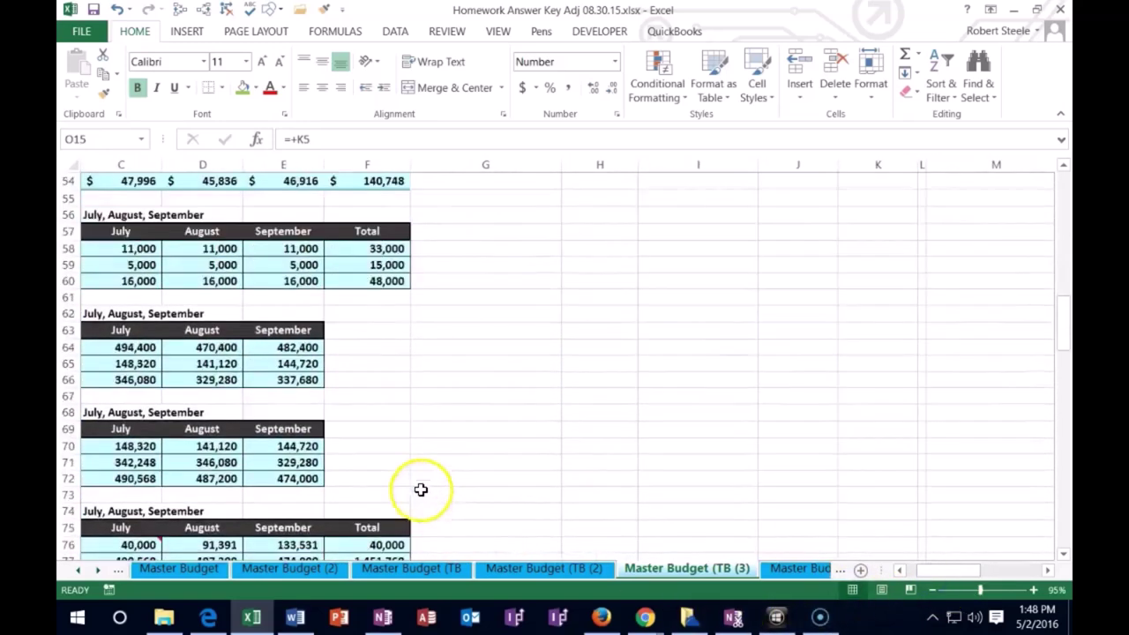
{"action": "left_click", "coordinate": [902, 572]}
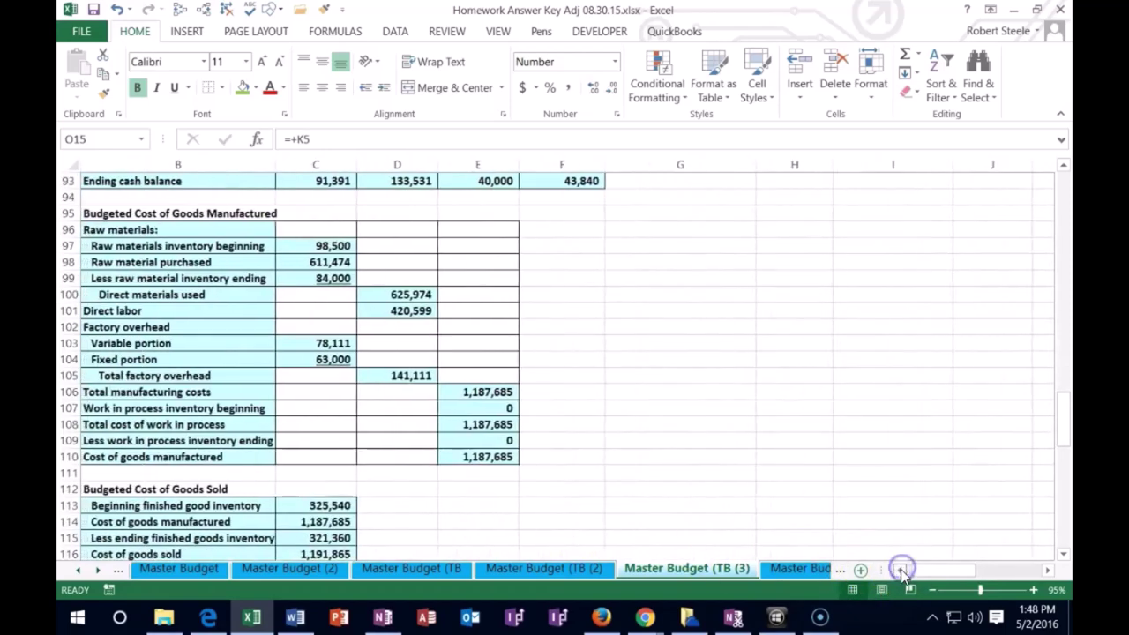
{"action": "scroll", "coordinate": [655, 469], "scroll_direction": "up", "scroll_amount": 3}
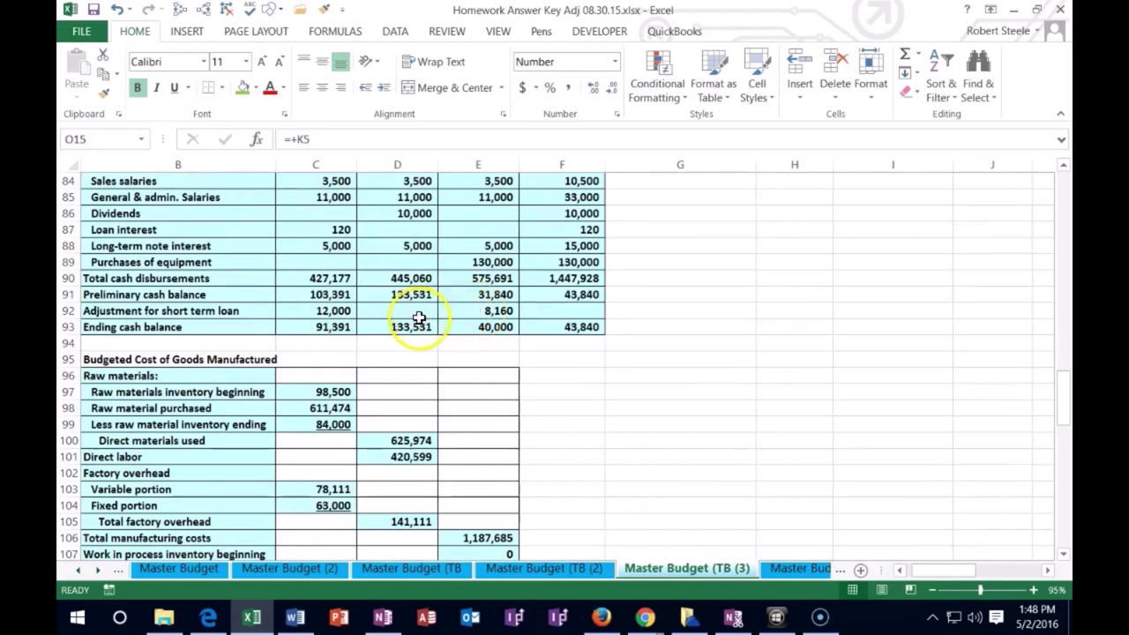
{"action": "left_click", "coordinate": [551, 312]}
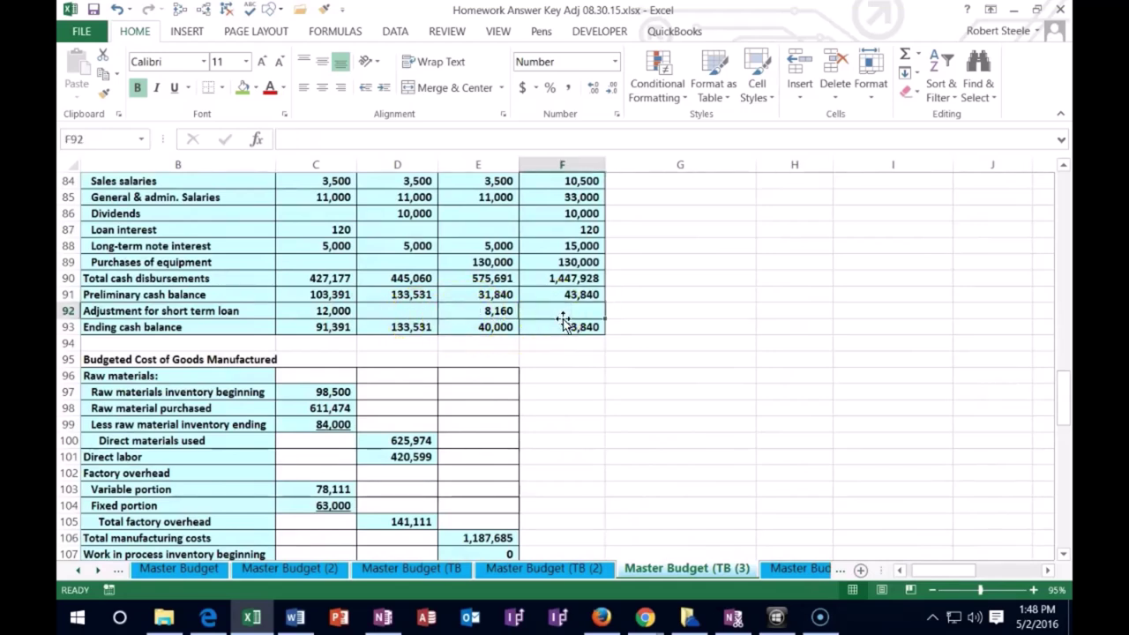
{"action": "type", "text": "+"}
{"action": "key", "text": "Left"}
{"action": "key", "text": "Left"}
{"action": "key", "text": "Left"}
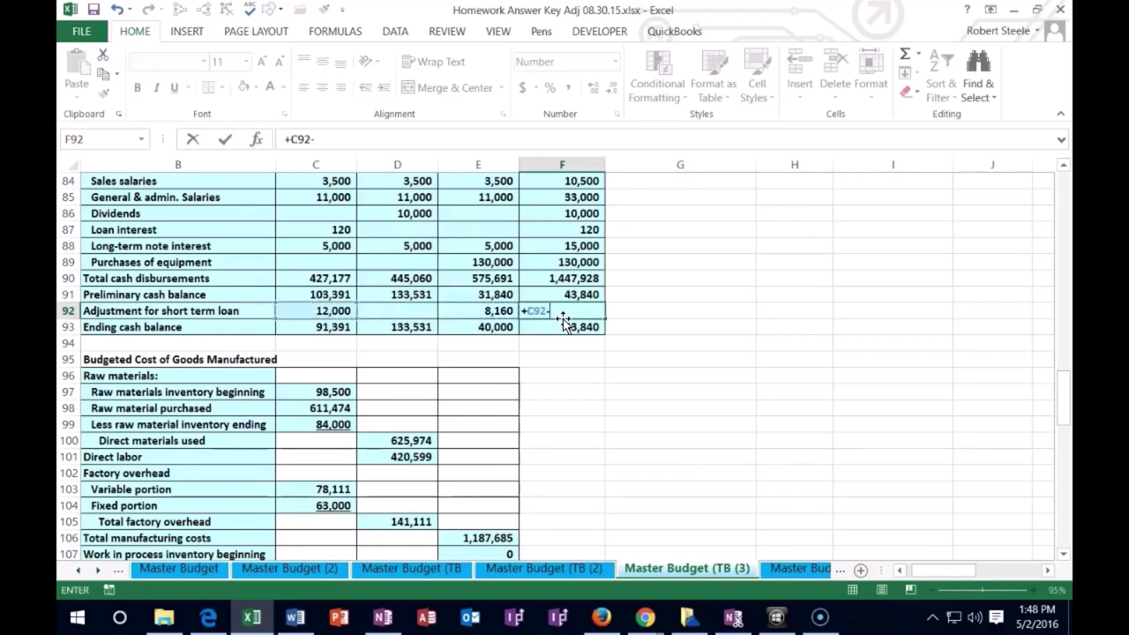
{"action": "key", "text": "Return"}
{"action": "key", "text": "Up"}
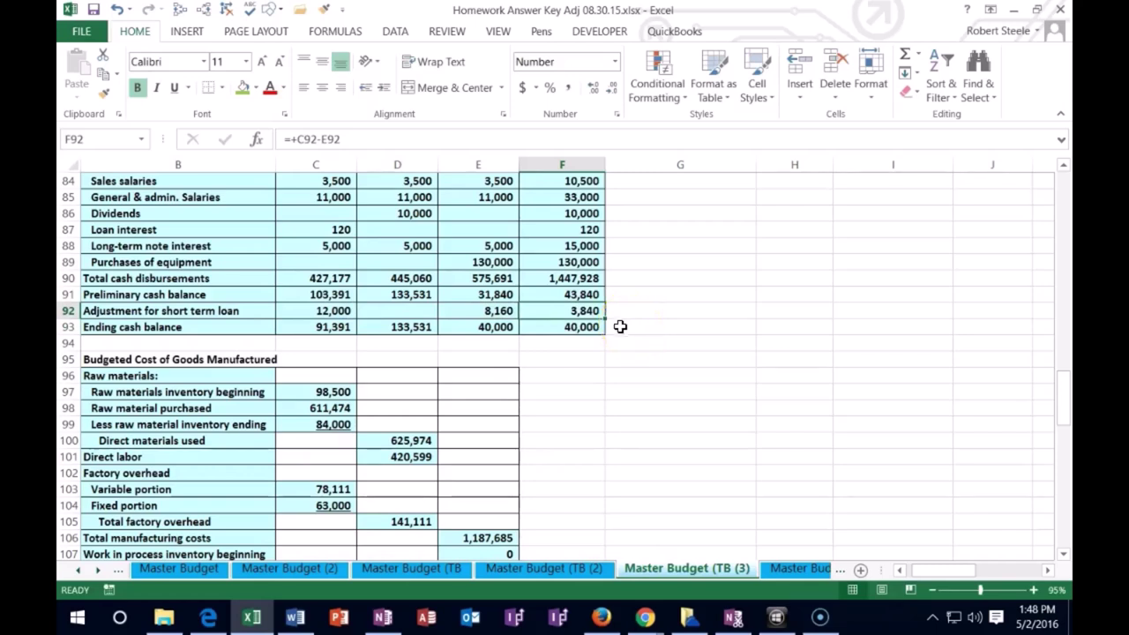
{"action": "left_click", "coordinate": [592, 328]}
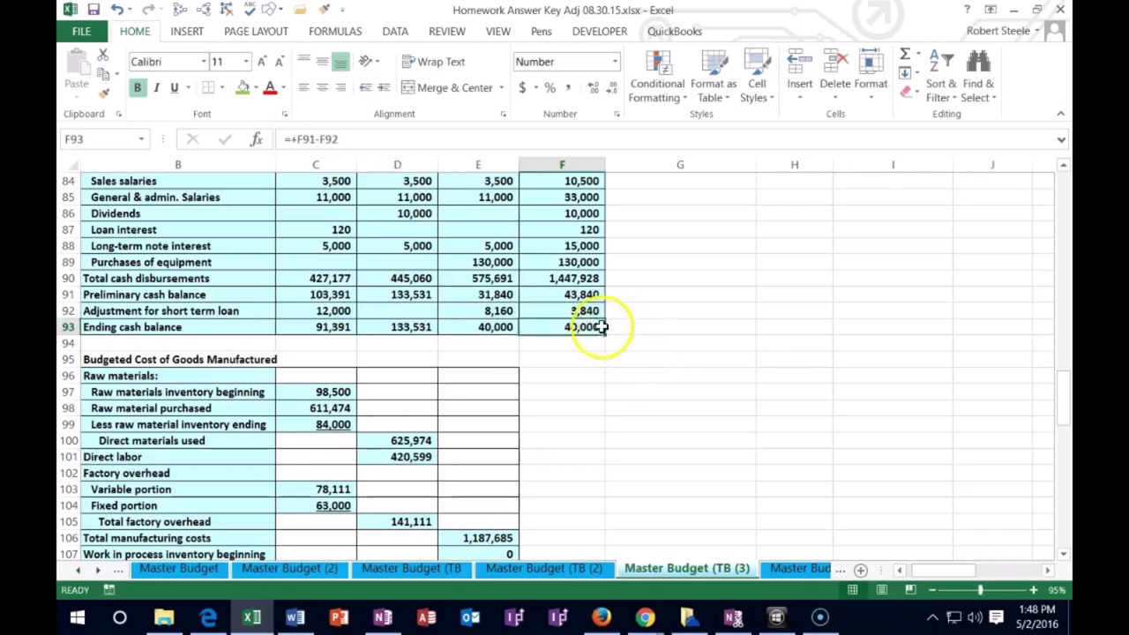
{"action": "left_click", "coordinate": [342, 311]}
{"action": "left_click", "coordinate": [474, 316]}
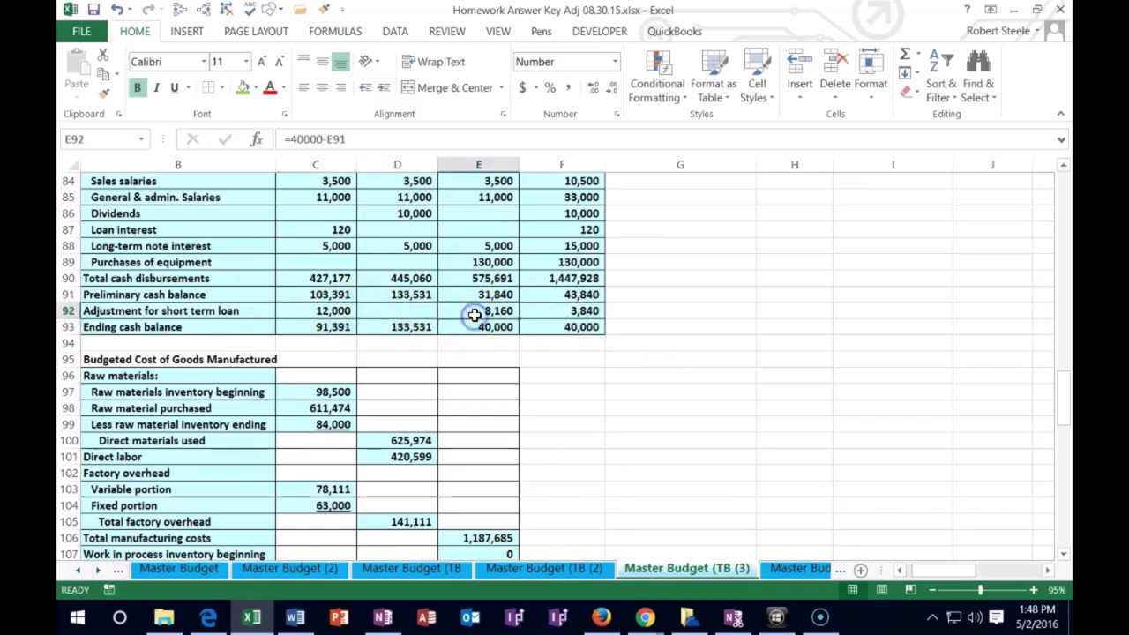
{"action": "left_click", "coordinate": [542, 316]}
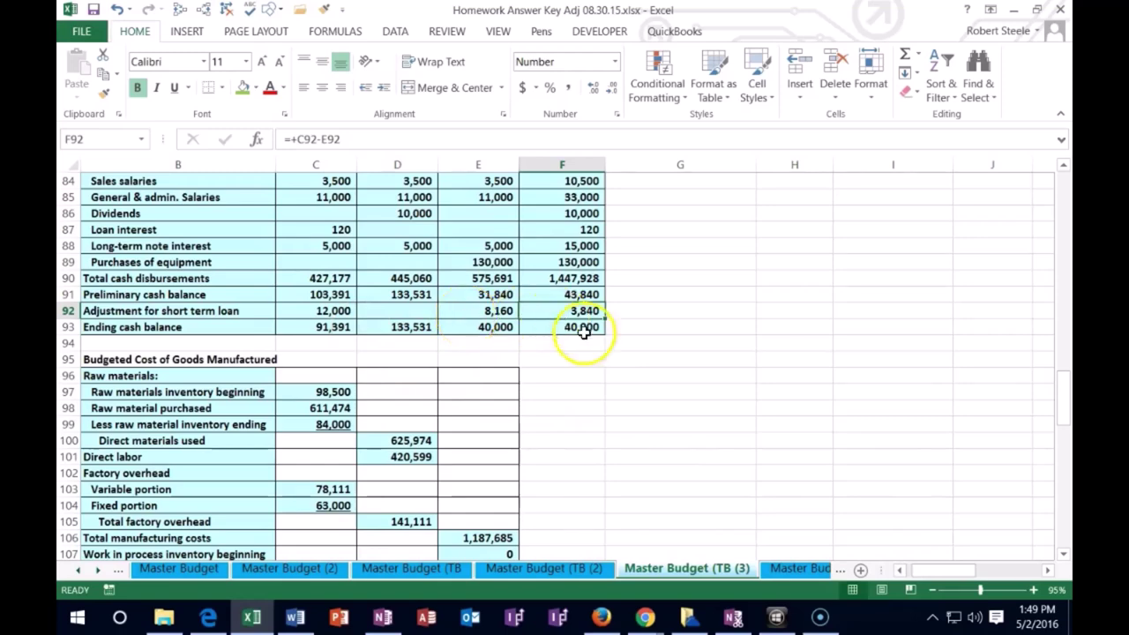
- Copy the Short-term note payable account name from the trial balance and paste it as a value into I41
{"action": "scroll", "coordinate": [941, 571], "scroll_direction": "right", "scroll_amount": 2}
{"action": "scroll", "coordinate": [938, 504], "scroll_direction": "up", "scroll_amount": 20}
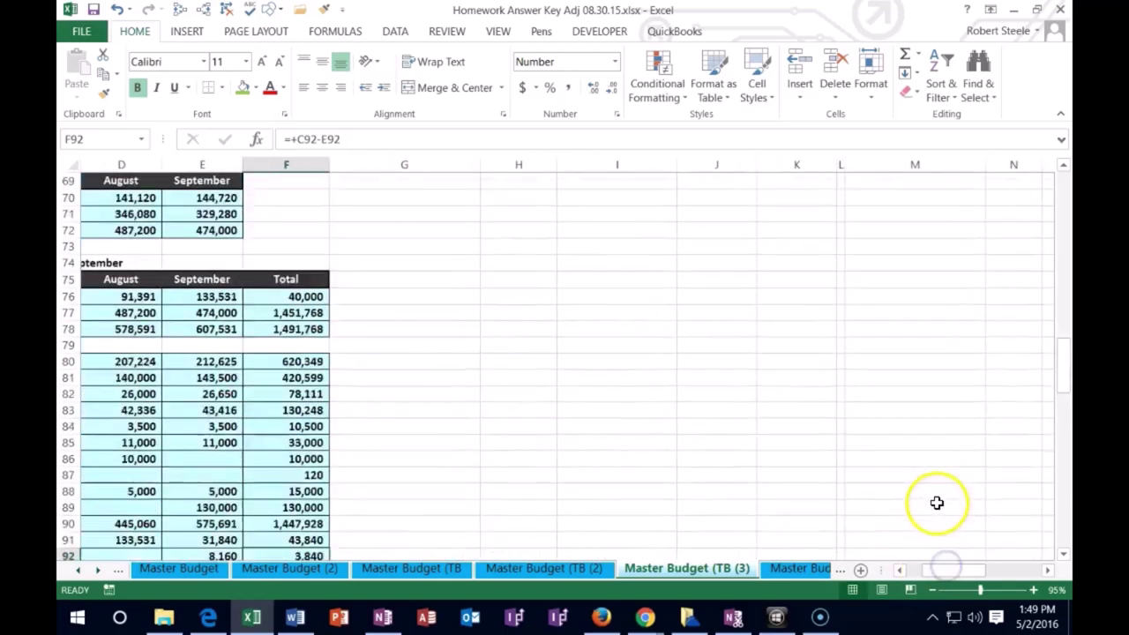
{"action": "scroll", "coordinate": [937, 499], "scroll_direction": "up", "scroll_amount": 8}
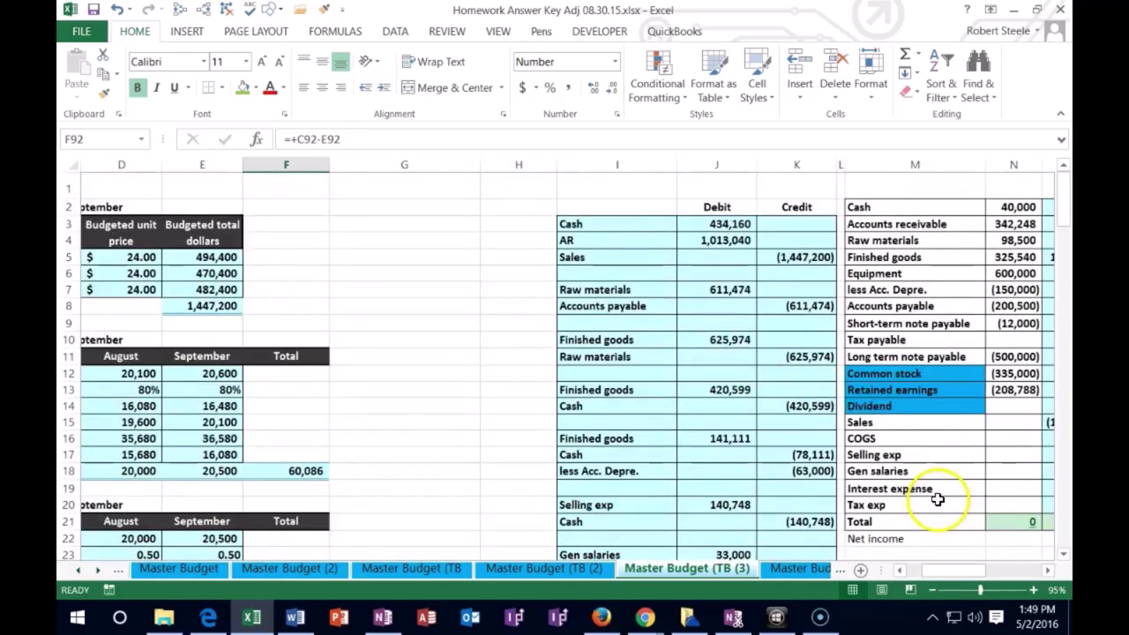
{"action": "left_click_drag", "start_coordinate": [965, 570], "coordinate": [978, 570]}
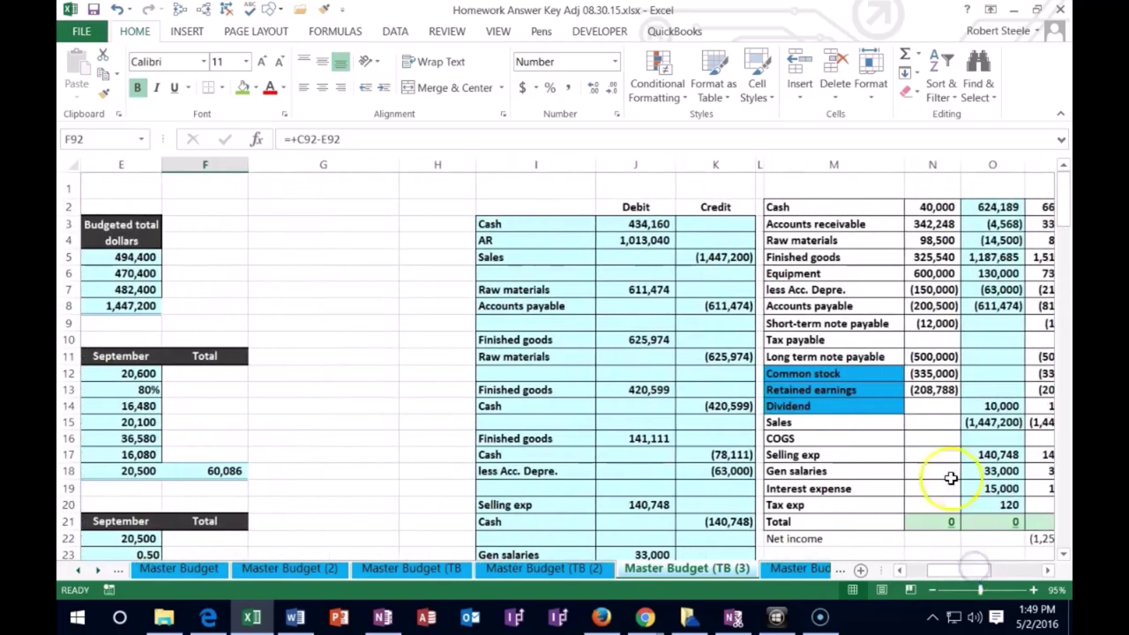
{"action": "right_click", "coordinate": [851, 327]}
{"action": "left_click", "coordinate": [875, 275]}
{"action": "scroll", "coordinate": [776, 370], "scroll_direction": "down", "scroll_amount": 7}
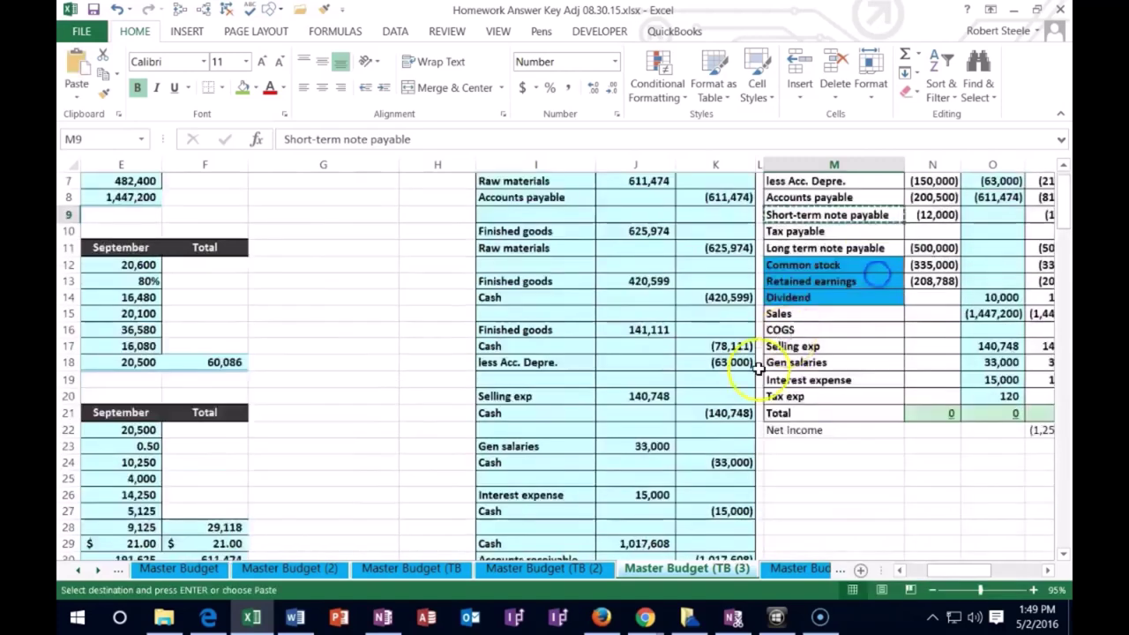
{"action": "right_click", "coordinate": [530, 490]}
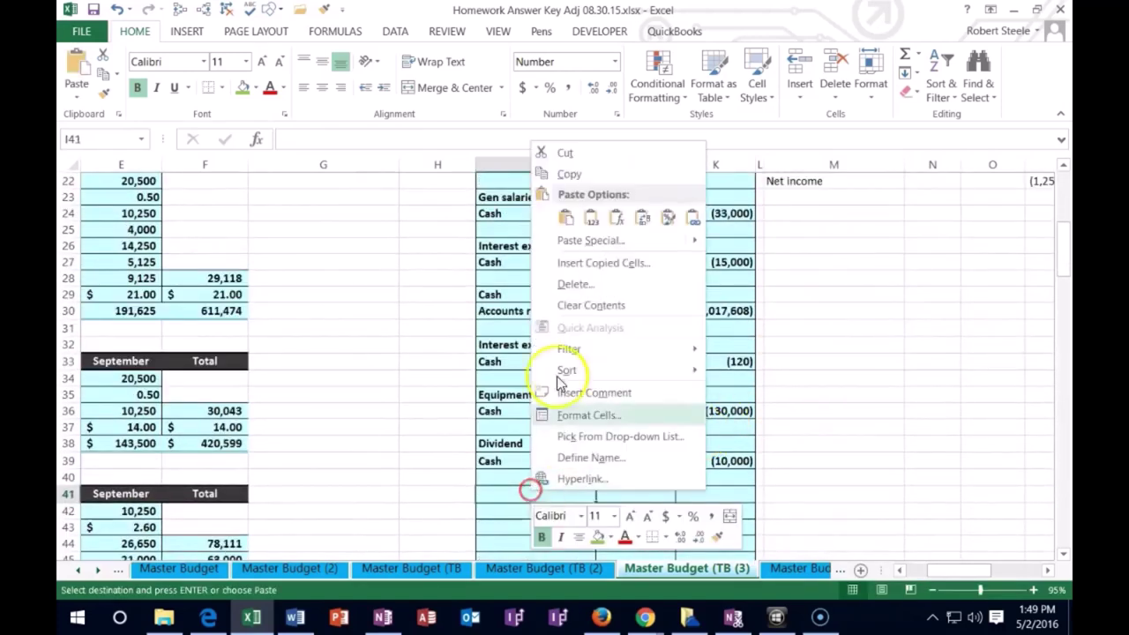
{"action": "left_click", "coordinate": [588, 204]}
- Copy the Cash account name from M2 and paste it as a value into I42 below Short-term note payable
{"action": "scroll", "coordinate": [764, 420], "scroll_direction": "up", "scroll_amount": 7}
{"action": "left_click", "coordinate": [794, 207]}
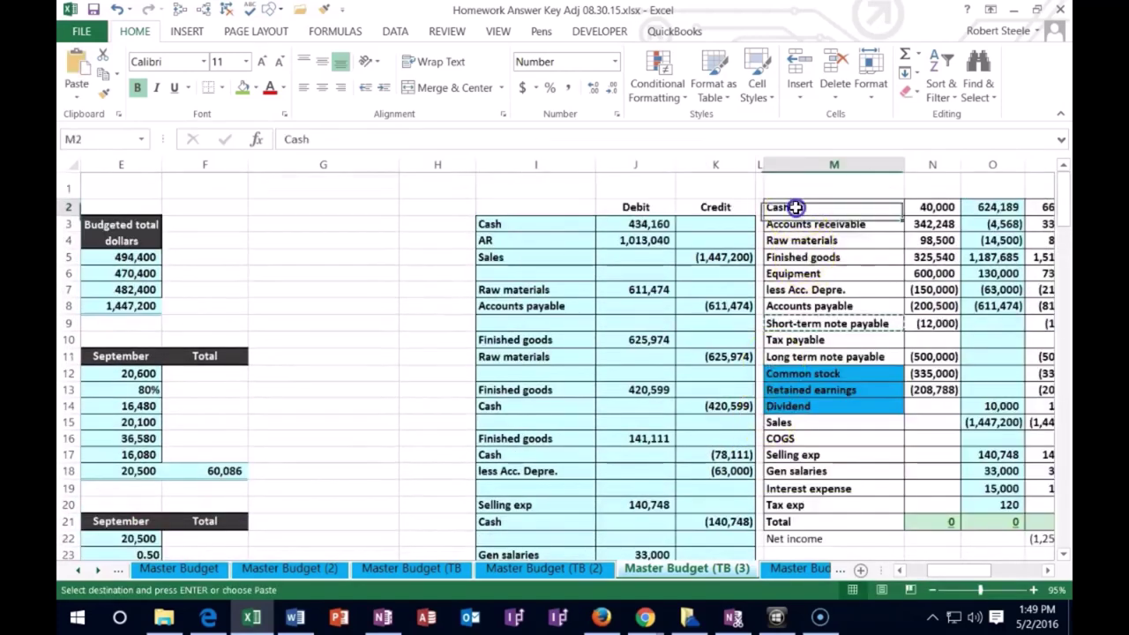
{"action": "right_click", "coordinate": [797, 209]}
{"action": "left_click", "coordinate": [808, 240]}
{"action": "scroll", "coordinate": [676, 403], "scroll_direction": "down", "scroll_amount": 8}
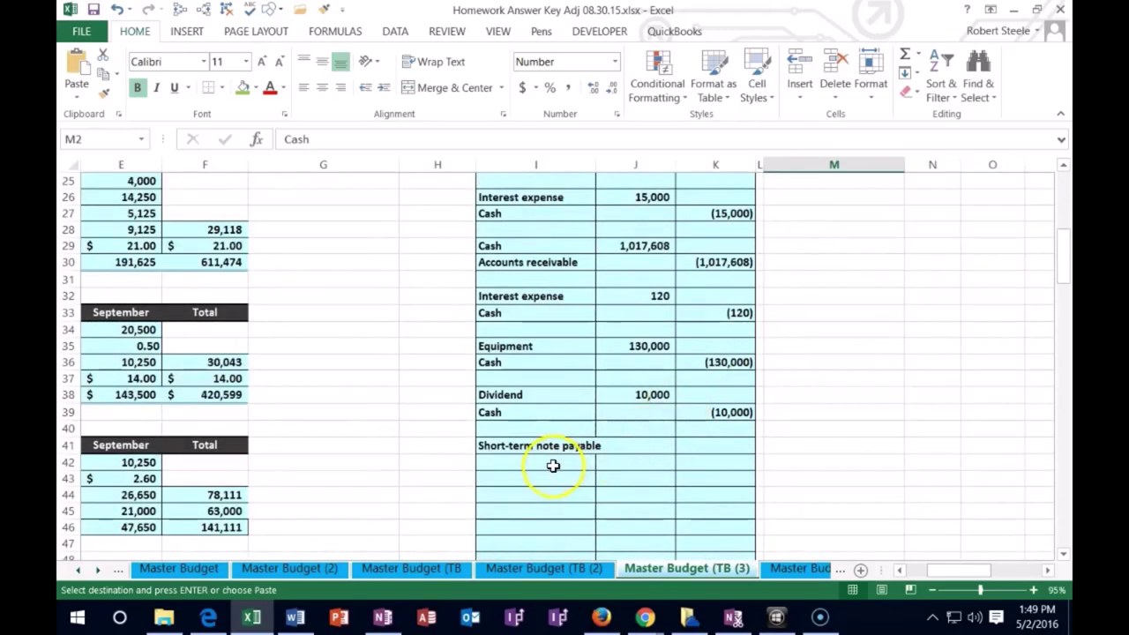
{"action": "left_click", "coordinate": [555, 465]}
{"action": "right_click", "coordinate": [555, 465]}
{"action": "left_click", "coordinate": [613, 194]}
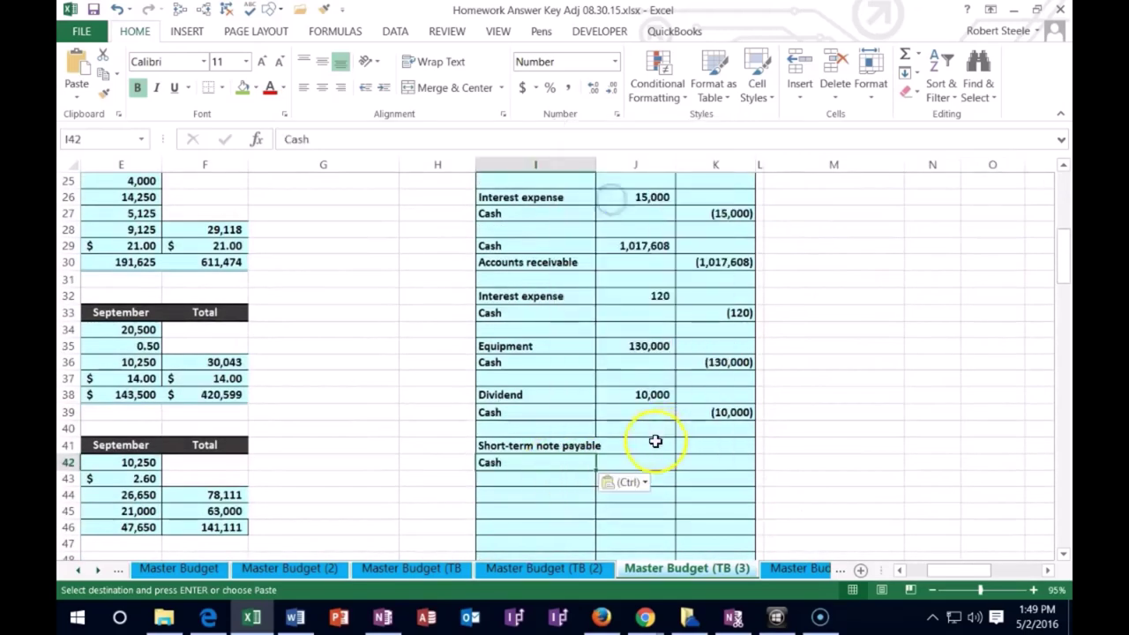
- Link the Short-term note payable debit in J41 to the cash budget's total short-term loan adjustment in F92
{"action": "left_click", "coordinate": [656, 444]}
{"action": "type", "text": "-"}
{"action": "key", "text": "BackSpace"}
{"action": "type", "text": "="}
{"action": "left_click_drag", "start_coordinate": [960, 572], "coordinate": [933, 582]}
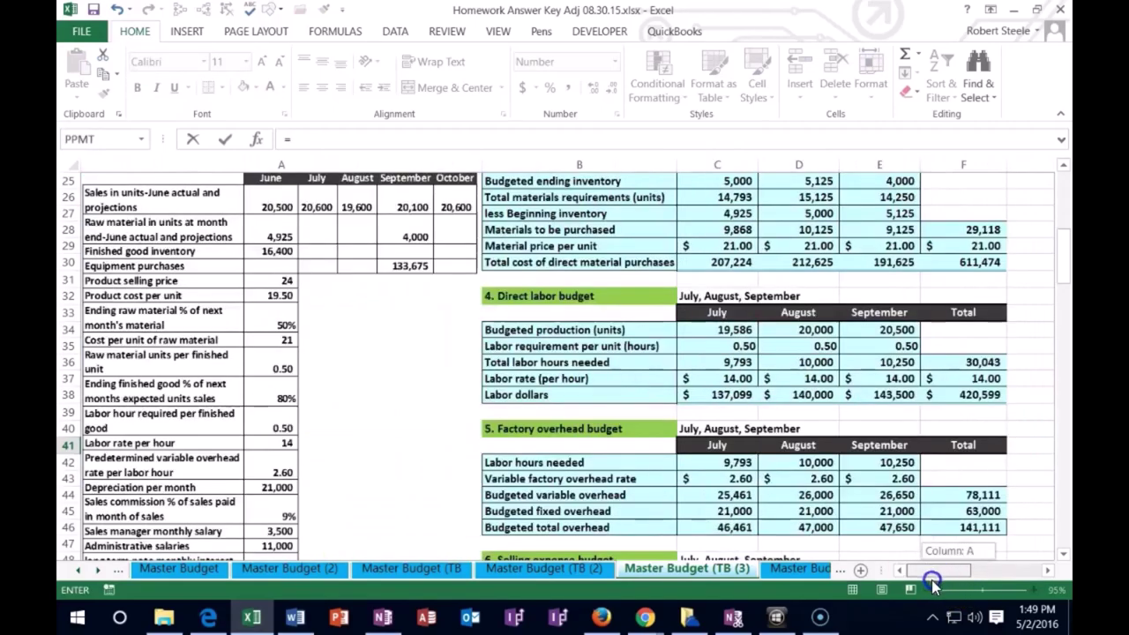
{"action": "scroll", "coordinate": [676, 512], "scroll_direction": "down", "scroll_amount": 20}
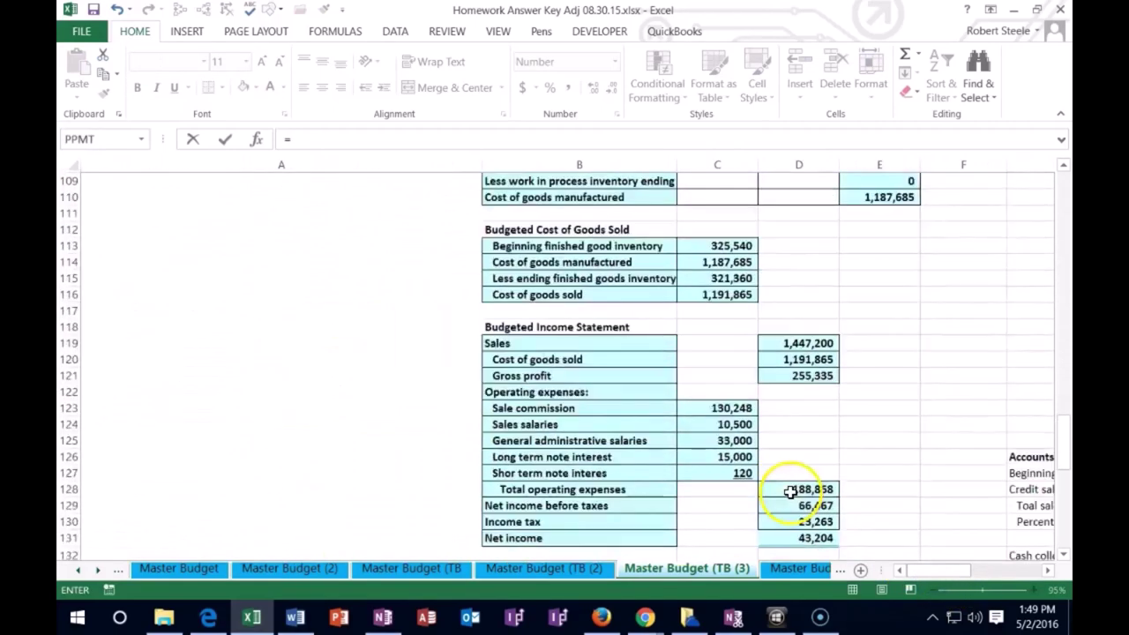
{"action": "scroll", "coordinate": [792, 491], "scroll_direction": "down", "scroll_amount": 9}
{"action": "scroll", "coordinate": [792, 492], "scroll_direction": "up", "scroll_amount": 6}
{"action": "scroll", "coordinate": [793, 492], "scroll_direction": "up", "scroll_amount": 12}
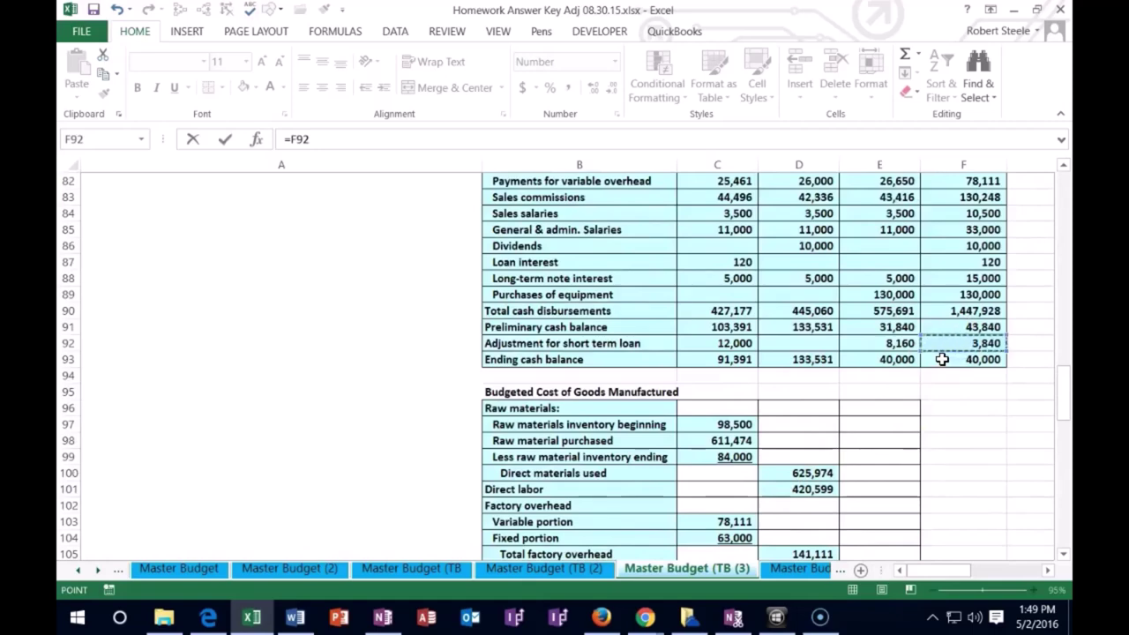
{"action": "key", "text": "Tab"}
- Enter the Cash credit in K42 as the negative of the J41 debit
{"action": "key", "text": "Right"}
{"action": "key", "text": "Up"}
{"action": "key", "text": "Left"}
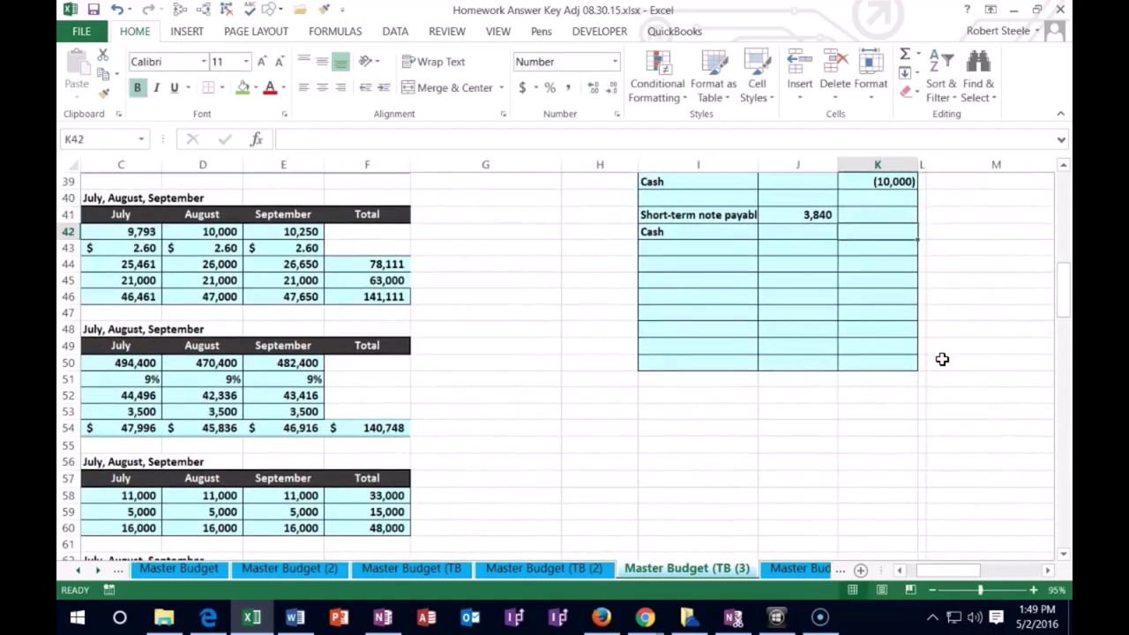
{"action": "type", "text": "=-"}
{"action": "key", "text": "Left"}
{"action": "key", "text": "Up"}
{"action": "key", "text": "Return"}
- Add the short-term note payment's Cash credit in K42 to the Cash adjustment formula in O2
{"action": "key", "text": "Right"}
{"action": "key", "text": "Right"}
{"action": "key", "text": "Right"}
{"action": "key", "text": "Right"}
{"action": "key", "text": "Right"}
{"action": "key", "text": "Right"}
{"action": "key", "text": "Right"}
{"action": "key", "text": "Right"}
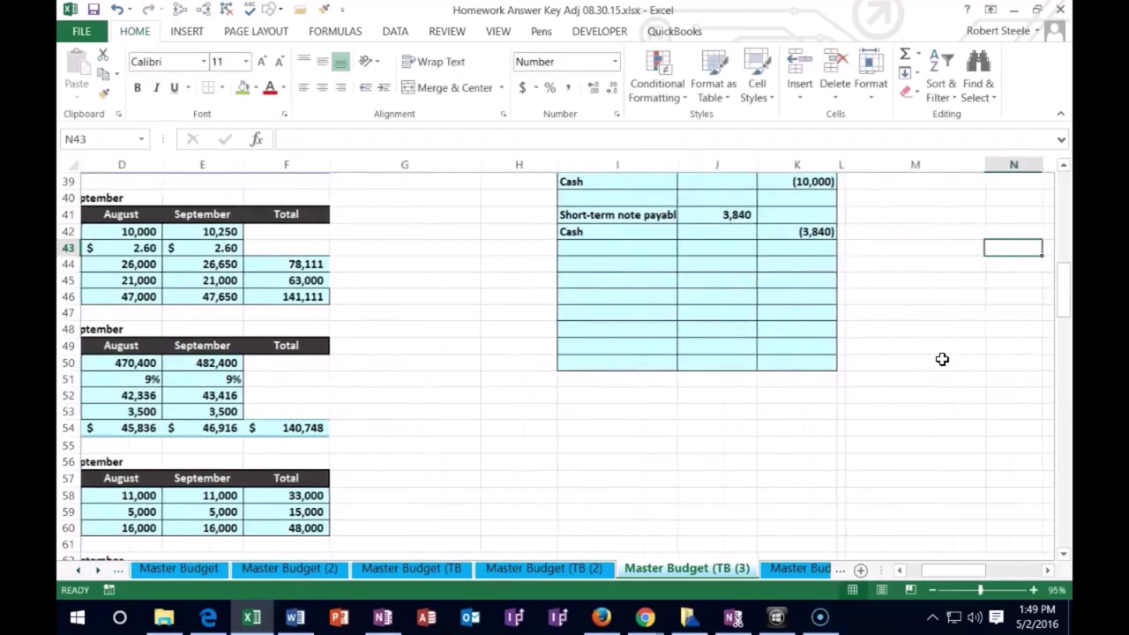
{"action": "scroll", "coordinate": [942, 359], "scroll_direction": "up", "scroll_amount": 11}
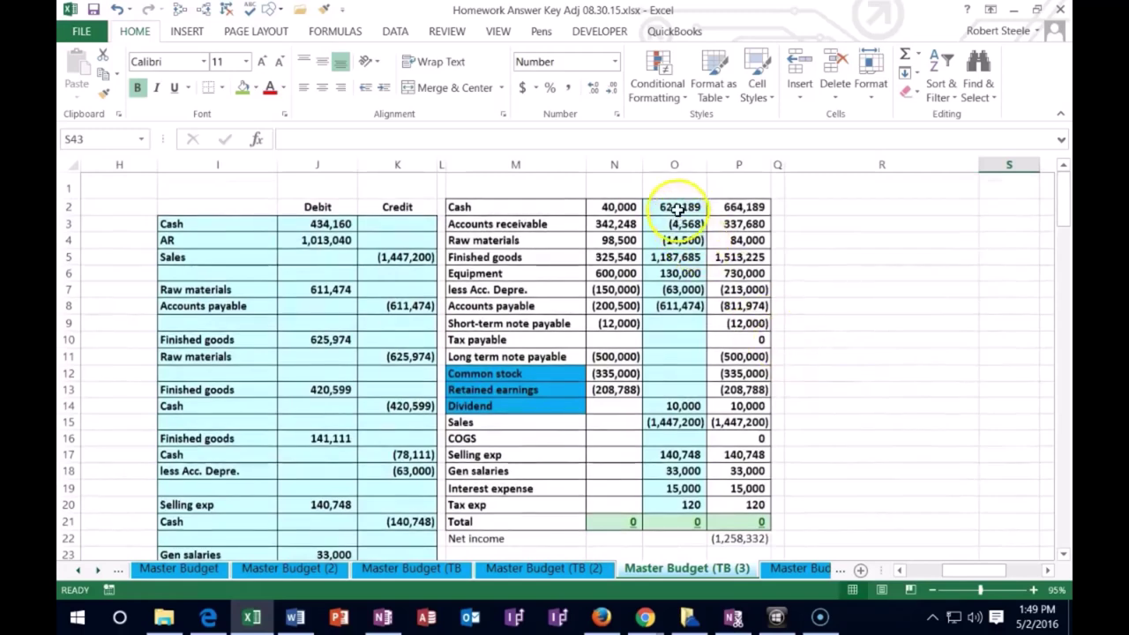
{"action": "double_click", "coordinate": [680, 207]}
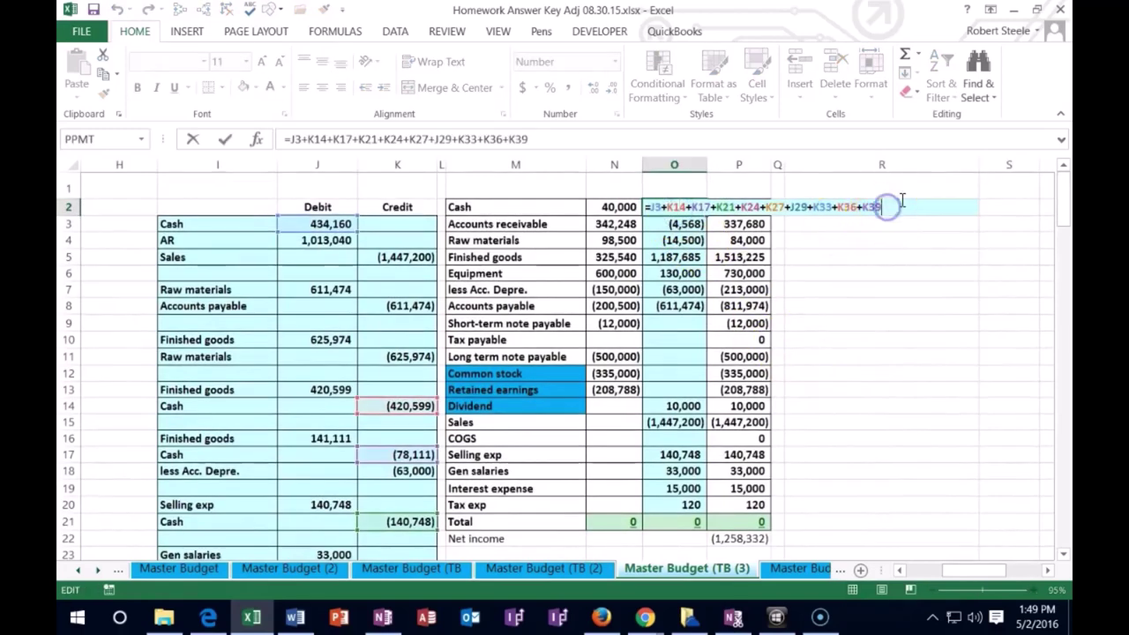
{"action": "scroll", "coordinate": [340, 441], "scroll_direction": "down", "scroll_amount": 9}
{"action": "left_click", "coordinate": [389, 413]}
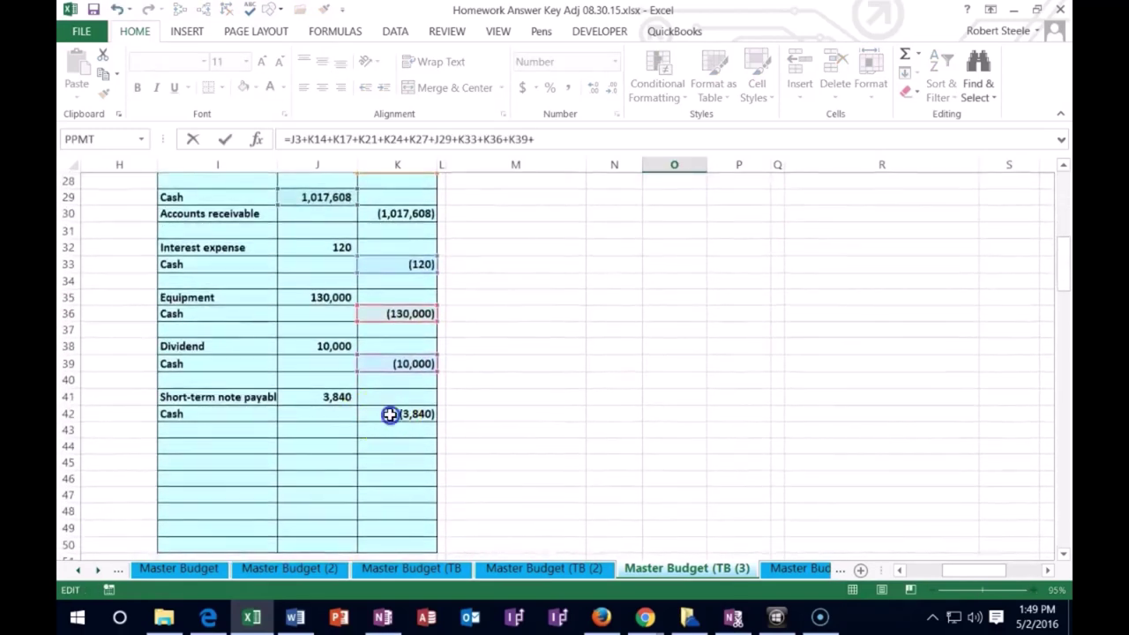
{"action": "key", "text": "Return"}
{"action": "scroll", "coordinate": [480, 433], "scroll_direction": "up", "scroll_amount": 1}
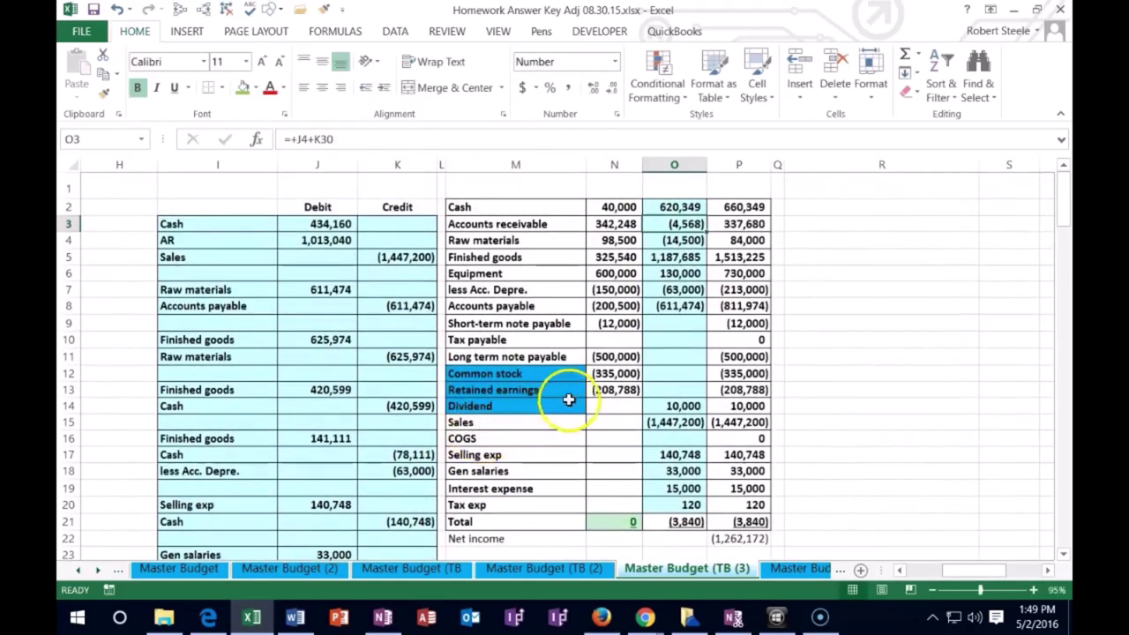
- Post the short-term note payable debit by linking the Short-term note payable adjustment in O9 to J41
{"action": "left_click", "coordinate": [669, 320]}
{"action": "type", "text": "="}
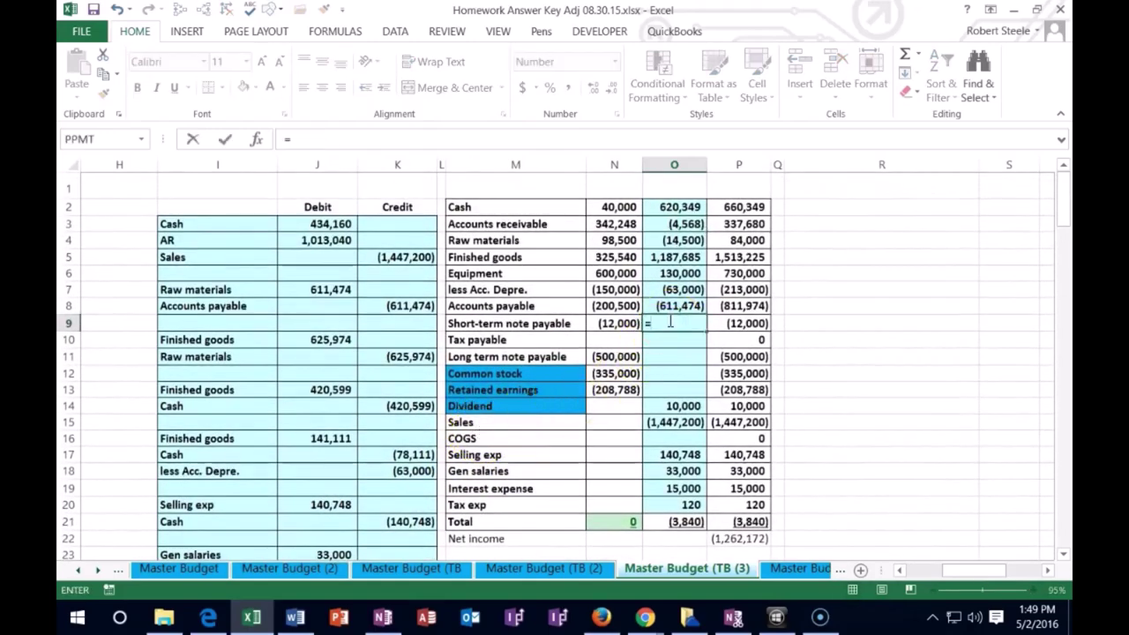
{"action": "scroll", "coordinate": [670, 323], "scroll_direction": "down", "scroll_amount": 8}
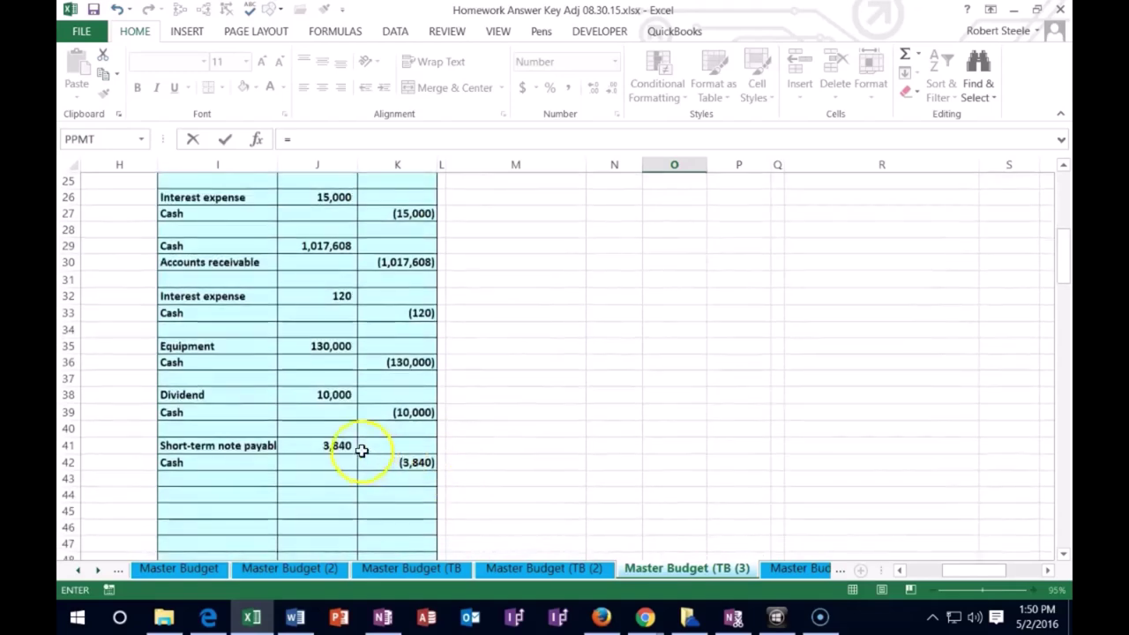
{"action": "key", "text": "Return"}
{"action": "scroll", "coordinate": [581, 454], "scroll_direction": "up", "scroll_amount": 3}
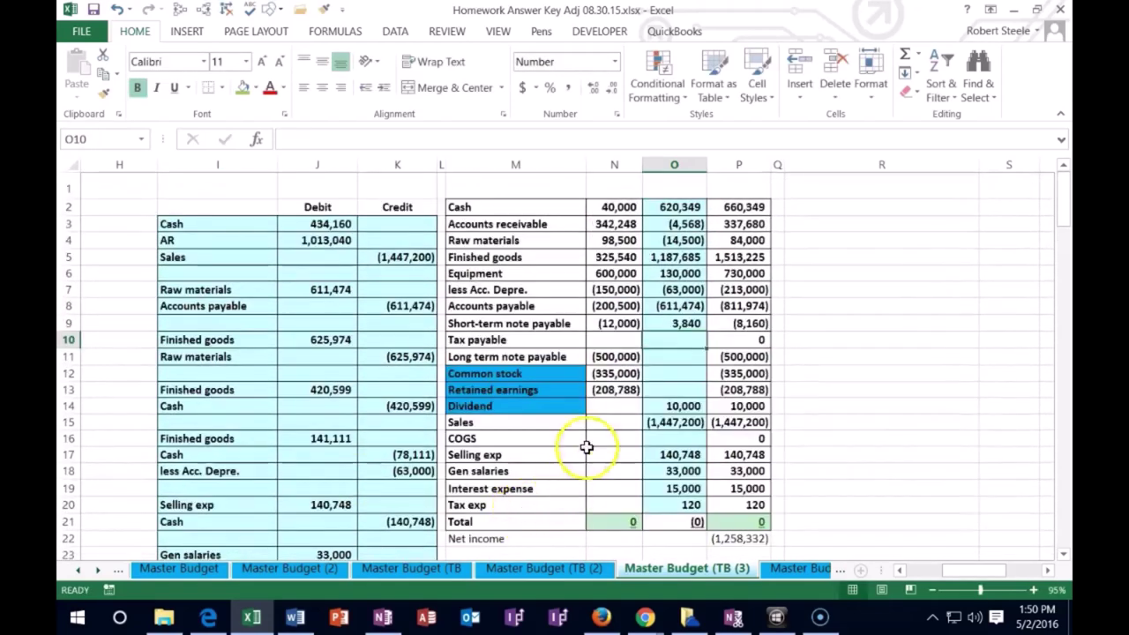
{"action": "left_click", "coordinate": [738, 323]}
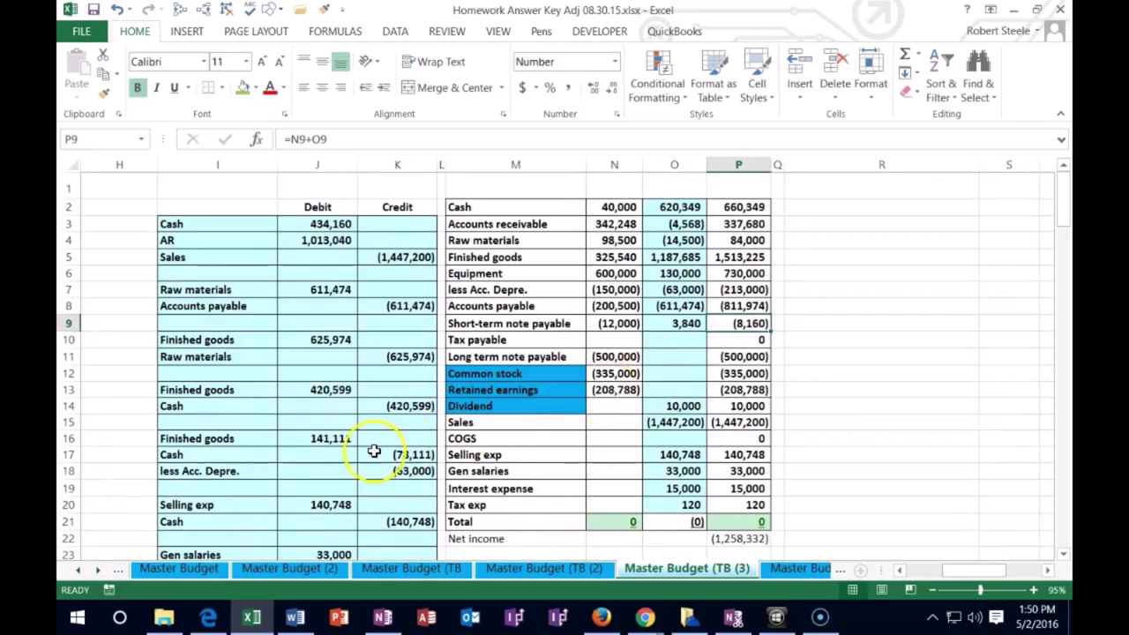
- Examine the cash budget, cost of goods manufactured and cost of goods sold schedules for the next transaction to record
{"action": "scroll", "coordinate": [363, 451], "scroll_direction": "down", "scroll_amount": 9}
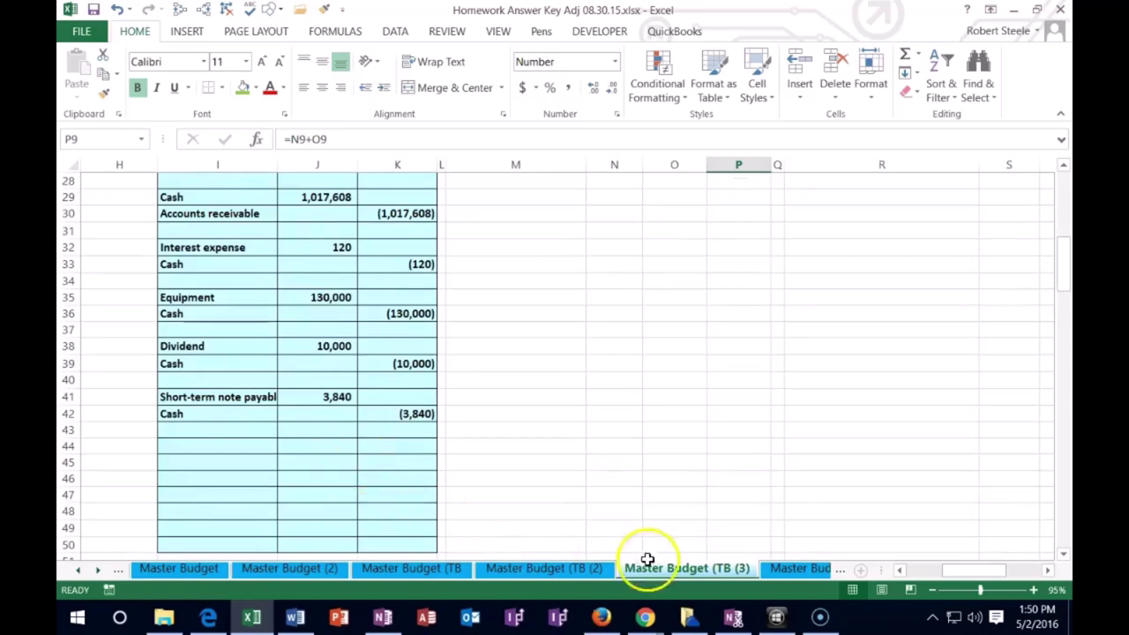
{"action": "left_click_drag", "start_coordinate": [960, 571], "coordinate": [937, 576]}
{"action": "scroll", "coordinate": [857, 496], "scroll_direction": "down", "scroll_amount": 18}
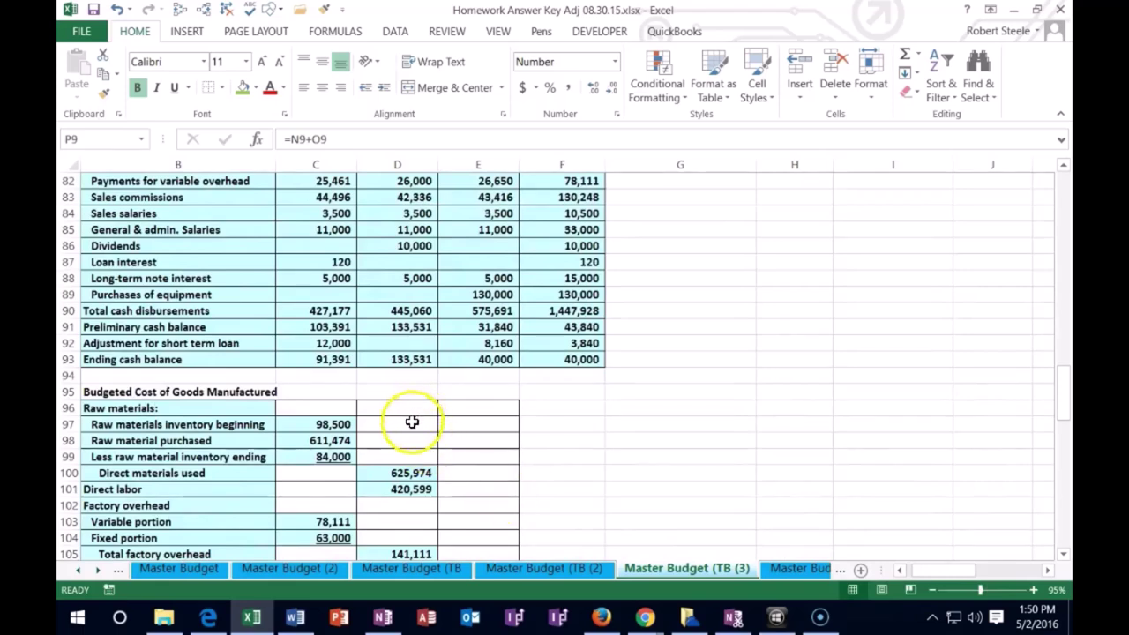
{"action": "scroll", "coordinate": [412, 424], "scroll_direction": "up", "scroll_amount": 1}
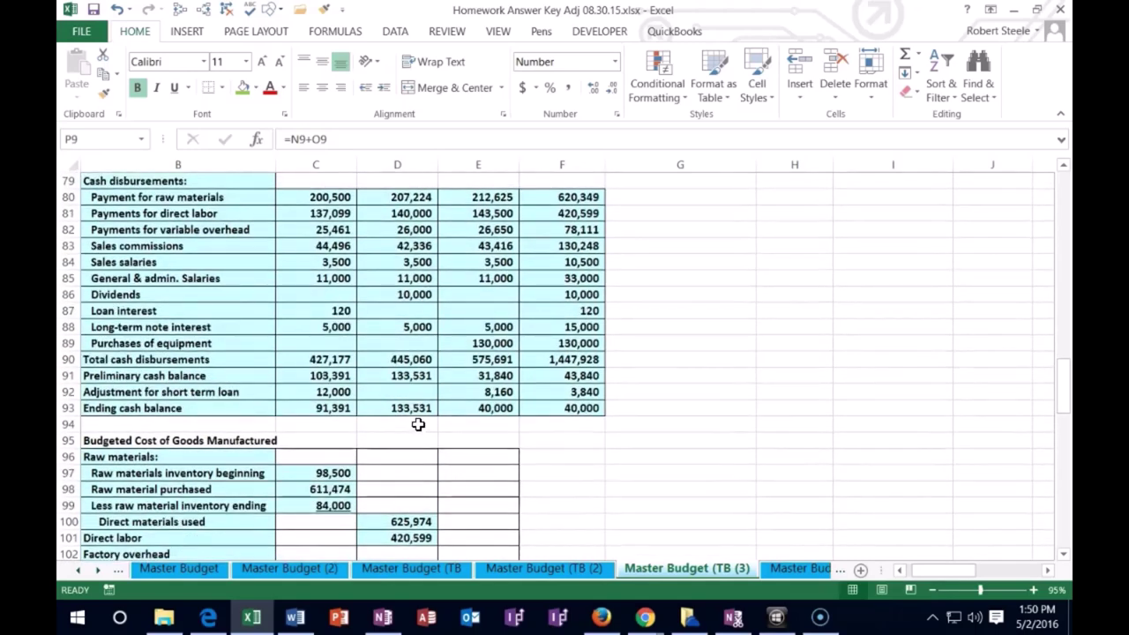
{"action": "scroll", "coordinate": [418, 424], "scroll_direction": "down", "scroll_amount": 4}
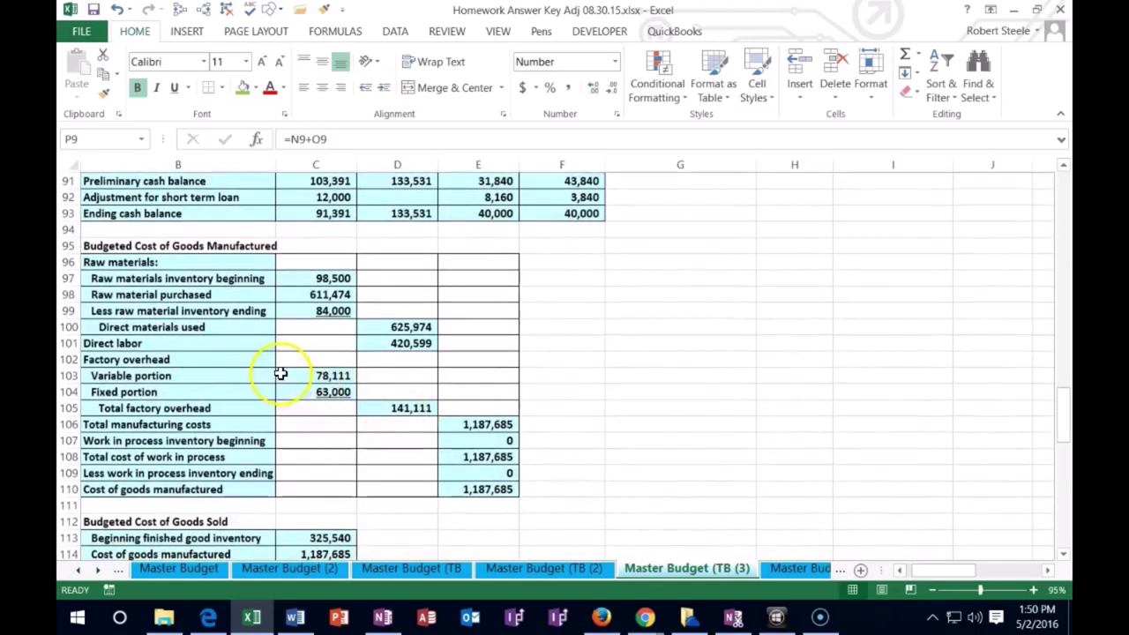
{"action": "left_click", "coordinate": [414, 344]}
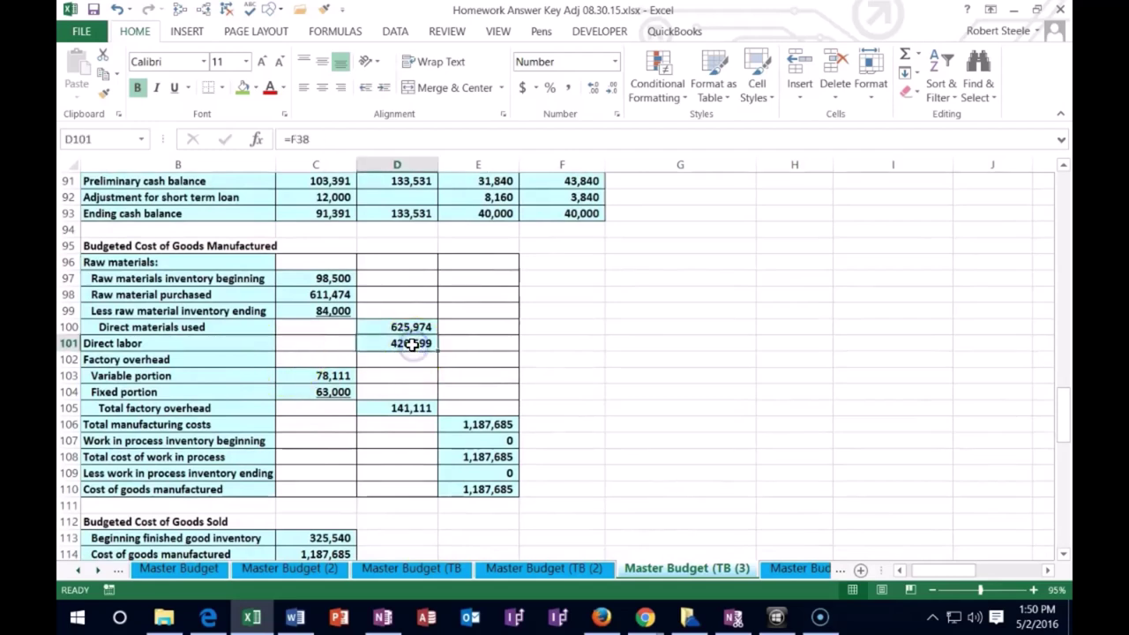
{"action": "left_click", "coordinate": [461, 484]}
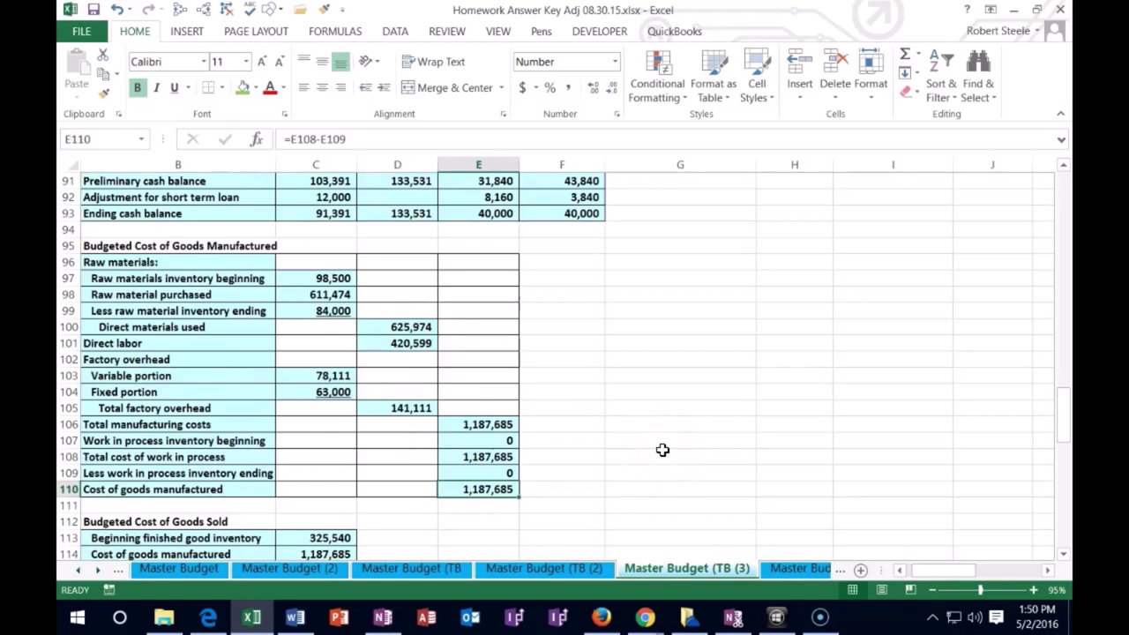
{"action": "scroll", "coordinate": [663, 450], "scroll_direction": "down", "scroll_amount": 3}
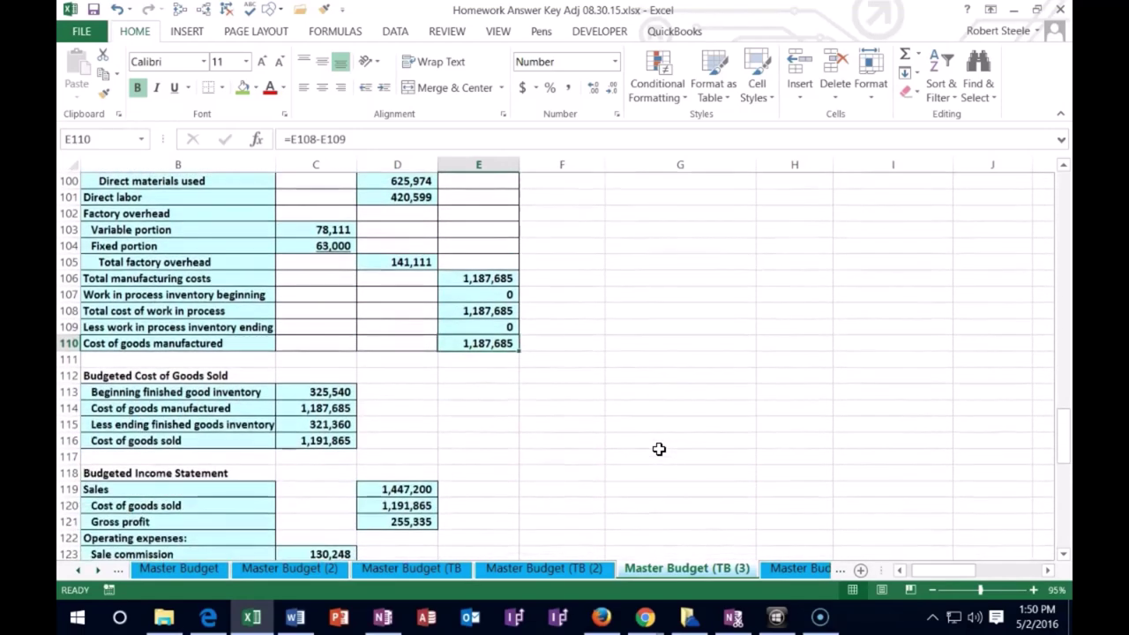
{"action": "left_click", "coordinate": [342, 444]}
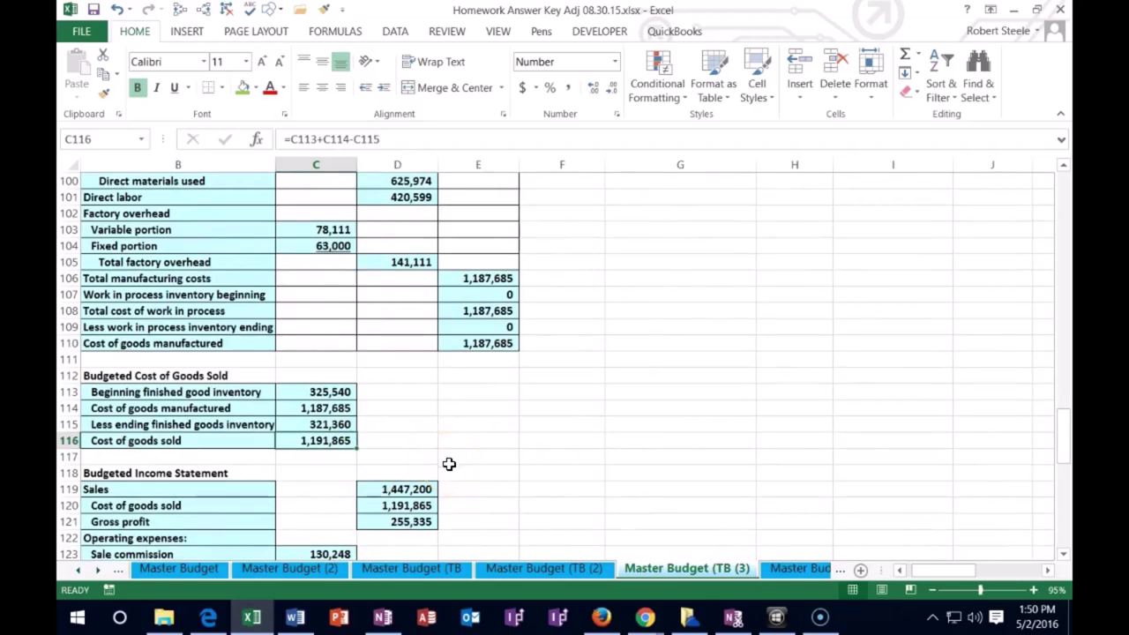
- Copy the Finished goods account name from M5 and paste it as a value into I45 as the credit account
{"action": "scroll", "coordinate": [841, 456], "scroll_direction": "up", "scroll_amount": 20}
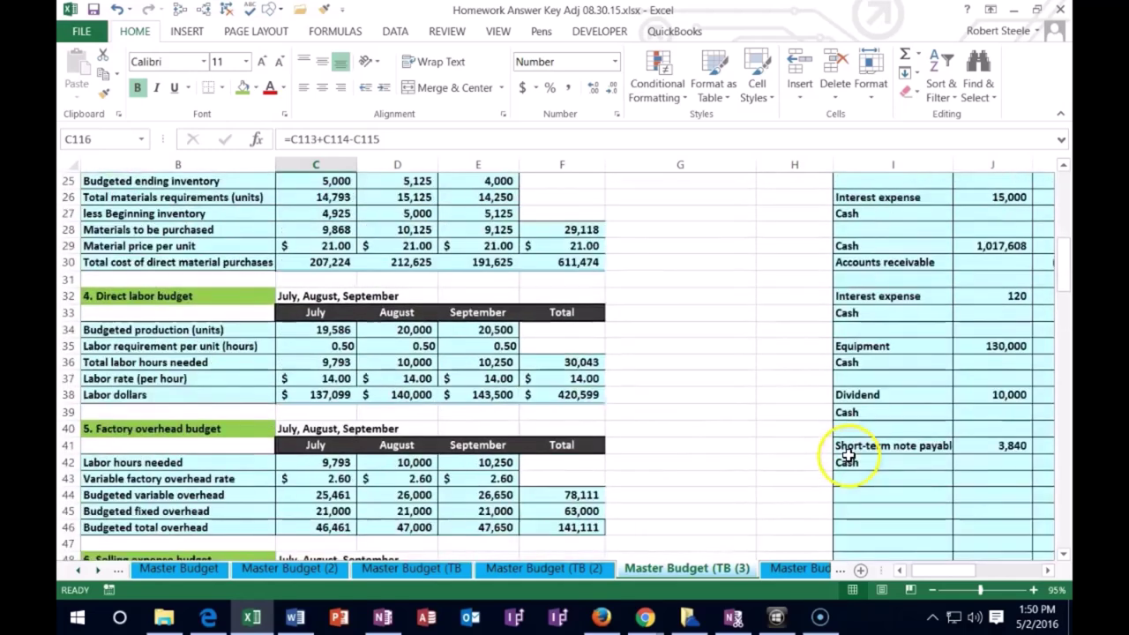
{"action": "left_click_drag", "start_coordinate": [966, 573], "coordinate": [977, 570]}
{"action": "scroll", "coordinate": [901, 494], "scroll_direction": "up", "scroll_amount": 8}
{"action": "left_click", "coordinate": [540, 228]}
{"action": "left_click_drag", "start_coordinate": [609, 227], "coordinate": [706, 262]}
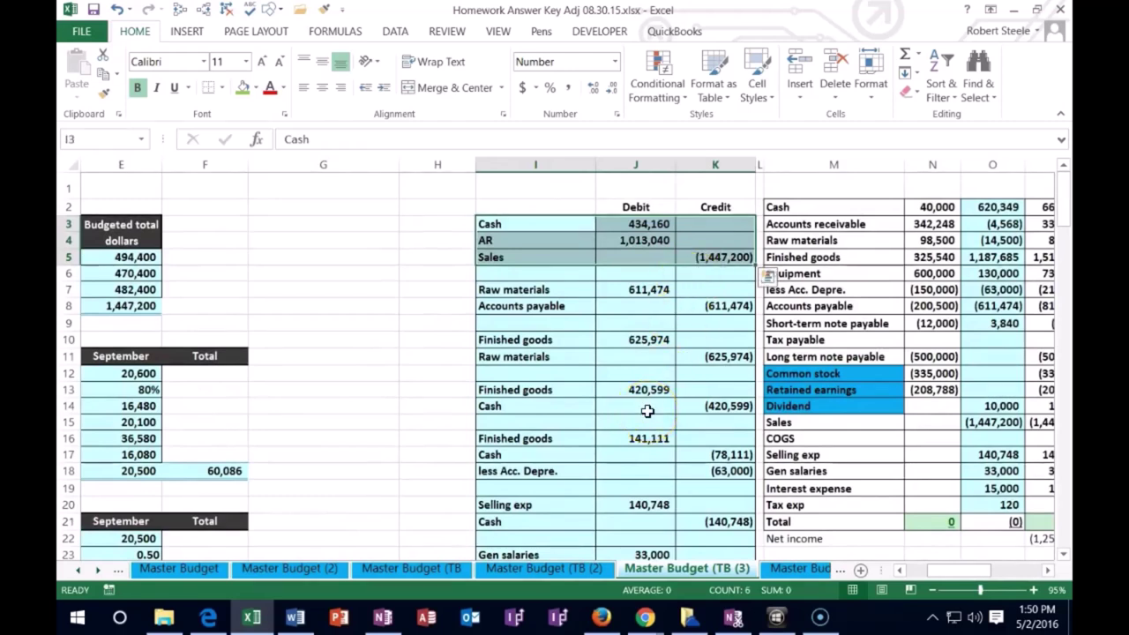
{"action": "left_click", "coordinate": [801, 257]}
{"action": "right_click", "coordinate": [807, 255]}
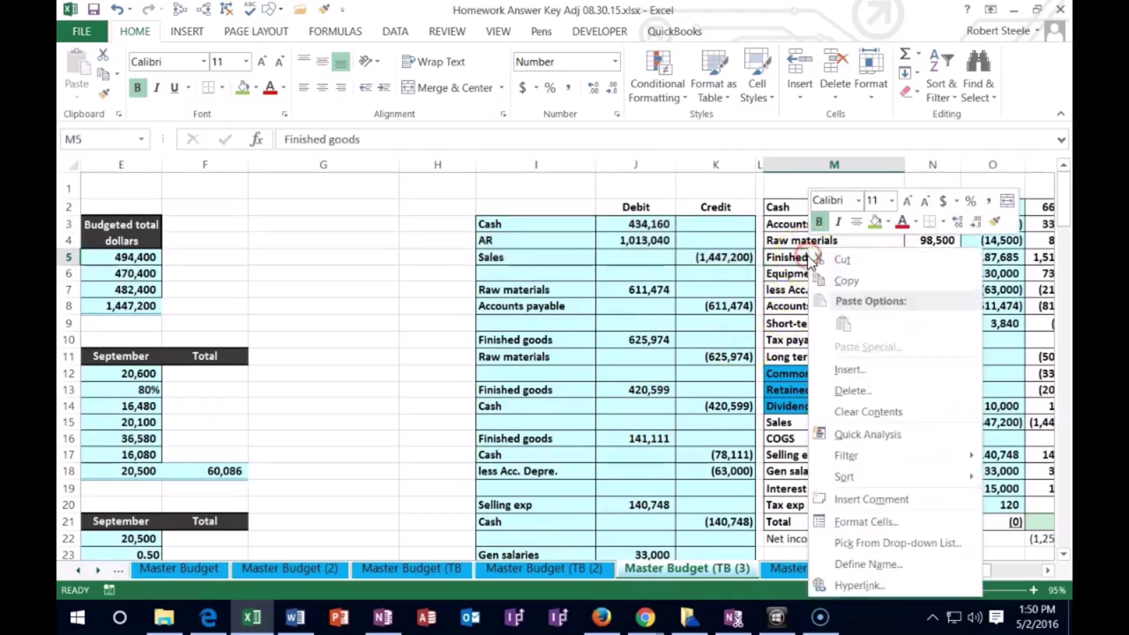
{"action": "left_click", "coordinate": [846, 281]}
{"action": "scroll", "coordinate": [680, 391], "scroll_direction": "down", "scroll_amount": 10}
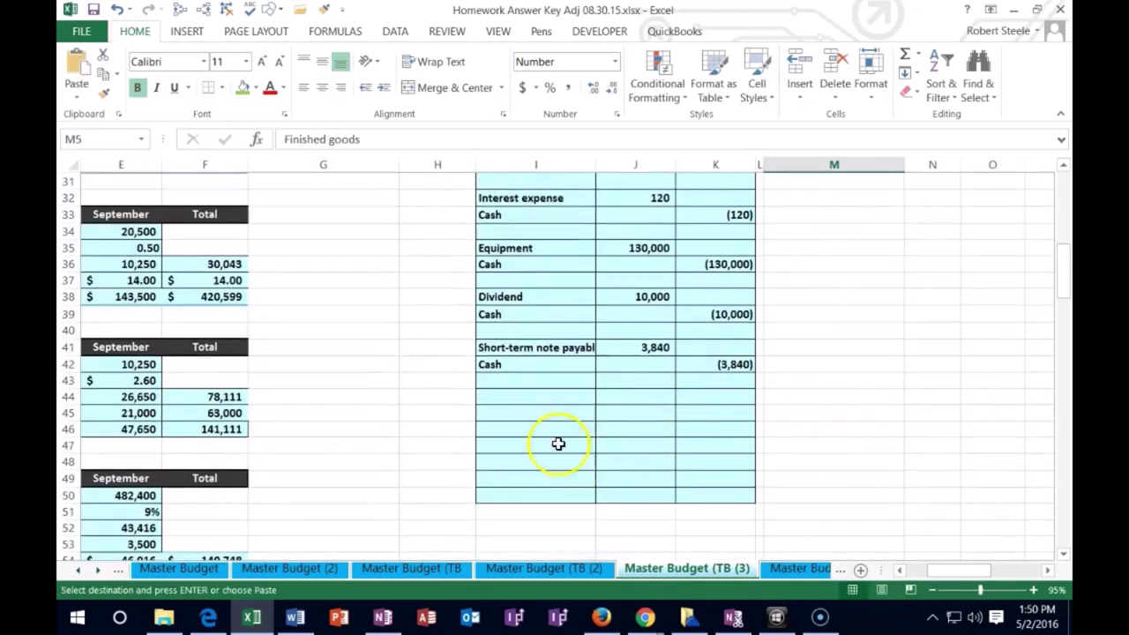
{"action": "right_click", "coordinate": [510, 411]}
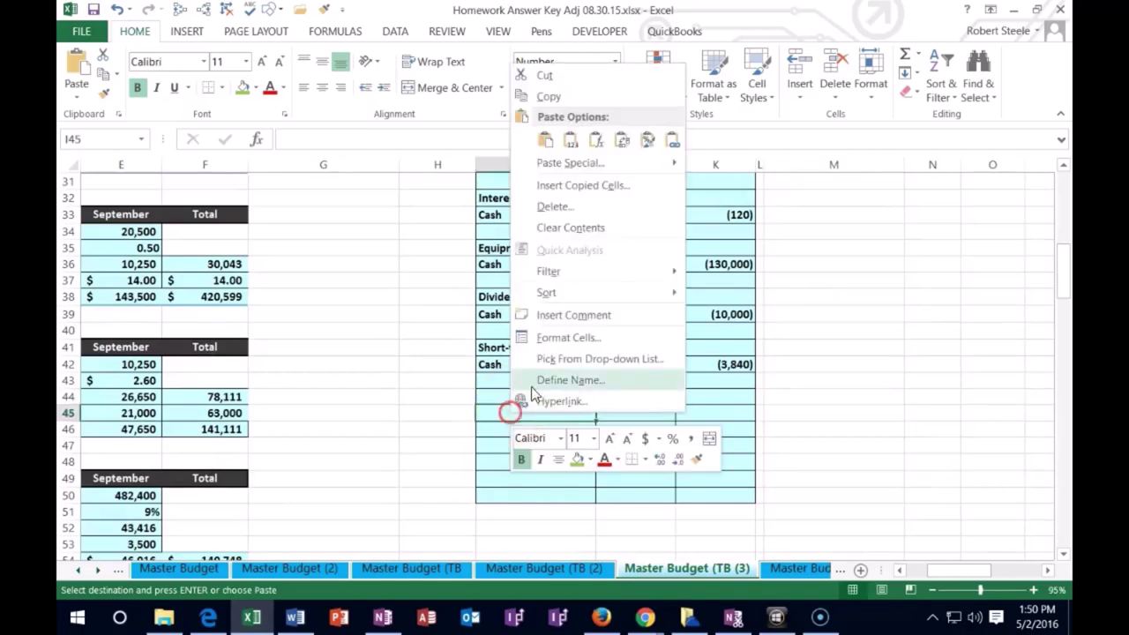
{"action": "left_click", "coordinate": [574, 140]}
- Copy the COGS account name from M16 and paste it as a value into I44 above Finished goods
{"action": "scroll", "coordinate": [821, 291], "scroll_direction": "up", "scroll_amount": 8}
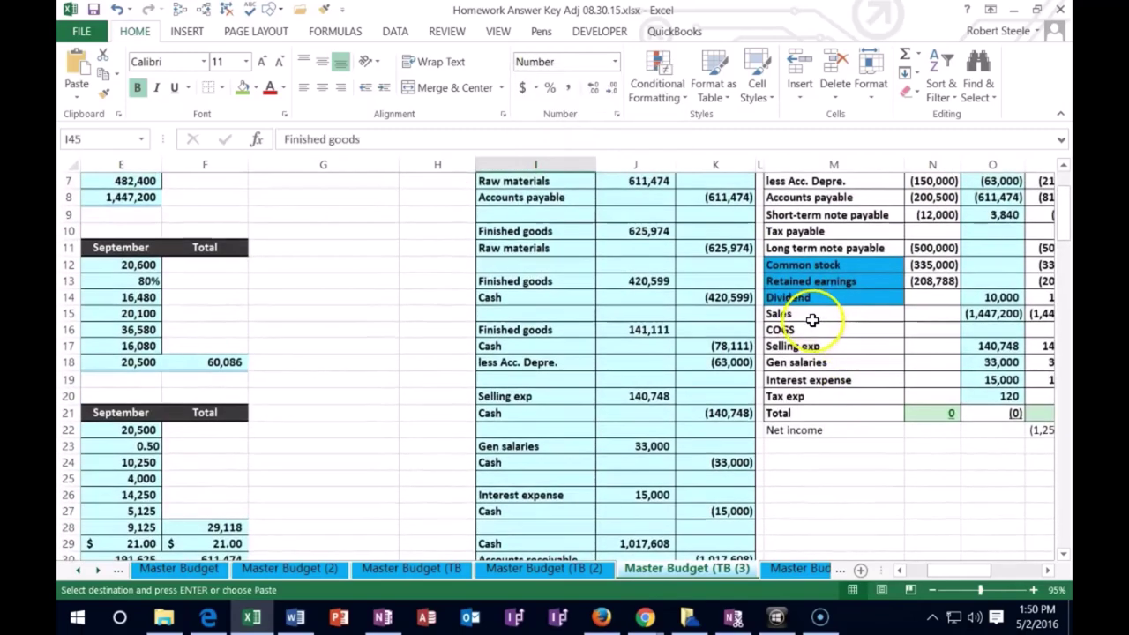
{"action": "left_click", "coordinate": [810, 328]}
{"action": "right_click", "coordinate": [810, 328]}
{"action": "left_click", "coordinate": [838, 281]}
{"action": "scroll", "coordinate": [618, 416], "scroll_direction": "down", "scroll_amount": 8}
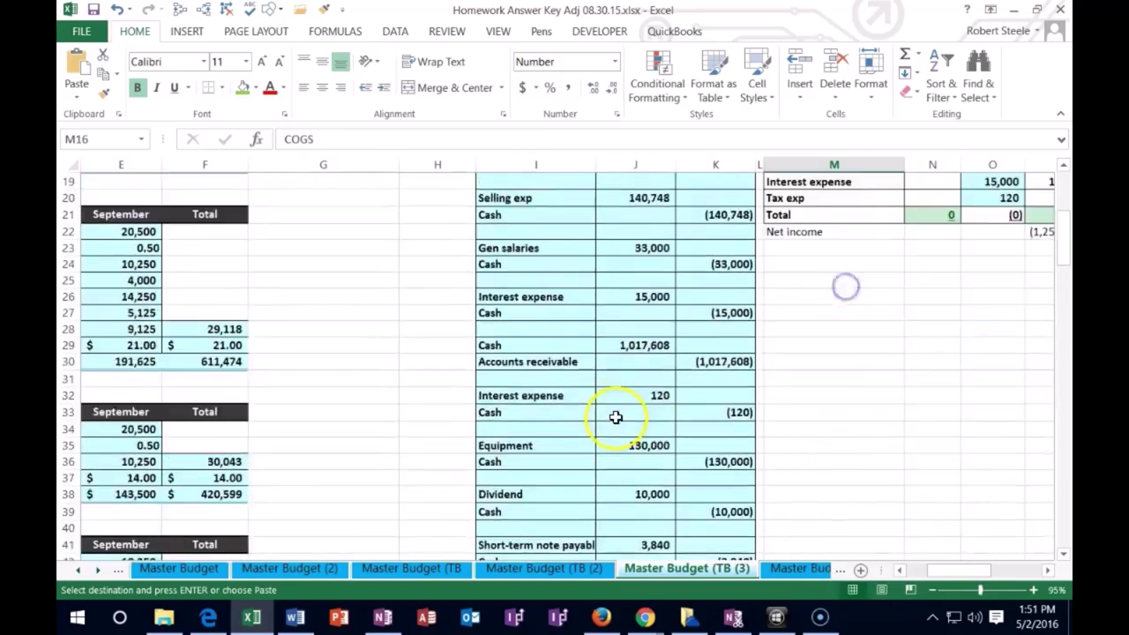
{"action": "scroll", "coordinate": [619, 418], "scroll_direction": "down", "scroll_amount": 1}
{"action": "left_click", "coordinate": [524, 339]}
{"action": "right_click", "coordinate": [524, 339]}
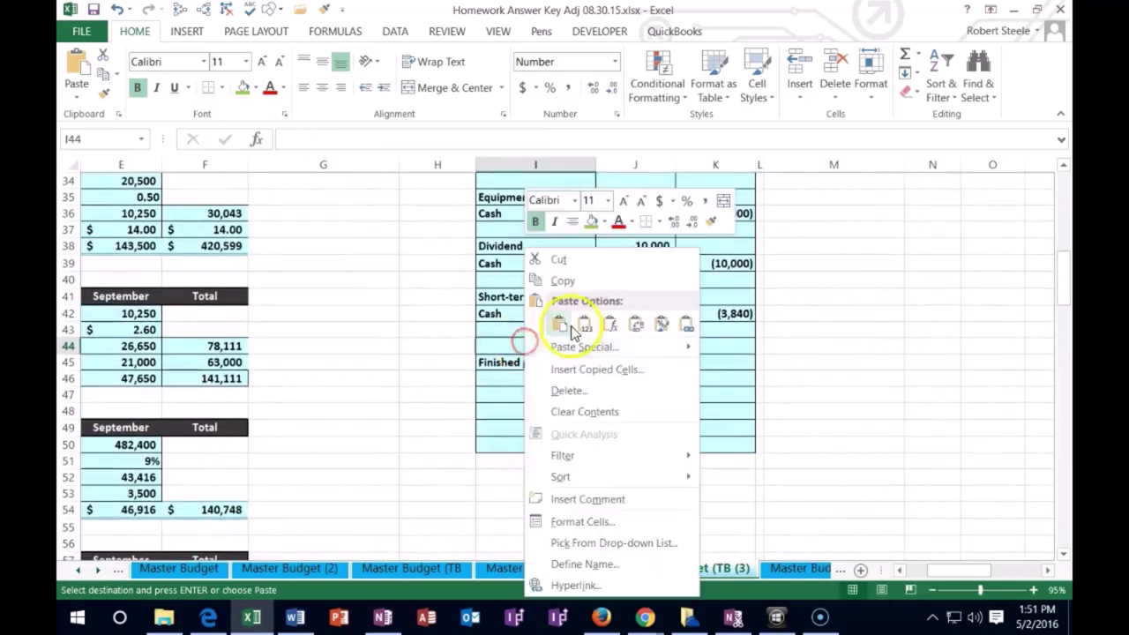
{"action": "left_click", "coordinate": [579, 327]}
- Link the COGS debit in J44 to the budgeted cost of goods sold in C116
{"action": "left_click", "coordinate": [621, 348]}
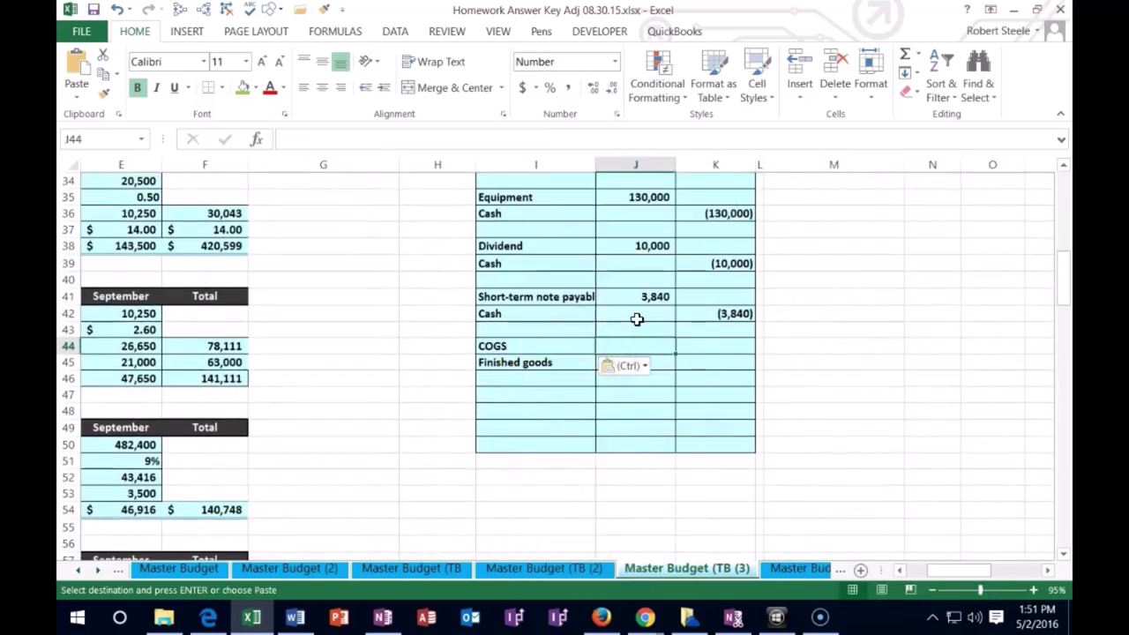
{"action": "type", "text": "="}
{"action": "left_click", "coordinate": [637, 371]}
{"action": "left_click_drag", "start_coordinate": [983, 578], "coordinate": [935, 574]}
{"action": "scroll", "coordinate": [902, 499], "scroll_direction": "down", "scroll_amount": 16}
{"action": "scroll", "coordinate": [810, 517], "scroll_direction": "down", "scroll_amount": 6}
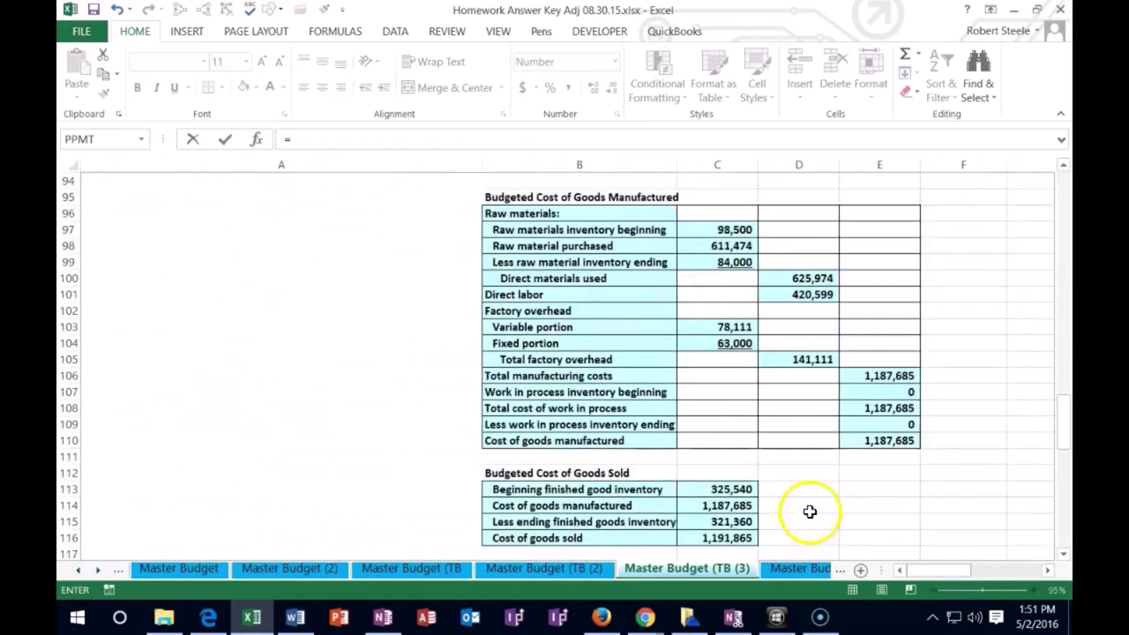
{"action": "left_click", "coordinate": [726, 441]}
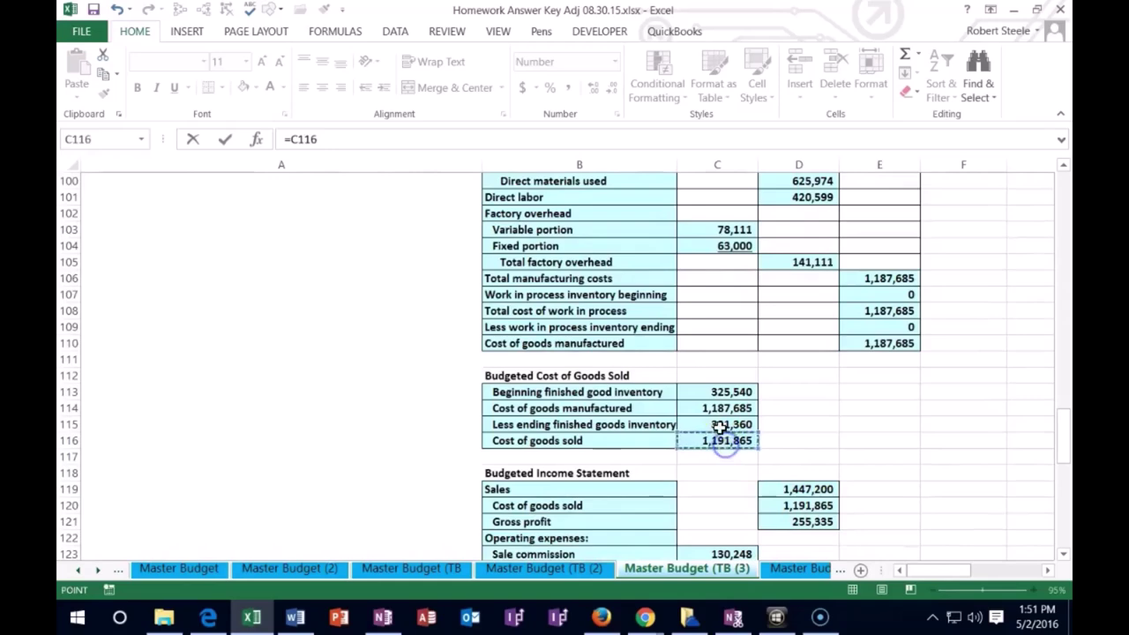
{"action": "key", "text": "Return"}
- Enter the Finished goods credit in K45 as the negative of the J44 debit
{"action": "key", "text": "Left"}
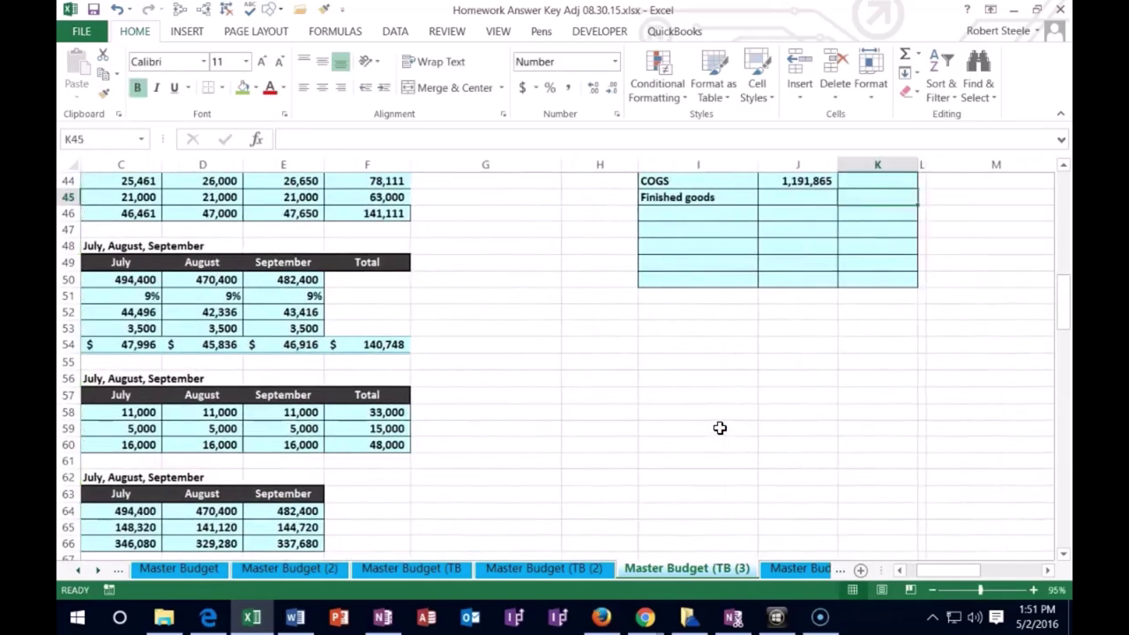
{"action": "type", "text": "=-"}
{"action": "key", "text": "Up"}
{"action": "key", "text": "Left"}
{"action": "key", "text": "Return"}
- Post the COGS debit to the trial balance by linking the COGS adjustment in O16 to J44
{"action": "key", "text": "Right"}
{"action": "key", "text": "Right"}
{"action": "key", "text": "Right"}
{"action": "key", "text": "Right"}
{"action": "key", "text": "Right"}
{"action": "key", "text": "Right"}
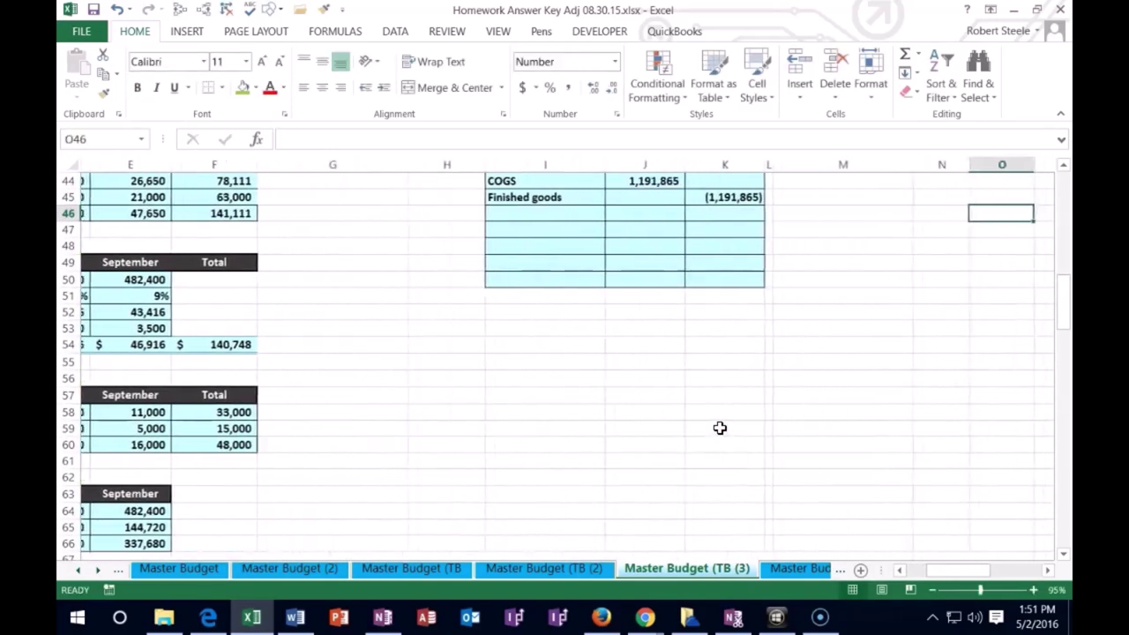
{"action": "scroll", "coordinate": [748, 405], "scroll_direction": "up", "scroll_amount": 4}
{"action": "scroll", "coordinate": [748, 405], "scroll_direction": "up", "scroll_amount": 7}
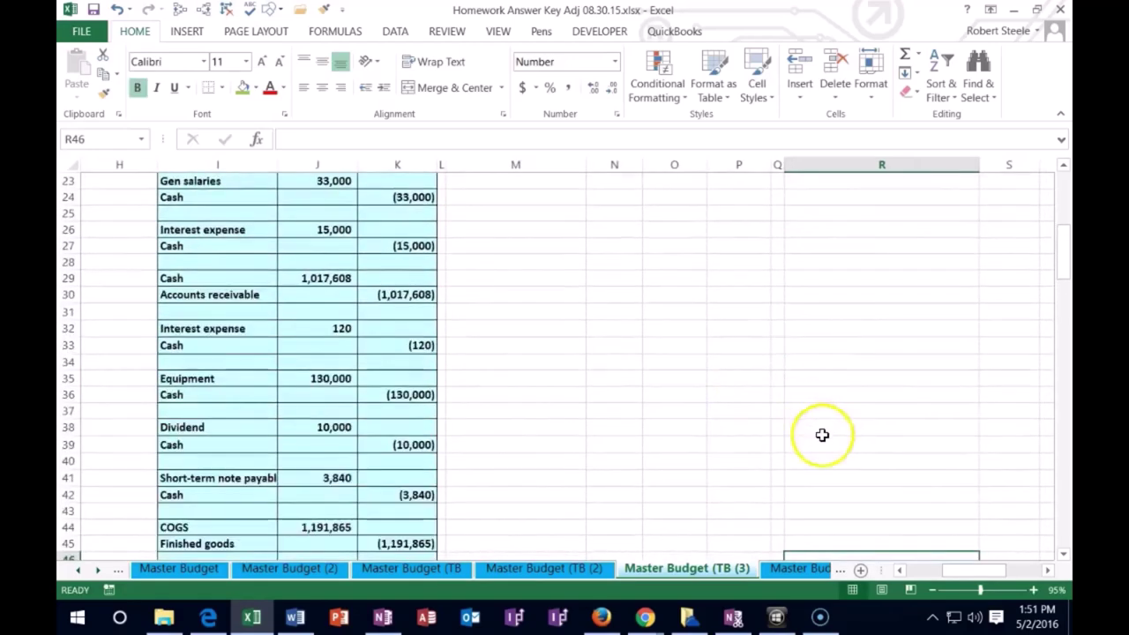
{"action": "left_click", "coordinate": [674, 263]}
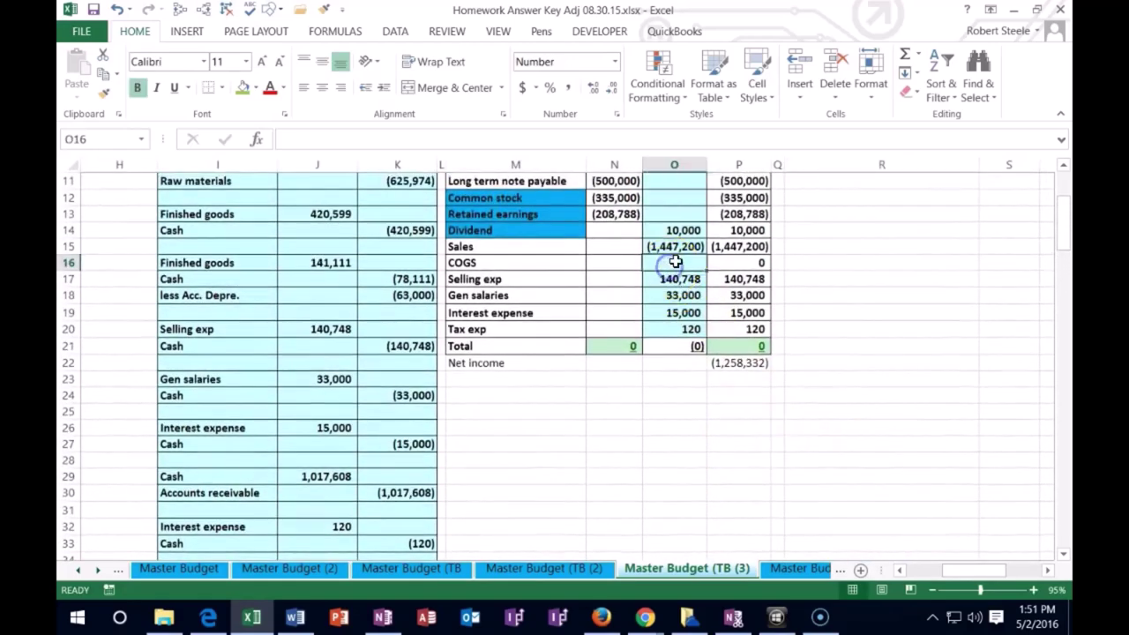
{"action": "type", "text": "="}
{"action": "scroll", "coordinate": [472, 385], "scroll_direction": "down", "scroll_amount": 7}
{"action": "left_click", "coordinate": [312, 380]}
{"action": "key", "text": "Return"}
- Add the Finished goods credit in K45 to the Finished goods adjustment formula in O5
{"action": "scroll", "coordinate": [328, 398], "scroll_direction": "up", "scroll_amount": 10}
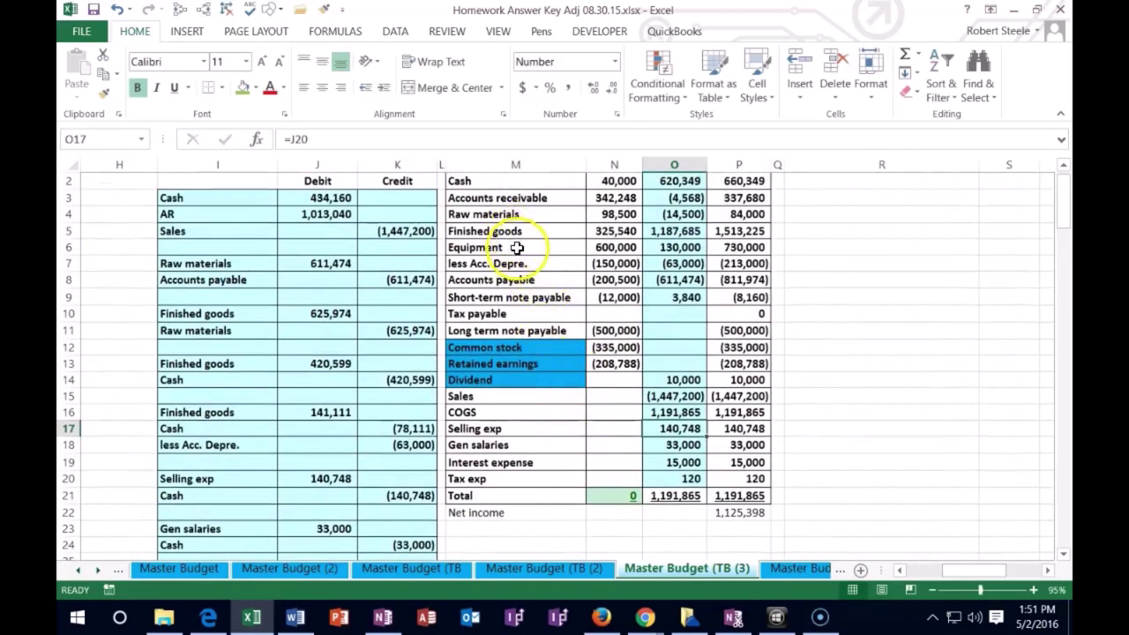
{"action": "scroll", "coordinate": [517, 248], "scroll_direction": "up", "scroll_amount": 1}
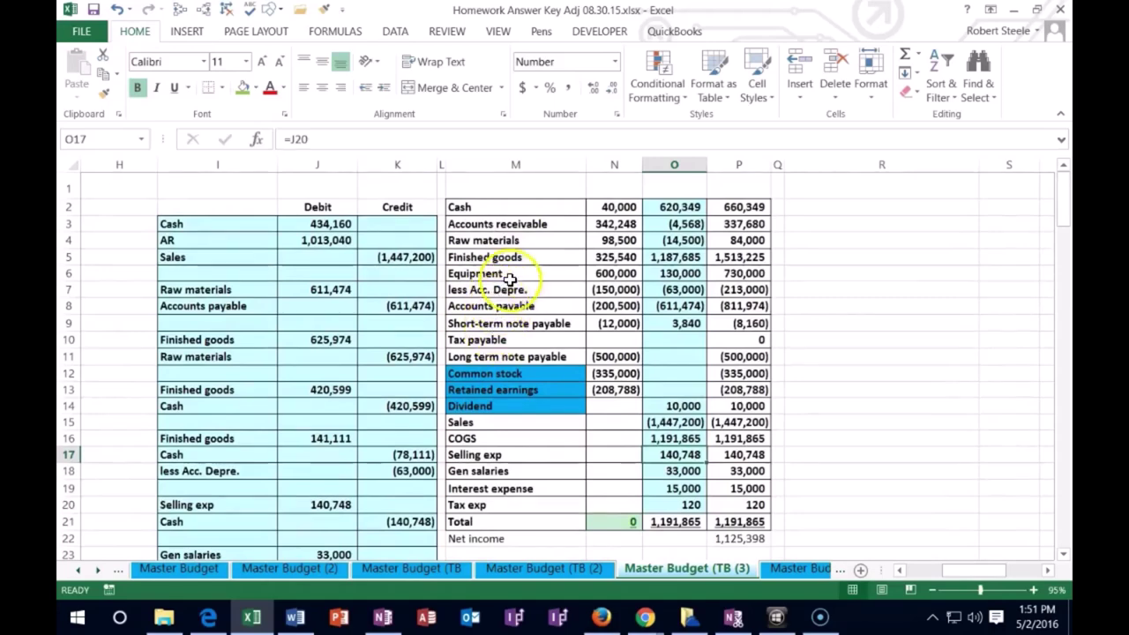
{"action": "double_click", "coordinate": [669, 256]}
{"action": "type", "text": "+"}
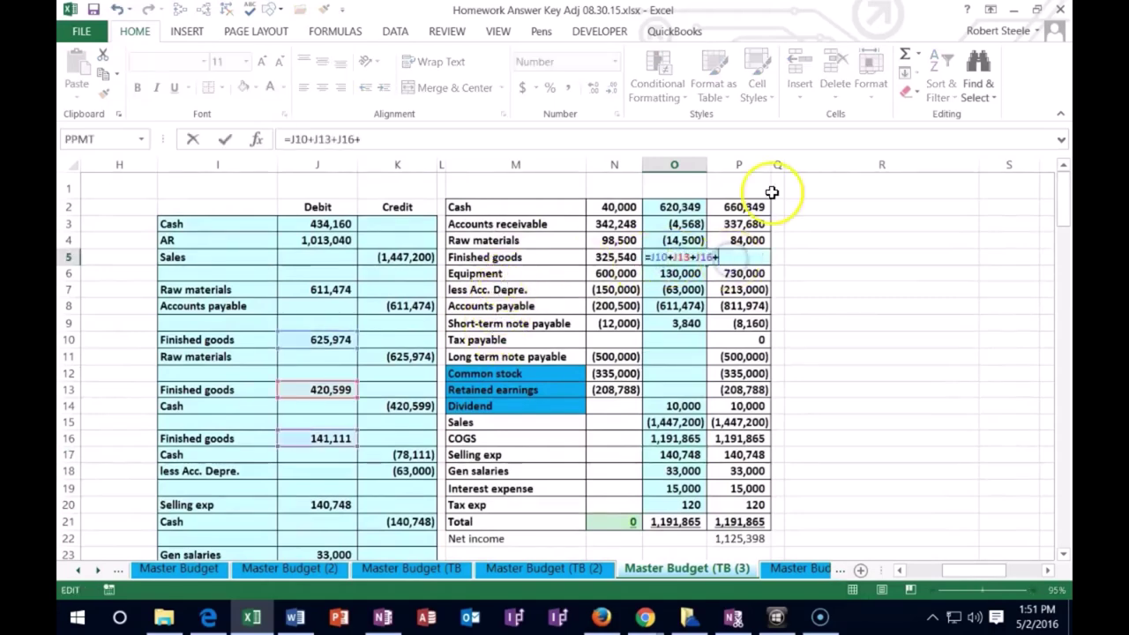
{"action": "scroll", "coordinate": [520, 345], "scroll_direction": "down", "scroll_amount": 10}
{"action": "left_click", "coordinate": [403, 413]}
{"action": "key", "text": "Return"}
{"action": "scroll", "coordinate": [433, 373], "scroll_direction": "up", "scroll_amount": 8}
- Examine the budgeted cost of goods sold and the budgeted income statement, including the income tax formula in D130
{"action": "left_click", "coordinate": [360, 425]}
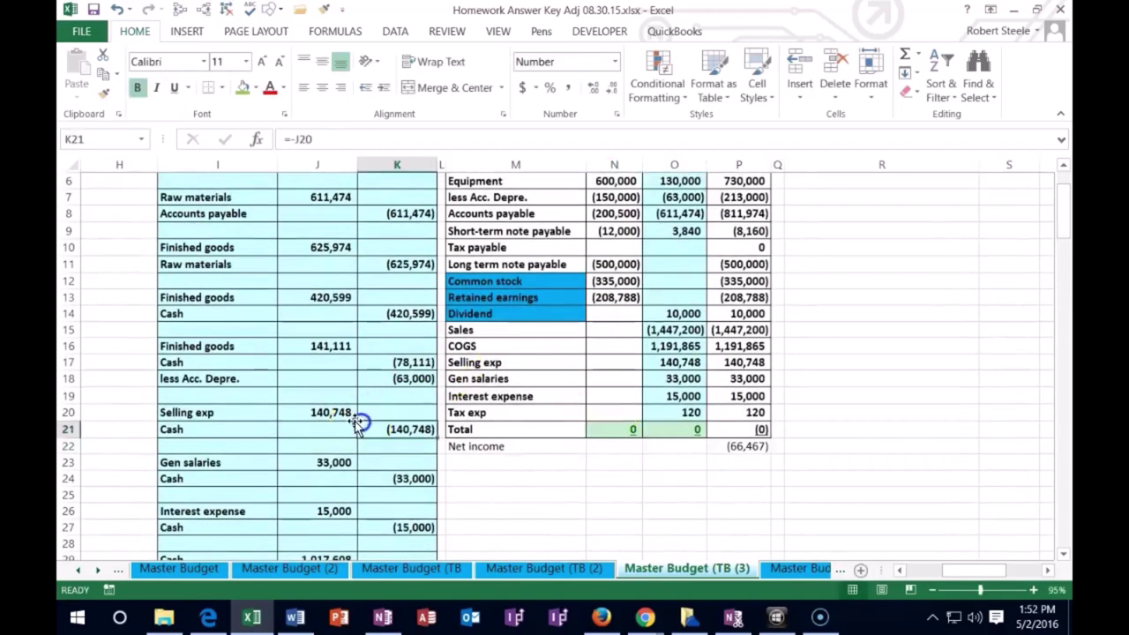
{"action": "key", "text": "Left"}
{"action": "key", "text": "Left"}
{"action": "key", "text": "Left"}
{"action": "key", "text": "Left"}
{"action": "key", "text": "Left"}
{"action": "key", "text": "Left"}
{"action": "key", "text": "Left"}
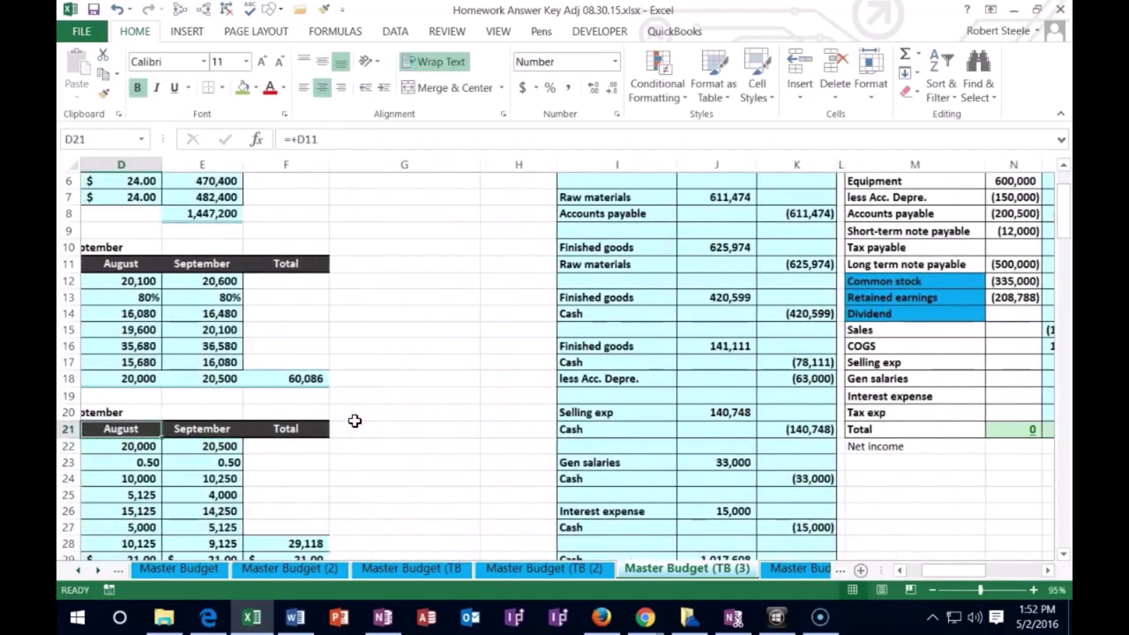
{"action": "key", "text": "Left"}
{"action": "scroll", "coordinate": [406, 402], "scroll_direction": "down", "scroll_amount": 20}
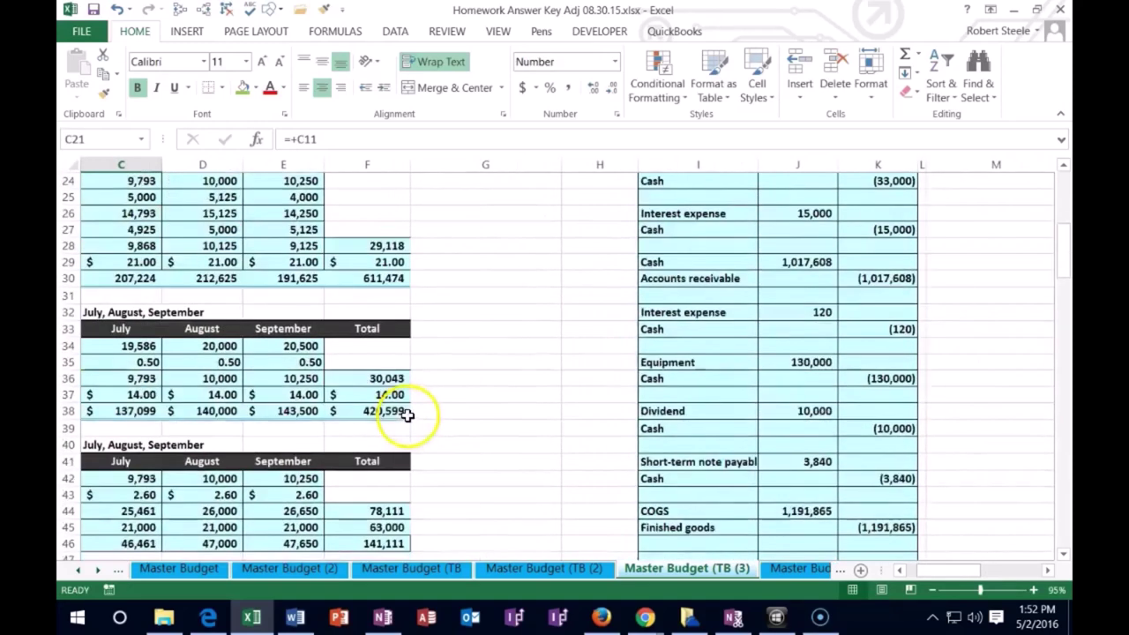
{"action": "scroll", "coordinate": [414, 398], "scroll_direction": "down", "scroll_amount": 3}
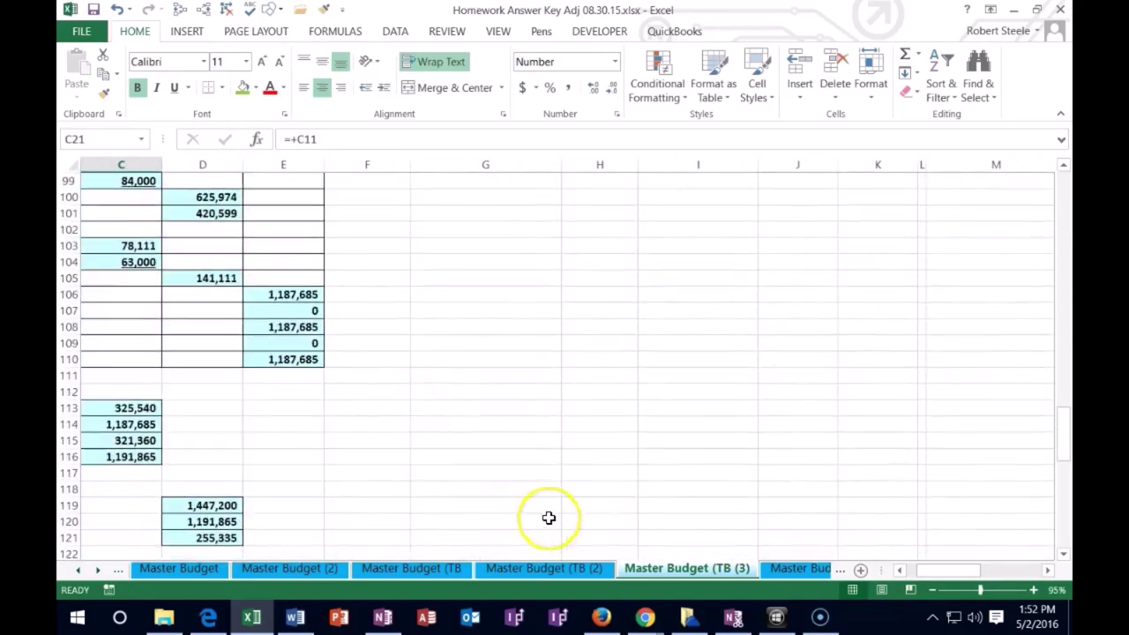
{"action": "left_click", "coordinate": [474, 440]}
{"action": "key", "text": "Left"}
{"action": "key", "text": "Left"}
{"action": "key", "text": "Left"}
{"action": "key", "text": "Left"}
{"action": "key", "text": "Left"}
{"action": "key", "text": "Left"}
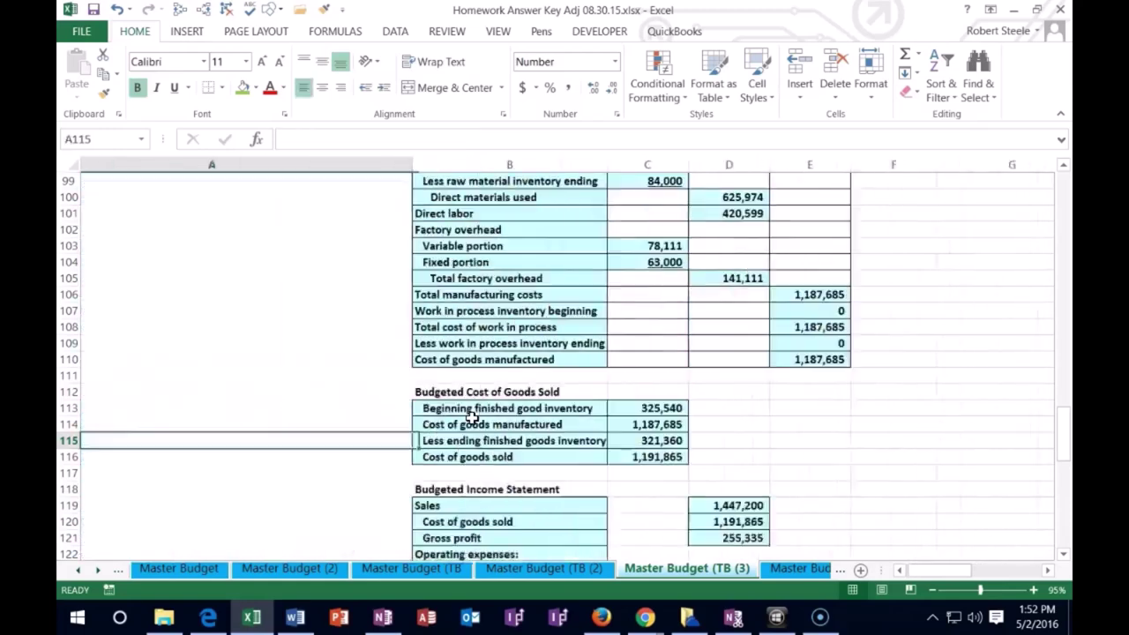
{"action": "scroll", "coordinate": [642, 384], "scroll_direction": "up", "scroll_amount": 6}
{"action": "scroll", "coordinate": [642, 385], "scroll_direction": "down", "scroll_amount": 10}
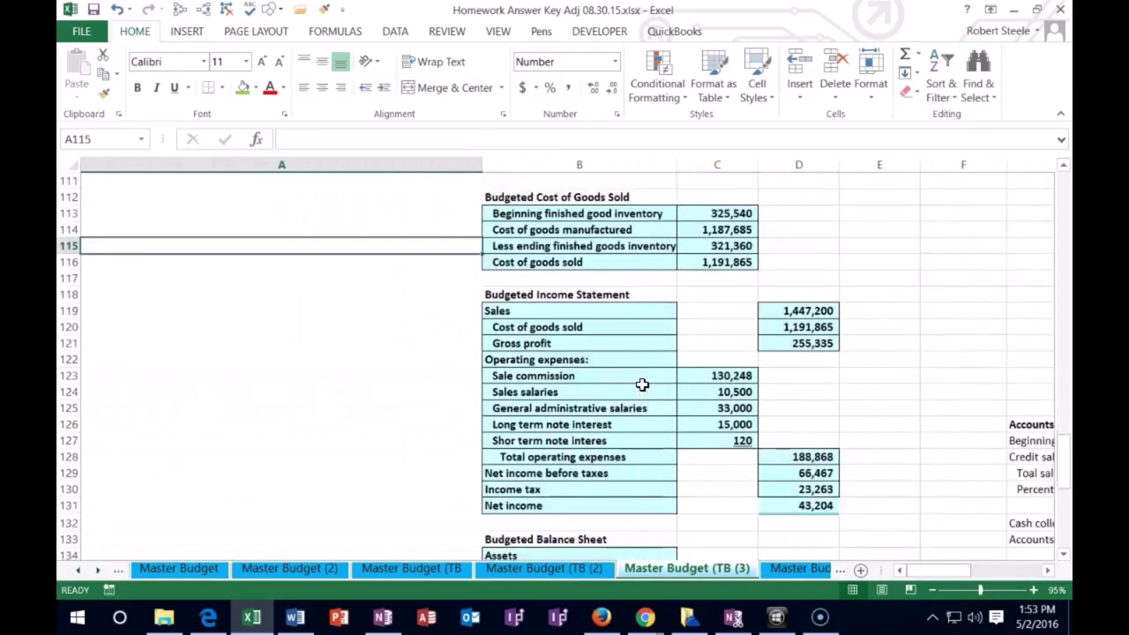
{"action": "scroll", "coordinate": [642, 384], "scroll_direction": "down", "scroll_amount": 1}
{"action": "left_click", "coordinate": [788, 441]}
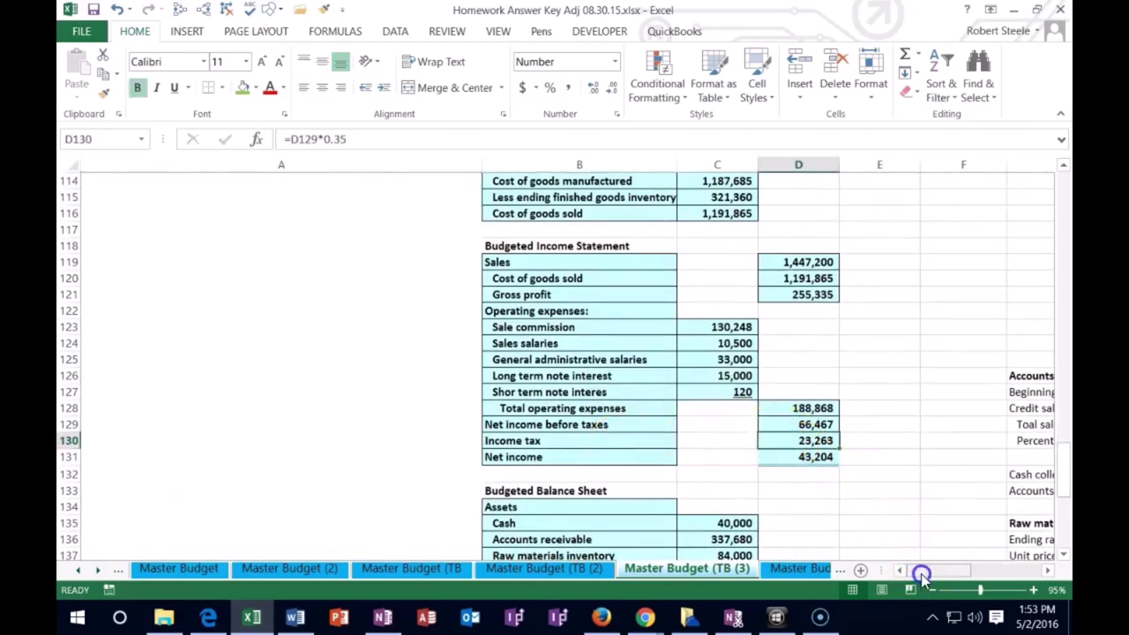
- Copy the Tax payable label from the trial balance into I48 as the credit account of a new journal entry
{"action": "left_click_drag", "start_coordinate": [921, 573], "coordinate": [945, 574]}
{"action": "scroll", "coordinate": [882, 456], "scroll_direction": "up", "scroll_amount": 20}
{"action": "scroll", "coordinate": [874, 445], "scroll_direction": "up", "scroll_amount": 14}
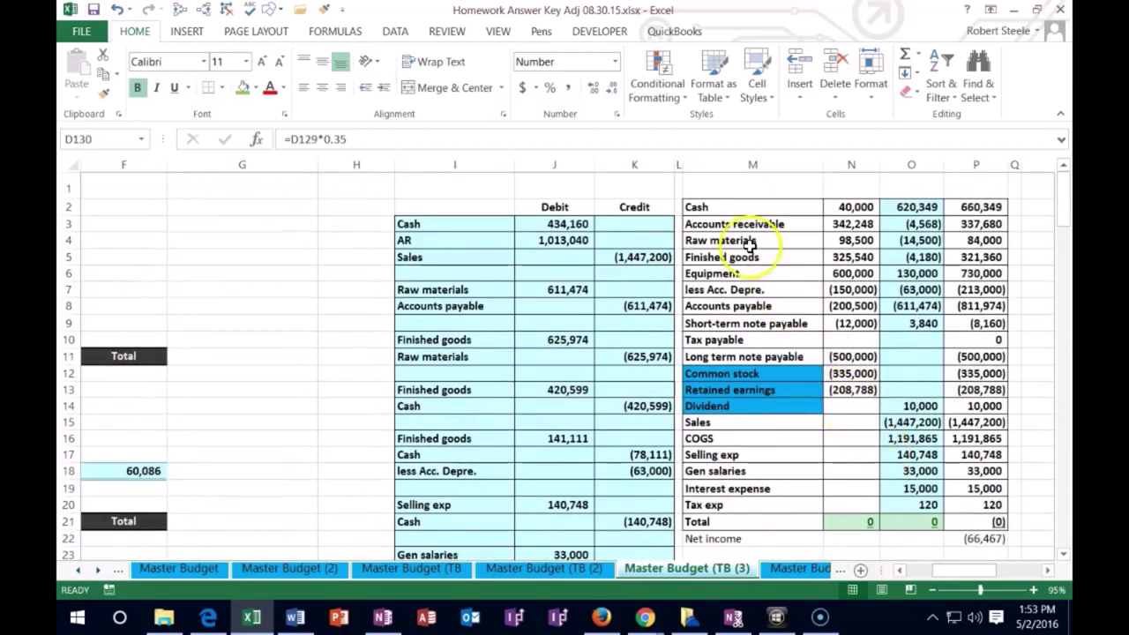
{"action": "right_click", "coordinate": [756, 343]}
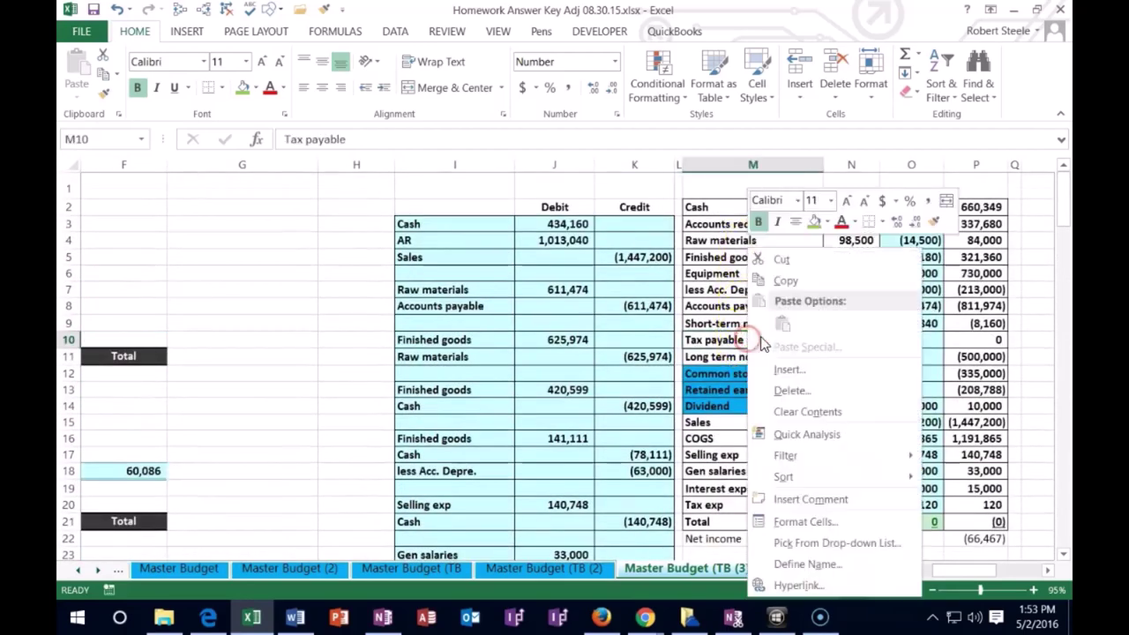
{"action": "left_click", "coordinate": [785, 281]}
{"action": "scroll", "coordinate": [547, 388], "scroll_direction": "down", "scroll_amount": 10}
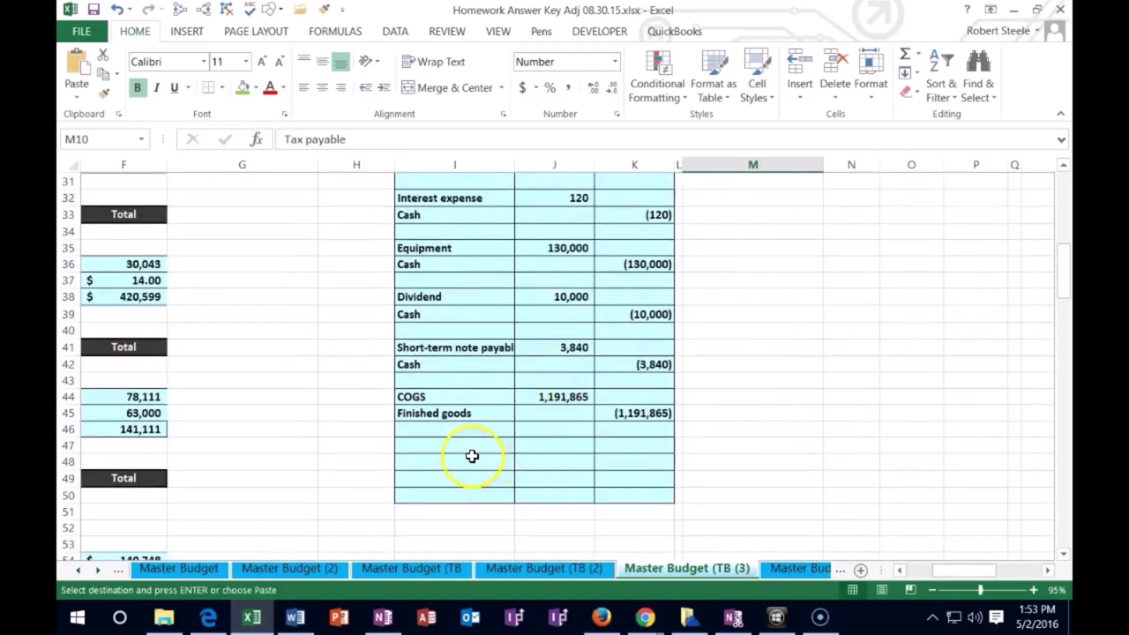
{"action": "left_click", "coordinate": [474, 458]}
{"action": "right_click", "coordinate": [468, 465]}
{"action": "left_click", "coordinate": [529, 194]}
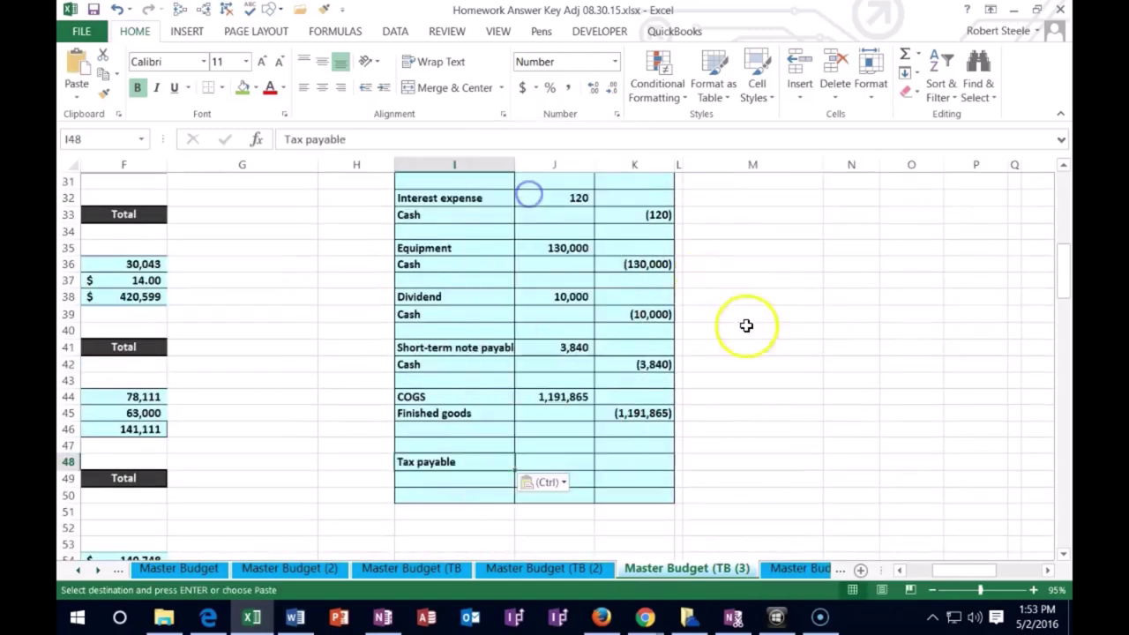
- Copy the Tax exp label from the trial balance and paste only its value into I47 as the debit account
{"action": "scroll", "coordinate": [706, 289], "scroll_direction": "up", "scroll_amount": 5}
{"action": "left_click", "coordinate": [729, 247]}
{"action": "right_click", "coordinate": [731, 249]}
{"action": "left_click", "coordinate": [745, 281]}
{"action": "scroll", "coordinate": [517, 371], "scroll_direction": "down", "scroll_amount": 6}
{"action": "right_click", "coordinate": [430, 396]}
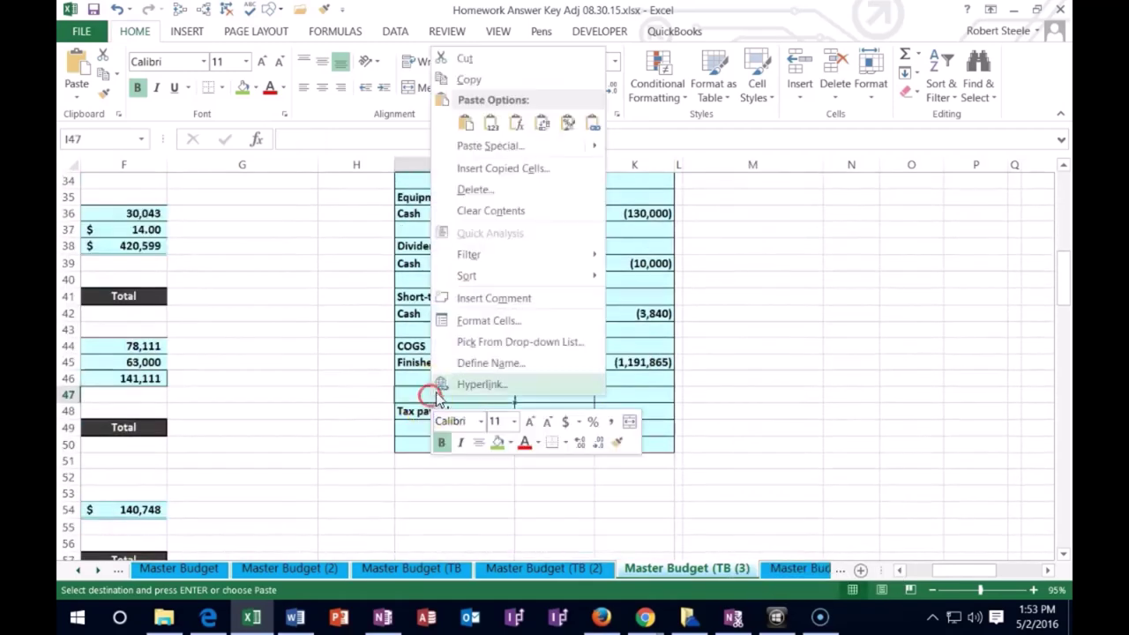
{"action": "left_click", "coordinate": [492, 122]}
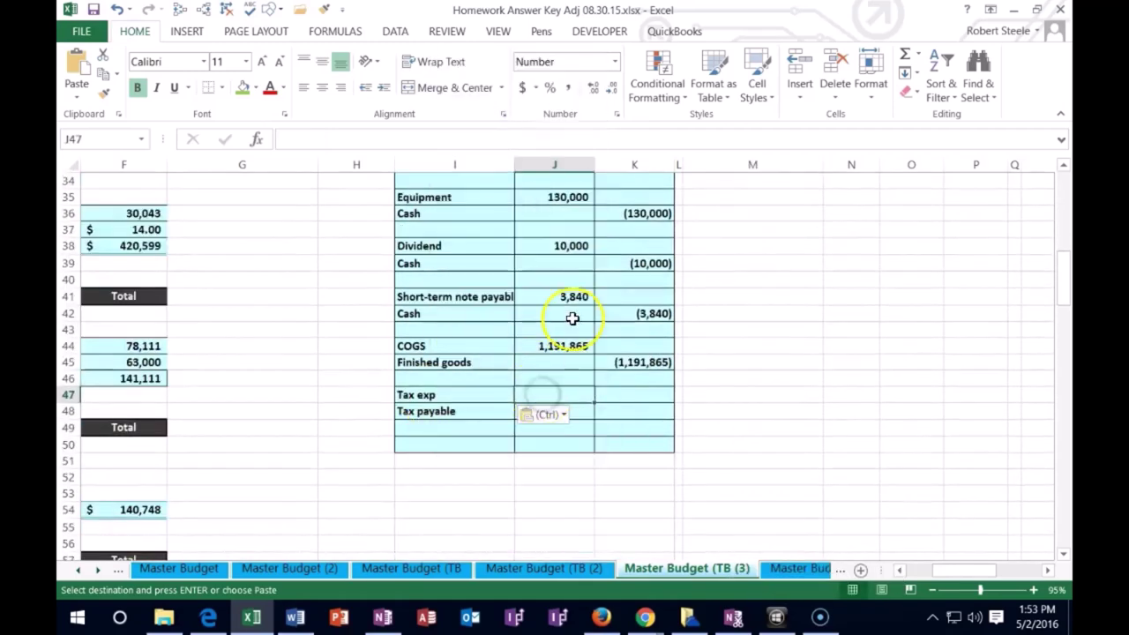
- Link the Tax exp debit in J47 to the income statement's income tax in D130, and enter the Tax payable credit in K48 as =-J47
{"action": "type", "text": "="}
{"action": "left_click_drag", "start_coordinate": [958, 573], "coordinate": [926, 576]}
{"action": "scroll", "coordinate": [882, 538], "scroll_direction": "down", "scroll_amount": 20}
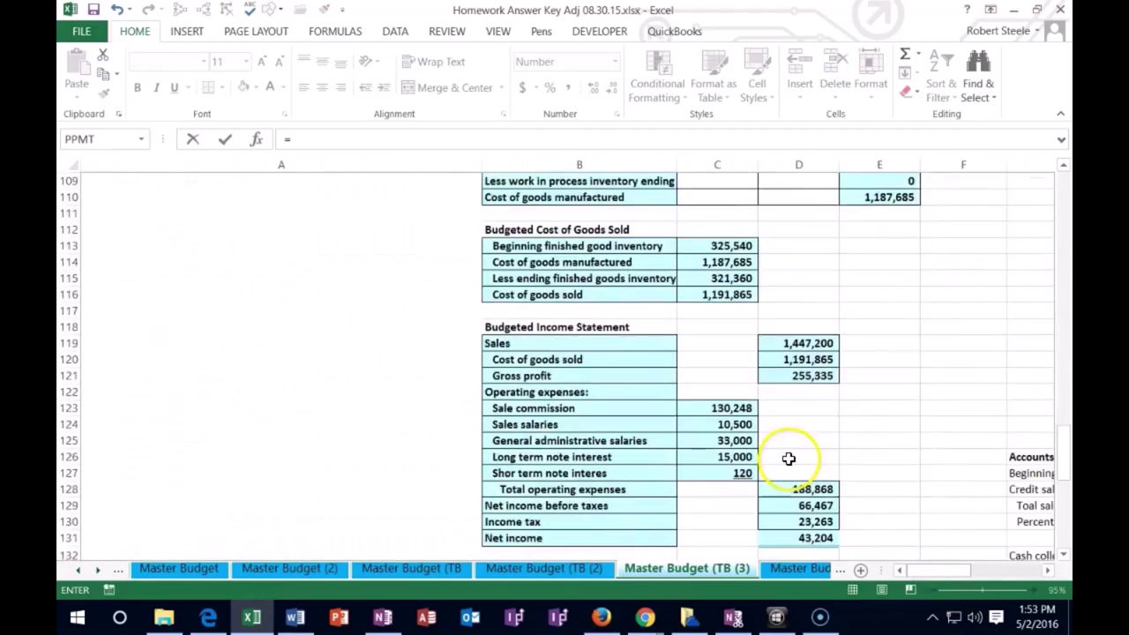
{"action": "scroll", "coordinate": [789, 459], "scroll_direction": "down", "scroll_amount": 8}
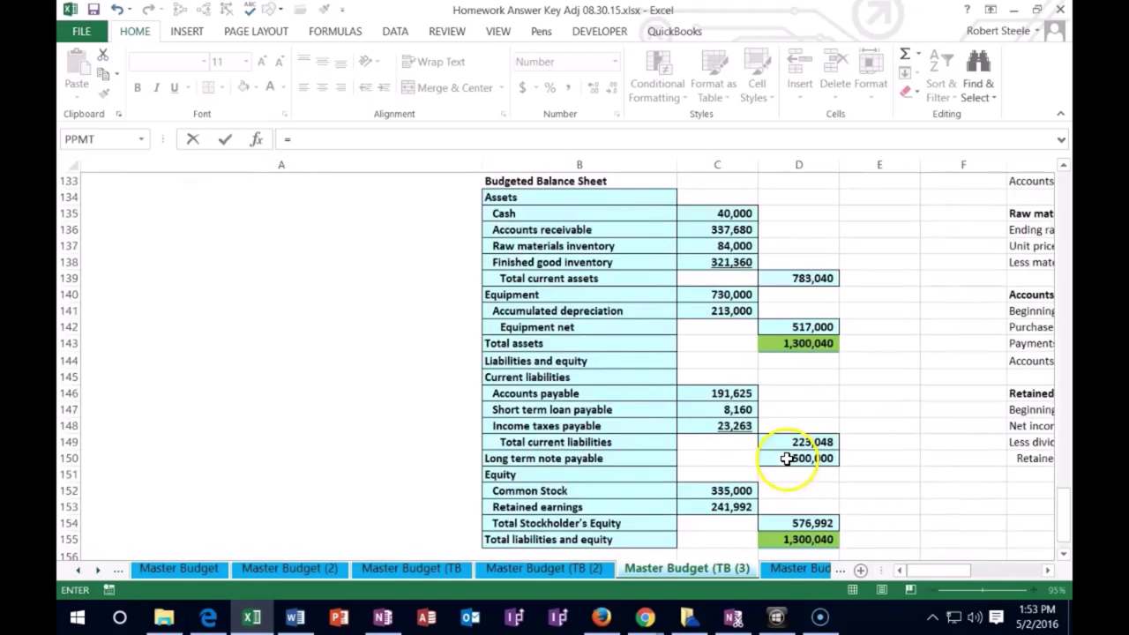
{"action": "scroll", "coordinate": [784, 465], "scroll_direction": "down", "scroll_amount": 1}
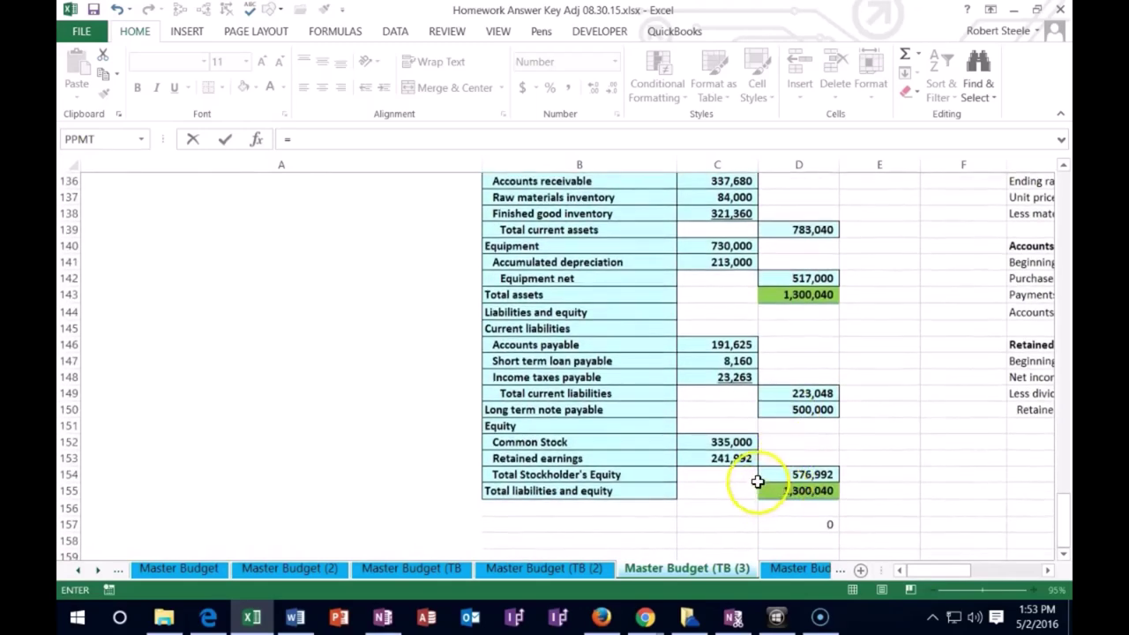
{"action": "scroll", "coordinate": [757, 476], "scroll_direction": "up", "scroll_amount": 6}
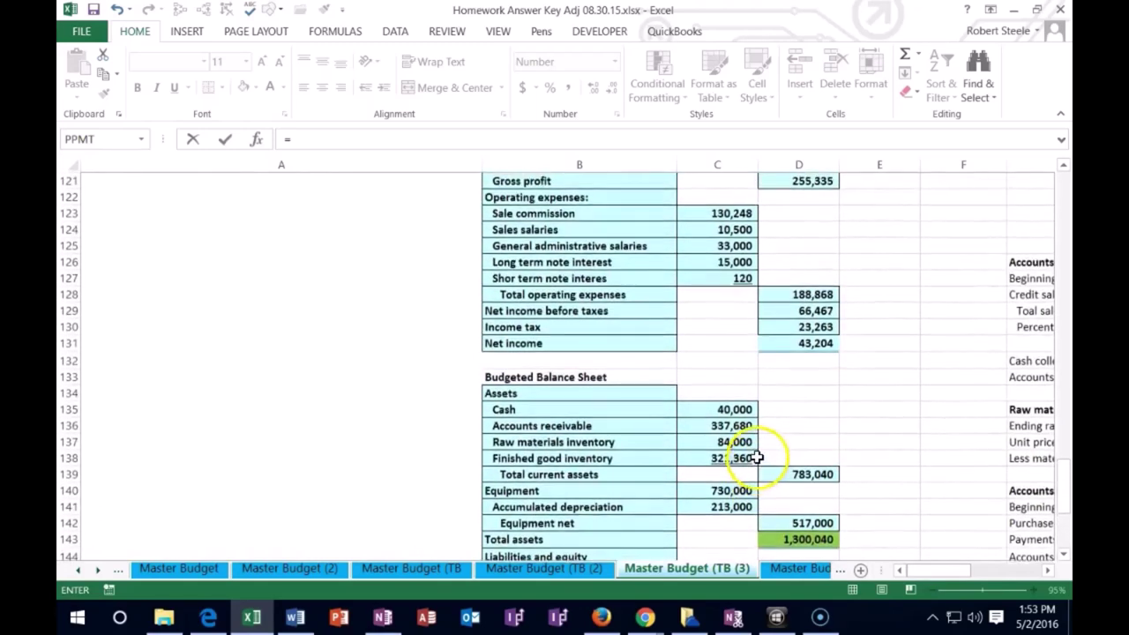
{"action": "left_click", "coordinate": [793, 377]}
{"action": "key", "text": "Return"}
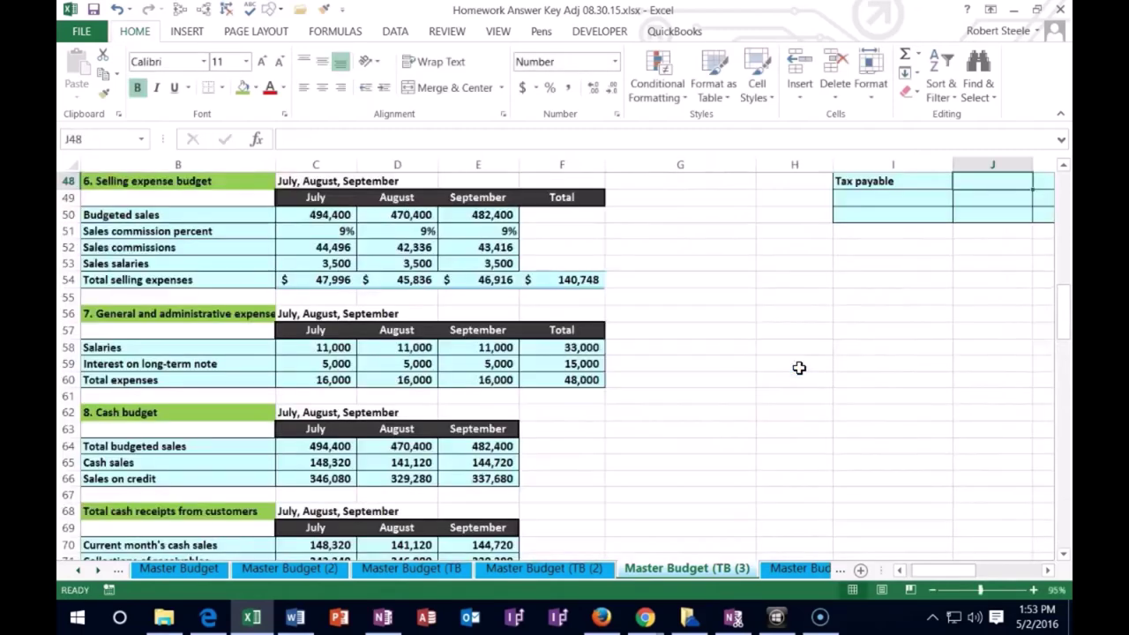
{"action": "type", "text": "=-j47"}
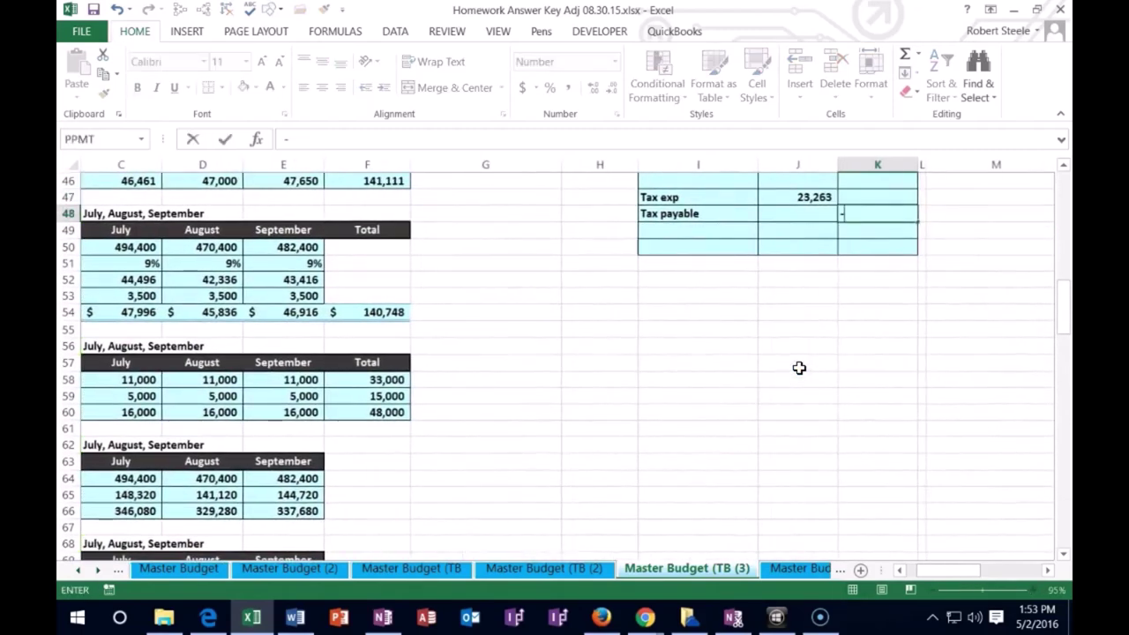
{"action": "key", "text": "Return"}
- Clear the Tax exp adjustment in O20 and set the Interest expense adjustment in O19 to =J26+J32
{"action": "key", "text": "Right"}
{"action": "key", "text": "Right"}
{"action": "key", "text": "Right"}
{"action": "key", "text": "Right"}
{"action": "key", "text": "Right"}
{"action": "key", "text": "Right"}
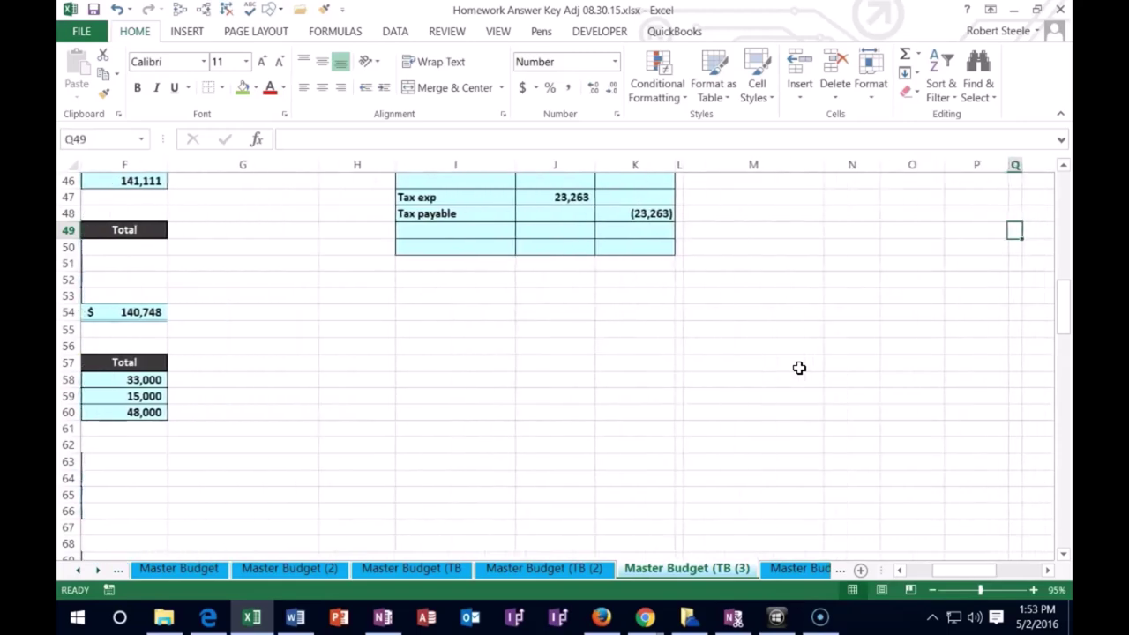
{"action": "scroll", "coordinate": [821, 384], "scroll_direction": "up", "scroll_amount": 6}
{"action": "scroll", "coordinate": [839, 416], "scroll_direction": "up", "scroll_amount": 5}
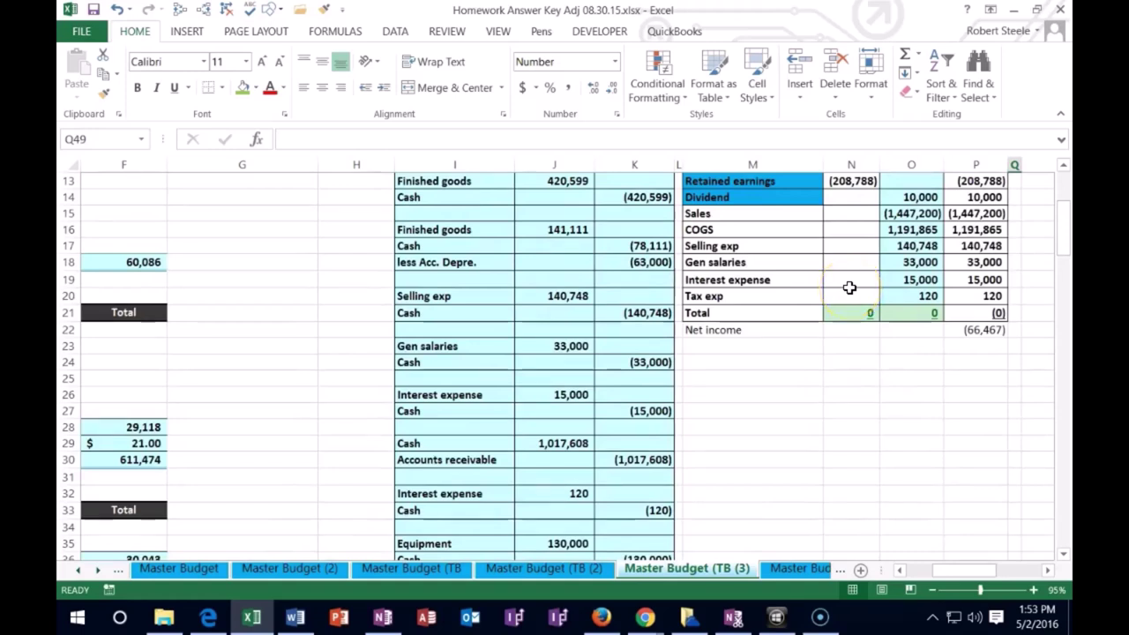
{"action": "left_click", "coordinate": [896, 296]}
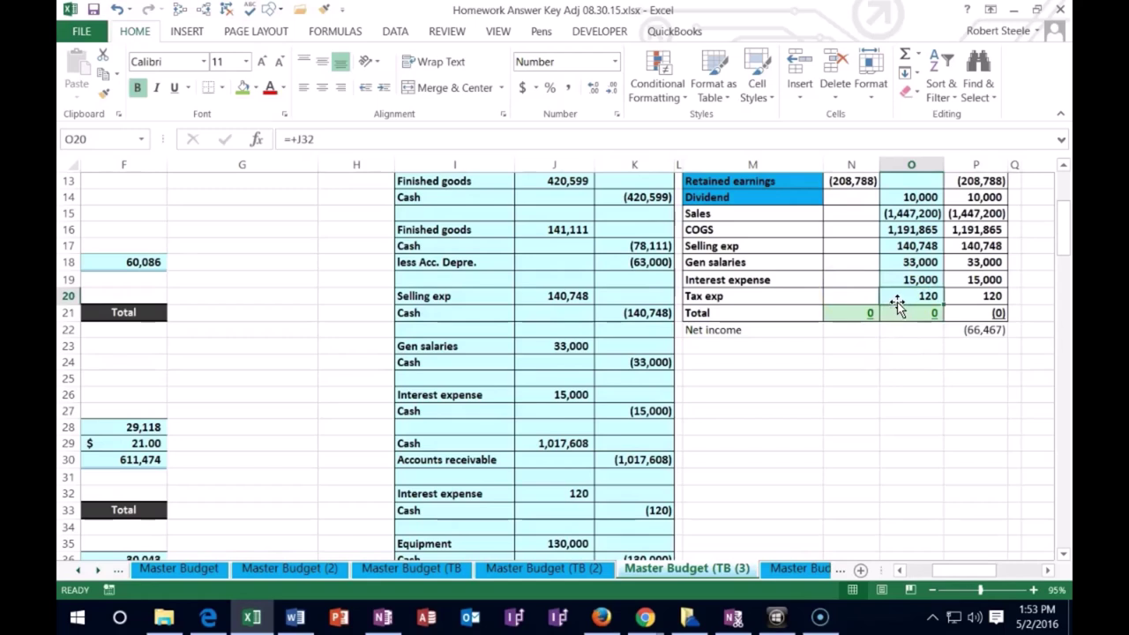
{"action": "left_click", "coordinate": [291, 139]}
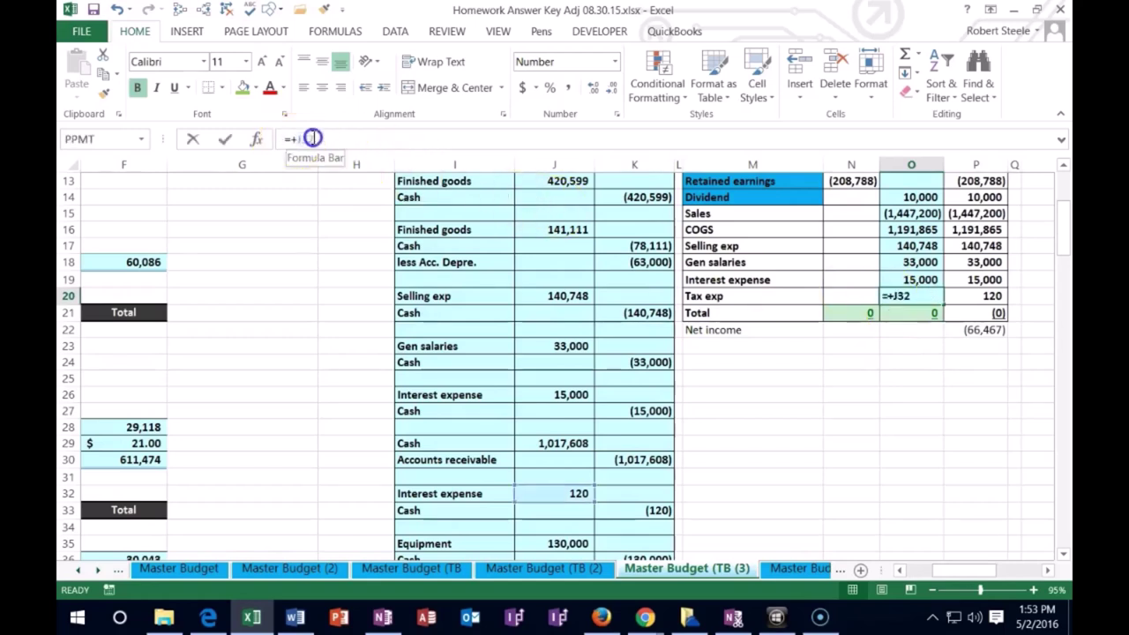
{"action": "left_click_drag", "start_coordinate": [291, 138], "coordinate": [329, 139]}
{"action": "key", "text": "BackSpace"}
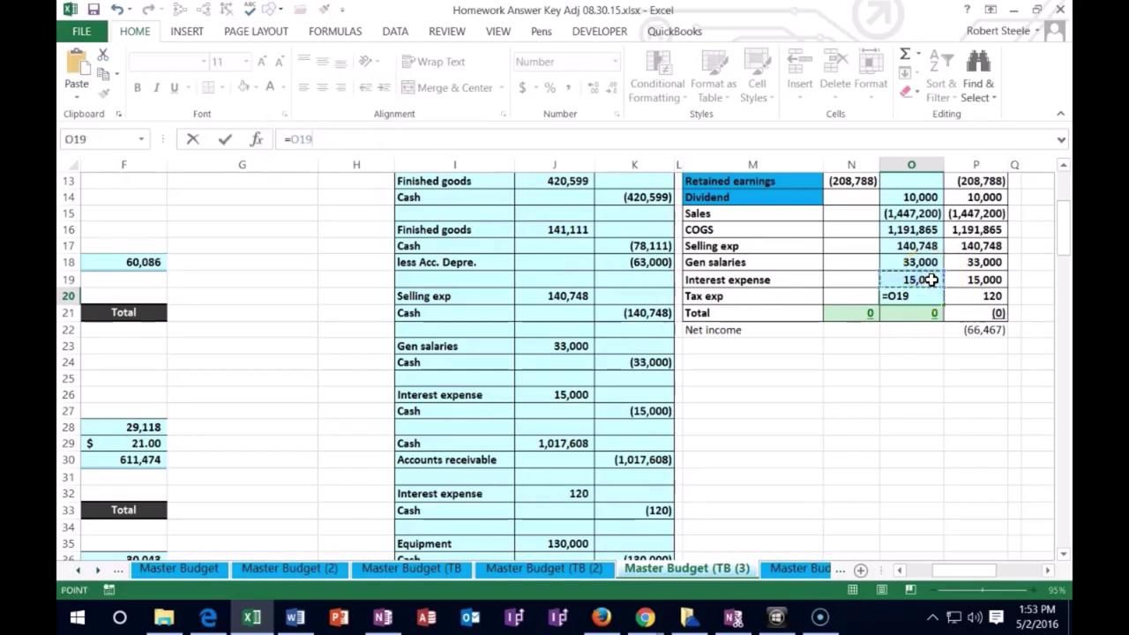
{"action": "key", "text": "BackSpace"}
{"action": "key", "text": "Return"}
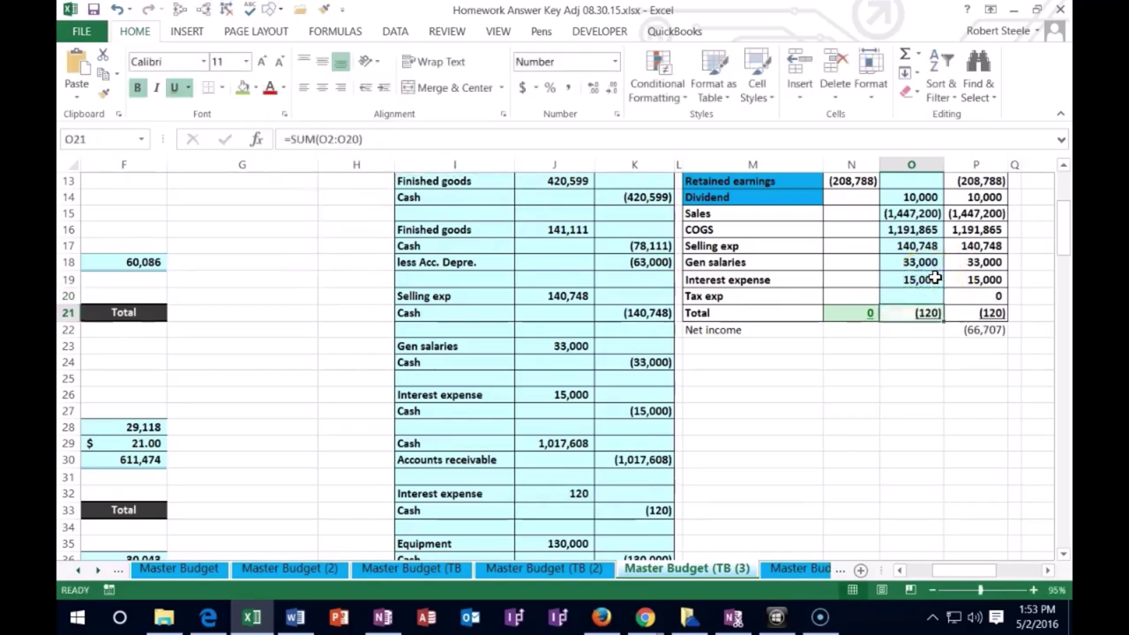
{"action": "double_click", "coordinate": [935, 278]}
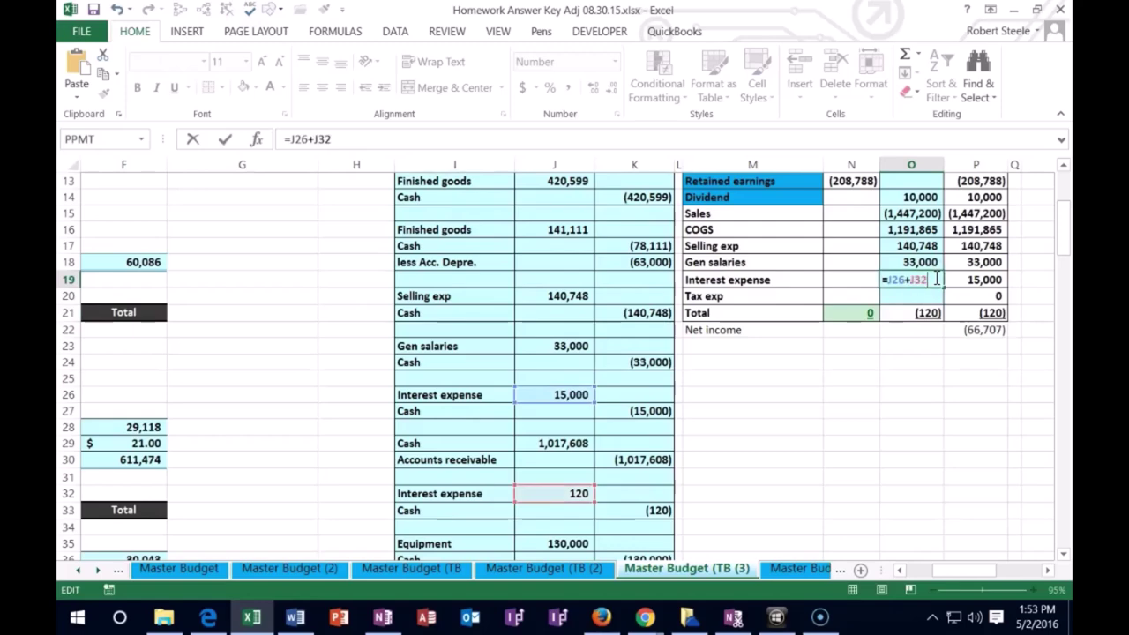
{"action": "key", "text": "Return"}
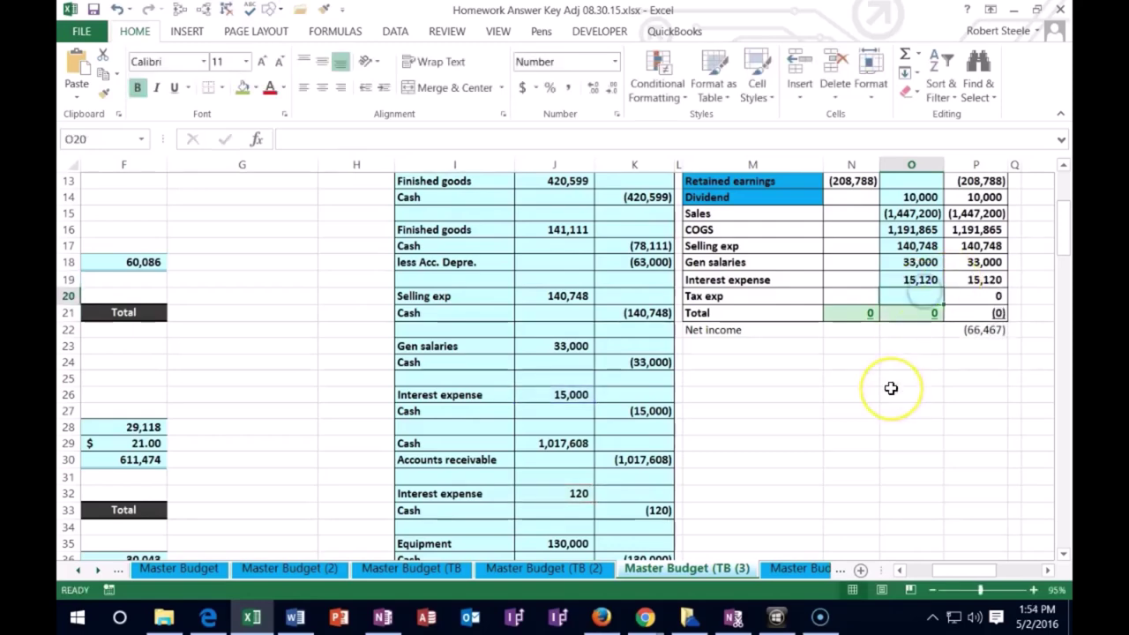
- Post the Tax exp debit to the trial balance by linking the Tax exp adjustment in O20 to J47
{"action": "type", "text": "="}
{"action": "scroll", "coordinate": [874, 395], "scroll_direction": "down", "scroll_amount": 6}
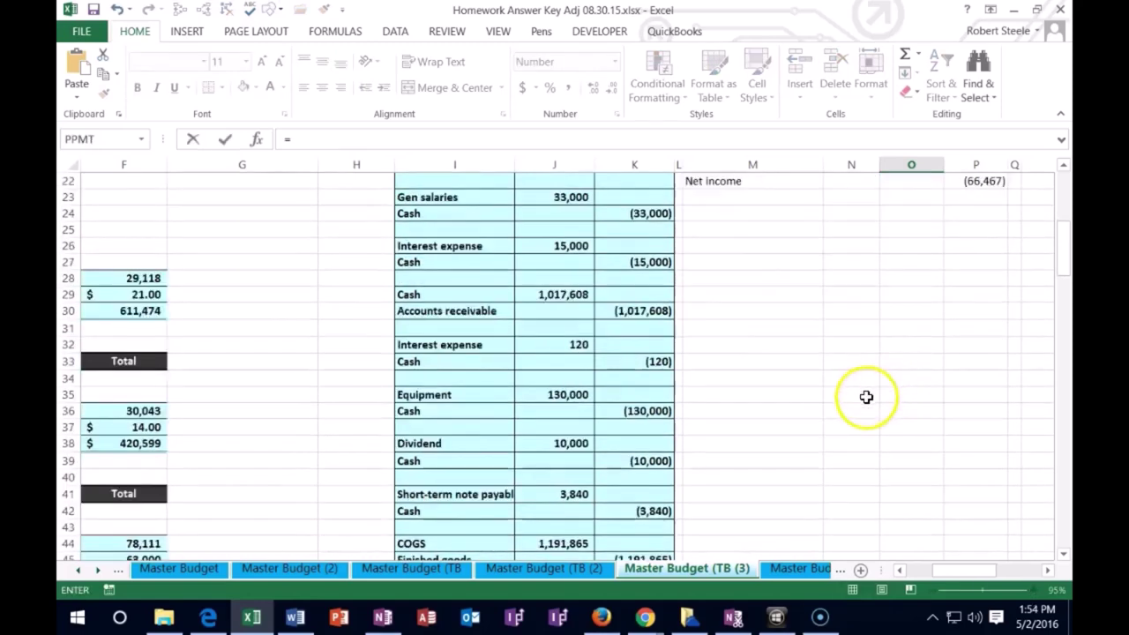
{"action": "left_click", "coordinate": [576, 446]}
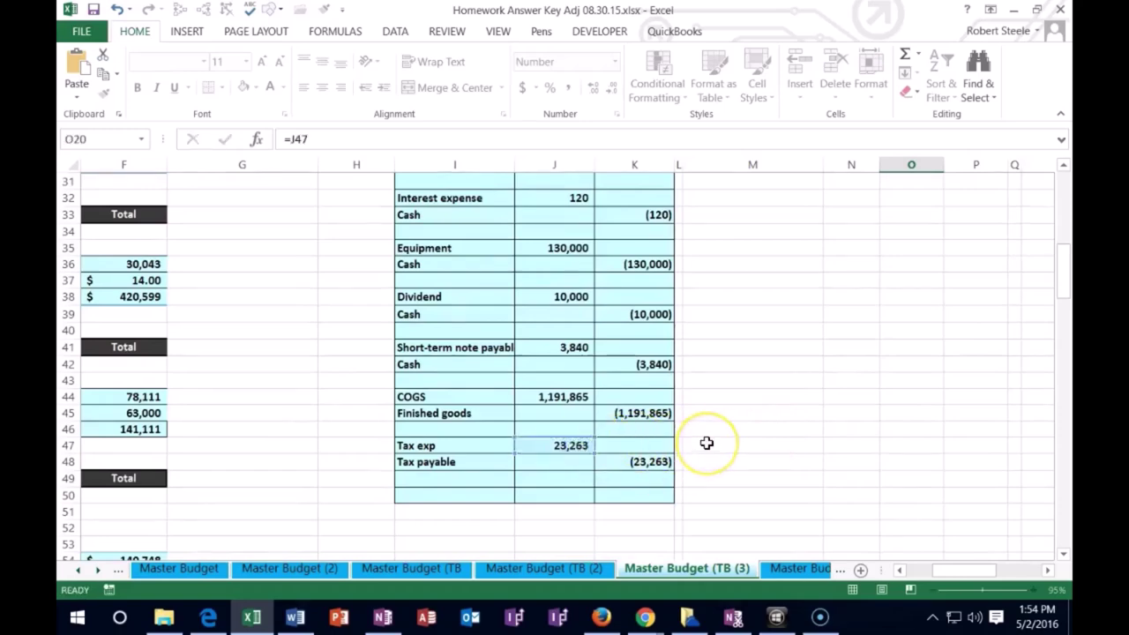
{"action": "key", "text": "Return"}
- Post the Tax payable credit by linking the Tax payable adjustment in O10 to K48, and check the adjusted total in P21
{"action": "scroll", "coordinate": [754, 431], "scroll_direction": "up", "scroll_amount": 6}
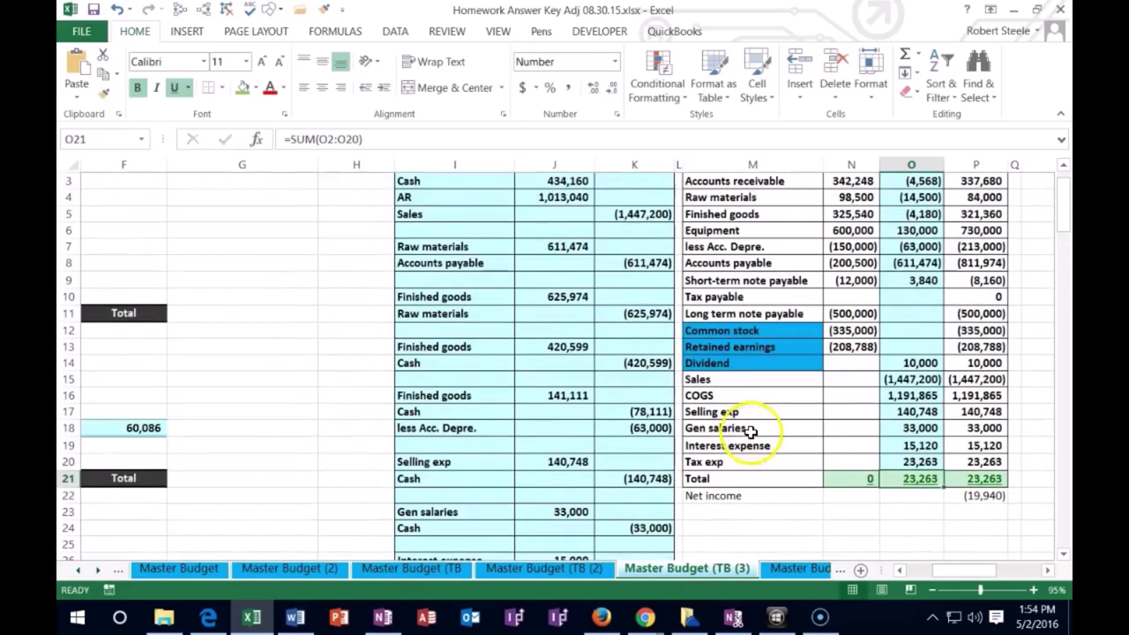
{"action": "scroll", "coordinate": [751, 441], "scroll_direction": "up", "scroll_amount": 1}
{"action": "left_click", "coordinate": [909, 343]}
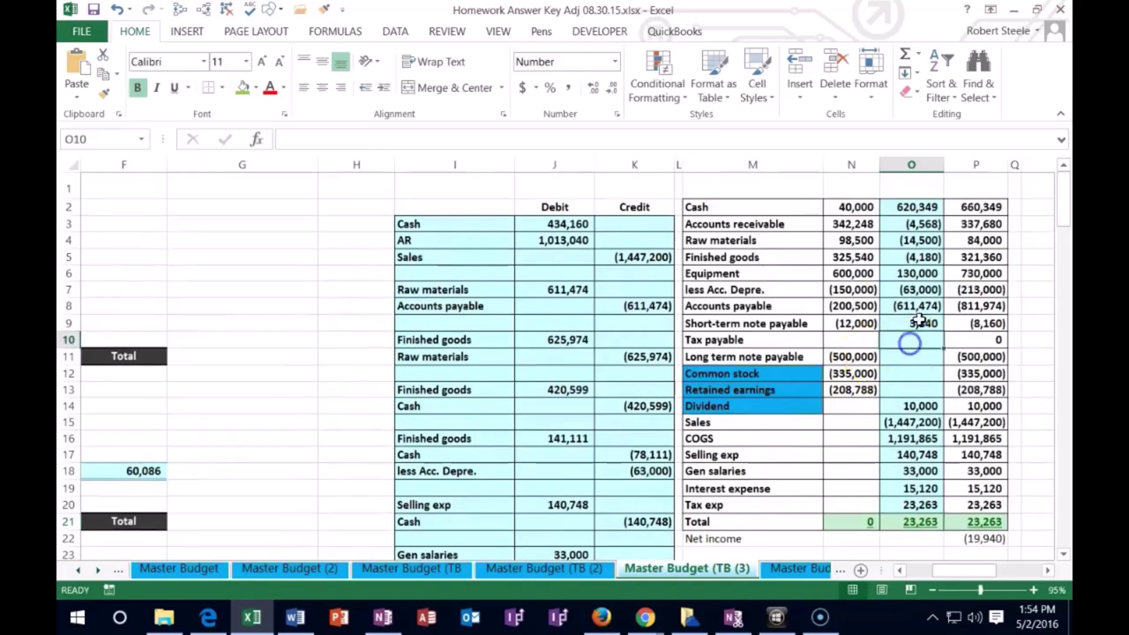
{"action": "type", "text": "="}
{"action": "scroll", "coordinate": [794, 353], "scroll_direction": "down", "scroll_amount": 11}
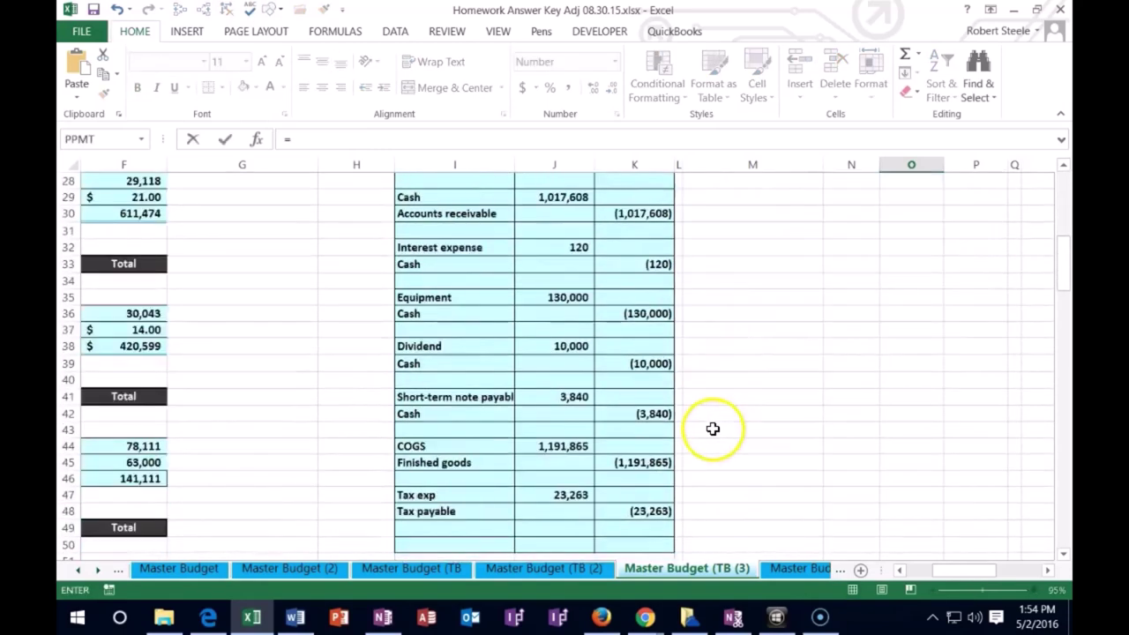
{"action": "left_click", "coordinate": [653, 415]}
{"action": "key", "text": "Return"}
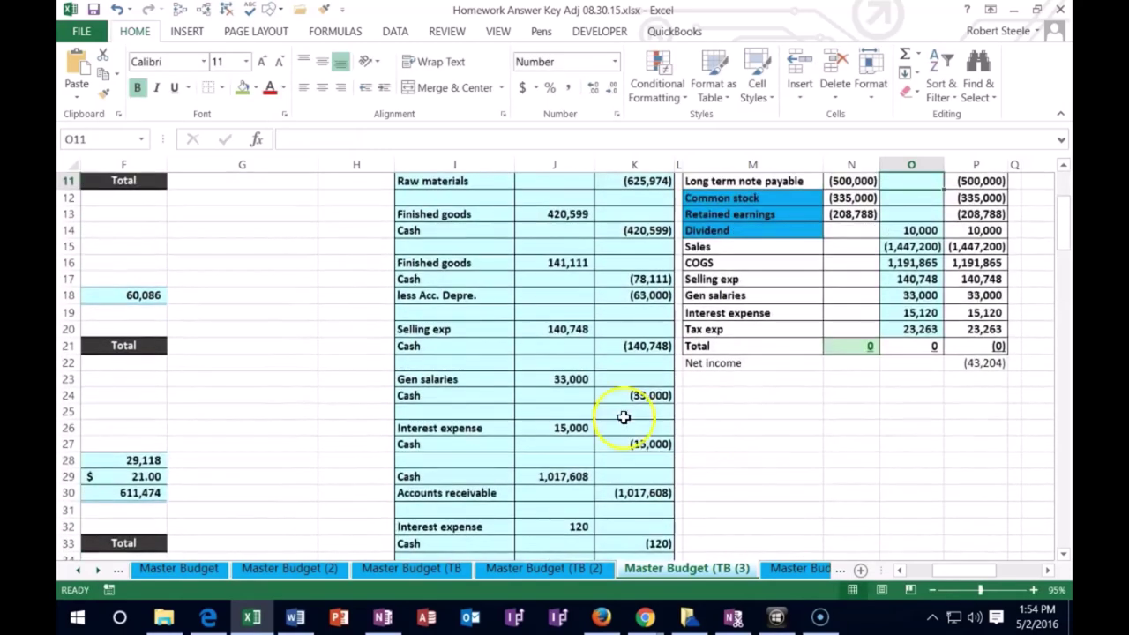
{"action": "left_click", "coordinate": [992, 345]}
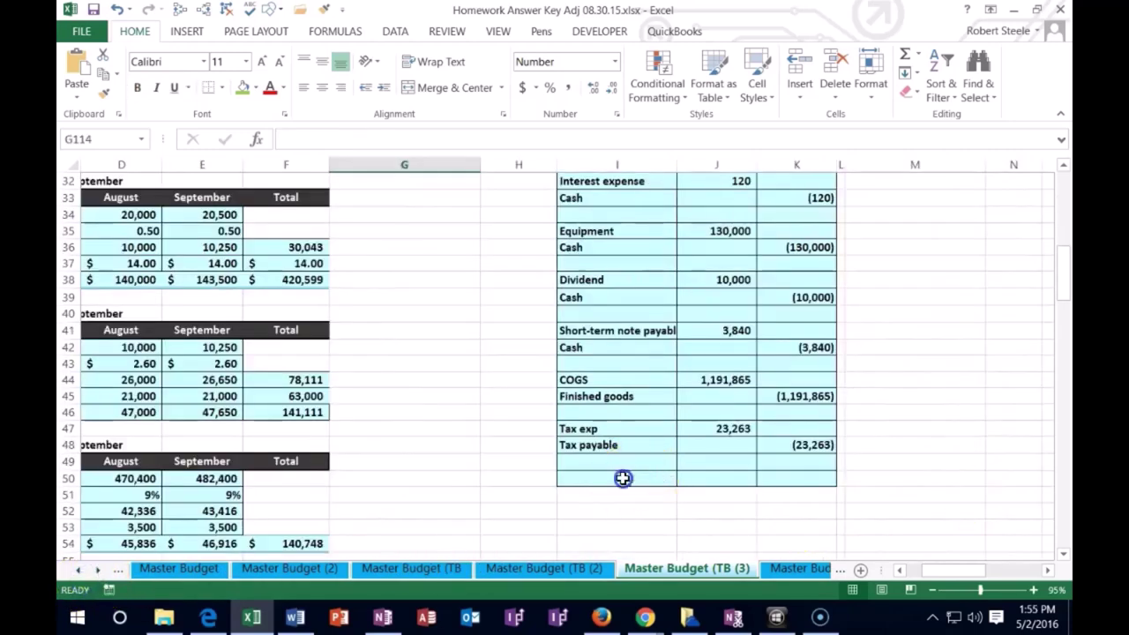
- Extend the formatted journal area by one row, copying the formatting of I50:K50 onto row 51
{"action": "left_click_drag", "start_coordinate": [623, 478], "coordinate": [764, 476]}
{"action": "left_click", "coordinate": [104, 93]}
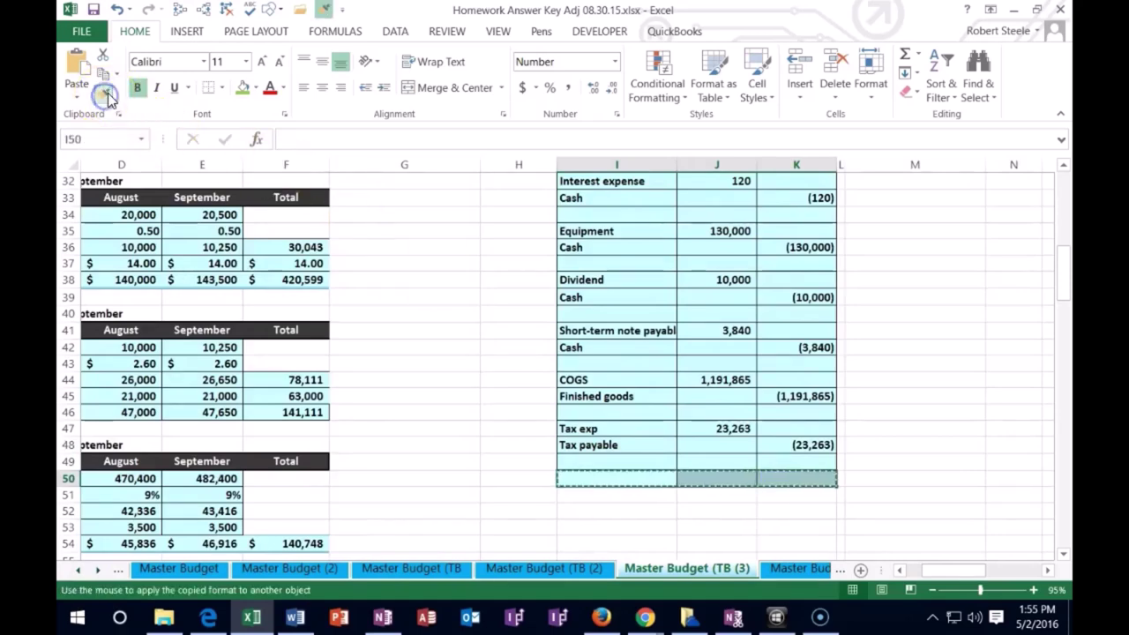
{"action": "key", "text": "Down"}
{"action": "key", "text": "Return"}
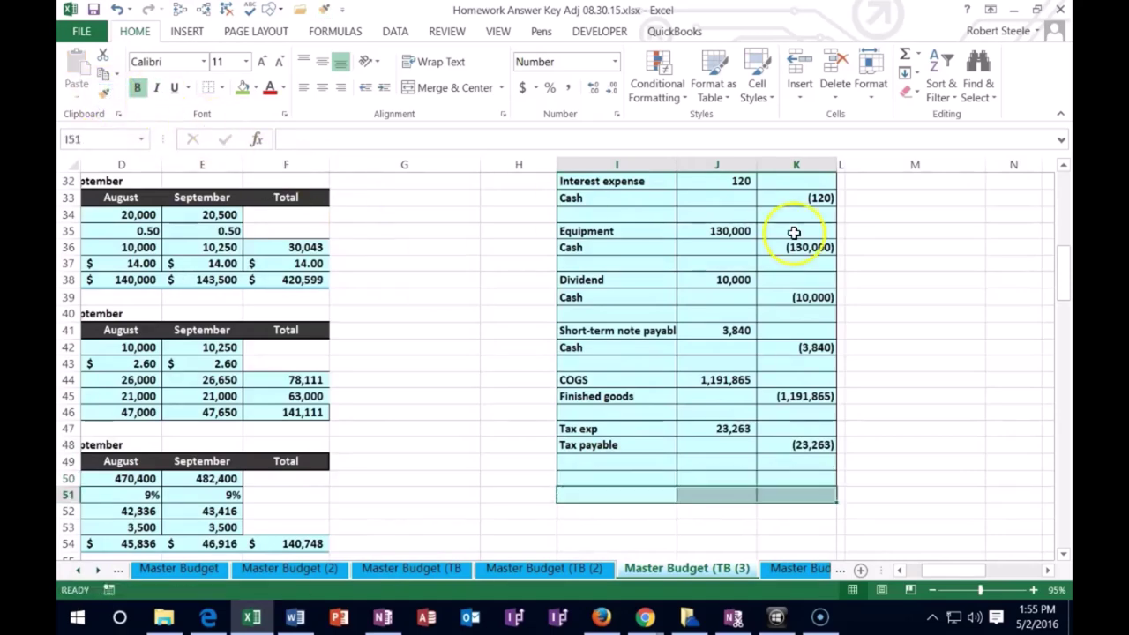
- Start the supplier payment entry by copying the Accounts payable label from the trial balance in M8 to I50 as values
{"action": "scroll", "coordinate": [920, 308], "scroll_direction": "up", "scroll_amount": 10}
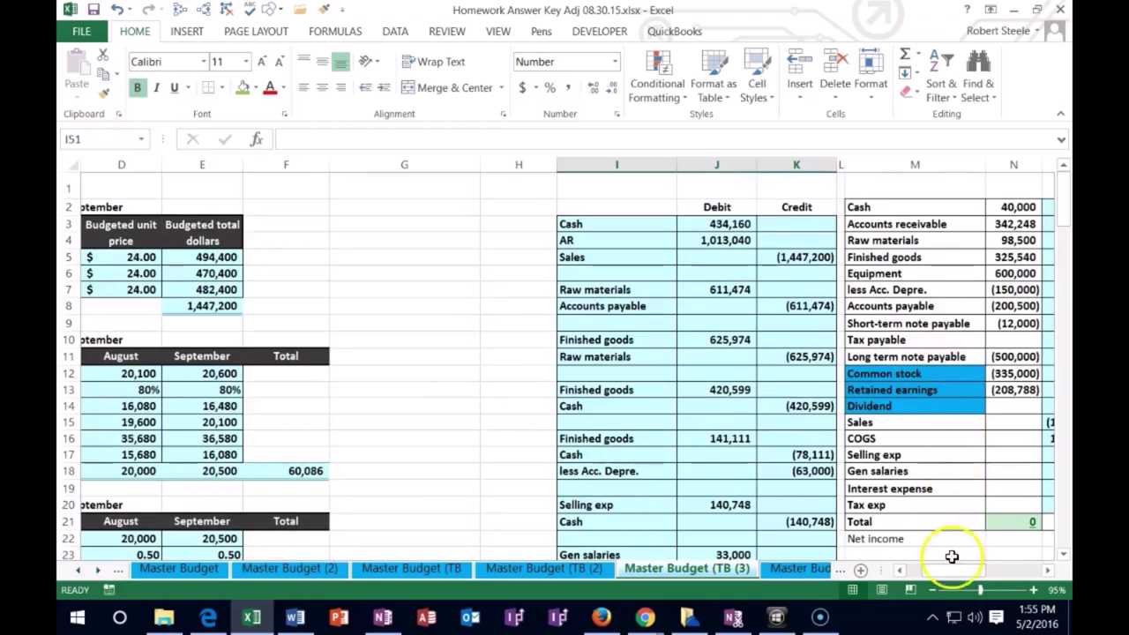
{"action": "left_click_drag", "start_coordinate": [953, 575], "coordinate": [960, 574]}
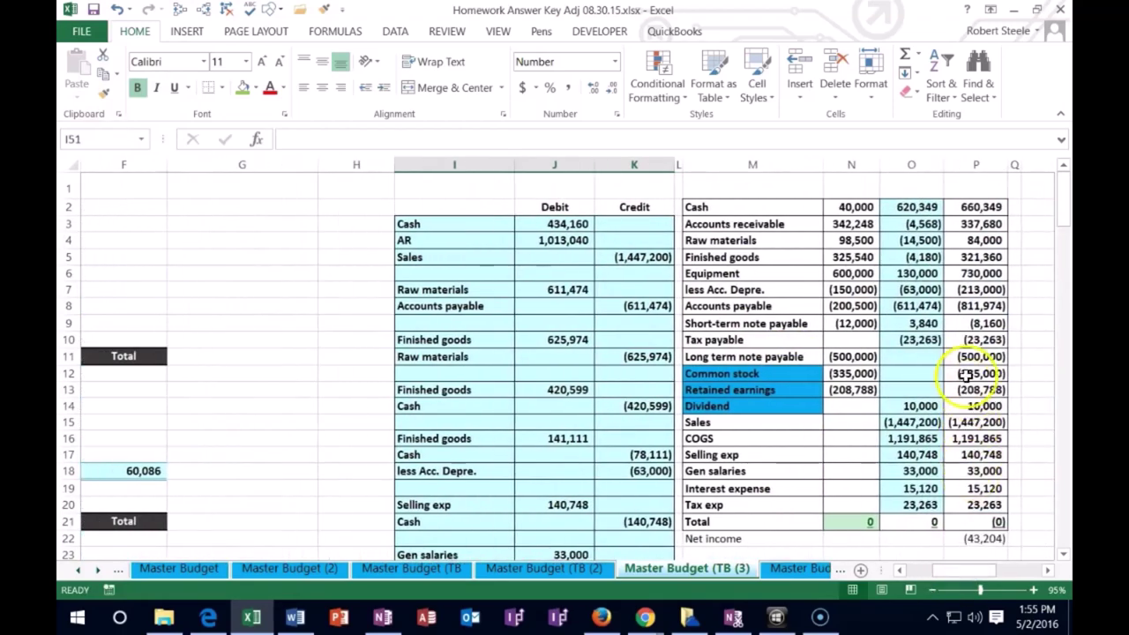
{"action": "left_click", "coordinate": [904, 306]}
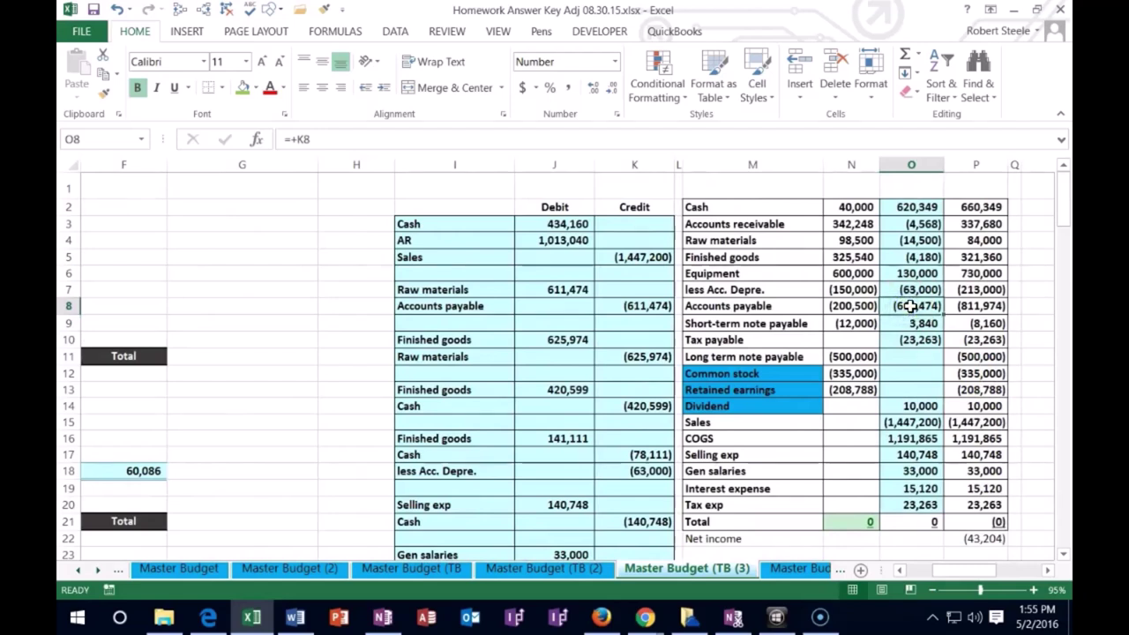
{"action": "left_click", "coordinate": [784, 305]}
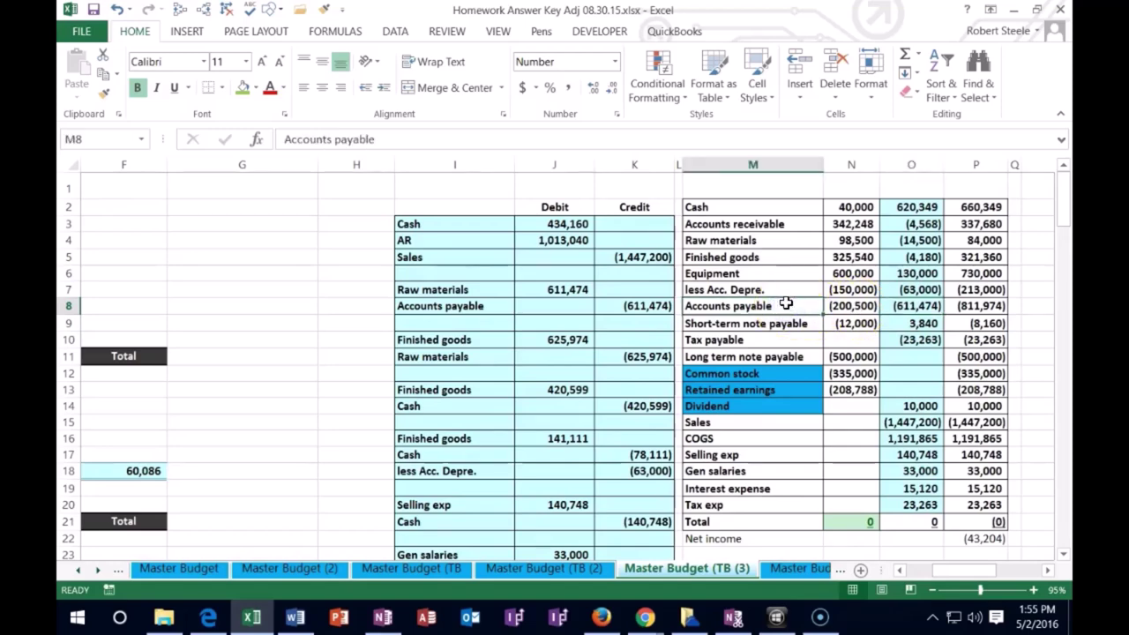
{"action": "right_click", "coordinate": [786, 304]}
{"action": "left_click", "coordinate": [820, 280]}
{"action": "scroll", "coordinate": [814, 277], "scroll_direction": "down", "scroll_amount": 11}
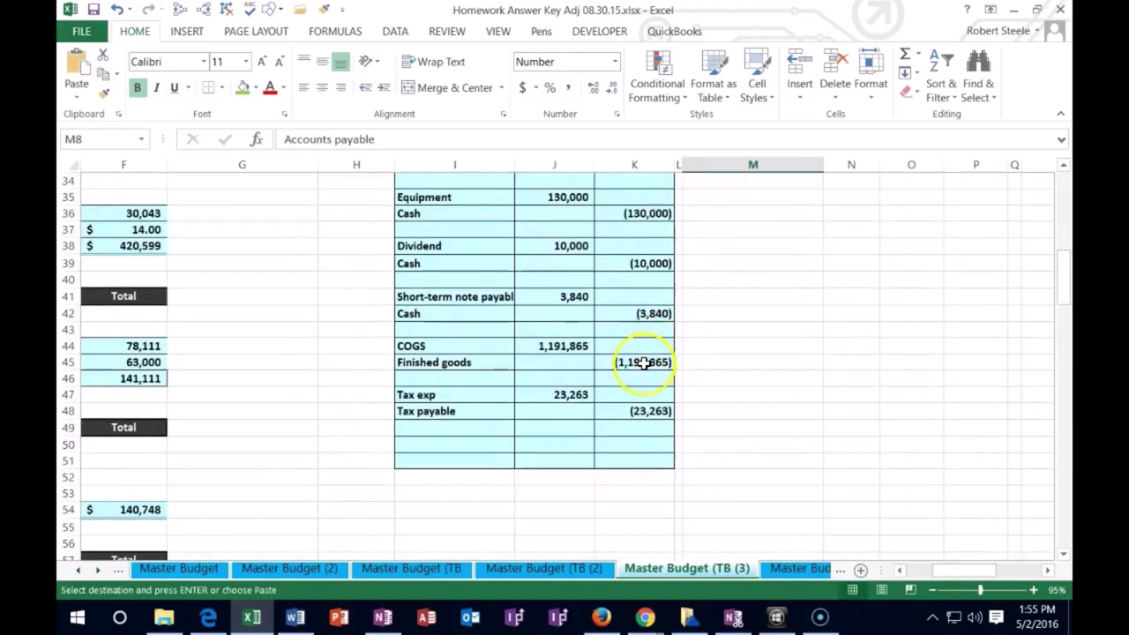
{"action": "right_click", "coordinate": [434, 444]}
{"action": "left_click", "coordinate": [499, 171]}
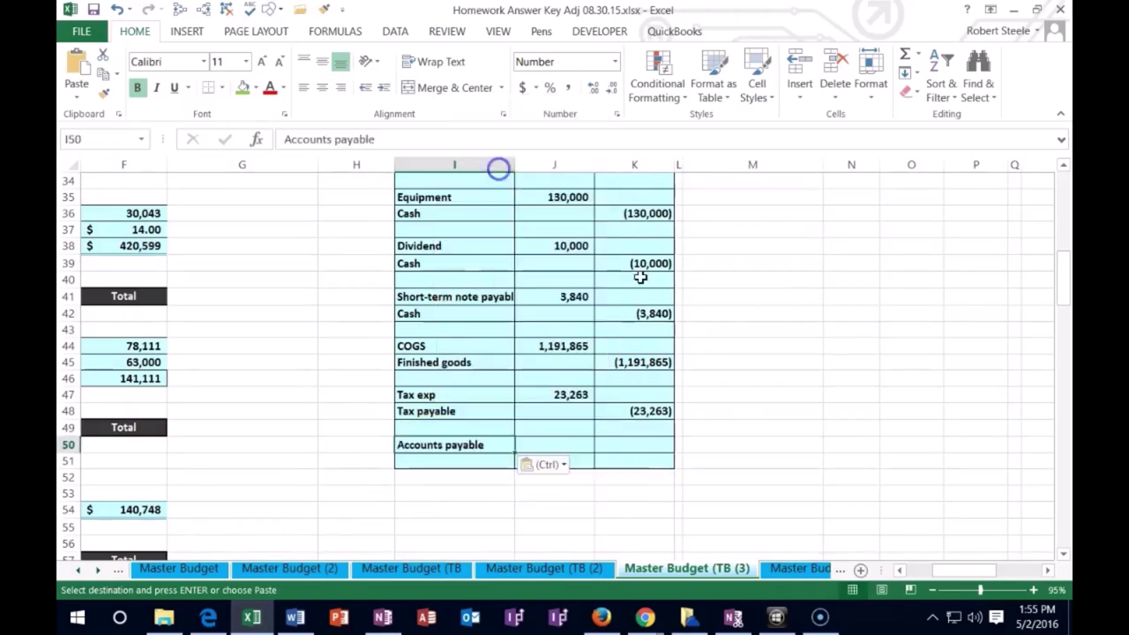
- Copy the Cash label from the trial balance in M2 to I51 as values for the payment entry's credit line
{"action": "scroll", "coordinate": [744, 327], "scroll_direction": "up", "scroll_amount": 11}
{"action": "left_click", "coordinate": [711, 206]}
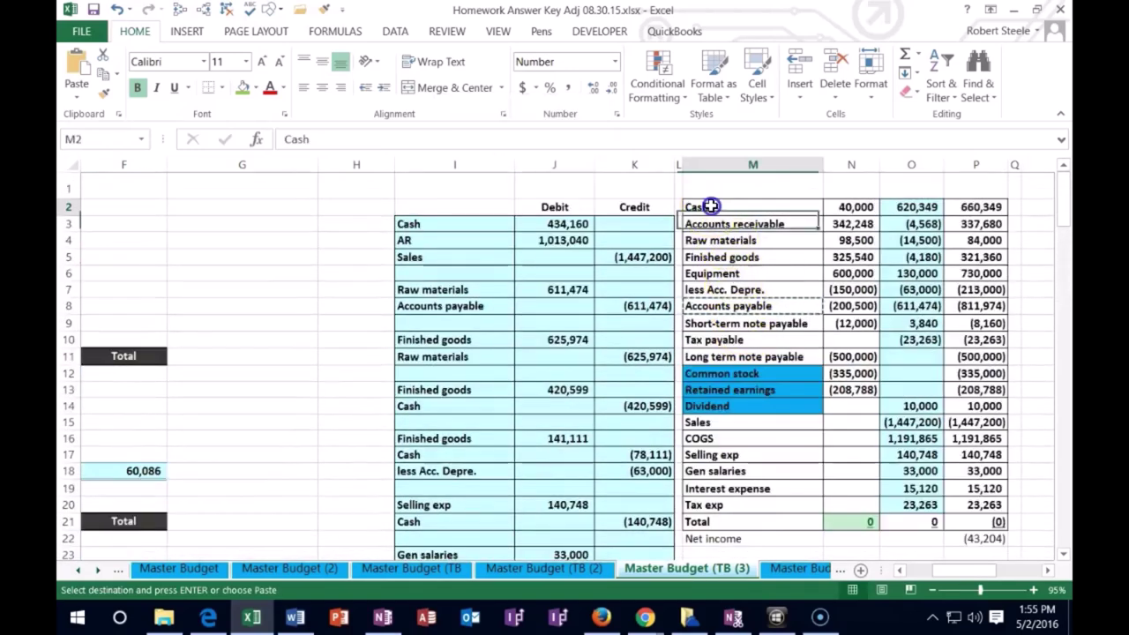
{"action": "right_click", "coordinate": [711, 207]}
{"action": "left_click", "coordinate": [726, 237]}
{"action": "scroll", "coordinate": [621, 328], "scroll_direction": "down", "scroll_amount": 9}
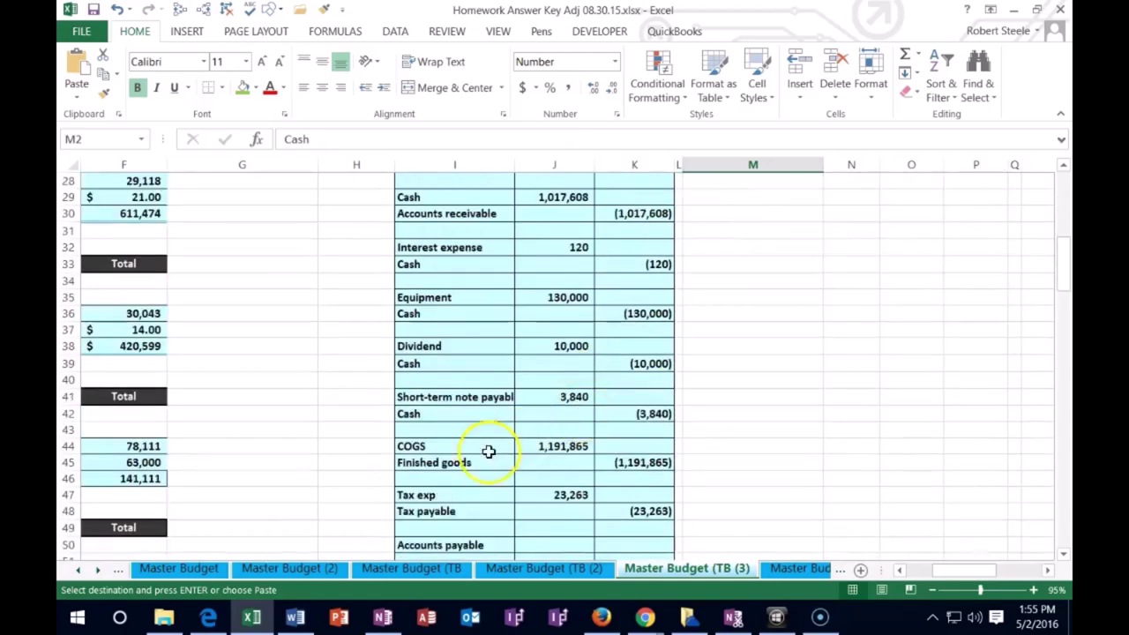
{"action": "scroll", "coordinate": [489, 451], "scroll_direction": "down", "scroll_amount": 2}
{"action": "right_click", "coordinate": [439, 462]}
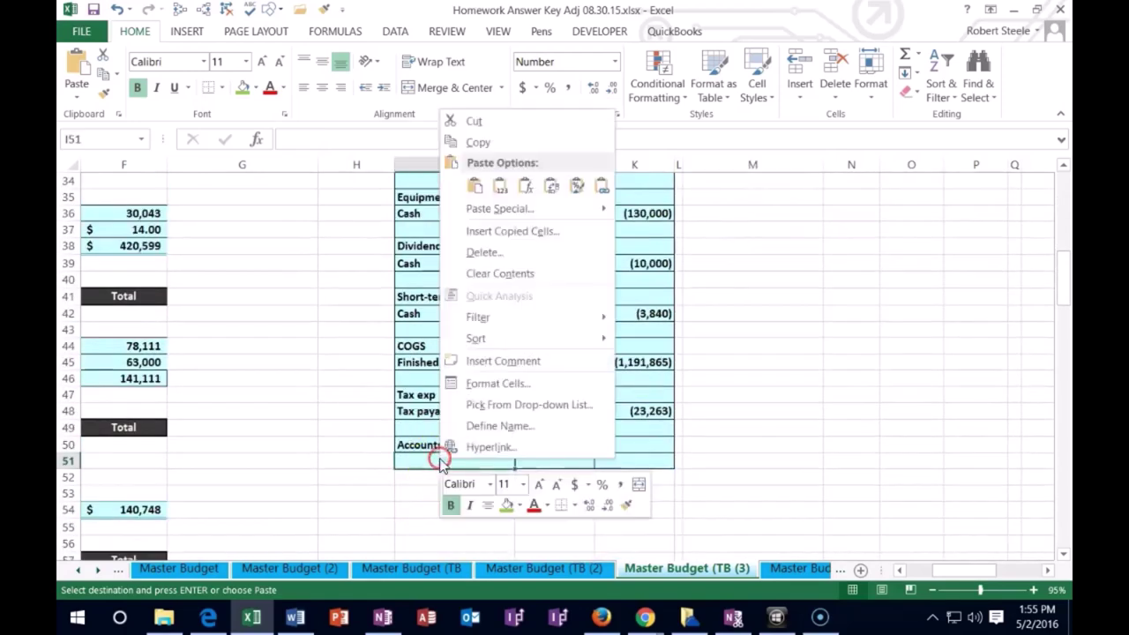
{"action": "left_click", "coordinate": [494, 186]}
- Examine the 6/30 balance sheet's accounts payable, the raw material payment assumptions and the raw materials budget
{"action": "left_click", "coordinate": [490, 228]}
{"action": "key", "text": "Left"}
{"action": "key", "text": "Left"}
{"action": "key", "text": "Left"}
{"action": "key", "text": "Left"}
{"action": "key", "text": "Left"}
{"action": "key", "text": "Left"}
{"action": "key", "text": "Left"}
{"action": "key", "text": "Left"}
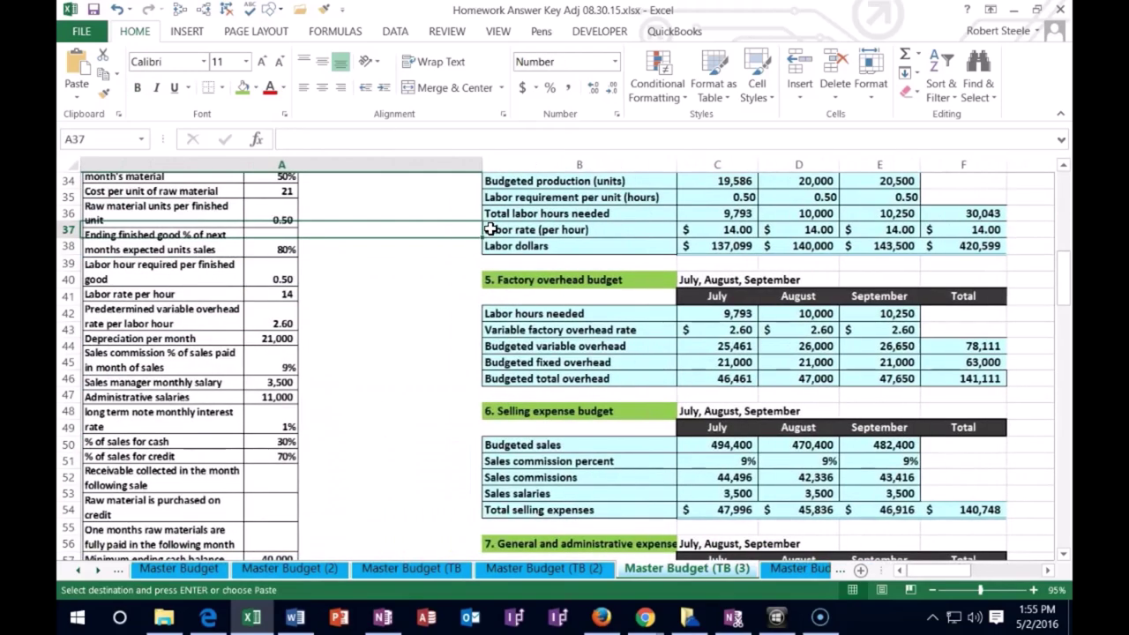
{"action": "left_click", "coordinate": [418, 327]}
{"action": "scroll", "coordinate": [428, 349], "scroll_direction": "up", "scroll_amount": 6}
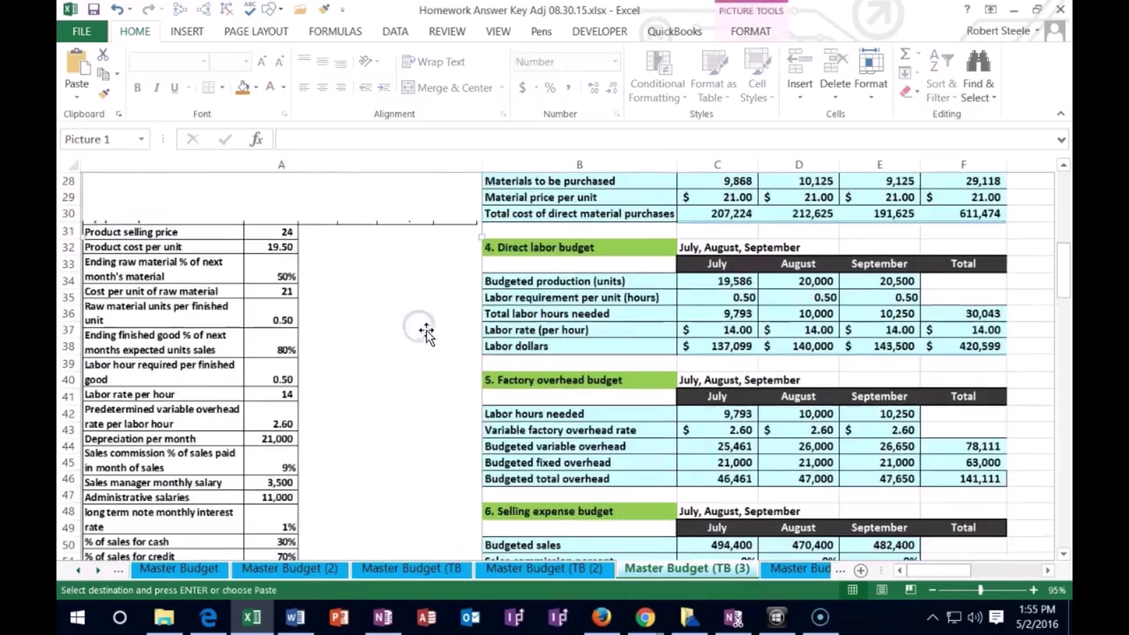
{"action": "scroll", "coordinate": [418, 348], "scroll_direction": "up", "scroll_amount": 5}
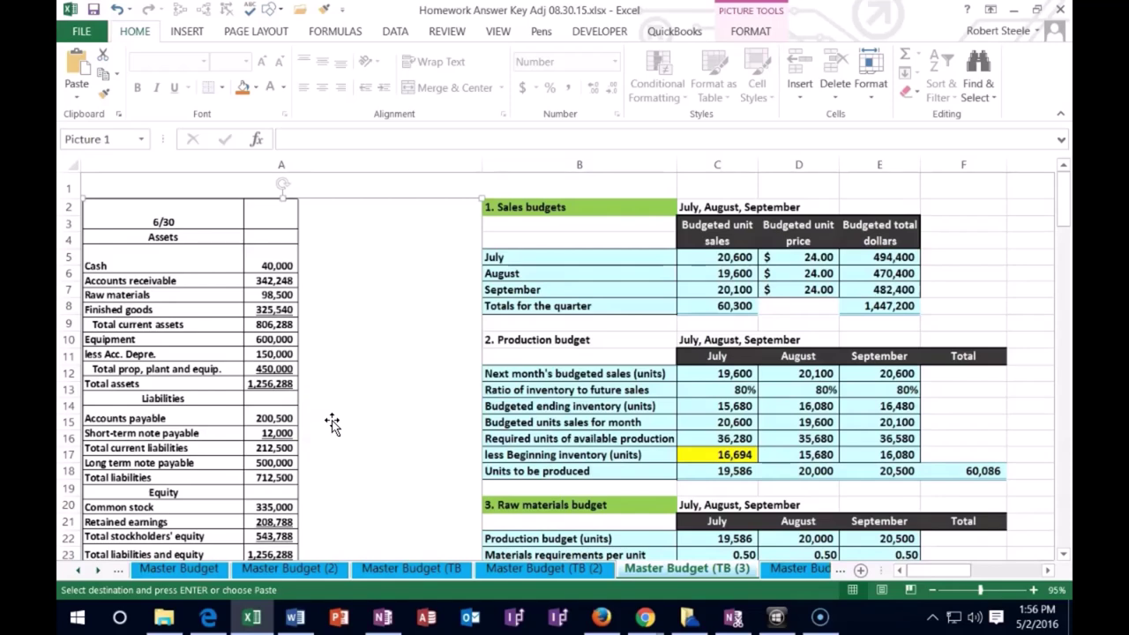
{"action": "scroll", "coordinate": [342, 416], "scroll_direction": "down", "scroll_amount": 1}
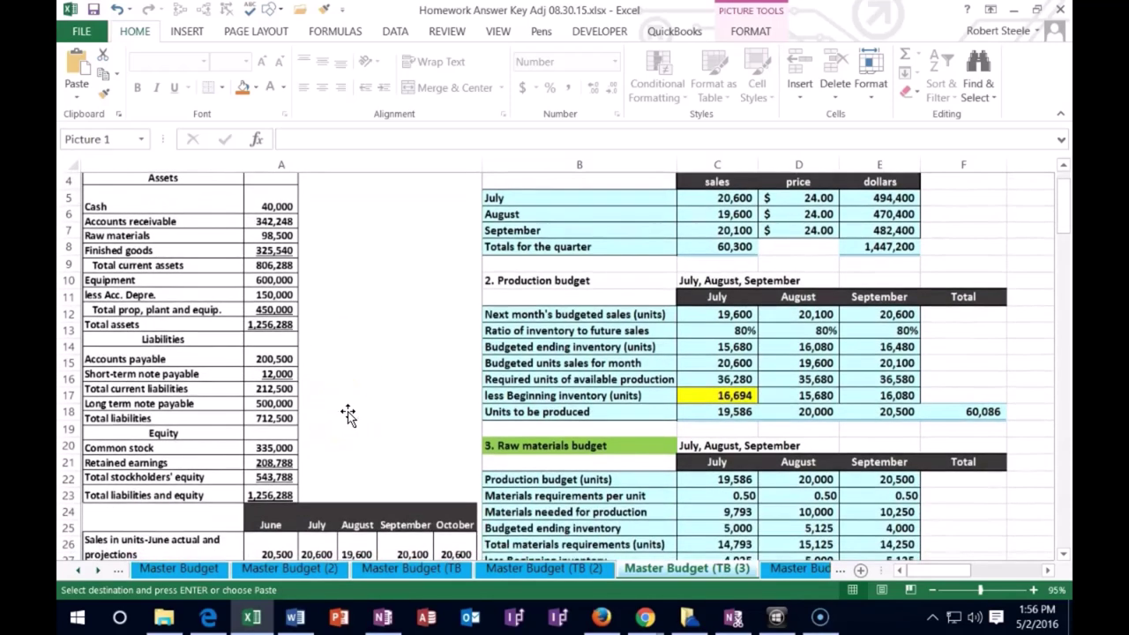
{"action": "left_click", "coordinate": [706, 446]}
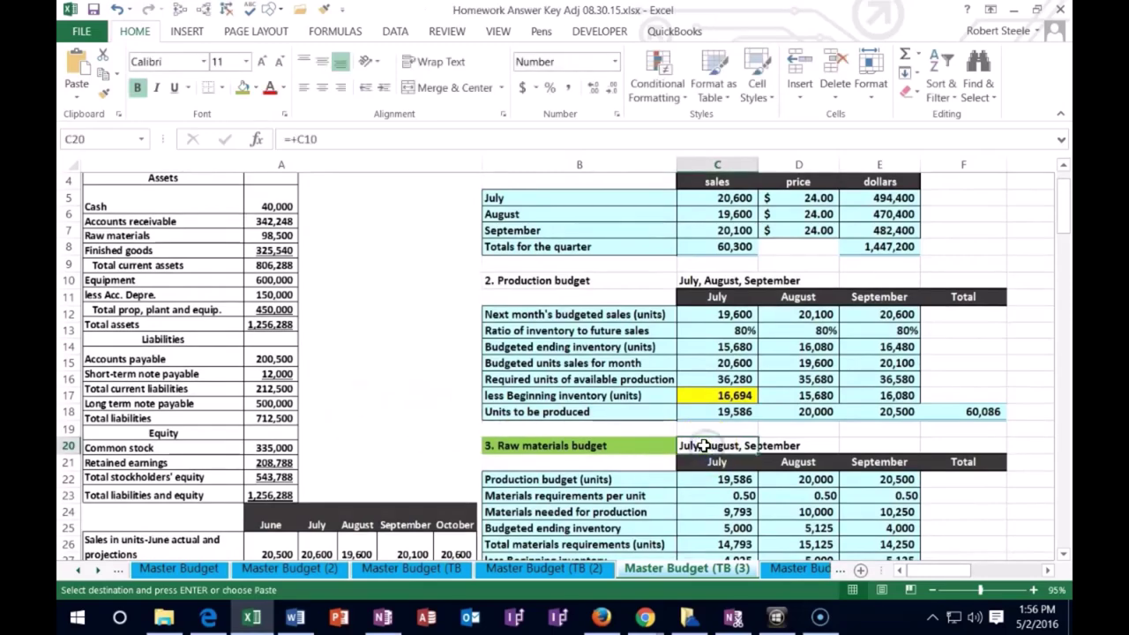
- Enter the Accounts payable debit in J50 as =200500+C30+D30, adding July and August direct material purchases to the opening payable
{"action": "key", "text": "Right"}
{"action": "key", "text": "Right"}
{"action": "key", "text": "Right"}
{"action": "key", "text": "Right"}
{"action": "key", "text": "Right"}
{"action": "key", "text": "Right"}
{"action": "key", "text": "Right"}
{"action": "key", "text": "Right"}
{"action": "key", "text": "Right"}
{"action": "key", "text": "Right"}
{"action": "key", "text": "Right"}
{"action": "key", "text": "Right"}
{"action": "key", "text": "Right"}
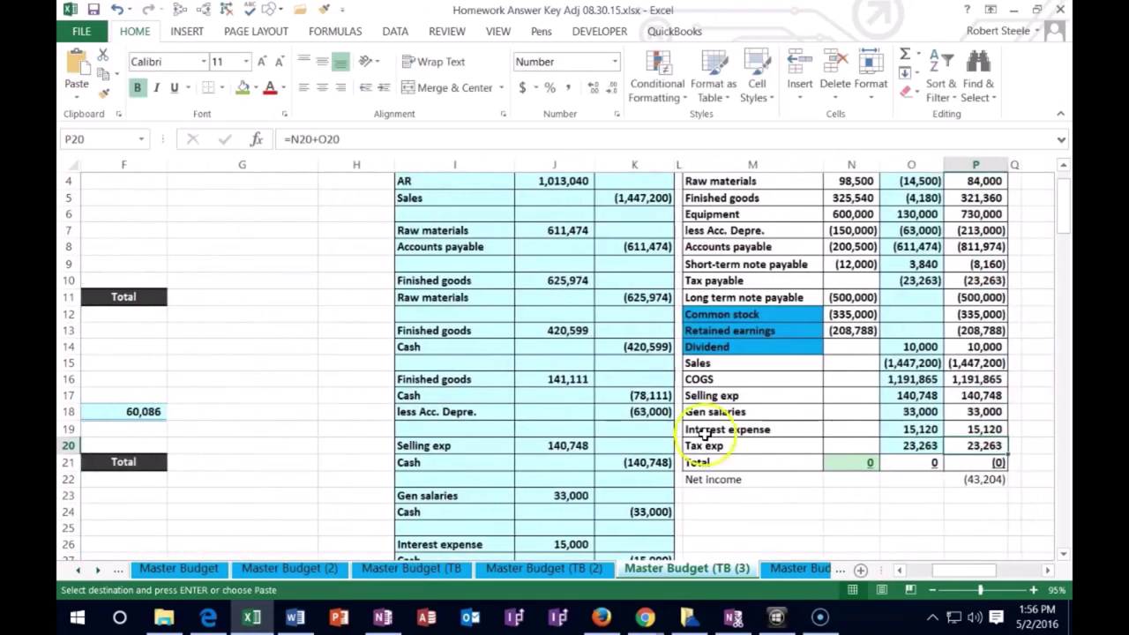
{"action": "scroll", "coordinate": [643, 530], "scroll_direction": "down", "scroll_amount": 10}
{"action": "left_click", "coordinate": [560, 437]}
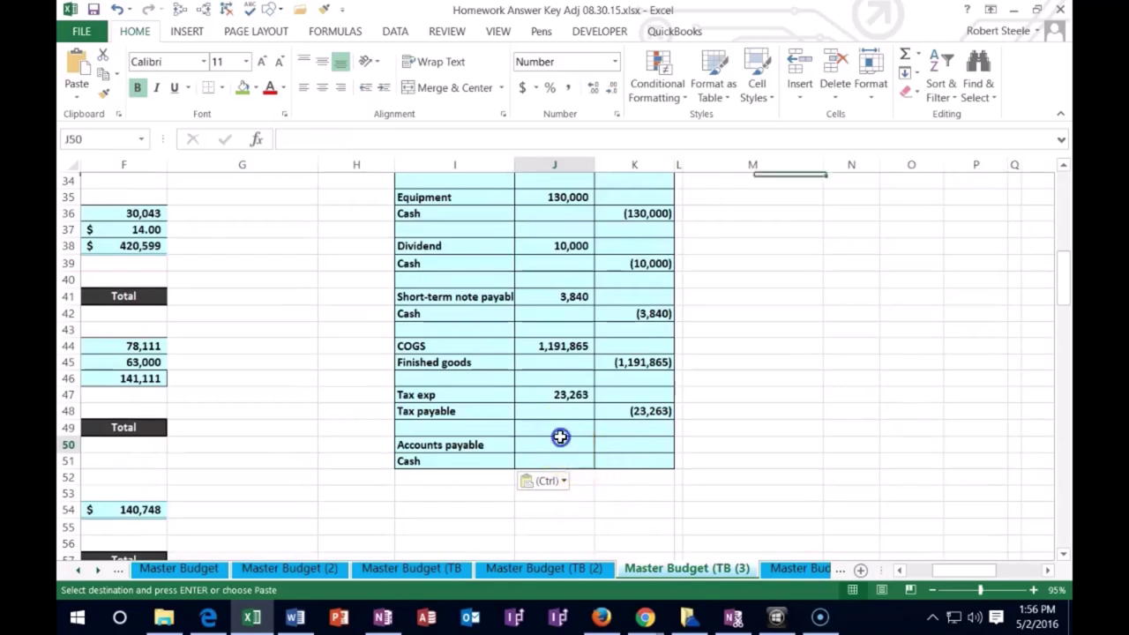
{"action": "type", "text": "=200500"}
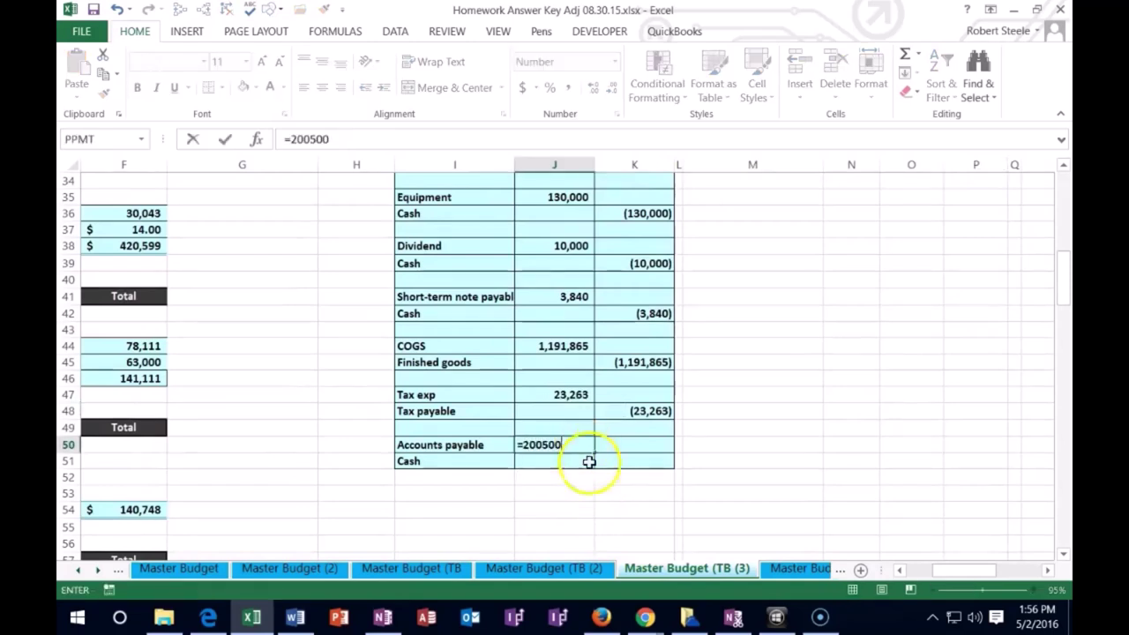
{"action": "left_click_drag", "start_coordinate": [951, 572], "coordinate": [927, 572]}
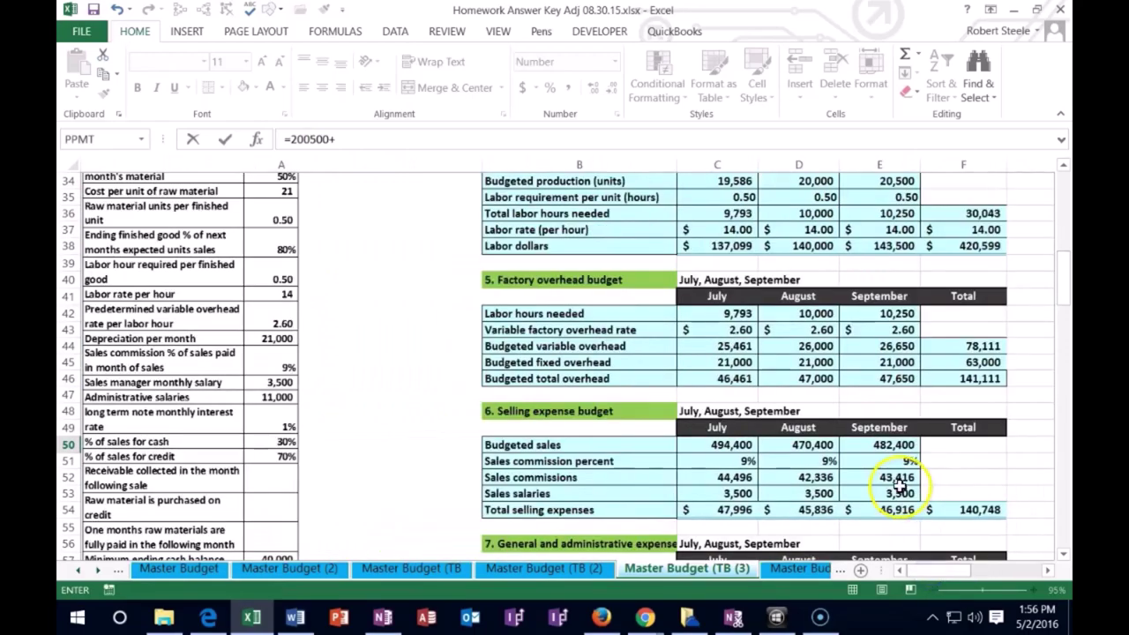
{"action": "scroll", "coordinate": [788, 393], "scroll_direction": "up", "scroll_amount": 4}
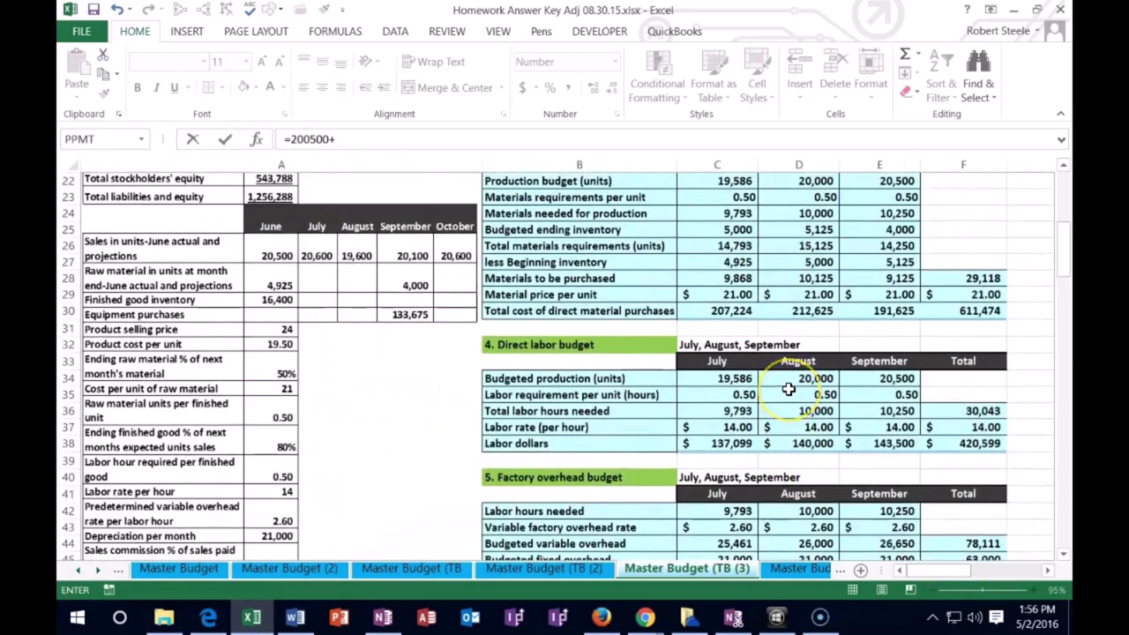
{"action": "scroll", "coordinate": [788, 389], "scroll_direction": "up", "scroll_amount": 4}
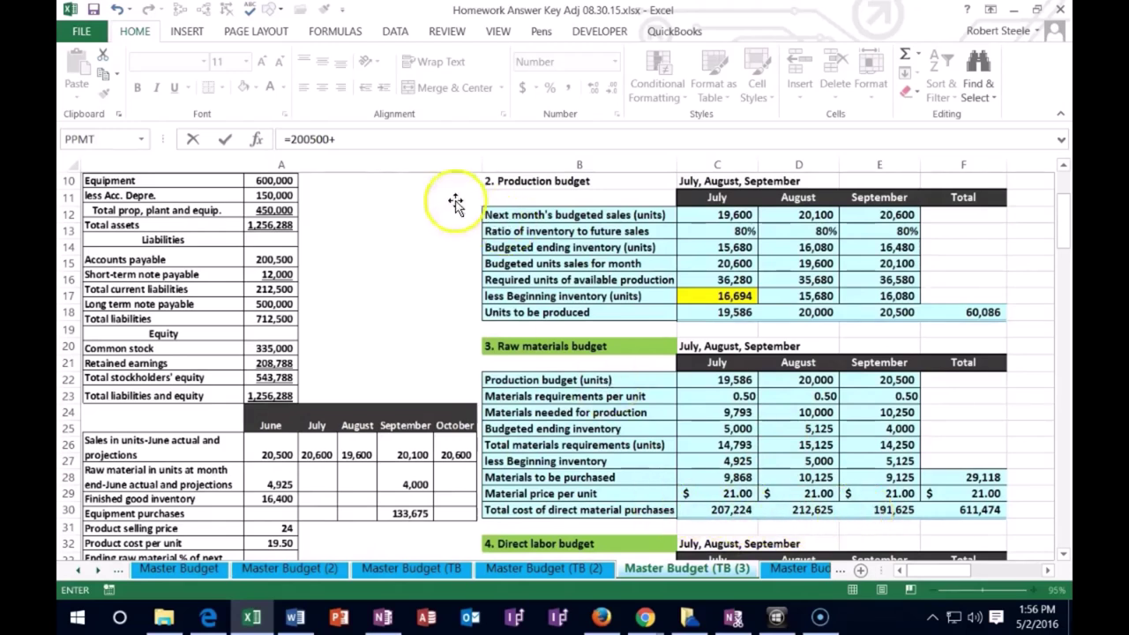
{"action": "left_click", "coordinate": [365, 139]}
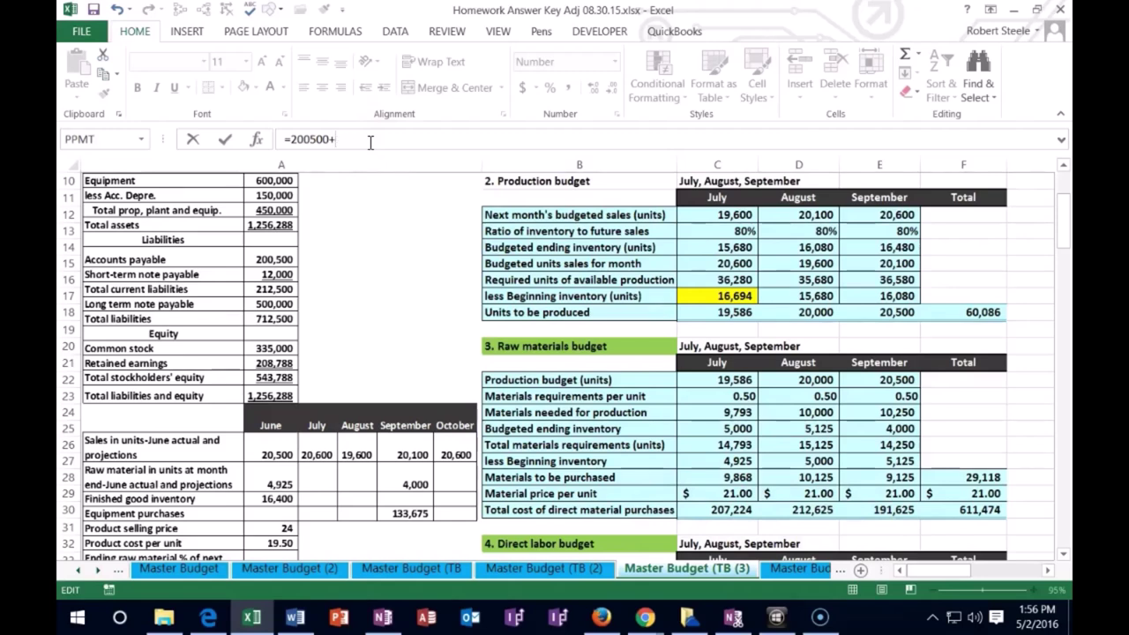
{"action": "left_click", "coordinate": [717, 508]}
{"action": "type", "text": "+"}
{"action": "left_click", "coordinate": [809, 512]}
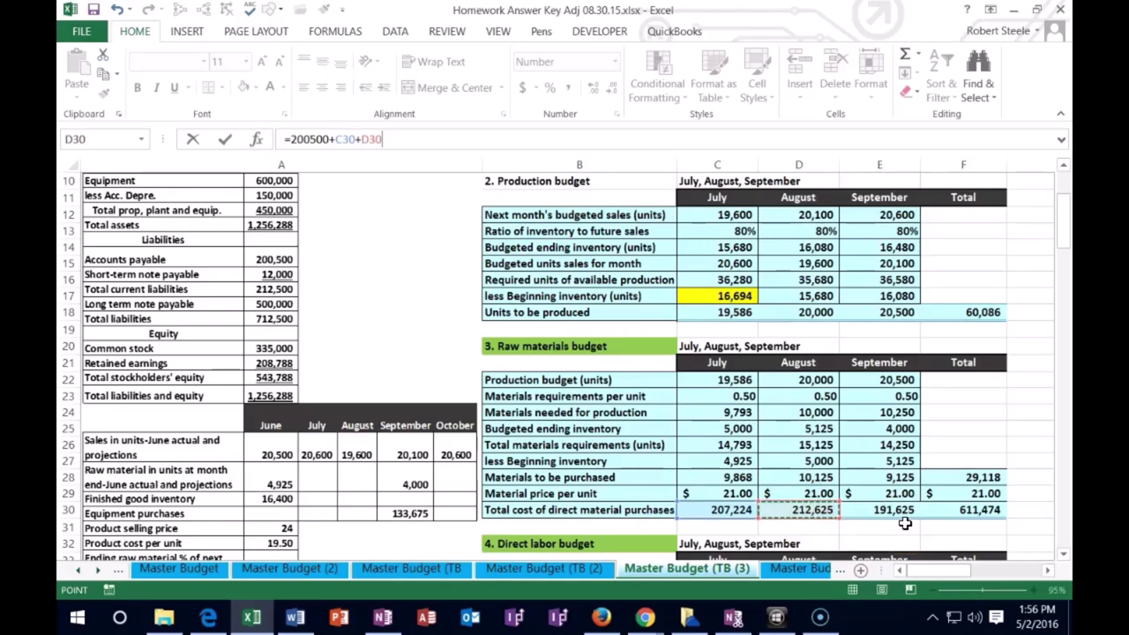
{"action": "key", "text": "Return"}
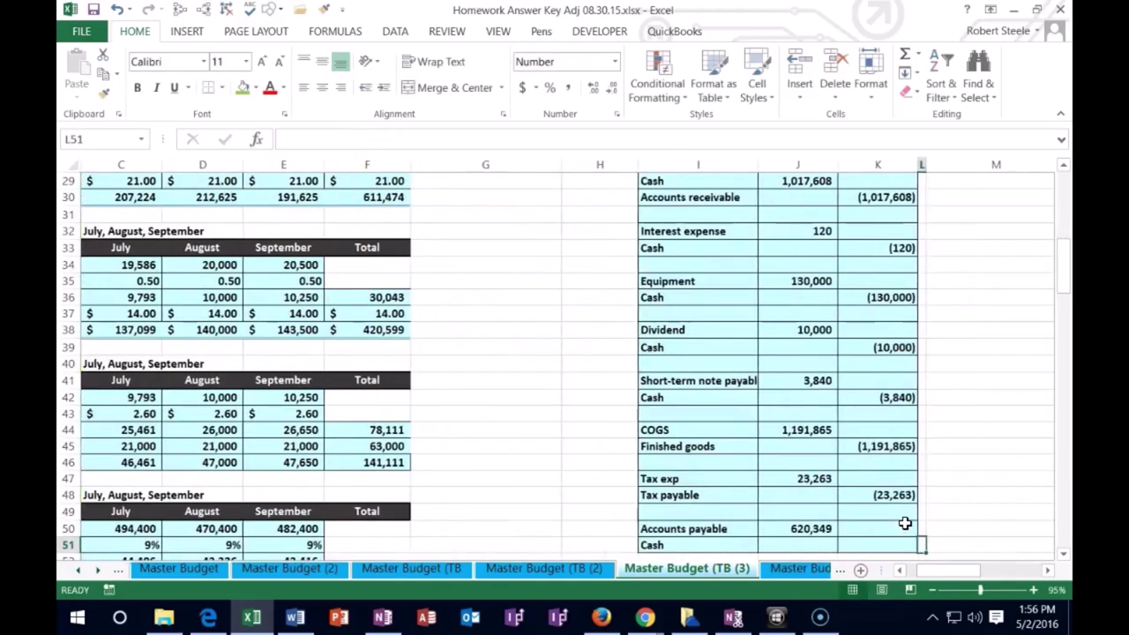
- Enter the matching Cash credit in K51 as the negative of J50
{"action": "left_click", "coordinate": [906, 524]}
{"action": "type", "text": "=-j50"}
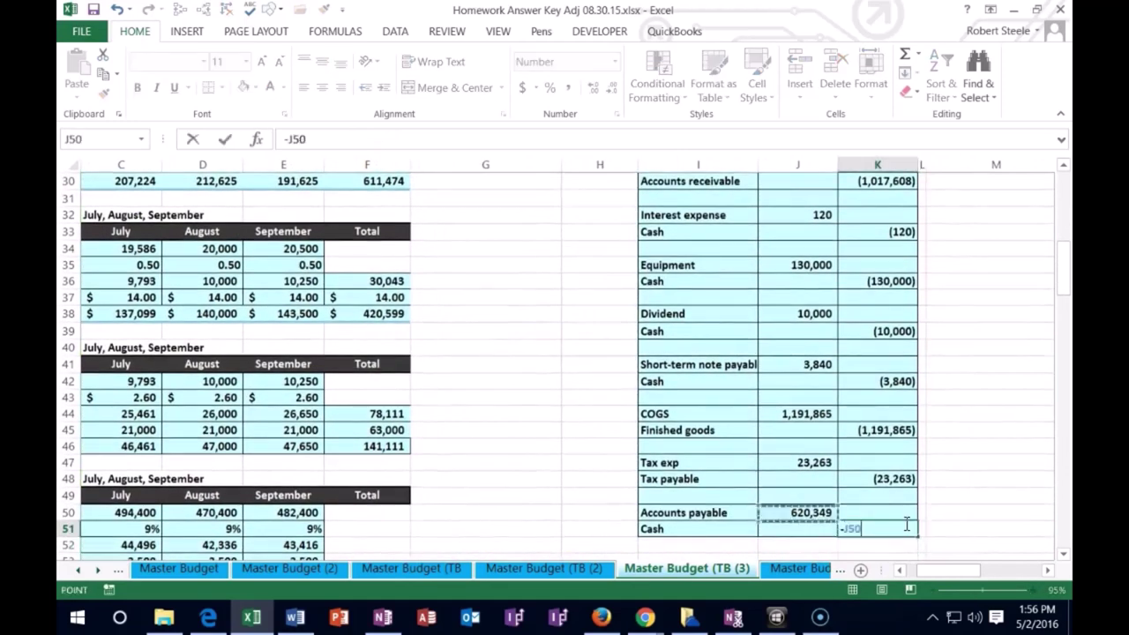
{"action": "key", "text": "Return"}
- Post the Accounts payable debit by extending the adjustment in O8 to =+K8+J50, and check the adjusted balance in P8
{"action": "key", "text": "Right"}
{"action": "key", "text": "Right"}
{"action": "key", "text": "Right"}
{"action": "key", "text": "Right"}
{"action": "key", "text": "Right"}
{"action": "key", "text": "Right"}
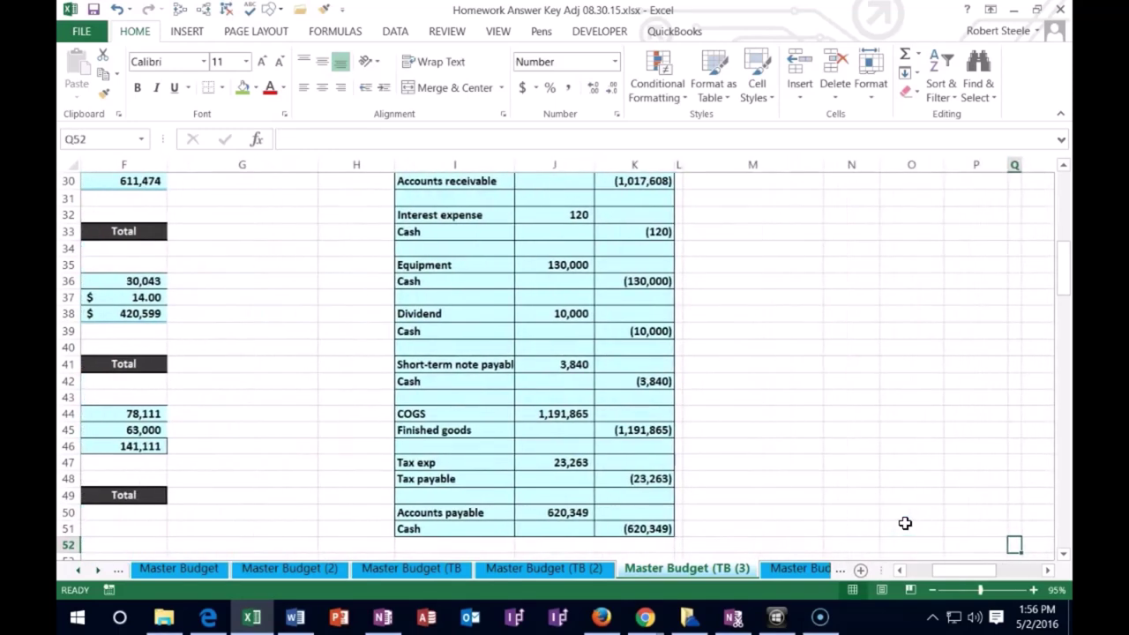
{"action": "scroll", "coordinate": [917, 507], "scroll_direction": "up", "scroll_amount": 8}
{"action": "scroll", "coordinate": [913, 492], "scroll_direction": "up", "scroll_amount": 2}
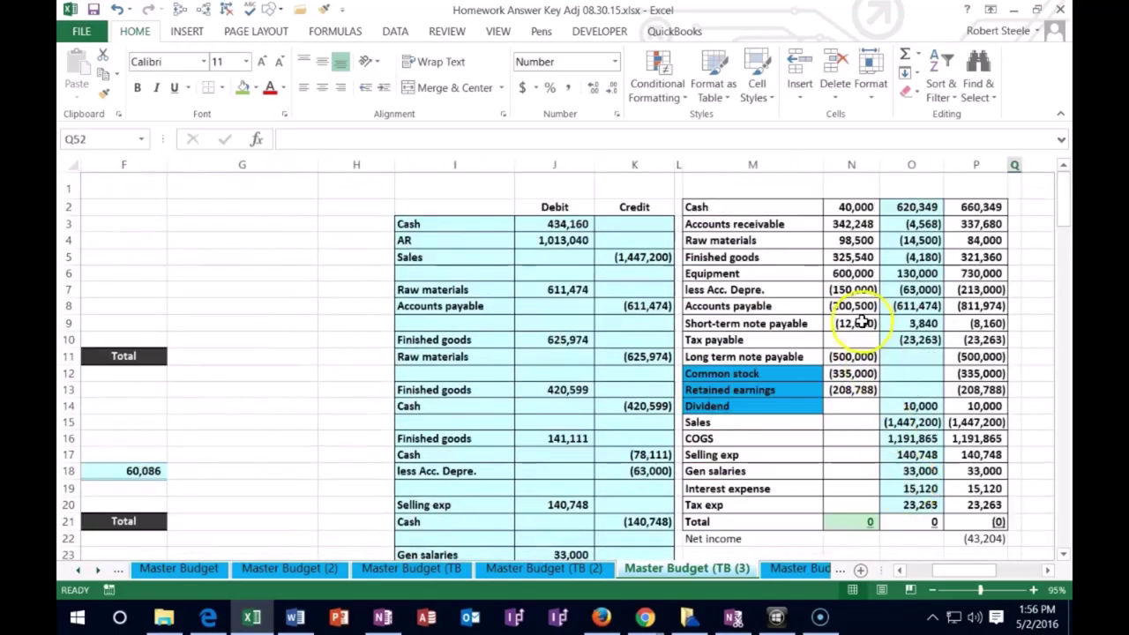
{"action": "double_click", "coordinate": [900, 306]}
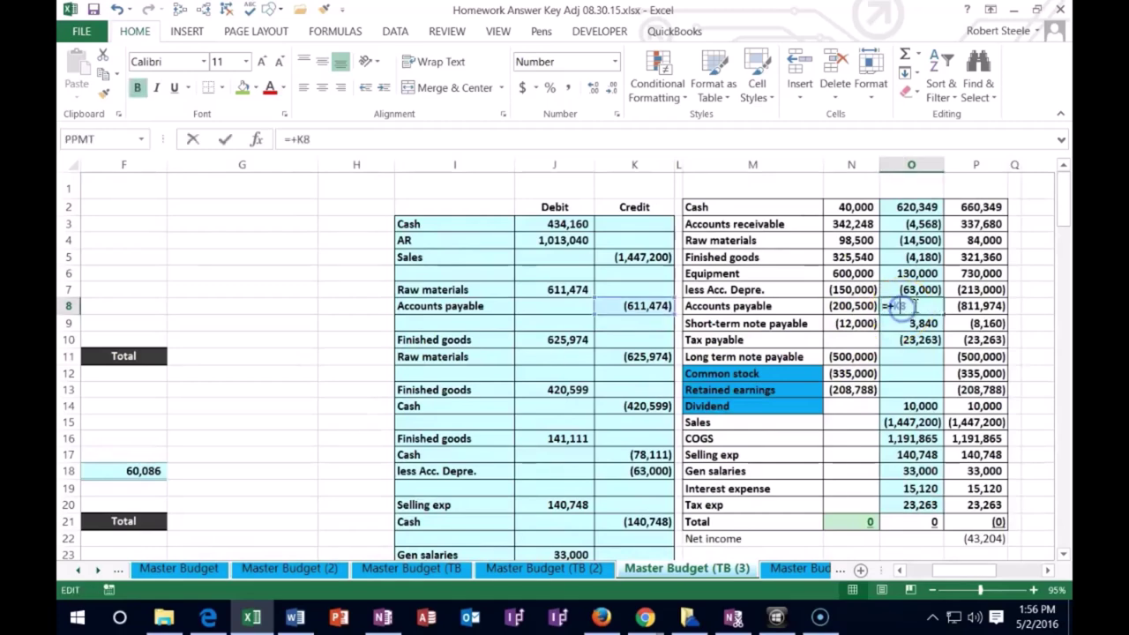
{"action": "scroll", "coordinate": [633, 403], "scroll_direction": "down", "scroll_amount": 13}
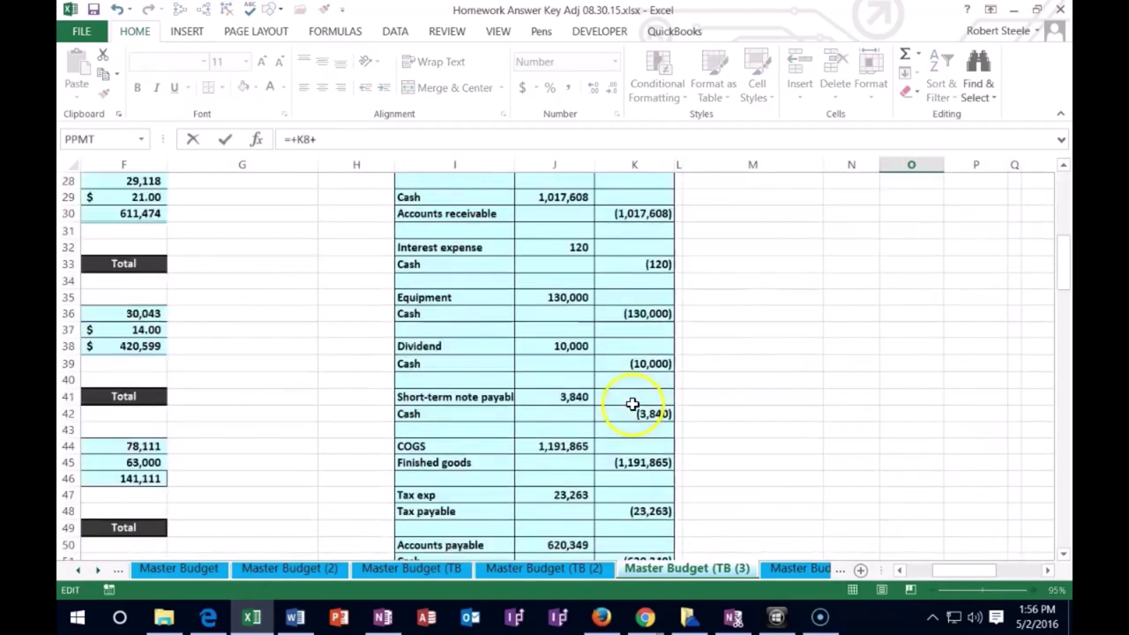
{"action": "left_click", "coordinate": [566, 347]}
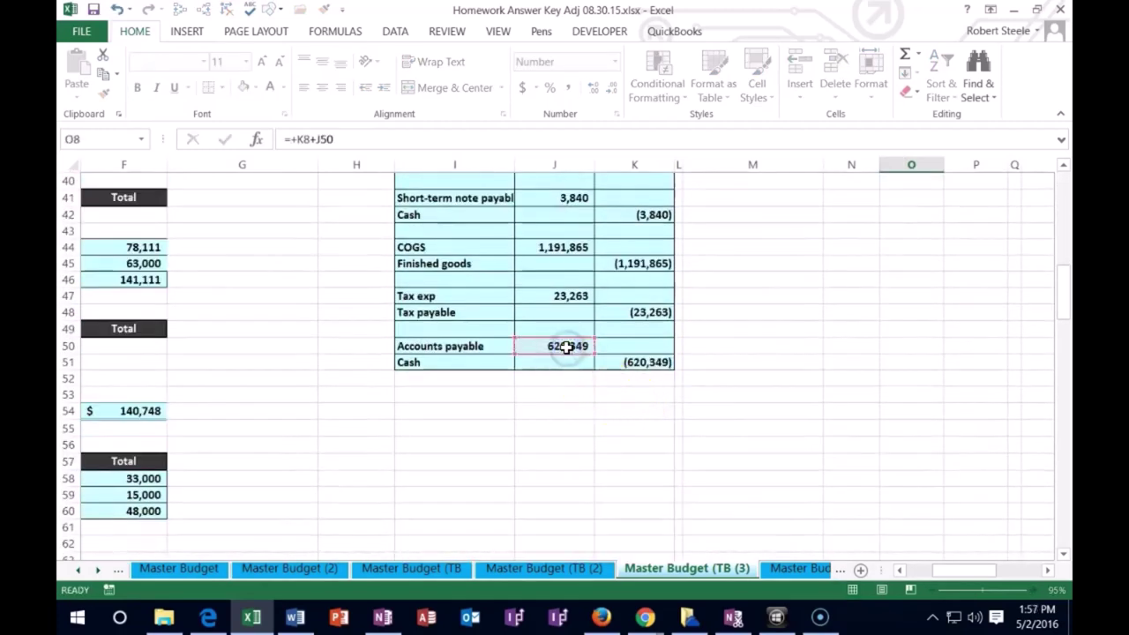
{"action": "key", "text": "Return"}
{"action": "left_click", "coordinate": [969, 262]}
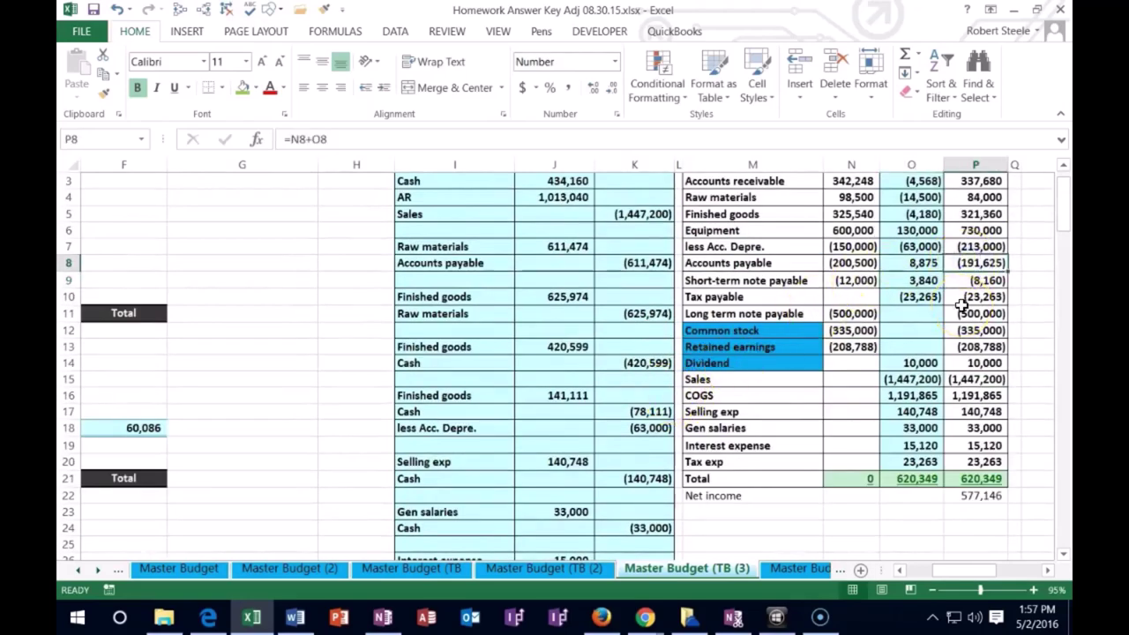
- Post the Cash credit by adding K51 to the end of the Cash adjustment formula in O2, and check the adjusted balance in P2
{"action": "scroll", "coordinate": [962, 305], "scroll_direction": "up", "scroll_amount": 1}
{"action": "double_click", "coordinate": [910, 207]}
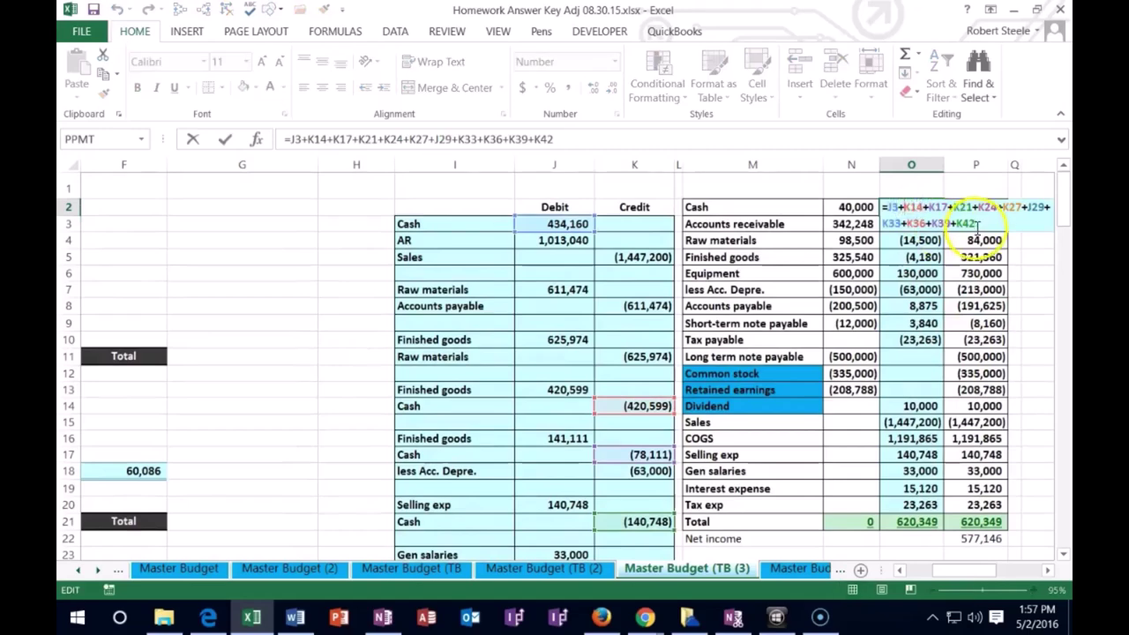
{"action": "scroll", "coordinate": [645, 353], "scroll_direction": "down", "scroll_amount": 12}
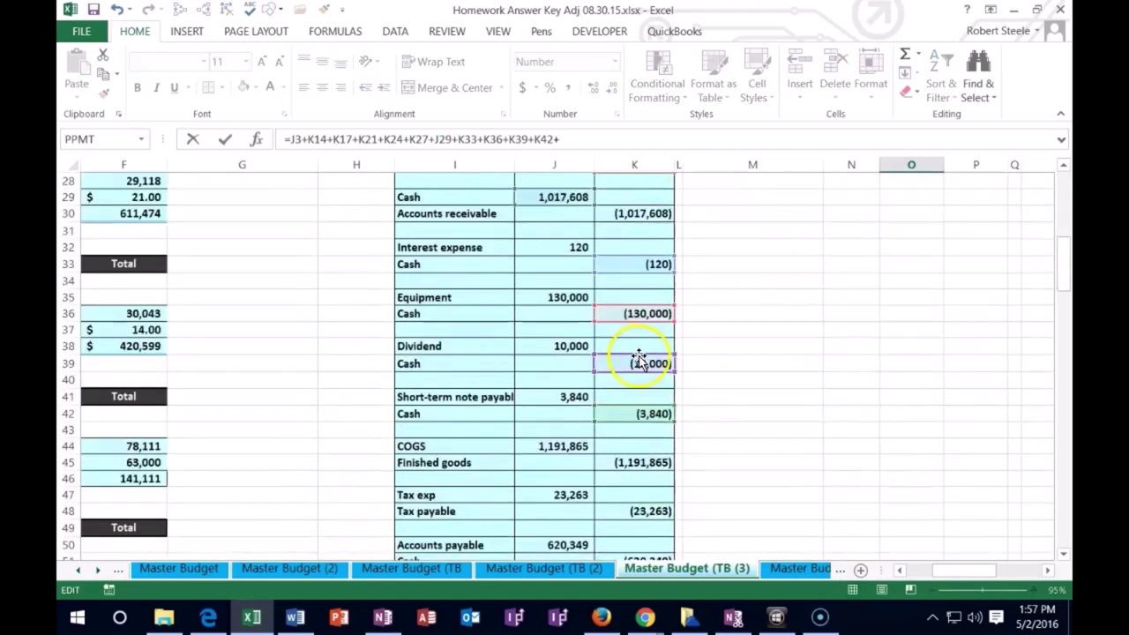
{"action": "left_click", "coordinate": [653, 416]}
{"action": "key", "text": "Return"}
{"action": "scroll", "coordinate": [688, 397], "scroll_direction": "up", "scroll_amount": 1}
{"action": "left_click", "coordinate": [980, 206]}
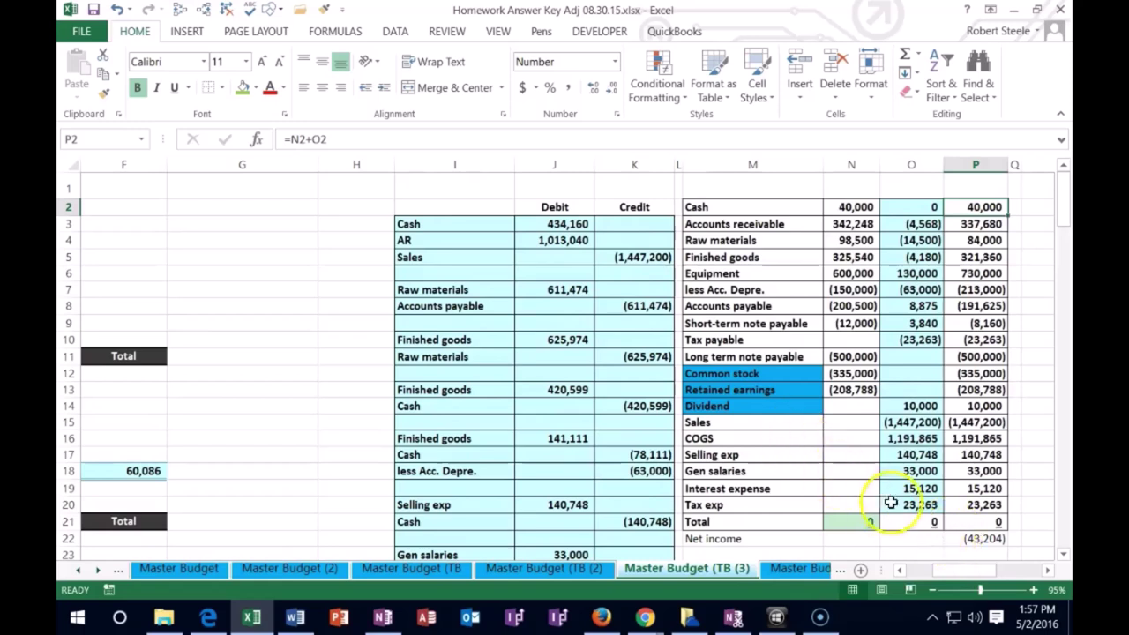
- Check the adjusted balance total in P21 and fill the adjusted Cash balance in P2 green
{"action": "left_click", "coordinate": [952, 522]}
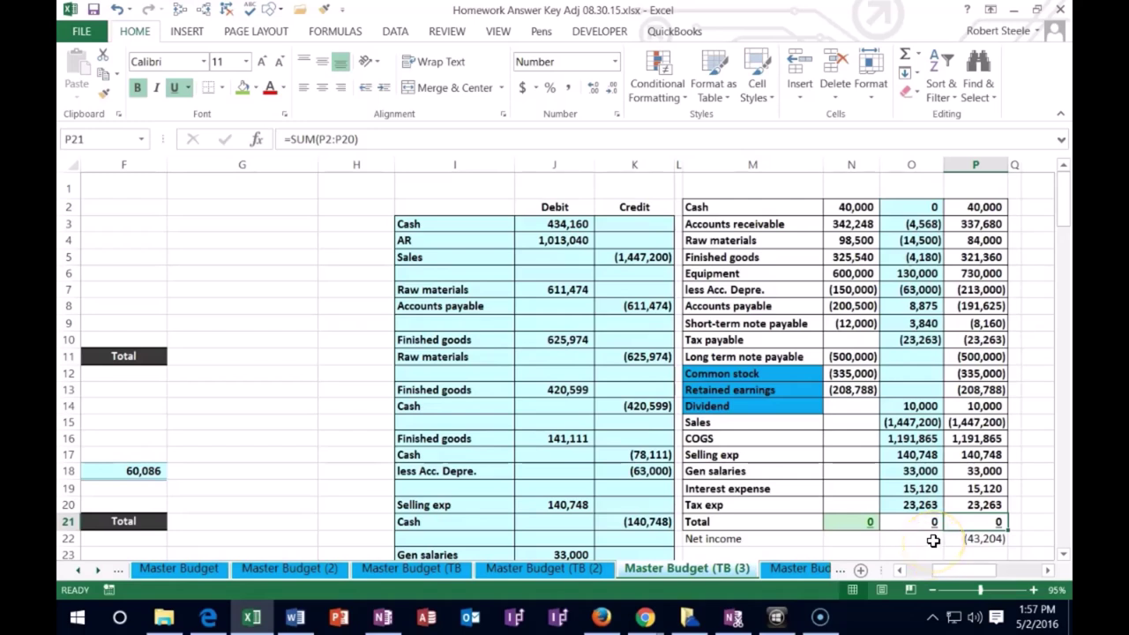
{"action": "left_click", "coordinate": [981, 208]}
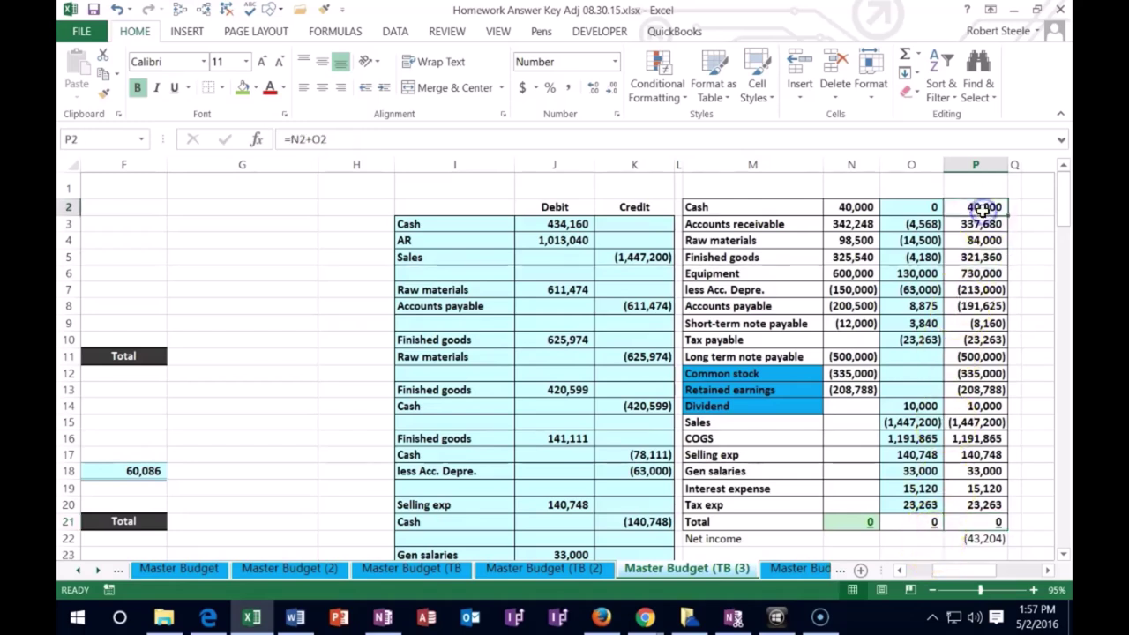
{"action": "right_click", "coordinate": [982, 209]}
{"action": "left_click", "coordinate": [839, 183]}
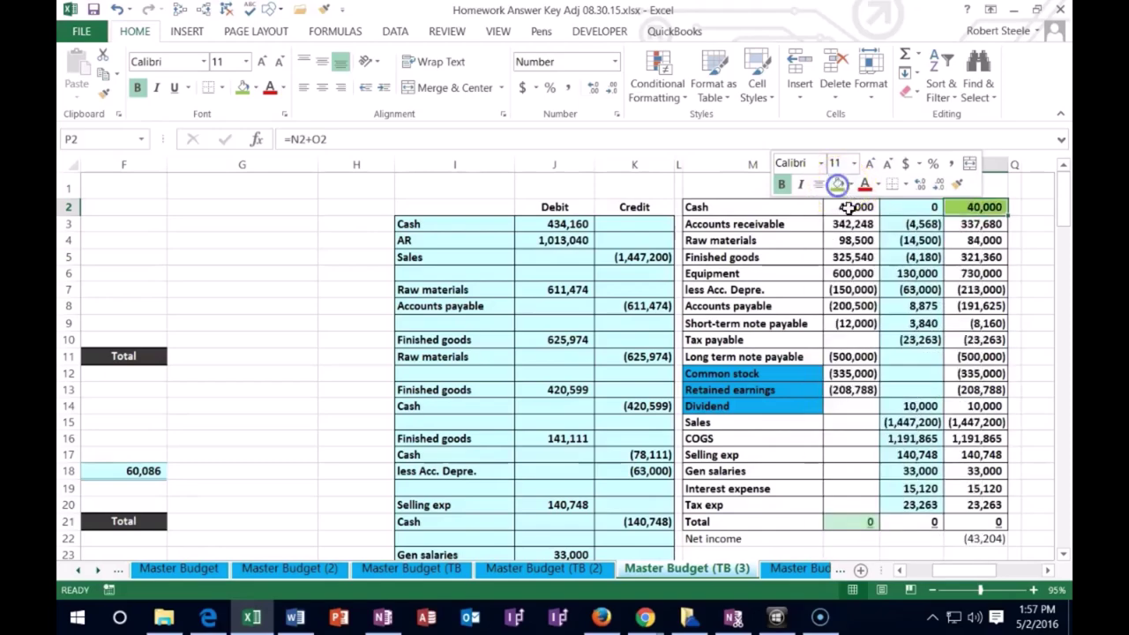
- Fill the Cash amount in C135 of the Budgeted Balance Sheet green to mark it as matched
{"action": "left_click_drag", "start_coordinate": [366, 164], "coordinate": [668, 200]}
{"action": "scroll", "coordinate": [668, 323], "scroll_direction": "down", "scroll_amount": 20}
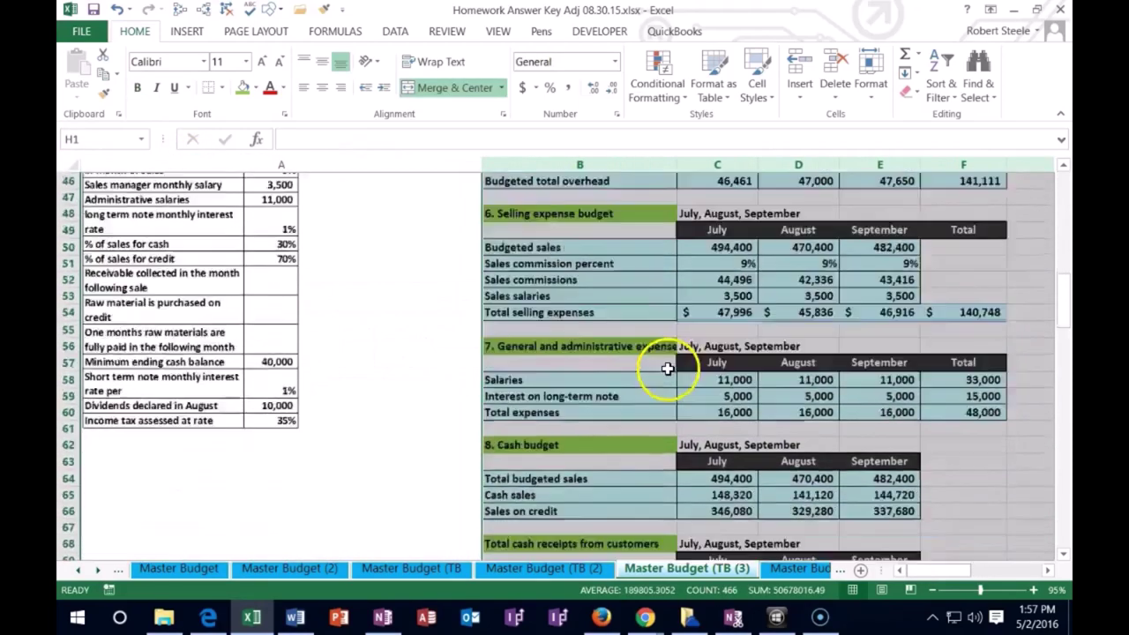
{"action": "scroll", "coordinate": [675, 374], "scroll_direction": "down", "scroll_amount": 11}
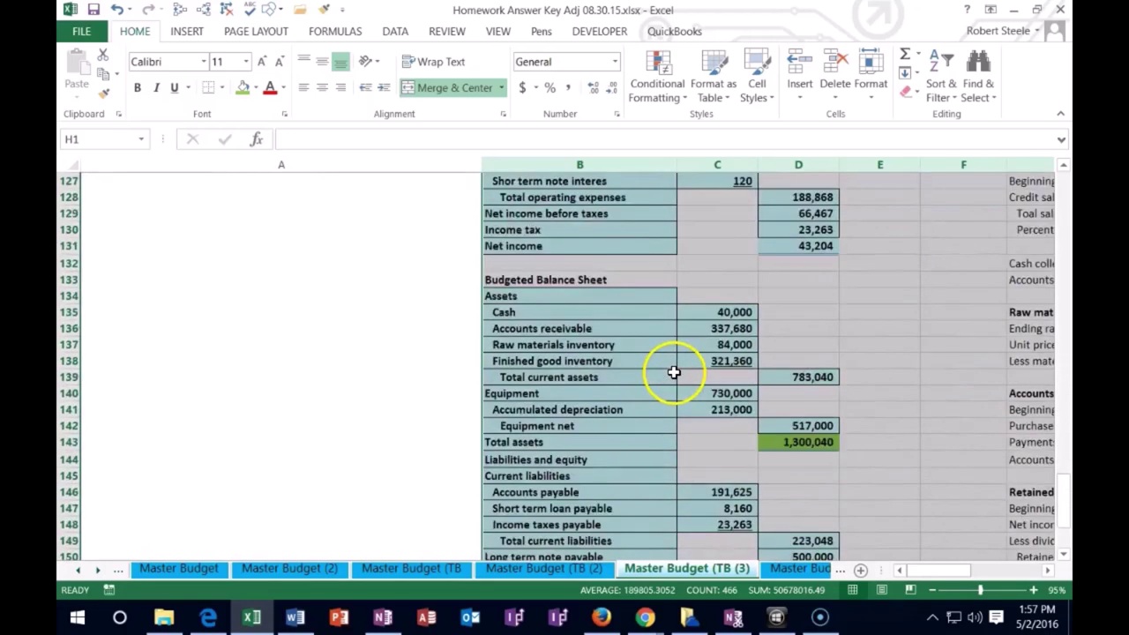
{"action": "left_click", "coordinate": [717, 409]}
{"action": "scroll", "coordinate": [717, 409], "scroll_direction": "up", "scroll_amount": 2}
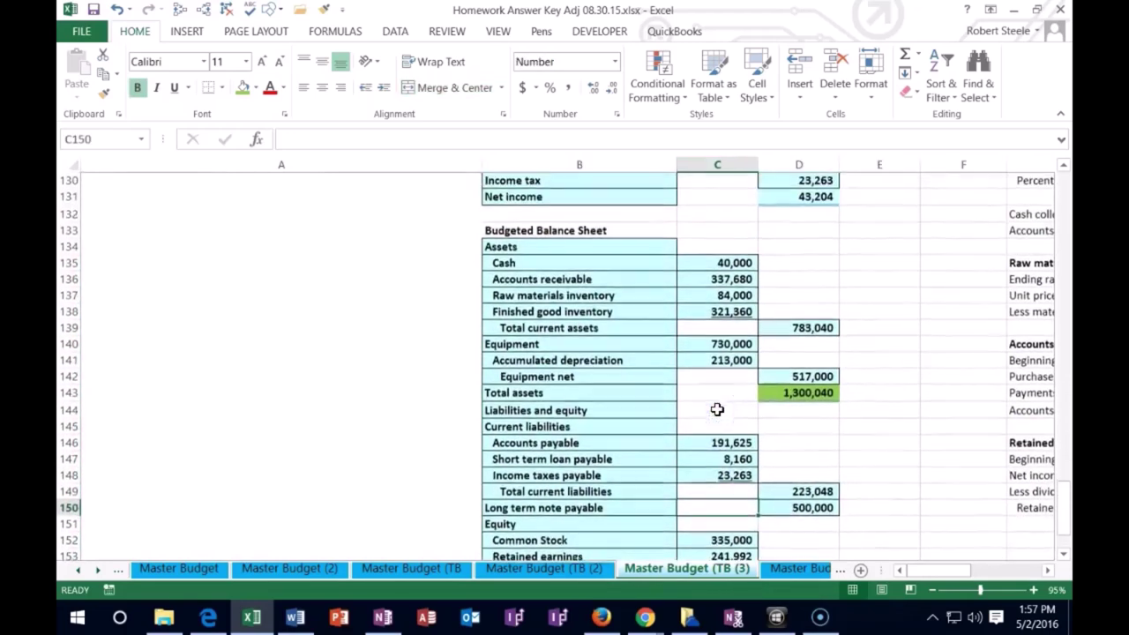
{"action": "left_click", "coordinate": [727, 262]}
{"action": "right_click", "coordinate": [725, 262]}
{"action": "key", "text": "Escape"}
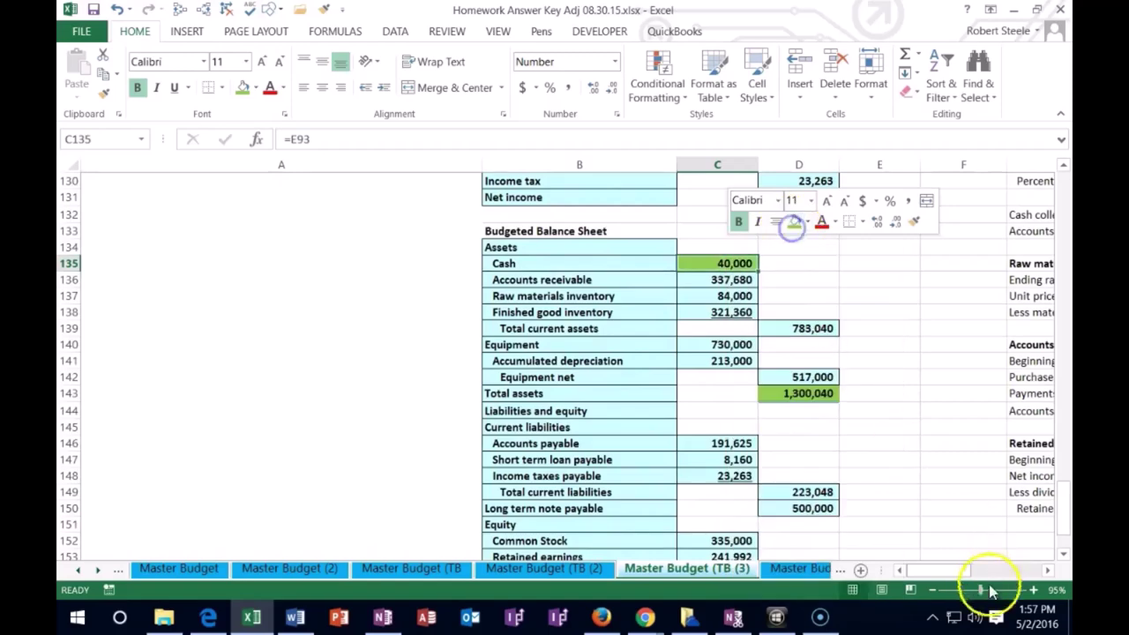
- Fill the adjusted Accounts receivable balance in P3 of the trial balance green
{"action": "left_click_drag", "start_coordinate": [958, 570], "coordinate": [988, 567]}
{"action": "scroll", "coordinate": [980, 503], "scroll_direction": "up", "scroll_amount": 20}
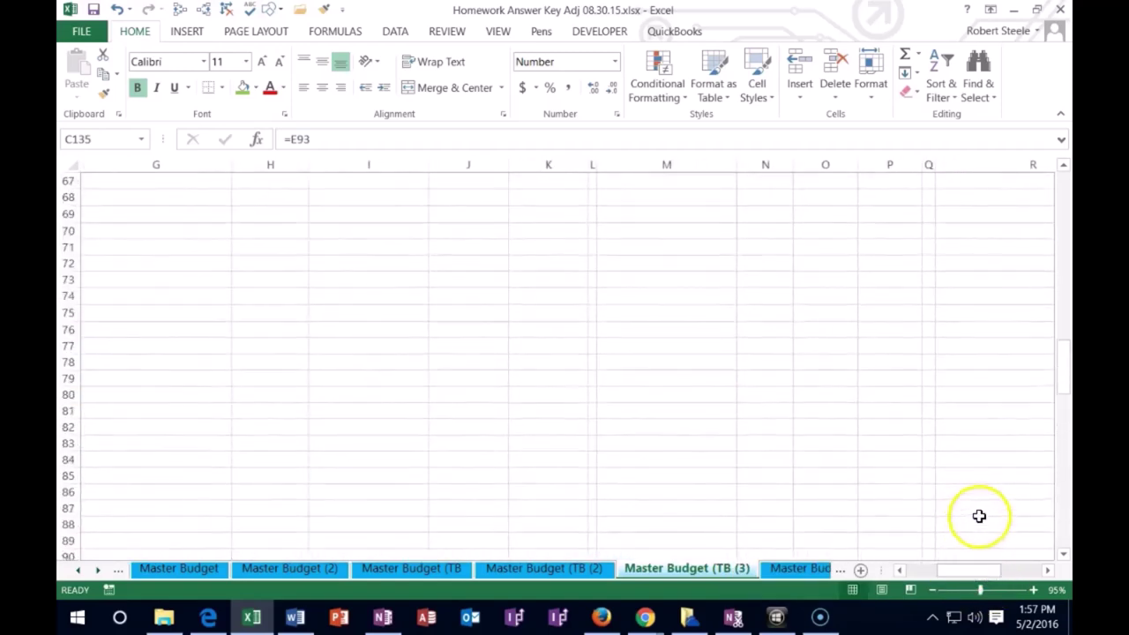
{"action": "scroll", "coordinate": [980, 508], "scroll_direction": "up", "scroll_amount": 3}
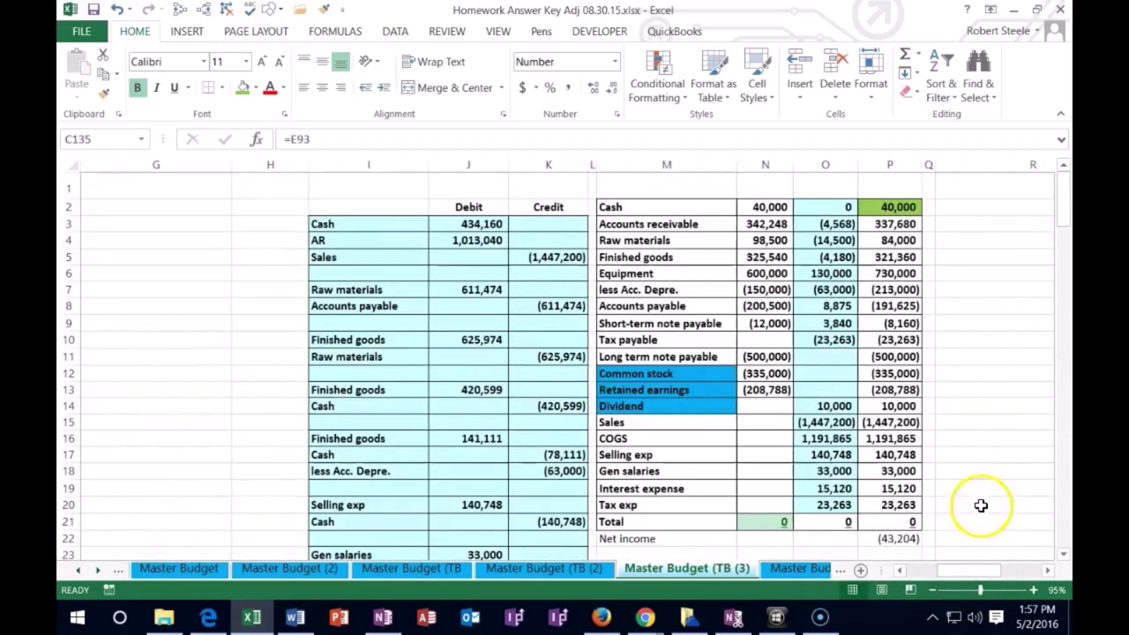
{"action": "left_click", "coordinate": [891, 223]}
{"action": "right_click", "coordinate": [880, 225]}
{"action": "key", "text": "Escape"}
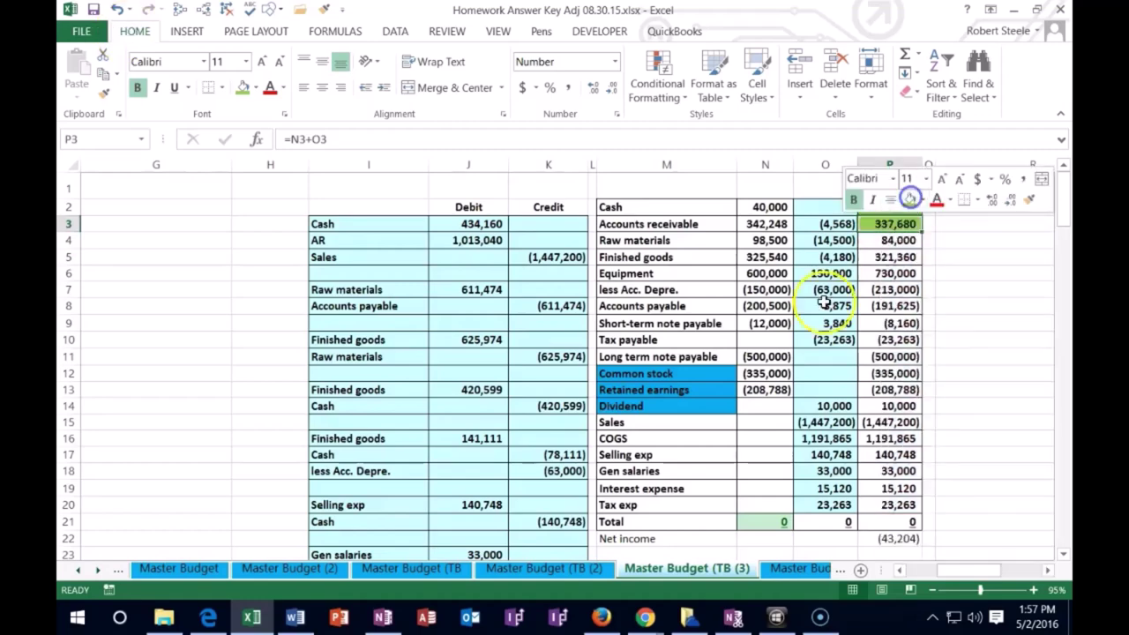
- Fill the Accounts receivable amount in C136 of the Budgeted Balance Sheet green
{"action": "scroll", "coordinate": [744, 521], "scroll_direction": "down", "scroll_amount": 9}
{"action": "scroll", "coordinate": [965, 570], "scroll_direction": "left", "scroll_amount": 3}
{"action": "scroll", "coordinate": [824, 456], "scroll_direction": "down", "scroll_amount": 20}
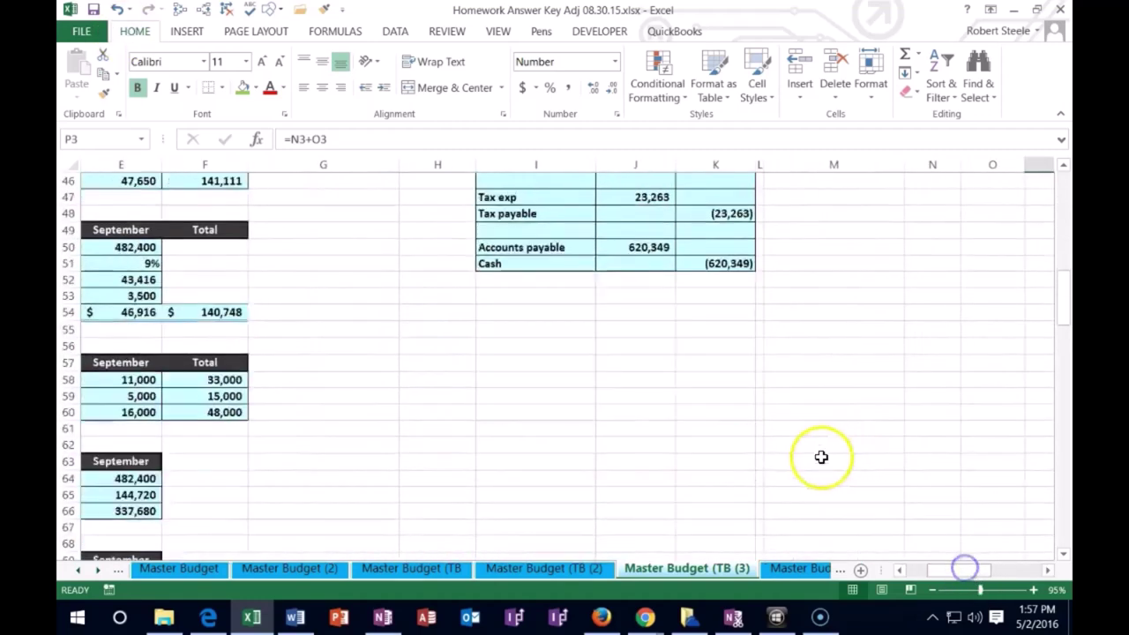
{"action": "scroll", "coordinate": [765, 471], "scroll_direction": "down", "scroll_amount": 17}
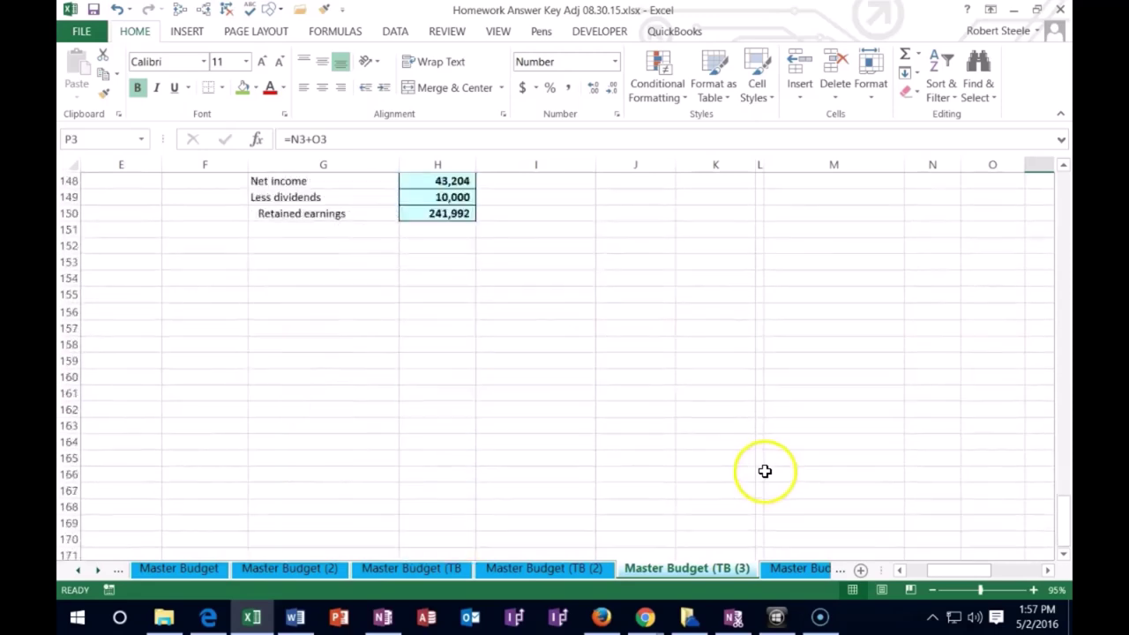
{"action": "left_click_drag", "start_coordinate": [939, 570], "coordinate": [933, 570]}
{"action": "scroll", "coordinate": [744, 477], "scroll_direction": "up", "scroll_amount": 8}
{"action": "left_click", "coordinate": [344, 498]}
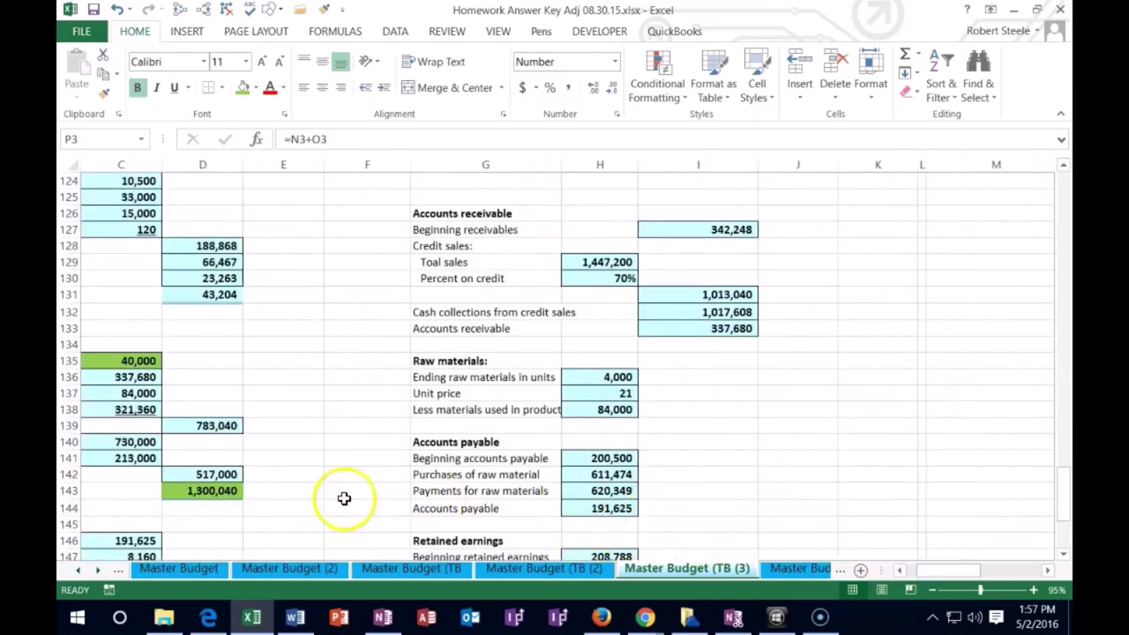
{"action": "right_click", "coordinate": [141, 378]}
{"action": "key", "text": "Escape"}
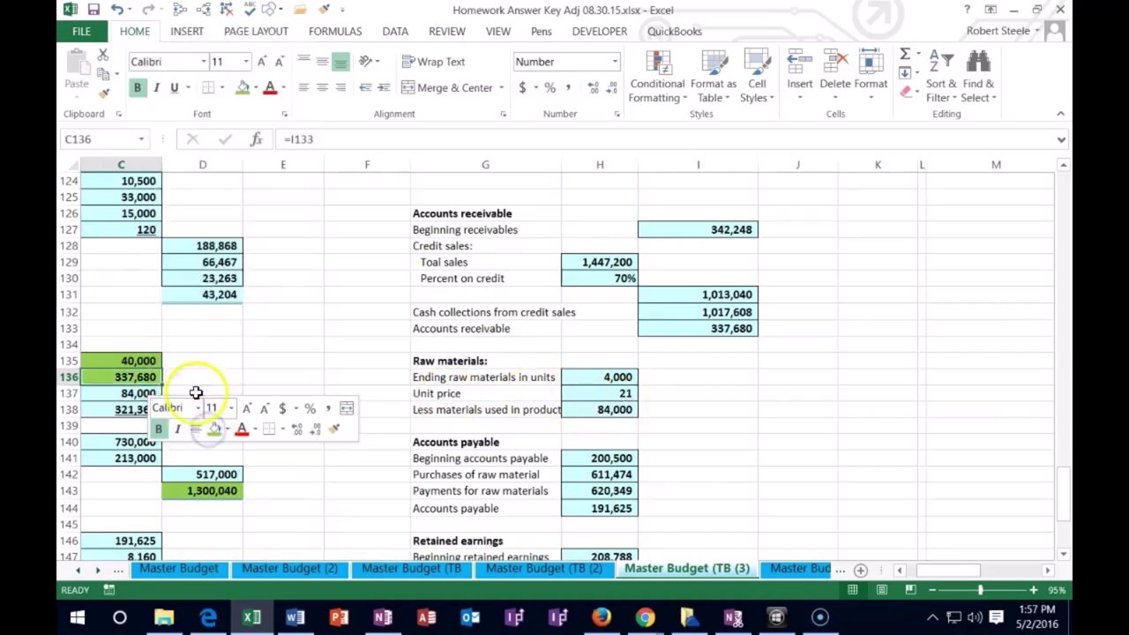
- Fill the Raw materials inventory amount in C137 and its adjusted trial balance amount in P4 green
{"action": "left_click", "coordinate": [116, 394]}
{"action": "right_click", "coordinate": [117, 393]}
{"action": "key", "text": "Escape"}
{"action": "scroll", "coordinate": [744, 416], "scroll_direction": "up", "scroll_amount": 20}
{"action": "scroll", "coordinate": [738, 411], "scroll_direction": "up", "scroll_amount": 7}
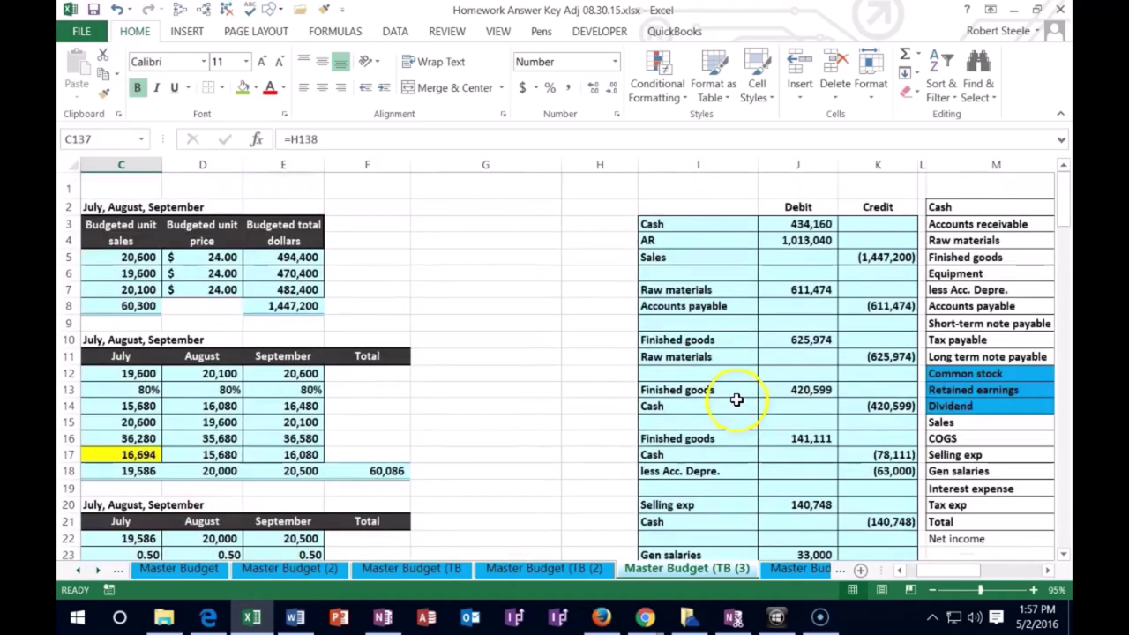
{"action": "left_click_drag", "start_coordinate": [944, 569], "coordinate": [959, 570]}
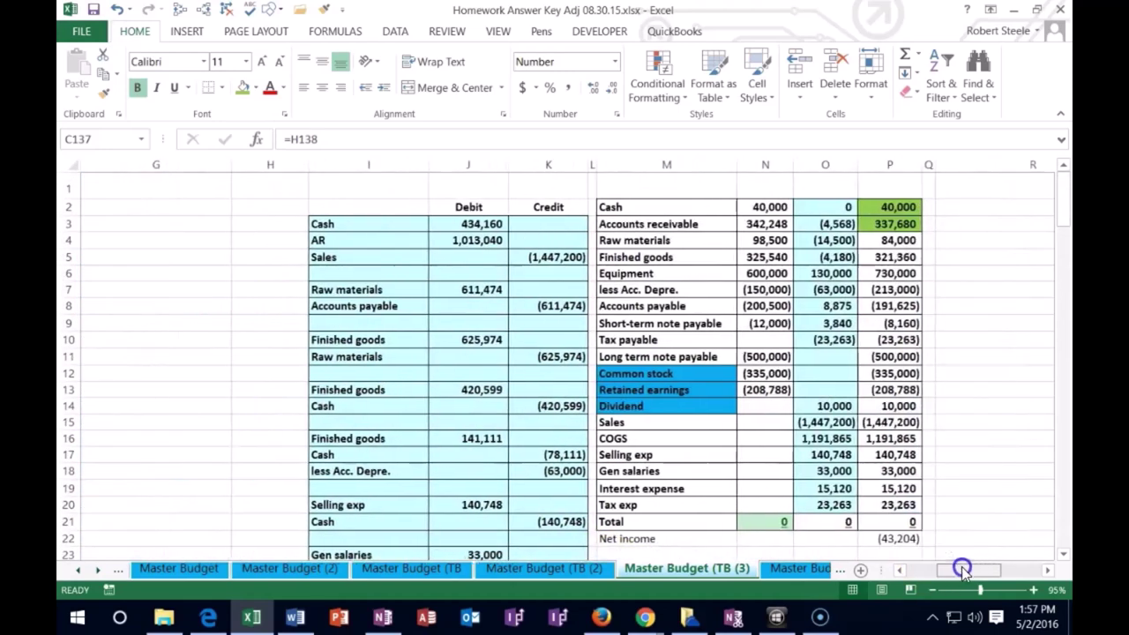
{"action": "right_click", "coordinate": [891, 243]}
{"action": "key", "text": "Escape"}
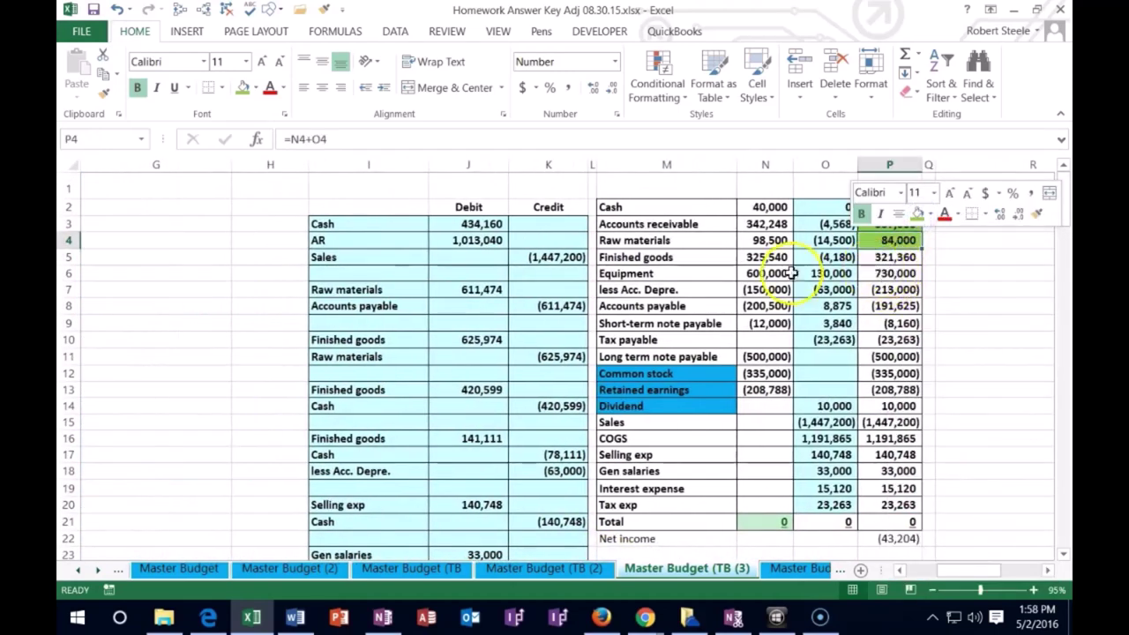
- Hide columns G through K so the budgets and the trial balance sit side by side
{"action": "left_click_drag", "start_coordinate": [569, 160], "coordinate": [161, 167]}
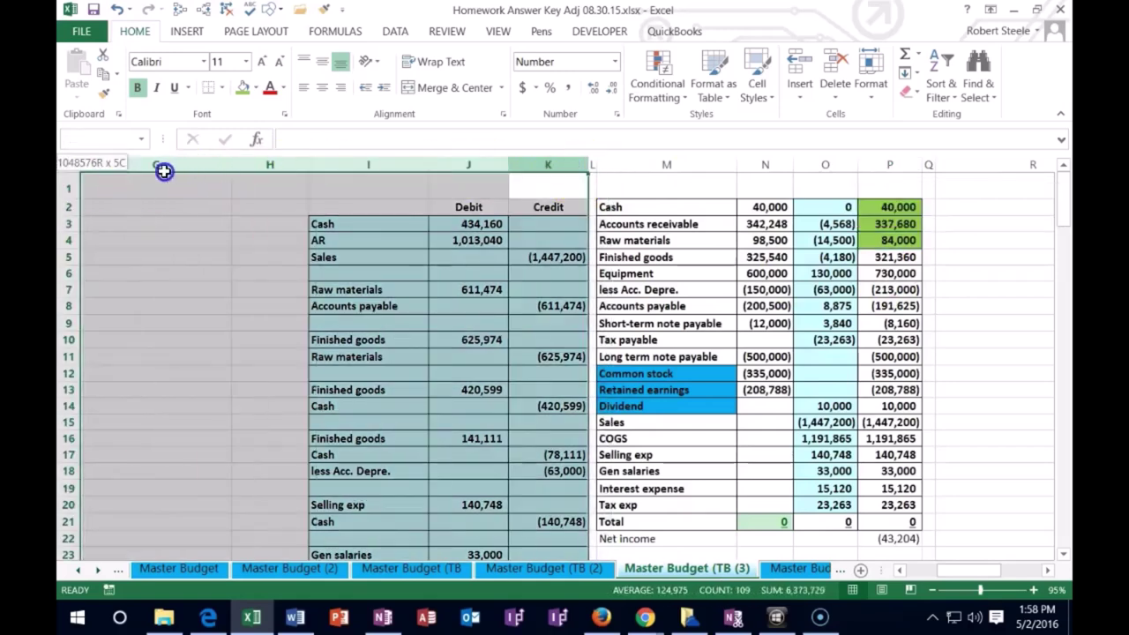
{"action": "right_click", "coordinate": [164, 204]}
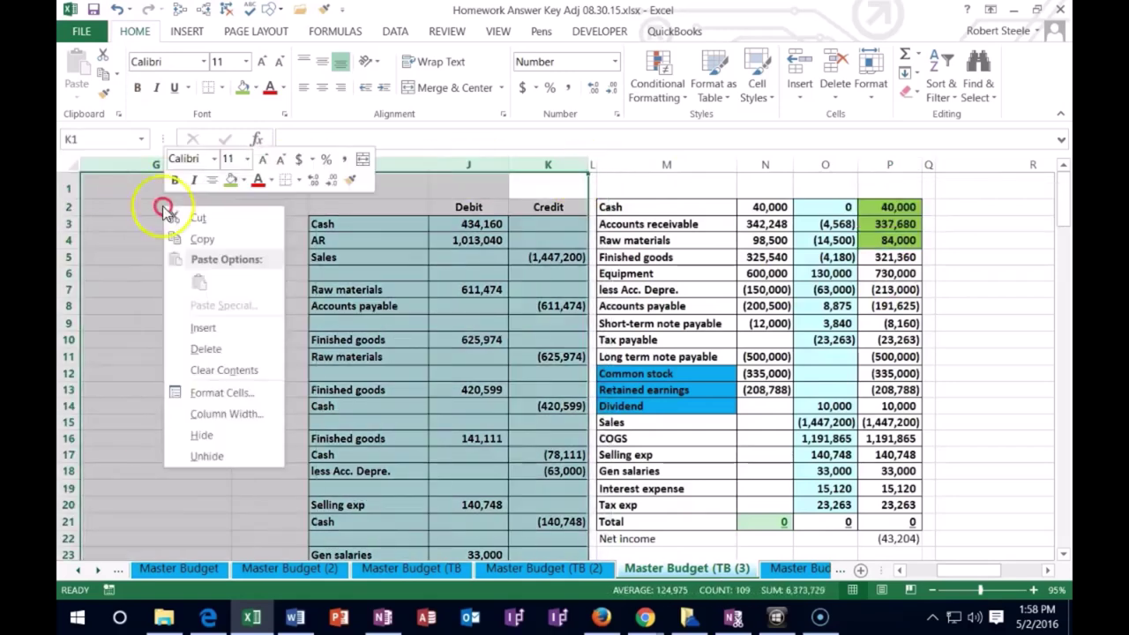
{"action": "left_click", "coordinate": [201, 436]}
- Fill the Finished good inventory amount in C138 of the Budgeted Balance Sheet green
{"action": "left_click", "coordinate": [380, 257]}
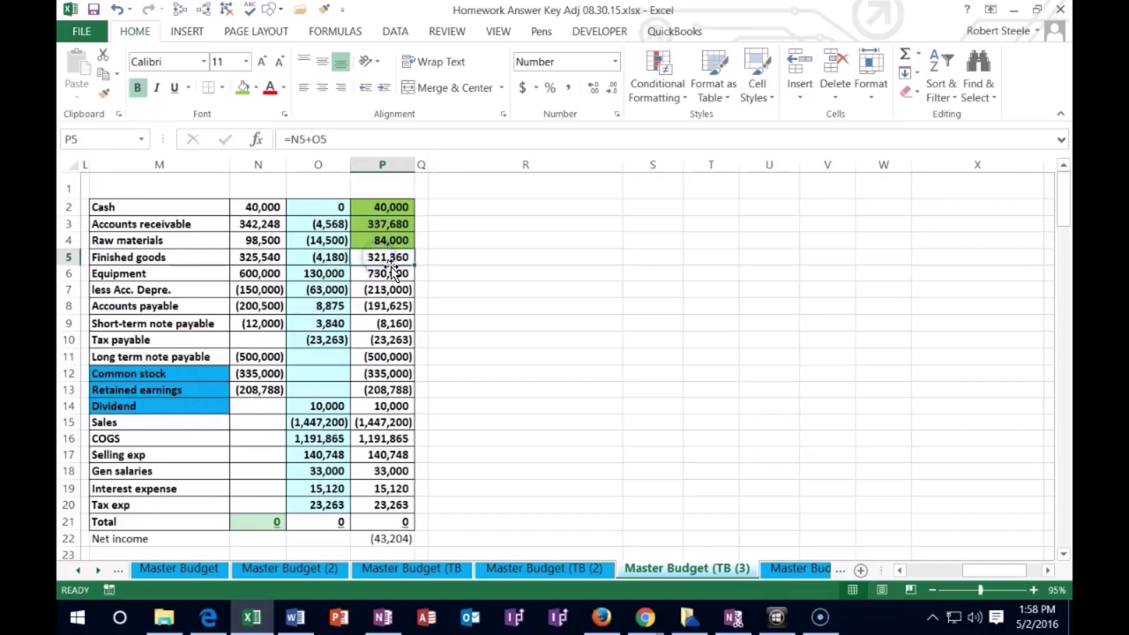
{"action": "key", "text": "Left"}
{"action": "key", "text": "Left"}
{"action": "key", "text": "Left"}
{"action": "key", "text": "Left"}
{"action": "key", "text": "Left"}
{"action": "key", "text": "Left"}
{"action": "key", "text": "Left"}
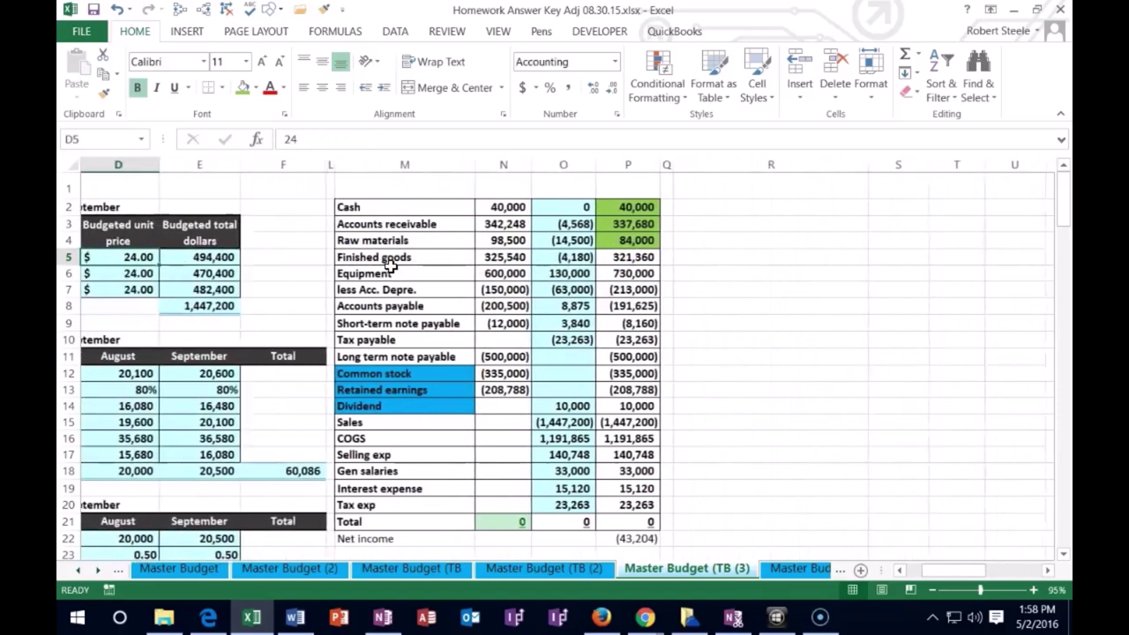
{"action": "key", "text": "Left"}
{"action": "key", "text": "Left"}
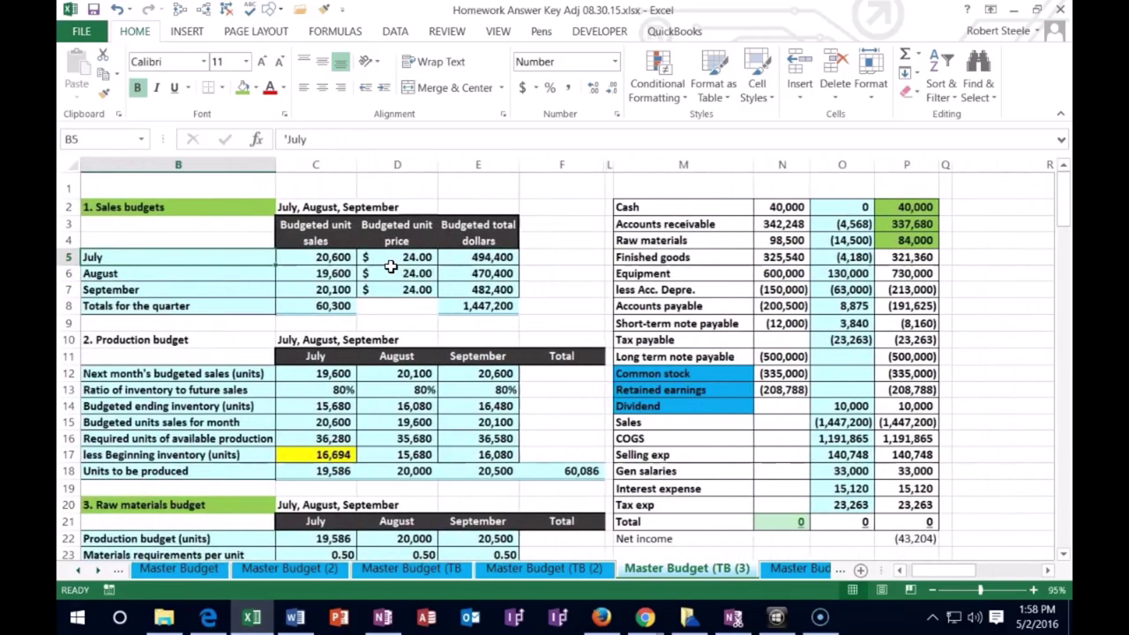
{"action": "scroll", "coordinate": [557, 320], "scroll_direction": "down", "scroll_amount": 9}
{"action": "scroll", "coordinate": [555, 344], "scroll_direction": "down", "scroll_amount": 16}
{"action": "scroll", "coordinate": [573, 355], "scroll_direction": "down", "scroll_amount": 15}
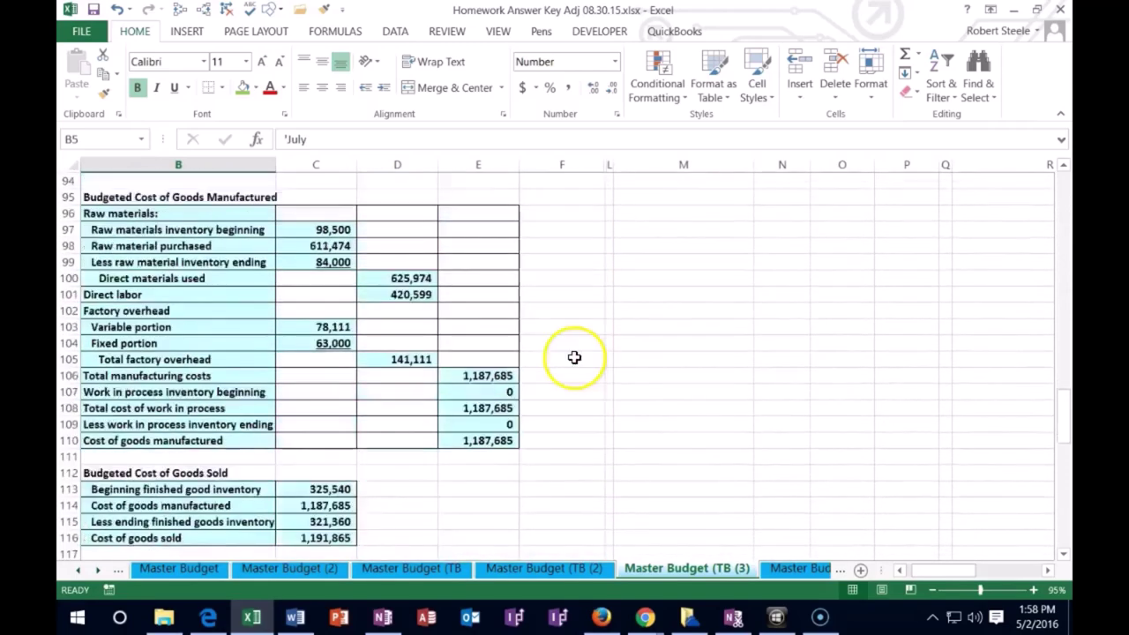
{"action": "scroll", "coordinate": [573, 357], "scroll_direction": "down", "scroll_amount": 1}
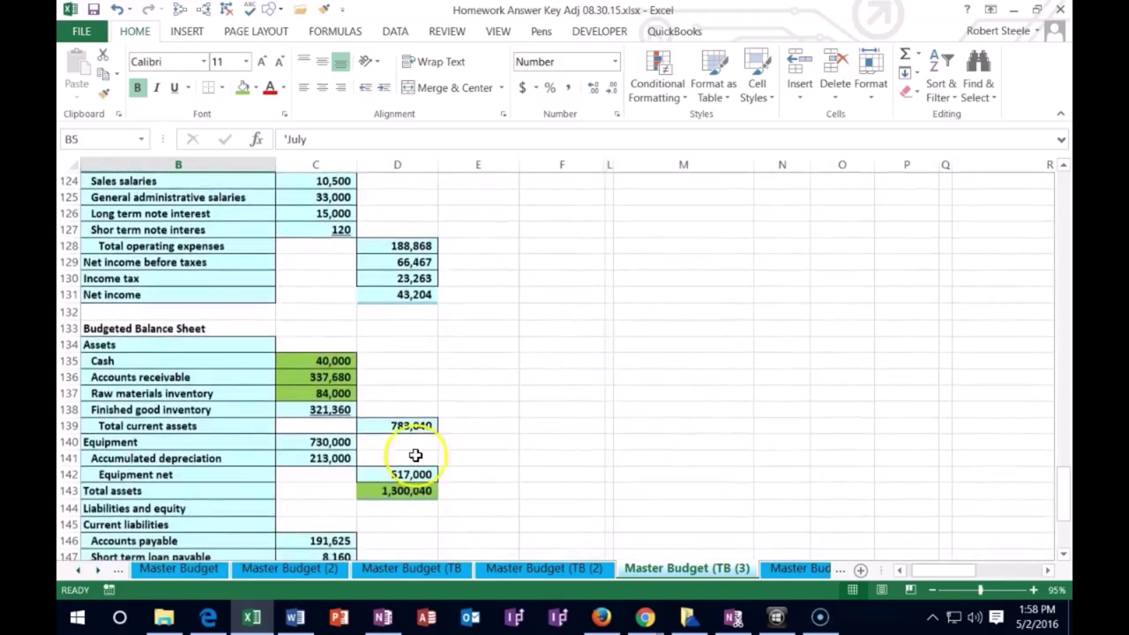
{"action": "right_click", "coordinate": [335, 412]}
- Fill Equipment net in D142 and the Equipment and Accumulated depreciation amounts in C140:C141 green
{"action": "left_click", "coordinate": [319, 450]}
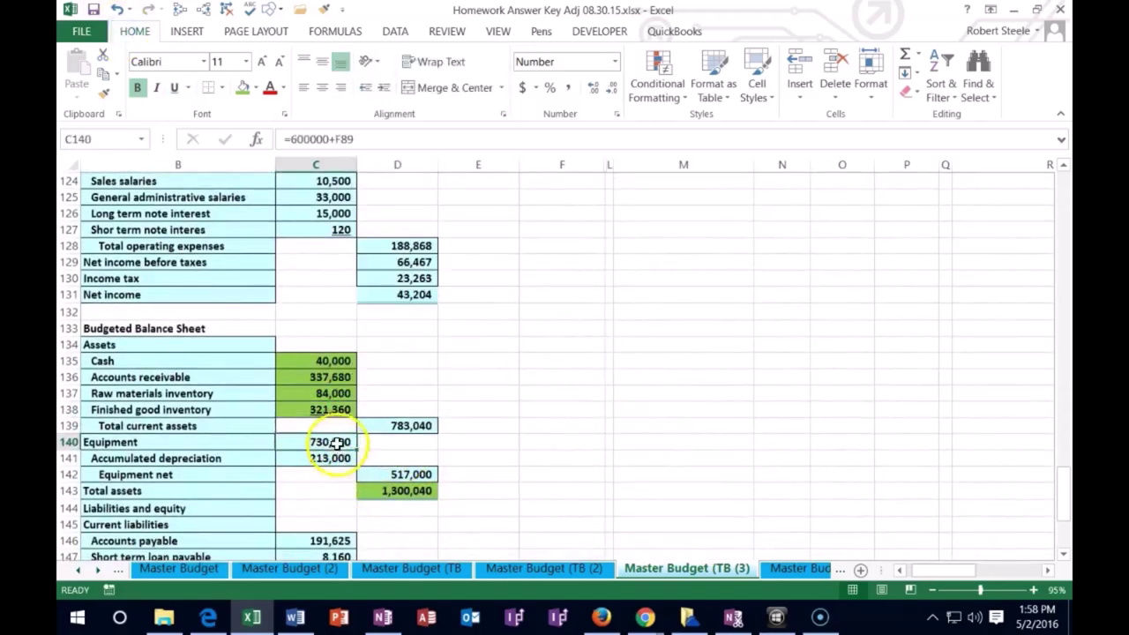
{"action": "left_click", "coordinate": [412, 476]}
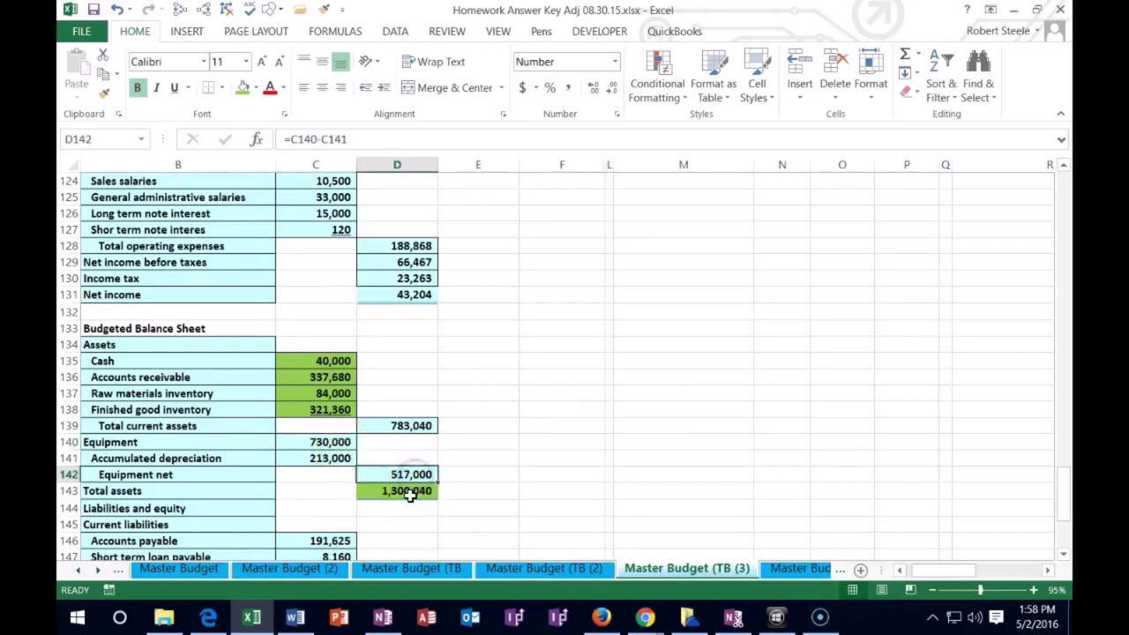
{"action": "right_click", "coordinate": [414, 475]}
{"action": "left_click", "coordinate": [483, 519]}
{"action": "left_click_drag", "start_coordinate": [336, 444], "coordinate": [335, 457]}
{"action": "right_click", "coordinate": [335, 457]}
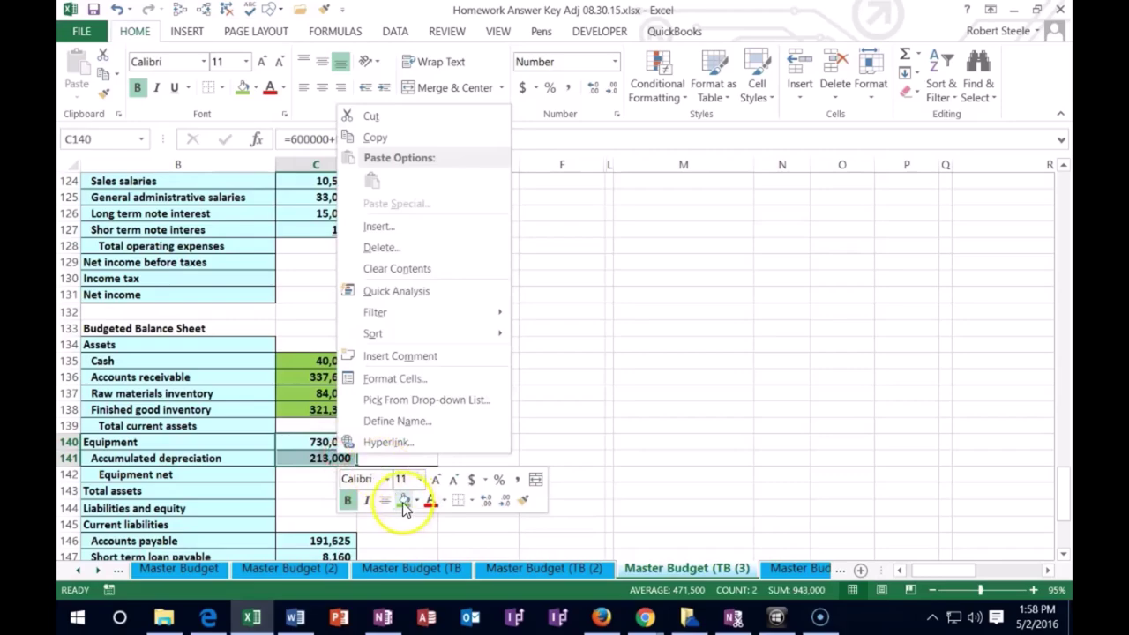
{"action": "key", "text": "Escape"}
{"action": "left_click", "coordinate": [711, 416]}
- Fill the adjusted Equipment and Accumulated depreciation balances in P6:P7 and Finished goods in P5 of the trial balance green
{"action": "scroll", "coordinate": [768, 421], "scroll_direction": "up", "scroll_amount": 19}
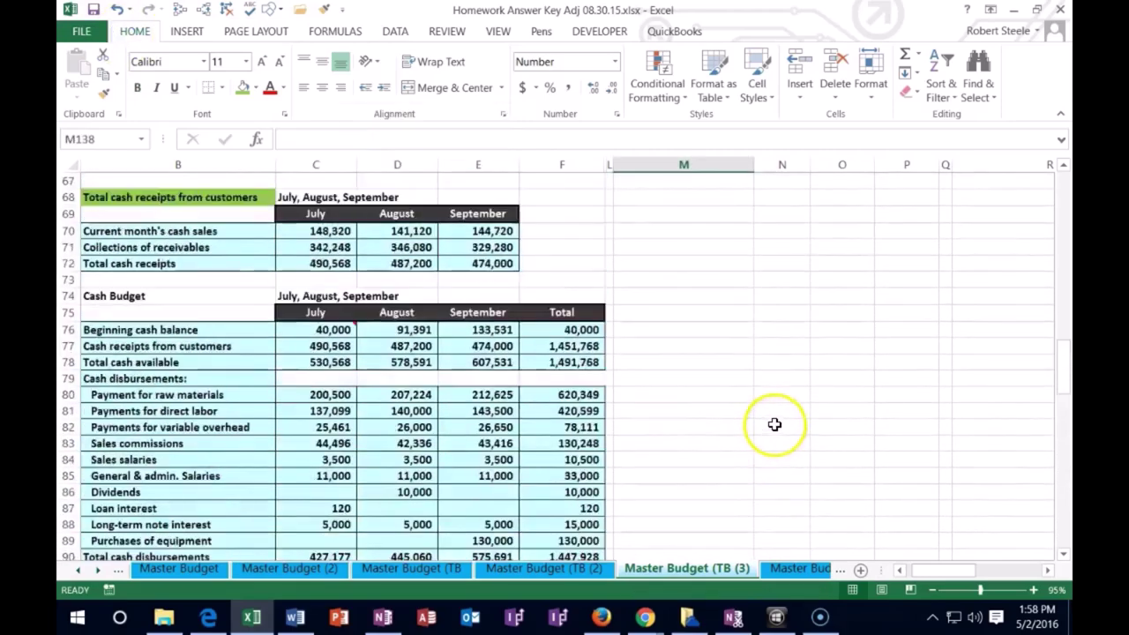
{"action": "scroll", "coordinate": [775, 424], "scroll_direction": "up", "scroll_amount": 20}
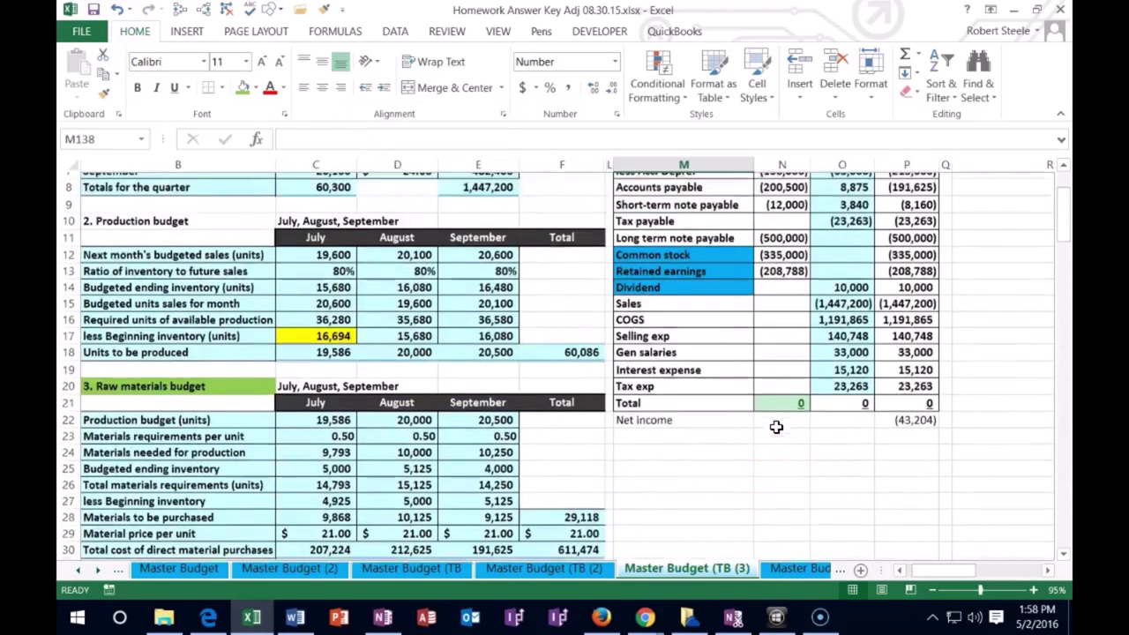
{"action": "scroll", "coordinate": [774, 427], "scroll_direction": "up", "scroll_amount": 3}
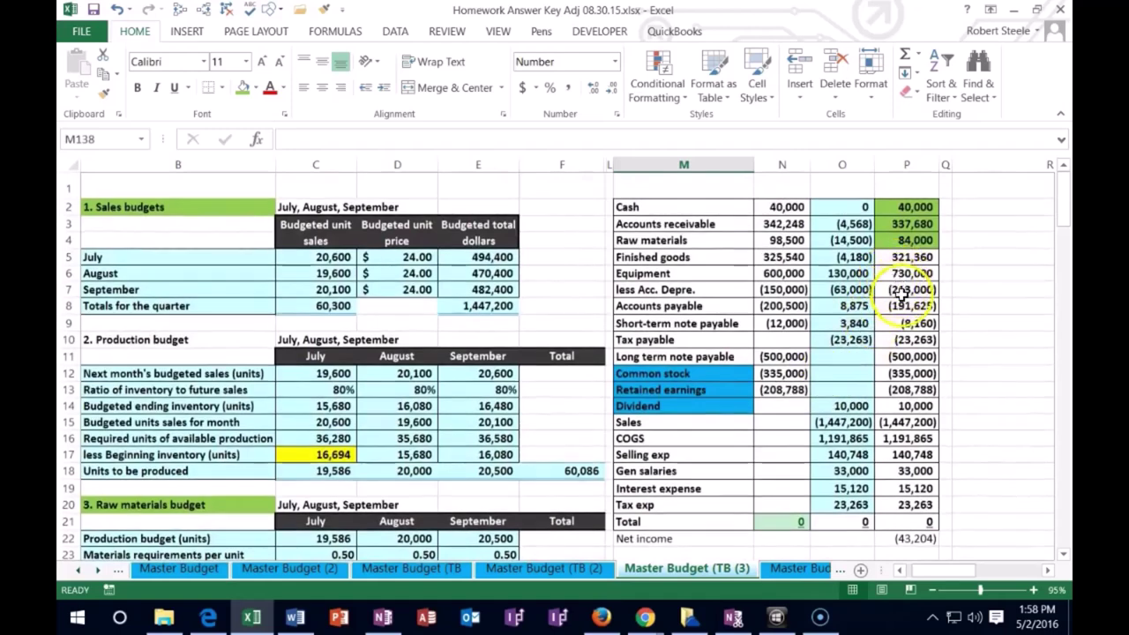
{"action": "left_click_drag", "start_coordinate": [907, 275], "coordinate": [904, 285]}
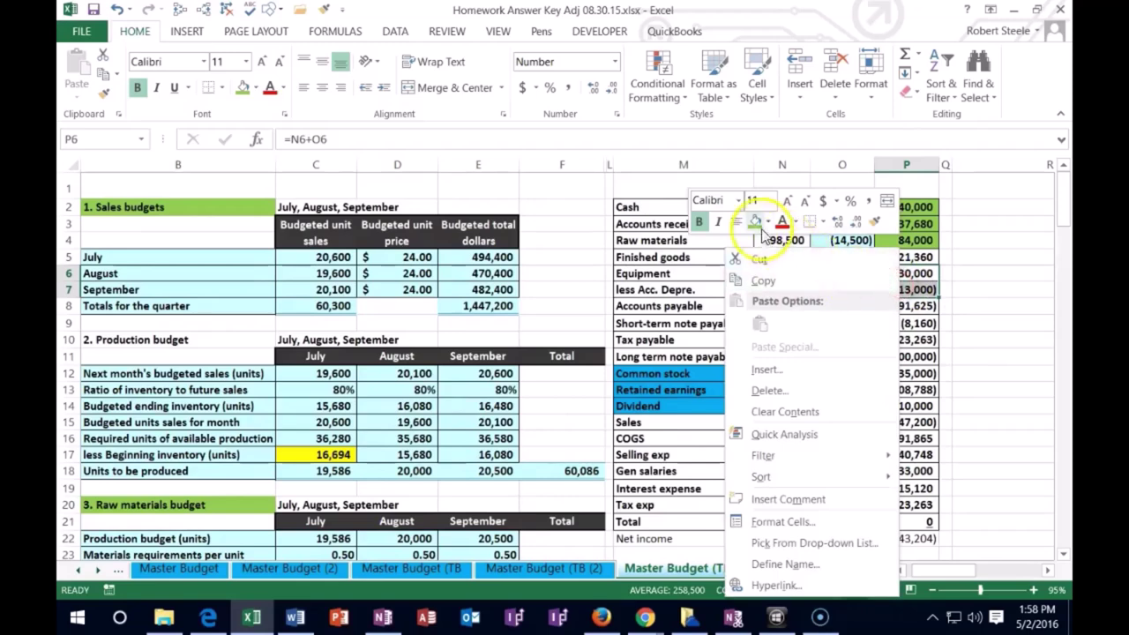
{"action": "left_click", "coordinate": [897, 257]}
{"action": "right_click", "coordinate": [898, 257]}
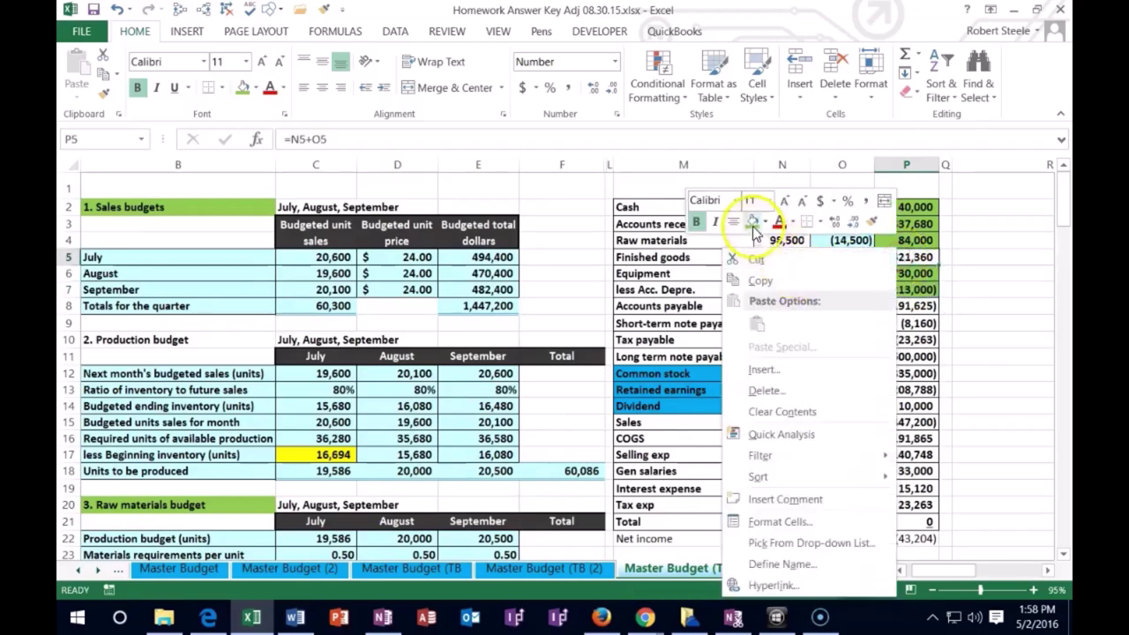
{"action": "key", "text": "Escape"}
{"action": "left_click", "coordinate": [908, 306]}
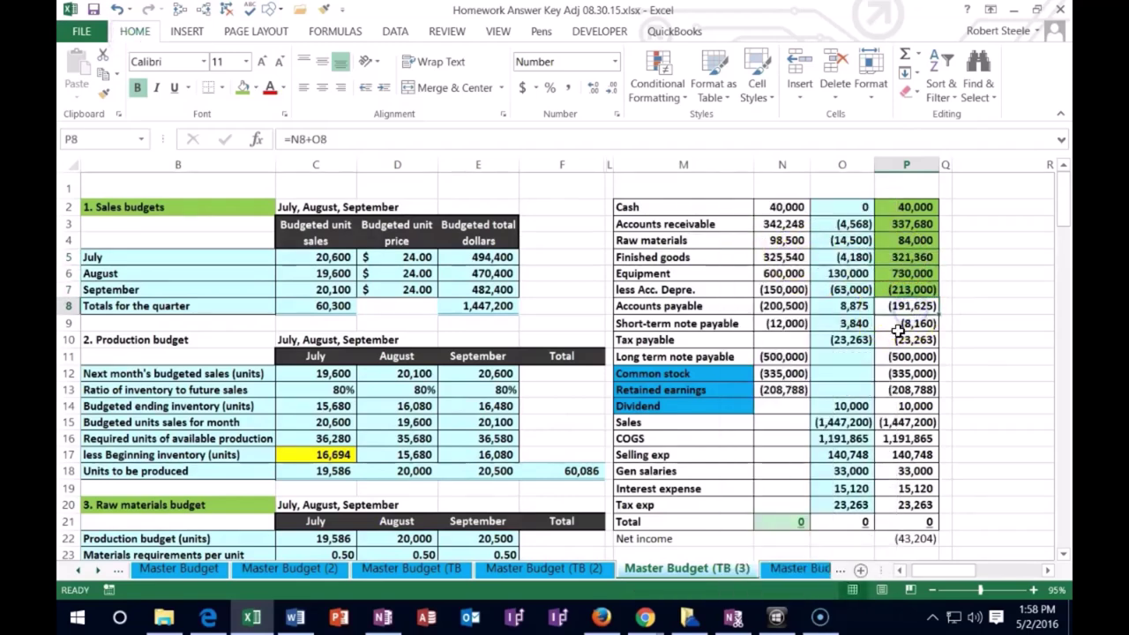